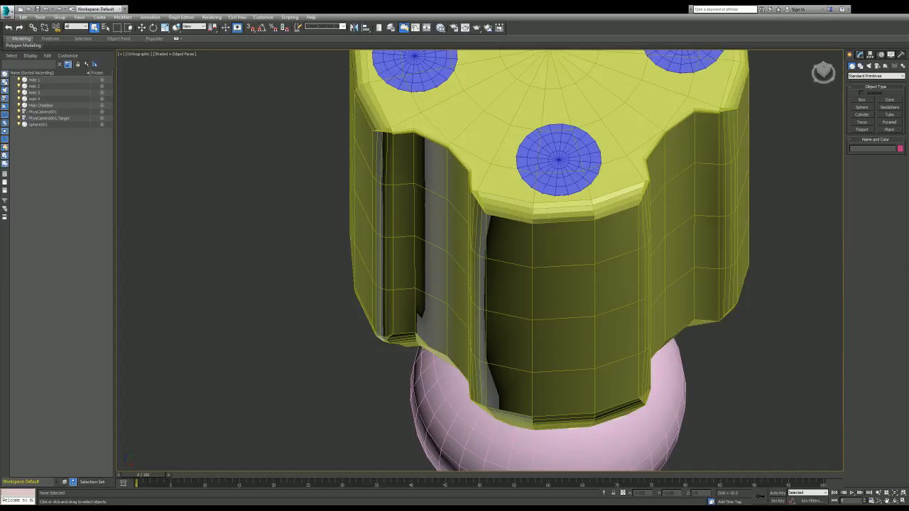
# - Examine the chamber model with its four holes and the sphere beneath it from above and from the side
pyautogui.press('a')
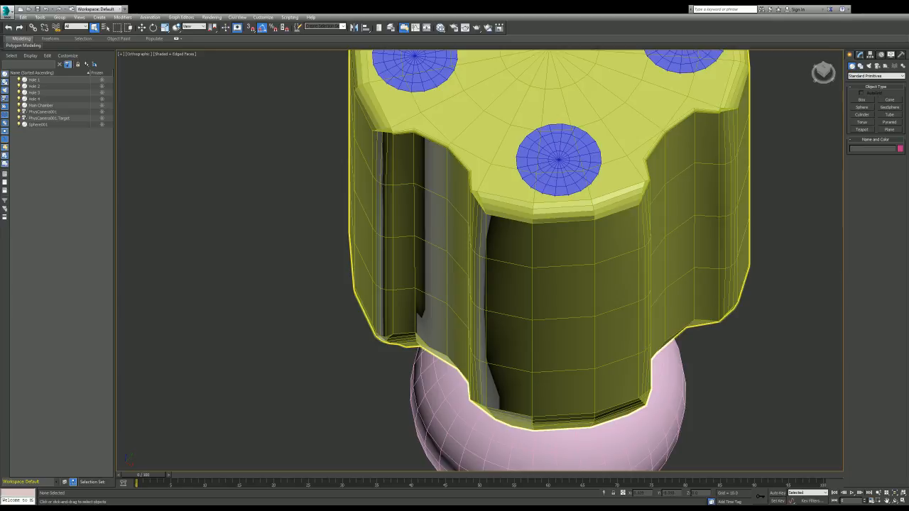
pyautogui.press('z')
pyautogui.scroll(8, 529, 213)
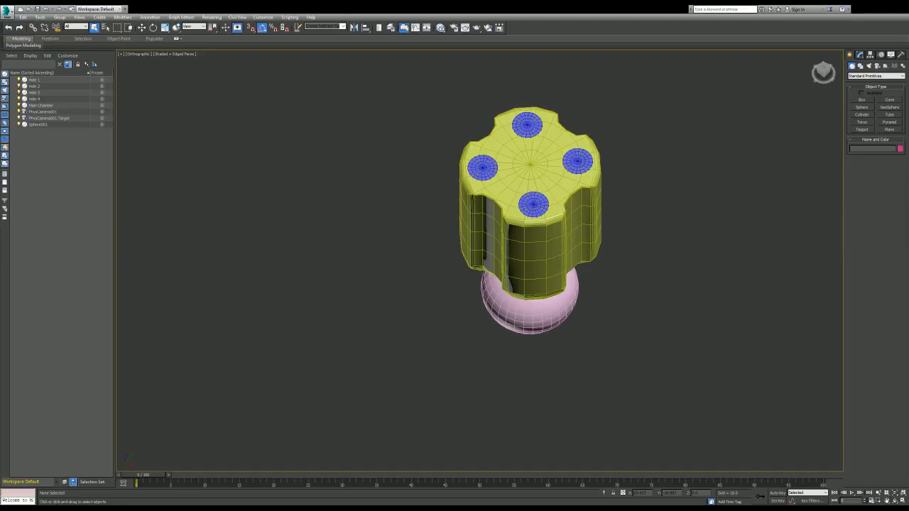
pyautogui.moveTo(529, 213); pyautogui.dragTo(462, 227, button='middle')
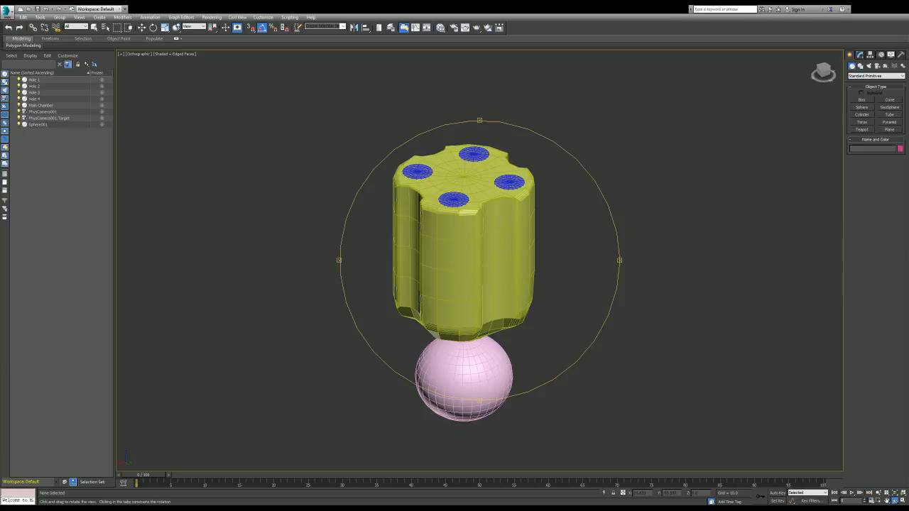
pyautogui.press('w')
pyautogui.press('e')
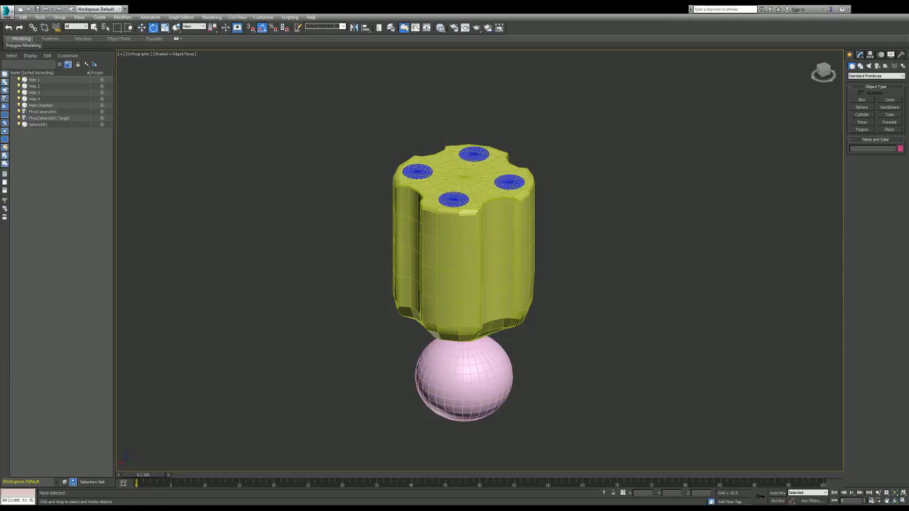
pyautogui.press('w')
pyautogui.press('e')
pyautogui.press('w')
pyautogui.moveTo(463, 213)
pyautogui.keyDown('alt'); pyautogui.mouseDown(button='middle')
pyautogui.moveTo(463, 277)
pyautogui.moveTo(463, 202)
pyautogui.mouseUp(button='middle'); pyautogui.keyUp('alt')
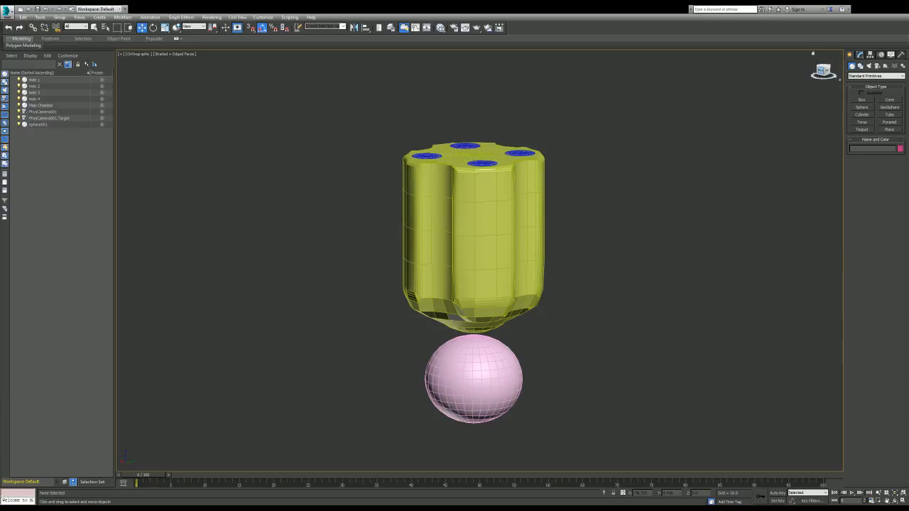
pyautogui.keyDown('alt'); pyautogui.moveTo(466, 270); pyautogui.dragTo(464, 276, button='middle'); pyautogui.keyUp('alt')
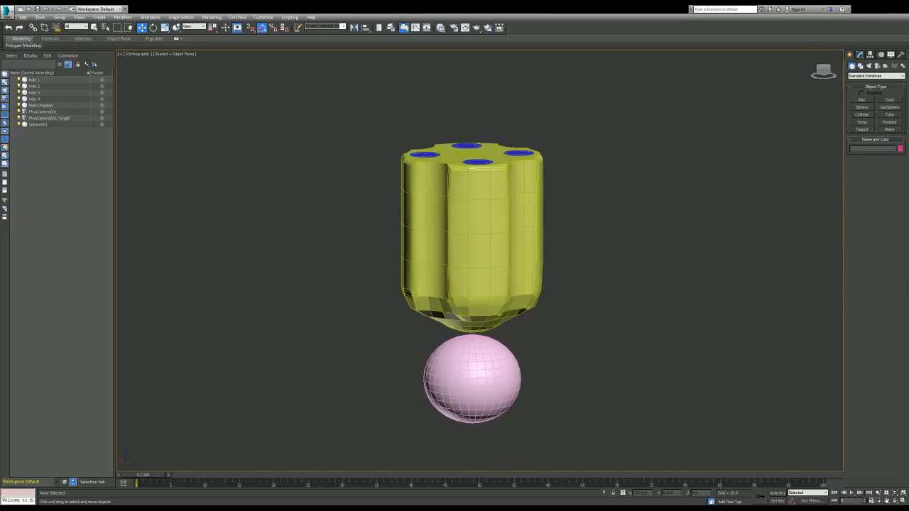
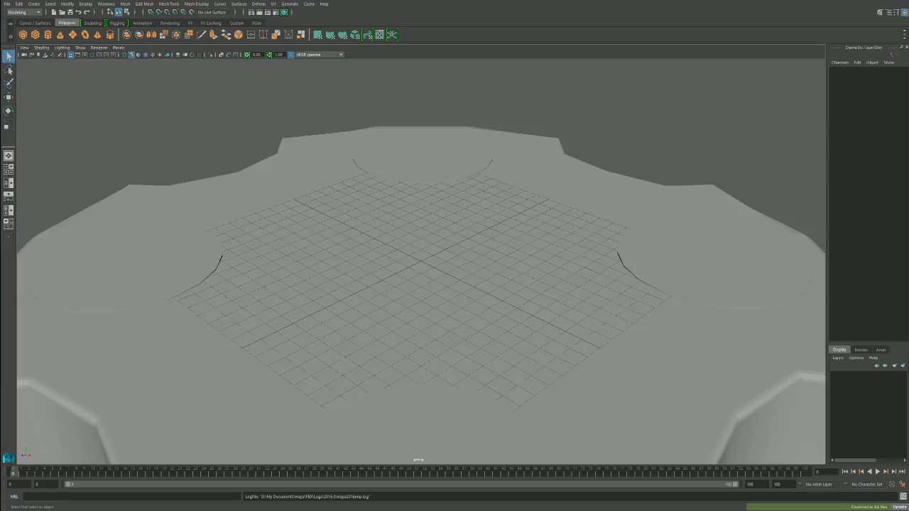
# - Switch to Maya and inspect the imported model, selecting the main chamber mesh and clearing the selection again
pyautogui.scroll(-15, 421, 263)
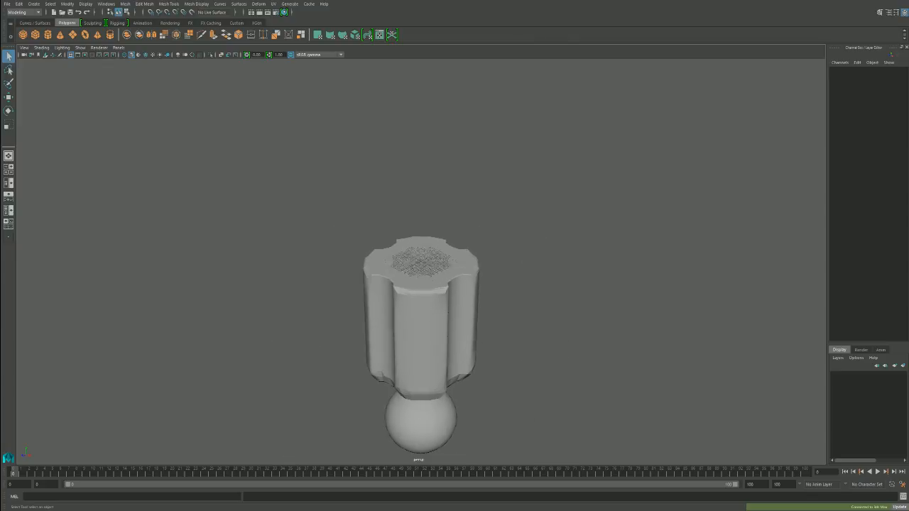
pyautogui.scroll(4, 421, 284)
pyautogui.click(421, 320)
pyautogui.scroll(-3, 421, 334)
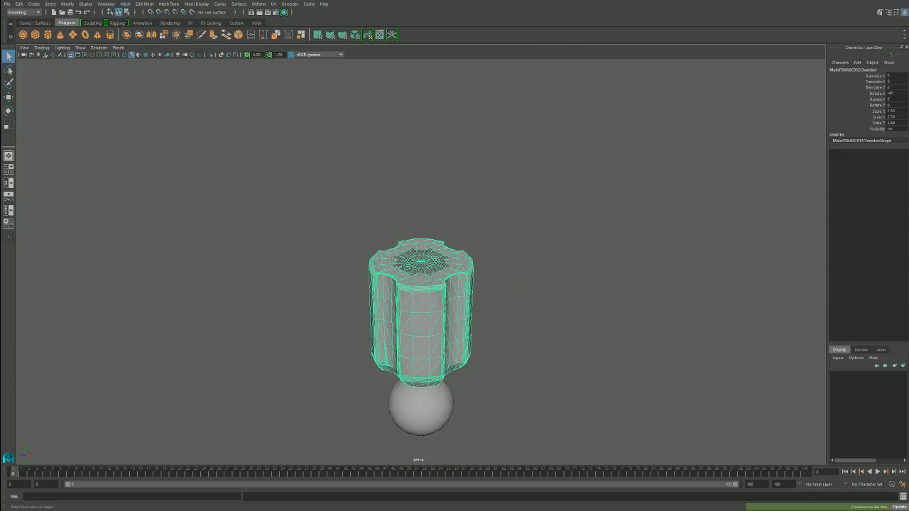
pyautogui.scroll(3, 421, 263)
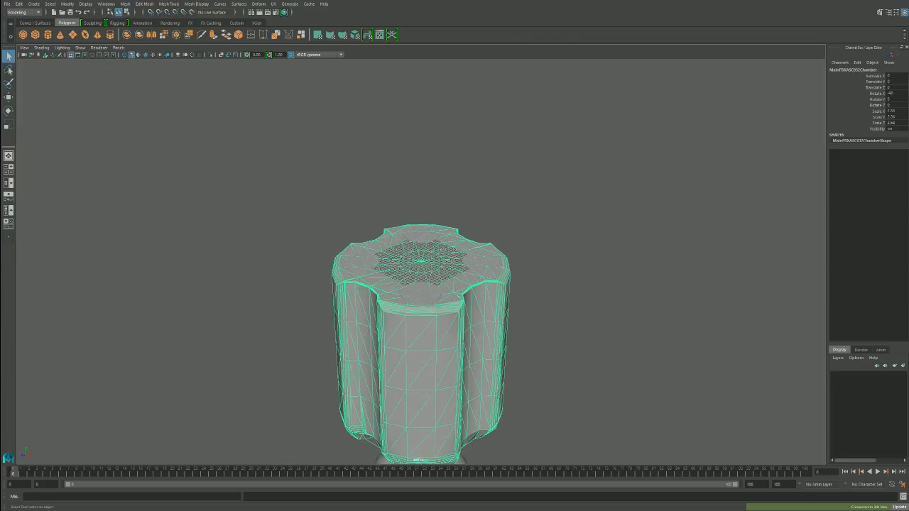
pyautogui.moveTo(604, 321); pyautogui.dragTo(612, 364)
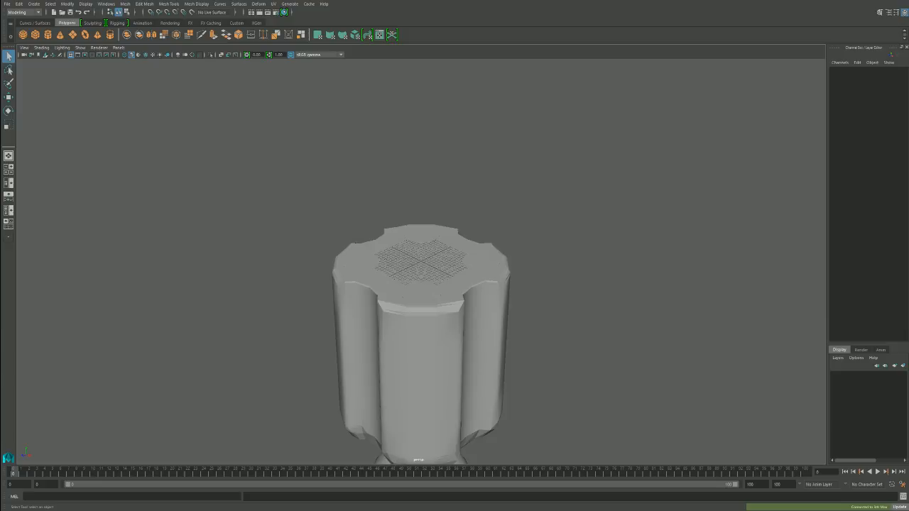
pyautogui.moveTo(421, 284)
pyautogui.keyDown('alt'); pyautogui.mouseDown()
pyautogui.moveTo(421, 213)
pyautogui.moveTo(426, 298)
pyautogui.mouseUp(); pyautogui.keyUp('alt')
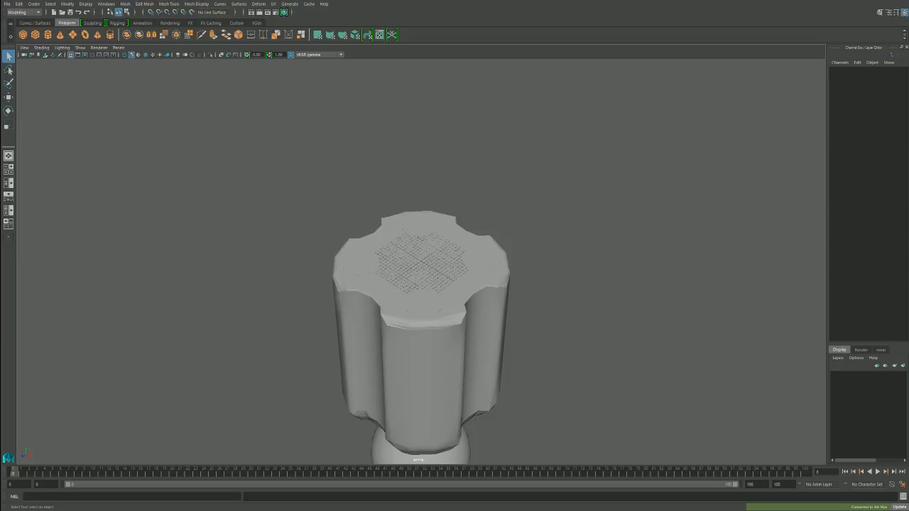
# - Select the front hole cylinder on the chamber top, cycle through the Move, Rotate and Scale tools, and return to the Select tool
pyautogui.click(421, 261)
pyautogui.click(423, 303)
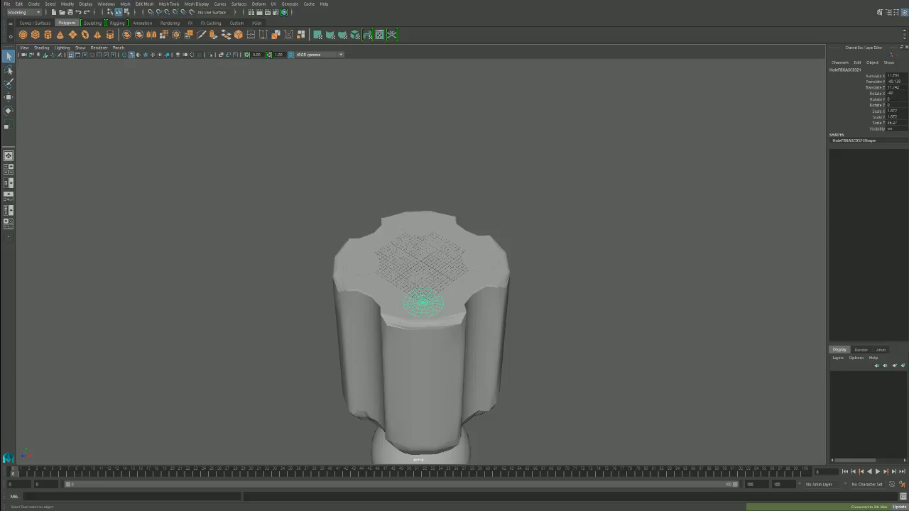
pyautogui.scroll(-3, 421, 338)
pyautogui.scroll(4, 422, 337)
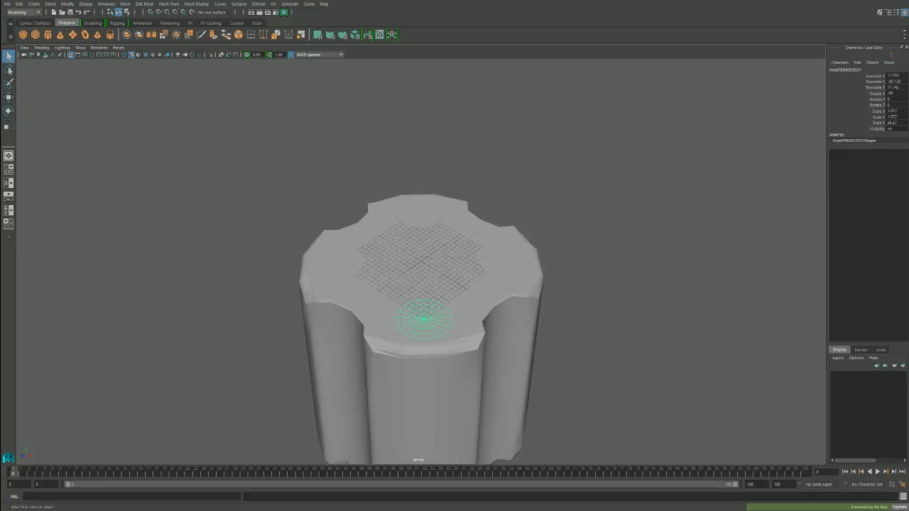
pyautogui.scroll(-4, 421, 337)
pyautogui.scroll(5, 421, 337)
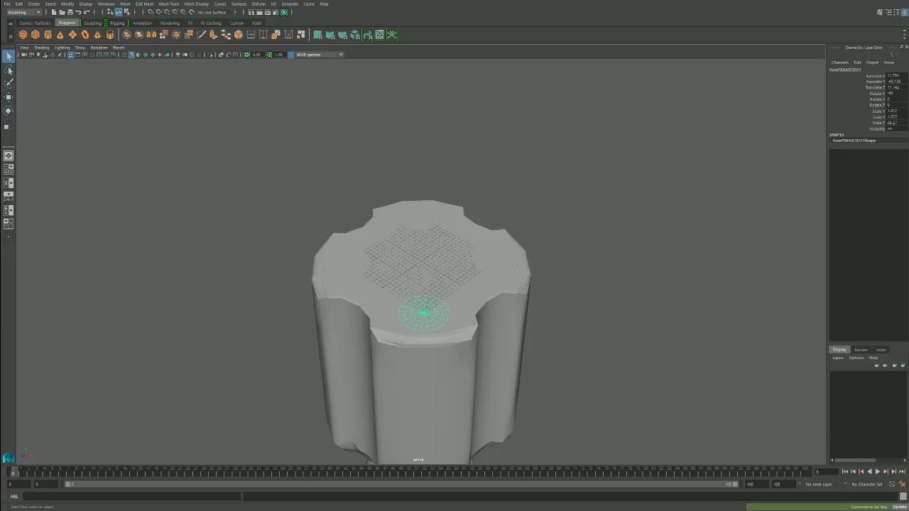
pyautogui.press('w')
pyautogui.press('e')
pyautogui.press('r')
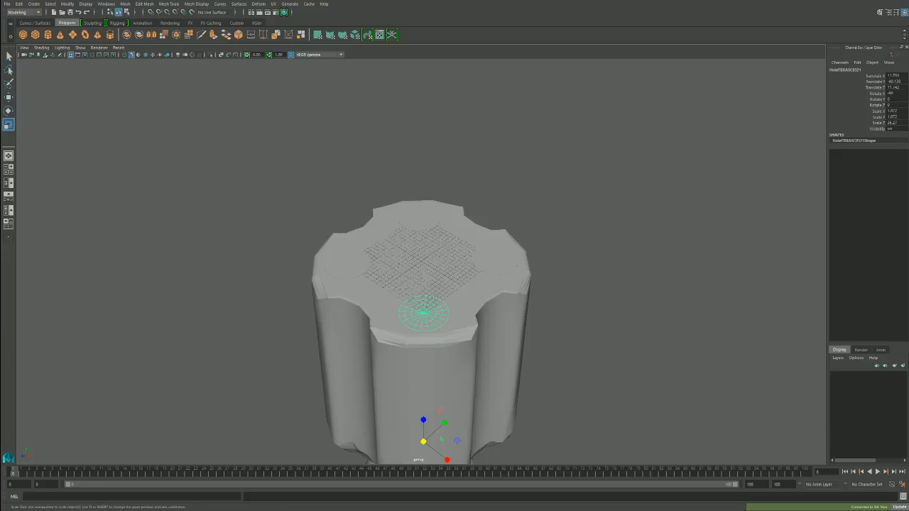
pyautogui.press('w')
pyautogui.press('q')
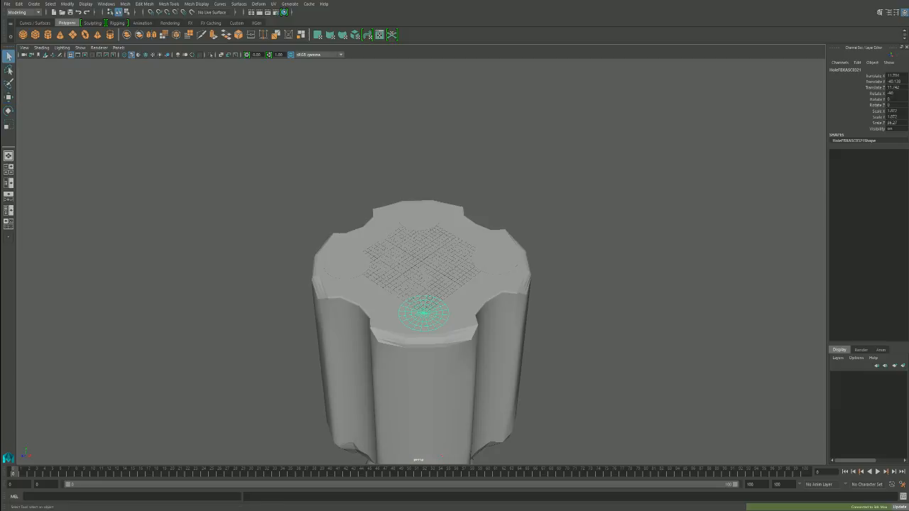
# - Box-select the chamber together with the rear hole cylinder, undo the recent selection changes and clear the selection
pyautogui.moveTo(383, 283); pyautogui.dragTo(384, 222)
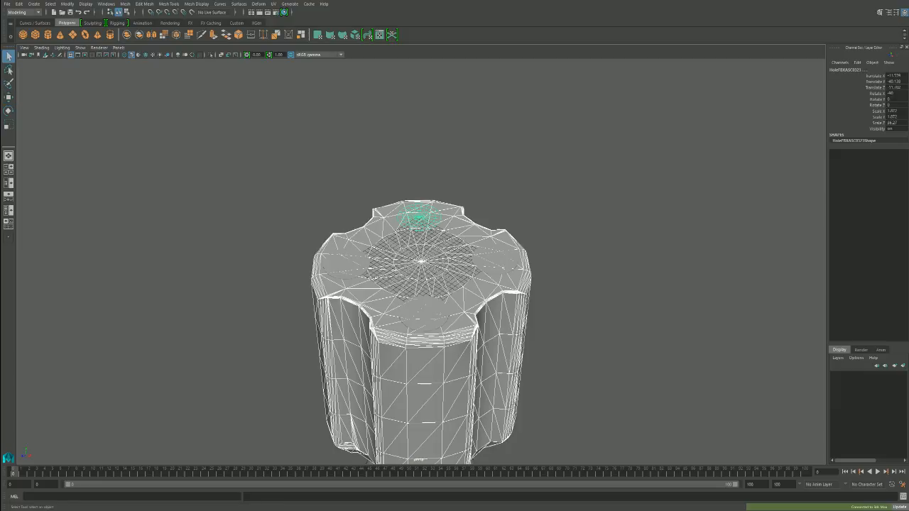
pyautogui.hotkey('ctrl', 'z')
pyautogui.hotkey('ctrl', 'z')
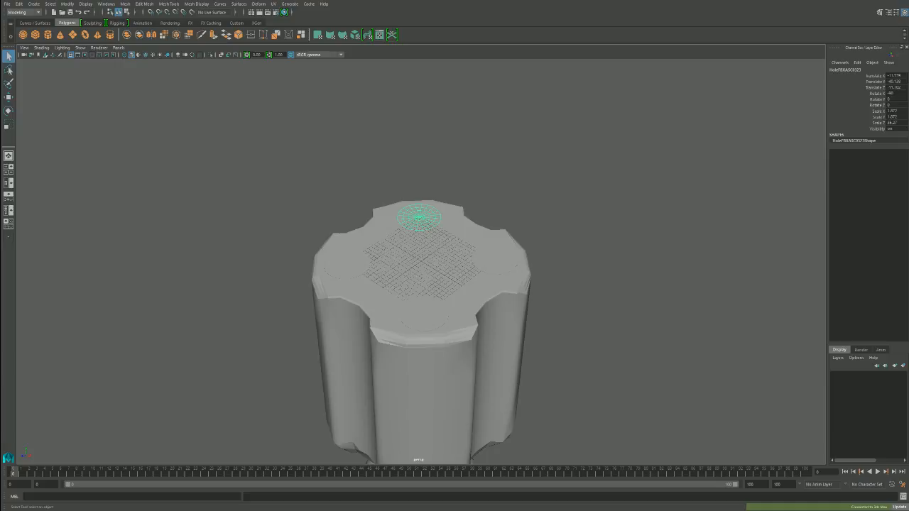
pyautogui.hotkey('ctrl', 'z')
pyautogui.hotkey('ctrl', 'z')
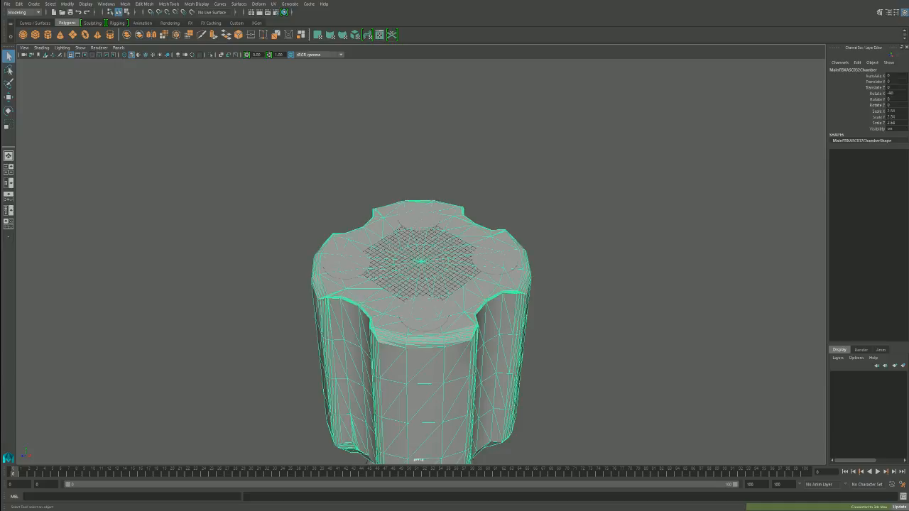
pyautogui.hotkey('ctrl', 'z')
pyautogui.hotkey('ctrl', 'z')
pyautogui.hotkey('ctrl', 'z')
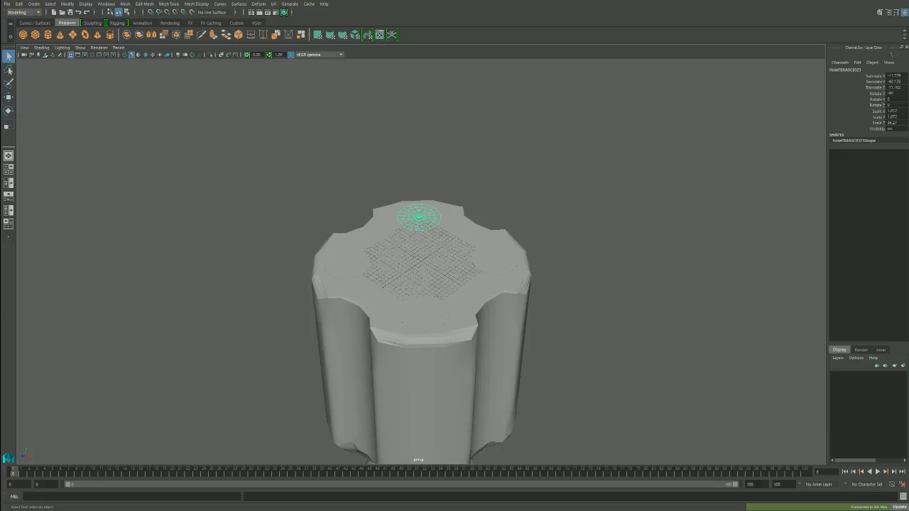
pyautogui.moveTo(641, 240); pyautogui.dragTo(649, 337)
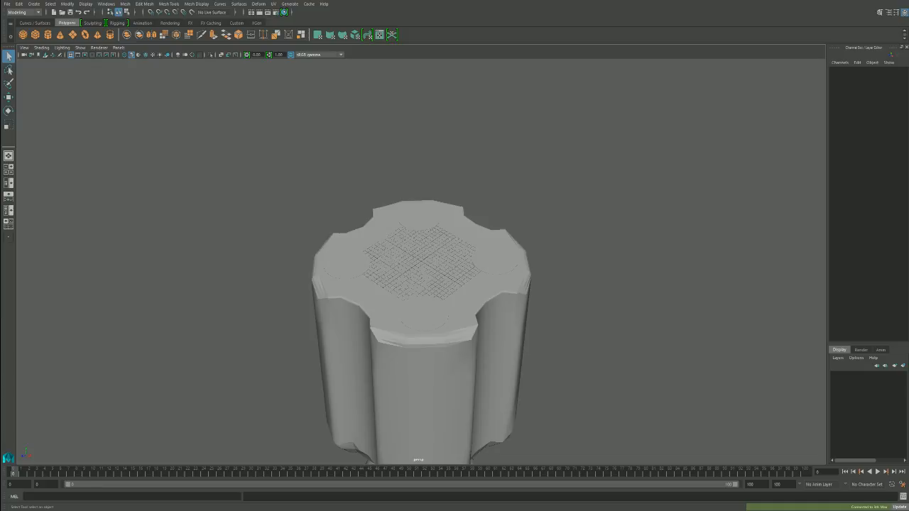
pyautogui.scroll(-5, 442, 430)
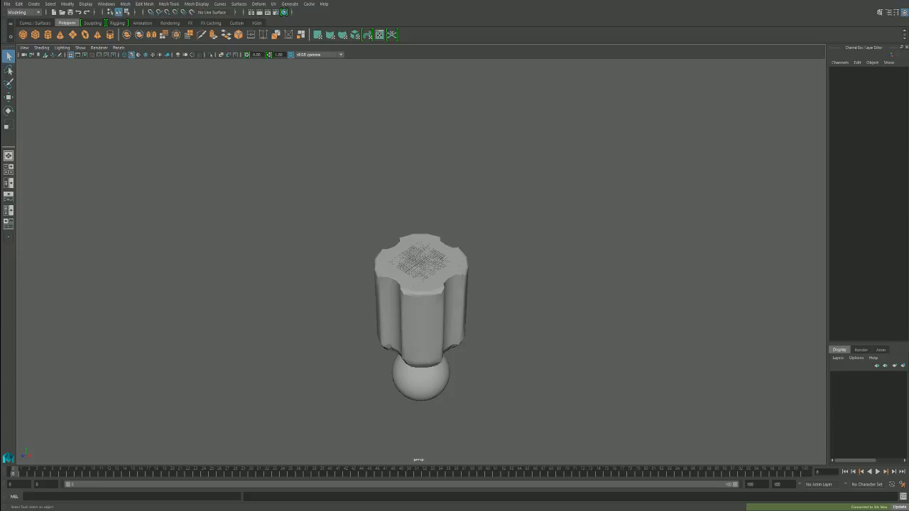
pyautogui.press('r')
pyautogui.press('e')
pyautogui.press('w')
pyautogui.press('q')
pyautogui.scroll(-2, 421, 317)
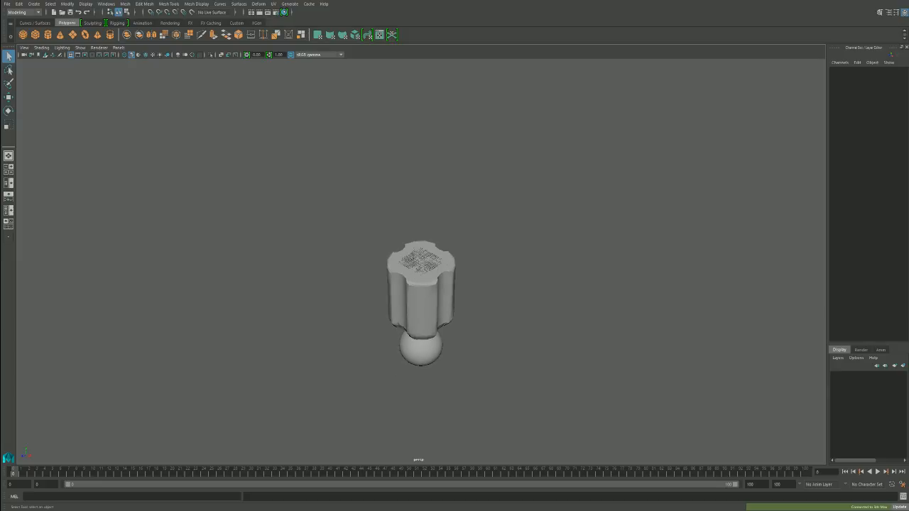
pyautogui.scroll(4, 421, 318)
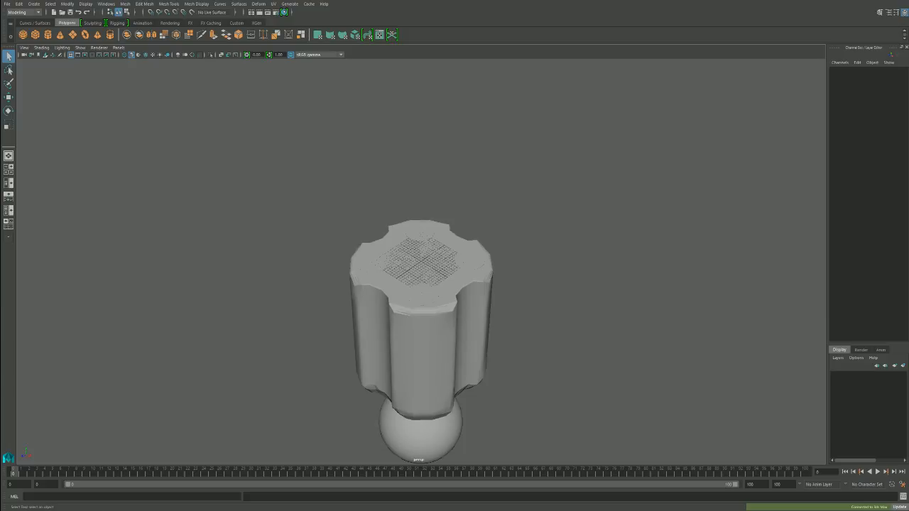
# - Move the front hole cylinder slightly upward out of the chamber along the Y axis, and undo the move
pyautogui.click(422, 341)
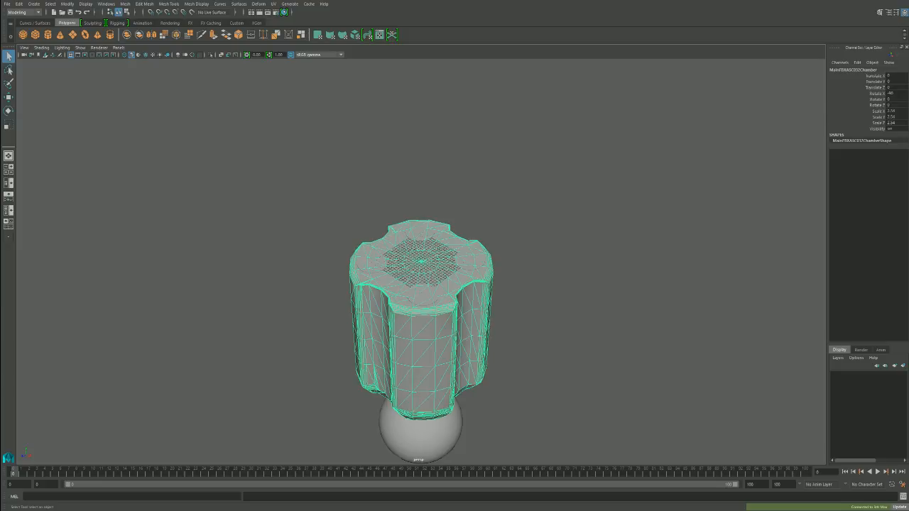
pyautogui.click(423, 294)
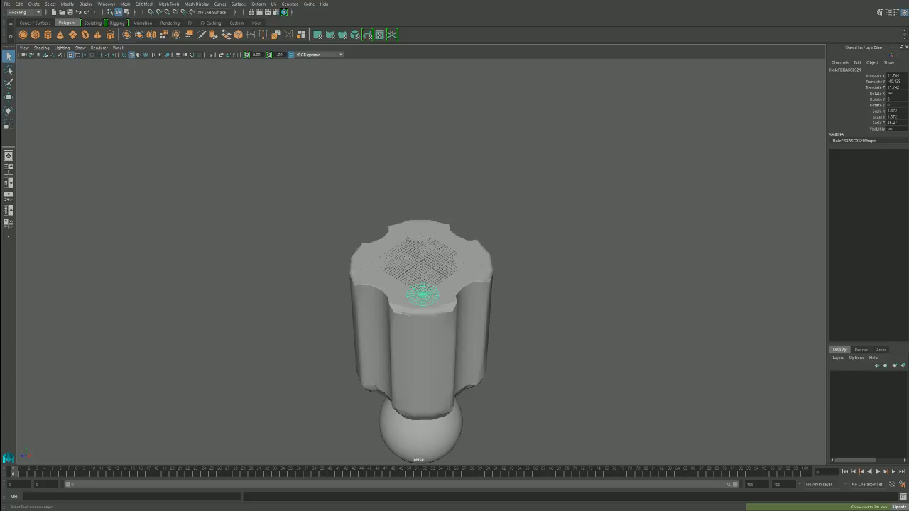
pyautogui.click(8, 96)
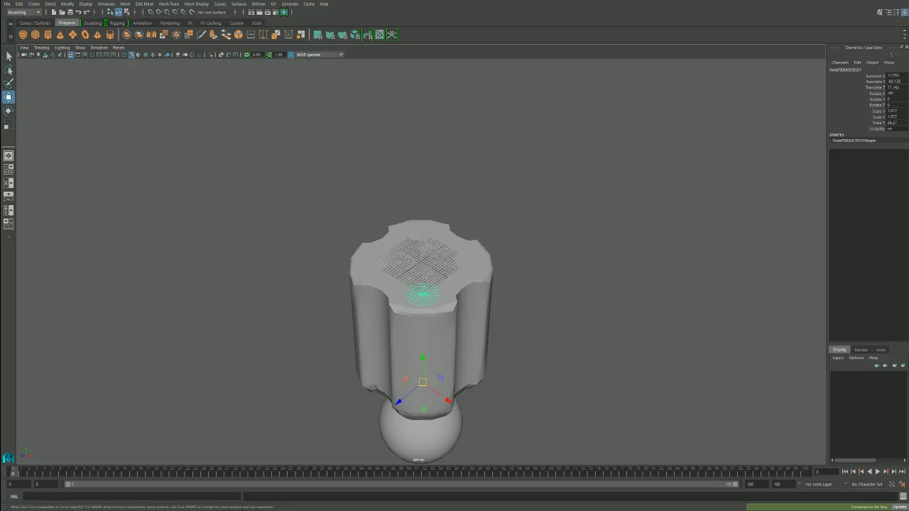
pyautogui.moveTo(422, 359)
pyautogui.mouseDown()
pyautogui.moveTo(423, 318)
pyautogui.moveTo(423, 354)
pyautogui.mouseUp()
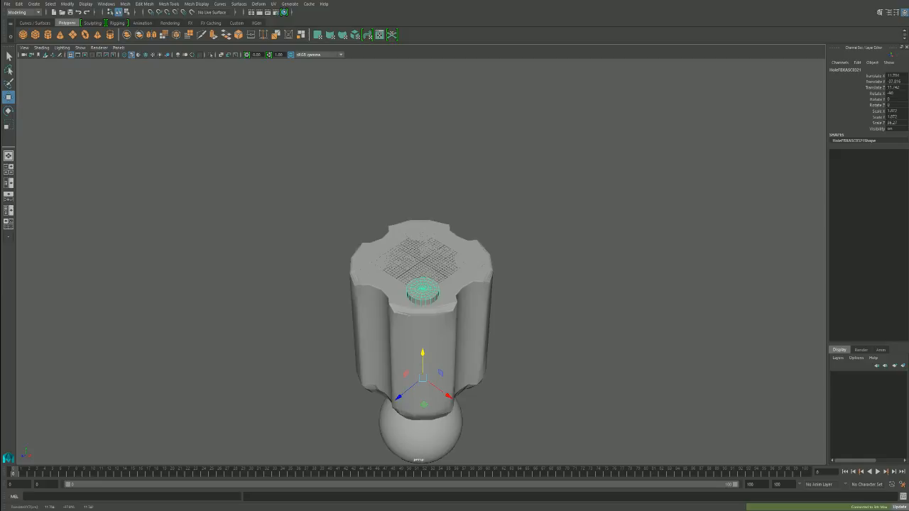
pyautogui.hotkey('ctrl', 'z')
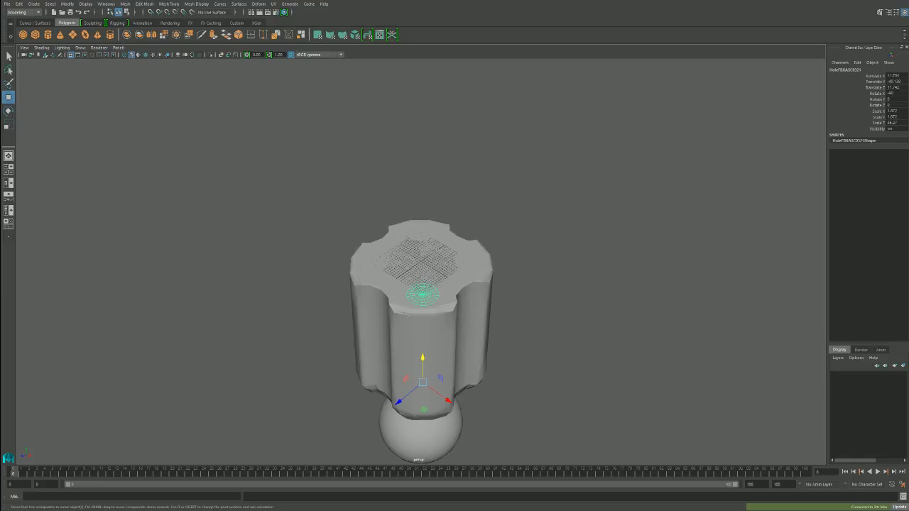
# - Delete the front hole cylinder from the chamber and check the model from another angle
pyautogui.click(424, 334)
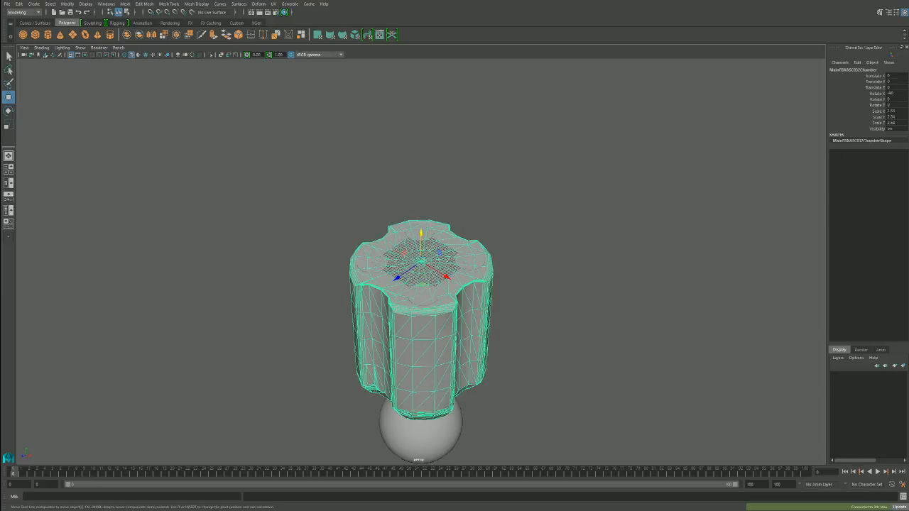
pyautogui.click(422, 295)
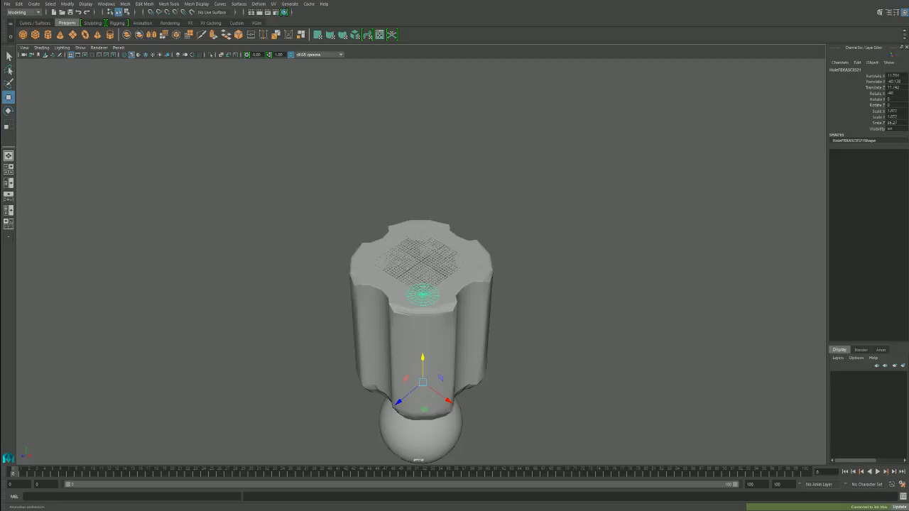
pyautogui.press('Delete')
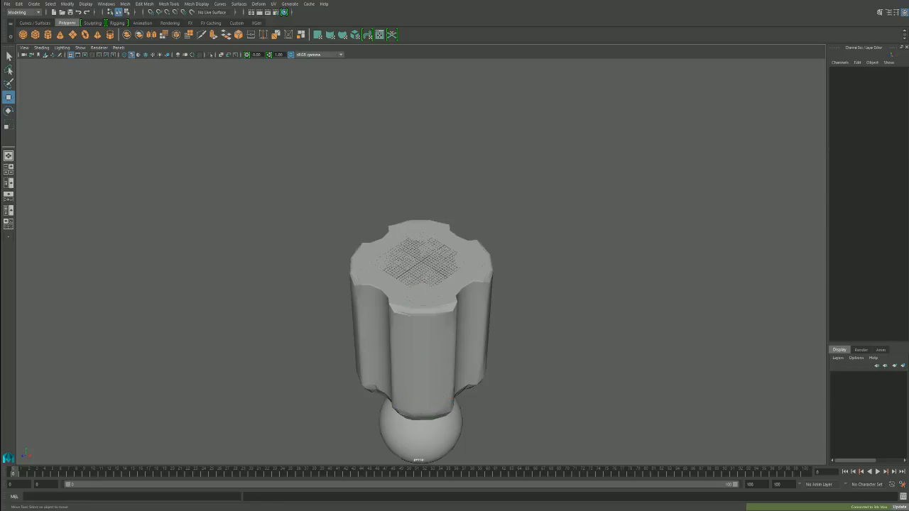
pyautogui.keyDown('alt'); pyautogui.moveTo(419, 285); pyautogui.dragTo(394, 252); pyautogui.keyUp('alt')
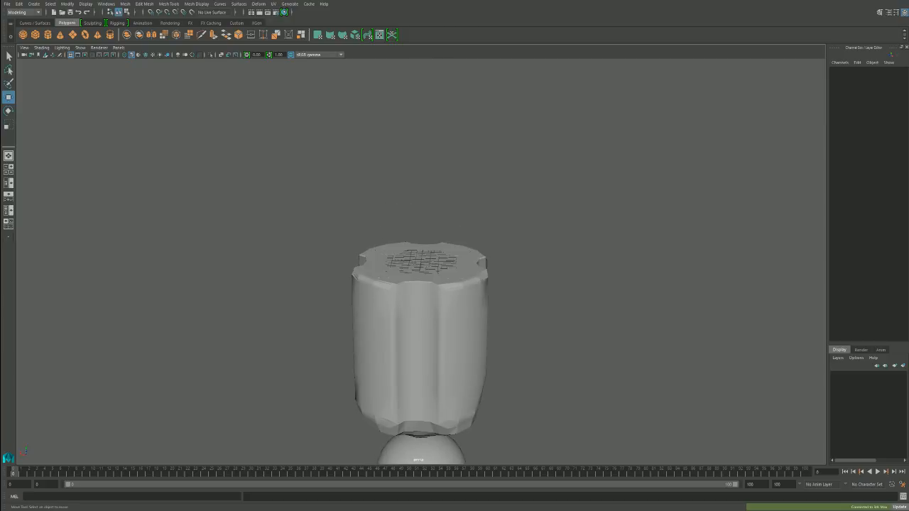
pyautogui.moveTo(554, 366); pyautogui.dragTo(501, 320)
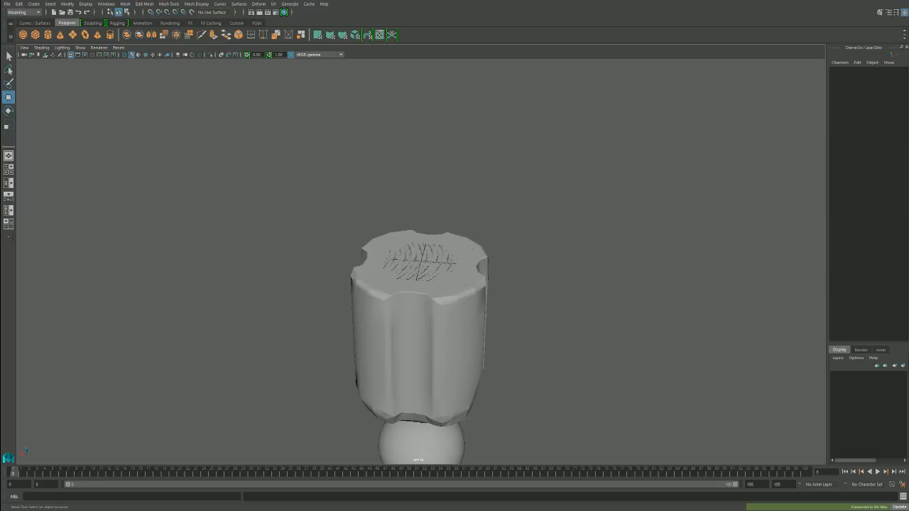
# - Select the sphere beneath the chamber from a view looking up at the model's underside
pyautogui.moveTo(530, 363); pyautogui.dragTo(521, 325)
pyautogui.press('capslock')
pyautogui.press('capslock')
pyautogui.keyDown('alt'); pyautogui.moveTo(454, 298); pyautogui.dragTo(529, 142); pyautogui.keyUp('alt')
pyautogui.click(421, 272)
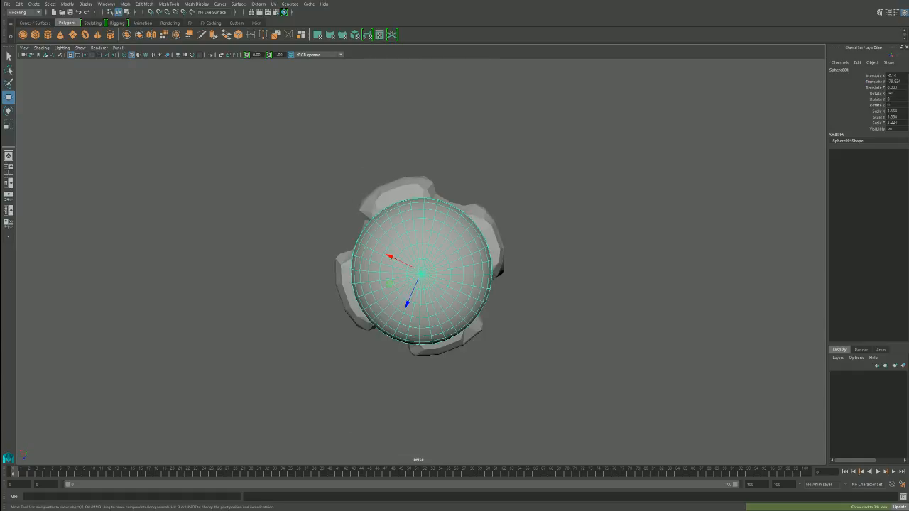
# - Examine the chamber and the selected sphere from several angles and zoom distances
pyautogui.keyDown('alt'); pyautogui.moveTo(421, 271); pyautogui.dragTo(447, 372); pyautogui.keyUp('alt')
pyautogui.scroll(-4, 421, 298)
pyautogui.scroll(5, 421, 319)
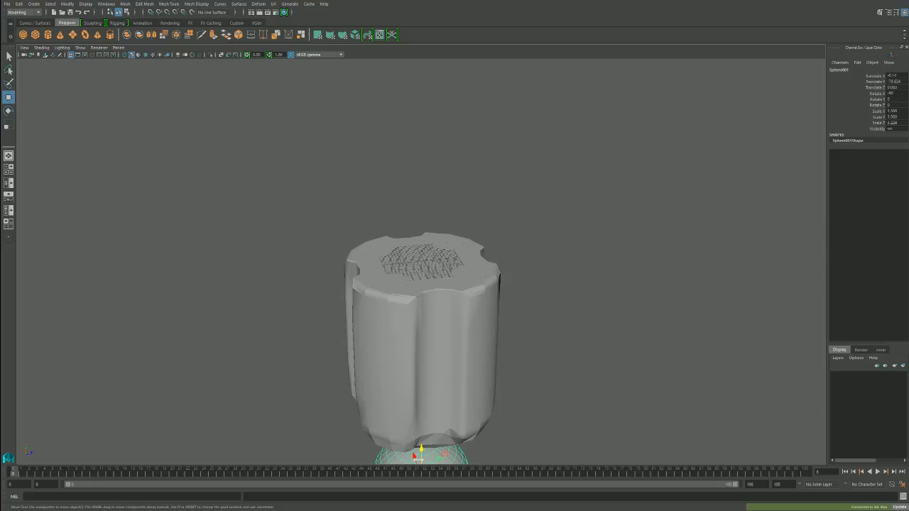
pyautogui.scroll(-3, 421, 320)
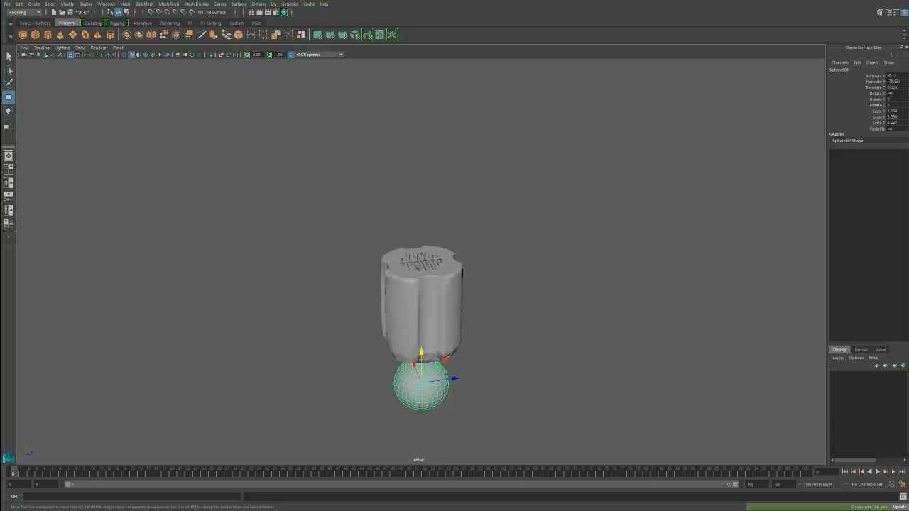
pyautogui.scroll(3, 421, 320)
pyautogui.scroll(-5, 421, 320)
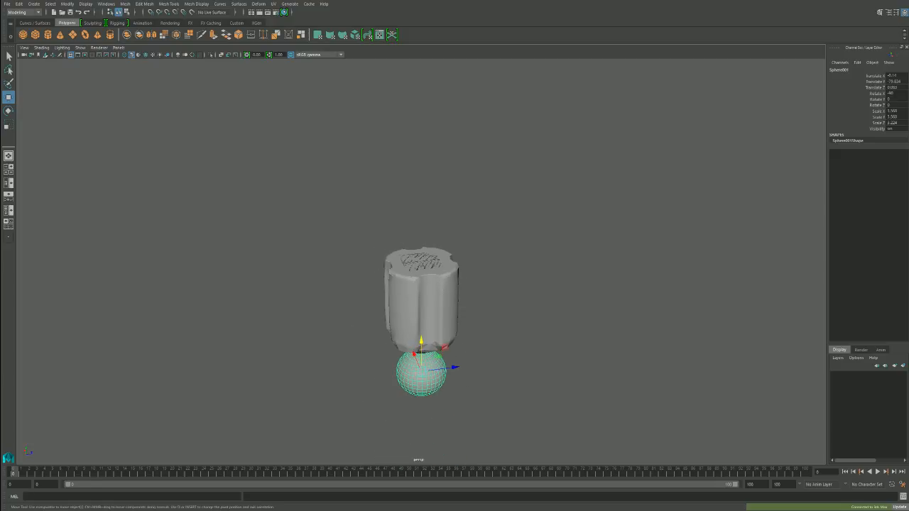
pyautogui.scroll(5, 421, 319)
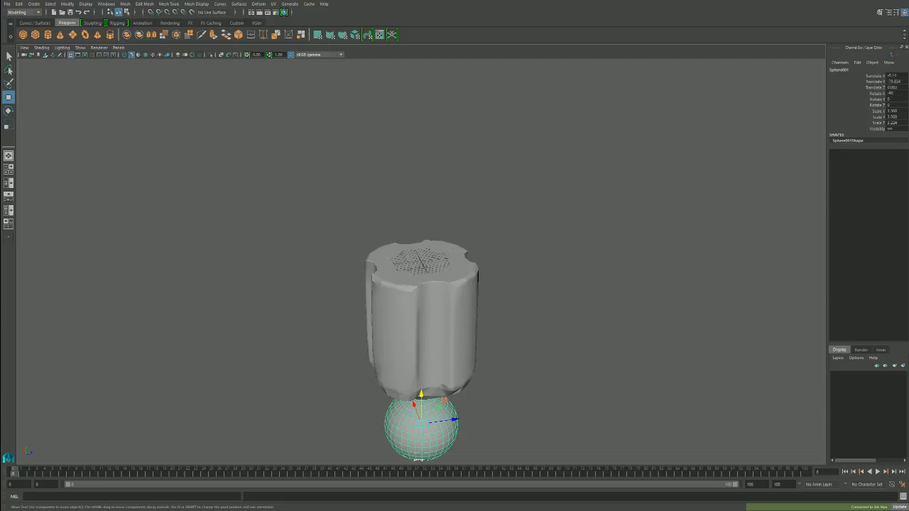
pyautogui.moveTo(421, 320)
pyautogui.keyDown('alt'); pyautogui.mouseDown()
pyautogui.moveTo(421, 241)
pyautogui.moveTo(421, 337)
pyautogui.moveTo(430, 323)
pyautogui.mouseUp(); pyautogui.keyUp('alt')
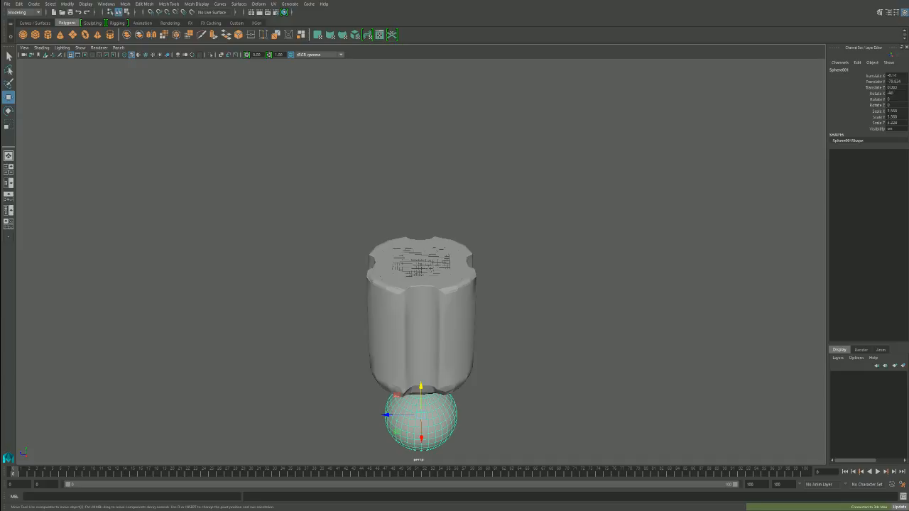
pyautogui.moveTo(430, 324)
pyautogui.keyDown('alt'); pyautogui.mouseDown()
pyautogui.moveTo(430, 267)
pyautogui.moveTo(429, 331)
pyautogui.mouseUp(); pyautogui.keyUp('alt')
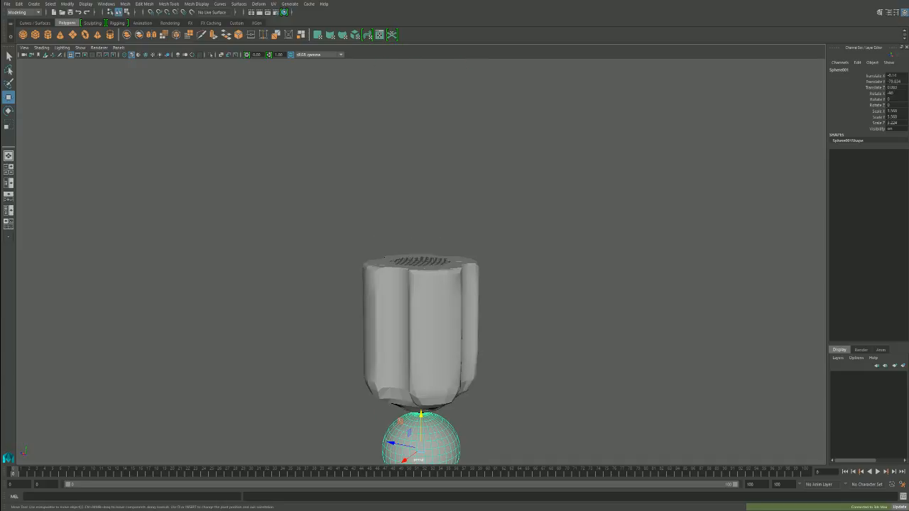
# - Deselect and reselect the sphere beneath the chamber, and inspect both objects using region zooms and different zoom distances
pyautogui.moveTo(643, 390); pyautogui.dragTo(578, 291)
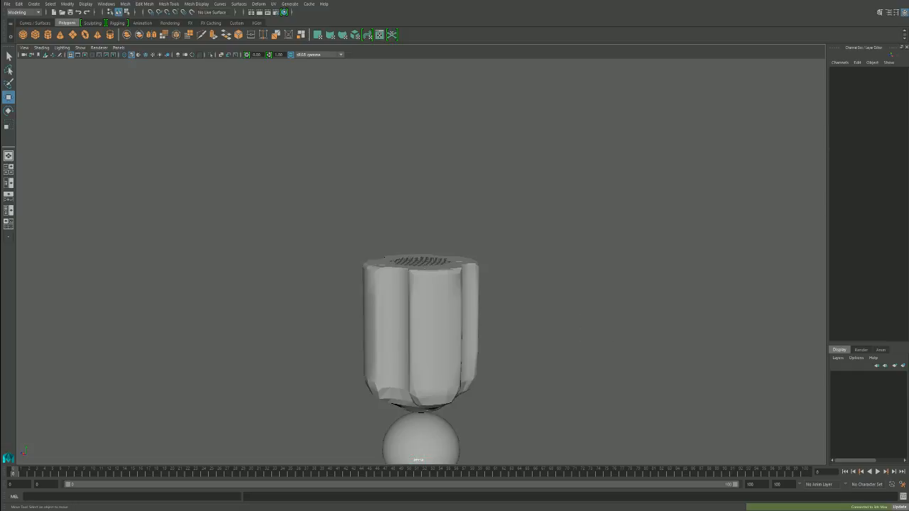
pyautogui.click(418, 459)
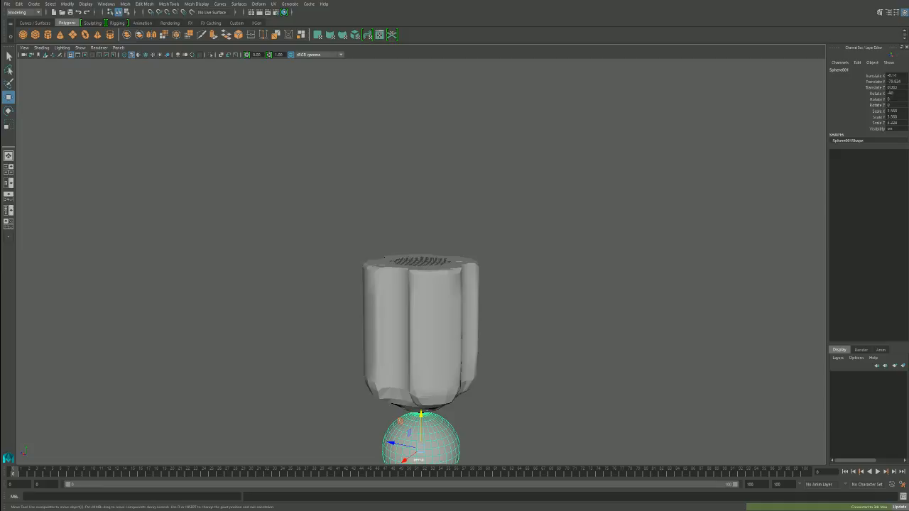
pyautogui.scroll(-5, 419, 285)
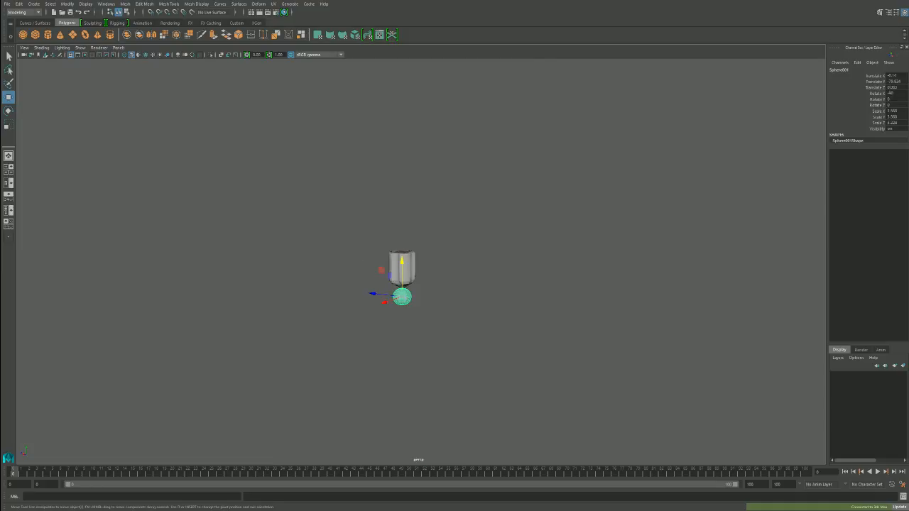
pyautogui.keyDown('ctrl'); pyautogui.keyDown('alt'); pyautogui.moveTo(511, 292); pyautogui.dragTo(561, 344); pyautogui.keyUp('alt'); pyautogui.keyUp('ctrl')
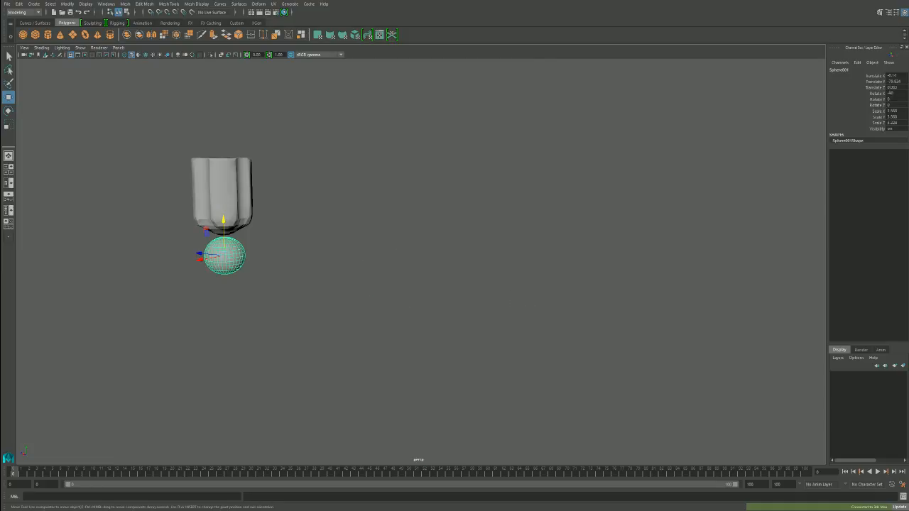
pyautogui.moveTo(184, 215)
pyautogui.keyDown('ctrl'); pyautogui.keyDown('alt'); pyautogui.mouseDown()
pyautogui.moveTo(213, 233)
pyautogui.moveTo(308, 245)
pyautogui.moveTo(263, 230)
pyautogui.moveTo(336, 294)
pyautogui.moveTo(282, 265)
pyautogui.mouseUp(); pyautogui.keyUp('alt'); pyautogui.keyUp('ctrl')
pyautogui.scroll(-12, 283, 264)
pyautogui.scroll(1, 283, 264)
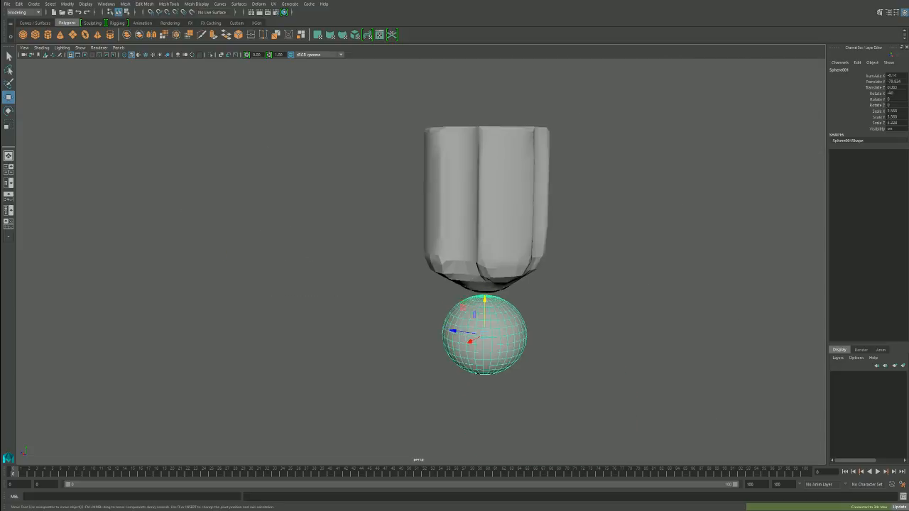
pyautogui.scroll(5, 420, 263)
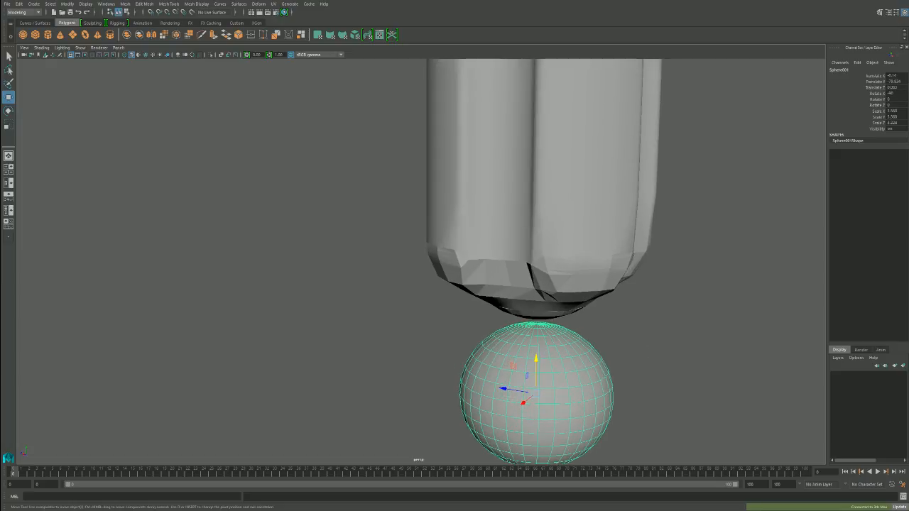
# - Frame the selected sphere and examine it close up together with its move handles
pyautogui.moveTo(536, 355)
pyautogui.keyDown('alt'); pyautogui.mouseDown()
pyautogui.moveTo(536, 277)
pyautogui.moveTo(536, 353)
pyautogui.mouseUp(); pyautogui.keyUp('alt')
pyautogui.keyDown('alt'); pyautogui.moveTo(421, 262); pyautogui.dragTo(284, 262, button='right'); pyautogui.keyUp('alt')
pyautogui.press('f')
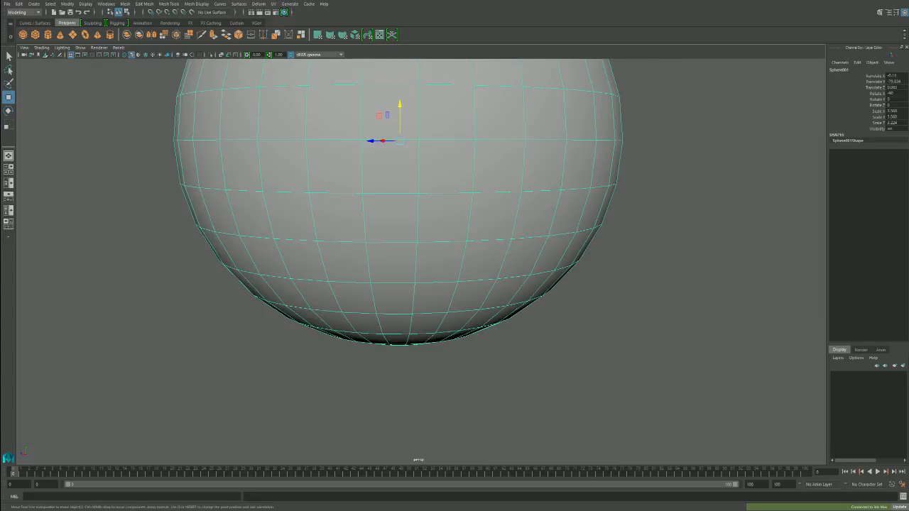
pyautogui.moveTo(419, 272); pyautogui.dragTo(245, 104)
pyautogui.scroll(-5, 245, 104)
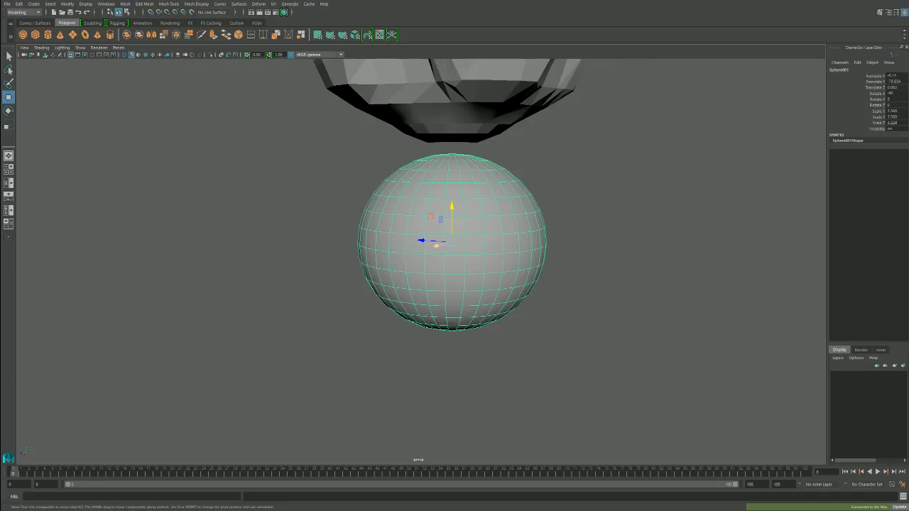
pyautogui.keyDown('shift'); pyautogui.click(441, 245); pyautogui.keyUp('shift')
pyautogui.keyDown('shift'); pyautogui.click(440, 245); pyautogui.keyUp('shift')
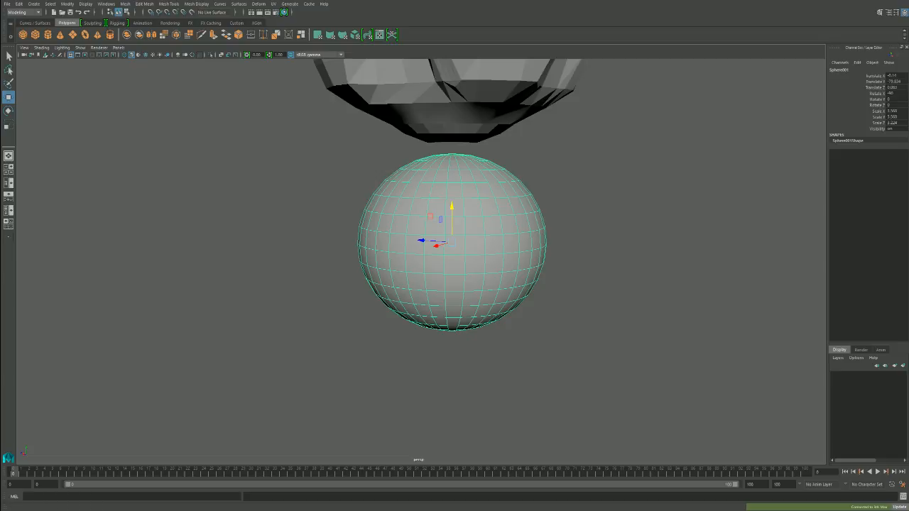
# - Try activating sculpting brushes on the sphere, ending with the Pinch tool, and return to the Select tool with nothing selected
pyautogui.click(93, 22)
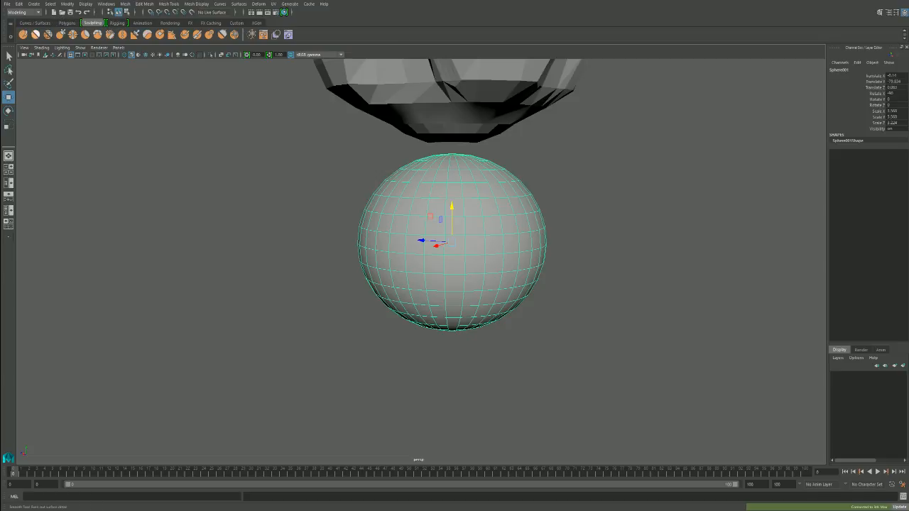
pyautogui.click(47, 34)
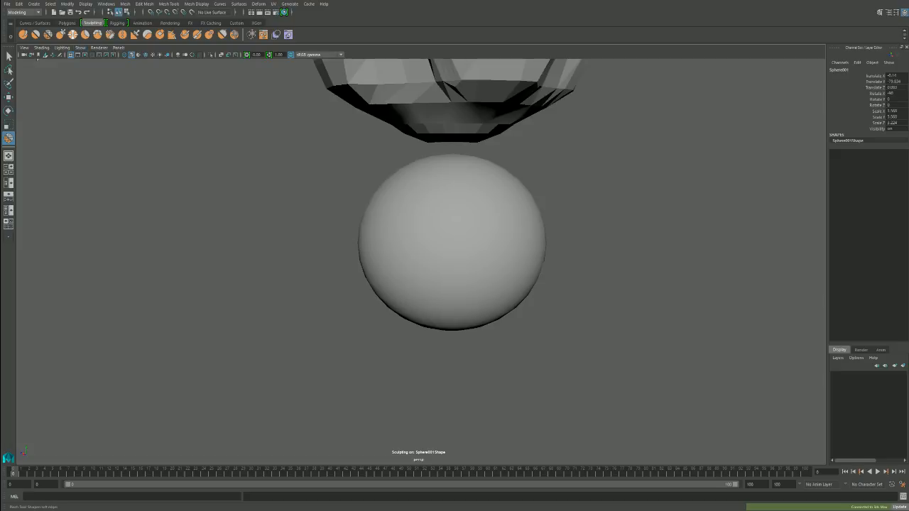
pyautogui.click(72, 34)
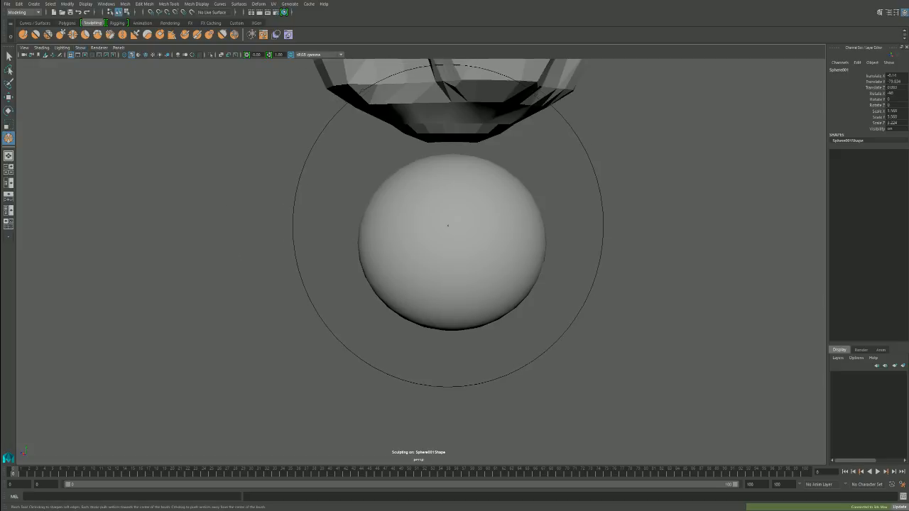
pyautogui.scroll(-10, 448, 225)
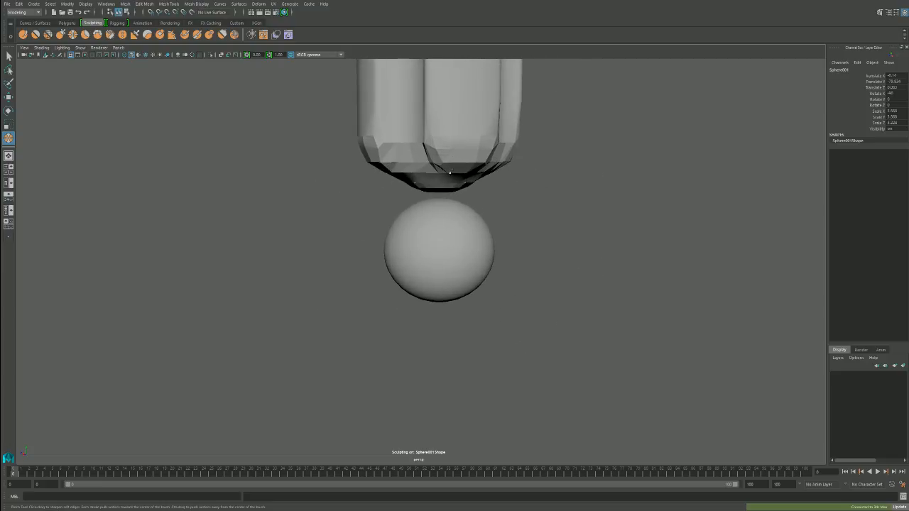
pyautogui.scroll(2, 436, 254)
pyautogui.scroll(3, 431, 263)
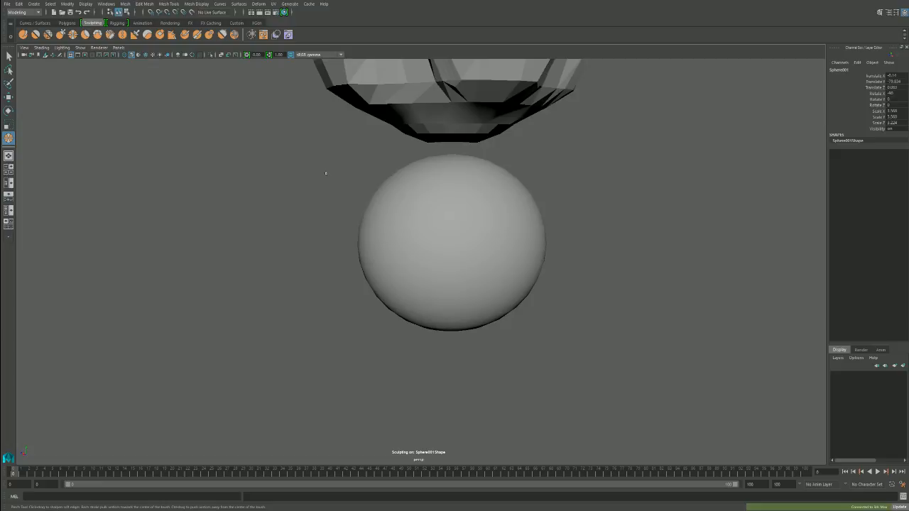
pyautogui.keyDown('alt'); pyautogui.moveTo(504, 274); pyautogui.dragTo(164, 275); pyautogui.keyUp('alt')
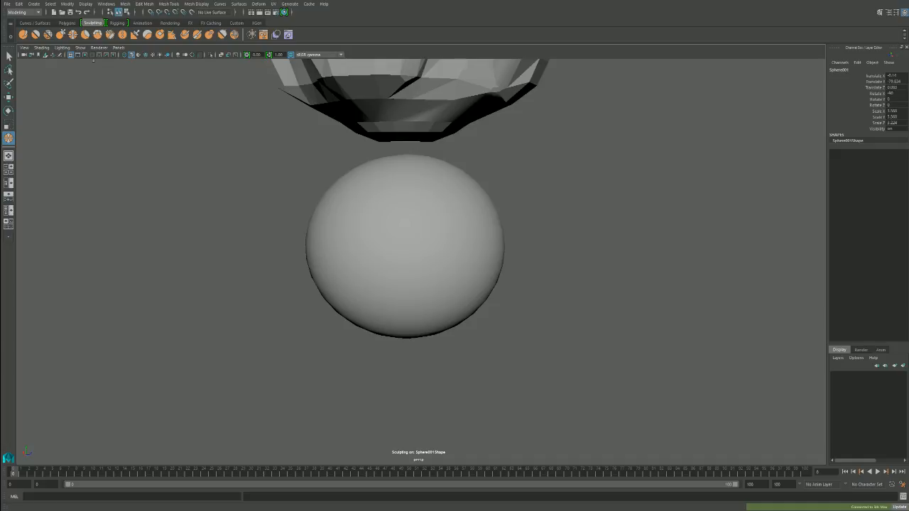
pyautogui.click(8, 56)
pyautogui.click(93, 99)
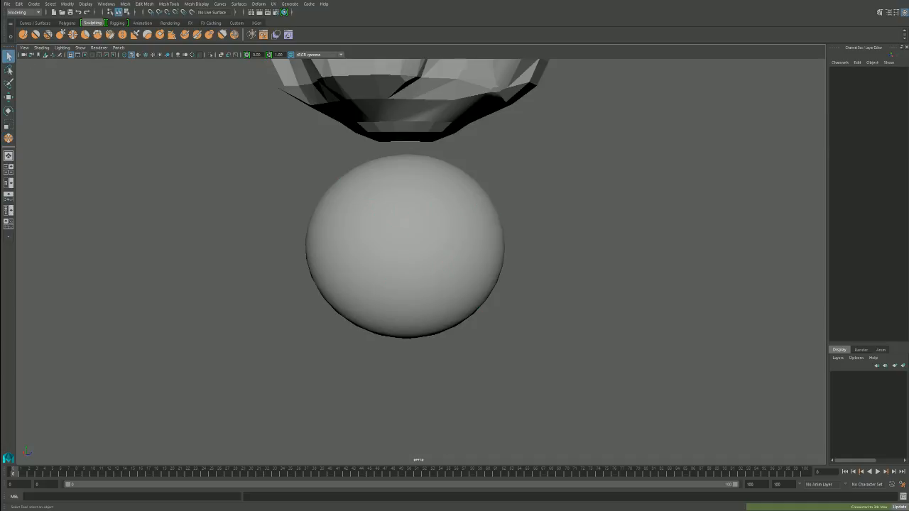
# - Switch the sphere to vertex selection and pick a vertex near the upper middle of its front
pyautogui.click(404, 222)
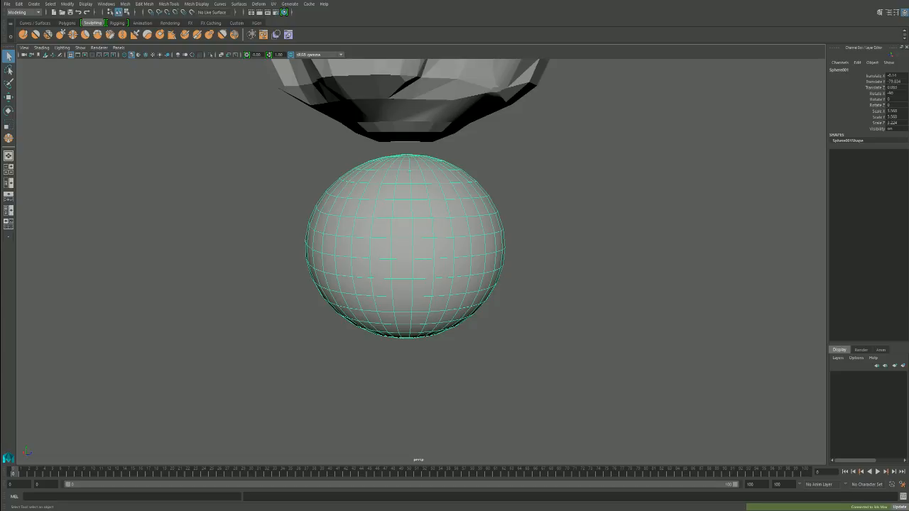
pyautogui.press('F9')
pyautogui.click(392, 218)
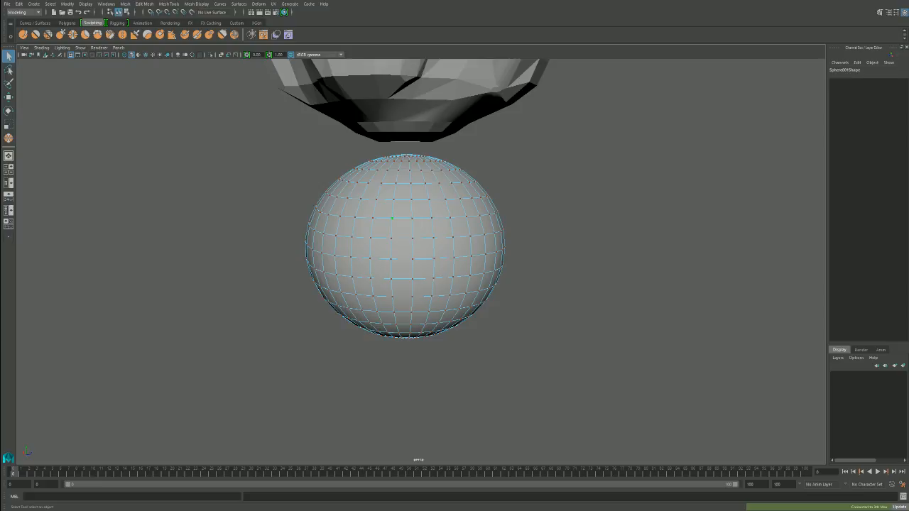
pyautogui.click(371, 237)
pyautogui.keyDown('shift'); pyautogui.click(391, 238); pyautogui.keyUp('shift')
# - Cycle through the Move and Select tools on the sphere's vertices, ending with the Rotate tool
pyautogui.press('w')
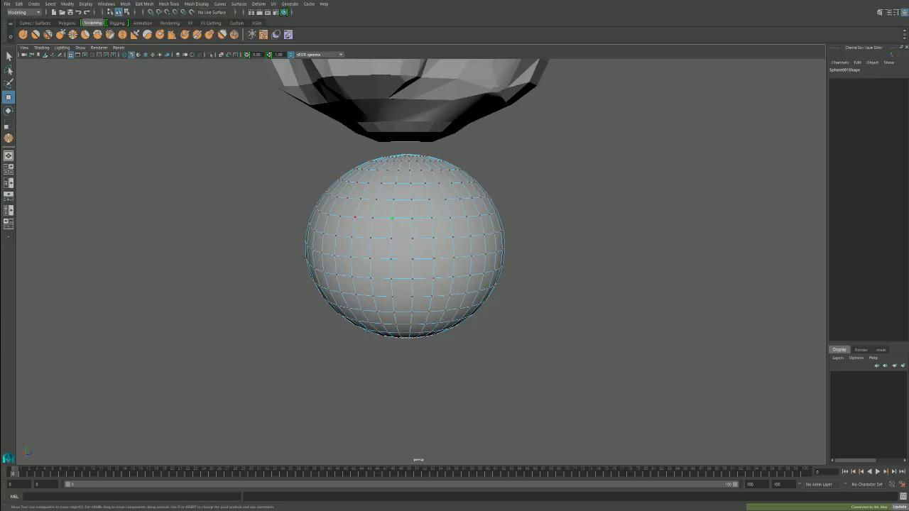
pyautogui.press('q')
pyautogui.press('w')
pyautogui.press('e')
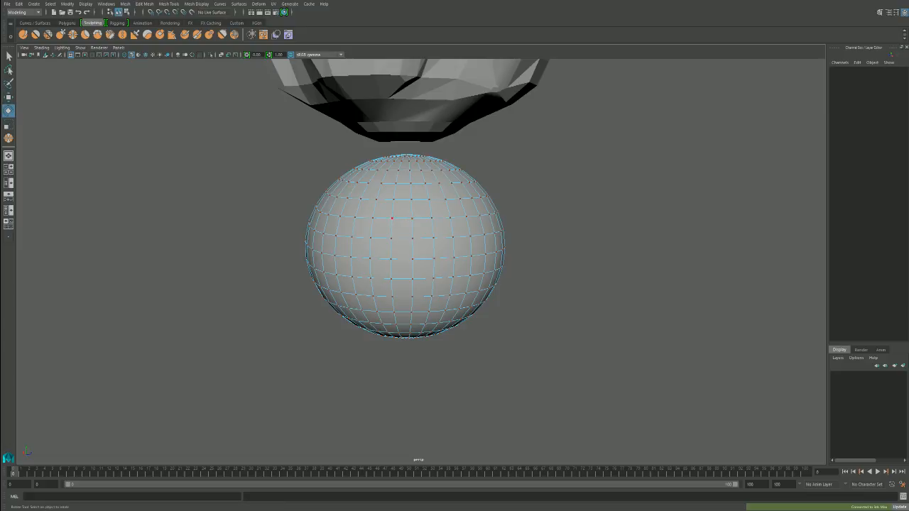
# - Maximize the top view from the four-view layout, select the chamber there and clear the selection
pyautogui.press('space')
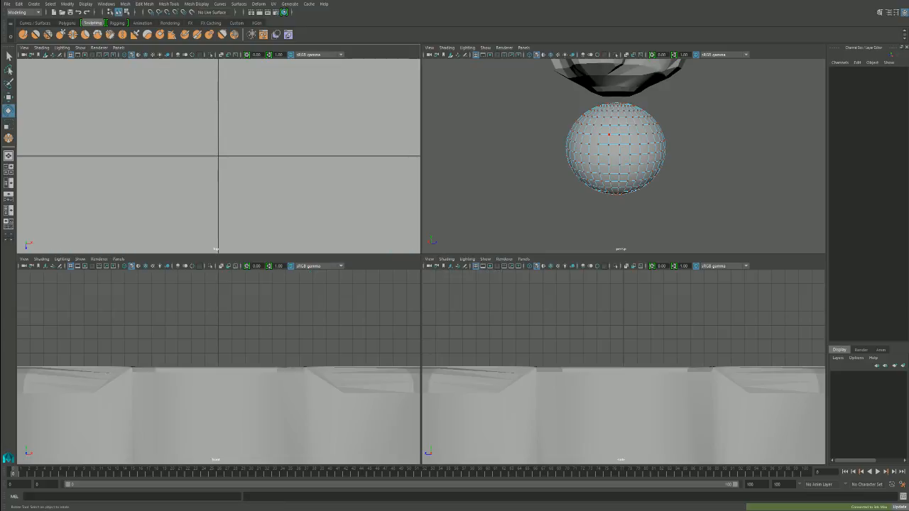
pyautogui.press('space')
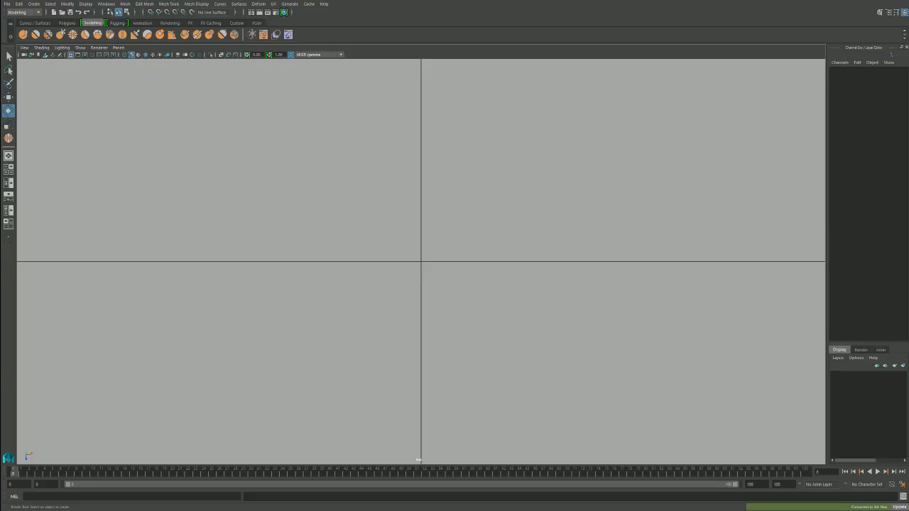
pyautogui.scroll(-10, 418, 461)
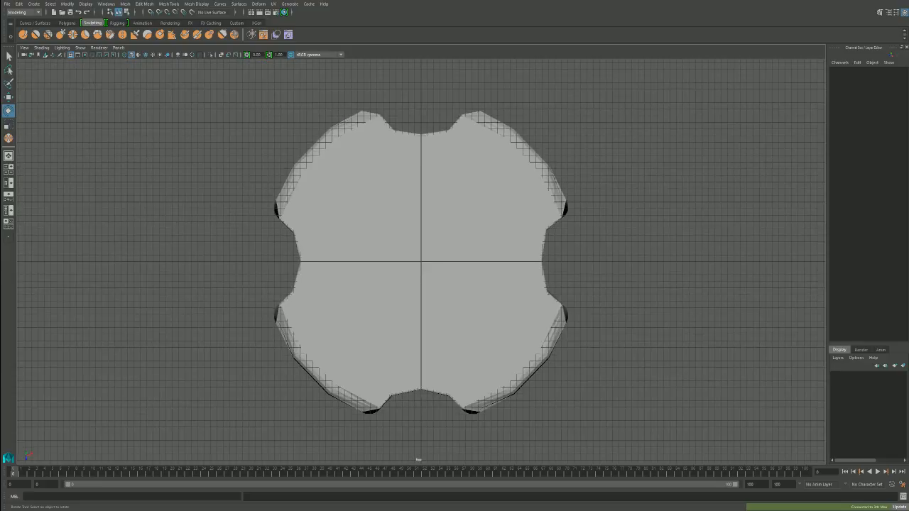
pyautogui.click(410, 235)
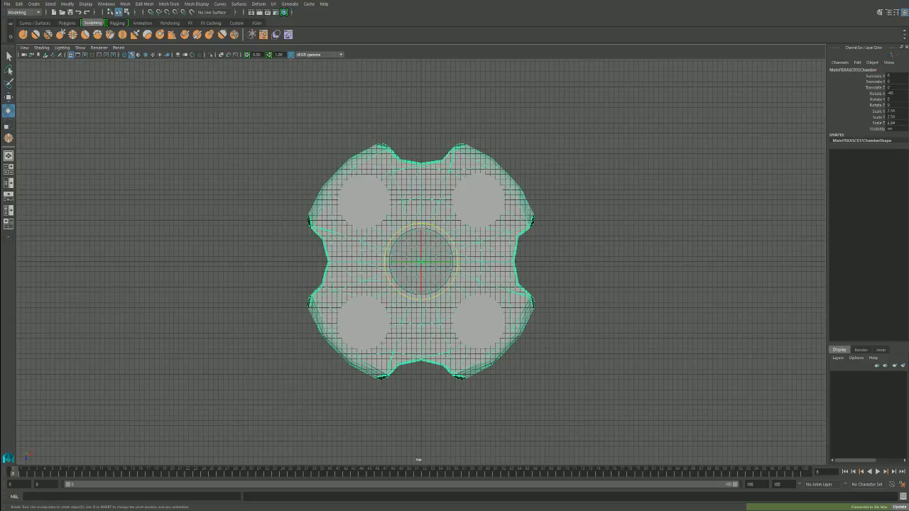
pyautogui.hotkey('alt', 'd')
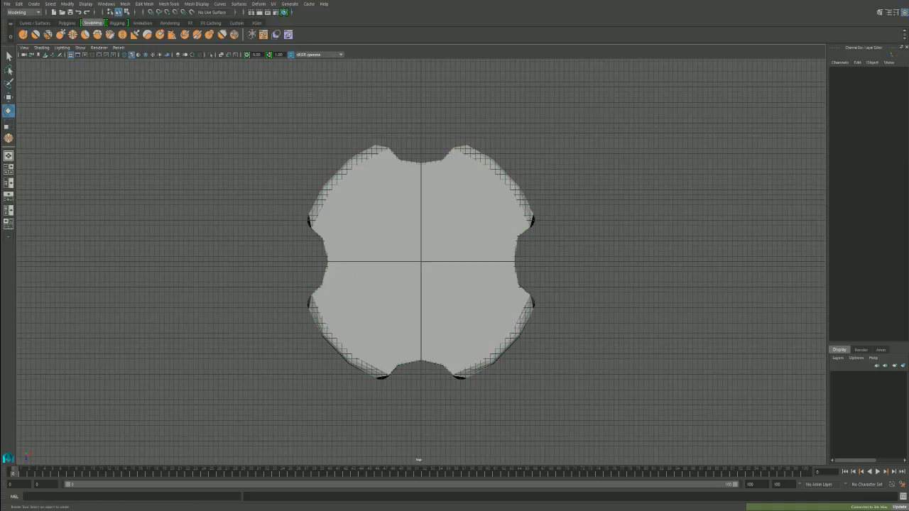
pyautogui.moveTo(250, 166); pyautogui.dragTo(262, 173)
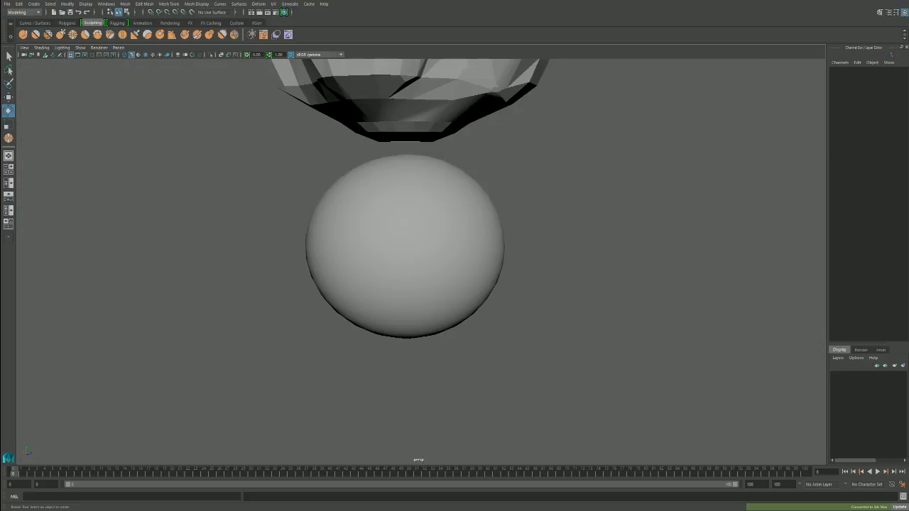
# - Select the whole sphere in the perspective view with the Rotate tool active and view it from another angle
pyautogui.scroll(-3, 405, 246)
pyautogui.click(405, 247)
pyautogui.scroll(4, 405, 246)
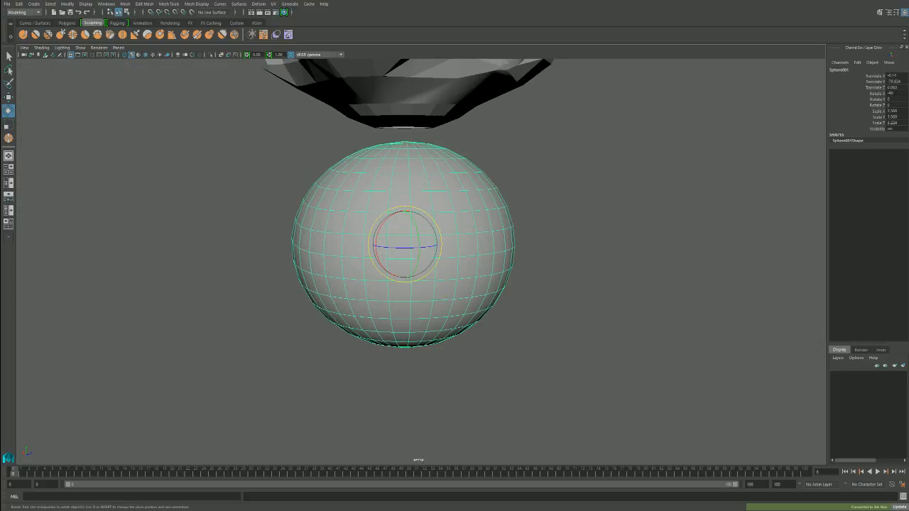
pyautogui.keyDown('alt'); pyautogui.moveTo(405, 246); pyautogui.dragTo(479, 238); pyautogui.keyUp('alt')
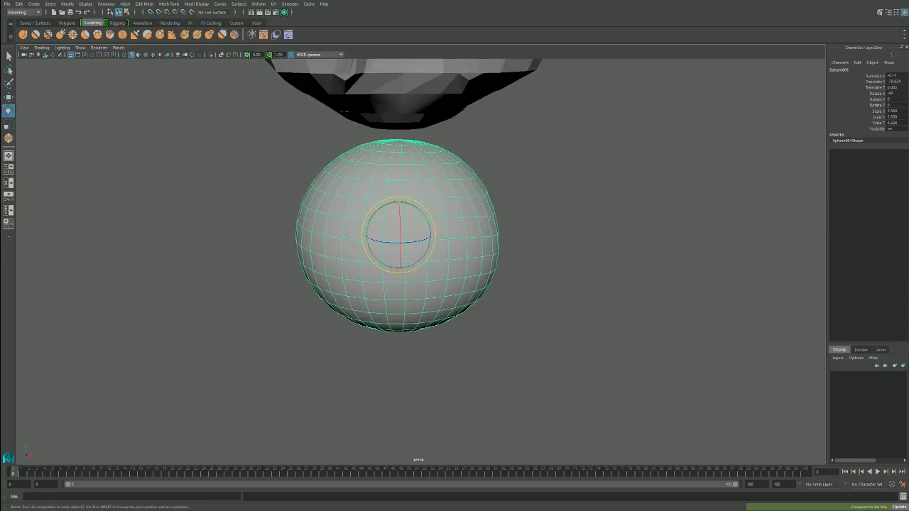
# - Undo the recent selection and component-mode changes back to the whole sphere being selected as an object
pyautogui.hotkey('ctrl', 'z')
pyautogui.hotkey('ctrl', 'z')
pyautogui.hotkey('ctrl', 'z')
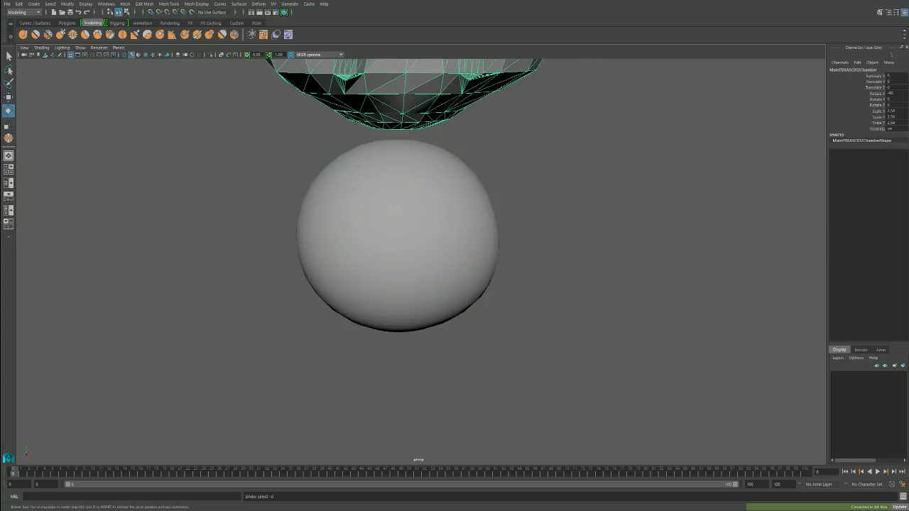
pyautogui.hotkey('ctrl', 'z')
pyautogui.hotkey('ctrl', 'z')
pyautogui.hotkey('ctrl', 'z')
pyautogui.hotkey('ctrl', 'z')
pyautogui.hotkey('ctrl', 'z')
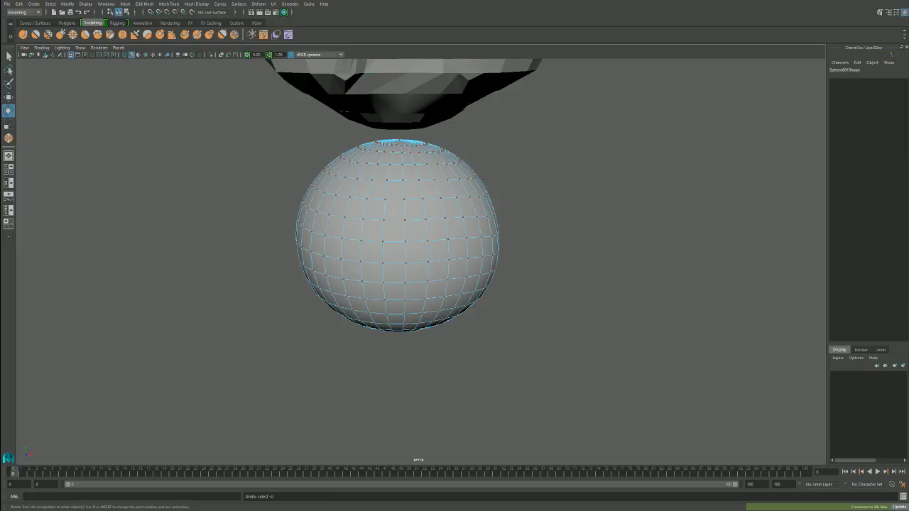
pyautogui.hotkey('ctrl', 'z')
pyautogui.hotkey('ctrl', 'z')
pyautogui.hotkey('ctrl', 'z')
pyautogui.hotkey('ctrl', 'z')
pyautogui.hotkey('ctrl', 'z')
pyautogui.hotkey('ctrl', 'z')
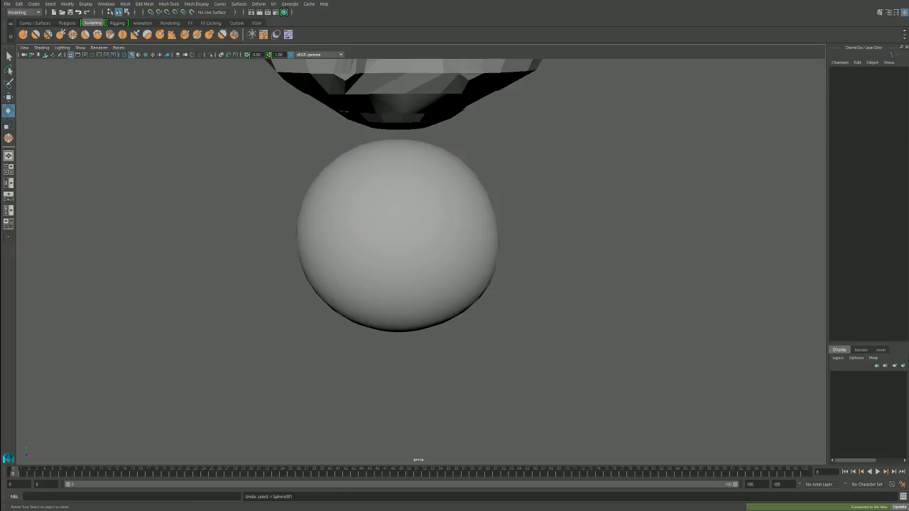
pyautogui.hotkey('ctrl', 'z')
pyautogui.hotkey('ctrl', 'z')
pyautogui.hotkey('ctrl', 'z')
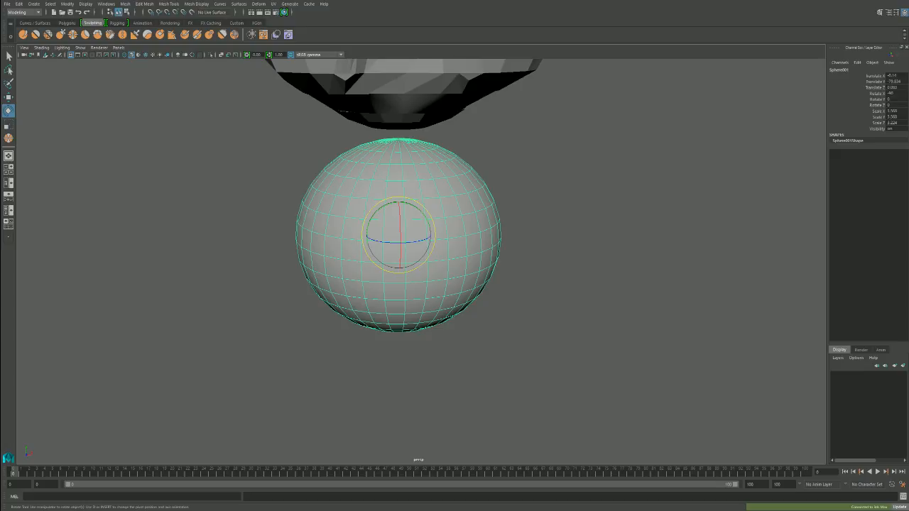
# - Switch the sphere to the Move tool, activate the Imprint sculpting tool, and view the brush against the model
pyautogui.scroll(-2, 421, 261)
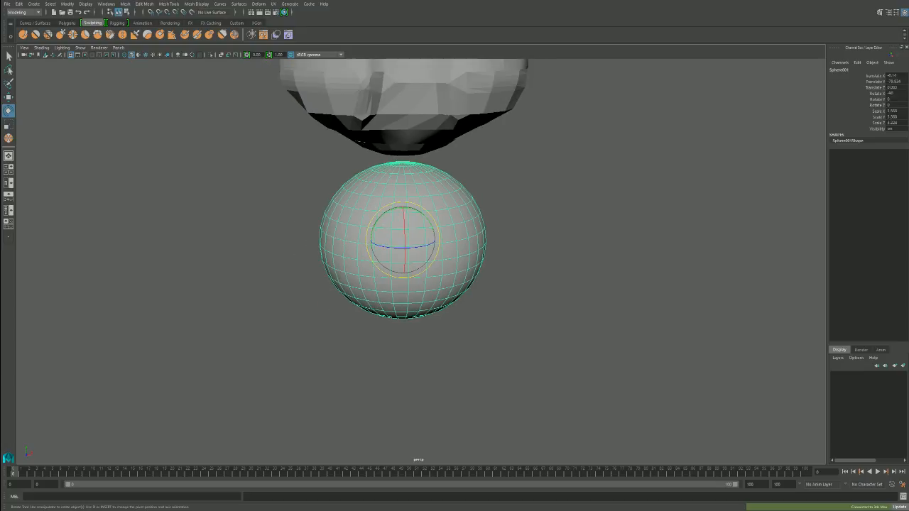
pyautogui.press('w')
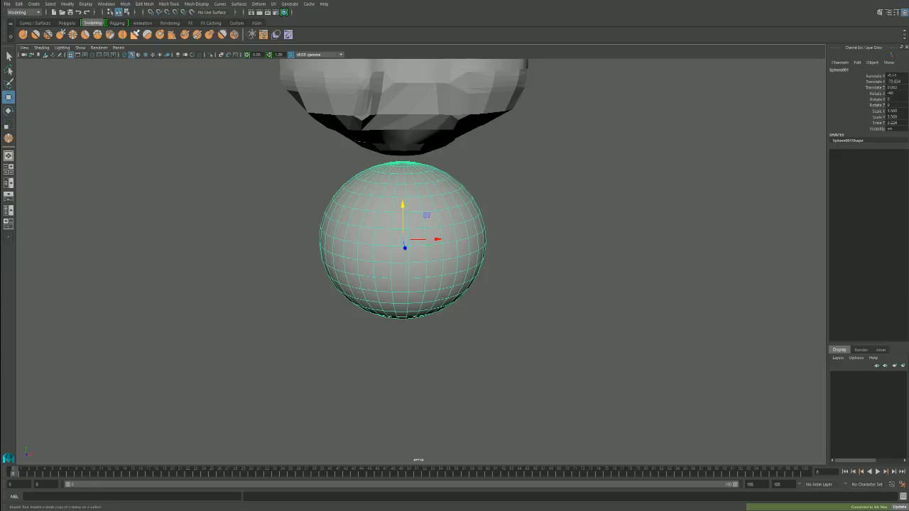
pyautogui.click(135, 34)
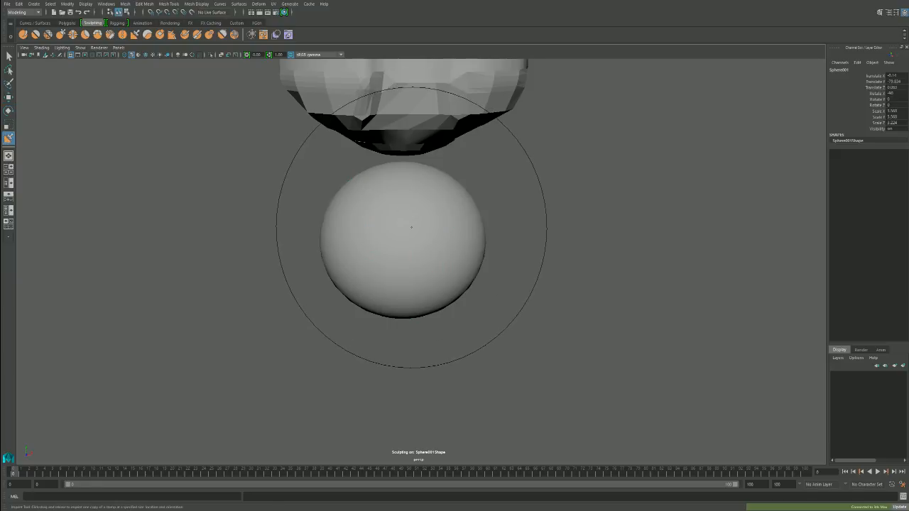
pyautogui.scroll(2, 411, 227)
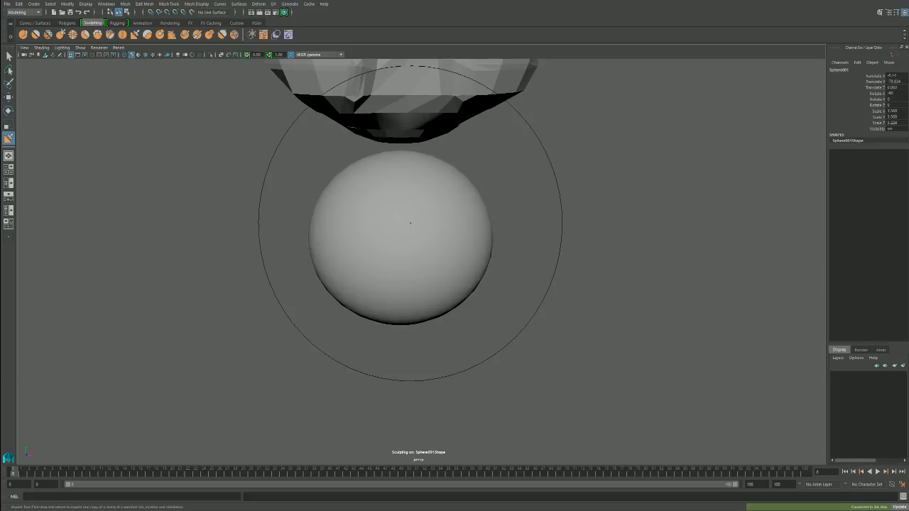
pyautogui.scroll(1, 410, 221)
pyautogui.scroll(-2, 398, 229)
pyautogui.keyDown('alt'); pyautogui.moveTo(388, 234); pyautogui.dragTo(492, 328); pyautogui.keyUp('alt')
pyautogui.scroll(-1, 492, 328)
pyautogui.scroll(1, 552, 375)
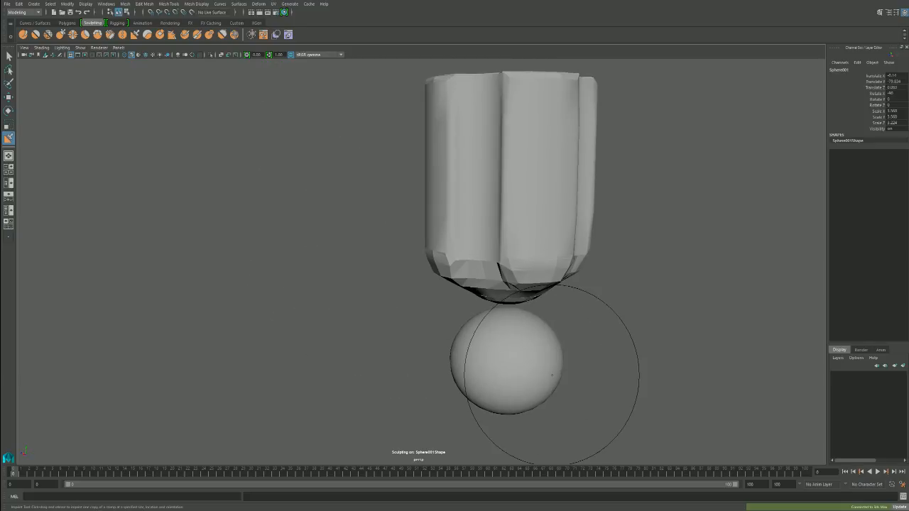
# - Try an Imprint stroke down the front of the sphere, then undo the sculpting
pyautogui.press('[')
pyautogui.moveTo(384, 219); pyautogui.dragTo(391, 267)
pyautogui.hotkey('ctrl', 'z')
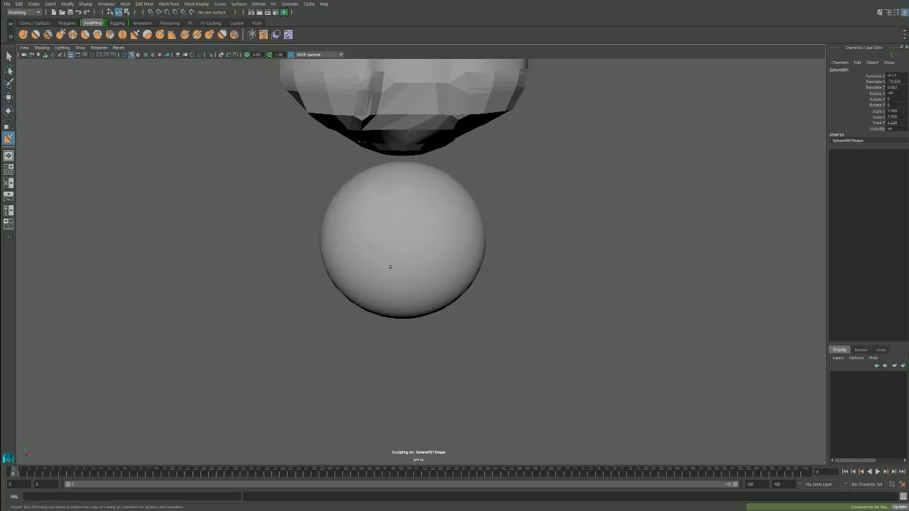
pyautogui.moveTo(421, 240)
pyautogui.keyDown('alt'); pyautogui.mouseDown()
pyautogui.moveTo(461, 244)
pyautogui.moveTo(398, 227)
pyautogui.mouseUp(); pyautogui.keyUp('alt')
pyautogui.hotkey('ctrl', 'z')
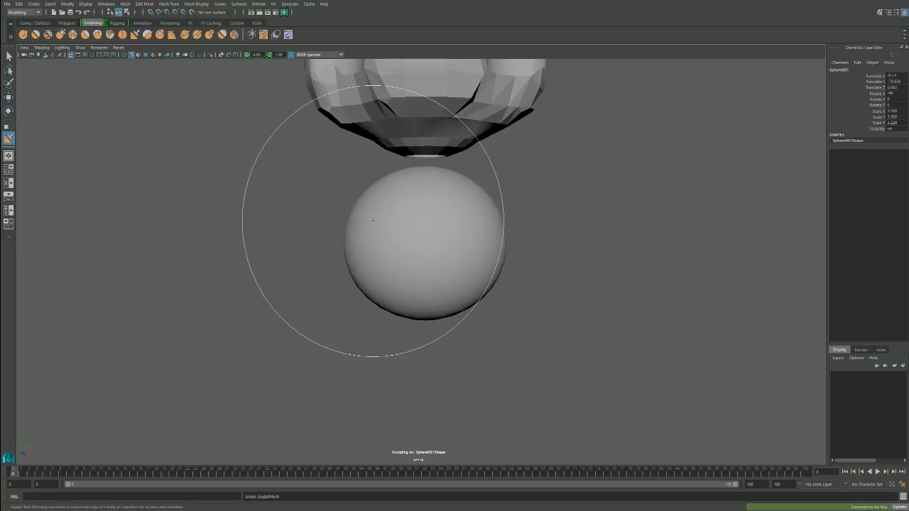
# - Activate the Grab sculpting tool, try pulling the sphere's upper front surface downward, and undo the stroke
pyautogui.click(160, 34)
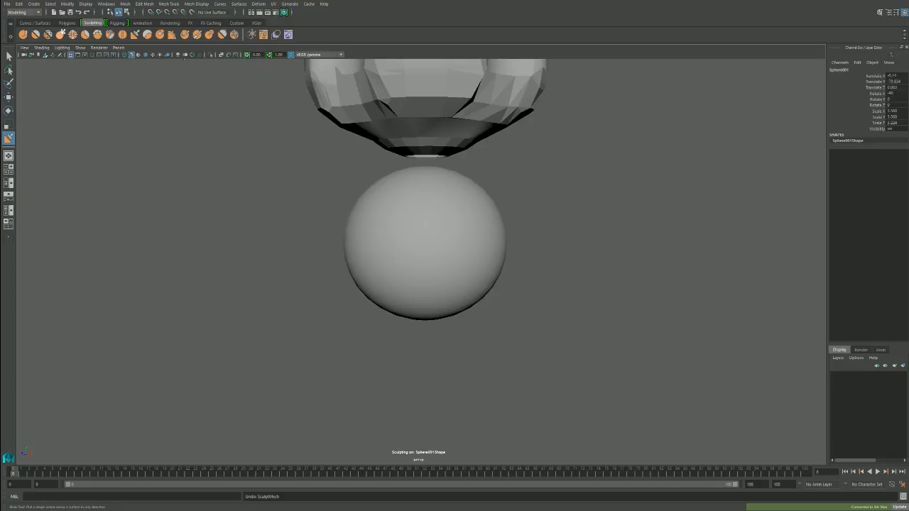
pyautogui.click(60, 34)
pyautogui.moveTo(432, 201)
pyautogui.mouseDown()
pyautogui.moveTo(421, 189)
pyautogui.moveTo(420, 261)
pyautogui.mouseUp()
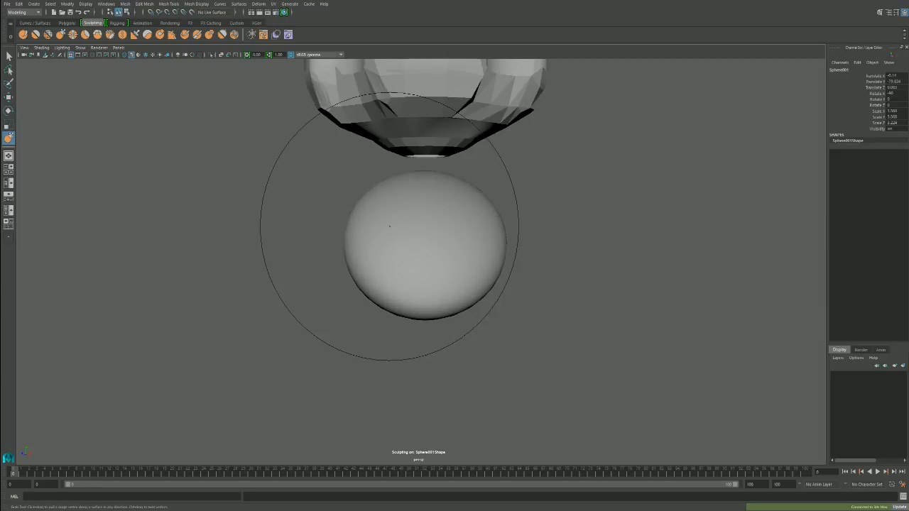
pyautogui.moveTo(389, 226)
pyautogui.keyDown('alt'); pyautogui.mouseDown()
pyautogui.moveTo(398, 217)
pyautogui.moveTo(389, 214)
pyautogui.mouseUp(); pyautogui.keyUp('alt')
pyautogui.hotkey('ctrl', 'z')
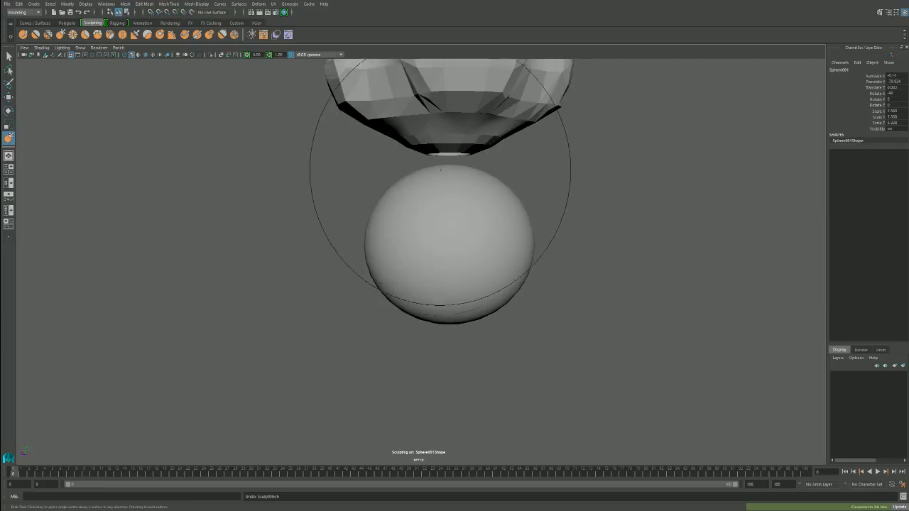
# - Try grabbing the top of the sphere and pushing it down twice, undoing each stroke
pyautogui.moveTo(440, 169); pyautogui.dragTo(444, 222)
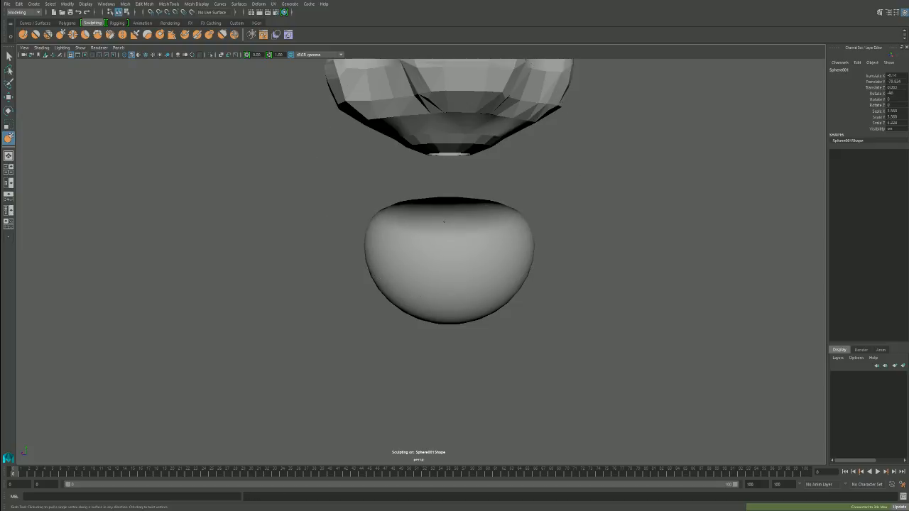
pyautogui.hotkey('ctrl', 'z')
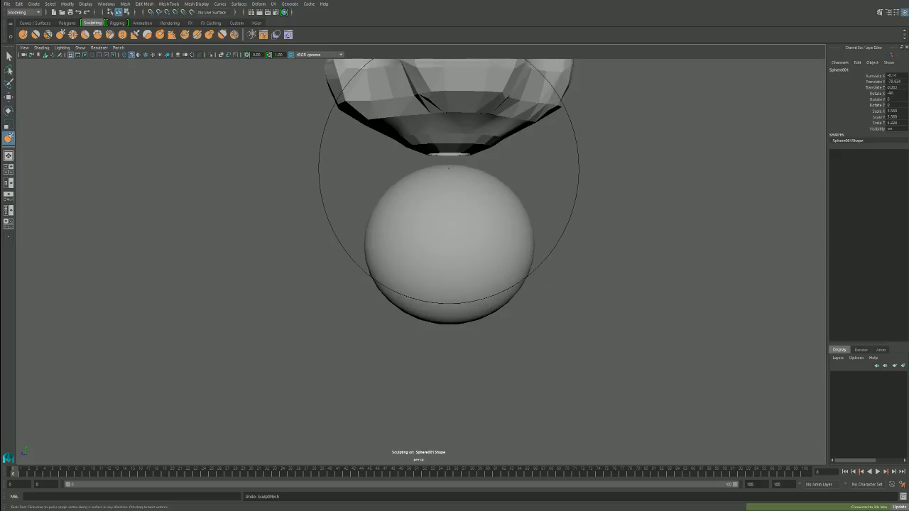
pyautogui.moveTo(449, 167); pyautogui.dragTo(450, 216)
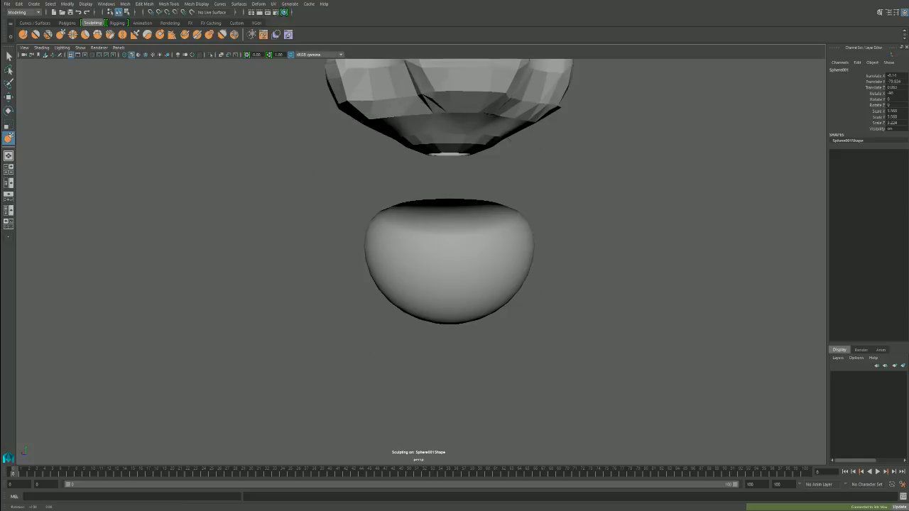
pyautogui.moveTo(509, 140)
pyautogui.keyDown('alt'); pyautogui.mouseDown()
pyautogui.moveTo(516, 284)
pyautogui.moveTo(516, 247)
pyautogui.mouseUp(); pyautogui.keyUp('alt')
pyautogui.hotkey('ctrl', 'z')
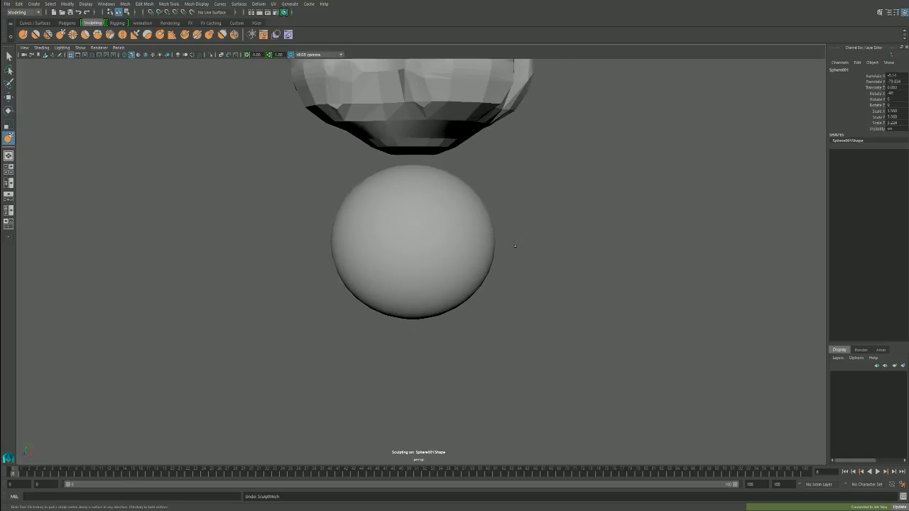
# - Try Grab strokes on the underside of the sphere from a lower viewpoint, then undo them
pyautogui.moveTo(422, 212)
pyautogui.keyDown('alt'); pyautogui.mouseDown()
pyautogui.moveTo(424, 305)
pyautogui.moveTo(429, 107)
pyautogui.moveTo(418, 242)
pyautogui.moveTo(412, 260)
pyautogui.moveTo(407, 249)
pyautogui.moveTo(384, 250)
pyautogui.moveTo(402, 253)
pyautogui.moveTo(395, 257)
pyautogui.mouseUp(); pyautogui.keyUp('alt')
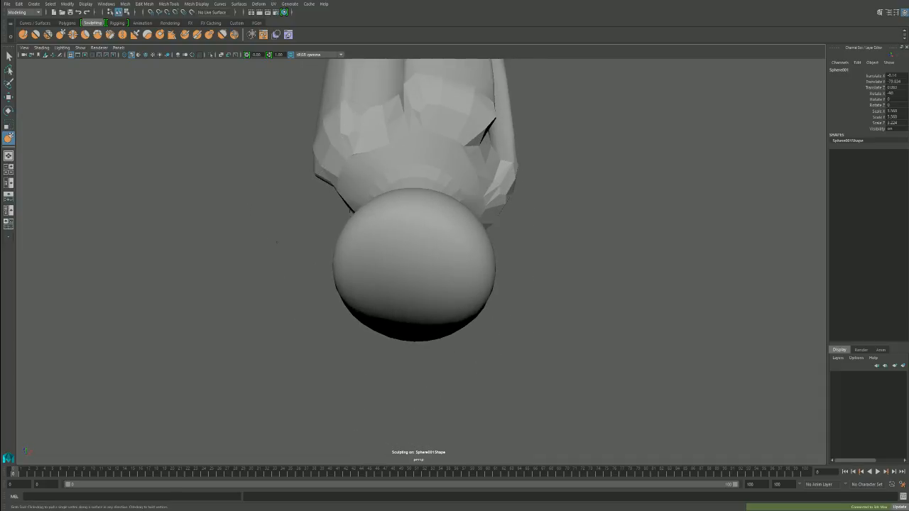
pyautogui.moveTo(377, 306)
pyautogui.mouseDown()
pyautogui.moveTo(355, 312)
pyautogui.moveTo(320, 281)
pyautogui.mouseUp()
pyautogui.hotkey('ctrl', 'z')
pyautogui.hotkey('ctrl', 'z')
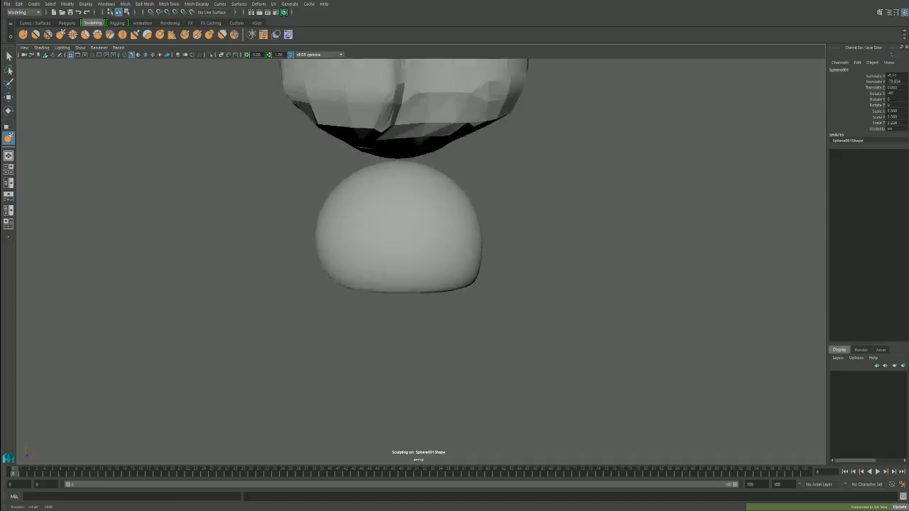
pyautogui.hotkey('ctrl', 'z')
pyautogui.hotkey('ctrl', 'z')
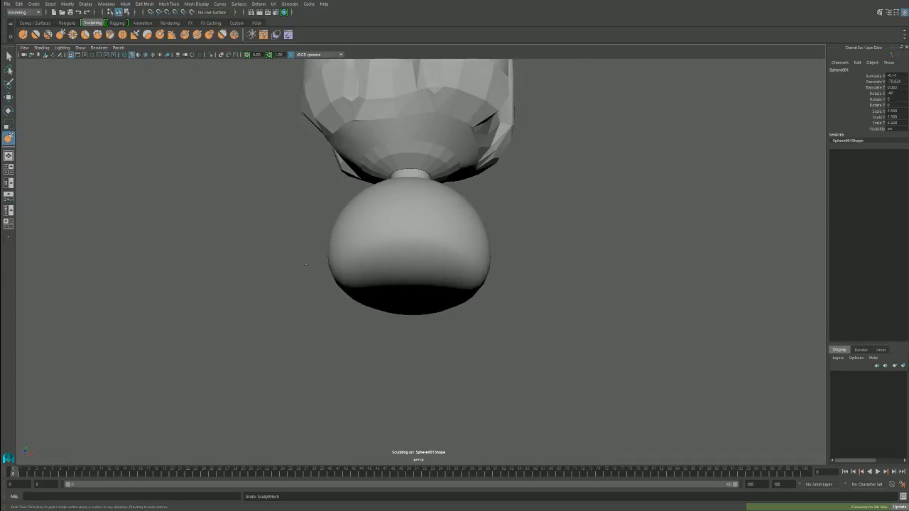
pyautogui.moveTo(305, 264)
pyautogui.keyDown('alt'); pyautogui.mouseDown()
pyautogui.moveTo(327, 238)
pyautogui.moveTo(319, 287)
pyautogui.mouseUp(); pyautogui.keyUp('alt')
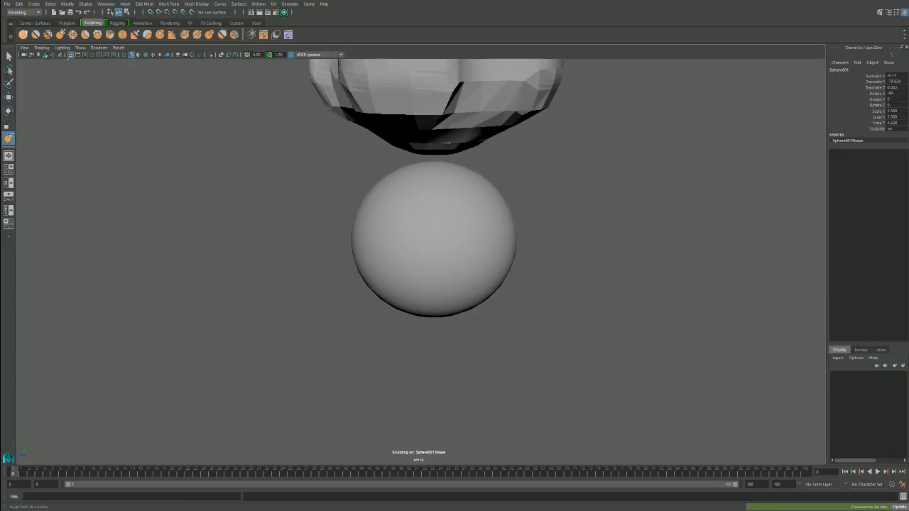
# - Activate the Sculpt tool, try raising the sphere's top and lower edge, and undo the strokes
pyautogui.click(23, 34)
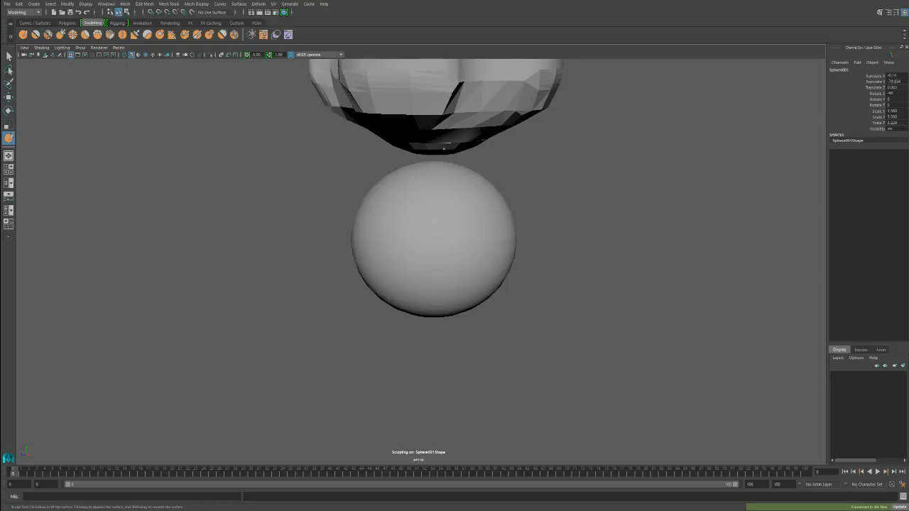
pyautogui.moveTo(433, 162); pyautogui.dragTo(433, 153)
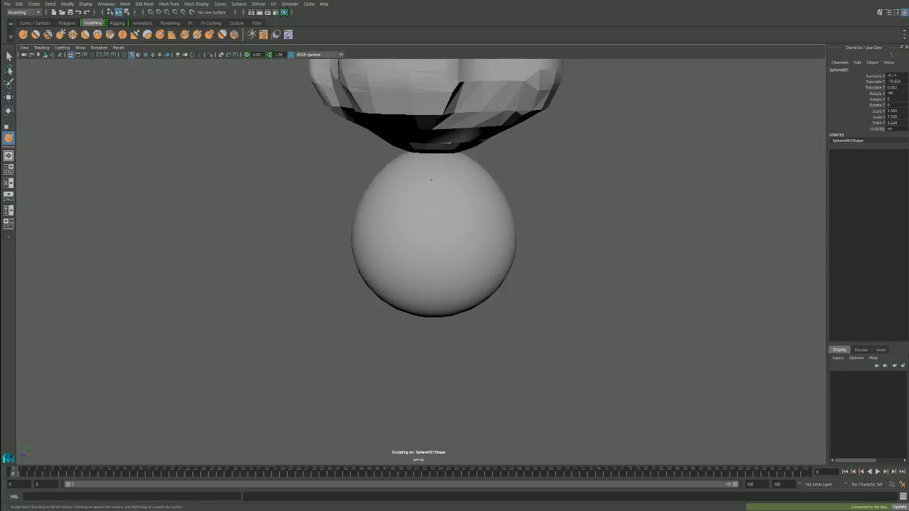
pyautogui.moveTo(469, 313); pyautogui.dragTo(487, 356)
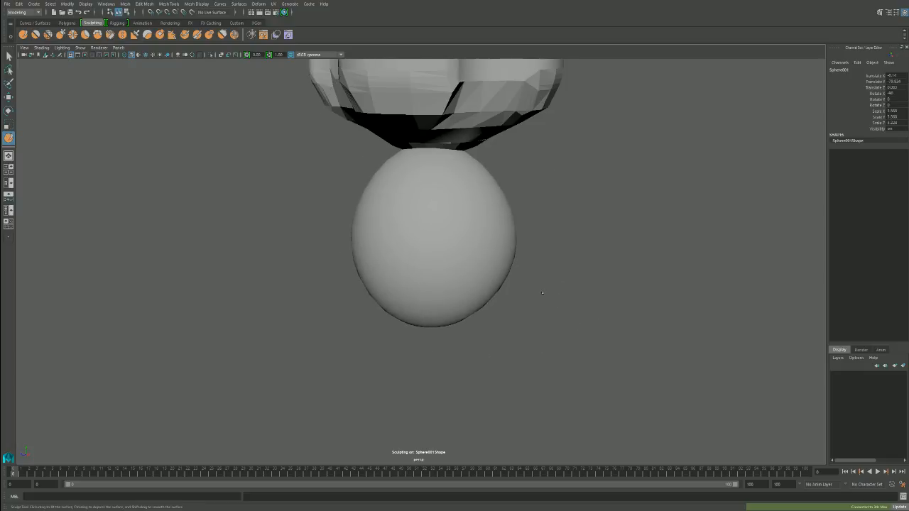
pyautogui.moveTo(457, 215)
pyautogui.keyDown('alt'); pyautogui.mouseDown()
pyautogui.moveTo(483, 213)
pyautogui.moveTo(454, 213)
pyautogui.mouseUp(); pyautogui.keyUp('alt')
pyautogui.hotkey('ctrl', 'z')
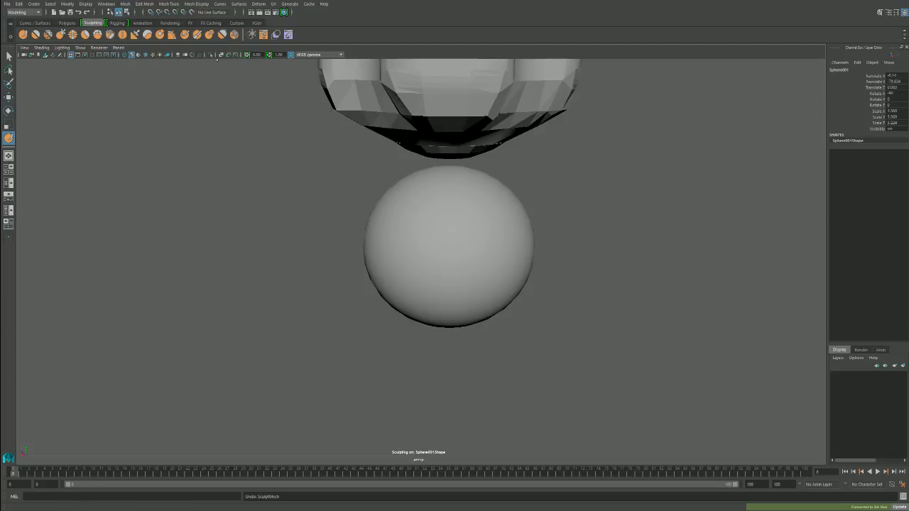
# - Try the polygon modeling tools on the sphere, placing a Multi-Cut across its upper front, and undo the edits
pyautogui.click(66, 22)
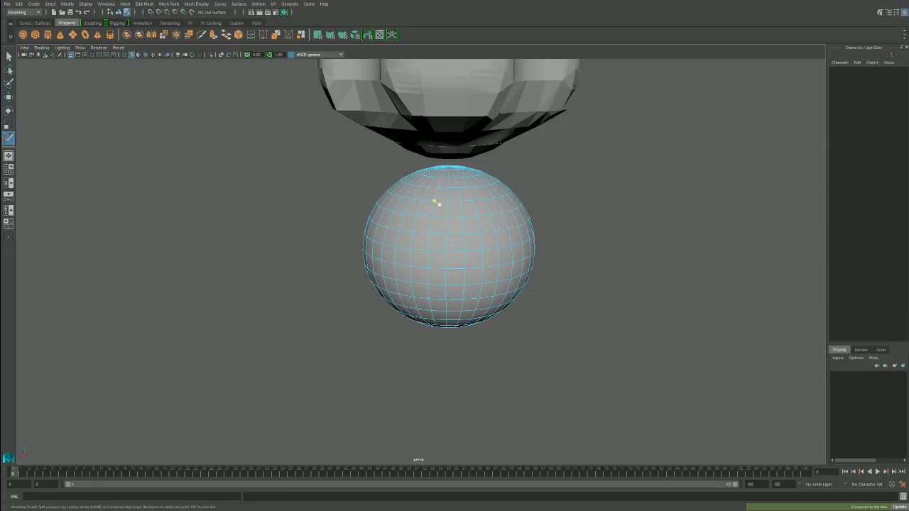
pyautogui.click(446, 209)
pyautogui.click(462, 207)
pyautogui.press('Return')
pyautogui.click(330, 34)
pyautogui.click(436, 233)
pyautogui.hotkey('ctrl', 'z')
pyautogui.hotkey('ctrl', 'z')
# - Switch to the Select tool and pick the small round piece on the chamber's top face
pyautogui.keyDown('alt'); pyautogui.moveTo(449, 249); pyautogui.dragTo(376, 249, button='right'); pyautogui.keyUp('alt')
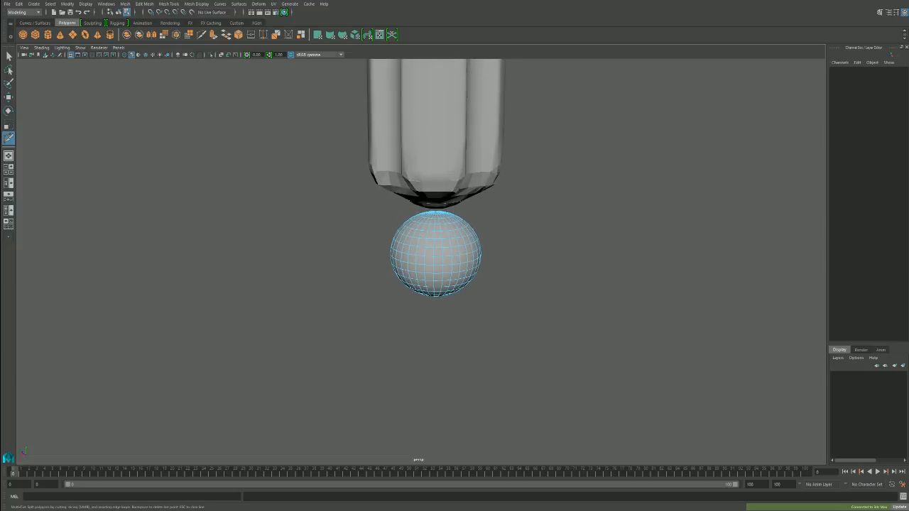
pyautogui.press('q')
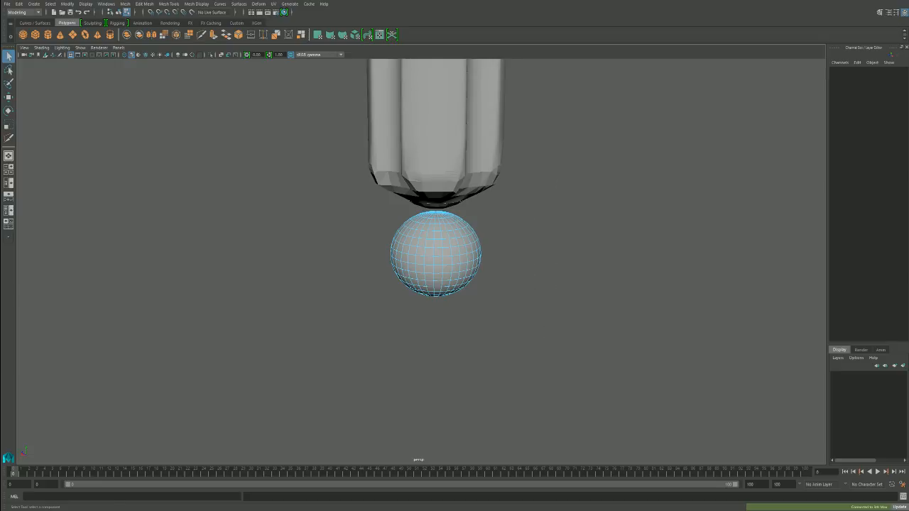
pyautogui.keyDown('alt'); pyautogui.moveTo(436, 254); pyautogui.dragTo(373, 256); pyautogui.keyUp('alt')
pyautogui.keyDown('alt'); pyautogui.moveTo(493, 241); pyautogui.dragTo(426, 245, button='right'); pyautogui.keyUp('alt')
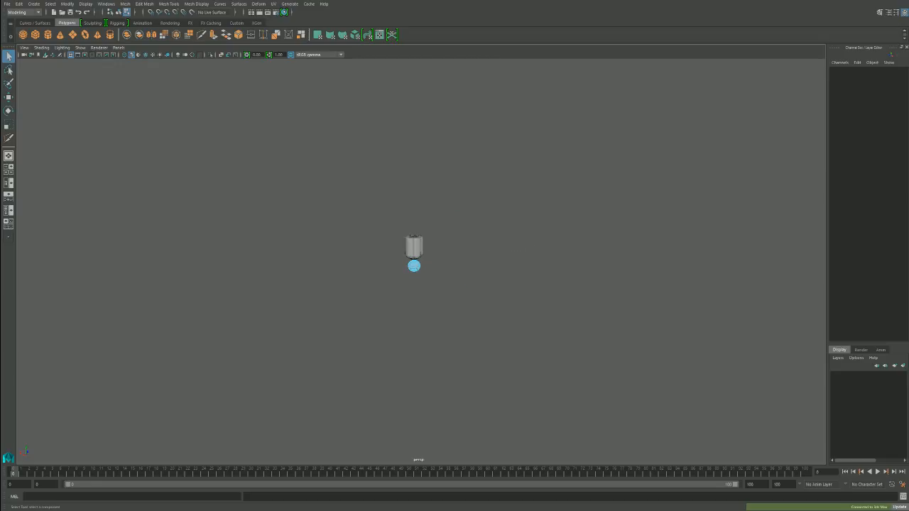
pyautogui.scroll(10, 428, 242)
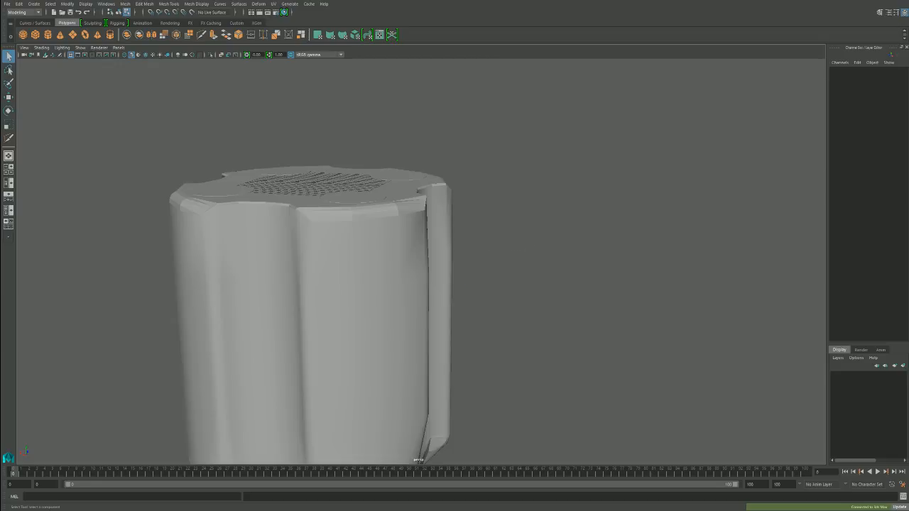
pyautogui.scroll(-5, 427, 241)
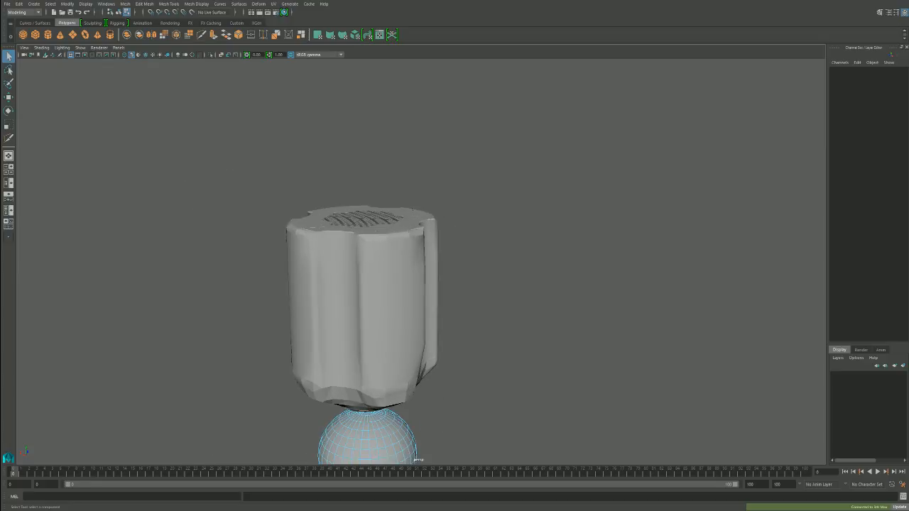
pyautogui.keyDown('alt'); pyautogui.moveTo(426, 241); pyautogui.dragTo(408, 256); pyautogui.keyUp('alt')
pyautogui.click(400, 234)
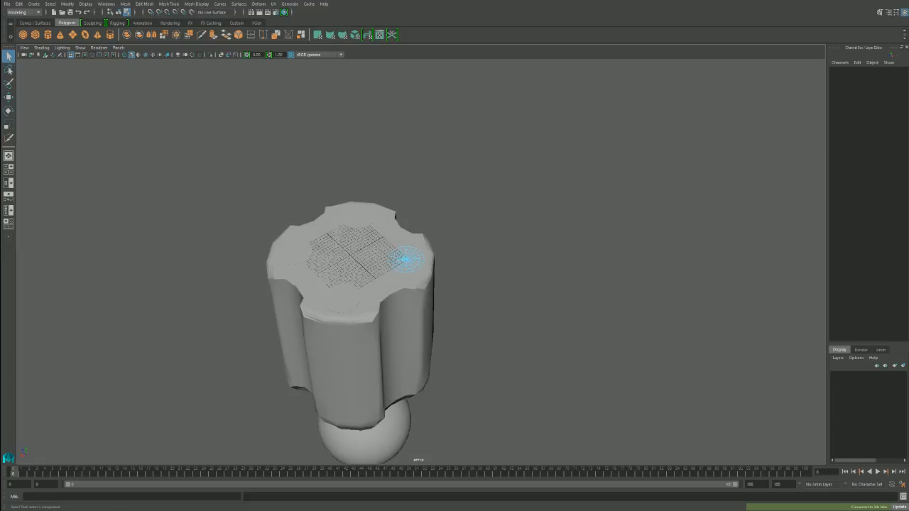
# - Pick the main chamber body and switch to object selection mode to select it as a whole
pyautogui.click(387, 327)
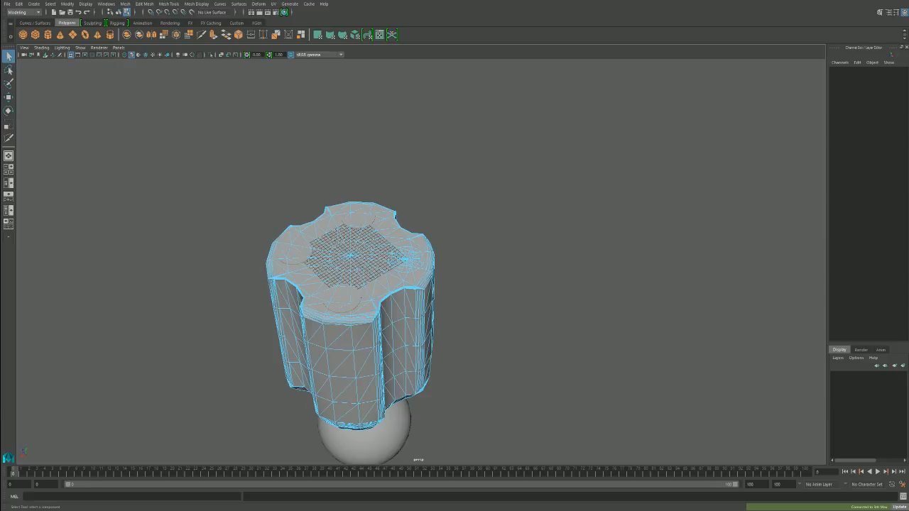
pyautogui.press('w')
pyautogui.click(118, 12)
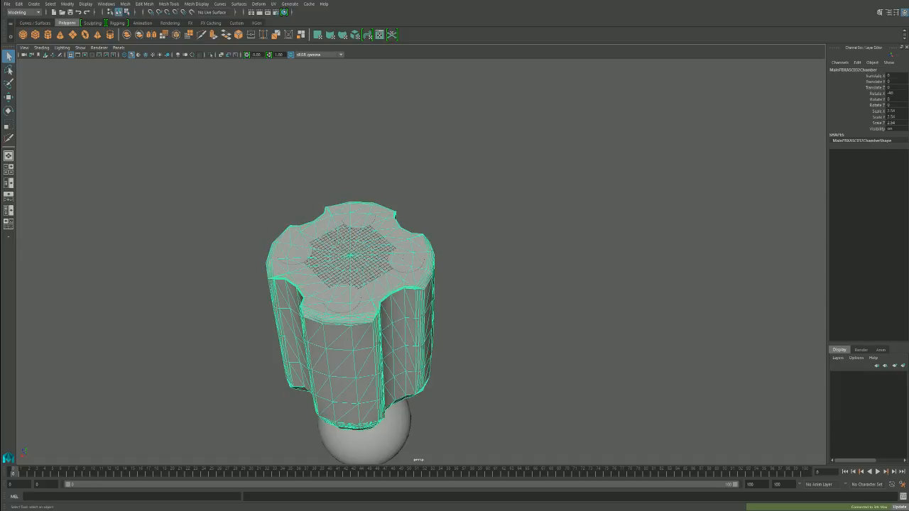
# - Select the small round piece beside the central grid on the chamber's top face, clear the selection and pick it again
pyautogui.click(405, 260)
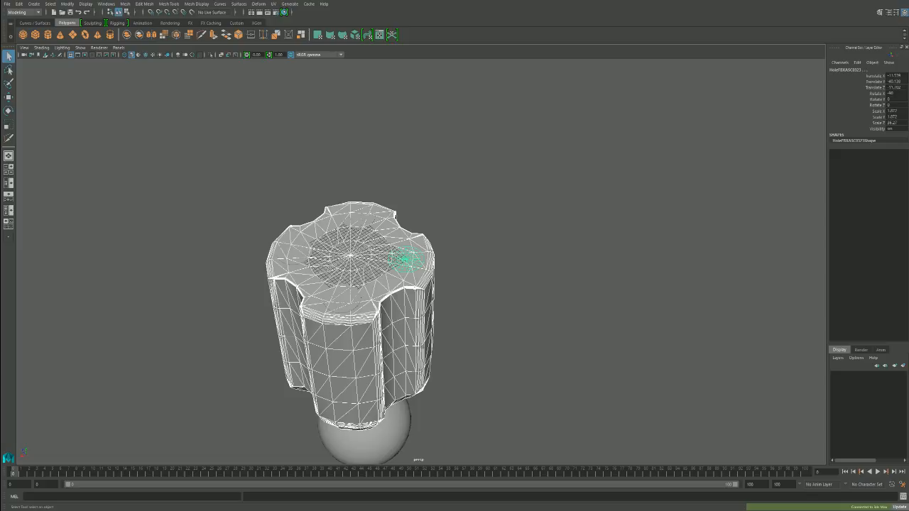
pyautogui.hotkey('alt', 'd')
pyautogui.click(405, 259)
pyautogui.press('Escape')
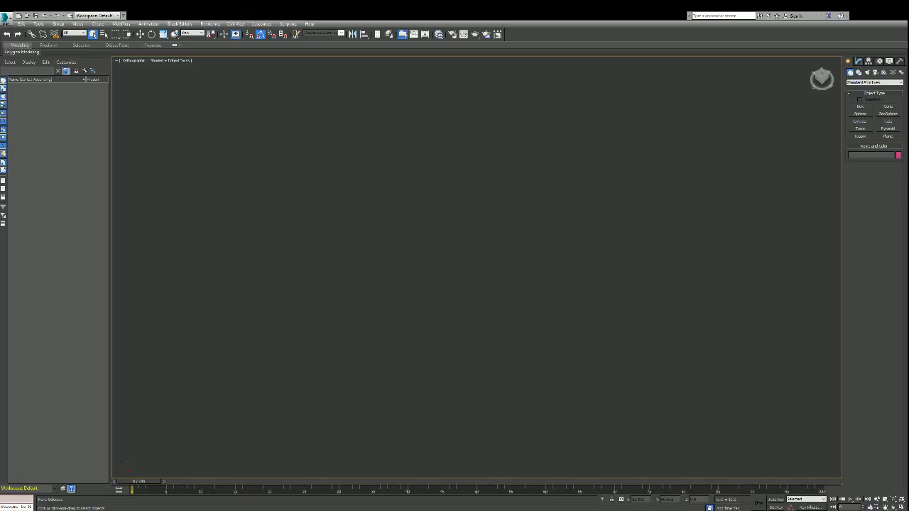
# - Switch to 3ds Max and create a tall, narrow cylinder in the empty orthographic view
pyautogui.click(860, 120)
pyautogui.moveTo(415, 195); pyautogui.dragTo(433, 195)
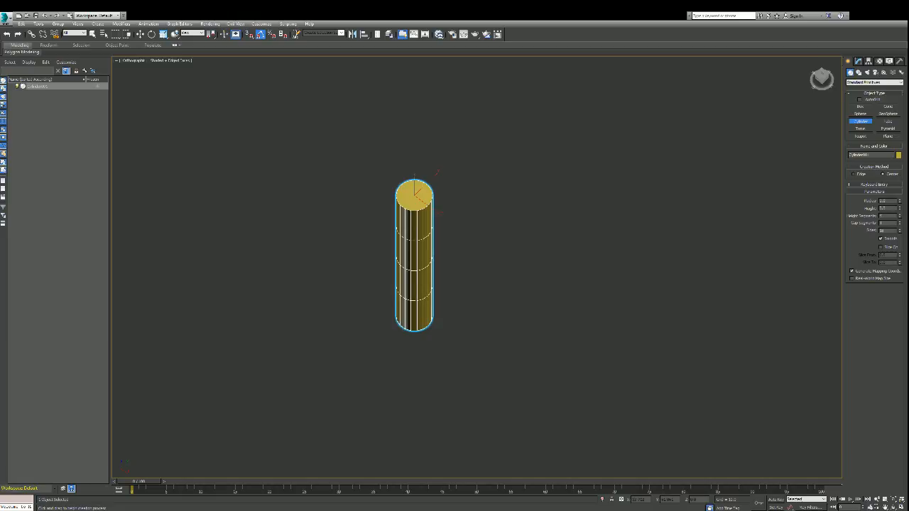
pyautogui.click(860, 106)
pyautogui.moveTo(519, 226); pyautogui.dragTo(521, 234)
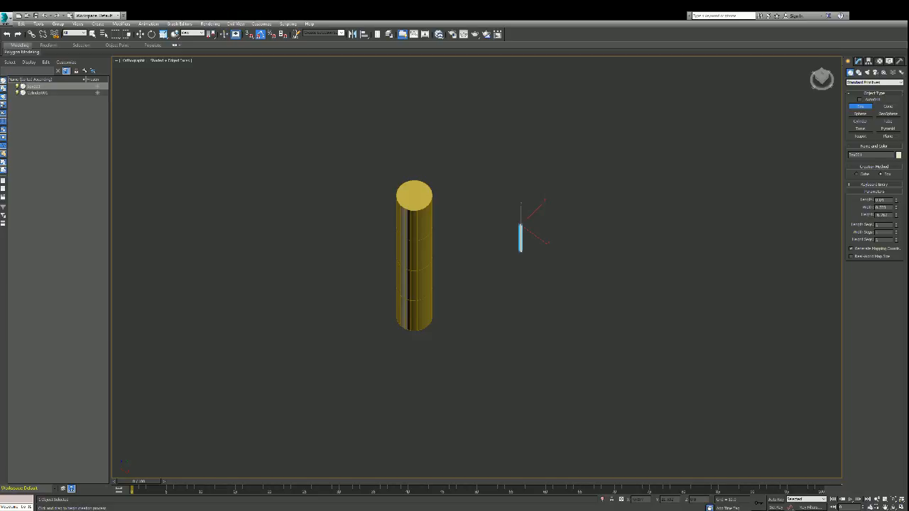
pyautogui.press('q')
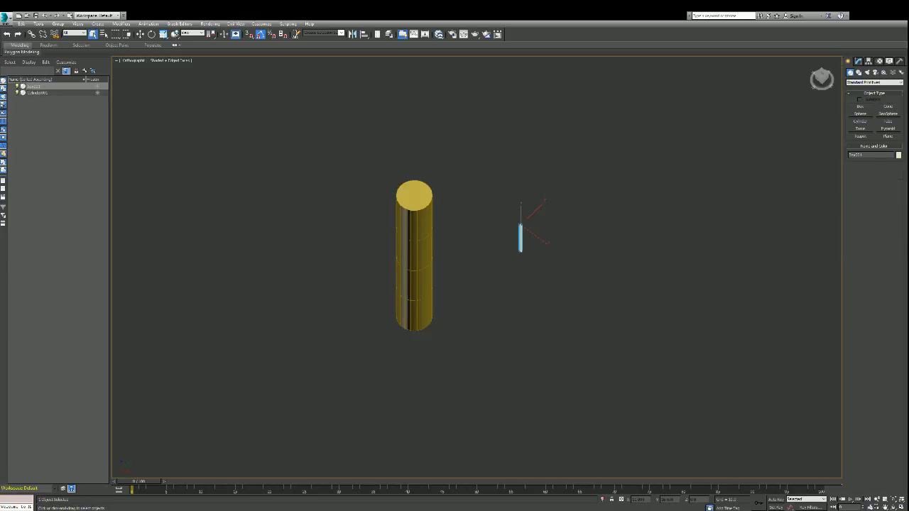
pyautogui.hotkey('ctrl', 'z')
pyautogui.click(578, 211)
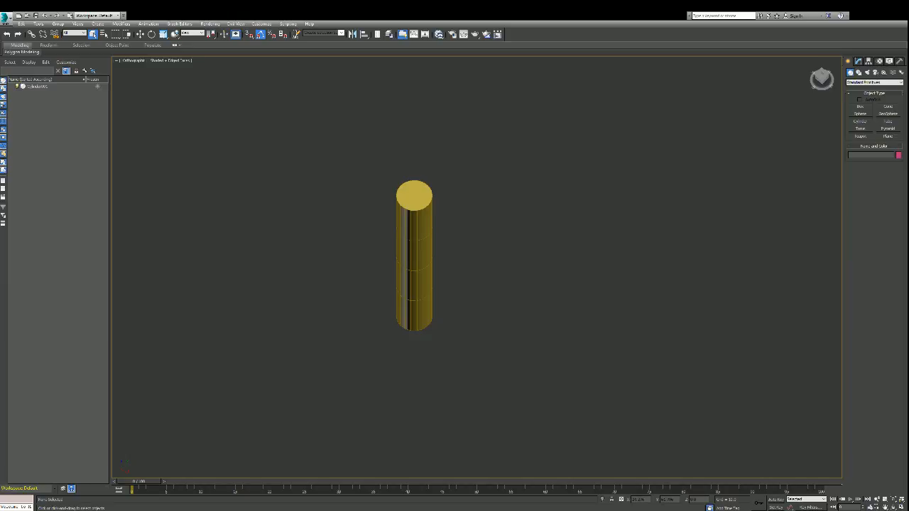
# - Create a flat rectangular box beside the cylinder, about 33 units wide and 2 units high, discarding a first attempt
pyautogui.click(860, 106)
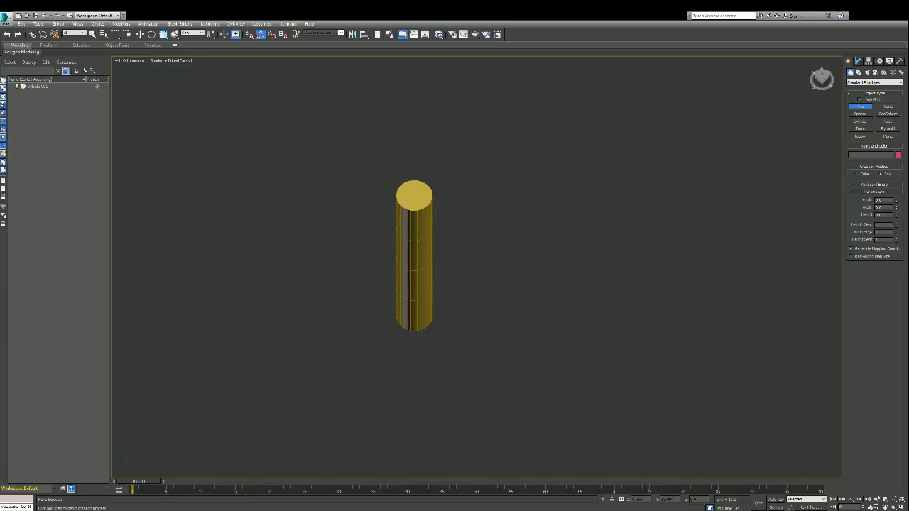
pyautogui.moveTo(597, 193); pyautogui.dragTo(604, 228)
pyautogui.press('Delete')
pyautogui.moveTo(544, 195); pyautogui.dragTo(651, 372)
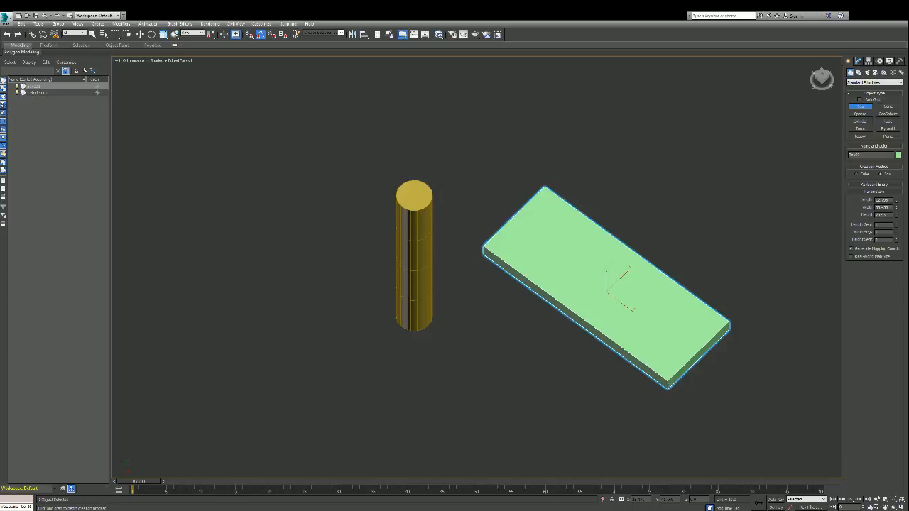
# - Try adding a small box at the flat slab's back edge, undo it and clear the selection
pyautogui.moveTo(639, 258)
pyautogui.mouseDown()
pyautogui.moveTo(655, 239)
pyautogui.moveTo(628, 219)
pyautogui.mouseUp()
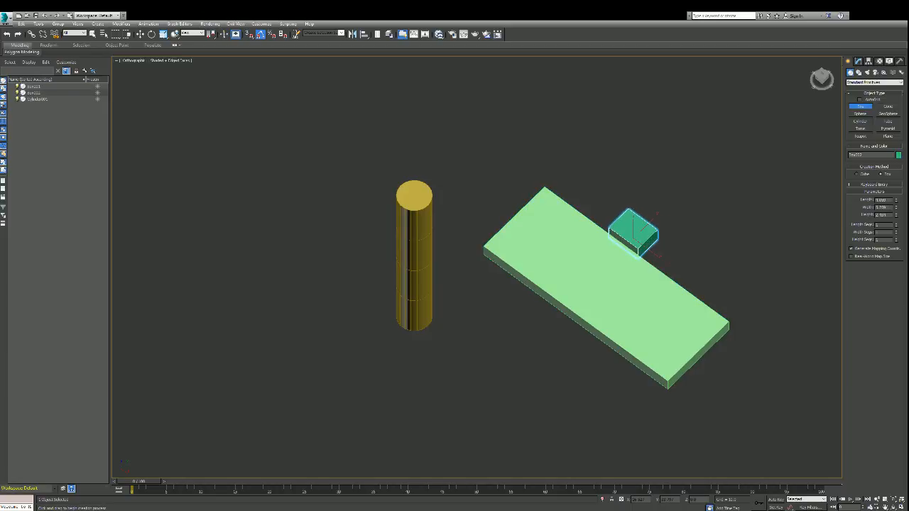
pyautogui.press('q')
pyautogui.hotkey('ctrl', 'd')
pyautogui.hotkey('ctrl', 'z')
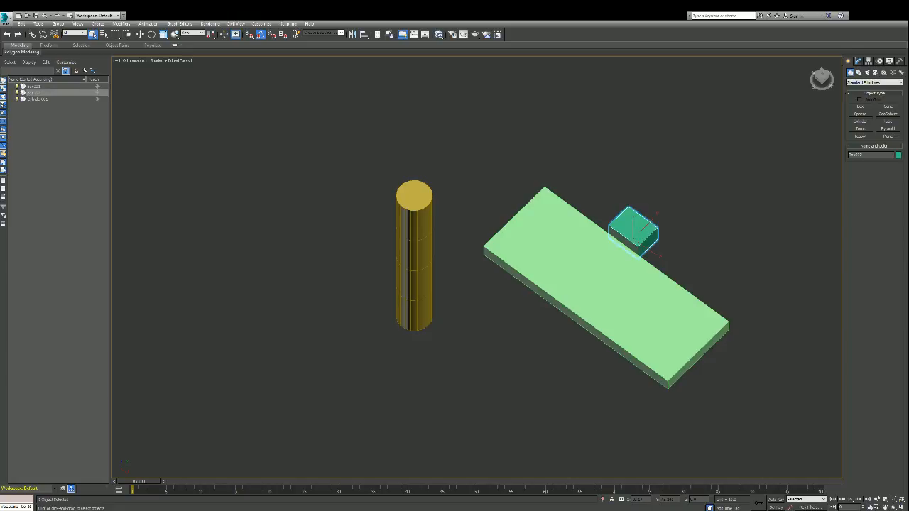
pyautogui.hotkey('ctrl', 'z')
pyautogui.hotkey('ctrl', 'd')
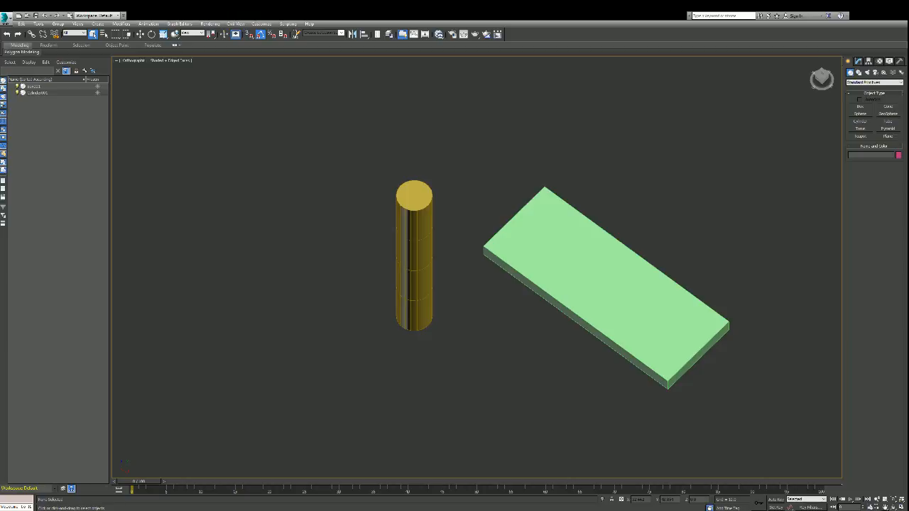
# - Create a small box about 2 units wide in front of the flat slab
pyautogui.hotkey('ctrl', 'r')
pyautogui.moveTo(640, 397); pyautogui.dragTo(642, 369)
pyautogui.hotkey('shift', 'z')
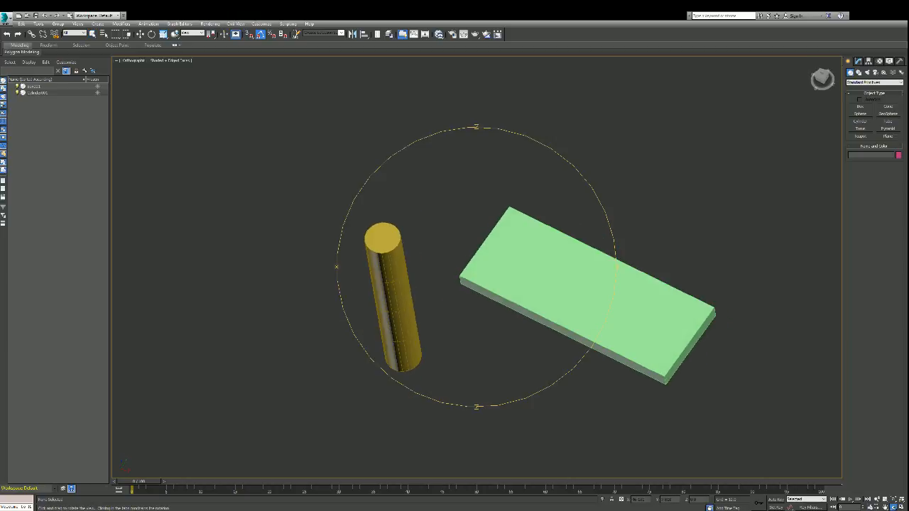
pyautogui.click(820, 78)
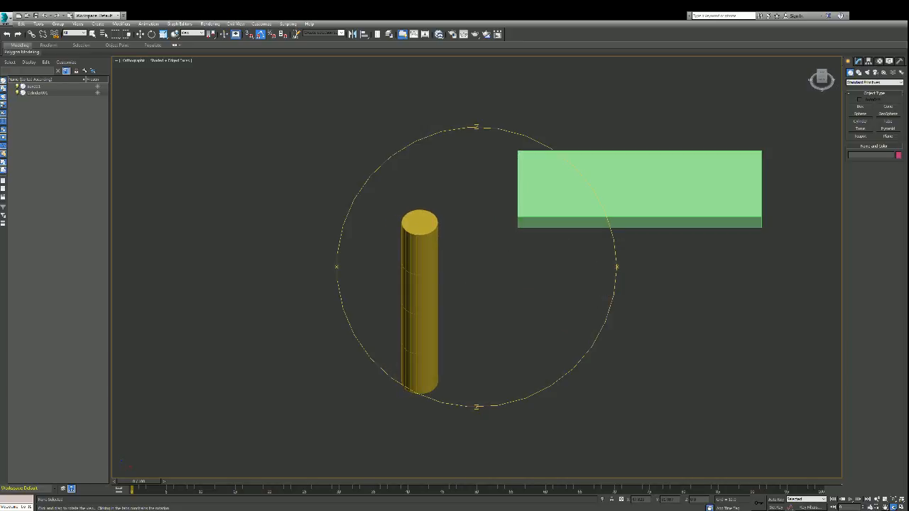
pyautogui.moveTo(821, 79)
pyautogui.mouseDown()
pyautogui.moveTo(817, 47)
pyautogui.moveTo(822, 79)
pyautogui.mouseUp()
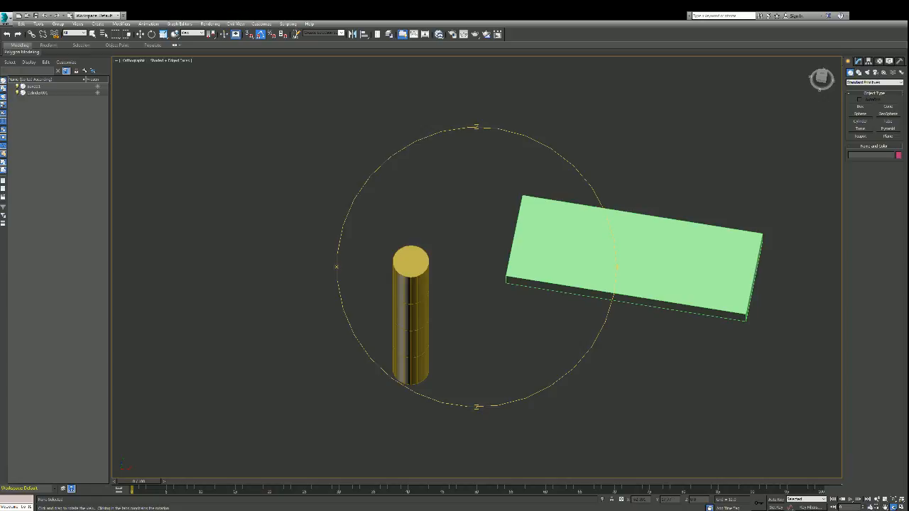
pyautogui.press('w')
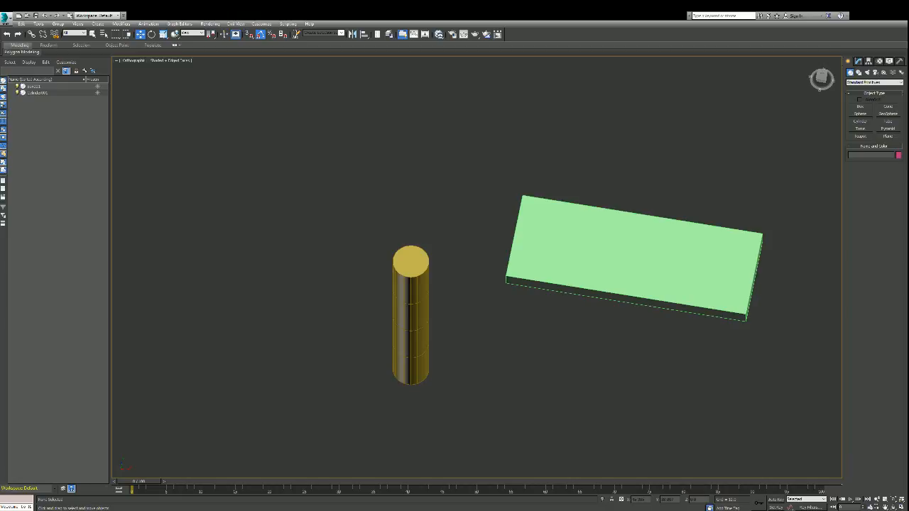
pyautogui.click(860, 106)
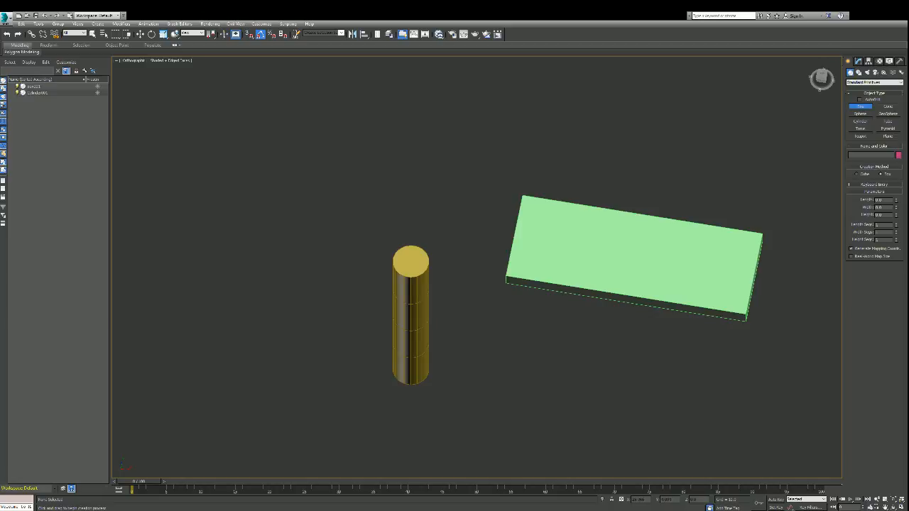
pyautogui.moveTo(652, 351); pyautogui.dragTo(667, 366)
pyautogui.click(668, 363)
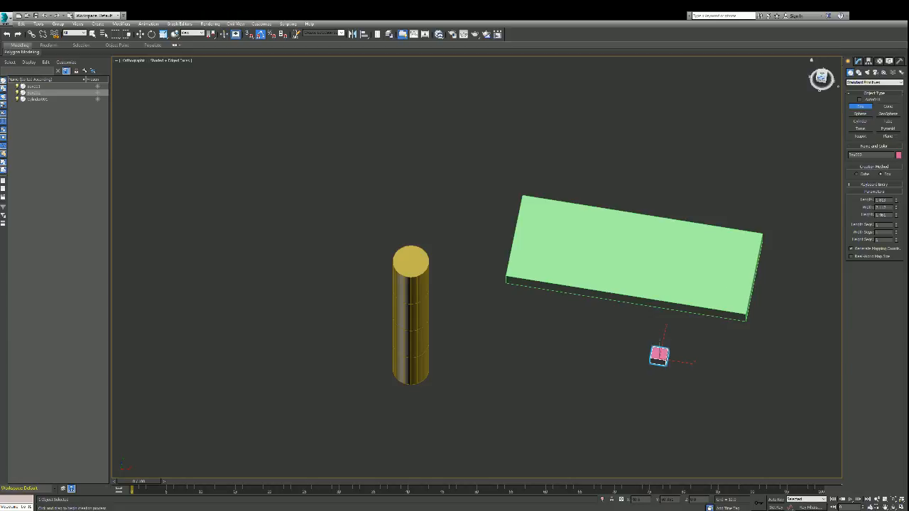
# - Try creating a thin upright box in the front view and another narrow one beside the cylinder, discarding both
pyautogui.moveTo(821, 78); pyautogui.dragTo(826, 42)
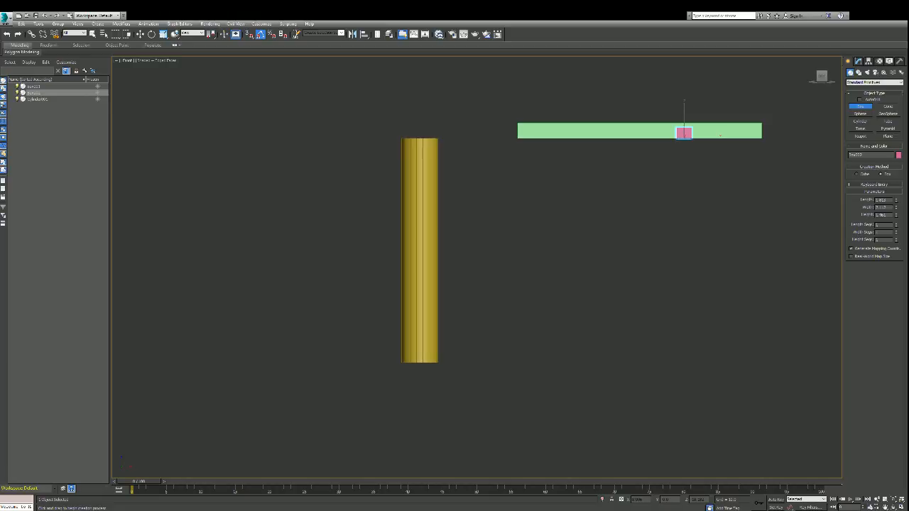
pyautogui.moveTo(531, 183); pyautogui.dragTo(537, 258)
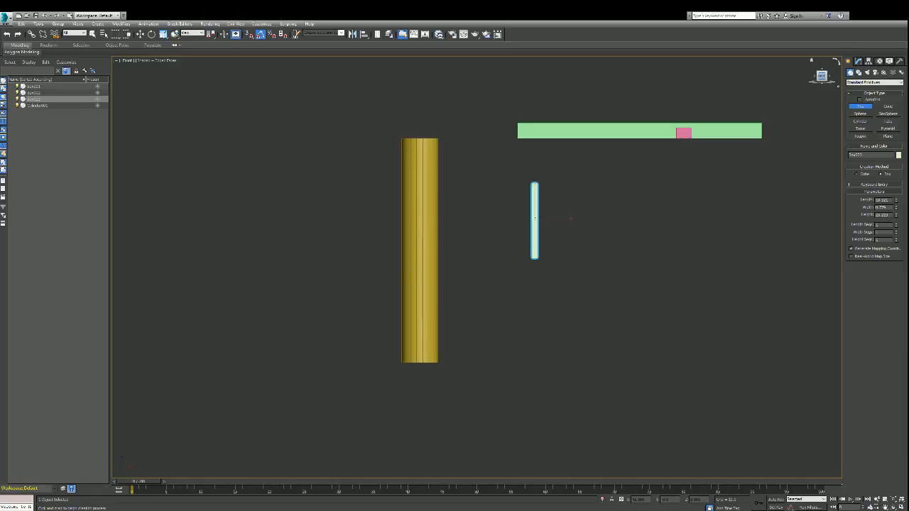
pyautogui.moveTo(821, 76); pyautogui.dragTo(815, 83)
pyautogui.hotkey('ctrl', 'z')
pyautogui.moveTo(546, 205); pyautogui.dragTo(565, 213)
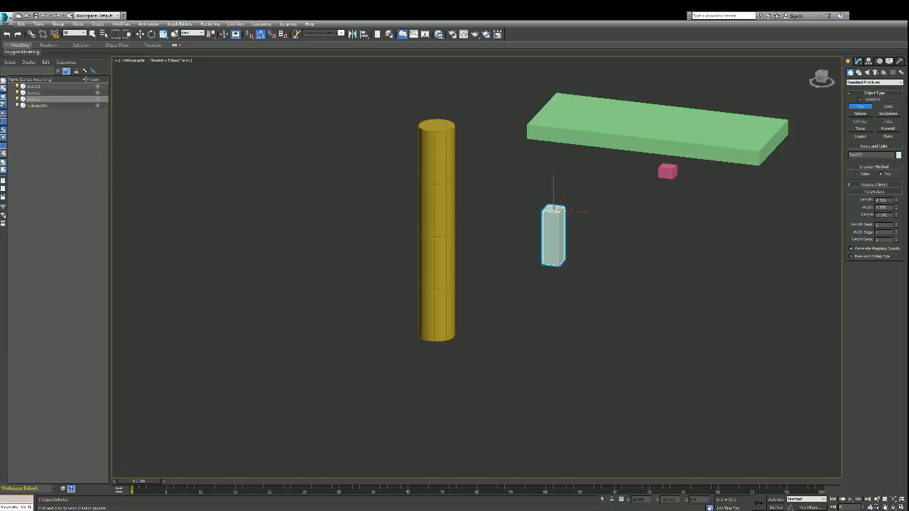
pyautogui.rightClick(559, 250)
# - Create two upright boxes extending downward below the slab, a small one about 10 units tall and a larger one about 27 units tall
pyautogui.moveTo(543, 203); pyautogui.dragTo(575, 213)
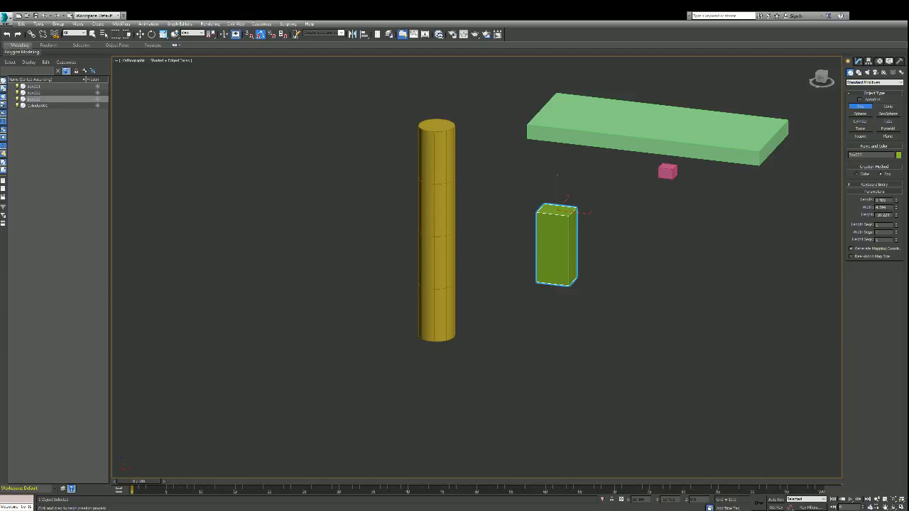
pyautogui.moveTo(639, 213); pyautogui.dragTo(702, 257)
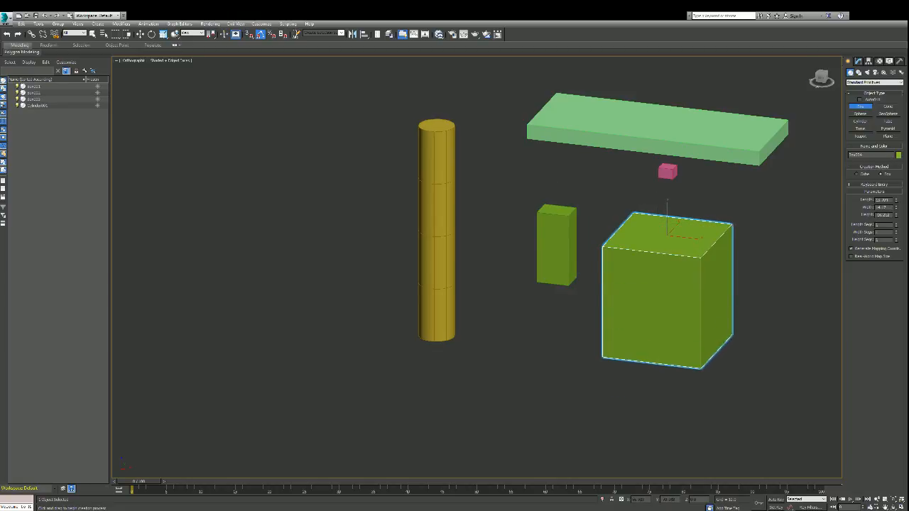
pyautogui.click(703, 398)
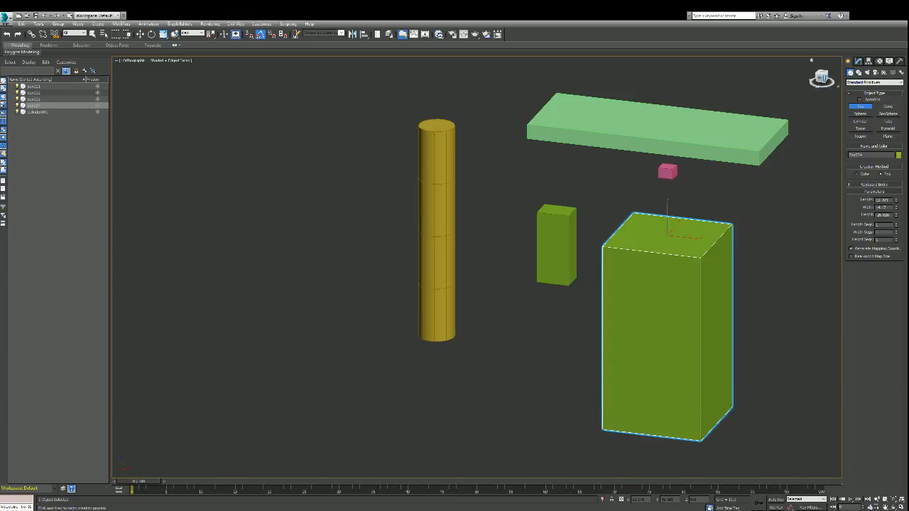
# - Select the flat slab and set its height parameter to 2.0
pyautogui.keyDown('alt'); pyautogui.moveTo(470, 260); pyautogui.dragTo(483, 272, button='middle'); pyautogui.keyUp('alt')
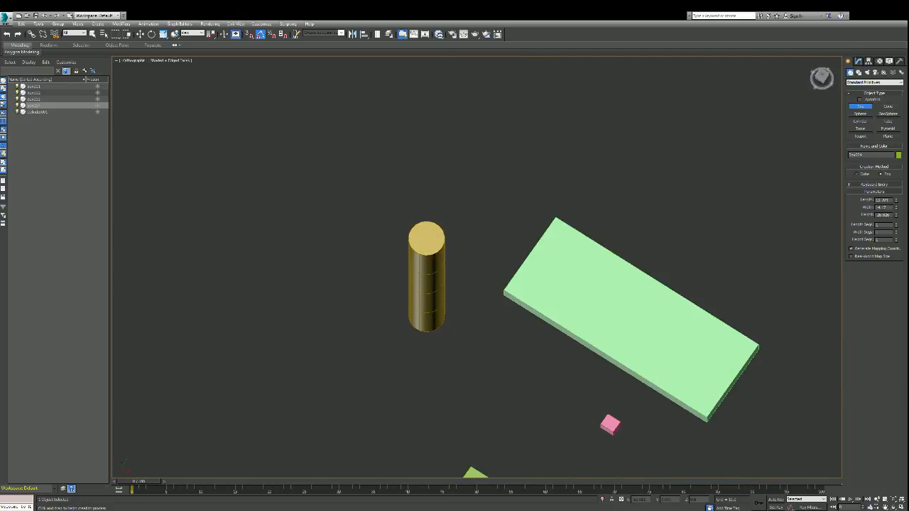
pyautogui.press('w')
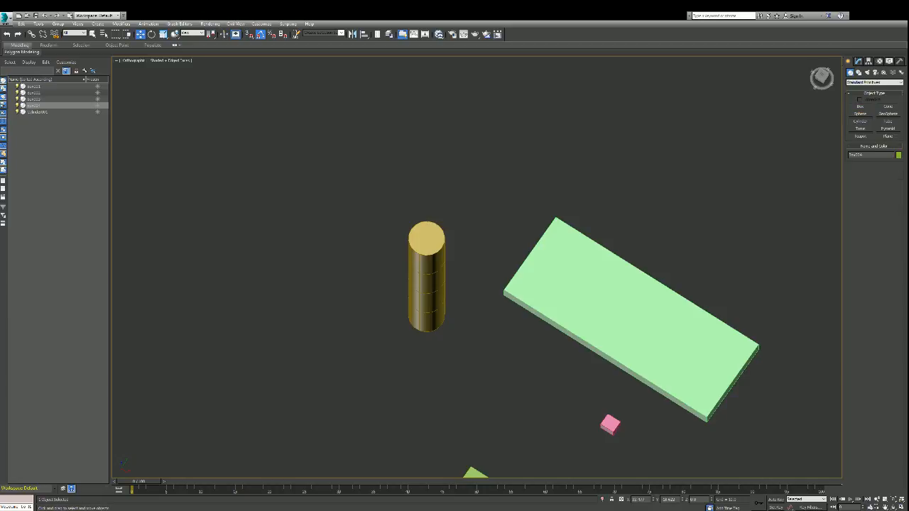
pyautogui.click(638, 319)
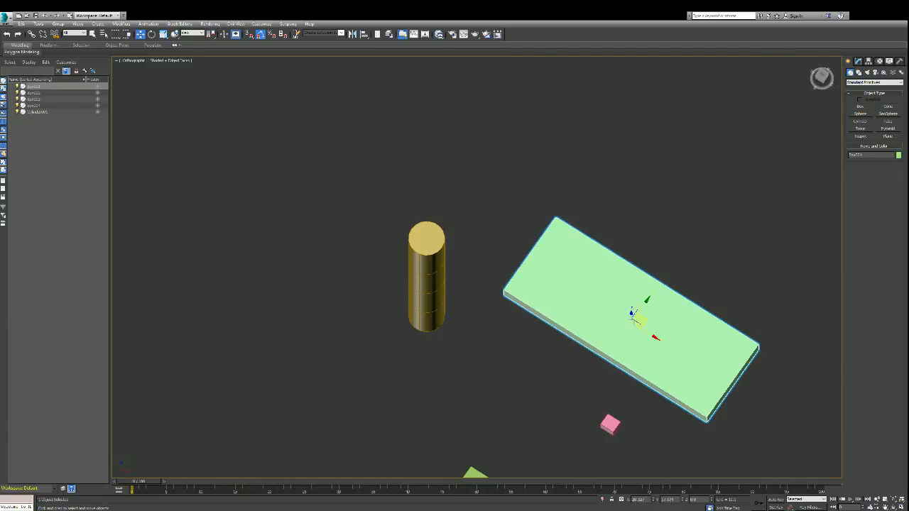
pyautogui.click(858, 61)
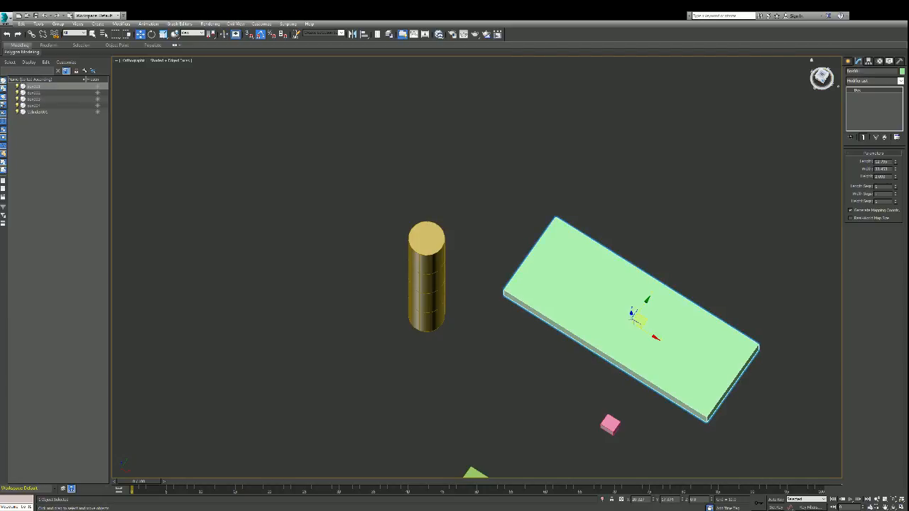
pyautogui.moveTo(822, 77); pyautogui.dragTo(838, 45)
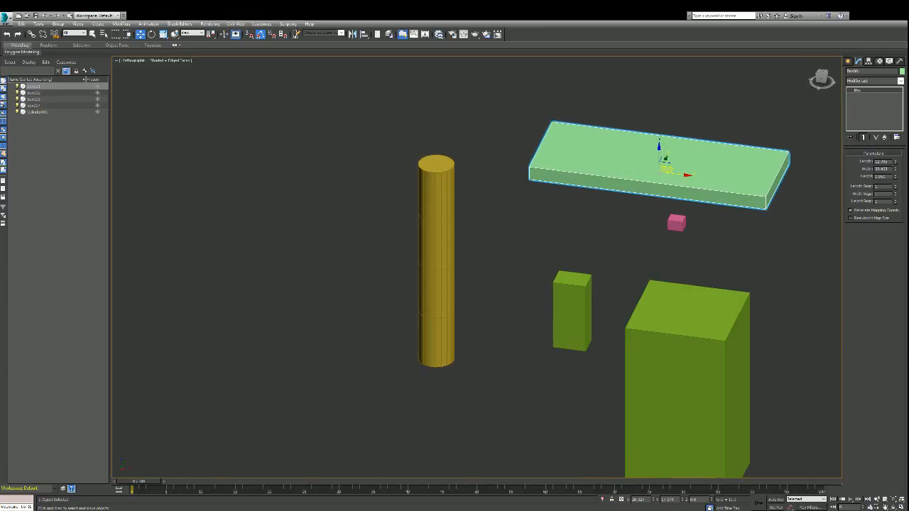
pyautogui.doubleClick(881, 177)
# - Select the small pink box and set its height parameter to 1.9
pyautogui.click(676, 223)
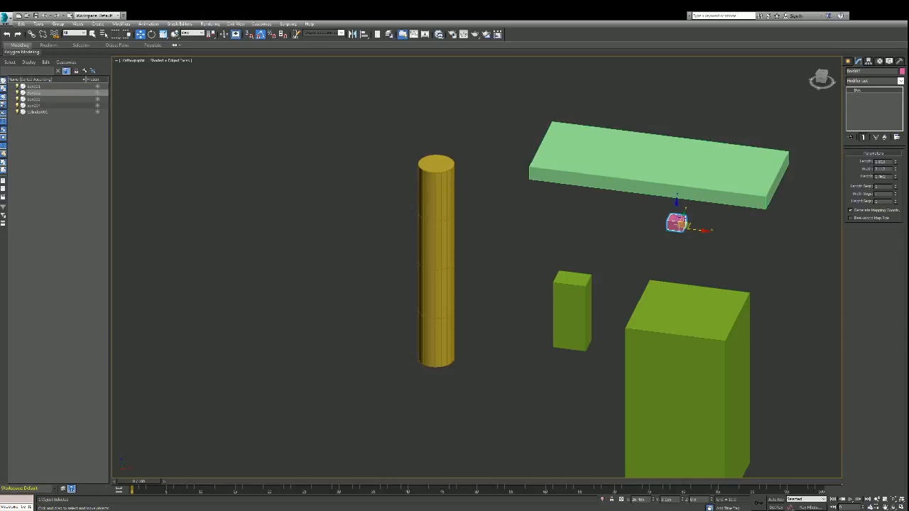
pyautogui.doubleClick(881, 177)
pyautogui.write('4')
pyautogui.press('Return')
pyautogui.write('1')
# - Move the small pink box against the short end of the flat slab farthest from the cylinder
pyautogui.moveTo(821, 78)
pyautogui.mouseDown()
pyautogui.moveTo(821, 3)
pyautogui.moveTo(821, 81)
pyautogui.mouseUp()
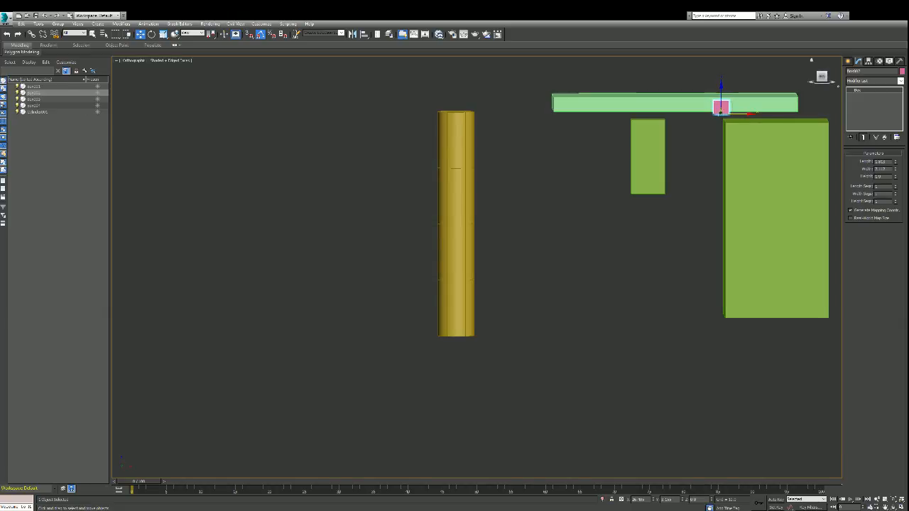
pyautogui.moveTo(820, 76); pyautogui.dragTo(812, 98)
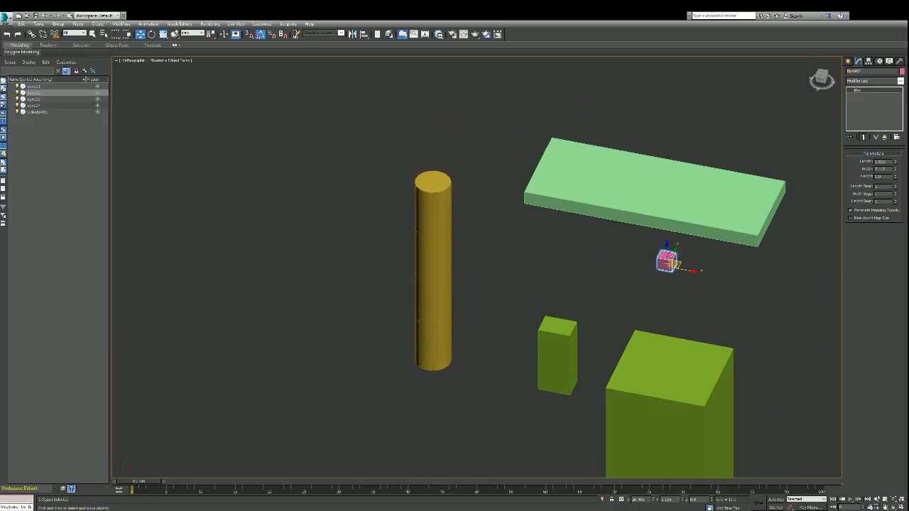
pyautogui.moveTo(666, 260); pyautogui.dragTo(778, 220)
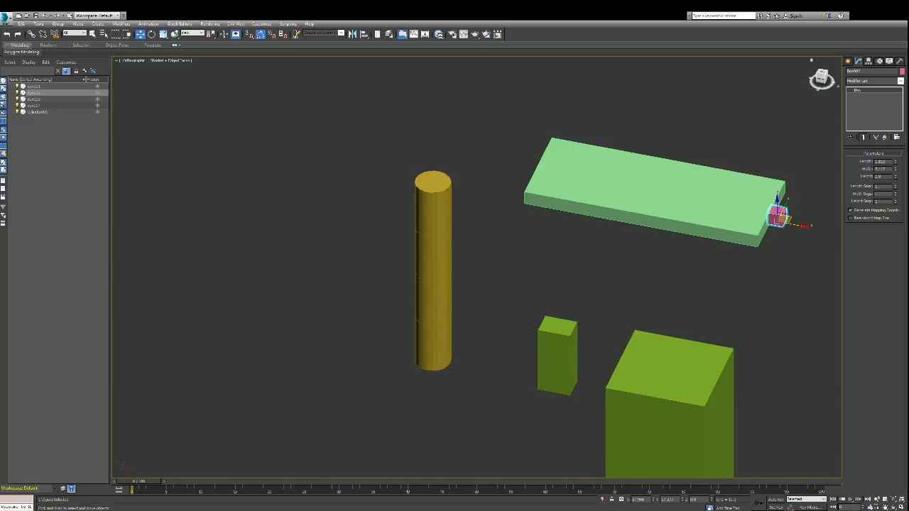
# - Divide the flat slab into 6 length segments and 6 width segments
pyautogui.moveTo(822, 77)
pyautogui.mouseDown()
pyautogui.moveTo(820, 56)
pyautogui.moveTo(821, 78)
pyautogui.mouseUp()
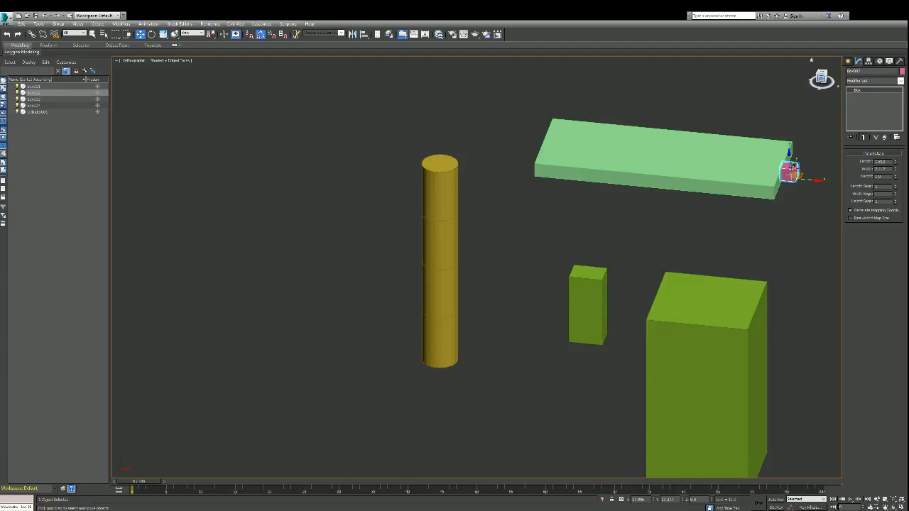
pyautogui.click(666, 152)
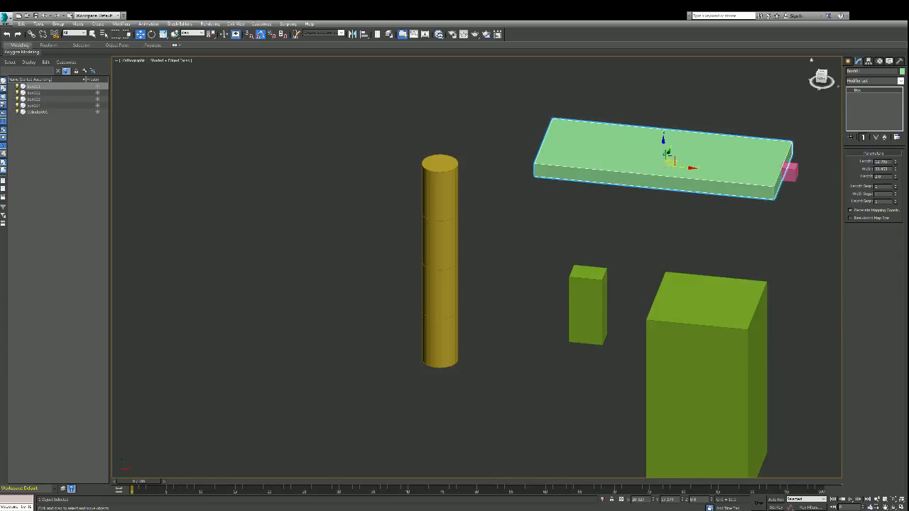
pyautogui.moveTo(821, 78); pyautogui.dragTo(811, 60)
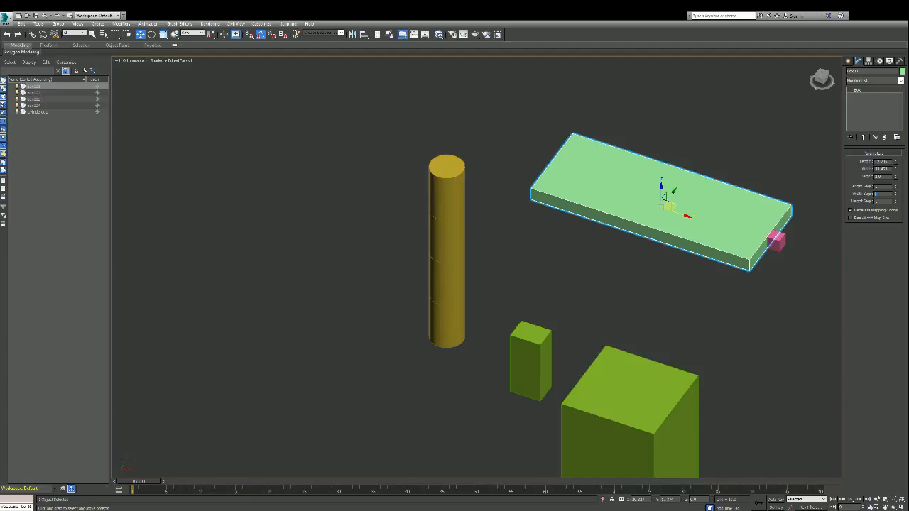
pyautogui.write('6')
pyautogui.press('Return')
pyautogui.click(878, 201)
# - Set the segment counts of the small upright box, with 3 across its width and 4 along its height
pyautogui.click(531, 361)
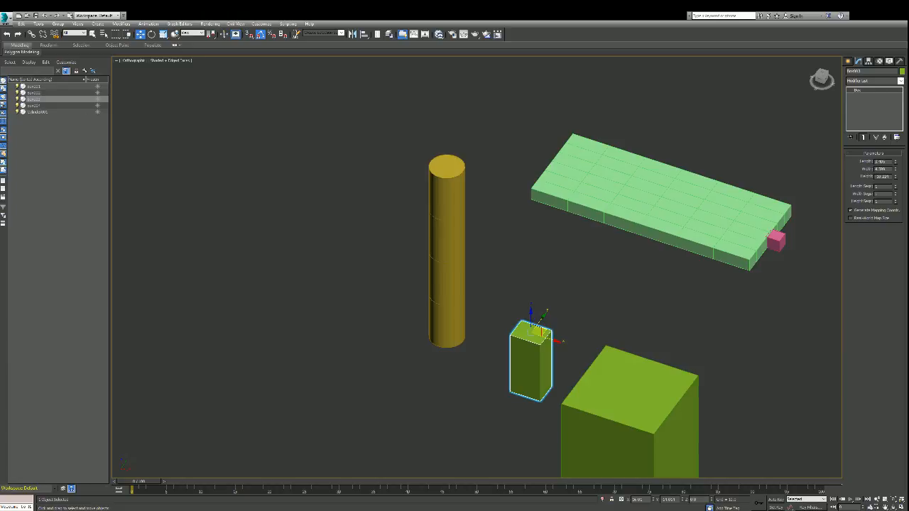
pyautogui.keyDown('alt'); pyautogui.moveTo(454, 264); pyautogui.dragTo(476, 267, button='middle'); pyautogui.keyUp('alt')
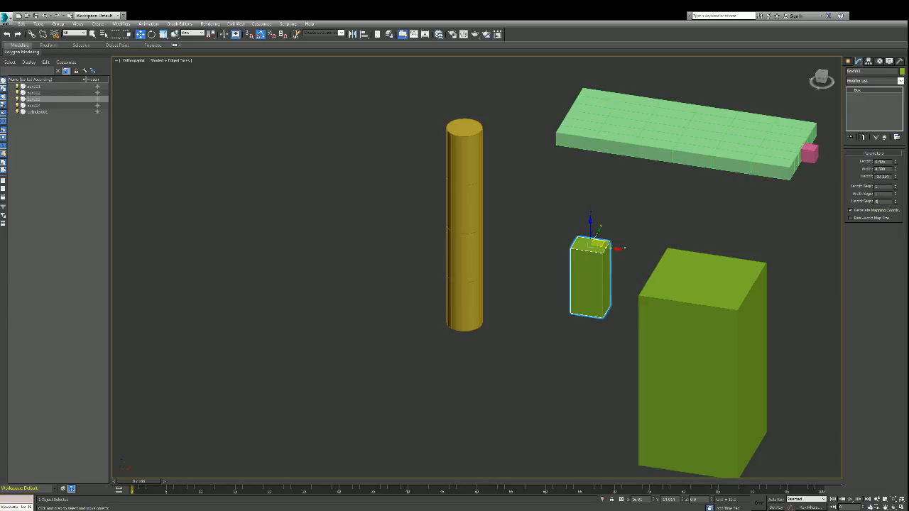
pyautogui.press('Return')
pyautogui.doubleClick(878, 194)
pyautogui.write('2')
pyautogui.press('Return')
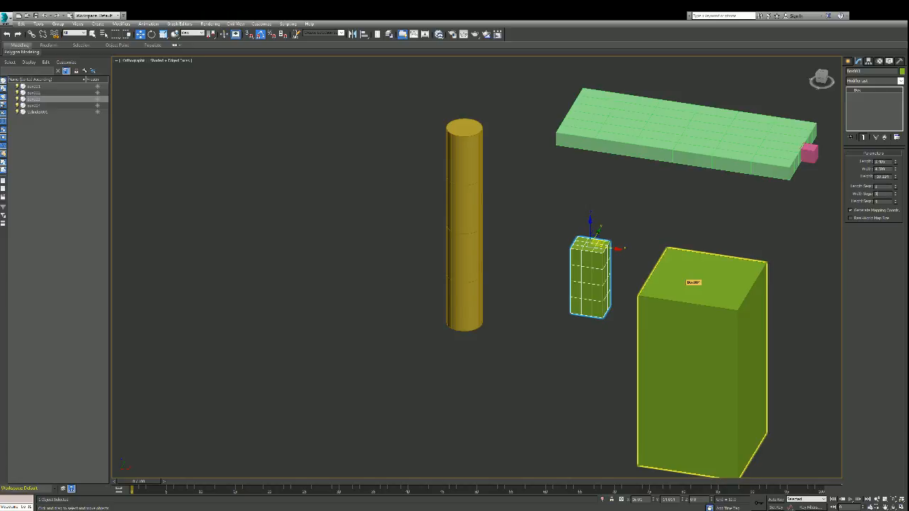
# - Move the large upright box closer to the slab and divide it into 4 length, 4 width and 8 height segments
pyautogui.click(692, 279)
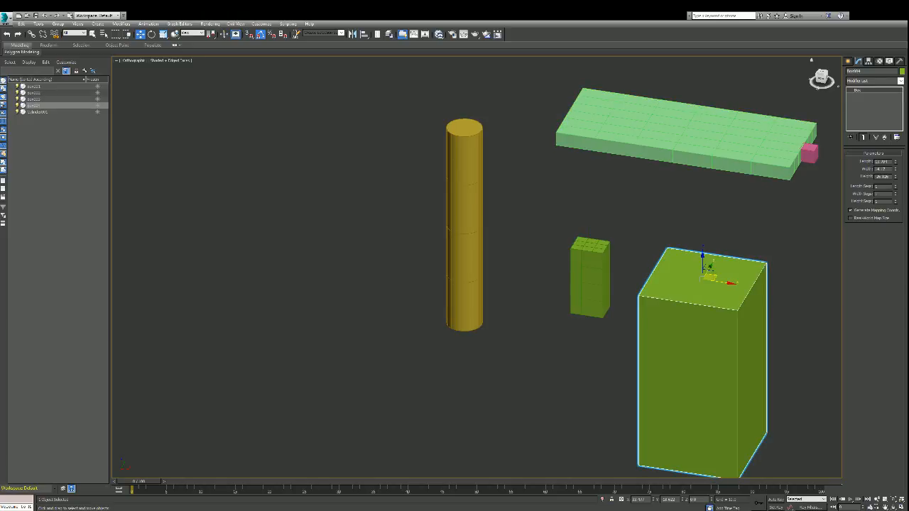
pyautogui.moveTo(822, 77)
pyautogui.mouseDown()
pyautogui.moveTo(806, 87)
pyautogui.moveTo(815, 81)
pyautogui.mouseUp()
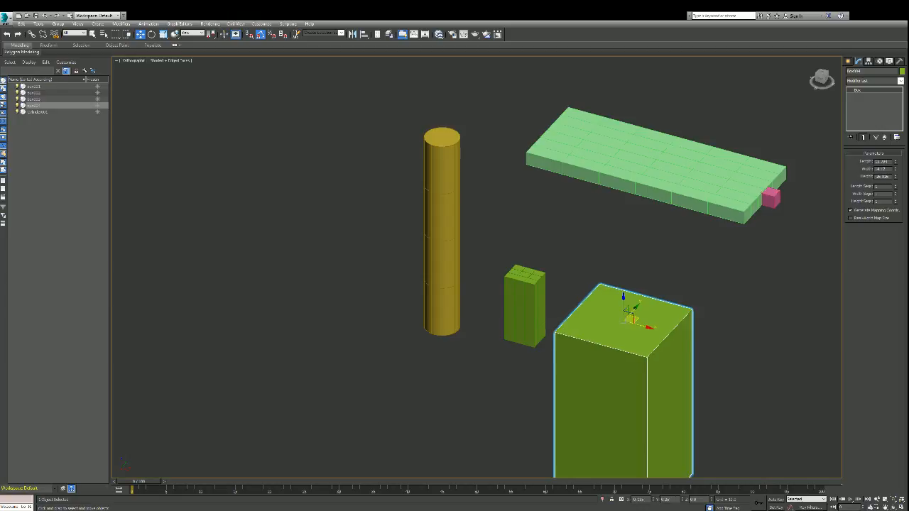
pyautogui.moveTo(630, 320); pyautogui.dragTo(657, 240)
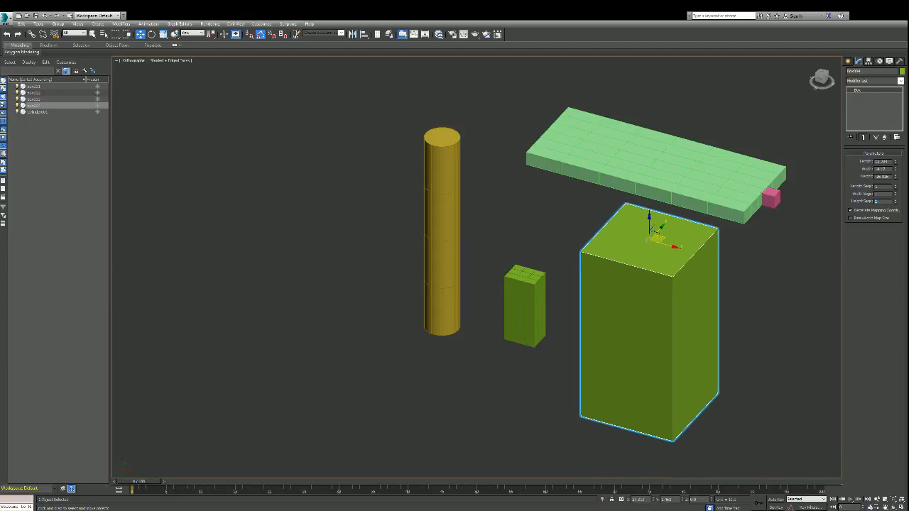
pyautogui.write('8')
pyautogui.press('Return')
pyautogui.press('Return')
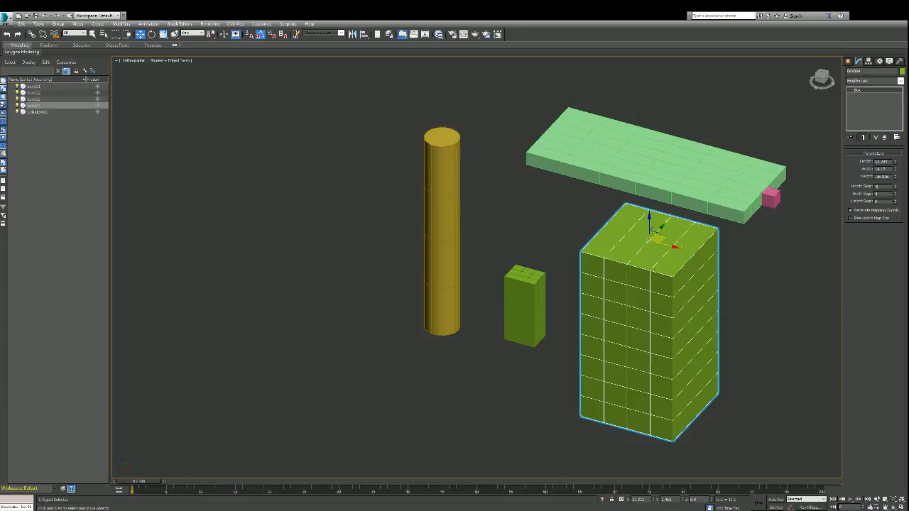
pyautogui.hotkey('ctrl', 'd')
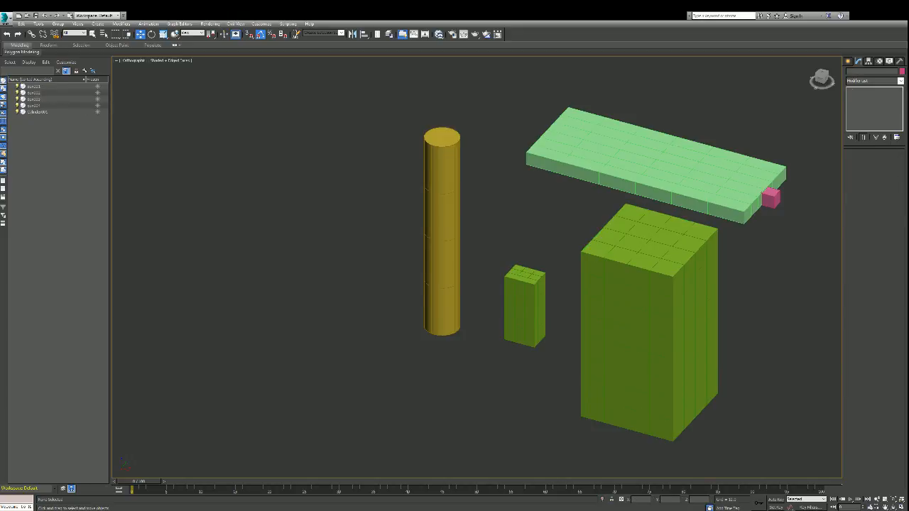
# - Scale the cylinder down to about half its thickness and stretch it along its height
pyautogui.click(649, 319)
pyautogui.click(653, 157)
pyautogui.click(770, 197)
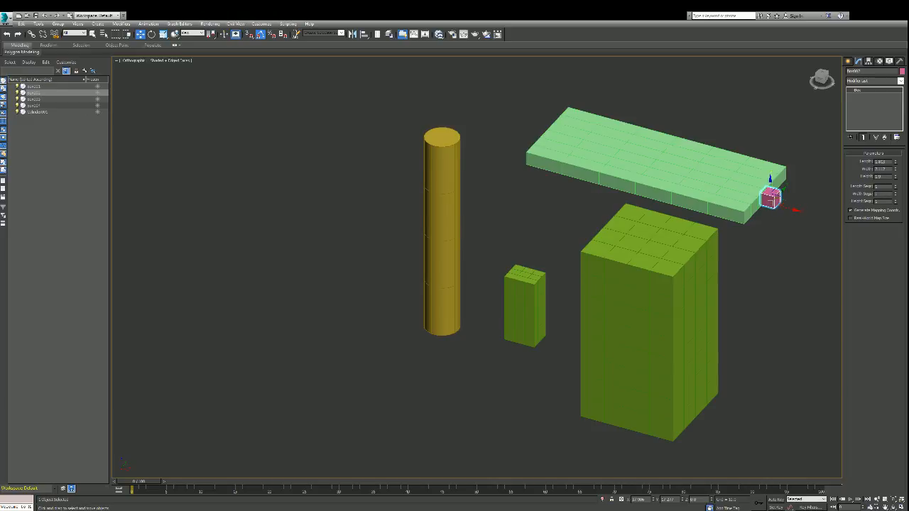
pyautogui.click(441, 234)
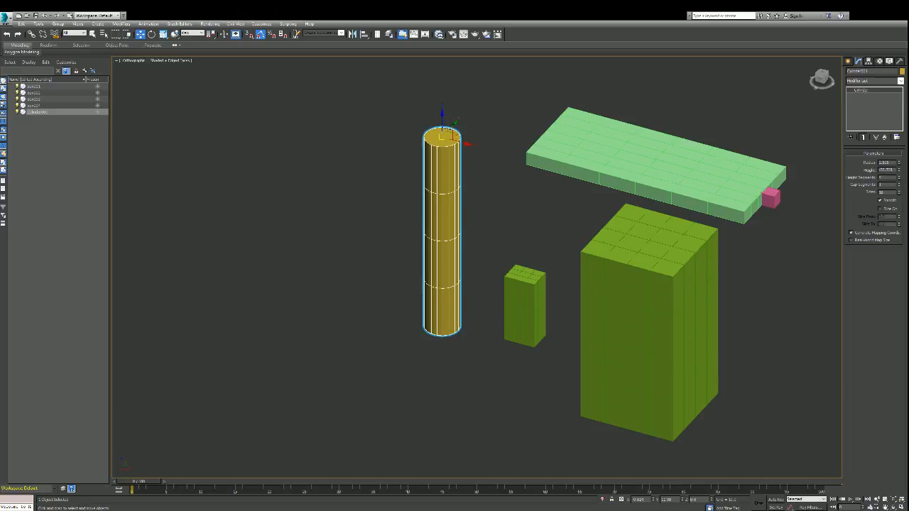
pyautogui.press('e')
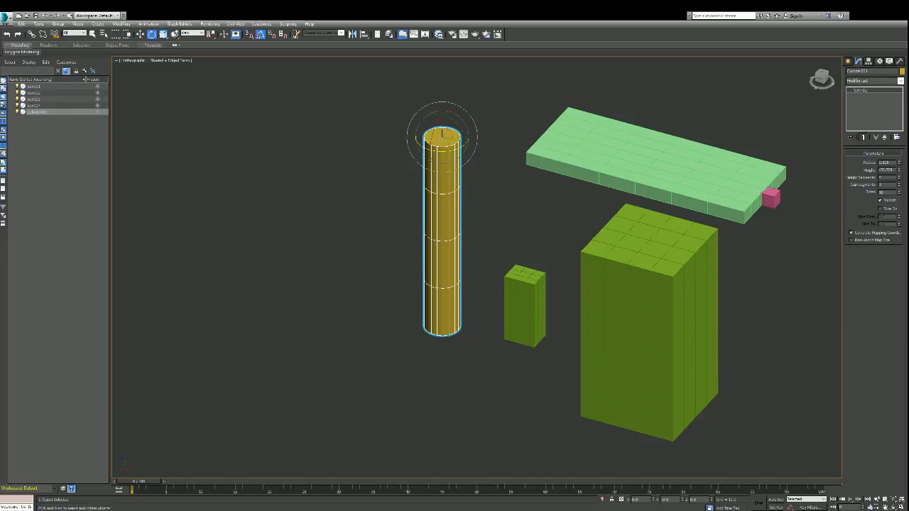
pyautogui.press('r')
pyautogui.moveTo(442, 135); pyautogui.dragTo(442, 184)
pyautogui.moveTo(442, 117); pyautogui.dragTo(442, 98)
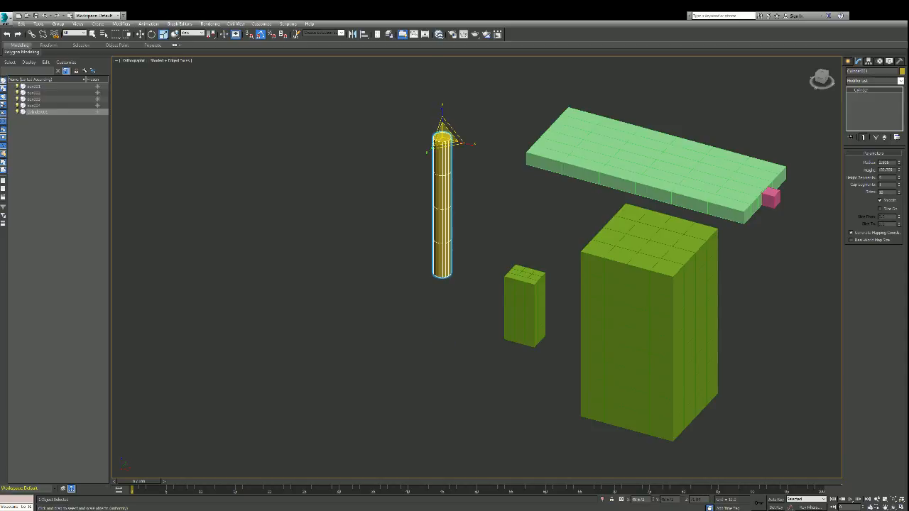
# - Move the cylinder over the slab near the end opposite the pink box, centred across the slab's width
pyautogui.press('w')
pyautogui.moveTo(442, 133); pyautogui.dragTo(589, 113)
pyautogui.press('t')
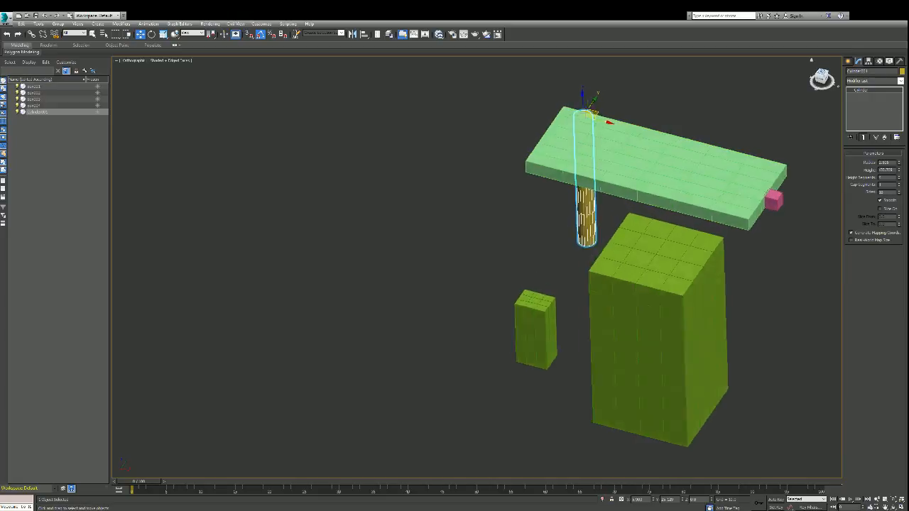
pyautogui.moveTo(559, 139); pyautogui.dragTo(592, 189)
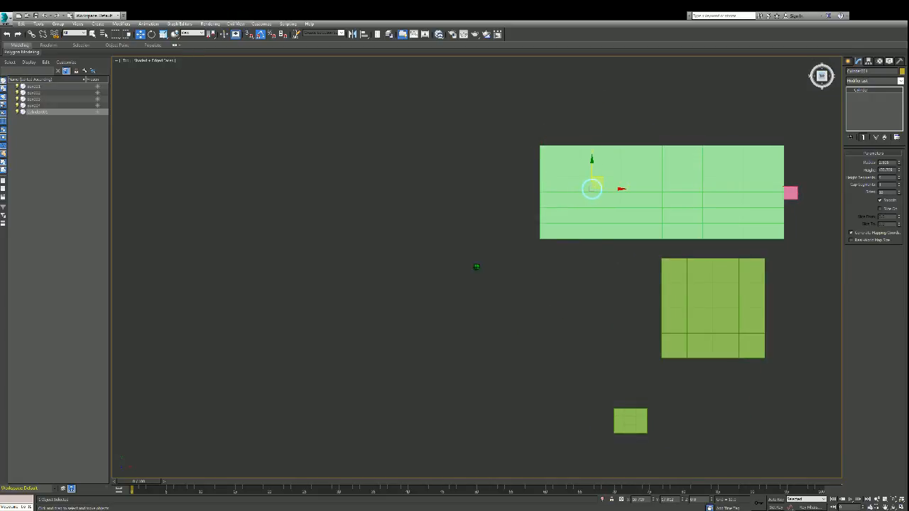
# - Raise the cylinder until its base rests on the slab's top face
pyautogui.hotkey('shift', 'z')
pyautogui.moveTo(592, 170); pyautogui.dragTo(592, 14)
pyautogui.scroll(-3, 613, 107)
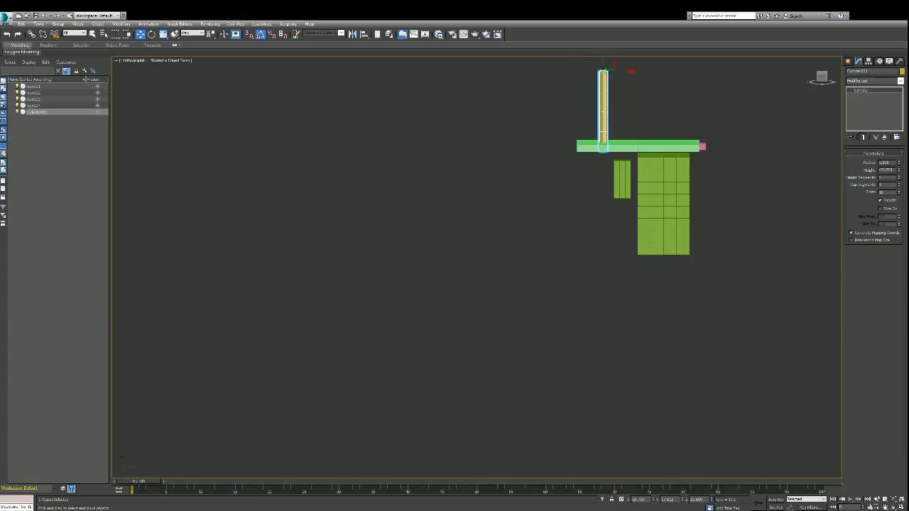
pyautogui.scroll(3, 656, 89)
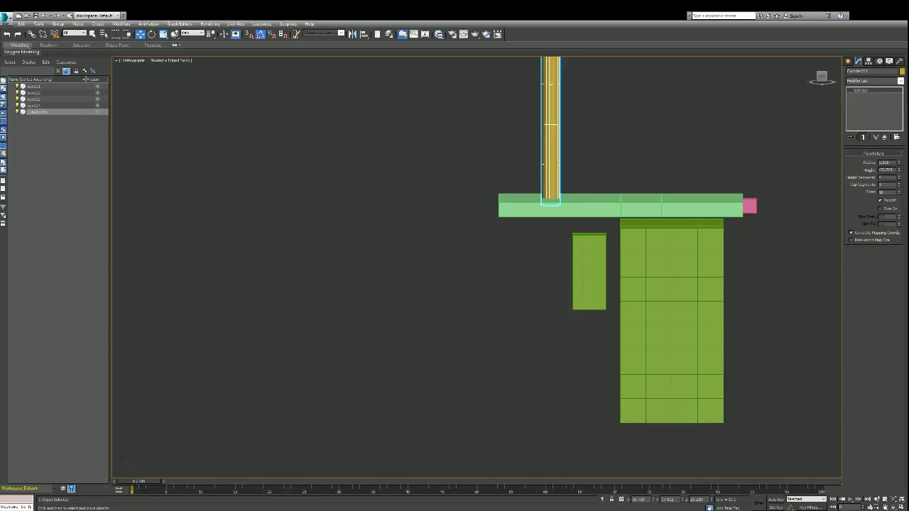
pyautogui.click(682, 206)
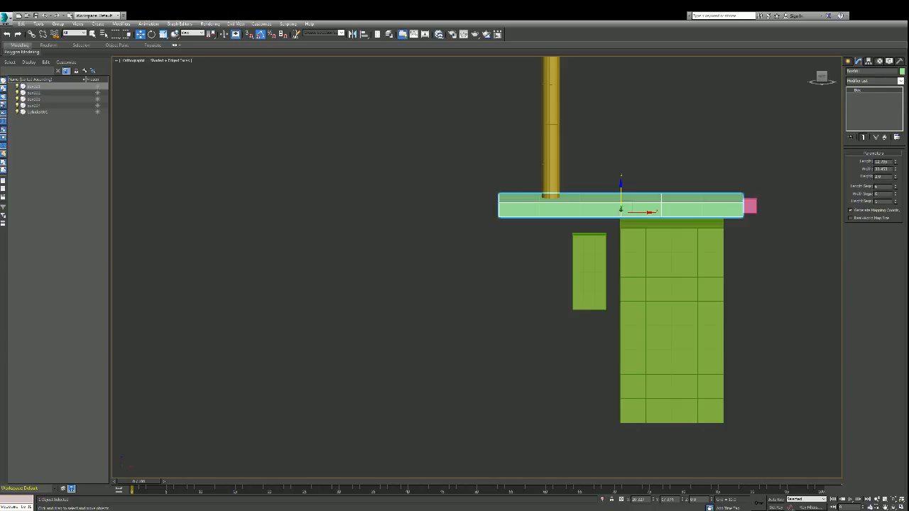
pyautogui.scroll(-3, 620, 208)
pyautogui.scroll(5, 620, 208)
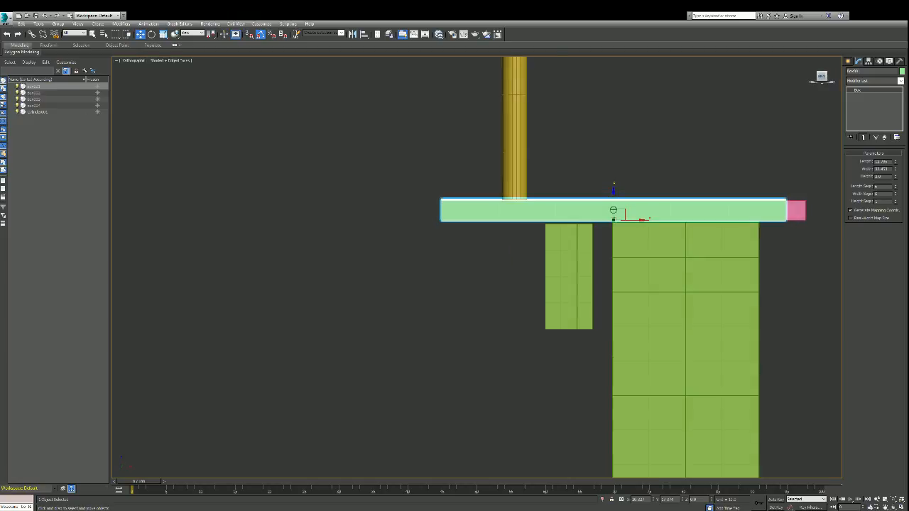
# - Move the large upright box under the slab so that it extends past the slab's end beneath the pink box
pyautogui.keyDown('alt'); pyautogui.moveTo(613, 210); pyautogui.dragTo(592, 232, button='middle'); pyautogui.keyUp('alt')
pyautogui.click(600, 250)
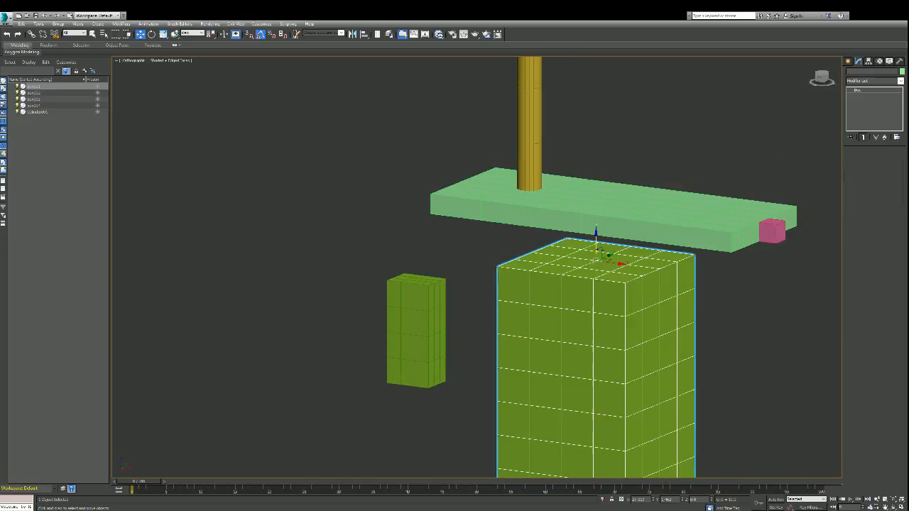
pyautogui.moveTo(602, 257); pyautogui.dragTo(702, 220)
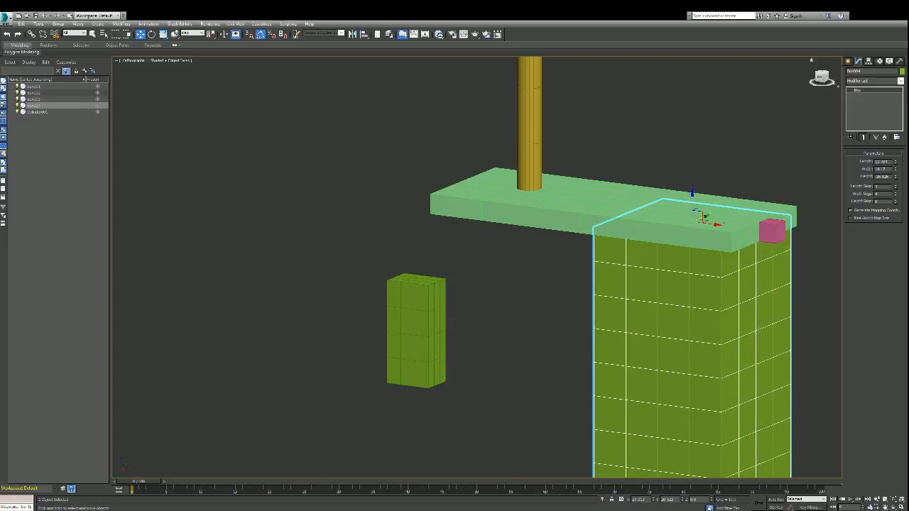
pyautogui.click(822, 77)
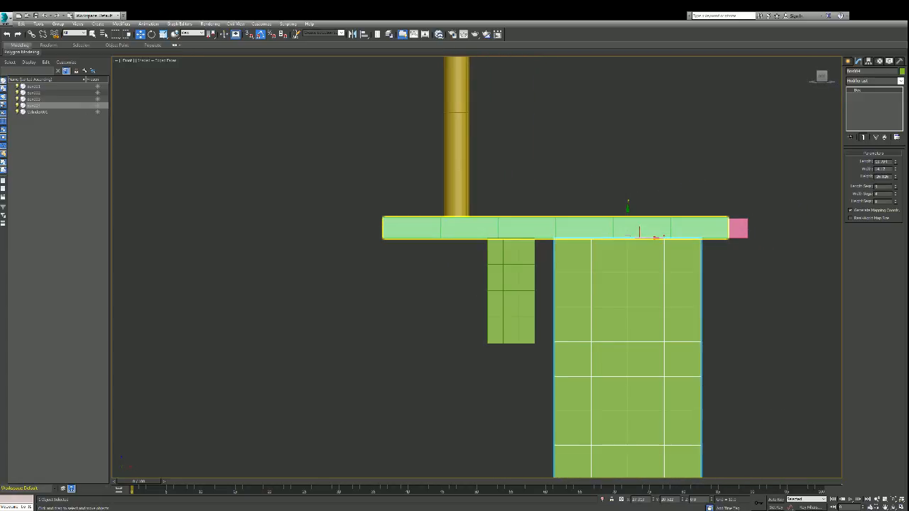
pyautogui.moveTo(654, 237); pyautogui.dragTo(705, 238)
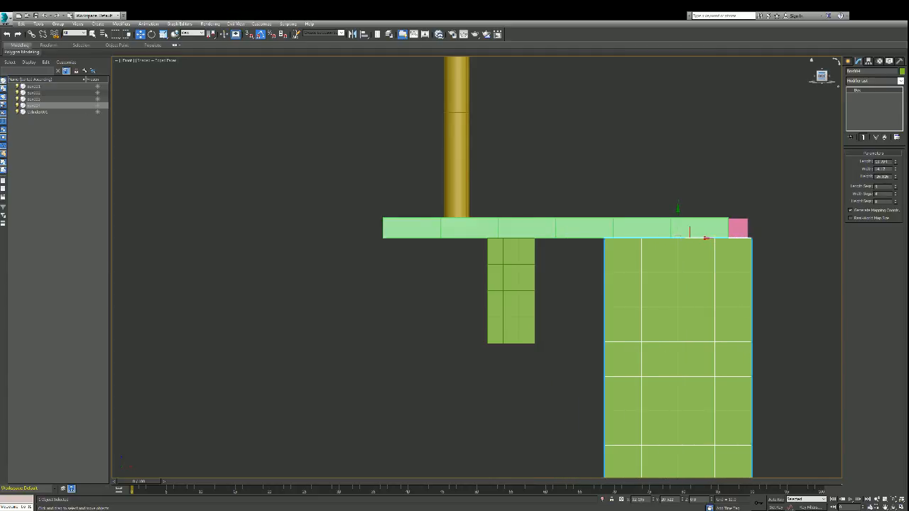
# - Shift the large upright box sideways to centre it across the slab's width
pyautogui.moveTo(822, 75); pyautogui.dragTo(788, 100)
pyautogui.click(756, 295)
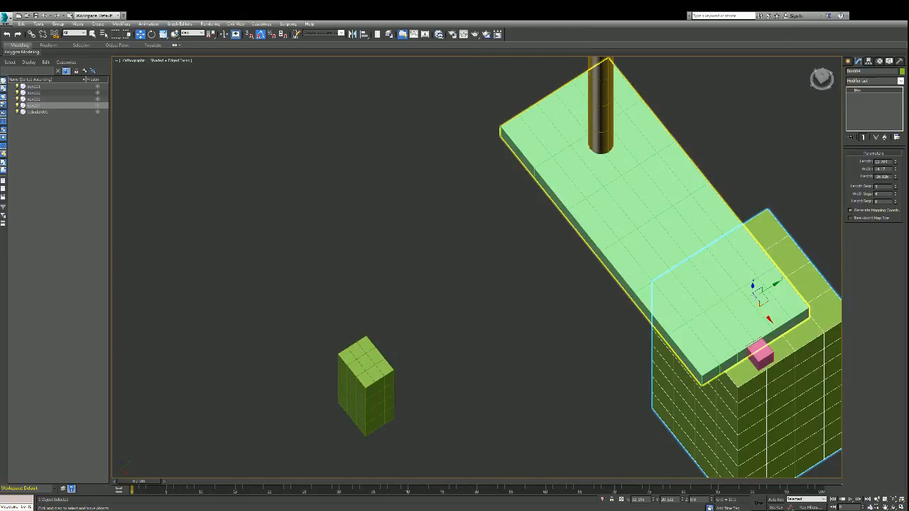
pyautogui.click(759, 298)
pyautogui.moveTo(760, 299); pyautogui.dragTo(730, 315)
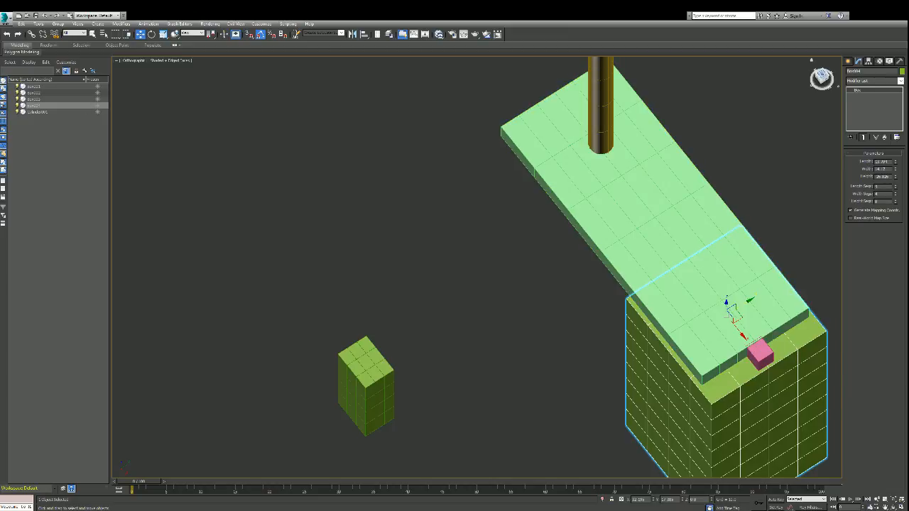
pyautogui.moveTo(818, 78); pyautogui.dragTo(824, 73)
pyautogui.click(820, 81)
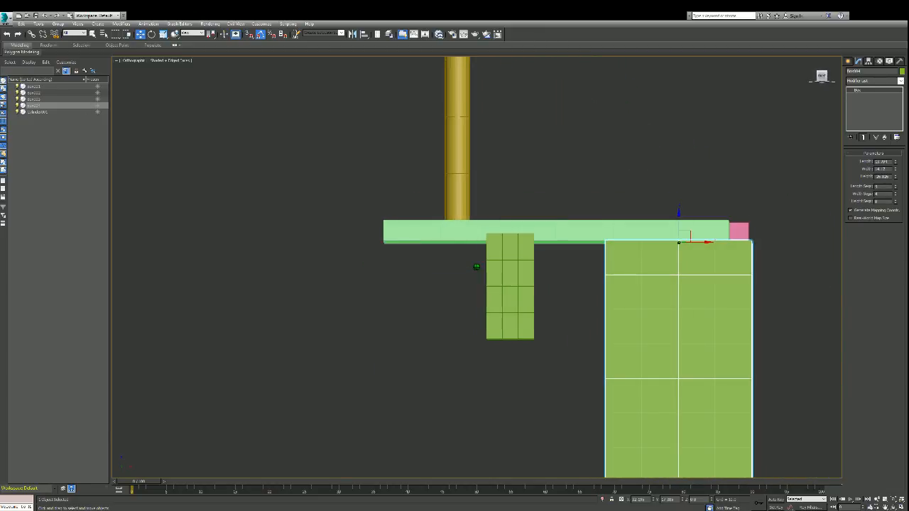
# - Move the small upright box under the slab beside the large box, centred across the slab's width
pyautogui.click(510, 286)
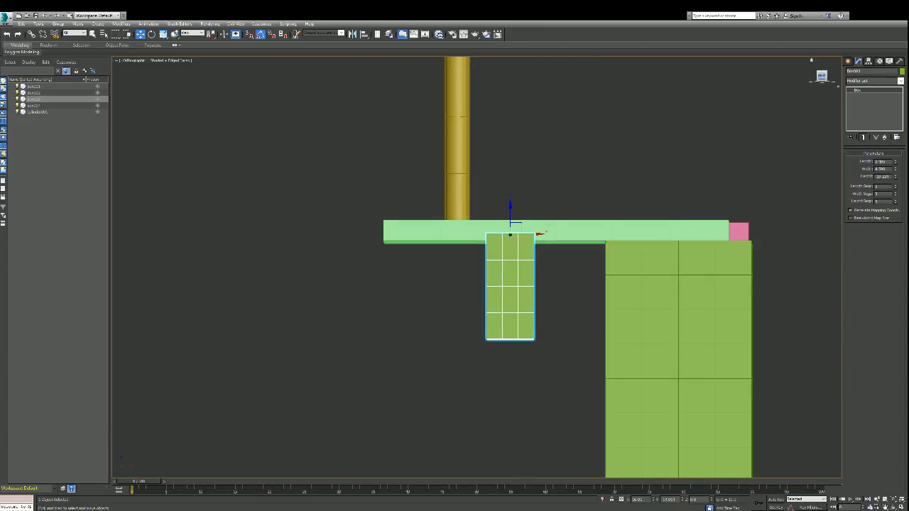
pyautogui.moveTo(822, 77); pyautogui.dragTo(809, 91)
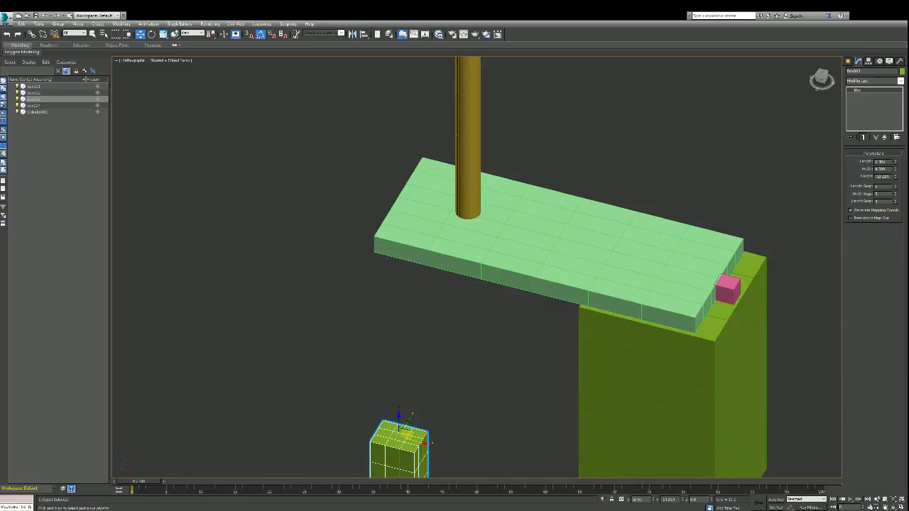
pyautogui.moveTo(401, 427); pyautogui.dragTo(574, 267)
pyautogui.click(822, 80)
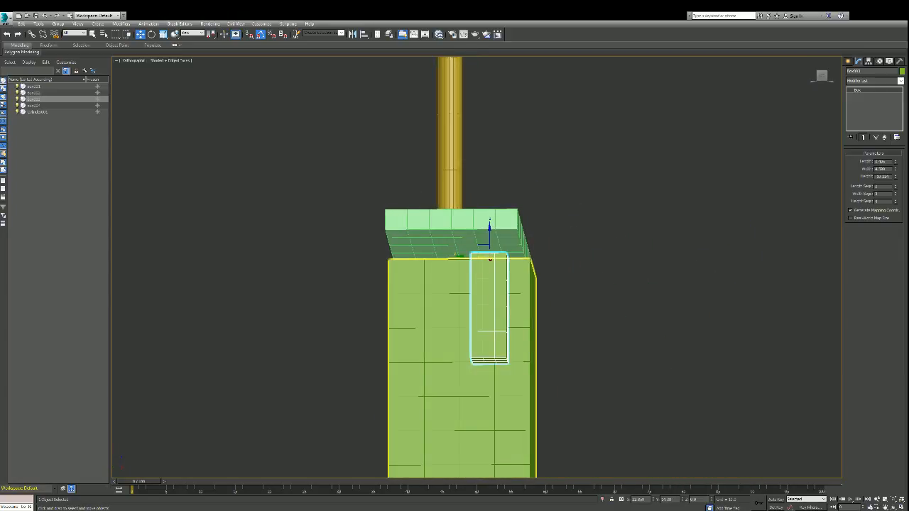
pyautogui.moveTo(490, 259); pyautogui.dragTo(457, 259)
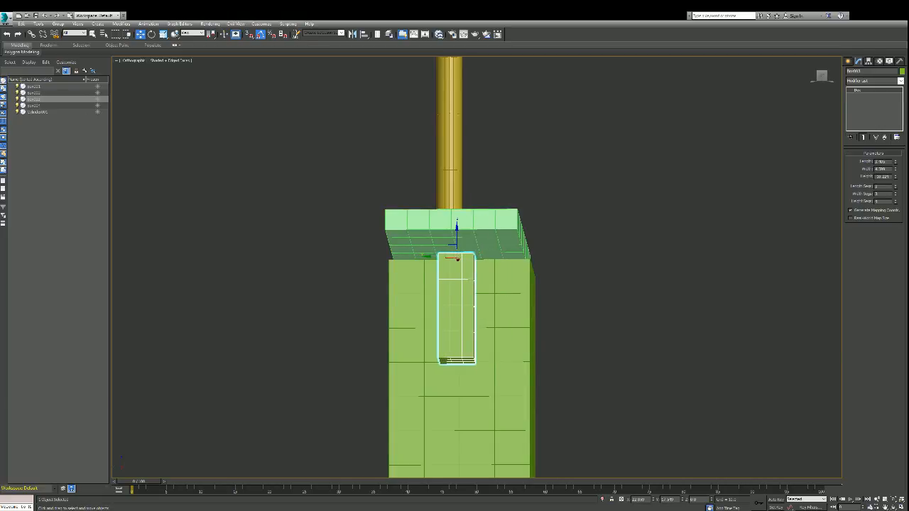
pyautogui.moveTo(821, 76); pyautogui.dragTo(811, 60)
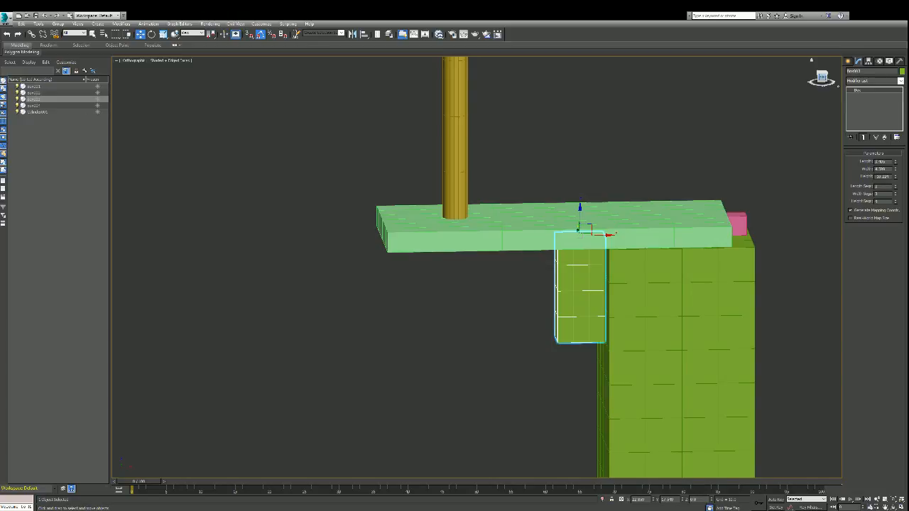
# - Scale the cylinder down uniformly so that it is shorter and thinner
pyautogui.moveTo(822, 77)
pyautogui.mouseDown()
pyautogui.moveTo(821, 113)
pyautogui.moveTo(822, 88)
pyautogui.mouseUp()
pyautogui.click(462, 80)
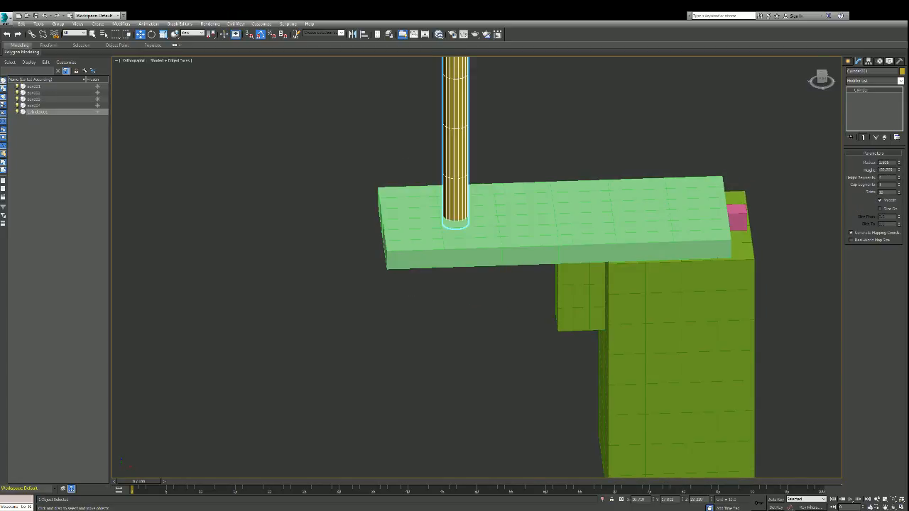
pyautogui.scroll(-4, 461, 79)
pyautogui.scroll(-4, 717, 193)
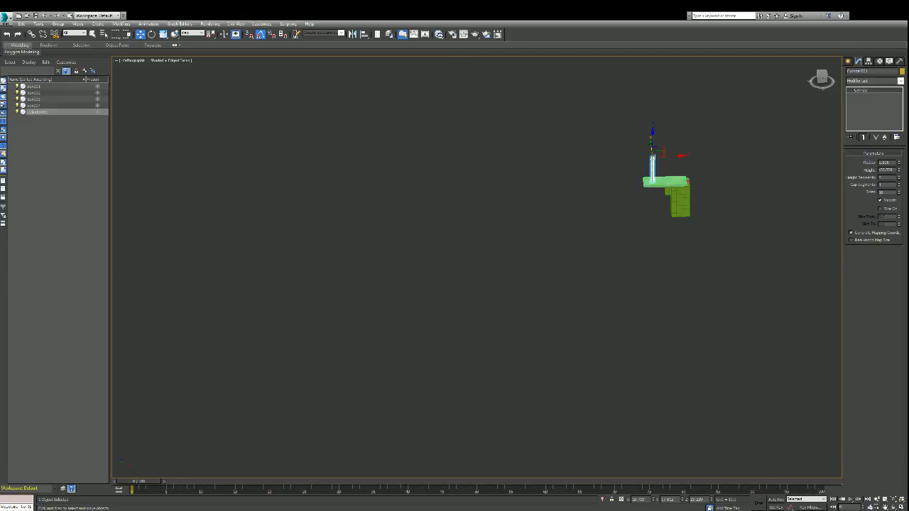
pyautogui.scroll(3, 634, 133)
pyautogui.scroll(-2, 700, 233)
pyautogui.scroll(3, 794, 235)
pyautogui.scroll(3, 526, 237)
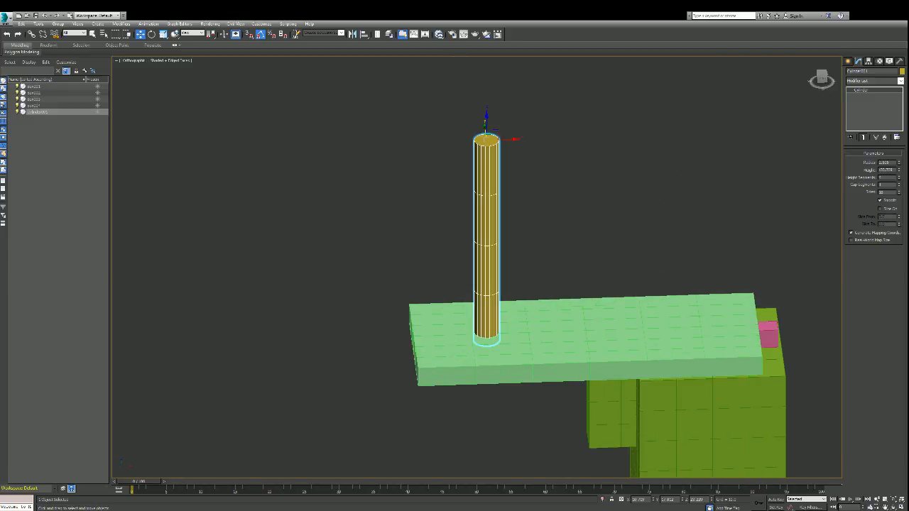
pyautogui.press('r')
pyautogui.moveTo(483, 138); pyautogui.dragTo(483, 160)
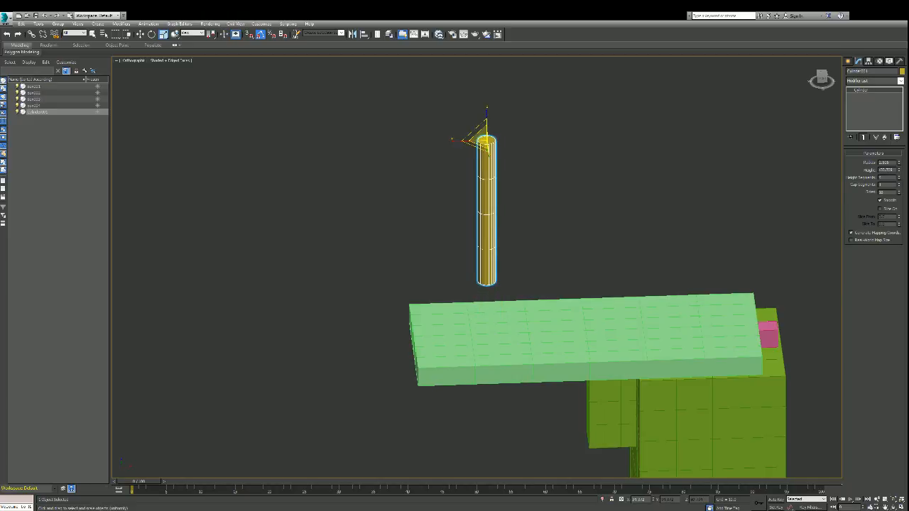
# - Lower the cylinder until its base rests on the slab's top face
pyautogui.press('w')
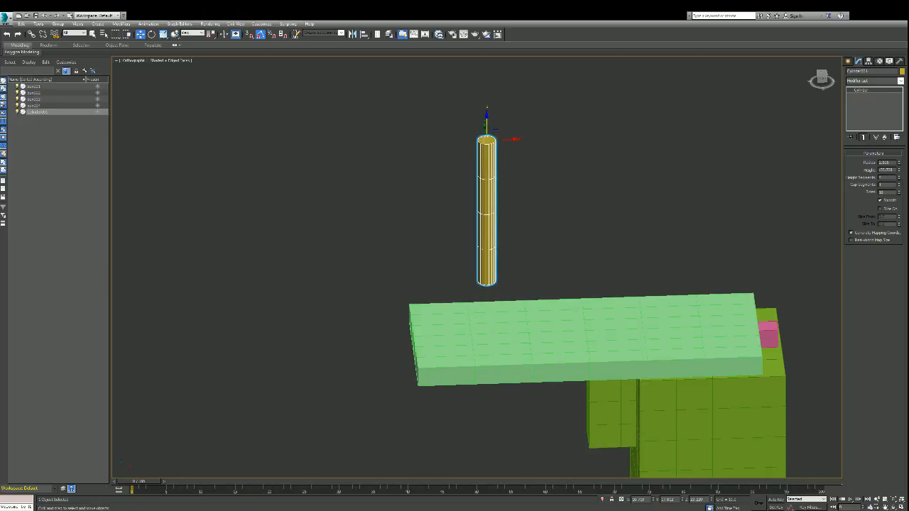
pyautogui.hotkey('ctrl', 'd')
pyautogui.click(487, 213)
pyautogui.moveTo(486, 213); pyautogui.dragTo(486, 268)
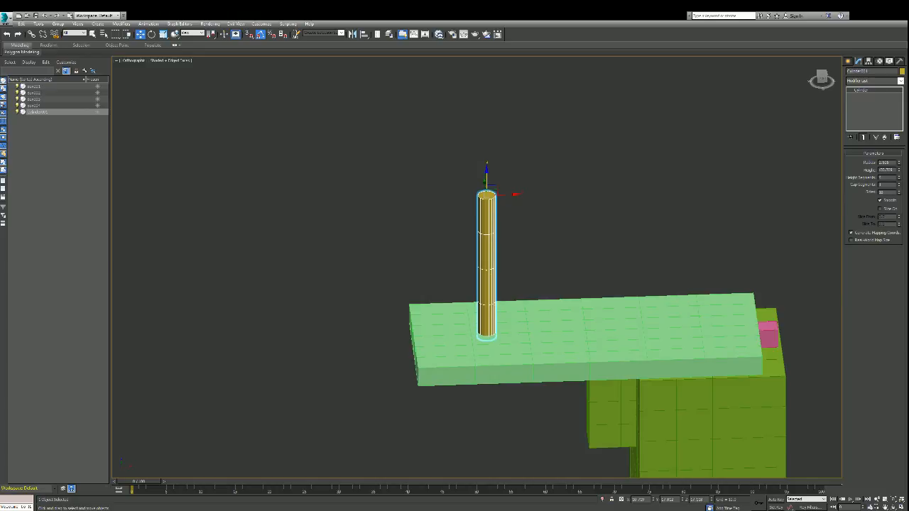
# - Examine the arrangement of the slab, cylinder and boxes from the front and from above
pyautogui.keyDown('alt'); pyautogui.moveTo(486, 177); pyautogui.dragTo(488, 214, button='middle'); pyautogui.keyUp('alt')
pyautogui.scroll(-5, 791, 249)
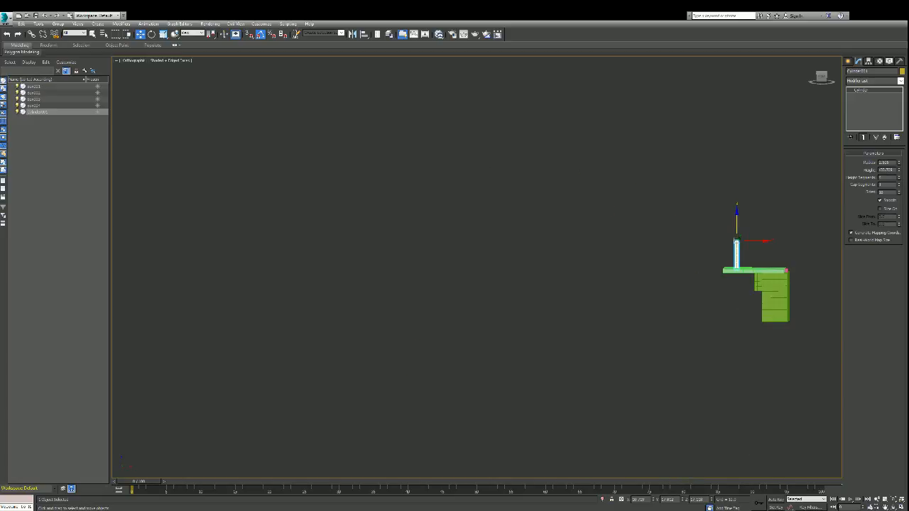
pyautogui.scroll(3, 795, 340)
pyautogui.scroll(-3, 822, 184)
pyautogui.scroll(5, 822, 103)
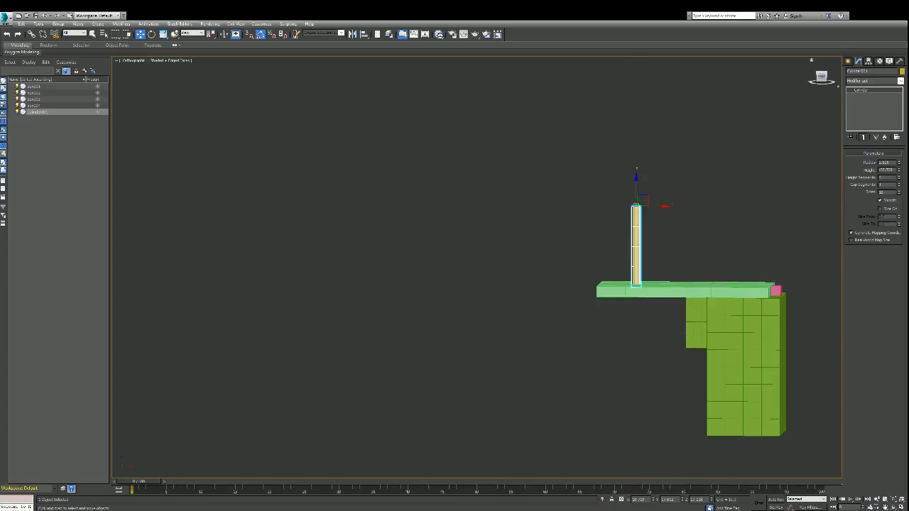
pyautogui.click(821, 76)
pyautogui.scroll(-5, 802, 227)
pyautogui.scroll(2, 803, 228)
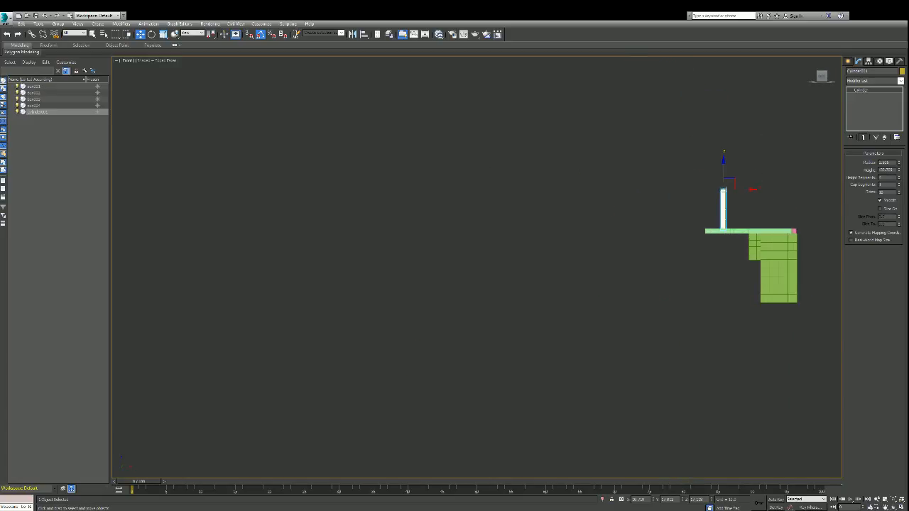
pyautogui.scroll(-2, 803, 227)
pyautogui.scroll(6, 802, 227)
pyautogui.scroll(3, 824, 244)
pyautogui.scroll(-3, 824, 245)
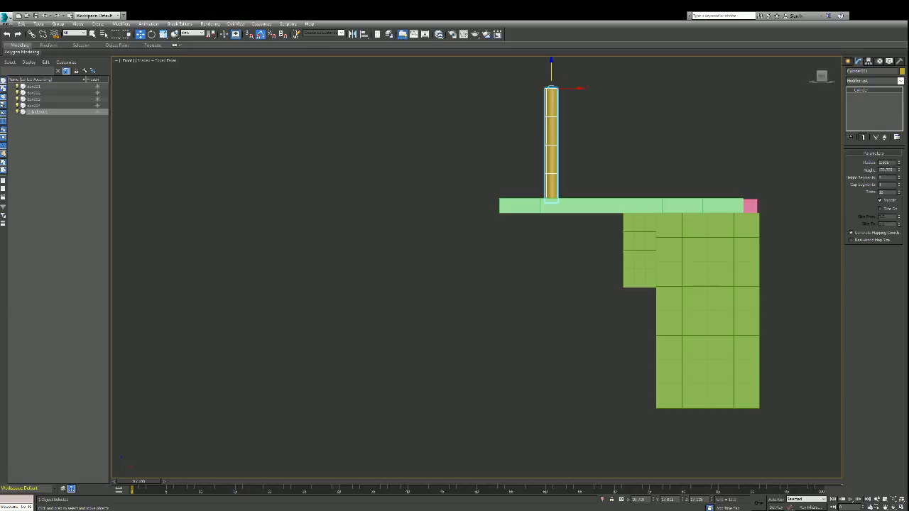
pyautogui.keyDown('alt'); pyautogui.moveTo(476, 260); pyautogui.dragTo(477, 218, button='middle'); pyautogui.keyUp('alt')
pyautogui.scroll(2, 810, 99)
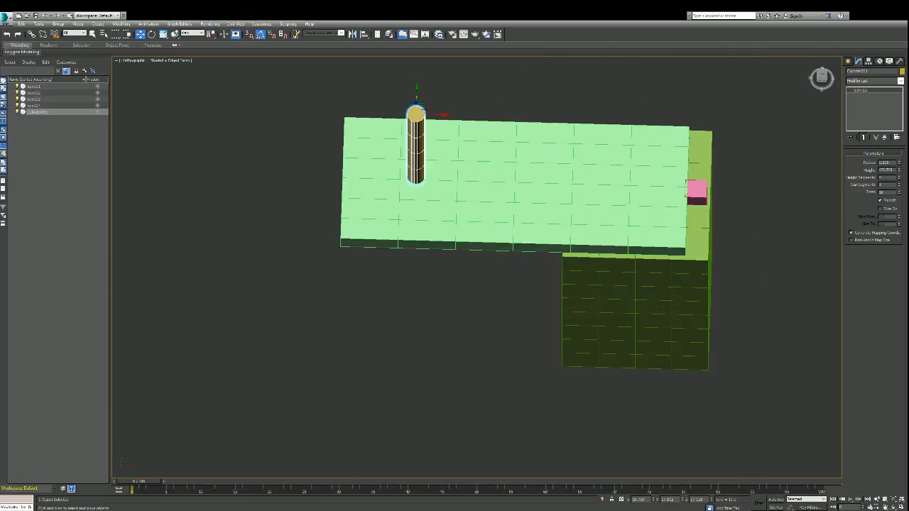
# - Select the slab's two side polygons nearest the pink box along one long side
pyautogui.click(514, 190)
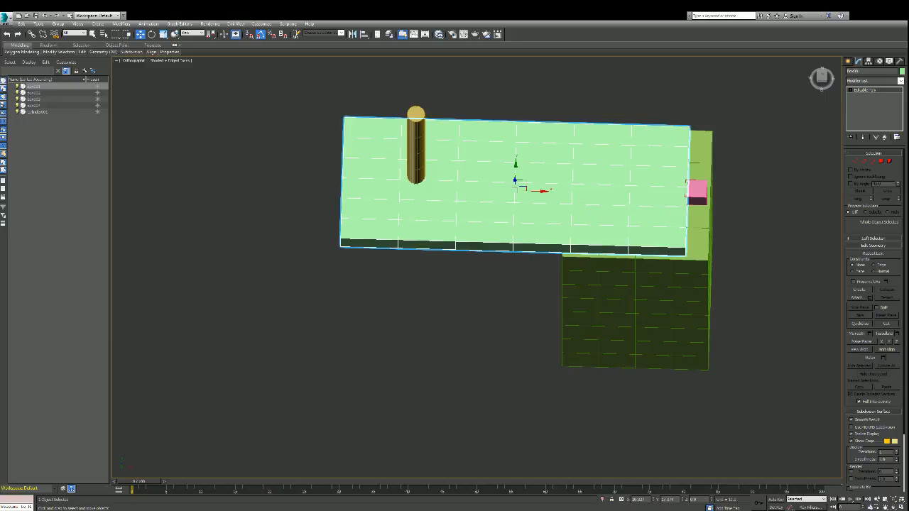
pyautogui.moveTo(821, 78); pyautogui.dragTo(811, 60)
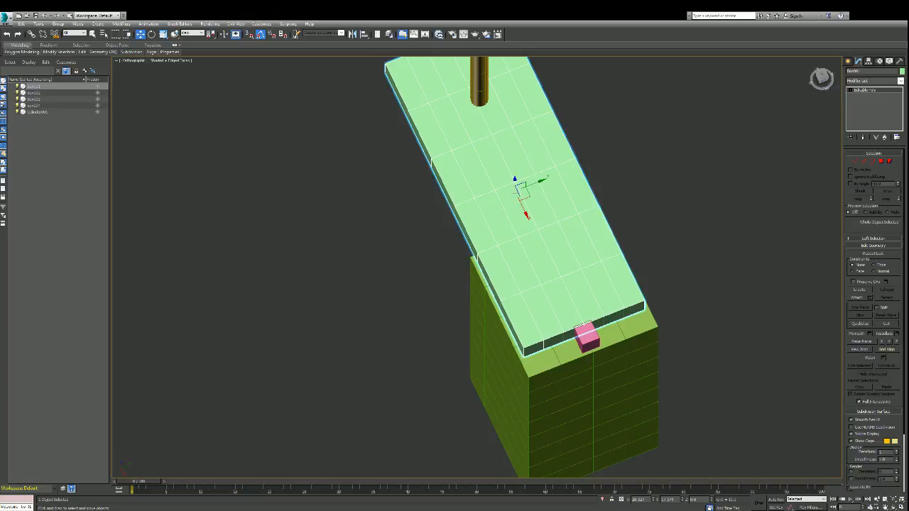
pyautogui.click(882, 162)
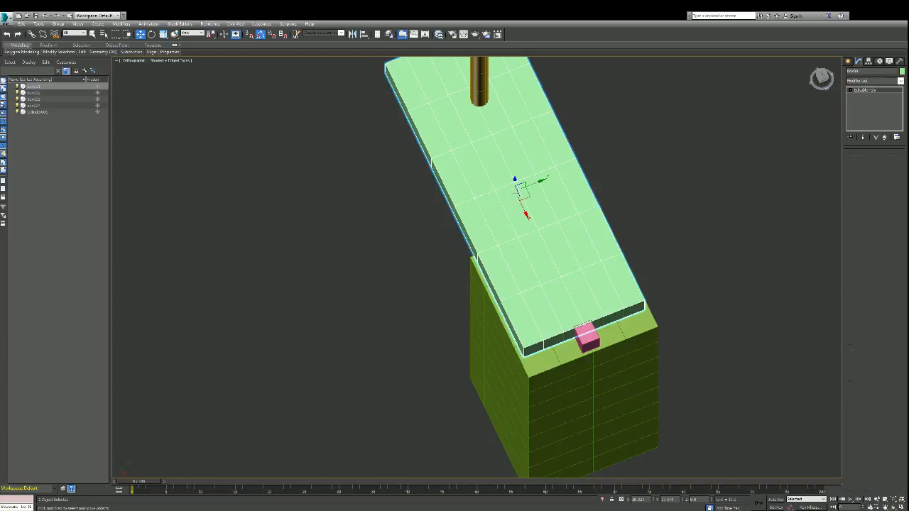
pyautogui.click(514, 328)
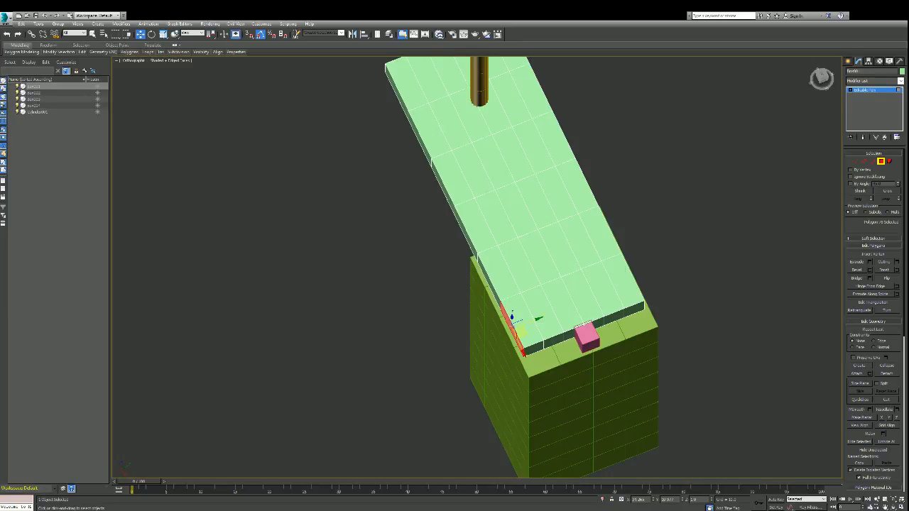
pyautogui.keyDown('ctrl'); pyautogui.click(489, 281); pyautogui.keyUp('ctrl')
pyautogui.keyDown('alt'); pyautogui.moveTo(594, 187); pyautogui.dragTo(515, 187, button='middle'); pyautogui.keyUp('alt')
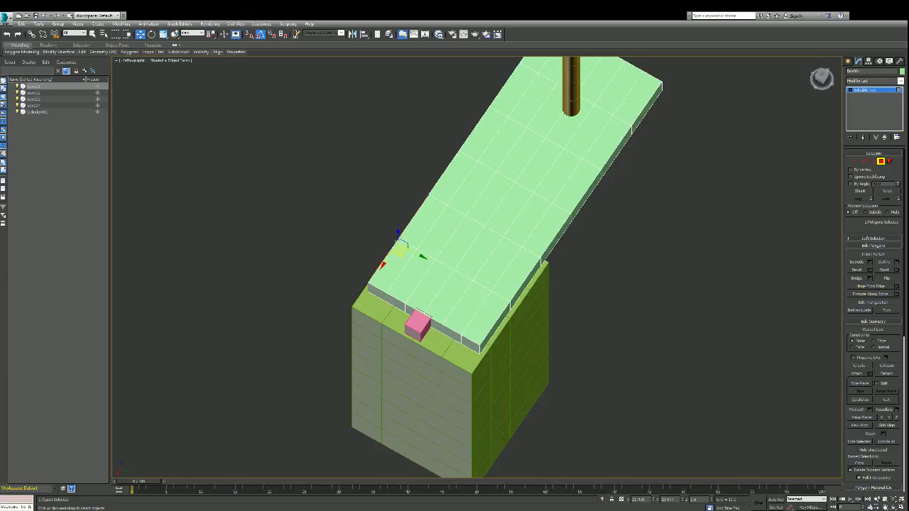
# - Try to move the opposite side polygons near the slab's pink-box end inward, and undo the changes
pyautogui.click(529, 281)
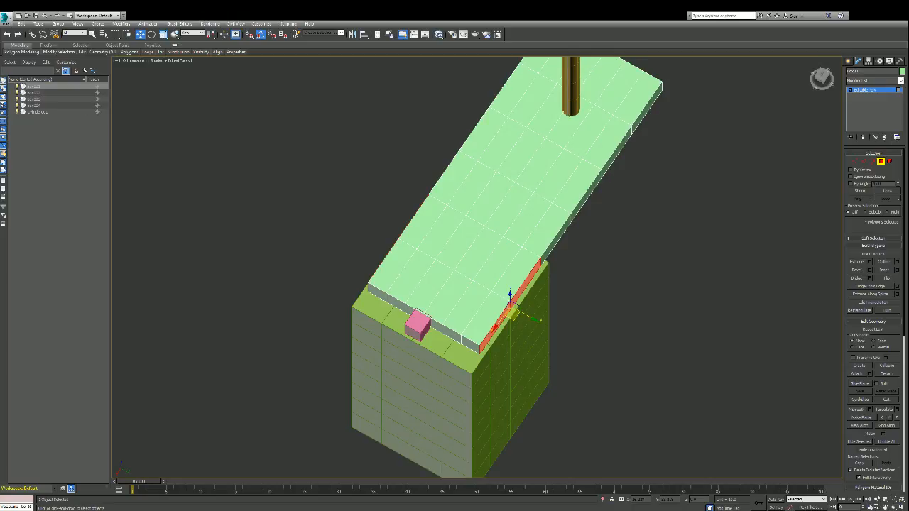
pyautogui.moveTo(526, 313); pyautogui.dragTo(520, 310)
pyautogui.hotkey('ctrl', 'z')
pyautogui.hotkey('ctrl', 'z')
pyautogui.hotkey('ctrl', 'z')
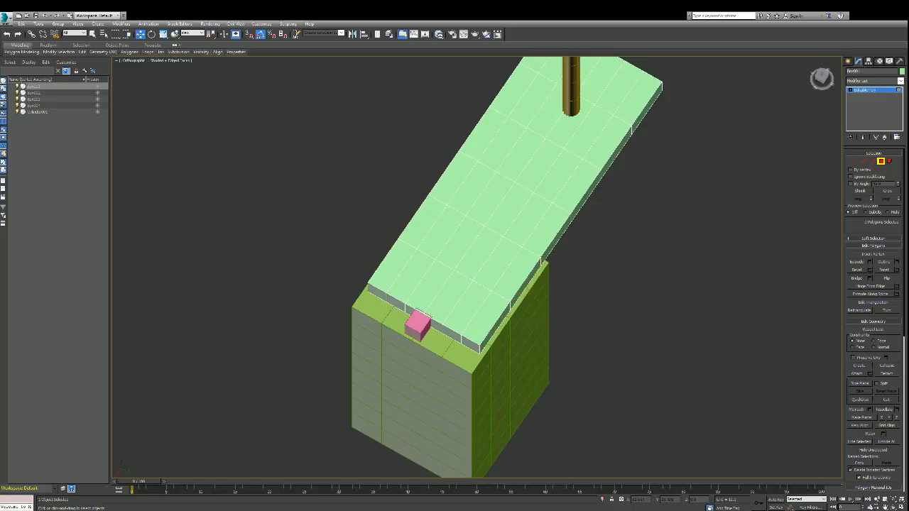
# - Move the end side polygon on each long side of the slab inward to narrow the slab at the pink box
pyautogui.moveTo(506, 342); pyautogui.dragTo(478, 319)
pyautogui.keyDown('alt'); pyautogui.moveTo(515, 186); pyautogui.dragTo(516, 187, button='middle'); pyautogui.keyUp('alt')
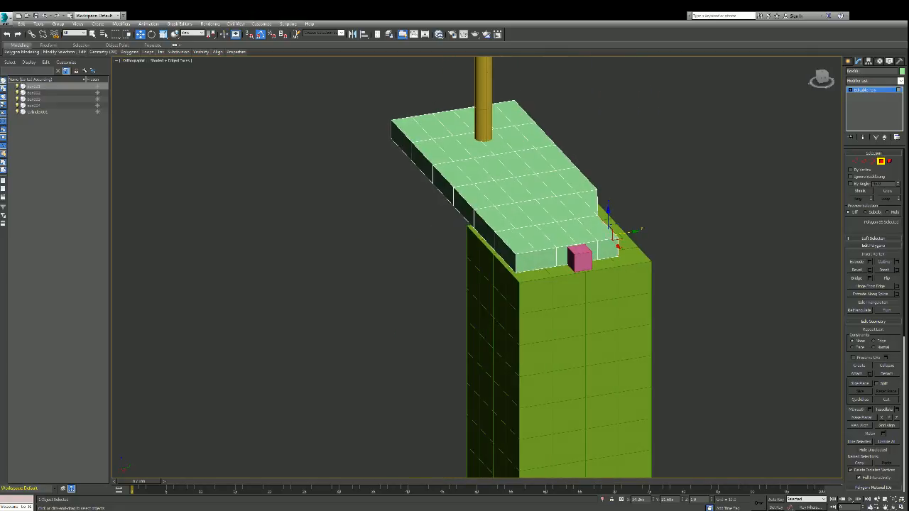
pyautogui.click(506, 252)
pyautogui.moveTo(529, 248); pyautogui.dragTo(548, 246)
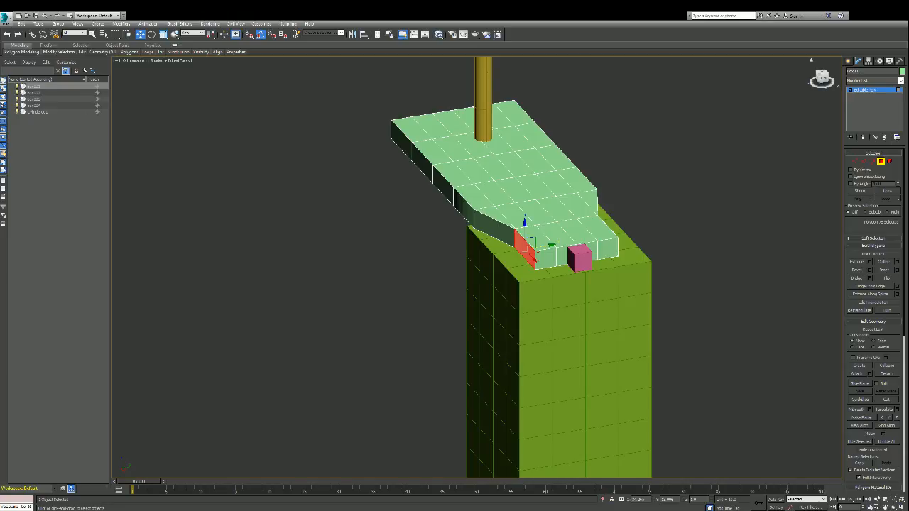
pyautogui.keyDown('alt'); pyautogui.moveTo(514, 187); pyautogui.dragTo(514, 186, button='middle'); pyautogui.keyUp('alt')
# - Rotate the inset side polygons at the slab's narrowed end
pyautogui.click(574, 299)
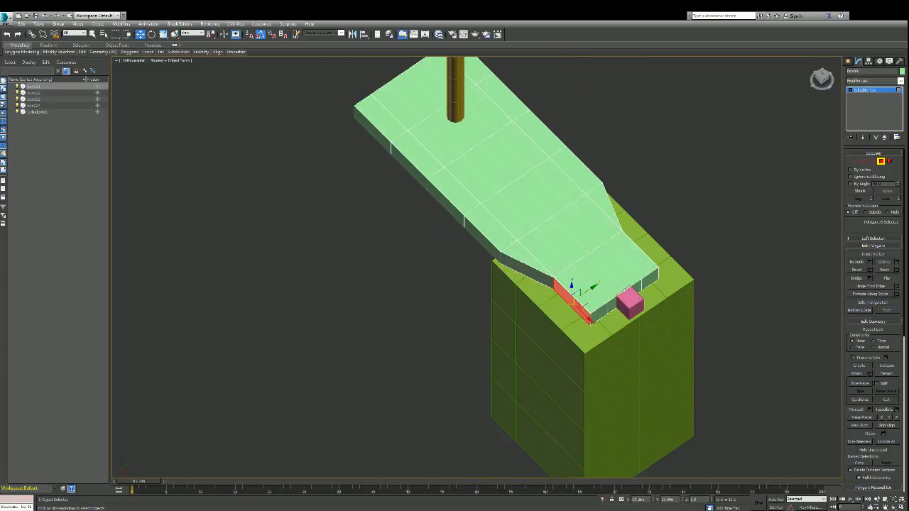
pyautogui.press('e')
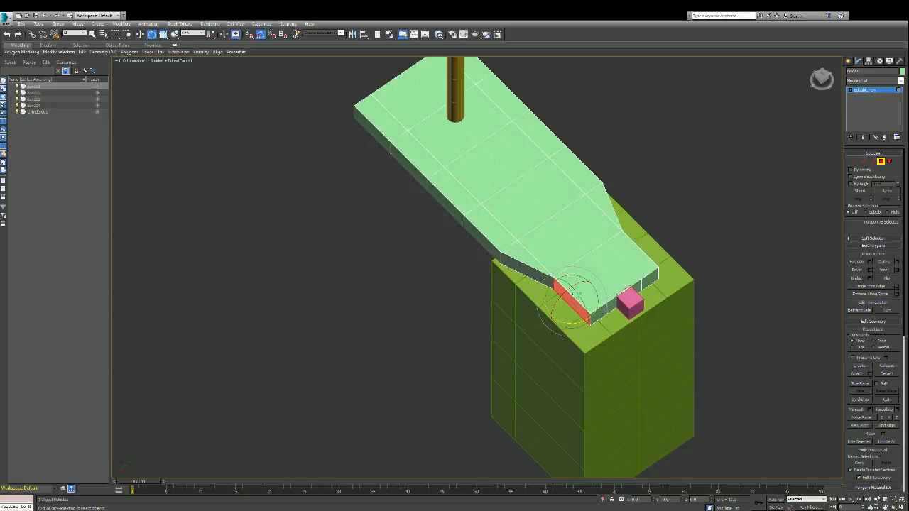
pyautogui.moveTo(570, 323); pyautogui.dragTo(585, 319)
pyautogui.moveTo(821, 79); pyautogui.dragTo(763, 80)
pyautogui.click(509, 302)
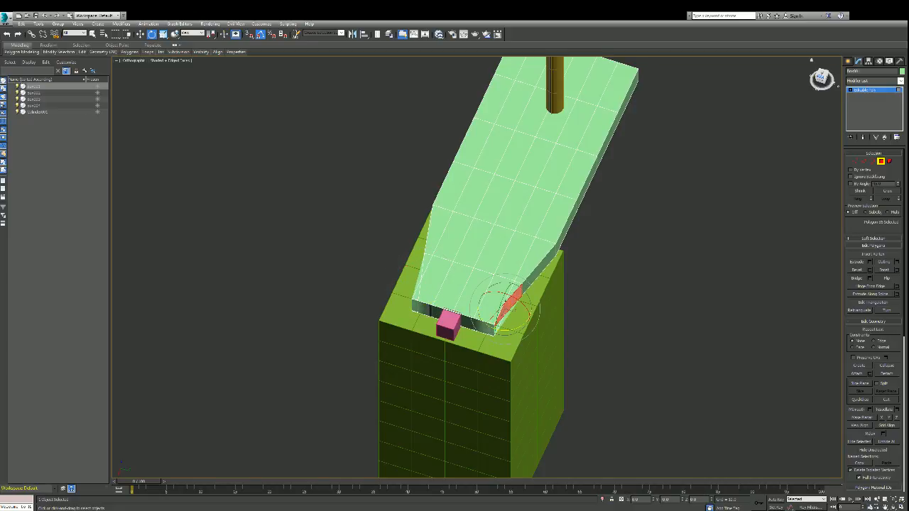
pyautogui.moveTo(821, 79); pyautogui.dragTo(822, 105)
pyautogui.scroll(5, 492, 352)
pyautogui.scroll(-2, 492, 352)
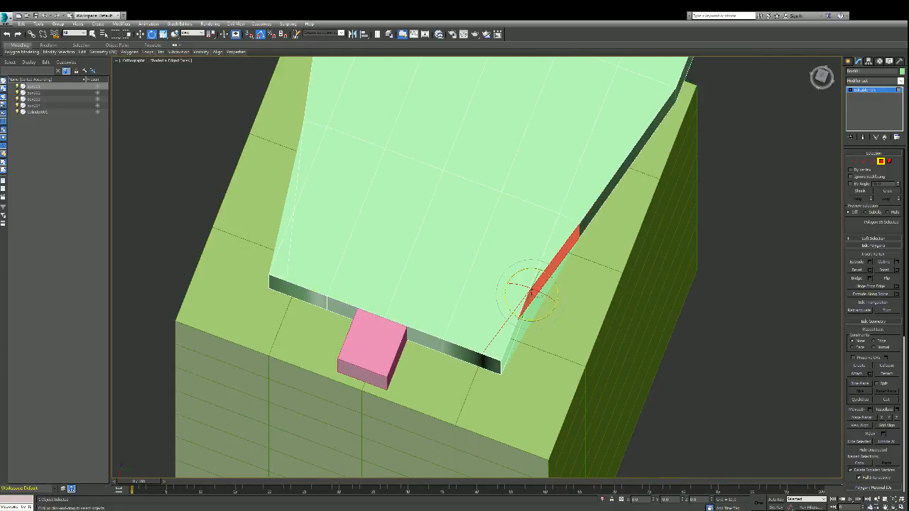
# - Try to rotate the two edges next to the twisted side polygon at the slab's corner, and undo the rotation
pyautogui.click(863, 161)
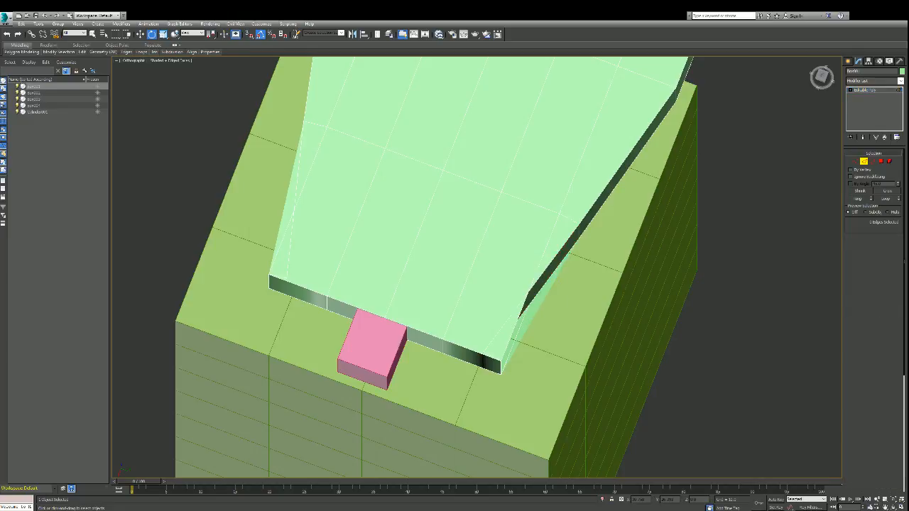
pyautogui.click(529, 285)
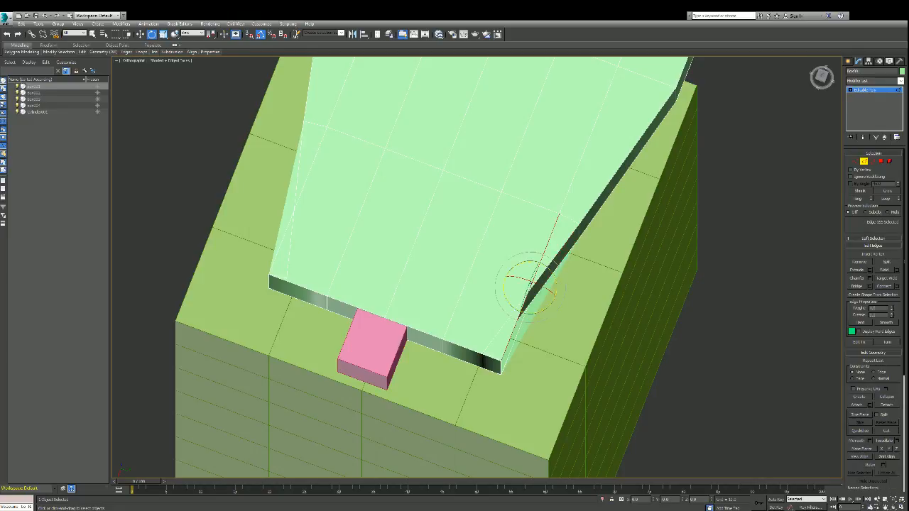
pyautogui.keyDown('ctrl'); pyautogui.click(523, 318); pyautogui.keyUp('ctrl')
pyautogui.moveTo(543, 307); pyautogui.dragTo(543, 345)
pyautogui.hotkey('ctrl', 'z')
pyautogui.scroll(-2, 530, 319)
pyautogui.scroll(4, 537, 366)
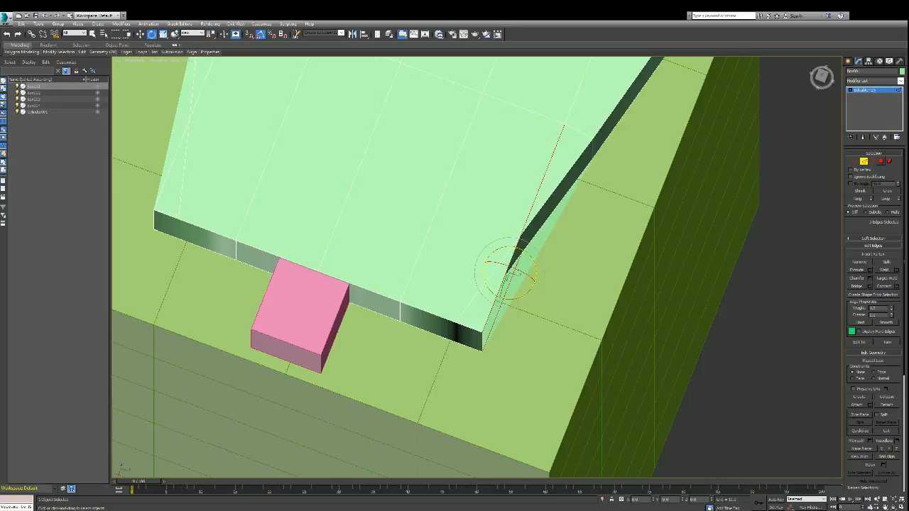
# - Delete the top polygon at the slab's twisted corner and the folded polygon next to it
pyautogui.click(881, 162)
pyautogui.click(483, 213)
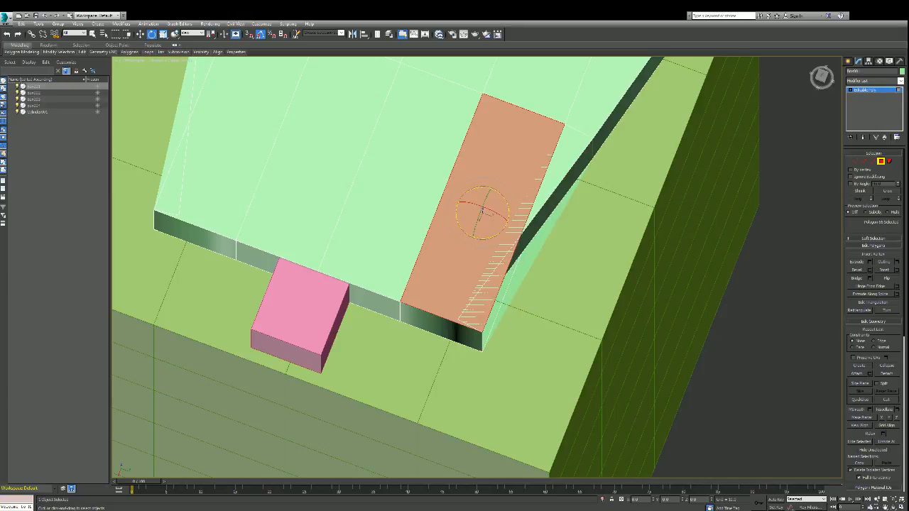
pyautogui.press('Delete')
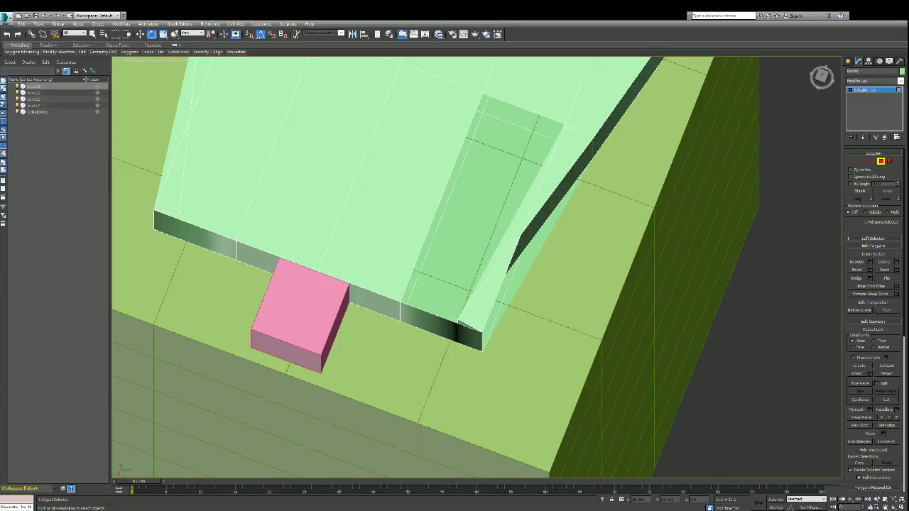
pyautogui.keyDown('alt'); pyautogui.moveTo(489, 283); pyautogui.dragTo(475, 266, button='middle'); pyautogui.keyUp('alt')
pyautogui.click(523, 168)
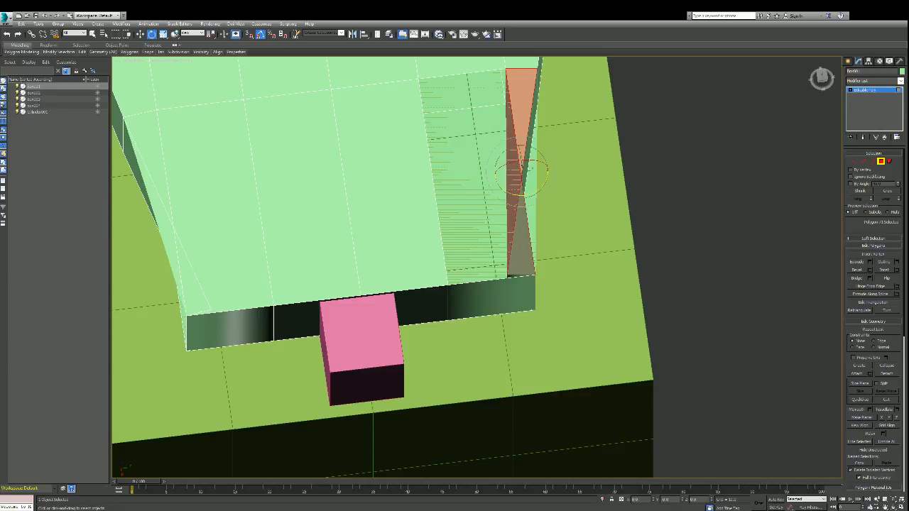
pyautogui.press('Delete')
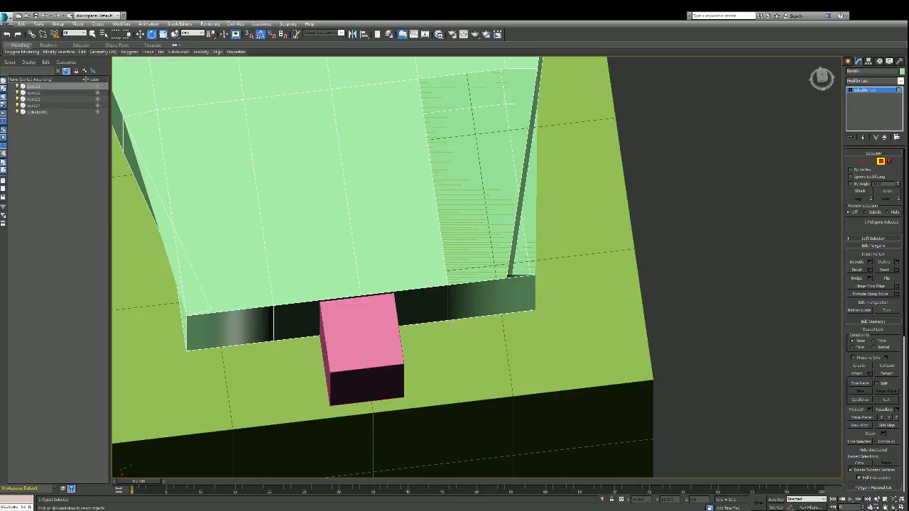
# - Delete the two underside polygons below the open corner and the end-face polygon beside the pink box
pyautogui.keyDown('alt'); pyautogui.moveTo(476, 266); pyautogui.dragTo(477, 267, button='middle'); pyautogui.keyUp('alt')
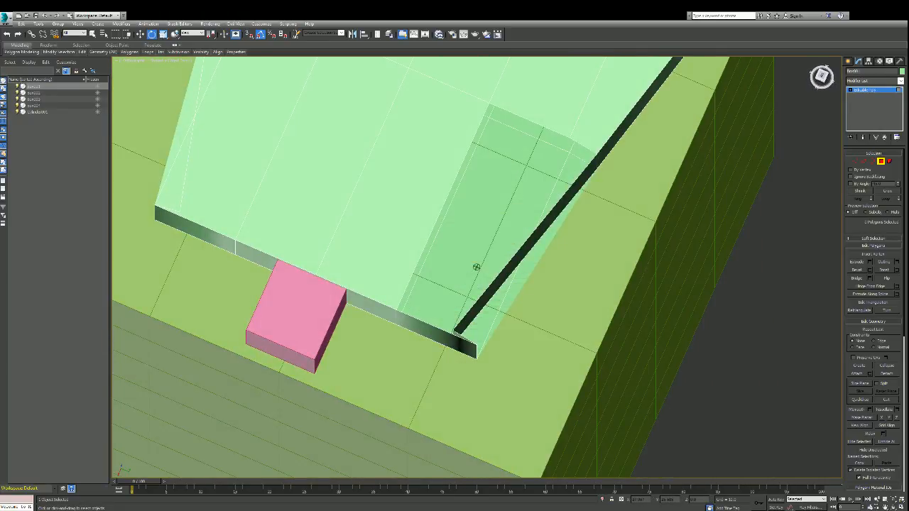
pyautogui.click(477, 267)
pyautogui.press('Delete')
pyautogui.click(519, 278)
pyautogui.press('Delete')
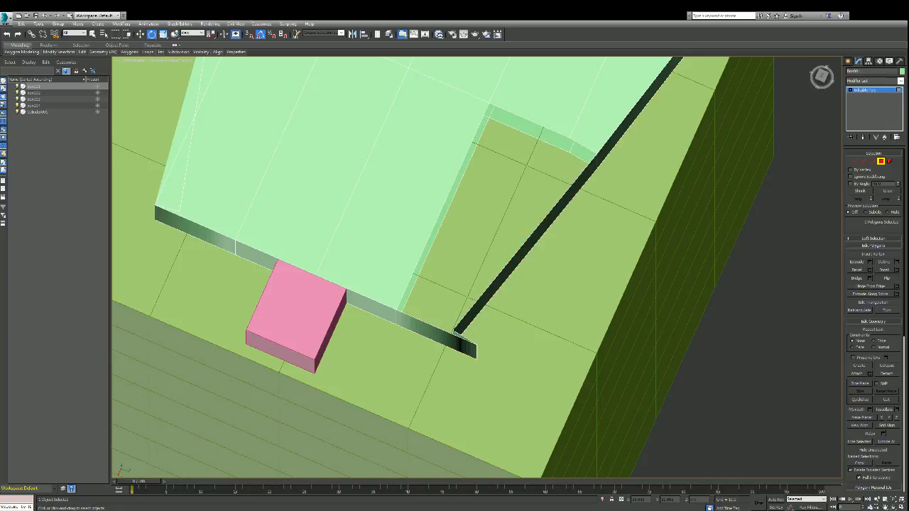
pyautogui.click(436, 333)
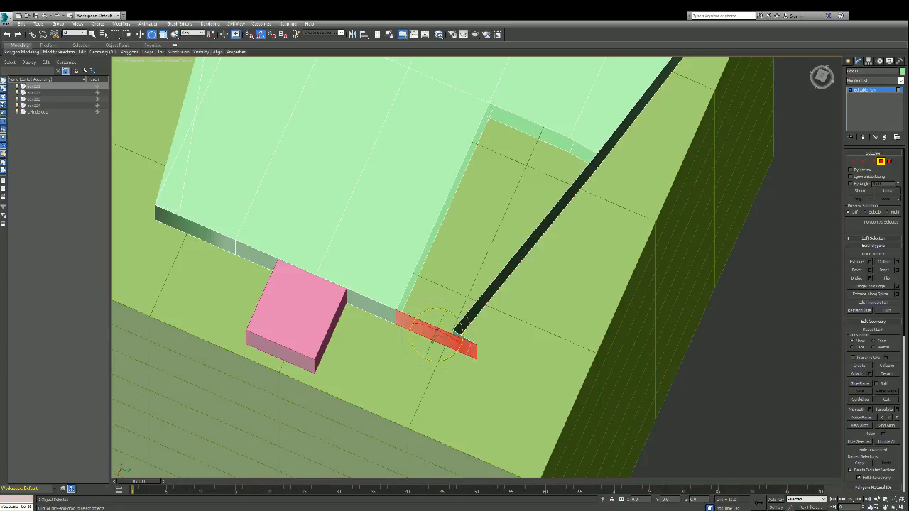
pyautogui.press('Delete')
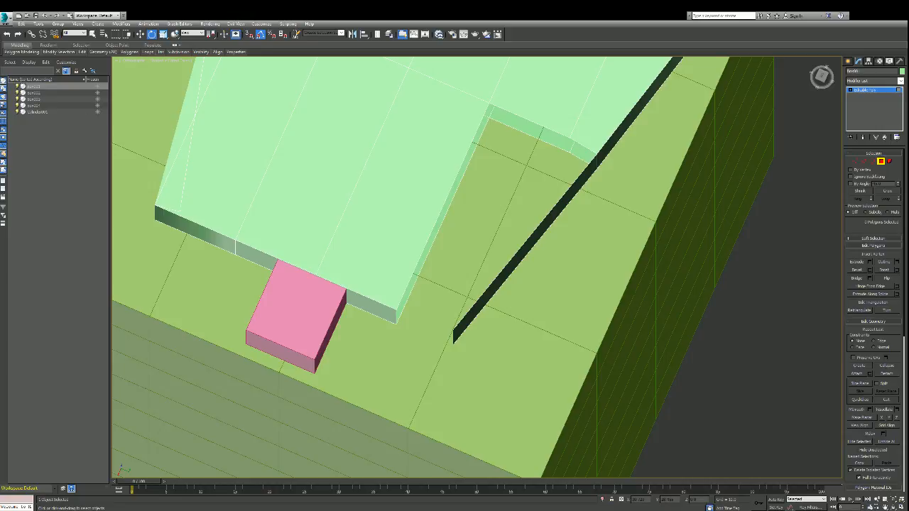
# - Try twice to bridge the end-face polygon beside the pink box to the loose side wall across the open corner, undoing each bridge
pyautogui.click(856, 278)
pyautogui.click(452, 333)
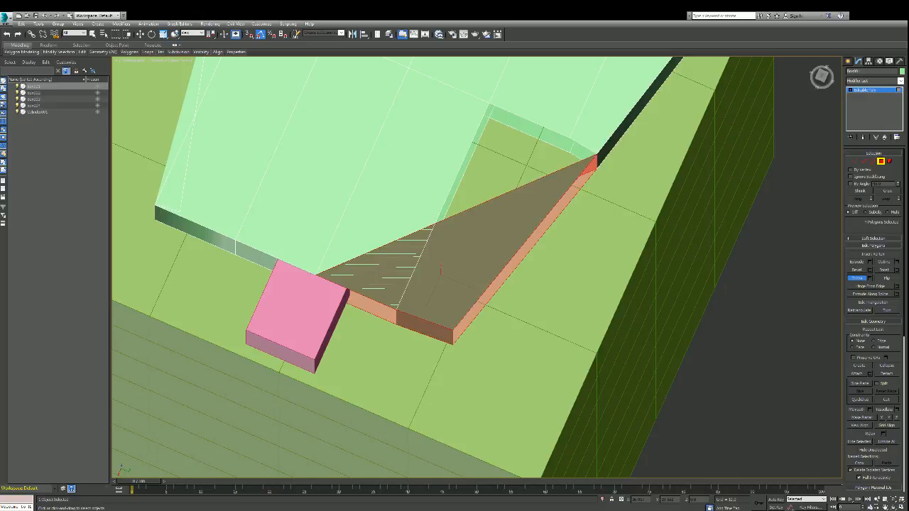
pyautogui.hotkey('ctrl', 'z')
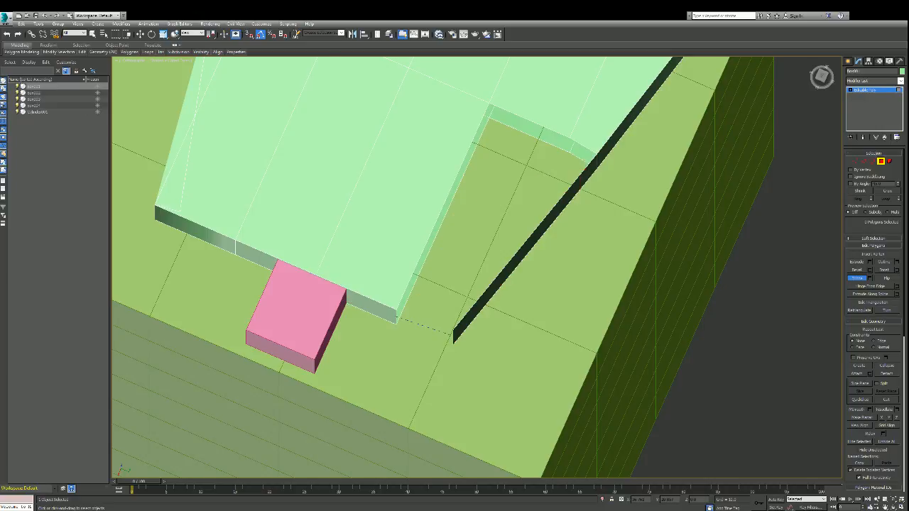
pyautogui.click(452, 334)
pyautogui.keyDown('alt'); pyautogui.moveTo(476, 267); pyautogui.dragTo(476, 267, button='middle'); pyautogui.keyUp('alt')
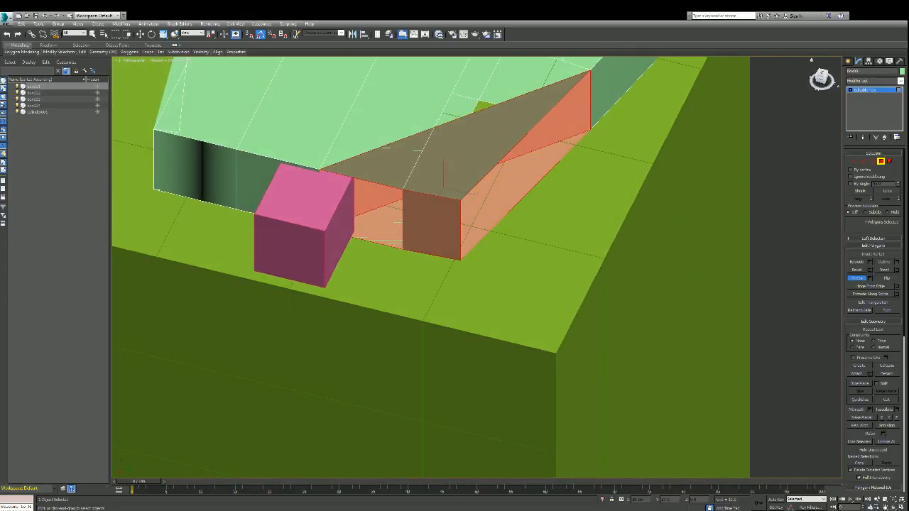
pyautogui.hotkey('ctrl', 'z')
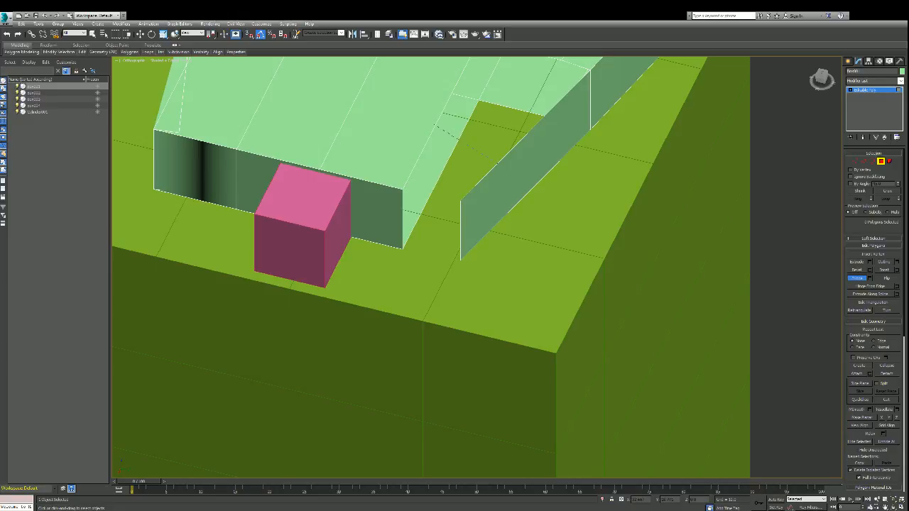
# - Redo the corner polygon bridge to inspect its shape from several angles, and undo it
pyautogui.hotkey('ctrl', 'y')
pyautogui.hotkey('ctrl', 'z')
pyautogui.keyDown('alt'); pyautogui.moveTo(476, 267); pyautogui.dragTo(476, 267, button='middle'); pyautogui.keyUp('alt')
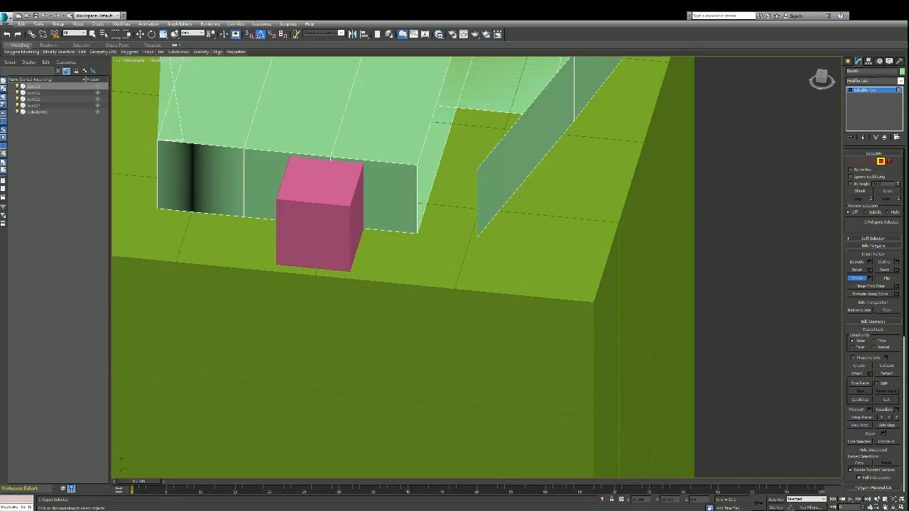
pyautogui.hotkey('ctrl', 'y')
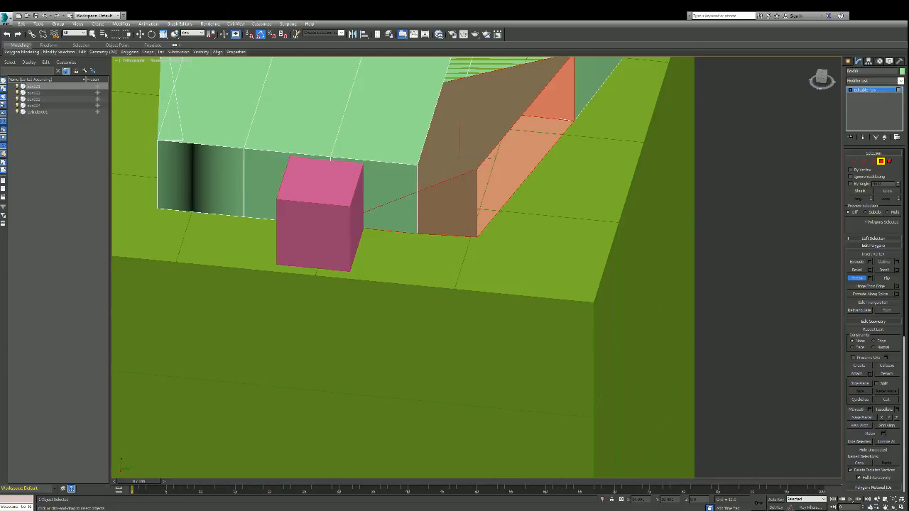
pyautogui.click(821, 76)
pyautogui.keyDown('alt'); pyautogui.moveTo(476, 267); pyautogui.dragTo(477, 266, button='middle'); pyautogui.keyUp('alt')
pyautogui.hotkey('ctrl', 'z')
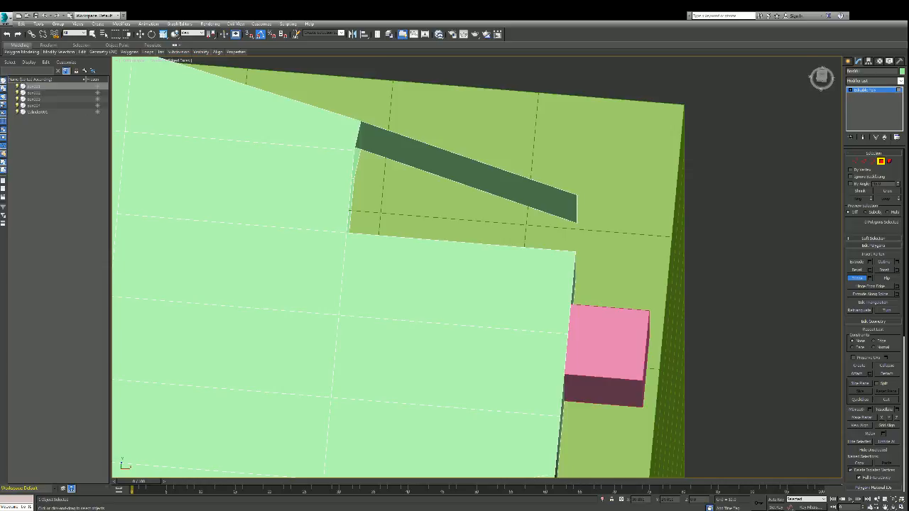
# - Try to bridge polygons at the inner edge of the slab's open corner, and remove the resulting bridge
pyautogui.keyDown('alt'); pyautogui.moveTo(477, 265); pyautogui.dragTo(476, 265, button='middle'); pyautogui.keyUp('alt')
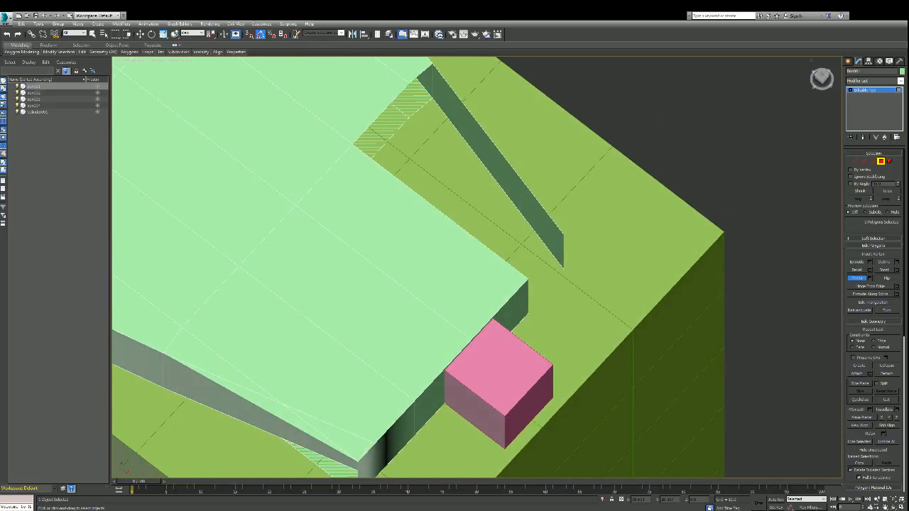
pyautogui.scroll(-5, 682, 126)
pyautogui.scroll(4, 598, 102)
pyautogui.scroll(-2, 718, 94)
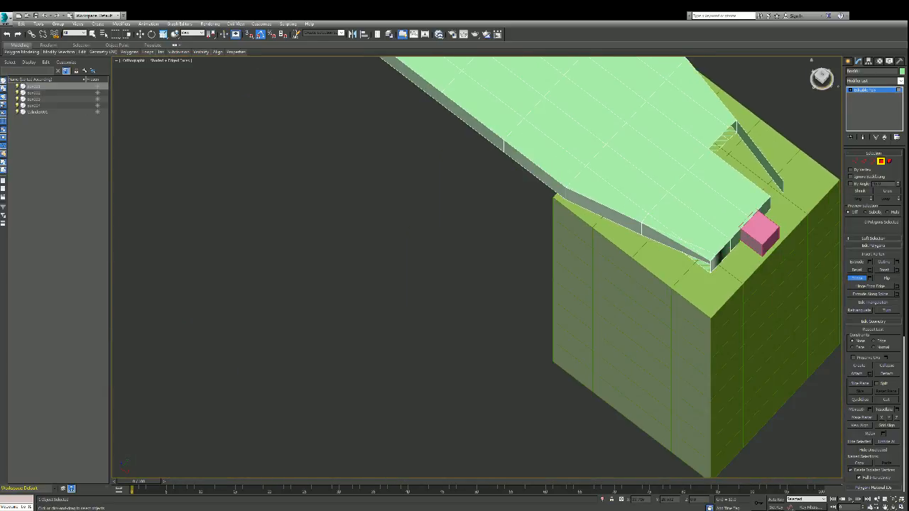
pyautogui.scroll(3, 826, 91)
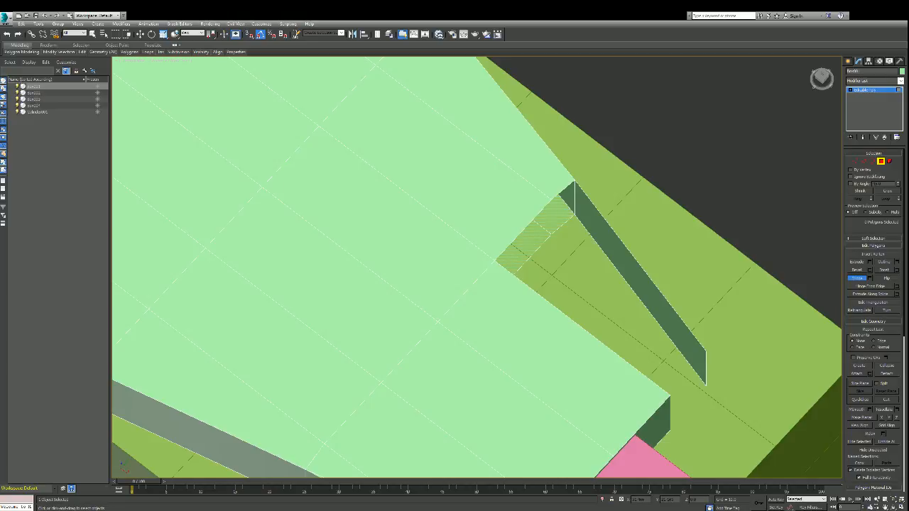
pyautogui.click(528, 223)
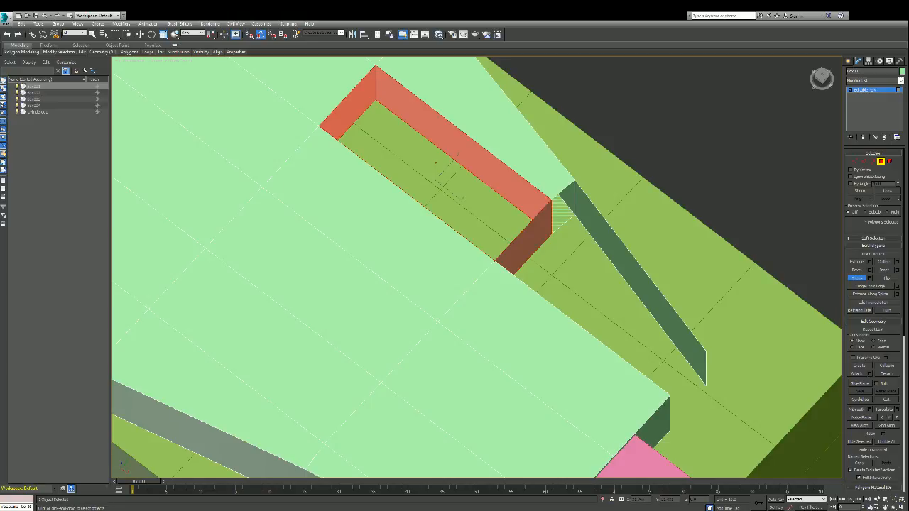
pyautogui.click(822, 77)
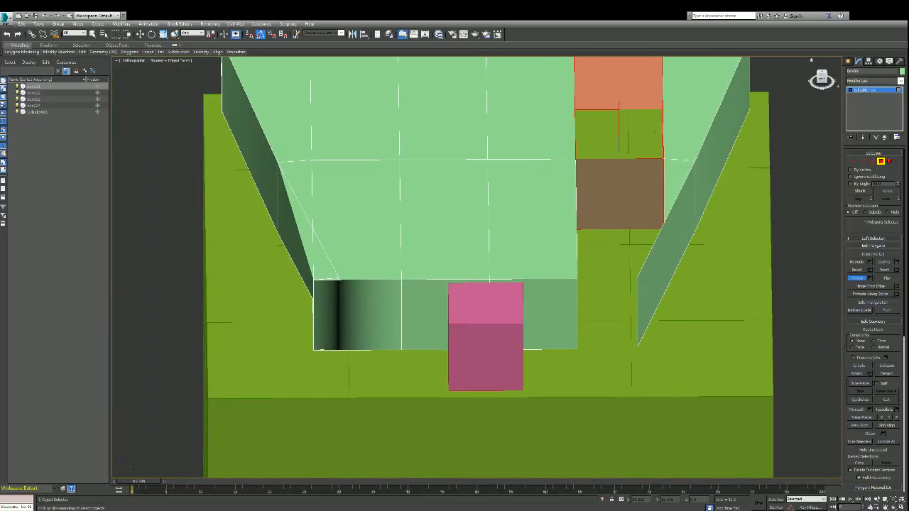
pyautogui.press('Delete')
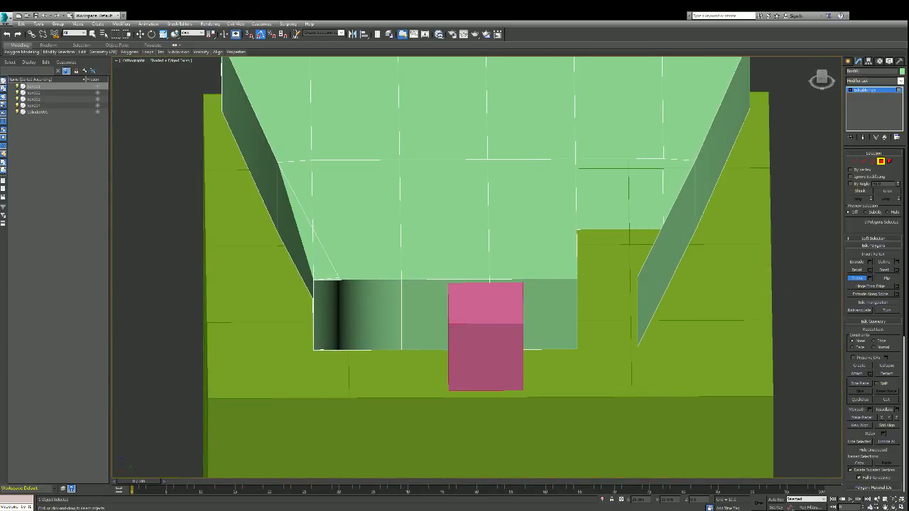
# - Bridge the vertical edge of the slab's end face to the vertical edge of the loose side wall
pyautogui.click(873, 161)
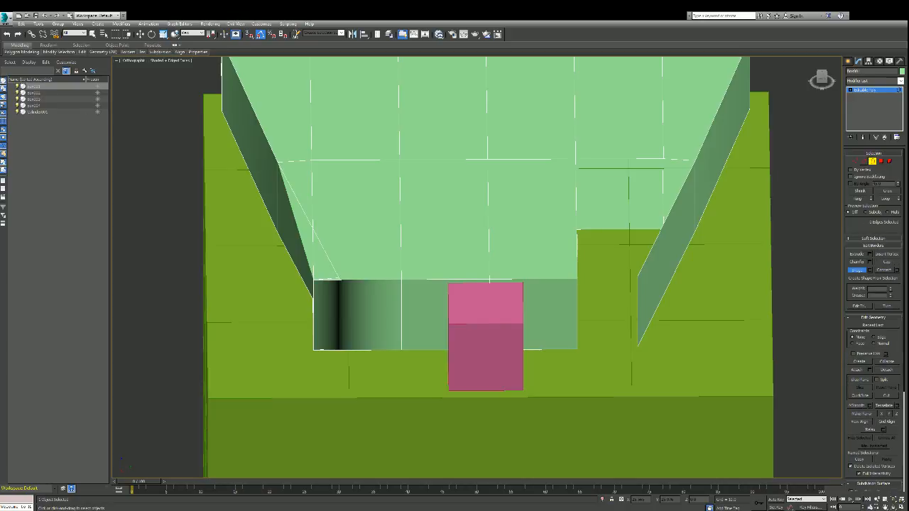
pyautogui.press('2')
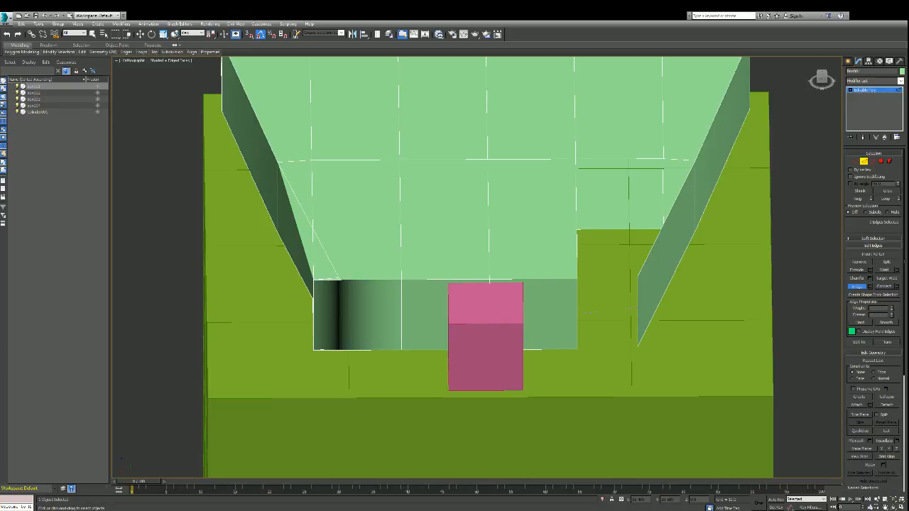
pyautogui.click(636, 312)
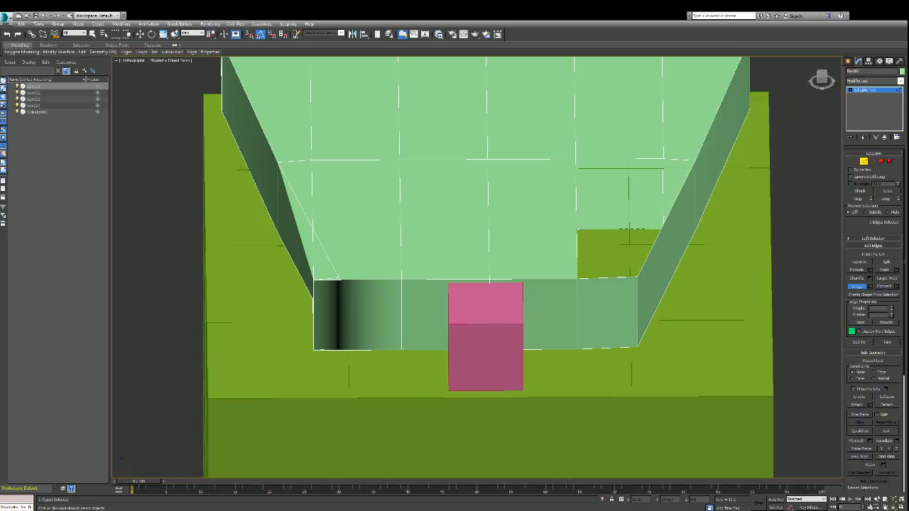
# - Try to bridge the slab's cut top edge to the side wall's top edge over the corner opening, and undo the bridge
pyautogui.click(628, 230)
pyautogui.keyDown('alt'); pyautogui.moveTo(618, 384); pyautogui.dragTo(589, 469, button='middle'); pyautogui.keyUp('alt')
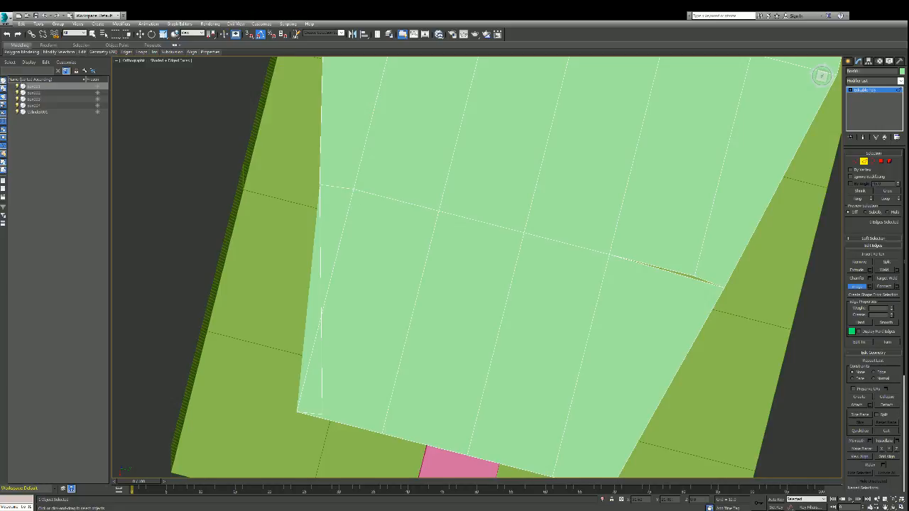
pyautogui.hotkey('ctrl', 'z')
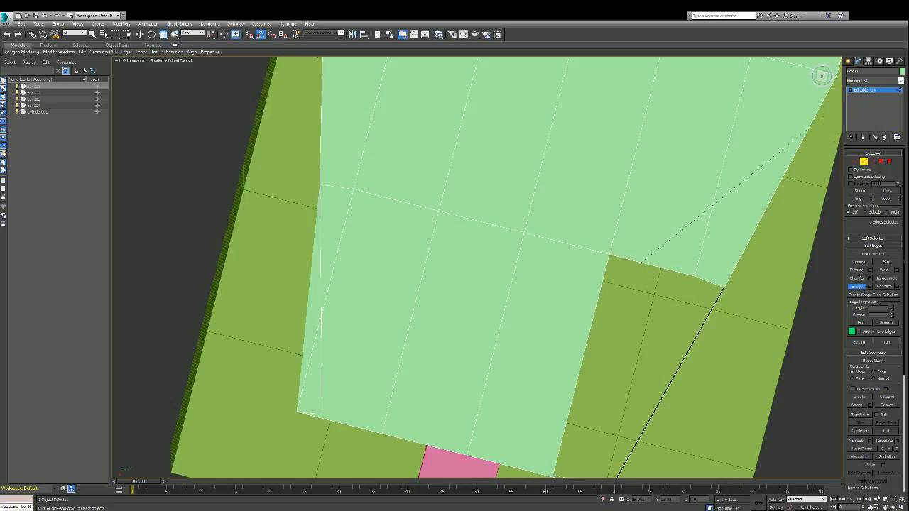
# - Try to bridge the back edge of the top opening to the side wall's upper edge, and inspect the corner
pyautogui.keyDown('alt'); pyautogui.moveTo(597, 447); pyautogui.dragTo(622, 374, button='middle'); pyautogui.keyUp('alt')
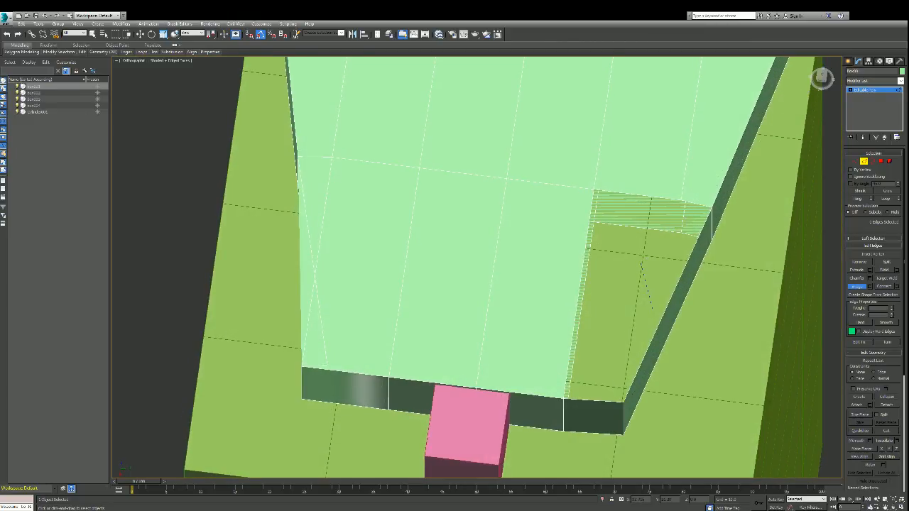
pyautogui.click(625, 193)
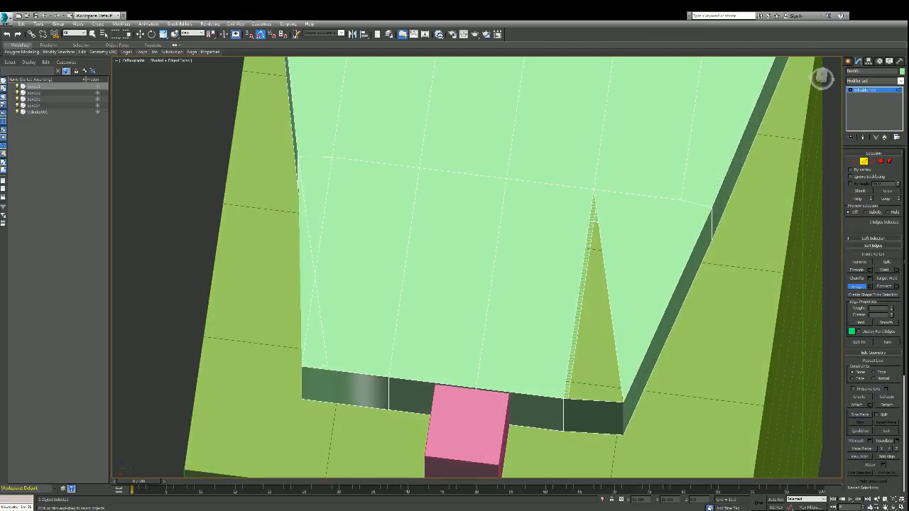
pyautogui.moveTo(821, 79)
pyautogui.mouseDown()
pyautogui.moveTo(829, 74)
pyautogui.moveTo(821, 78)
pyautogui.mouseUp()
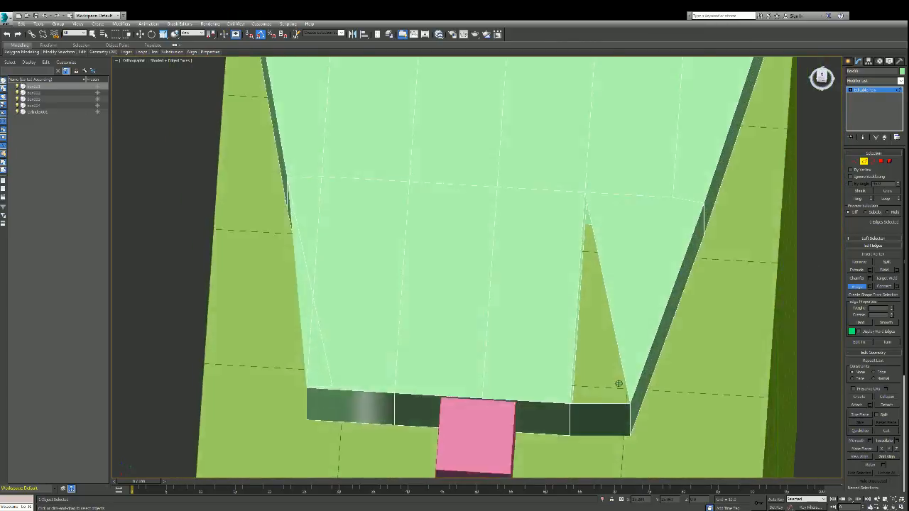
pyautogui.keyDown('alt'); pyautogui.moveTo(619, 383); pyautogui.dragTo(532, 328, button='middle'); pyautogui.keyUp('alt')
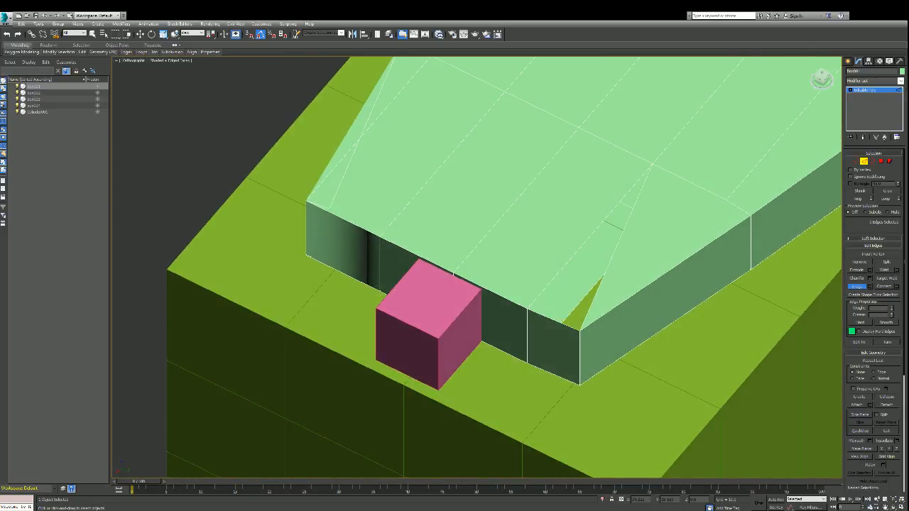
pyautogui.press('e')
pyautogui.keyDown('alt'); pyautogui.moveTo(554, 376); pyautogui.dragTo(639, 359, button='middle'); pyautogui.keyUp('alt')
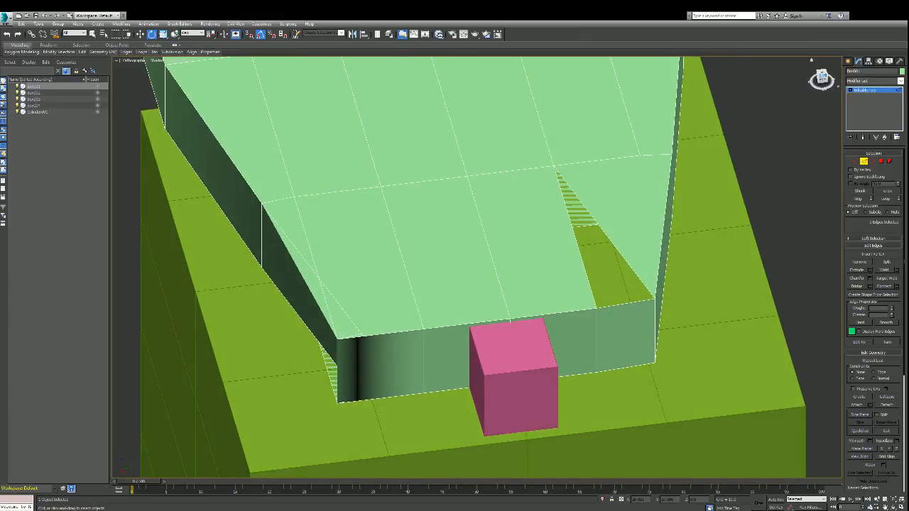
pyautogui.keyDown('alt'); pyautogui.moveTo(590, 380); pyautogui.dragTo(619, 383, button='middle'); pyautogui.keyUp('alt')
pyautogui.scroll(-10, 822, 79)
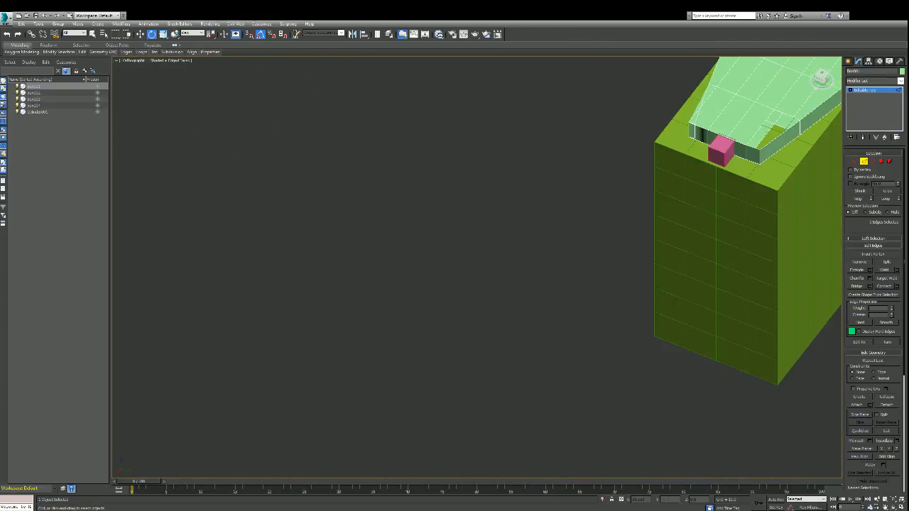
pyautogui.scroll(4, 818, 124)
pyautogui.scroll(2, 818, 123)
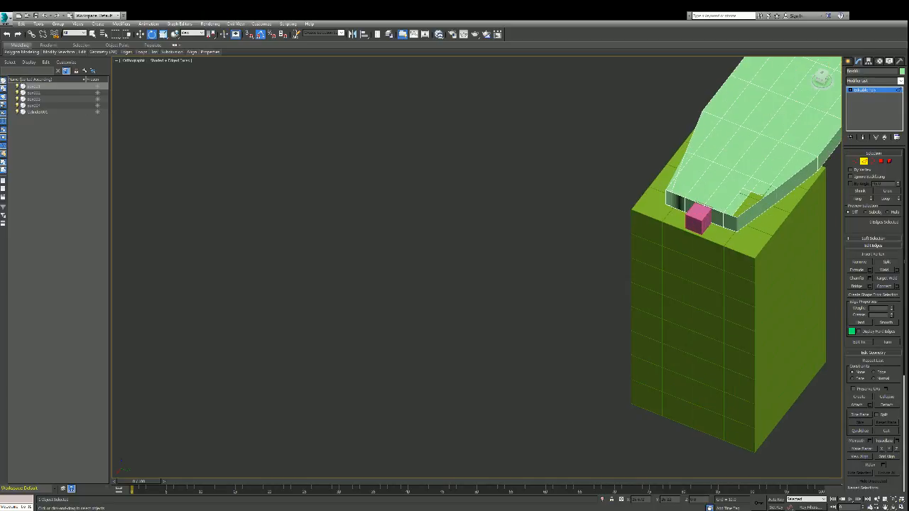
pyautogui.scroll(6, 827, 170)
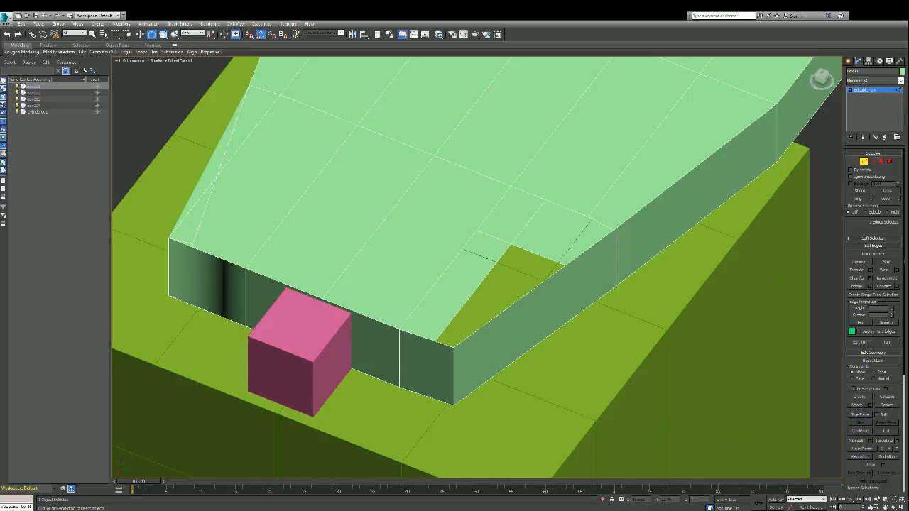
pyautogui.click(645, 144)
pyautogui.press('Delete')
pyautogui.hotkey('ctrl', 'z')
# - Bridge the short back edge of the corner opening to the top edge of the new end face, forming a strip along the side wall
pyautogui.click(140, 34)
pyautogui.click(455, 258)
pyautogui.click(857, 286)
pyautogui.click(596, 222)
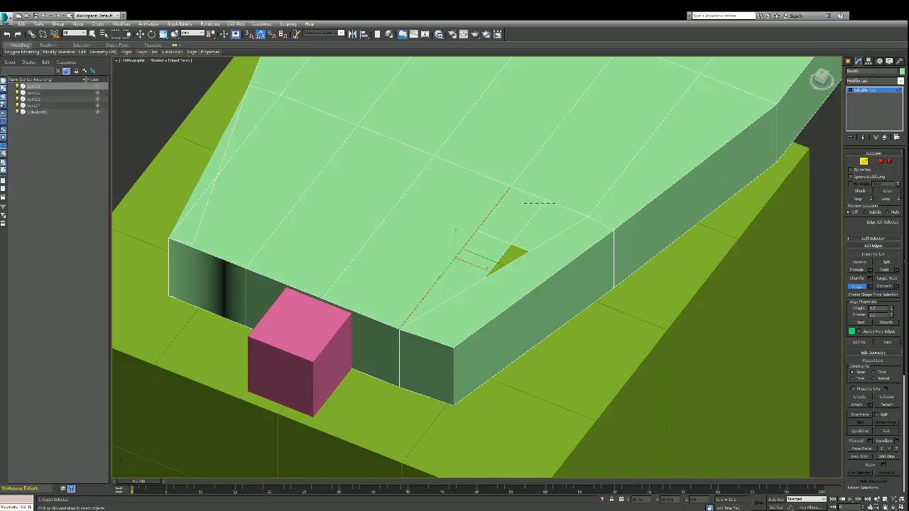
pyautogui.press('w')
pyautogui.keyDown('alt'); pyautogui.moveTo(486, 410); pyautogui.dragTo(486, 409, button='middle'); pyautogui.keyUp('alt')
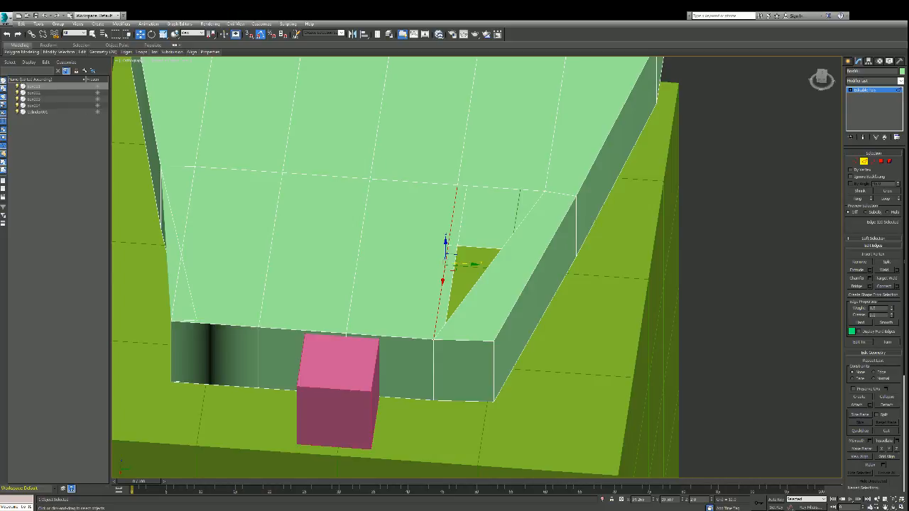
# - Move the large green box down away from the slab, and move the pink box outward from the slab's end
pyautogui.press('2')
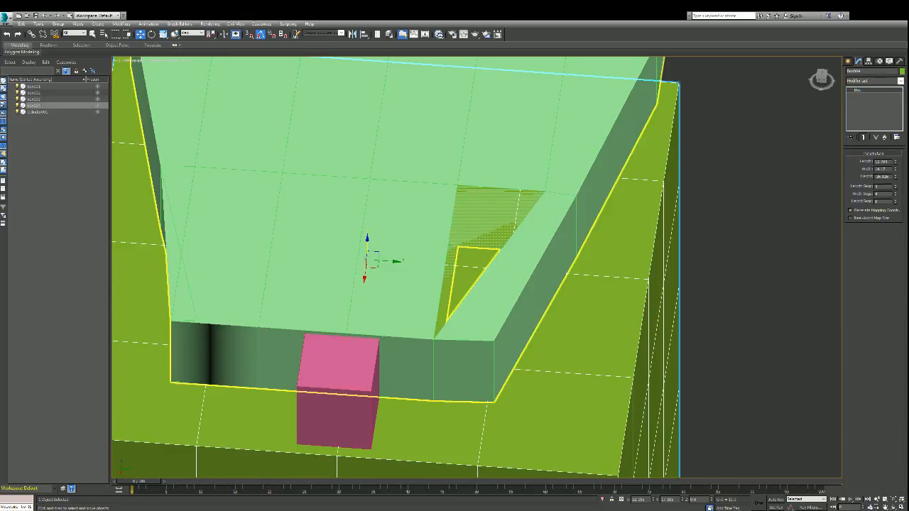
pyautogui.moveTo(365, 259); pyautogui.dragTo(368, 468)
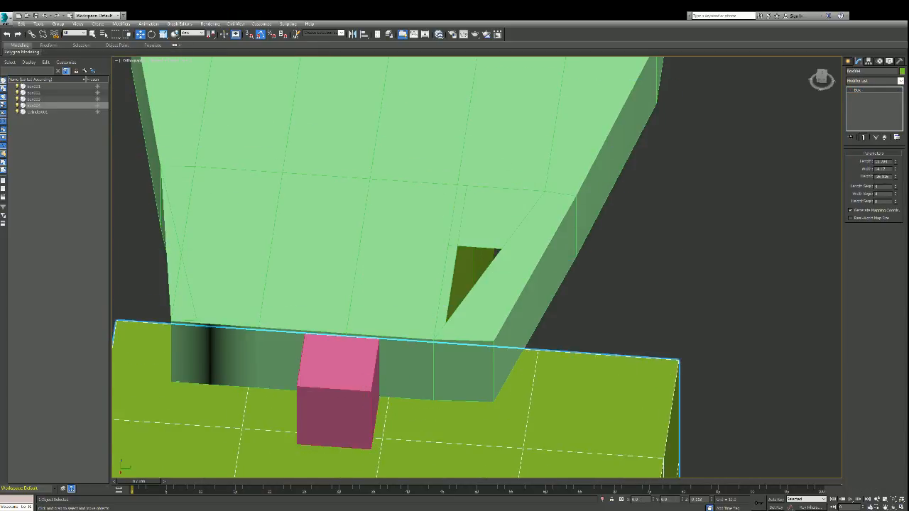
pyautogui.click(344, 401)
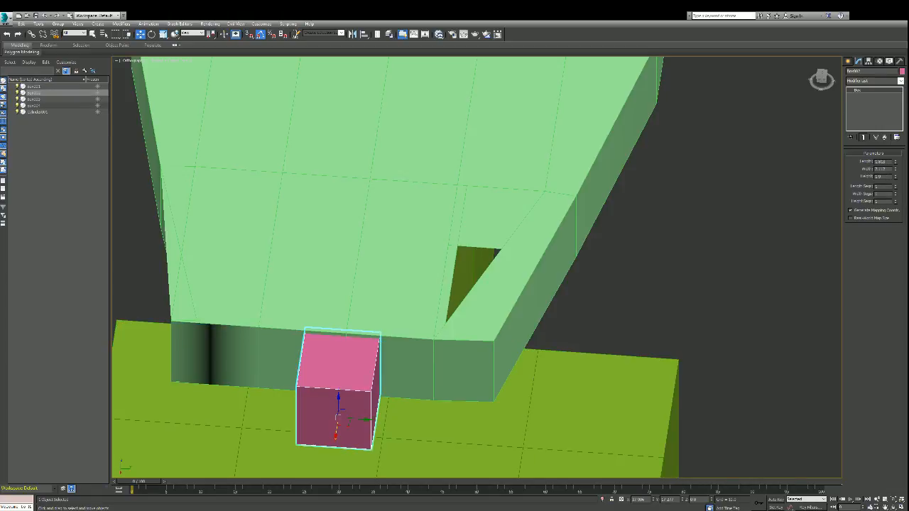
pyautogui.moveTo(344, 401); pyautogui.dragTo(334, 478)
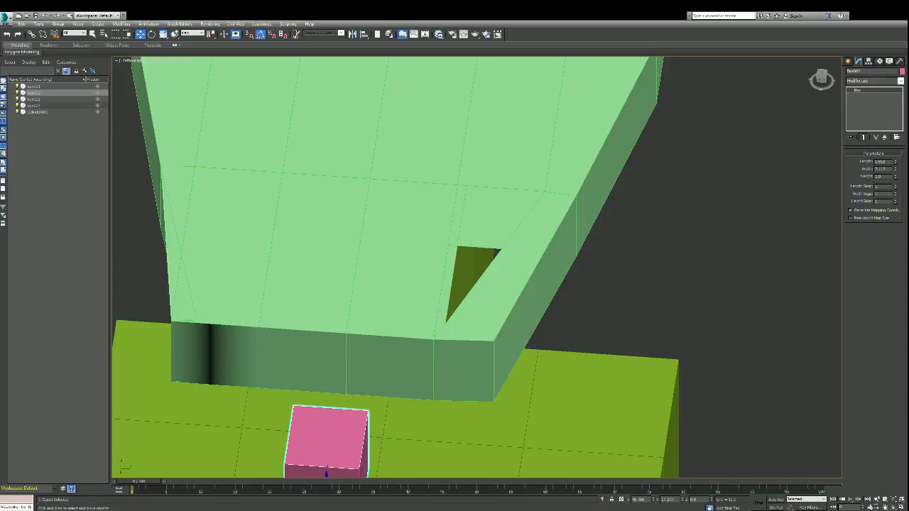
# - Delete the narrow top polygon running along the side wall over the green slab's corner opening
pyautogui.click(341, 355)
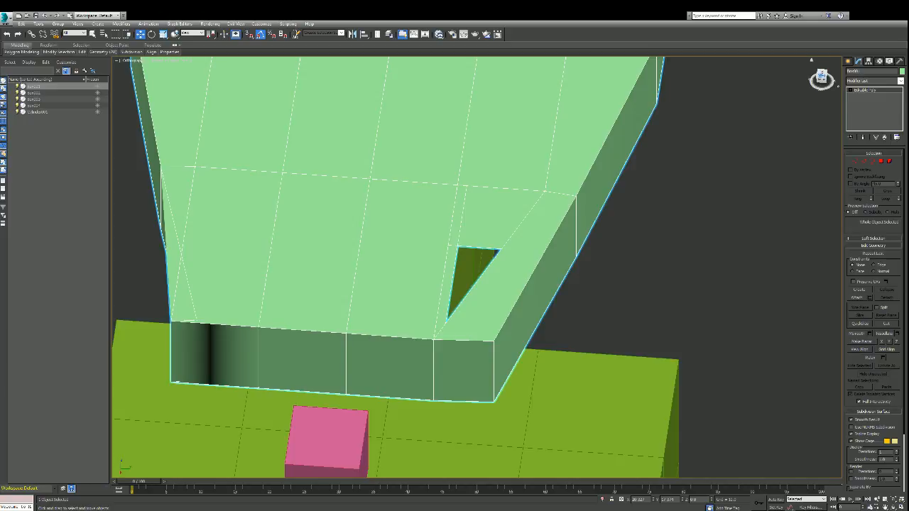
pyautogui.moveTo(822, 79); pyautogui.dragTo(812, 59)
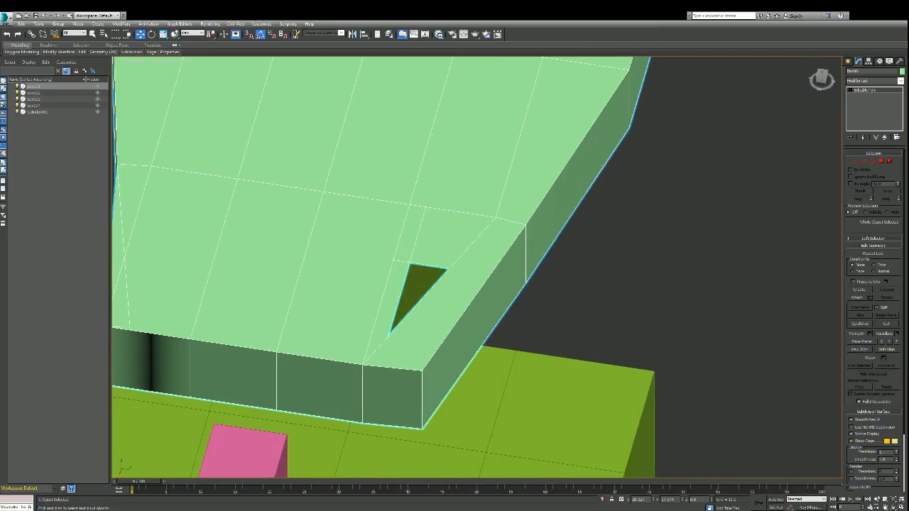
pyautogui.click(881, 161)
pyautogui.click(455, 295)
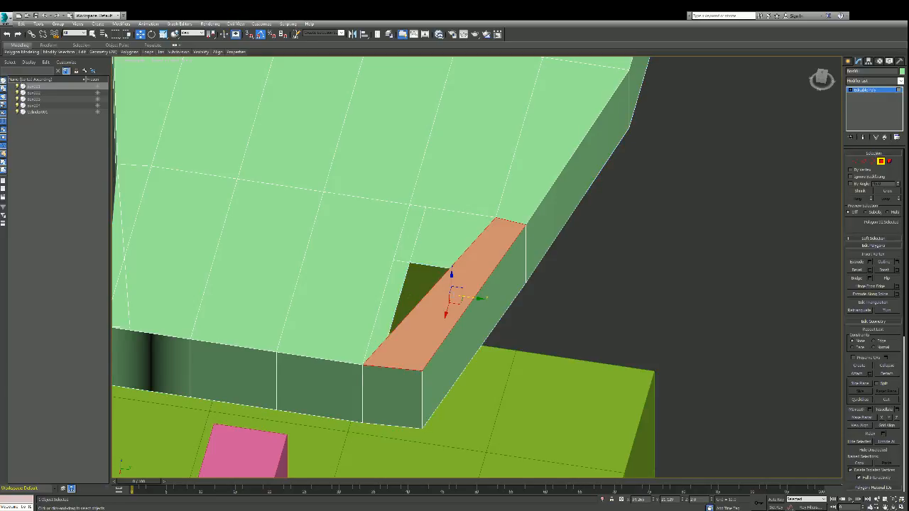
pyautogui.hotkey('ctrl', 'd')
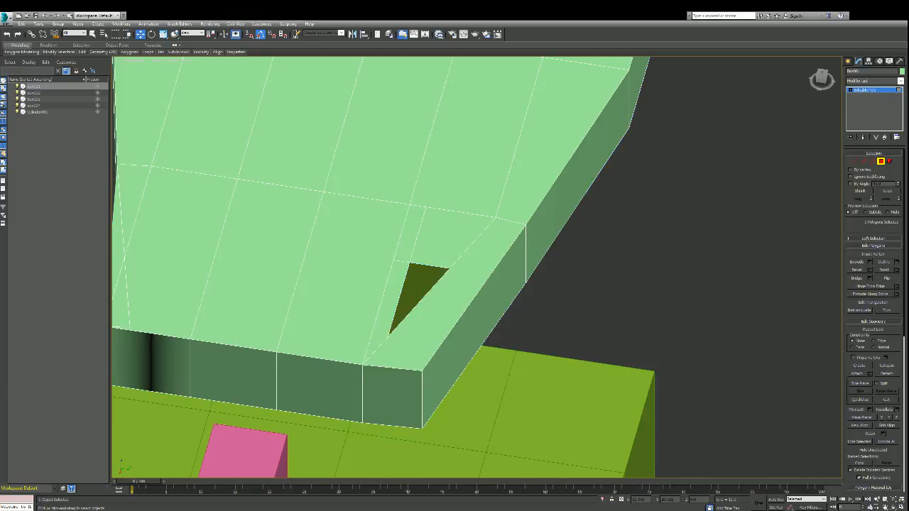
pyautogui.hotkey('ctrl', 'z')
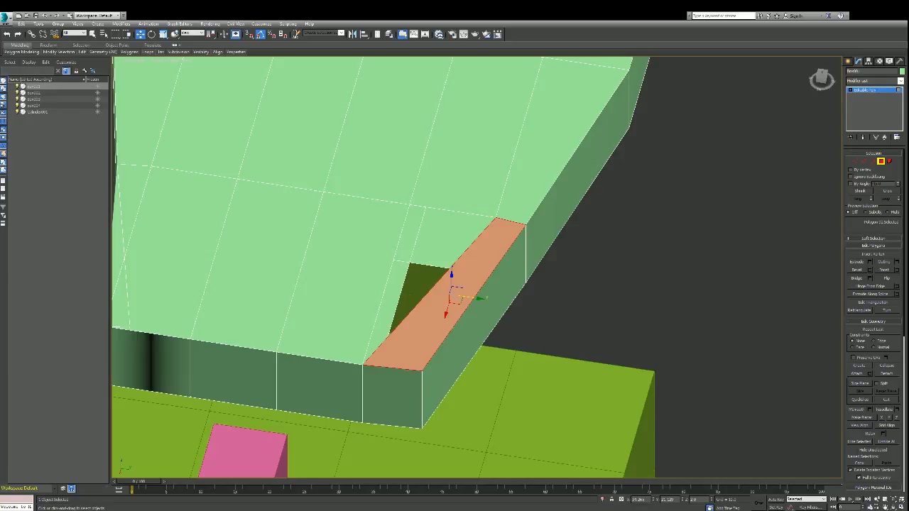
pyautogui.press('Delete')
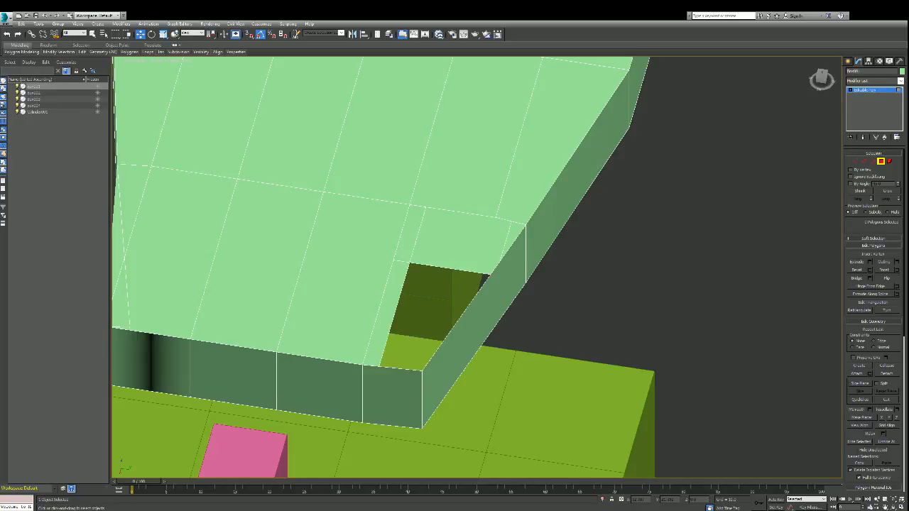
# - Bridge the corner opening's inner edge to the side wall's top edge, and remove the leftover inner edges
pyautogui.moveTo(821, 81)
pyautogui.mouseDown()
pyautogui.moveTo(846, 82)
pyautogui.moveTo(821, 81)
pyautogui.mouseUp()
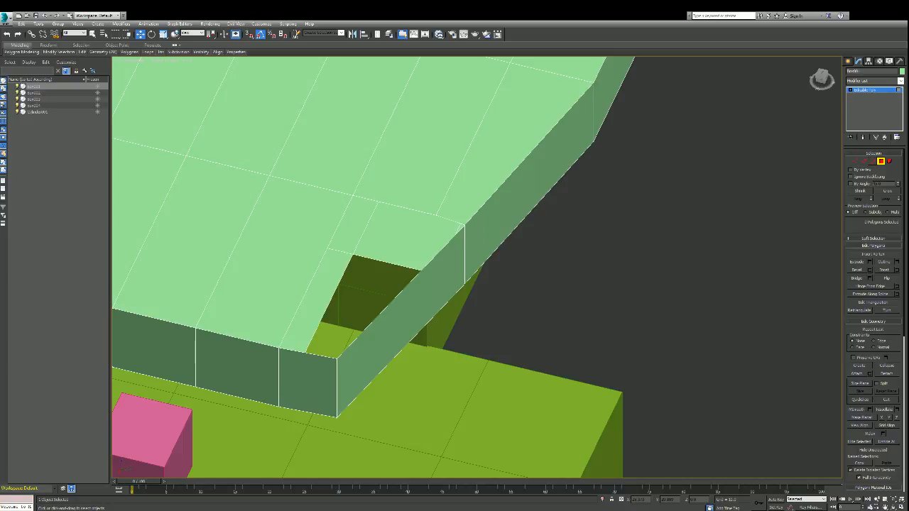
pyautogui.click(863, 161)
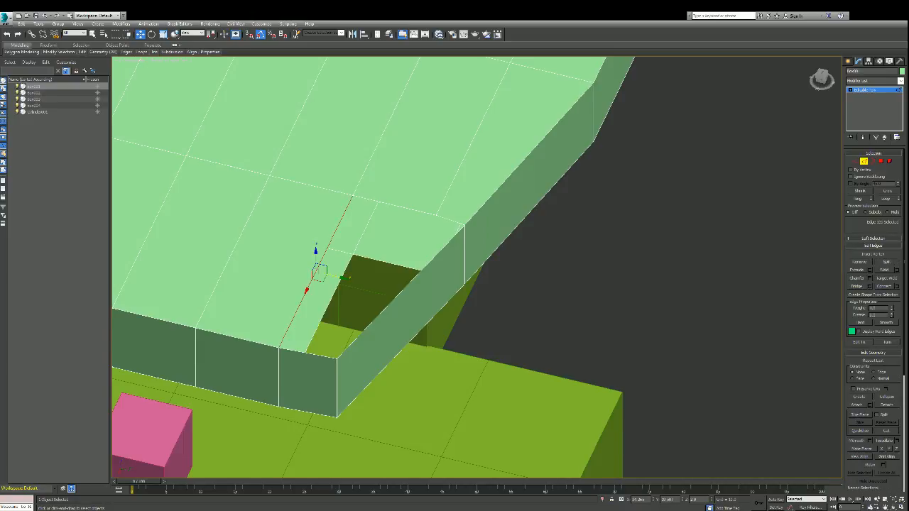
pyautogui.click(858, 286)
pyautogui.click(337, 295)
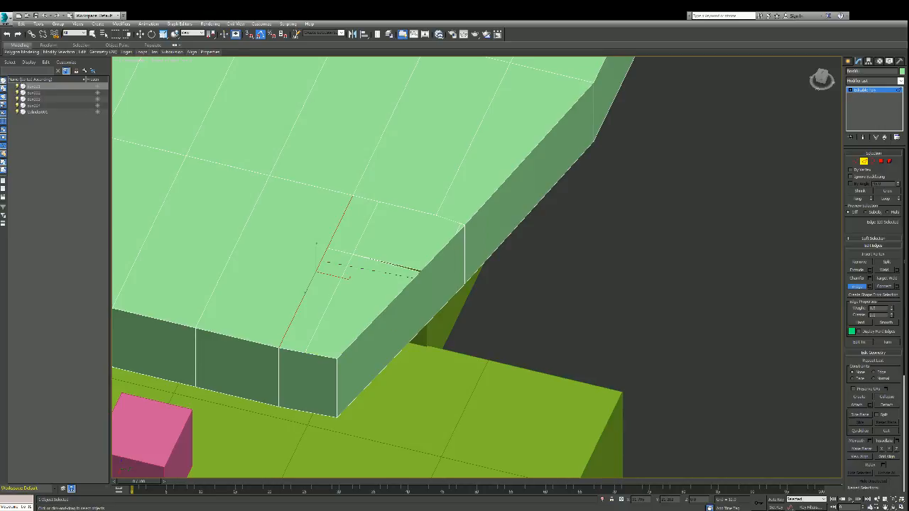
pyautogui.click(323, 261)
pyautogui.press('1')
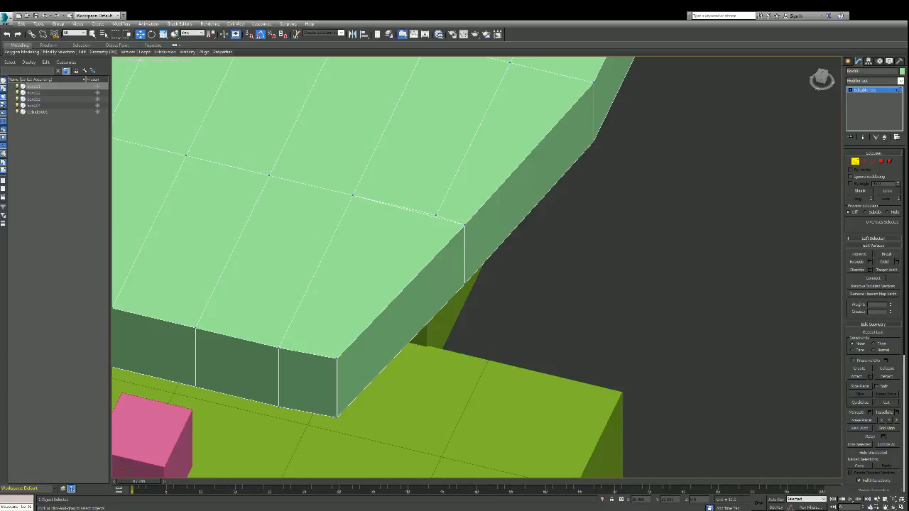
# - Target Weld the stray vertex on the slab's top onto the neighbouring vertex at the side wall's upper edge
pyautogui.scroll(5, 438, 216)
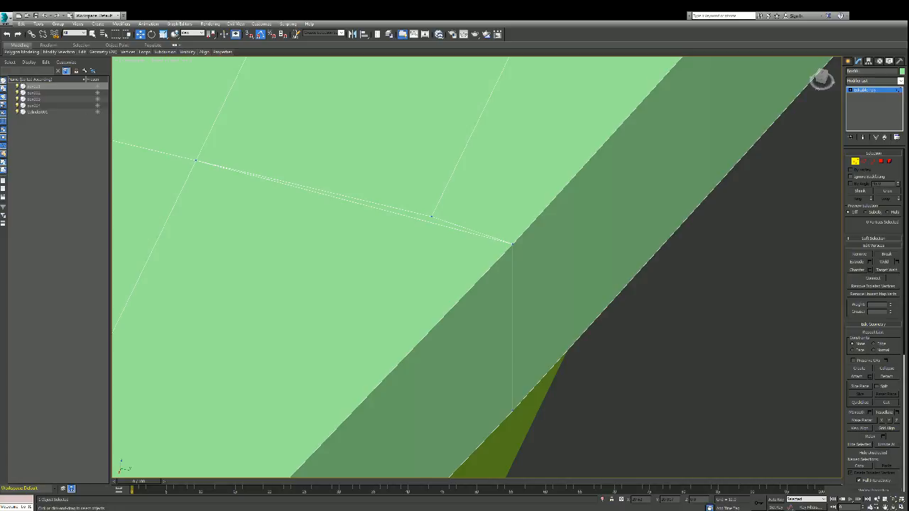
pyautogui.click(513, 243)
pyautogui.hotkey('ctrl', 'd')
pyautogui.click(431, 216)
pyautogui.hotkey('ctrl', 'shift', 'w')
pyautogui.click(512, 243)
# - Target Weld the matching stray vertex on the slab's underside onto the side wall's lower edge vertex
pyautogui.scroll(-5, 672, 214)
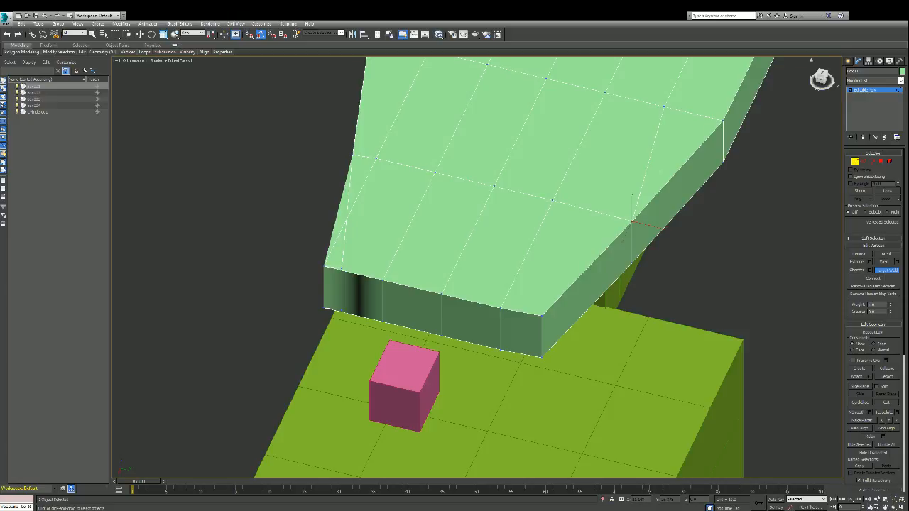
pyautogui.keyDown('alt'); pyautogui.moveTo(623, 228); pyautogui.dragTo(650, 128, button='middle'); pyautogui.keyUp('alt')
pyautogui.scroll(-3, 658, 88)
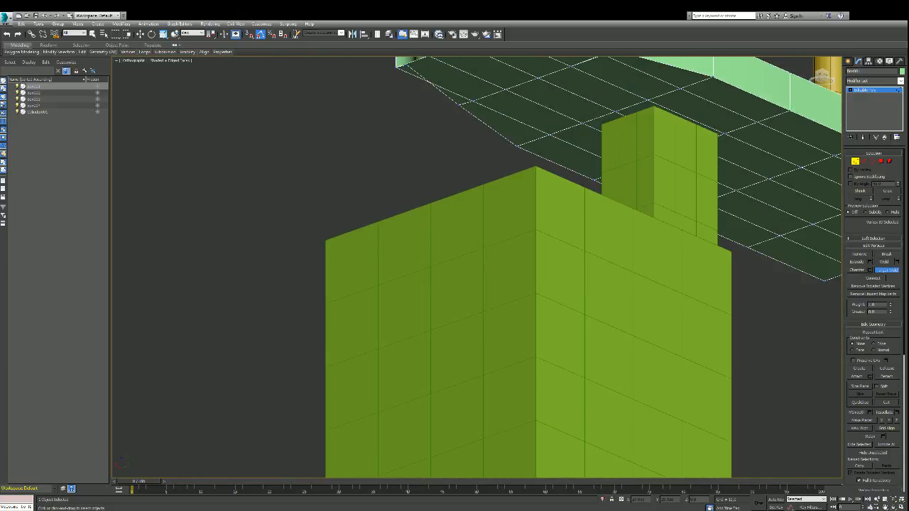
pyautogui.scroll(6, 625, 85)
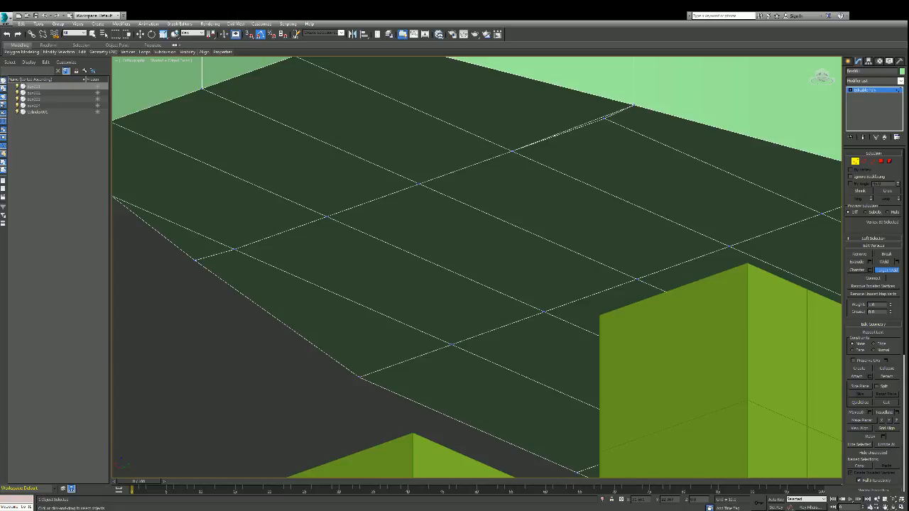
pyautogui.scroll(-4, 654, 82)
pyautogui.scroll(3, 653, 81)
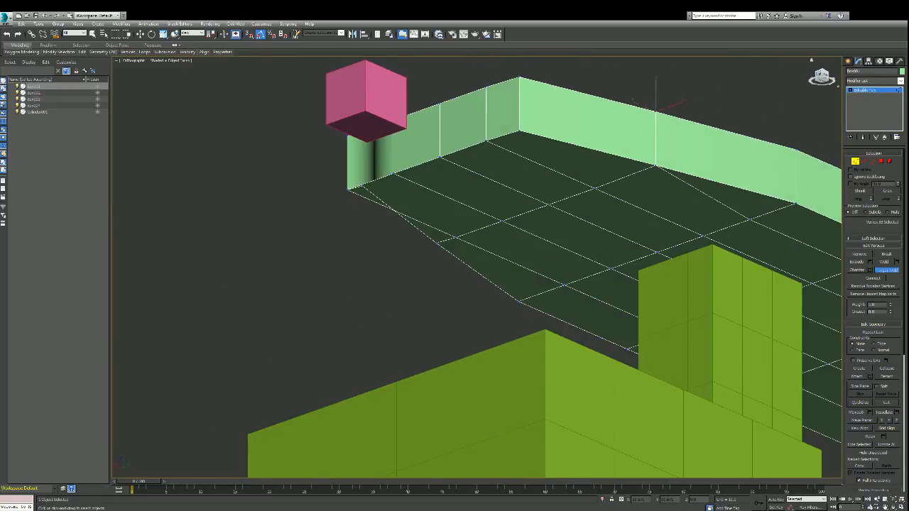
# - Delete the overlapping wedge polygon and the top polygons at the slab's opposite front corner
pyautogui.keyDown('alt'); pyautogui.moveTo(653, 82); pyautogui.dragTo(710, 363, button='middle'); pyautogui.keyUp('alt')
pyautogui.scroll(-5, 707, 153)
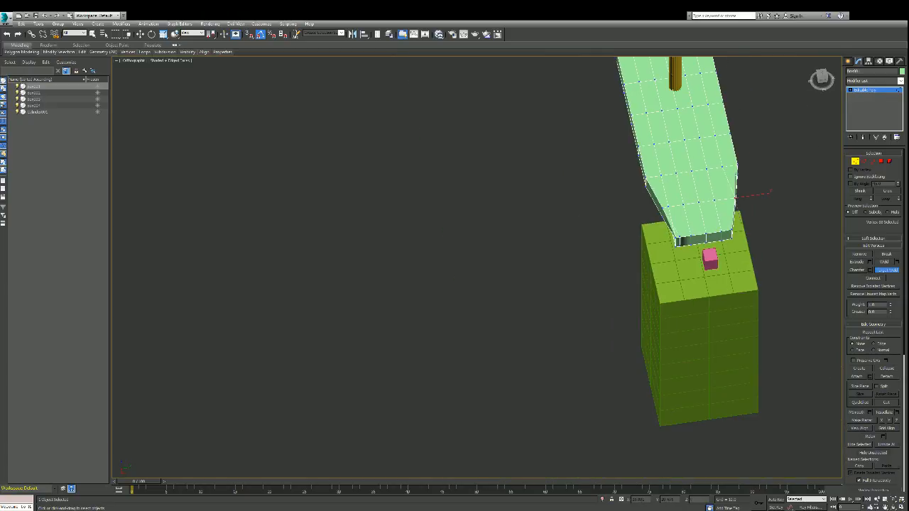
pyautogui.scroll(8, 683, 216)
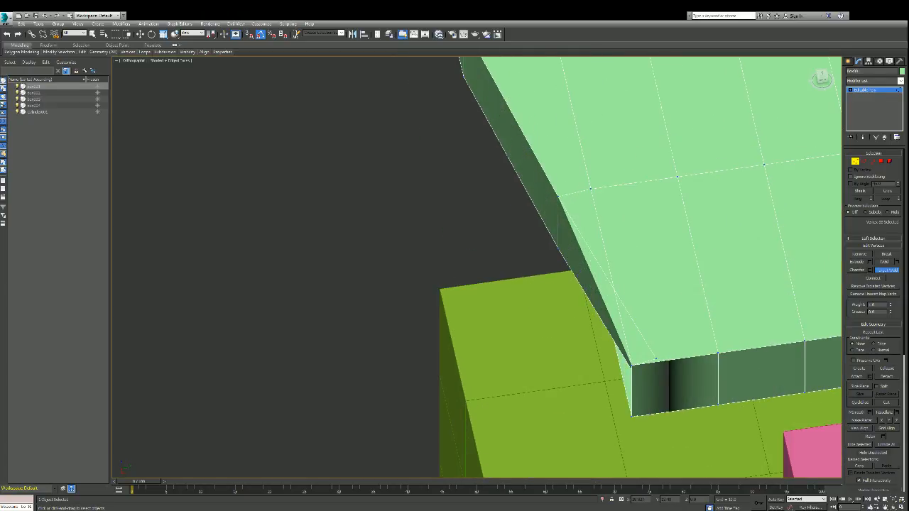
pyautogui.click(881, 161)
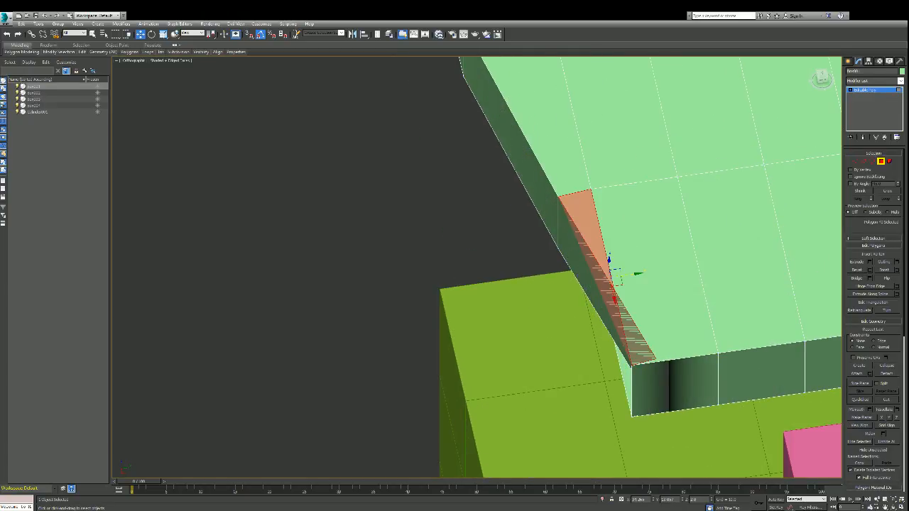
pyautogui.press('Delete')
pyautogui.click(657, 274)
pyautogui.press('Delete')
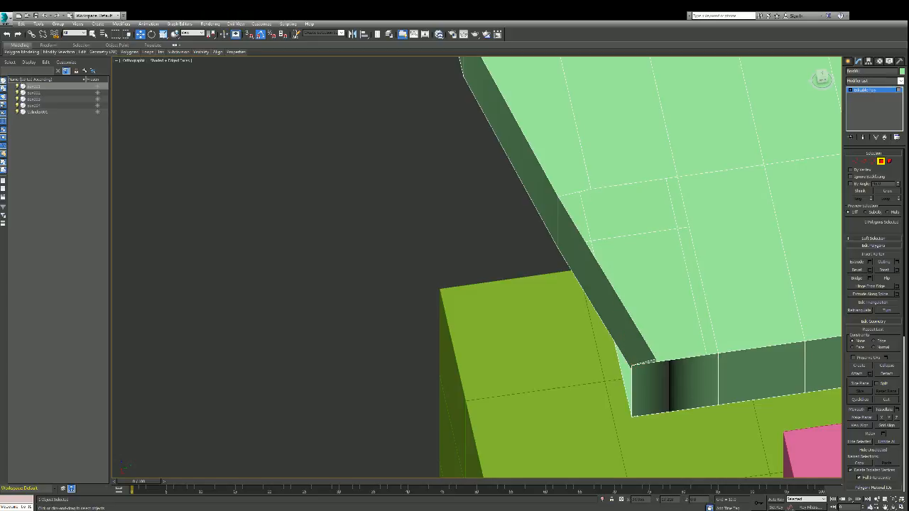
pyautogui.click(646, 299)
pyautogui.press('Delete')
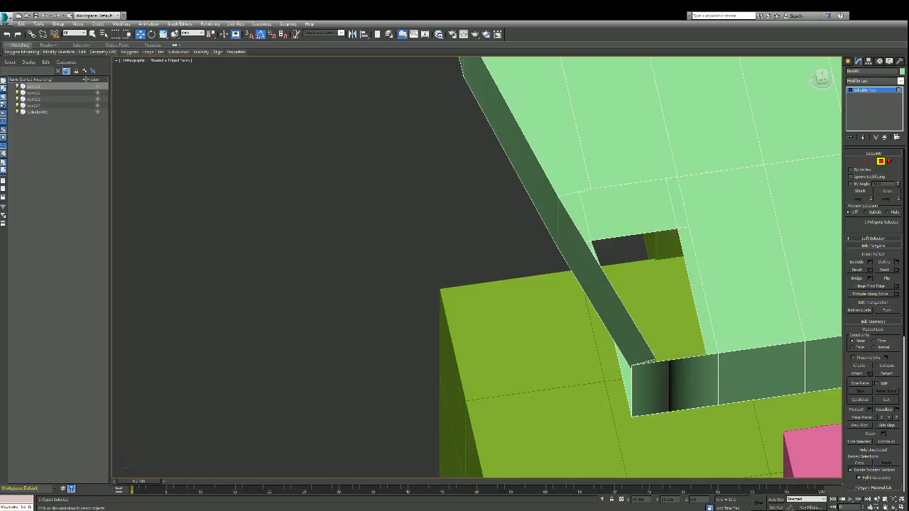
# - Delete the dark-shaded end face and the remaining small faces outside the side wall at the opposite corner
pyautogui.press('Delete')
pyautogui.press('Delete')
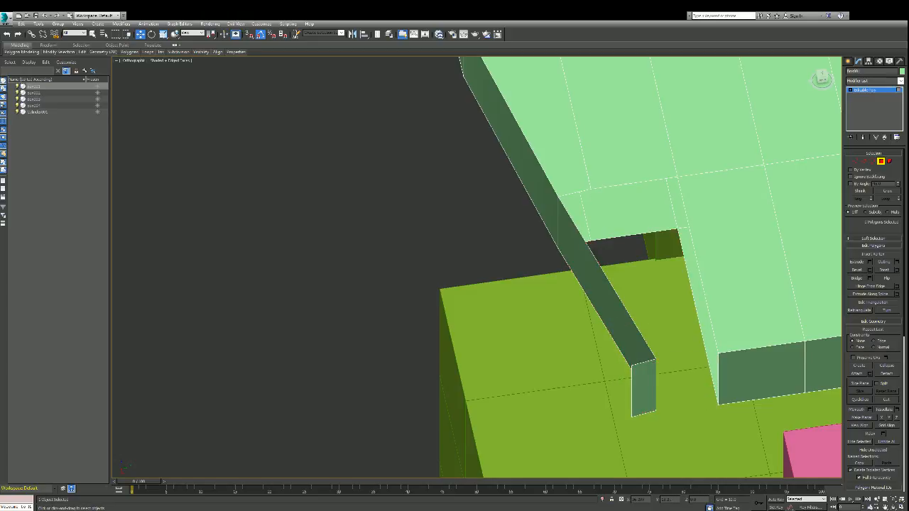
pyautogui.press('Delete')
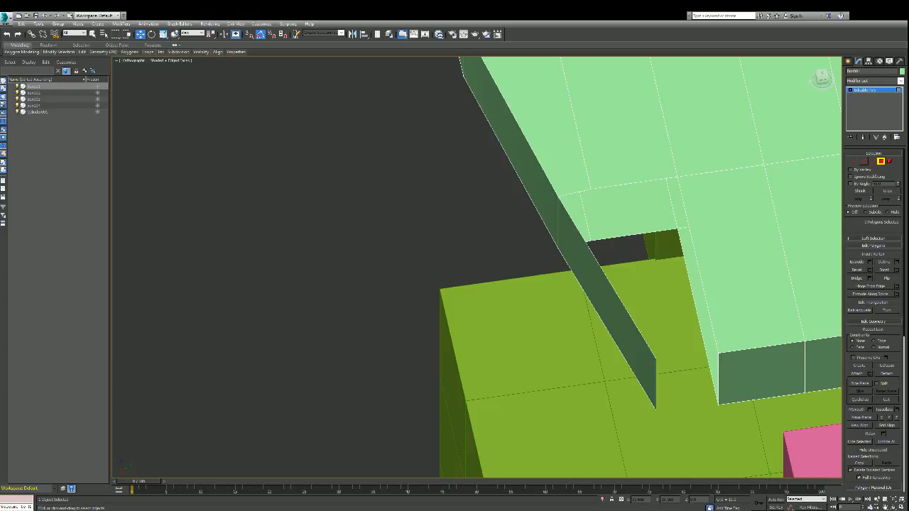
# - Bridge the end face to the side wall and close the top opening with Bridge, clearing the leftover inner edges
pyautogui.press('2')
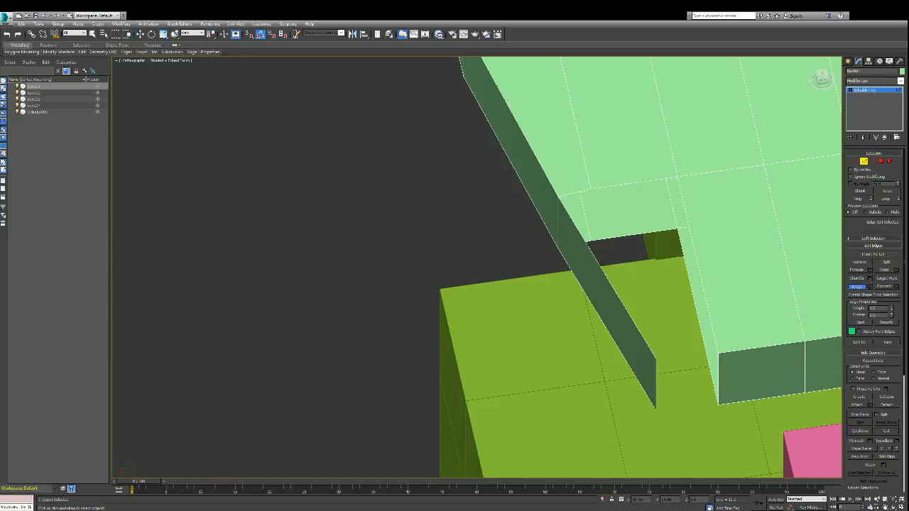
pyautogui.click(716, 375)
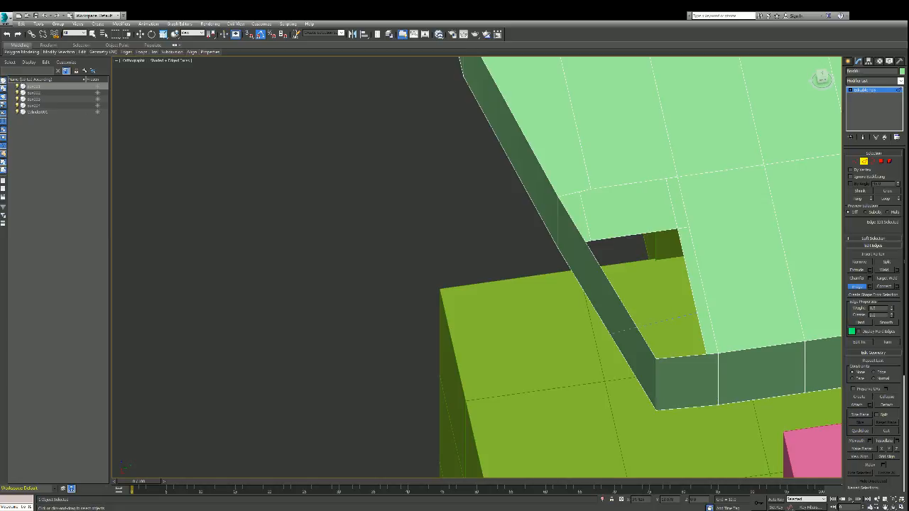
pyautogui.click(609, 281)
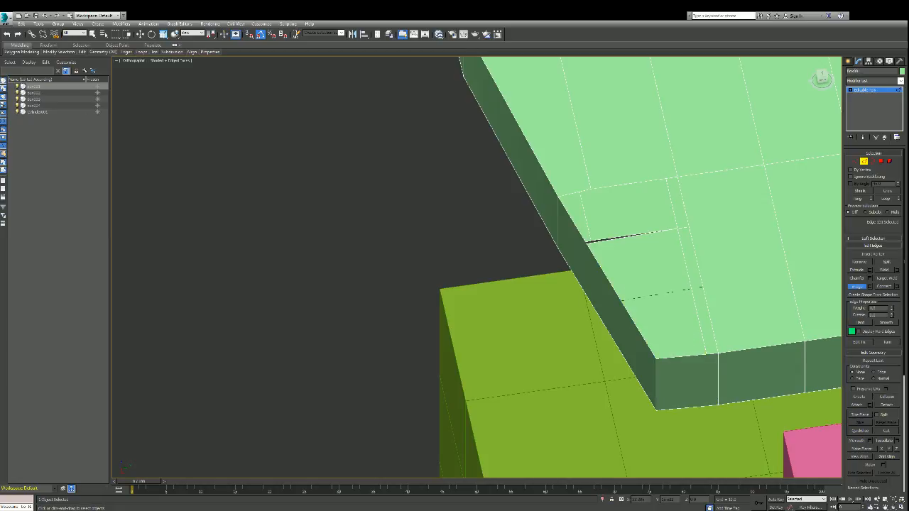
pyautogui.hotkey('ctrl', 'z')
pyautogui.hotkey('ctrl', 'z')
pyautogui.hotkey('ctrl', 'z')
pyautogui.hotkey('ctrl', 'z')
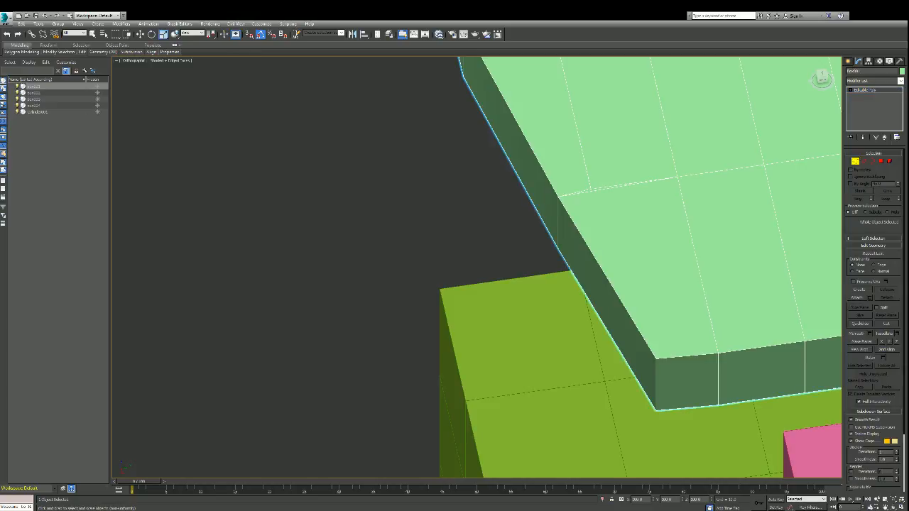
# - Target Weld the stray top vertex beside the rebuilt corner onto the side wall's upper edge vertex
pyautogui.press('1')
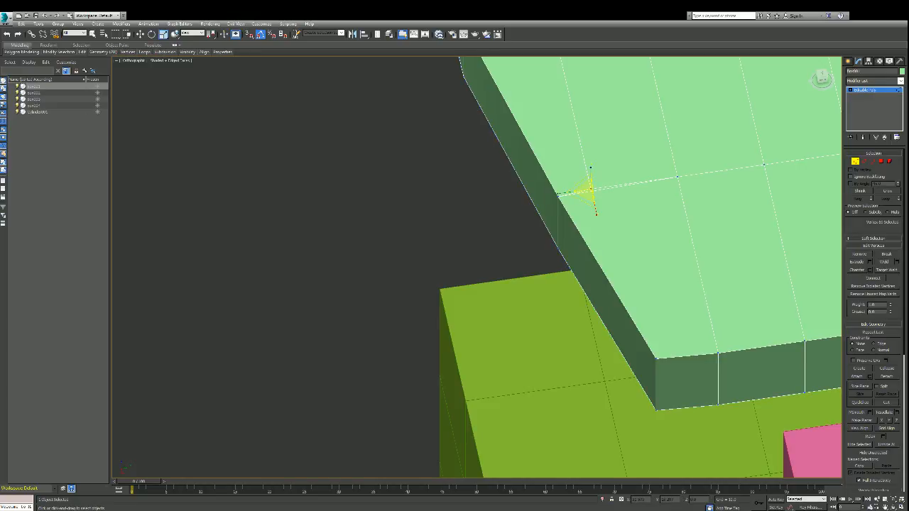
pyautogui.press('e')
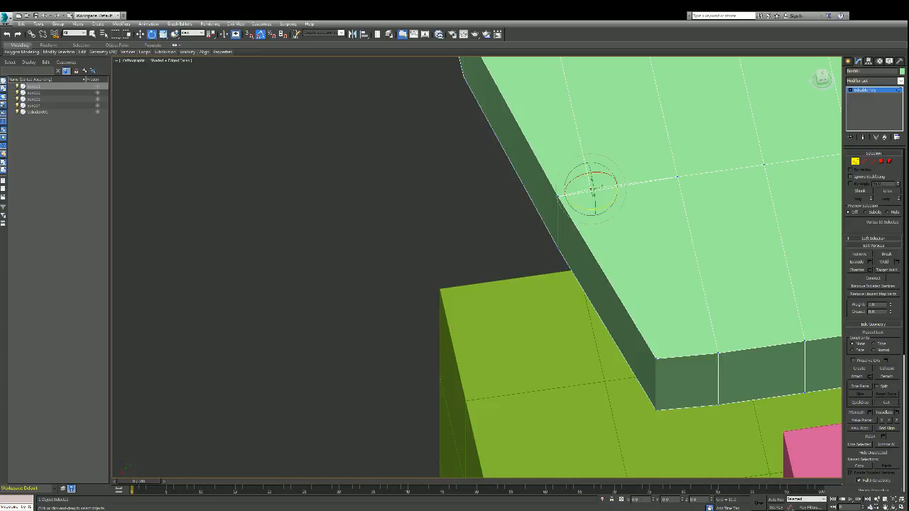
pyautogui.press('q')
pyautogui.press('w')
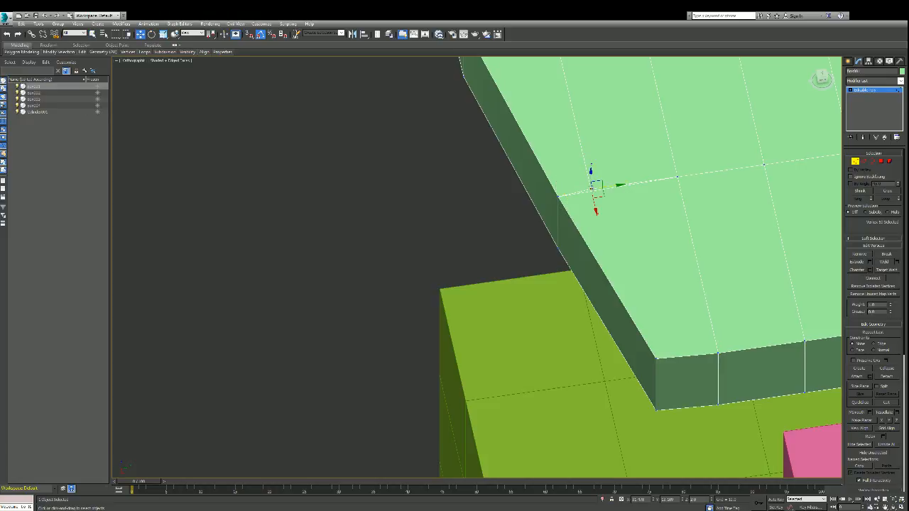
pyautogui.click(886, 270)
pyautogui.click(591, 188)
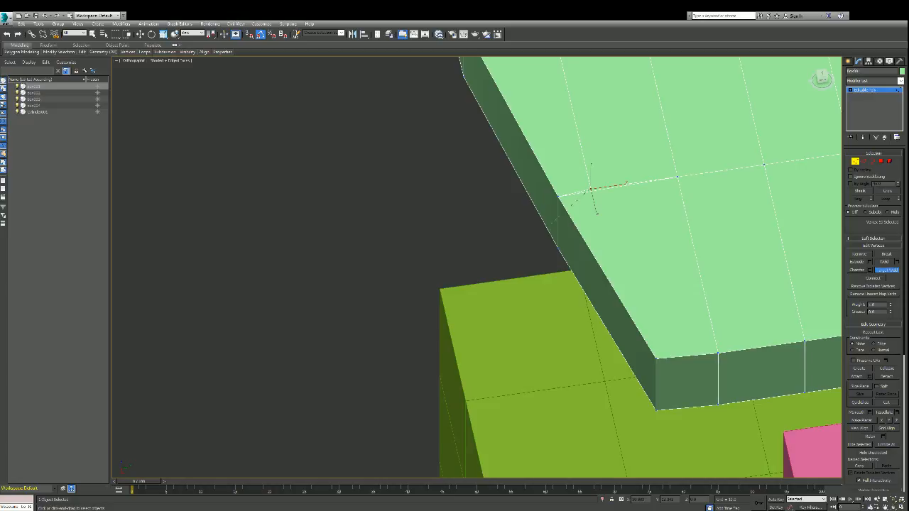
pyautogui.click(558, 195)
# - Target Weld the stray underside vertex beside the rebuilt corner onto the side wall's lower edge vertex
pyautogui.keyDown('alt'); pyautogui.moveTo(825, 131); pyautogui.dragTo(826, 133, button='middle'); pyautogui.keyUp('alt')
pyautogui.scroll(-10, 825, 133)
pyautogui.scroll(3, 830, 78)
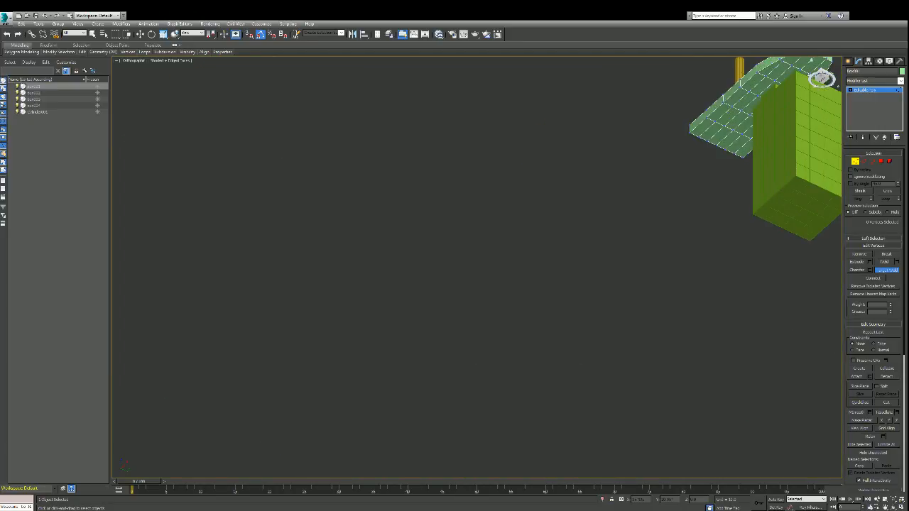
pyautogui.scroll(-4, 828, 80)
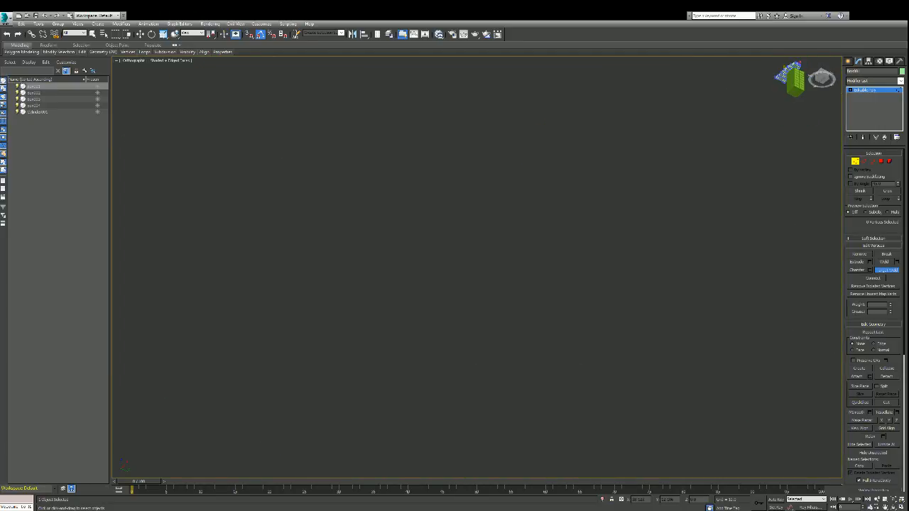
pyautogui.scroll(8, 828, 80)
pyautogui.scroll(3, 828, 80)
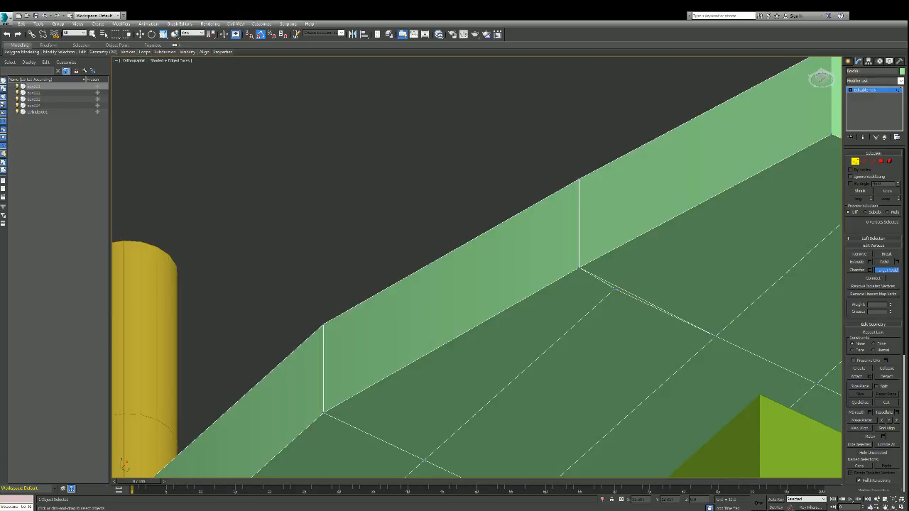
pyautogui.click(615, 289)
pyautogui.click(578, 268)
pyautogui.press('w')
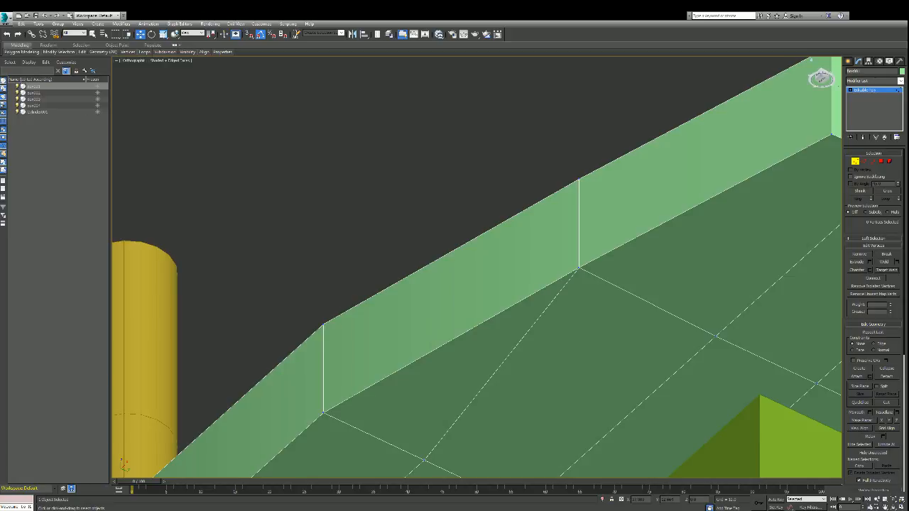
pyautogui.moveTo(821, 78); pyautogui.dragTo(825, 189)
pyautogui.scroll(-6, 812, 59)
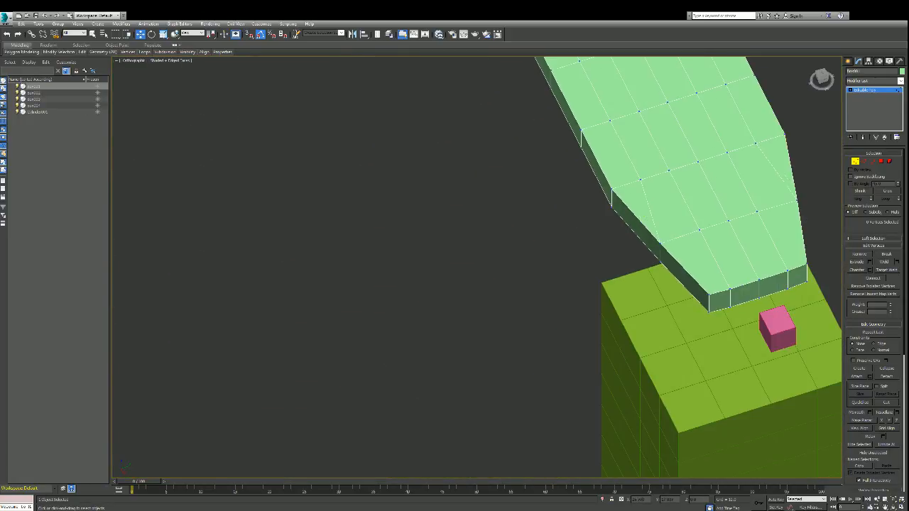
# - Select the side wall face beside the slab's front end and move it inward to narrow the tapered tip
pyautogui.moveTo(821, 78); pyautogui.dragTo(699, 50)
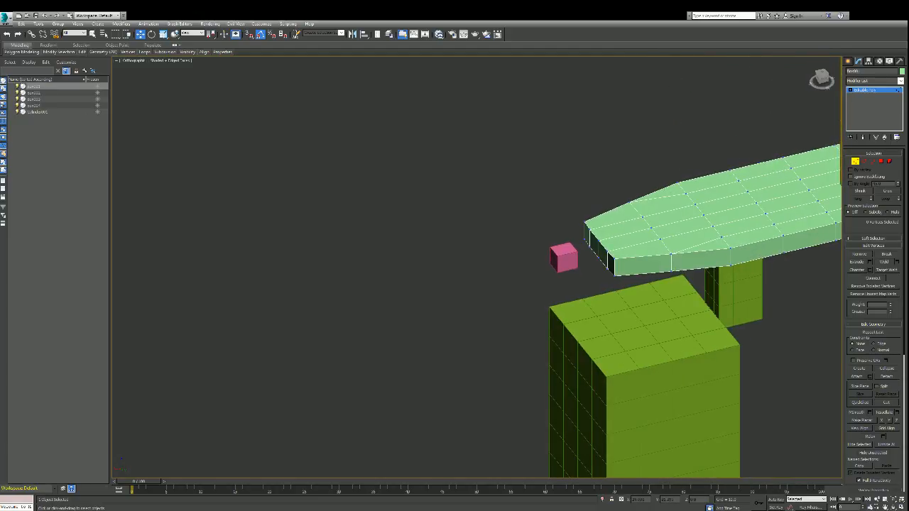
pyautogui.scroll(6, 710, 256)
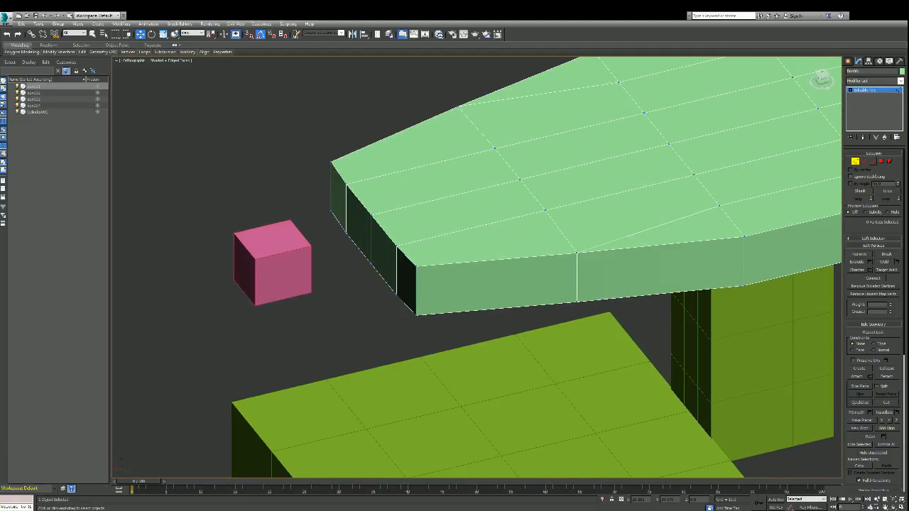
pyautogui.click(864, 161)
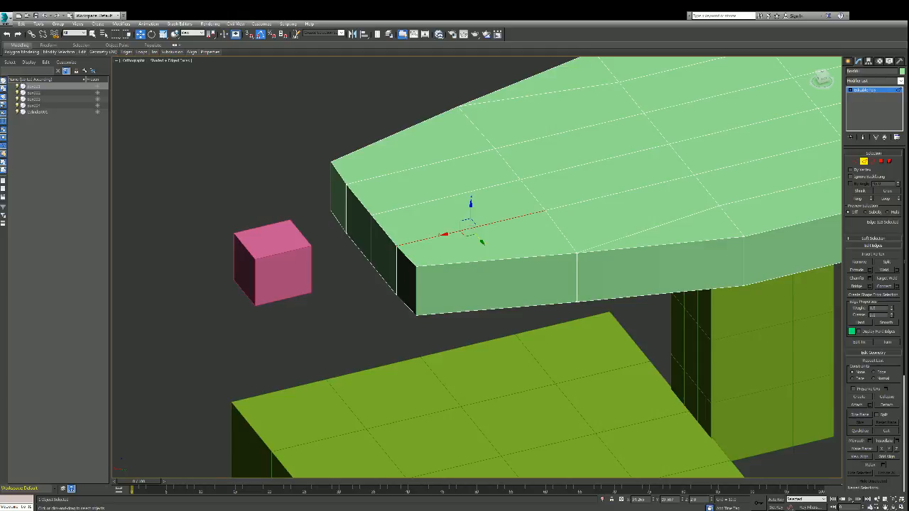
pyautogui.click(577, 277)
pyautogui.moveTo(822, 78); pyautogui.dragTo(848, 103)
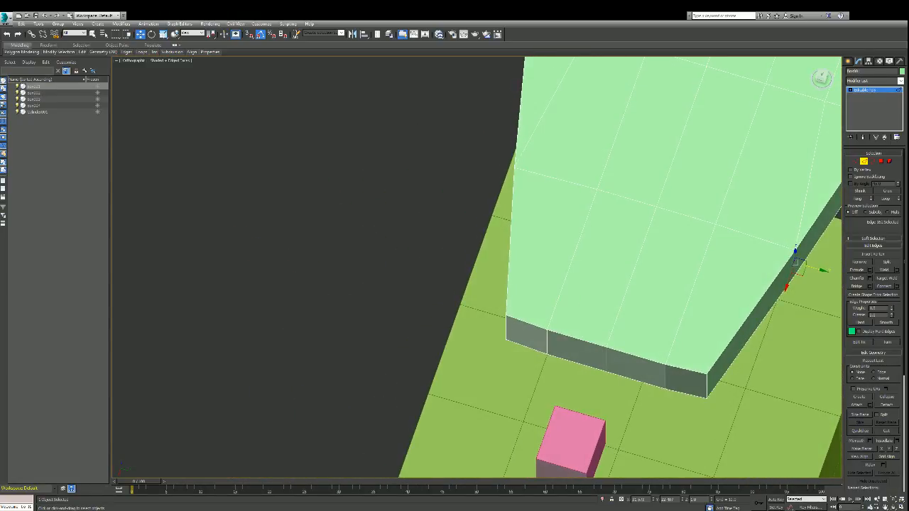
pyautogui.press('4')
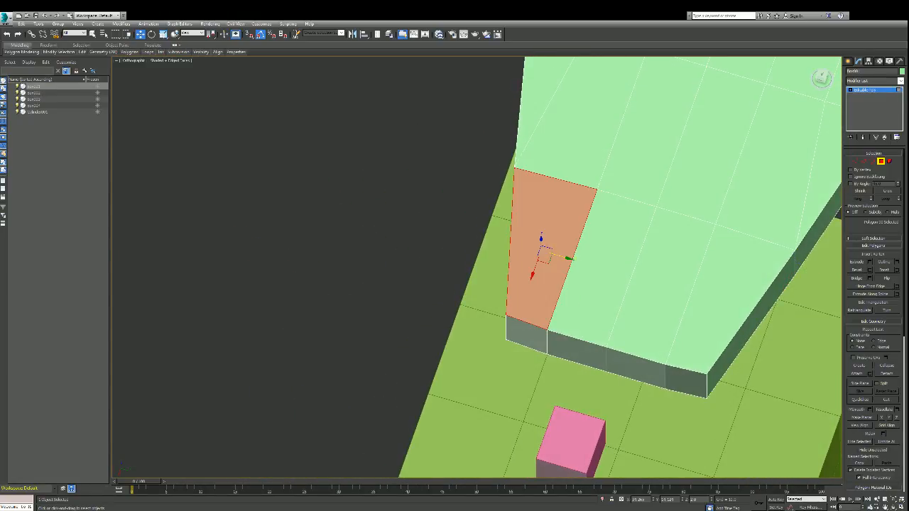
pyautogui.click(750, 327)
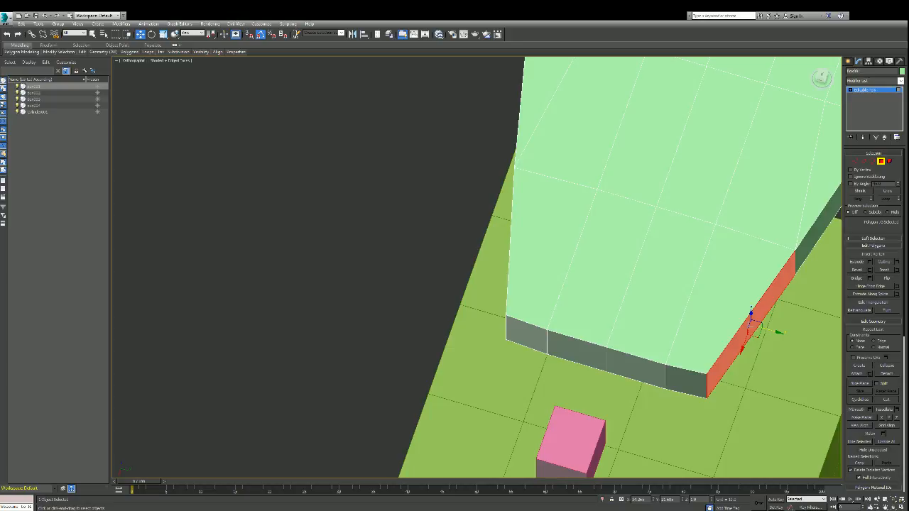
pyautogui.keyDown('alt'); pyautogui.moveTo(755, 320); pyautogui.dragTo(795, 316, button='middle'); pyautogui.keyUp('alt')
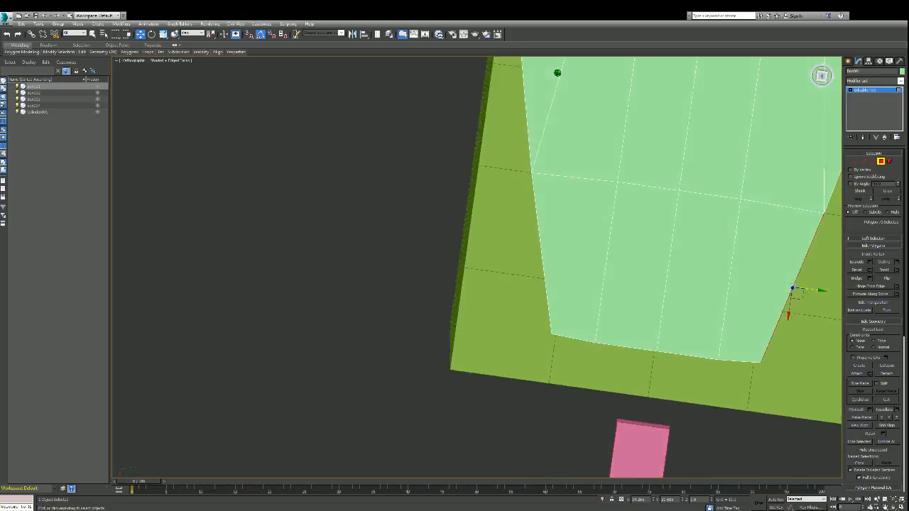
pyautogui.click(821, 75)
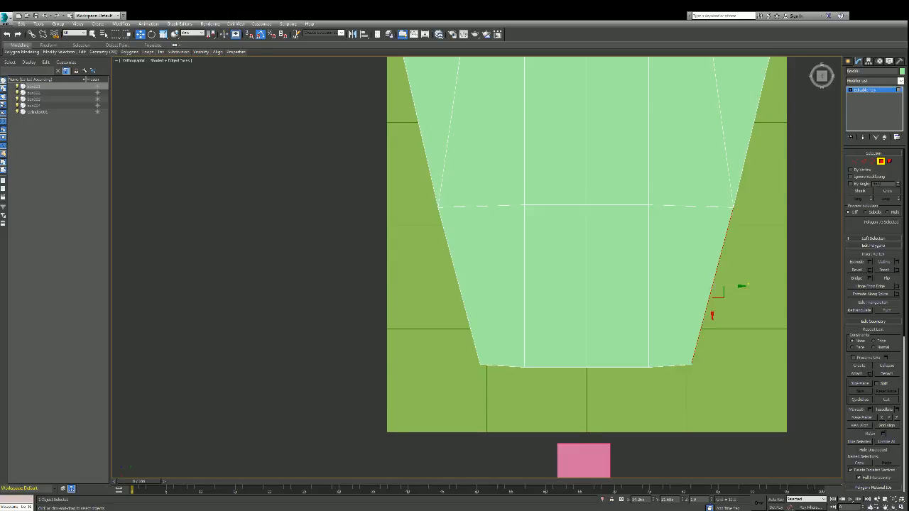
pyautogui.moveTo(735, 286); pyautogui.dragTo(716, 286)
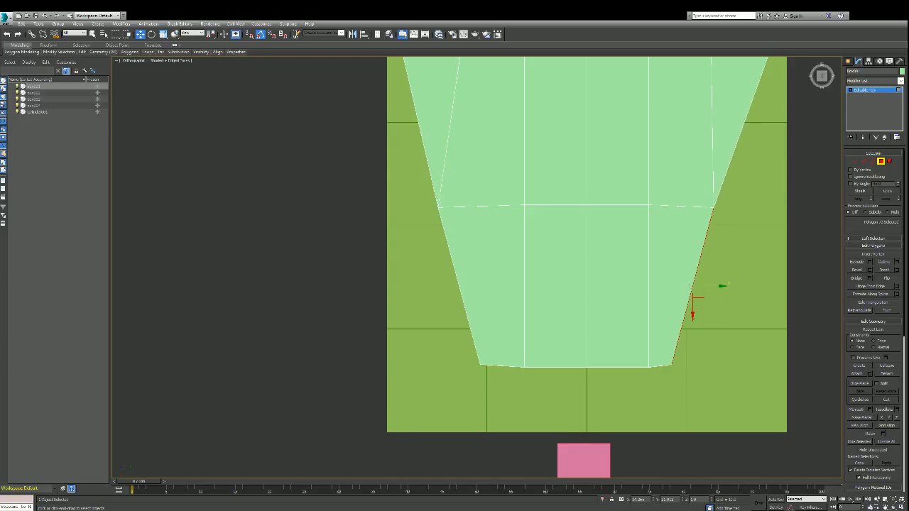
# - Move the opposite side wall face at the slab's front inward to match the first side's taper
pyautogui.keyDown('alt'); pyautogui.moveTo(715, 286); pyautogui.dragTo(722, 257, button='middle'); pyautogui.keyUp('alt')
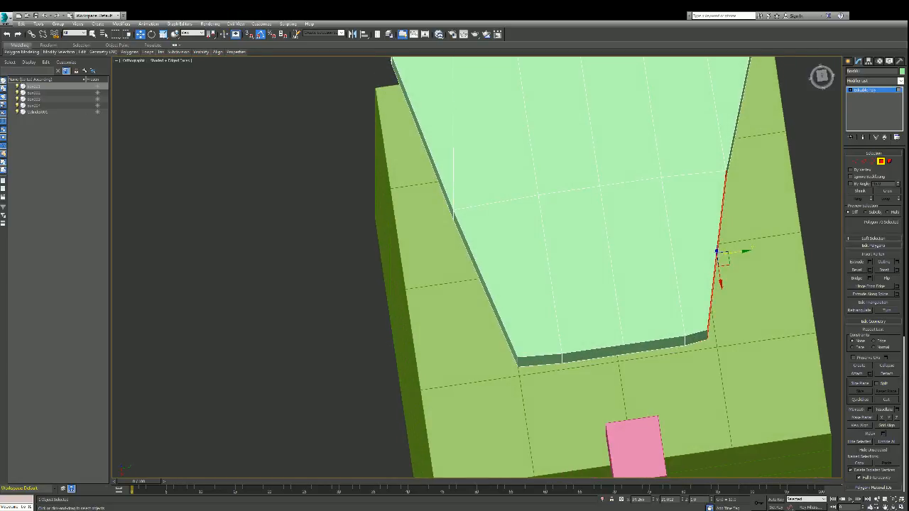
pyautogui.click(488, 287)
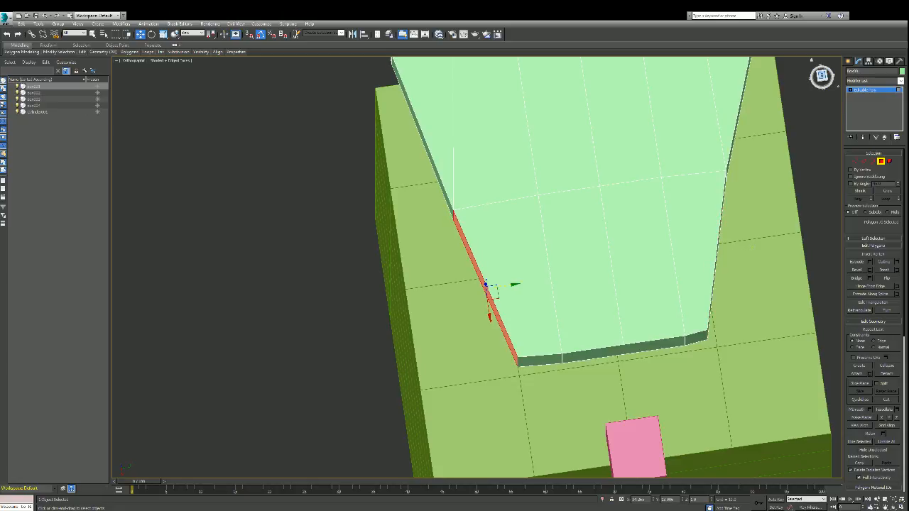
pyautogui.keyDown('alt'); pyautogui.moveTo(487, 288); pyautogui.dragTo(835, 61, button='middle'); pyautogui.keyUp('alt')
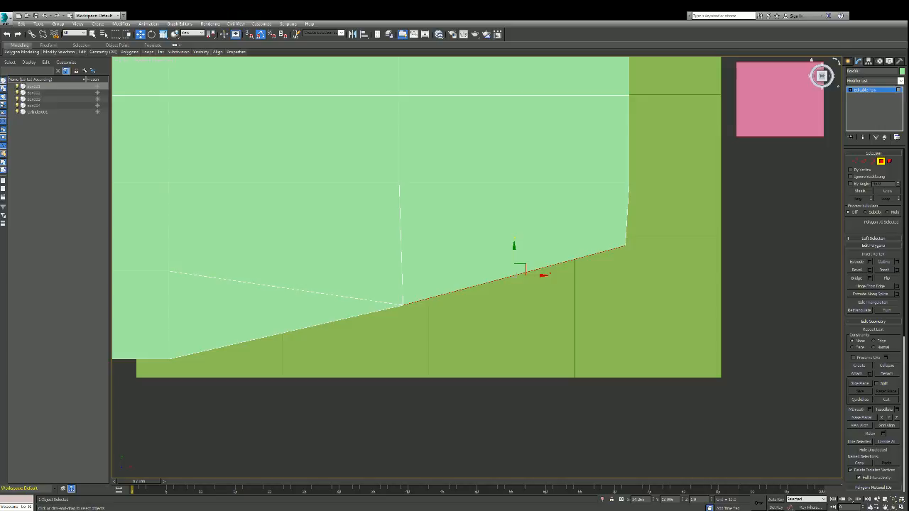
pyautogui.click(835, 61)
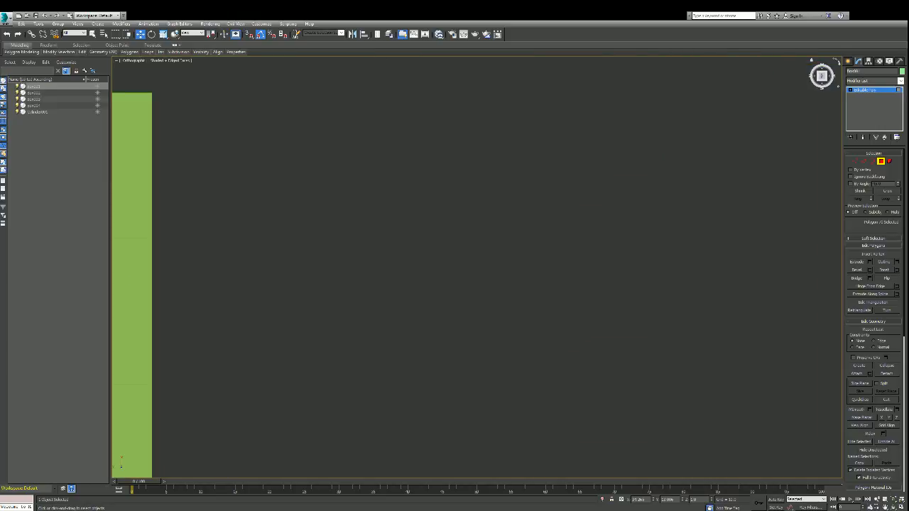
pyautogui.click(835, 61)
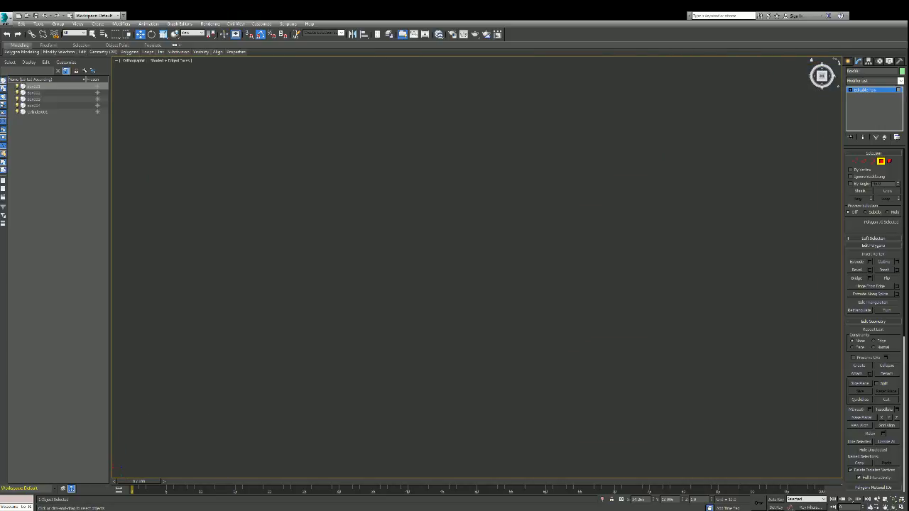
pyautogui.click(835, 61)
pyautogui.scroll(-4, 835, 78)
pyautogui.scroll(4, 836, 206)
pyautogui.scroll(-4, 832, 226)
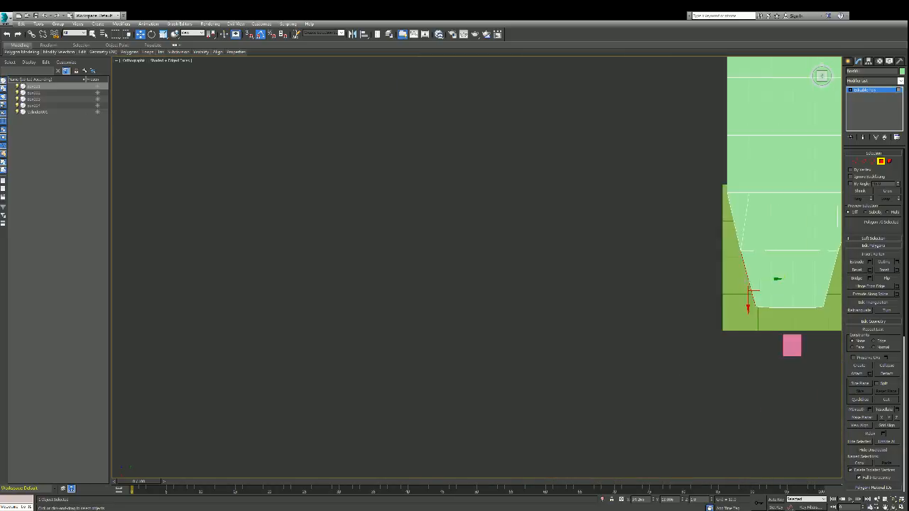
pyautogui.scroll(-5, 836, 277)
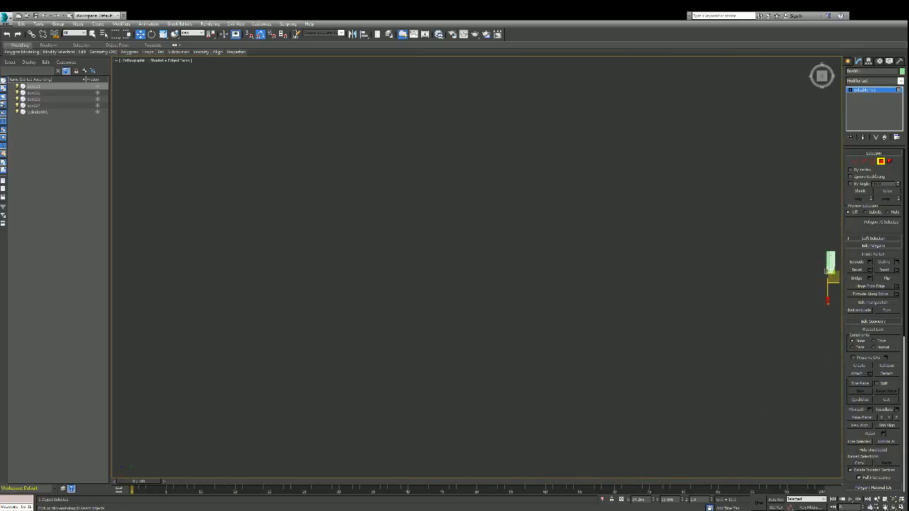
pyautogui.scroll(3, 831, 277)
pyautogui.scroll(5, 831, 277)
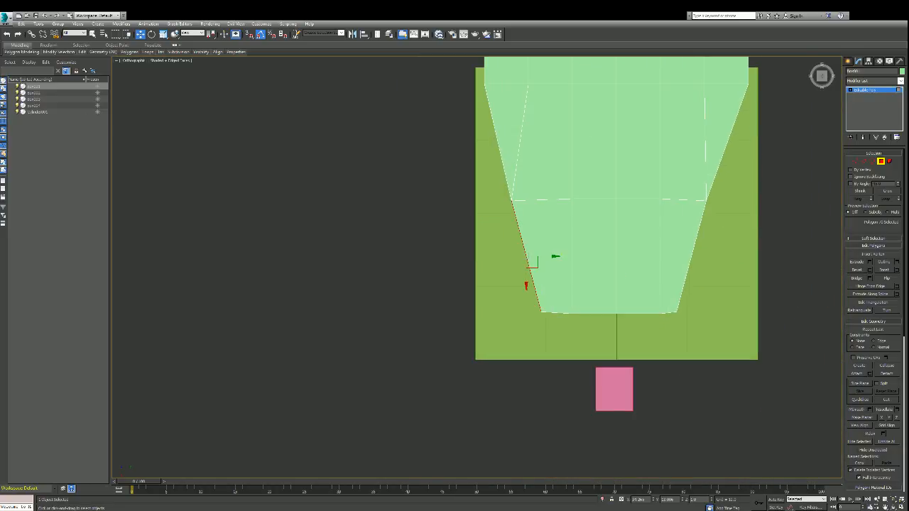
pyautogui.moveTo(544, 256); pyautogui.dragTo(559, 257)
# - Select all the end faces of the slab beside the orange cylinder and delete them
pyautogui.scroll(-8, 601, 156)
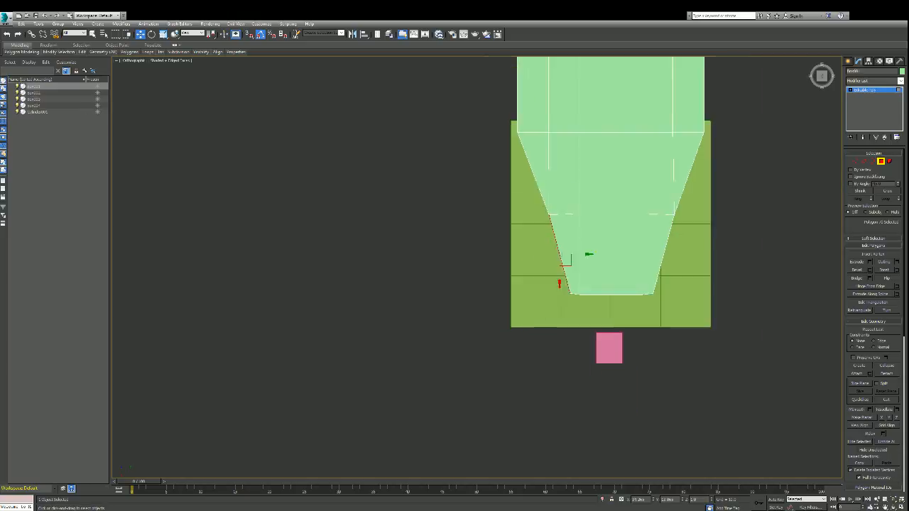
pyautogui.scroll(4, 589, 154)
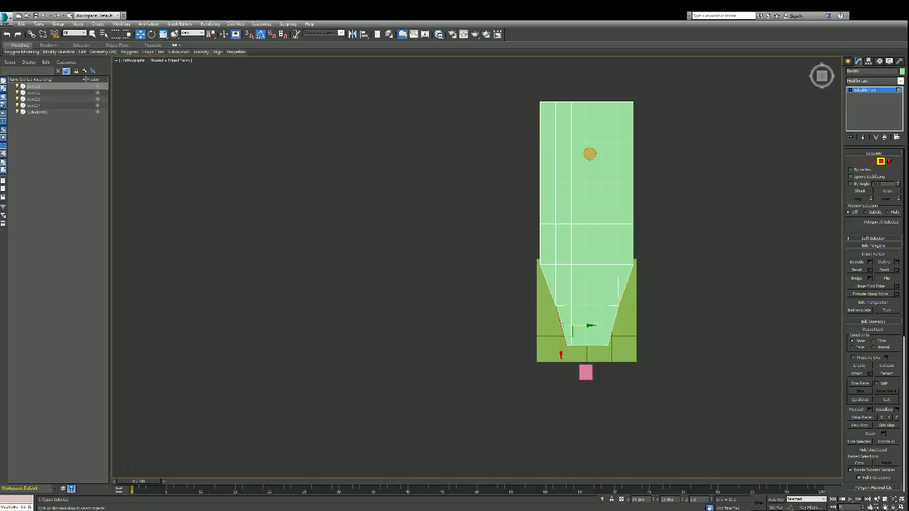
pyautogui.moveTo(821, 76)
pyautogui.mouseDown()
pyautogui.moveTo(816, 69)
pyautogui.moveTo(817, 80)
pyautogui.mouseUp()
pyautogui.press('z')
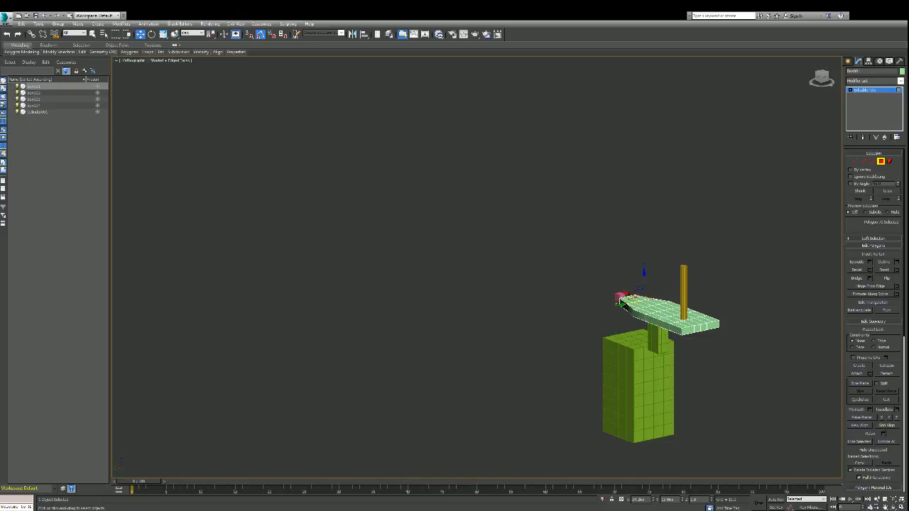
pyautogui.click(637, 253)
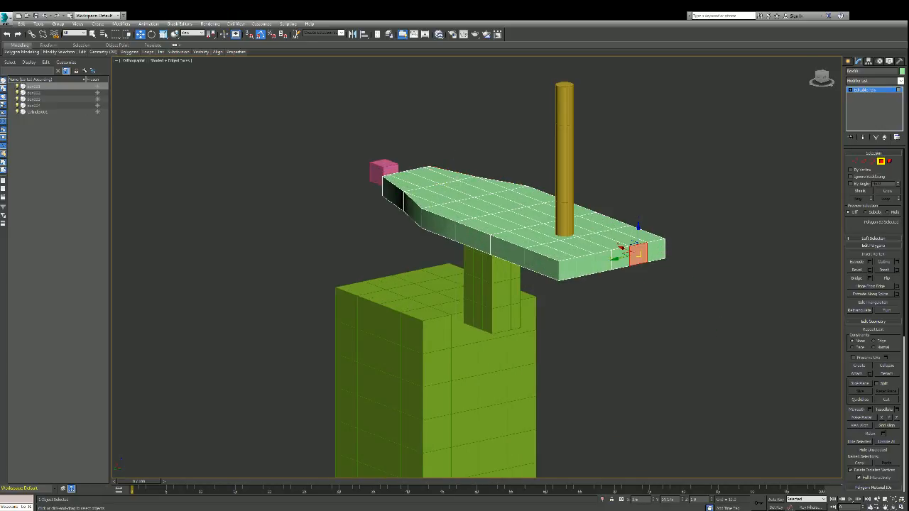
pyautogui.click(600, 259)
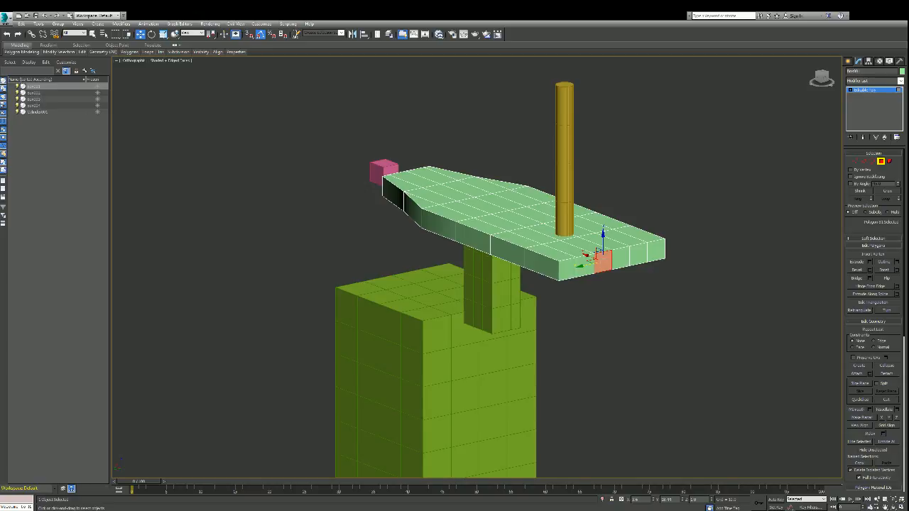
pyautogui.moveTo(821, 76); pyautogui.dragTo(845, 91)
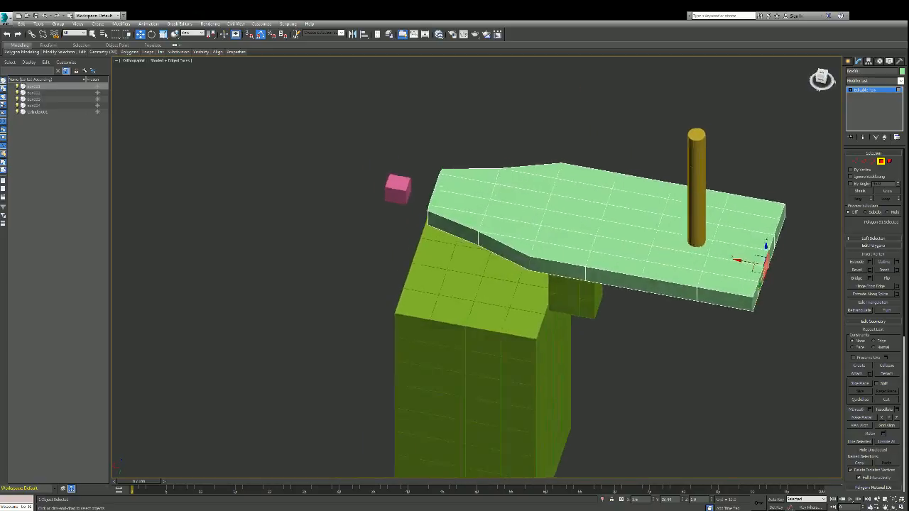
pyautogui.keyDown('alt'); pyautogui.moveTo(713, 224); pyautogui.dragTo(726, 228, button='middle'); pyautogui.keyUp('alt')
pyautogui.moveTo(763, 177); pyautogui.dragTo(813, 275)
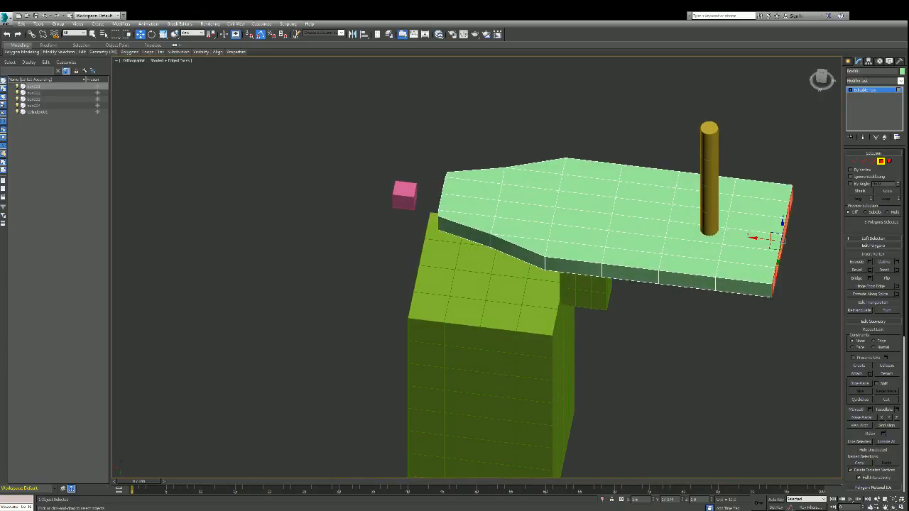
pyautogui.click(793, 194)
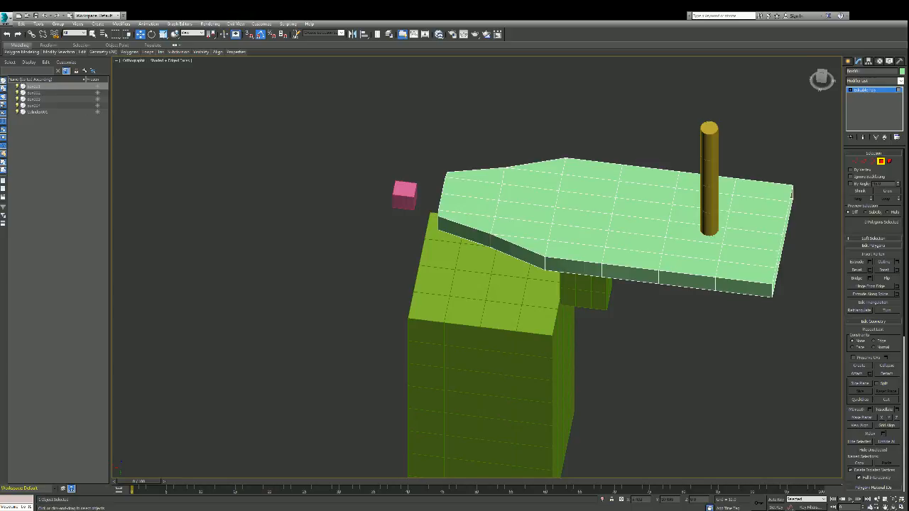
# - Delete the top, side and underside faces of the slab's outermost row beyond the cylinder
pyautogui.moveTo(792, 181); pyautogui.dragTo(734, 200)
pyautogui.press('Delete')
pyautogui.moveTo(781, 233); pyautogui.dragTo(720, 264)
pyautogui.press('Delete')
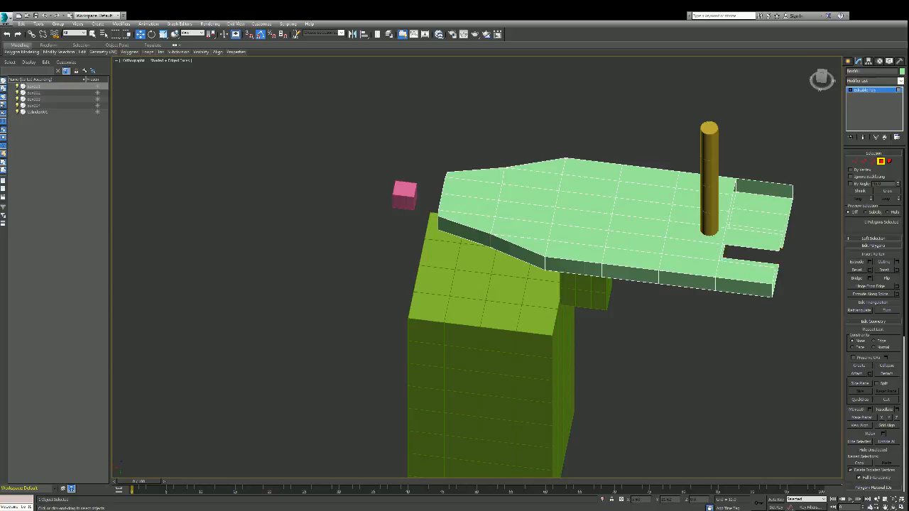
pyautogui.click(743, 267)
pyautogui.press('Delete')
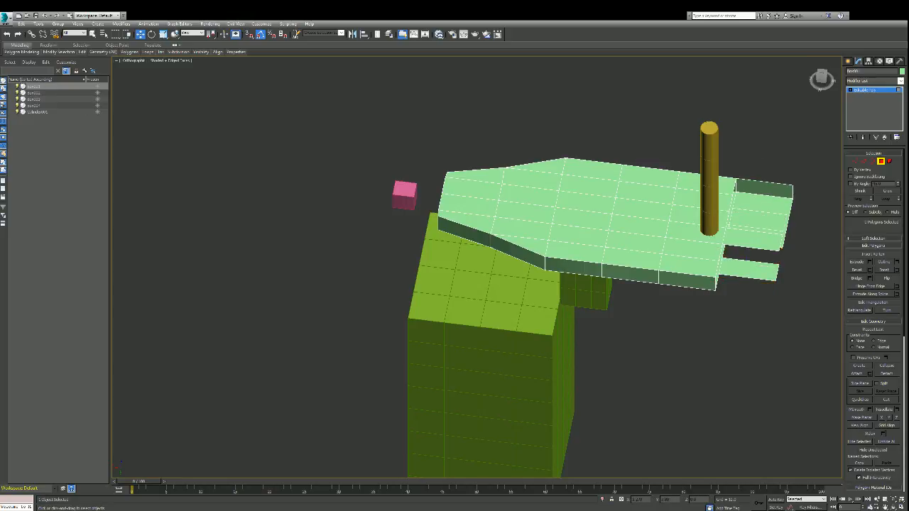
pyautogui.moveTo(710, 323); pyautogui.dragTo(711, 325)
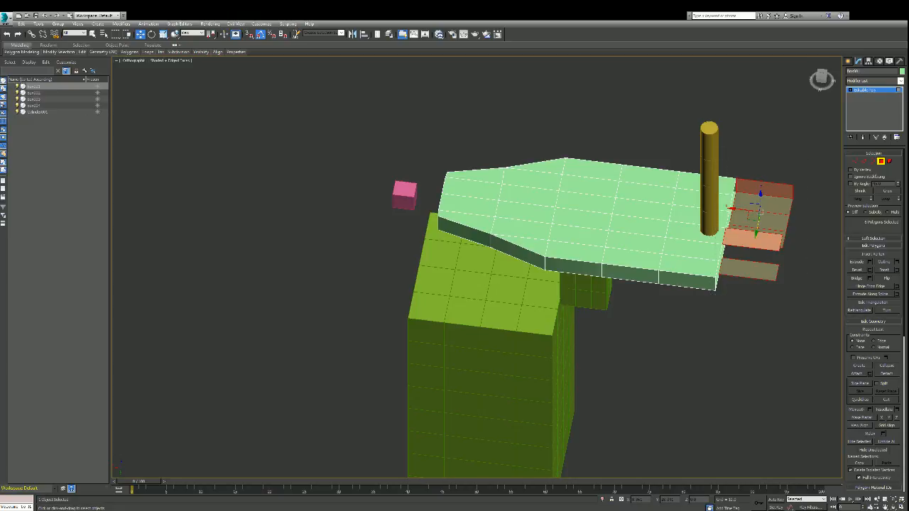
pyautogui.press('Delete')
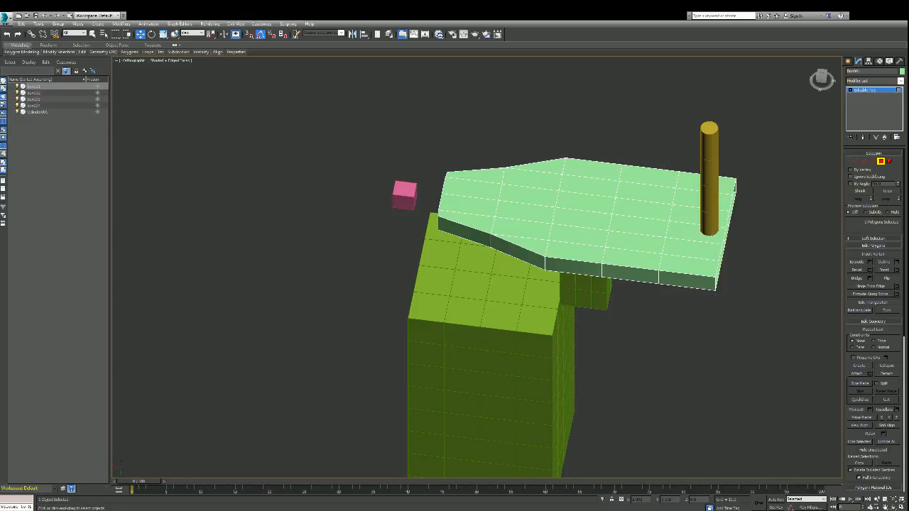
# - Close the slab's open end beside the cylinder by bridging the vertical edges of its two side walls
pyautogui.click(821, 75)
pyautogui.scroll(3, 789, 65)
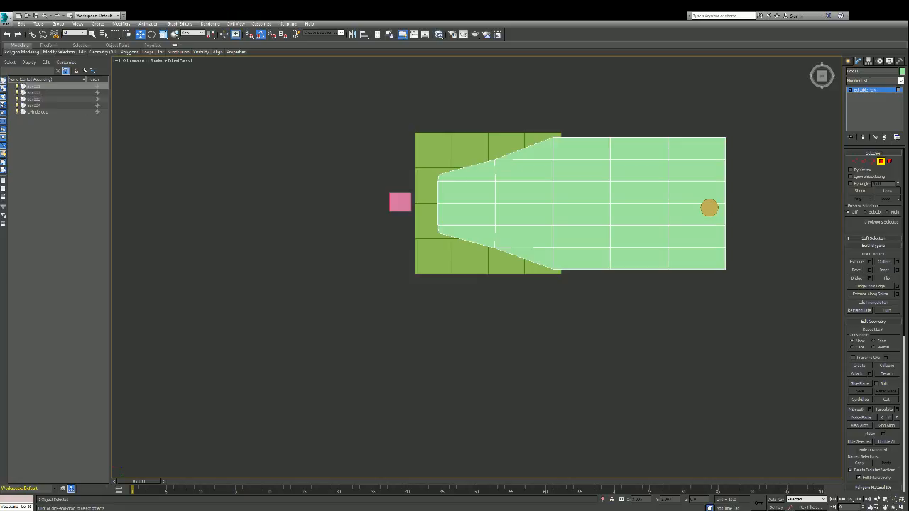
pyautogui.moveTo(713, 149); pyautogui.dragTo(710, 160, button='middle')
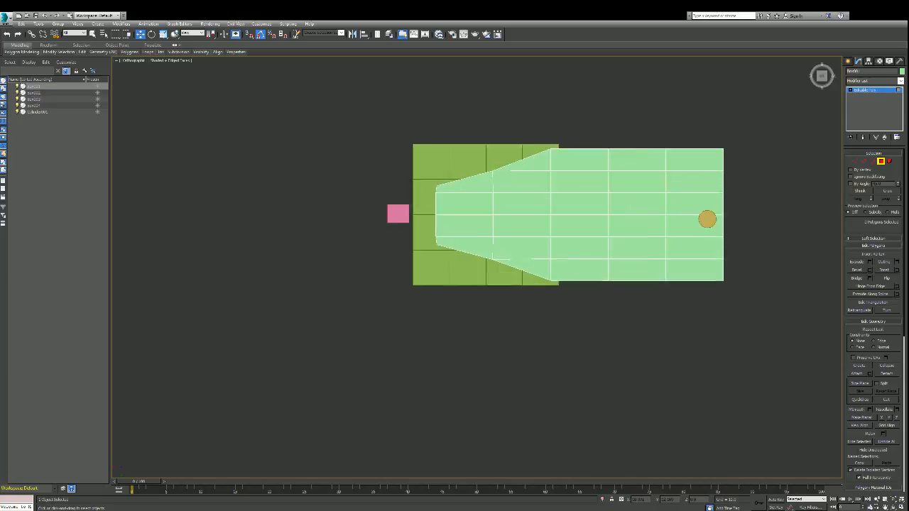
pyautogui.scroll(2, 710, 160)
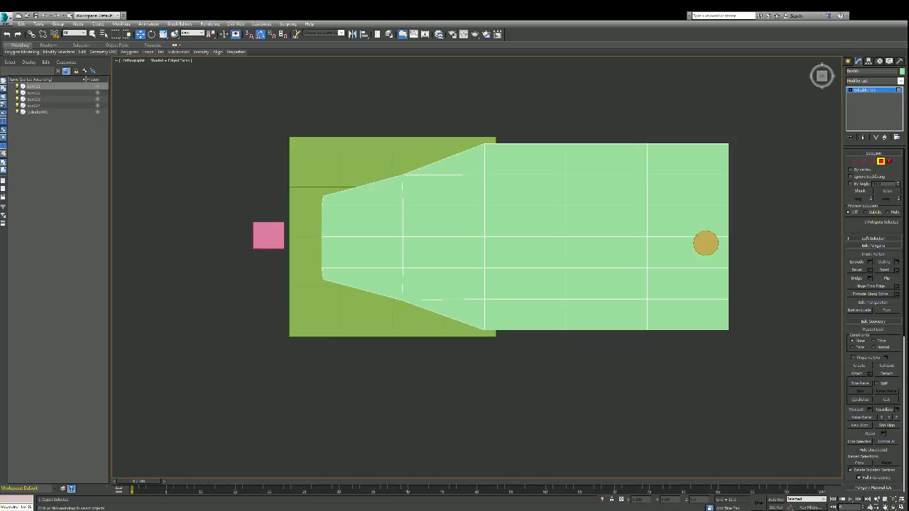
pyautogui.moveTo(822, 75)
pyautogui.mouseDown()
pyautogui.moveTo(796, 57)
pyautogui.moveTo(793, 44)
pyautogui.mouseUp()
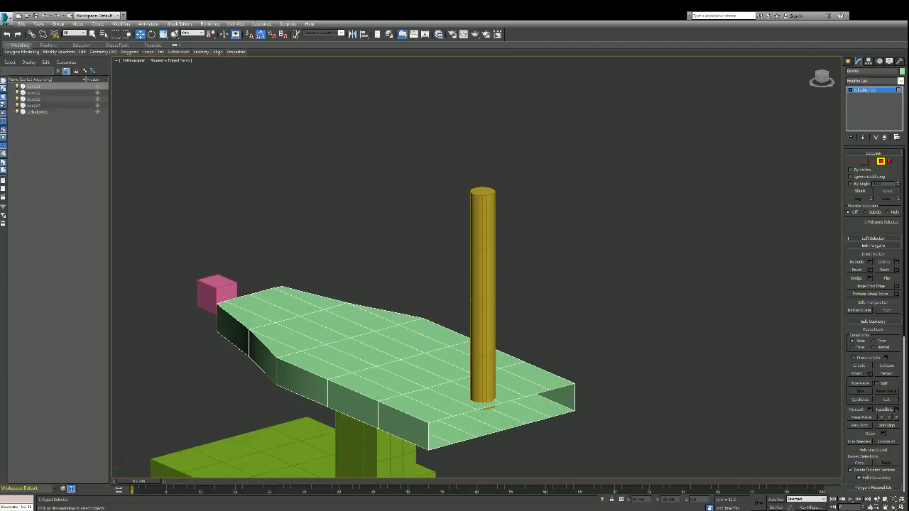
pyautogui.click(864, 161)
pyautogui.click(857, 287)
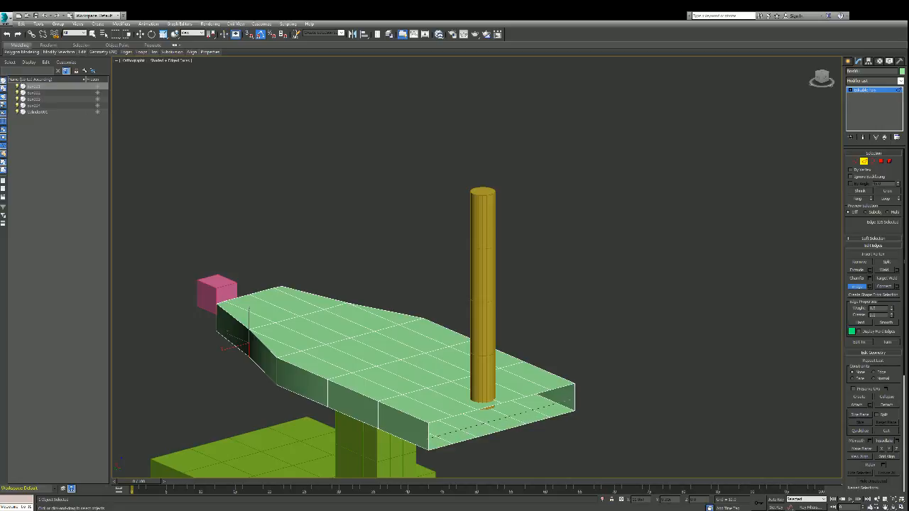
pyautogui.hotkey('ctrl', 'z')
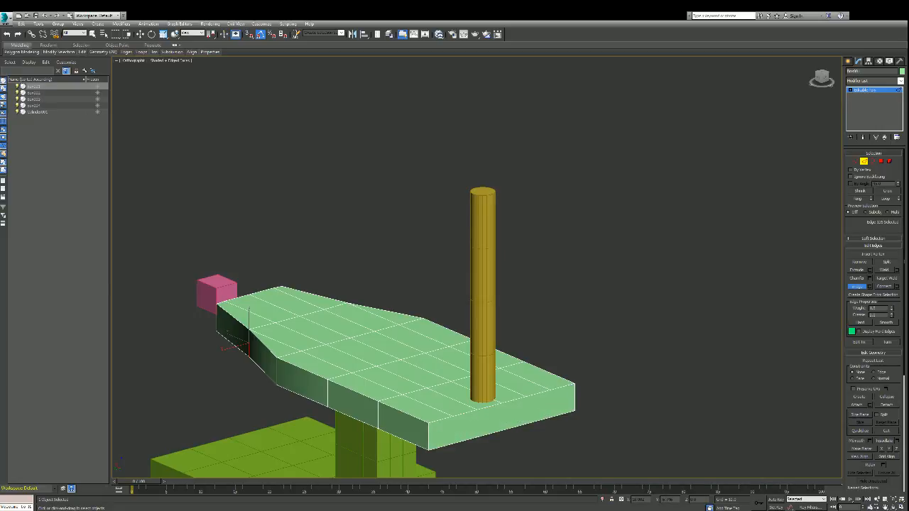
pyautogui.moveTo(821, 76)
pyautogui.mouseDown()
pyautogui.moveTo(823, 87)
pyautogui.moveTo(831, 80)
pyautogui.mouseUp()
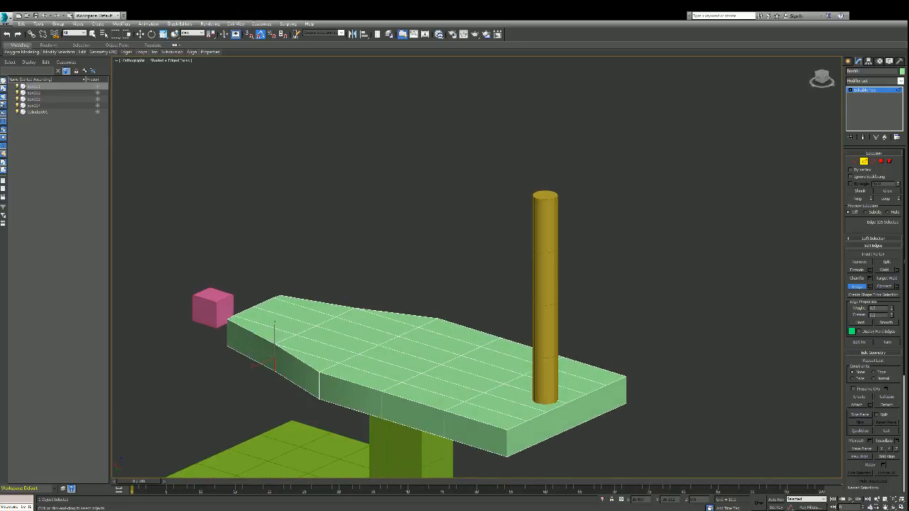
pyautogui.press('4')
pyautogui.click(554, 418)
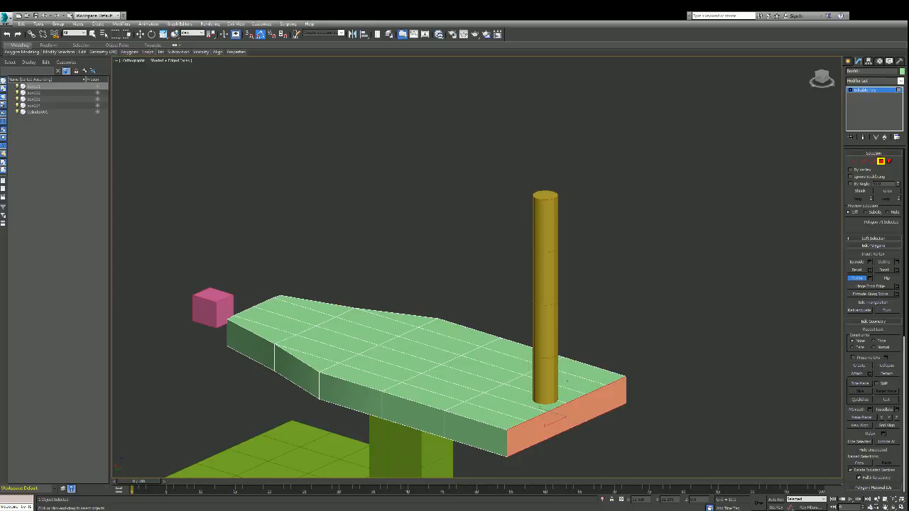
pyautogui.click(475, 431)
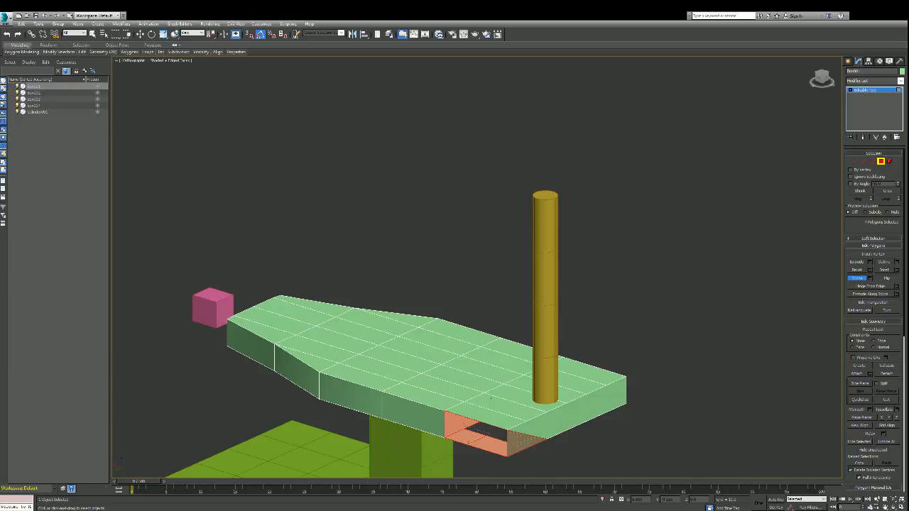
pyautogui.hotkey('ctrl', 'z')
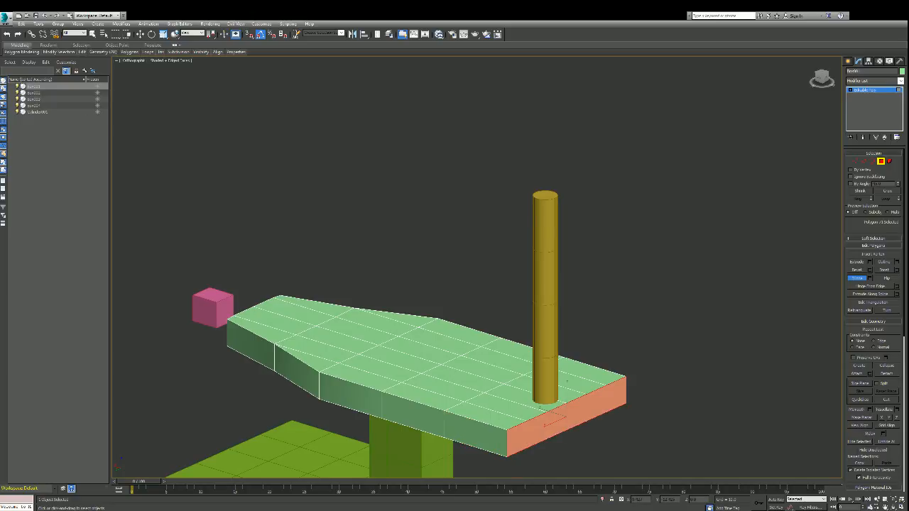
pyautogui.press('w')
pyautogui.hotkey('ctrl', 'z')
# - Delete the top and underside faces across the near half of the slab's outermost row around the orange cylinder
pyautogui.click(474, 435)
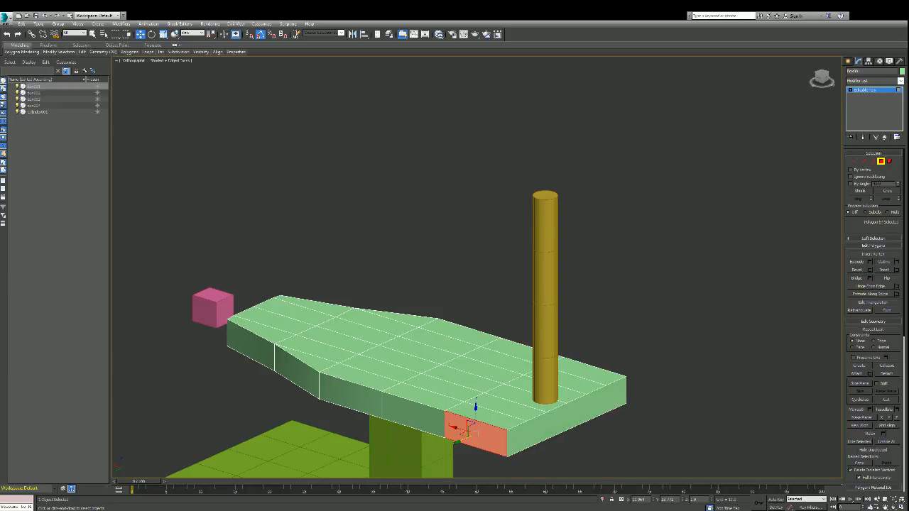
pyautogui.click(485, 416)
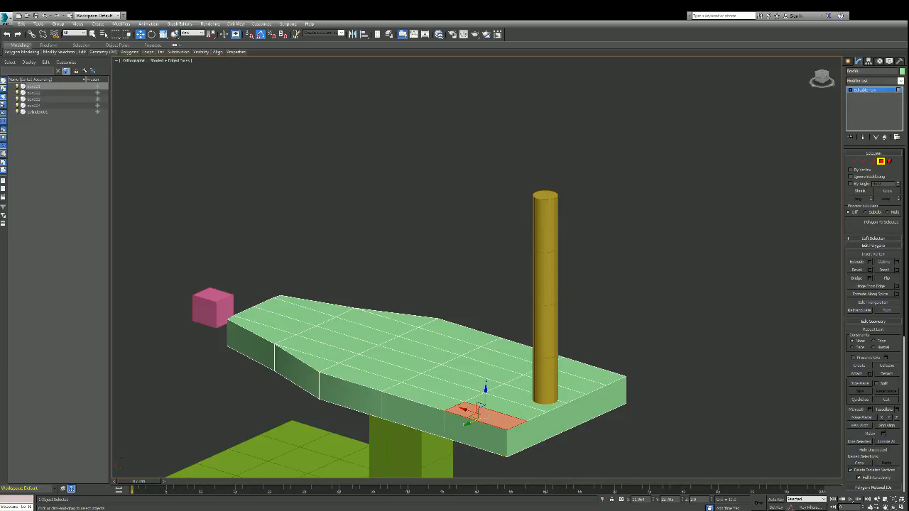
pyautogui.hotkey('ctrl', 'd')
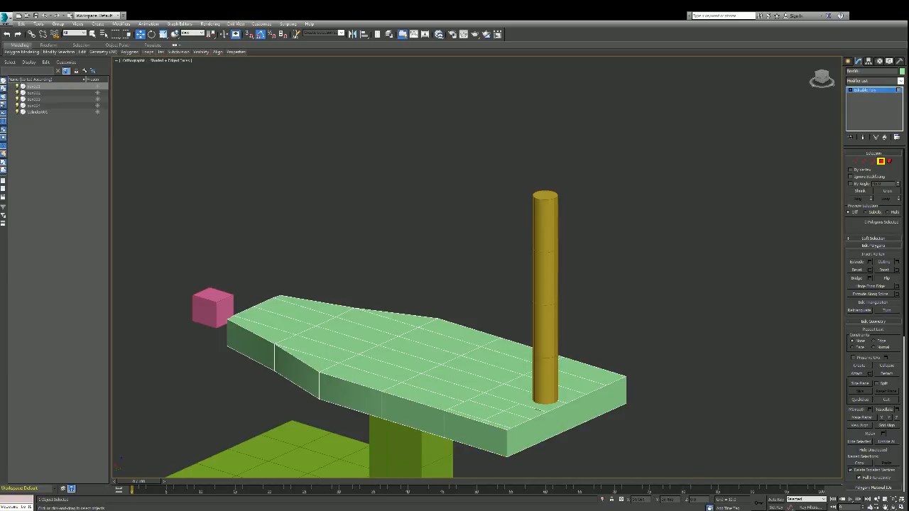
pyautogui.moveTo(822, 78); pyautogui.dragTo(856, 92)
pyautogui.click(681, 339)
pyautogui.press('Delete')
pyautogui.click(681, 361)
pyautogui.press('Delete')
pyautogui.click(682, 387)
pyautogui.press('Delete')
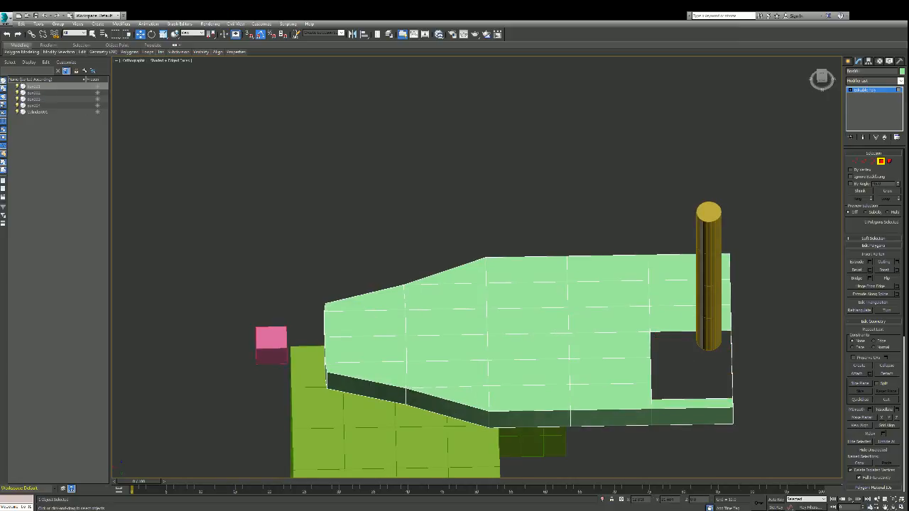
pyautogui.click(682, 403)
pyautogui.press('Delete')
# - Delete the remaining top and underside faces of the outermost row, leaving only its side and end walls
pyautogui.click(678, 316)
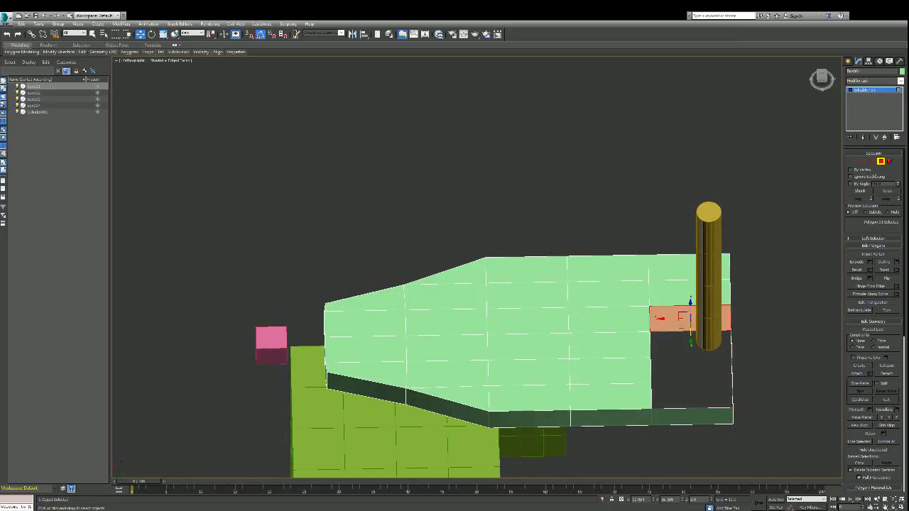
pyautogui.press('Delete')
pyautogui.click(674, 264)
pyautogui.press('Delete')
pyautogui.click(675, 284)
pyautogui.press('Delete')
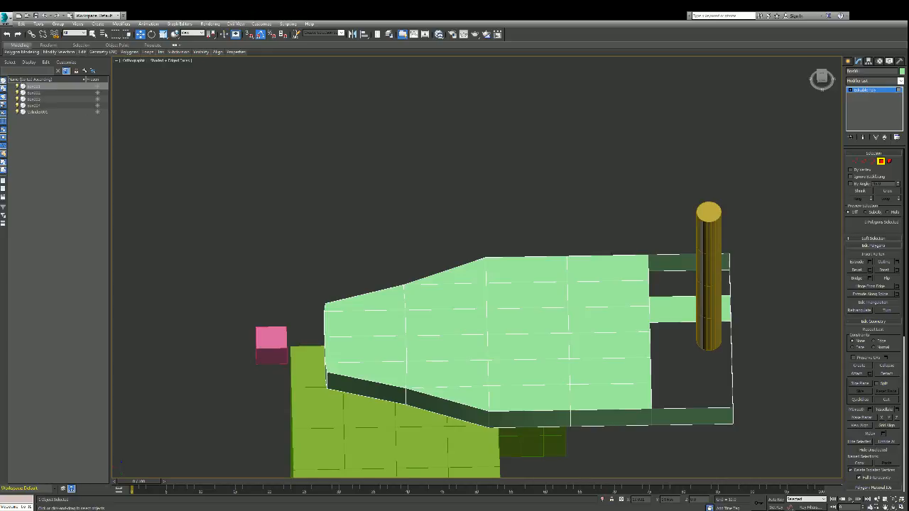
pyautogui.click(674, 309)
pyautogui.press('Delete')
# - Bridge the top edges of the outermost row's two side walls to form a single top face around the cylinder
pyautogui.moveTo(822, 74)
pyautogui.mouseDown()
pyautogui.moveTo(803, 64)
pyautogui.moveTo(815, 73)
pyautogui.mouseUp()
pyautogui.press('2')
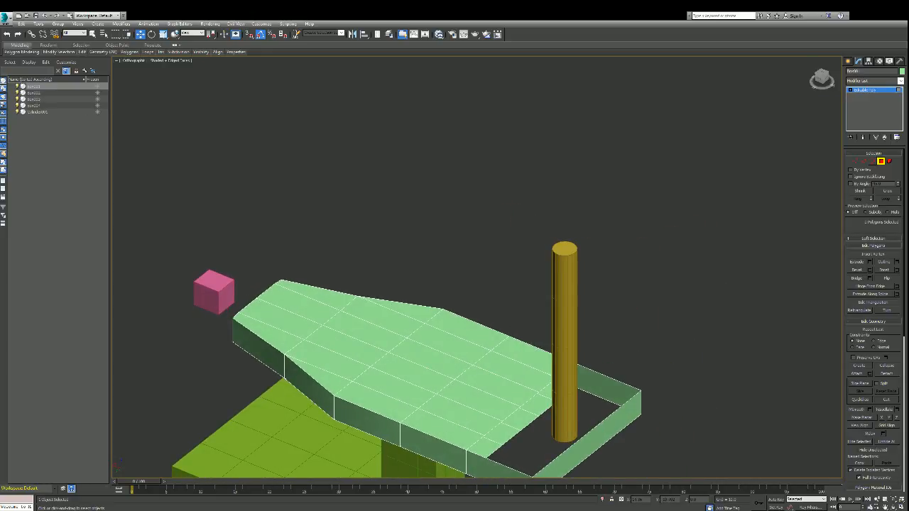
pyautogui.click(284, 365)
pyautogui.click(497, 462)
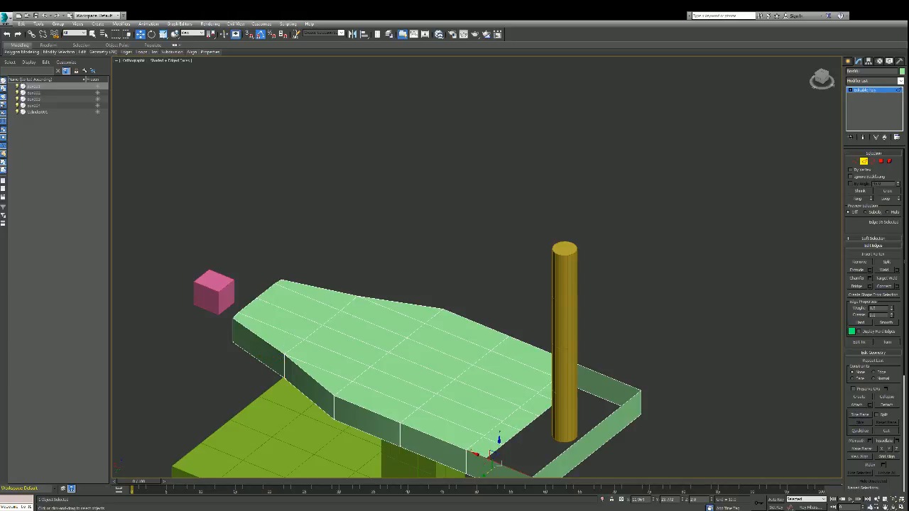
pyautogui.click(606, 376)
pyautogui.click(857, 286)
pyautogui.click(598, 396)
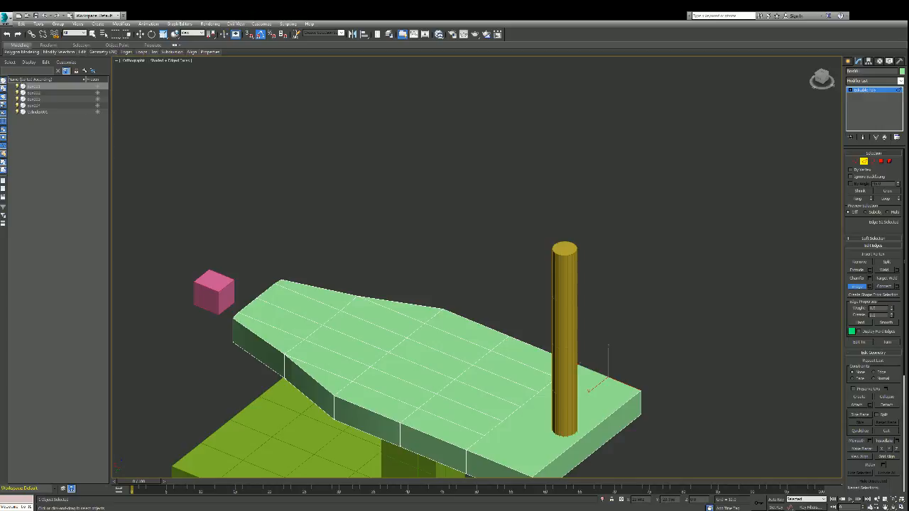
# - Move one side wall face of the outermost row inward toward the cylinder
pyautogui.click(822, 75)
pyautogui.moveTo(822, 77); pyautogui.dragTo(822, 72)
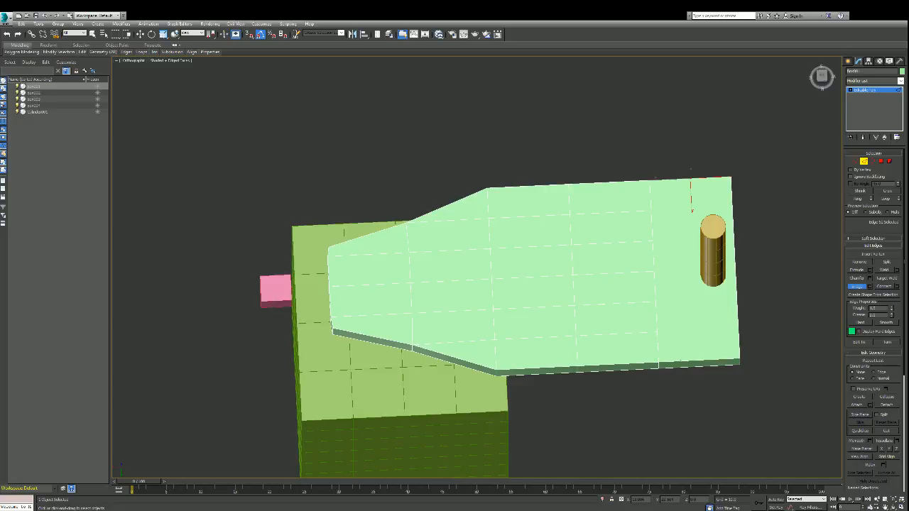
pyautogui.press('w')
pyautogui.moveTo(822, 77); pyautogui.dragTo(774, 49)
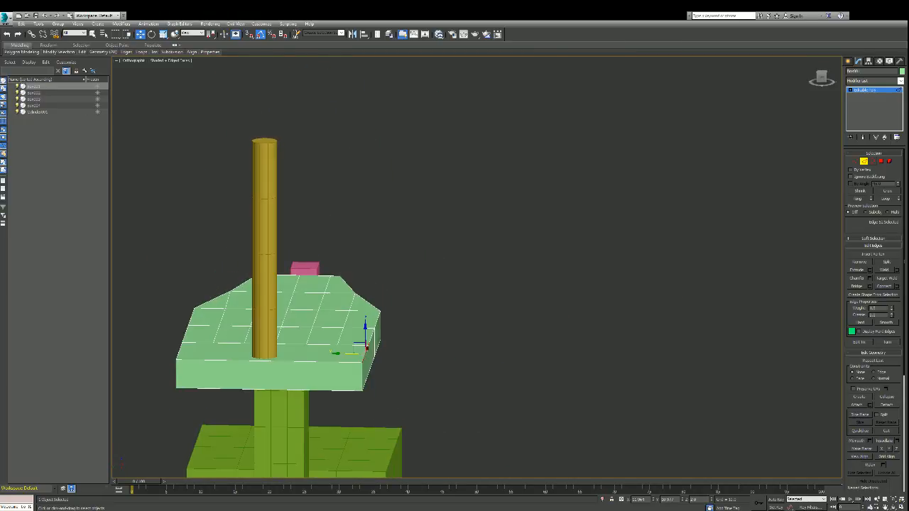
pyautogui.press('4')
pyautogui.click(366, 368)
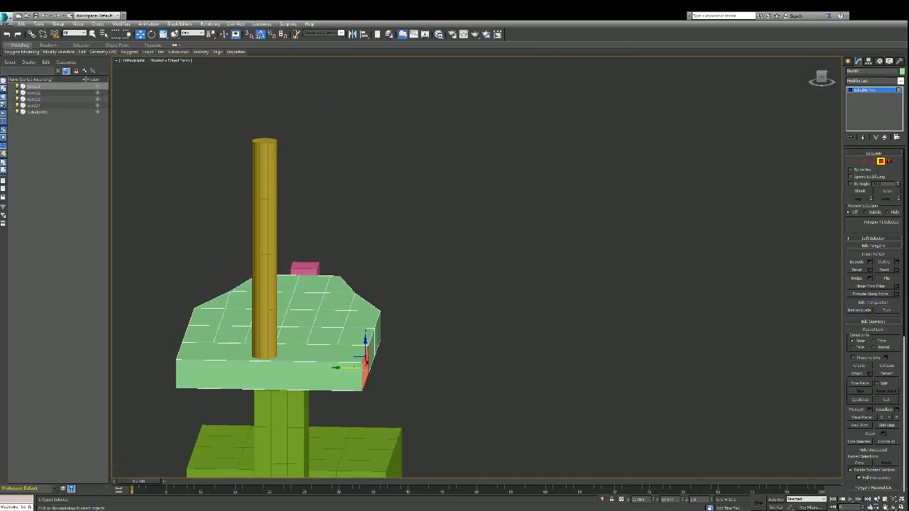
pyautogui.moveTo(359, 362); pyautogui.dragTo(336, 363)
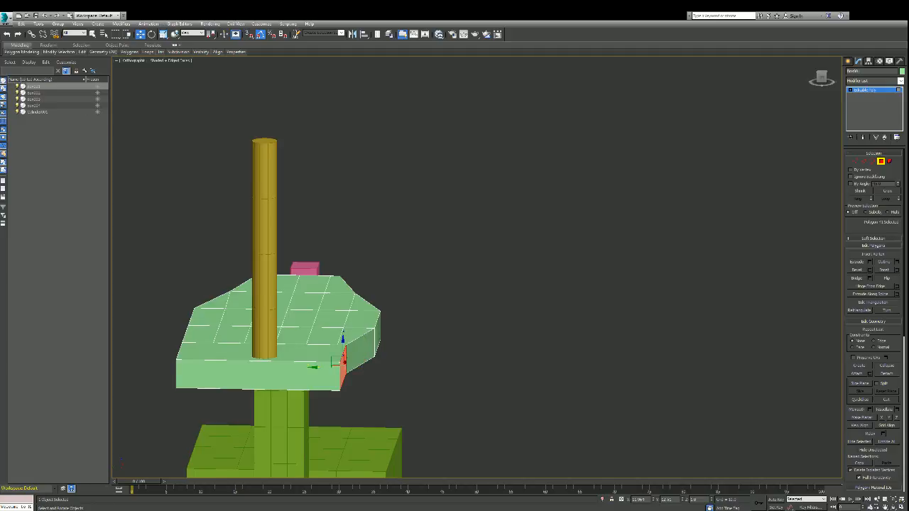
# - Rotate the moved side wall face so it angles inward toward the slab's rear end
pyautogui.press('r')
pyautogui.press('e')
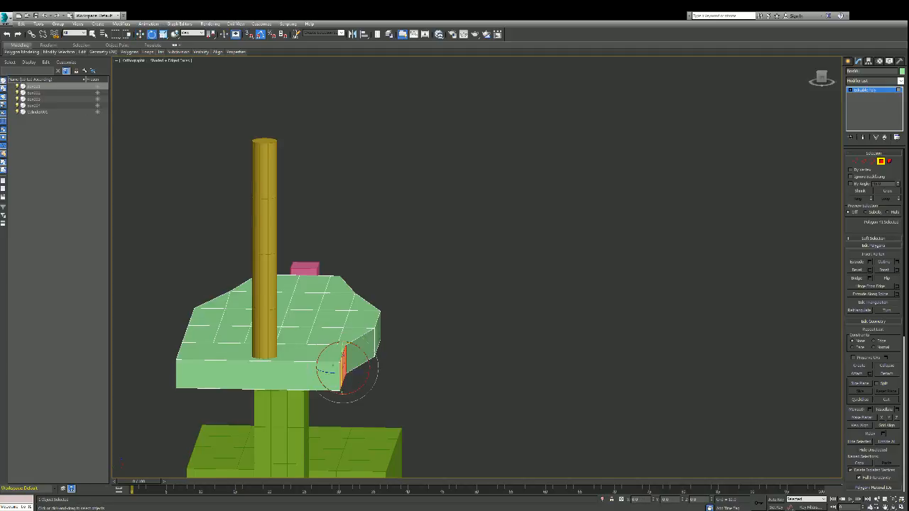
pyautogui.moveTo(373, 365); pyautogui.dragTo(366, 383)
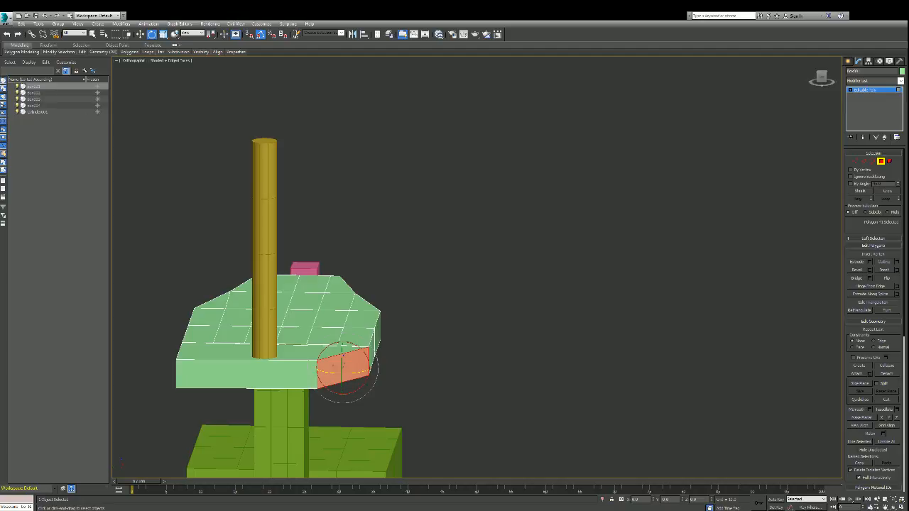
pyautogui.keyDown('alt'); pyautogui.moveTo(440, 213); pyautogui.dragTo(420, 191, button='middle'); pyautogui.keyUp('alt')
pyautogui.scroll(-4, 441, 296)
pyautogui.scroll(2, 440, 295)
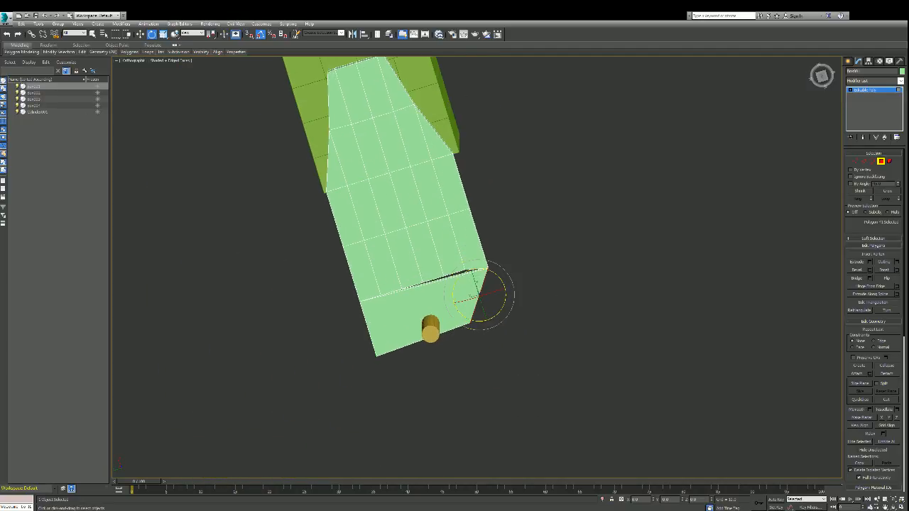
# - Move the opposite side wall face of the outermost row inward and rotate it to taper toward the rear end
pyautogui.moveTo(822, 76)
pyautogui.mouseDown()
pyautogui.moveTo(817, 61)
pyautogui.moveTo(738, 67)
pyautogui.moveTo(831, 68)
pyautogui.moveTo(824, 81)
pyautogui.mouseUp()
pyautogui.click(425, 411)
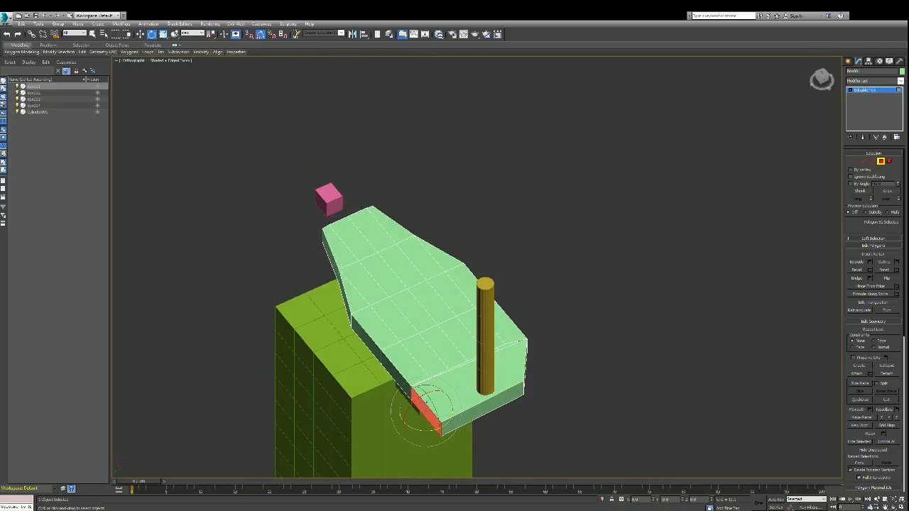
pyautogui.press('w')
pyautogui.moveTo(419, 414); pyautogui.dragTo(443, 401)
pyautogui.press('e')
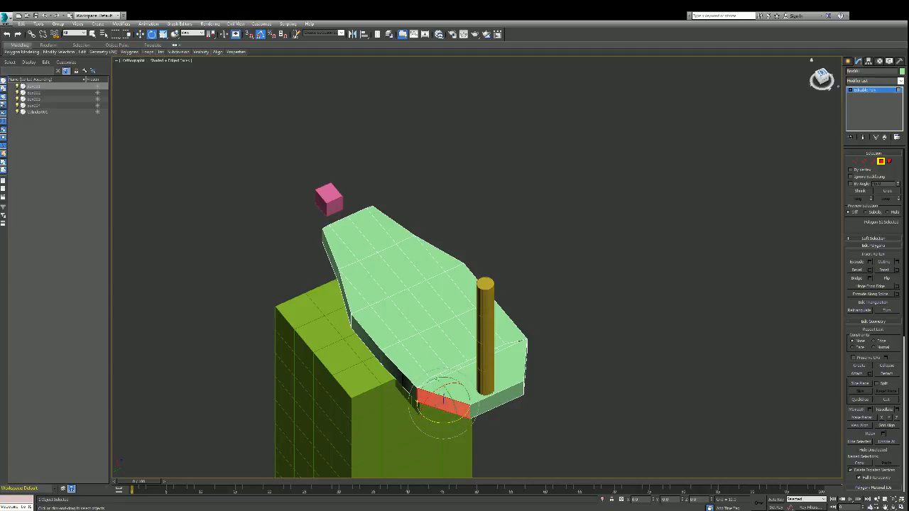
# - Shift the second angled side wall face slightly further inward and clear the selection
pyautogui.moveTo(821, 74); pyautogui.dragTo(830, 95)
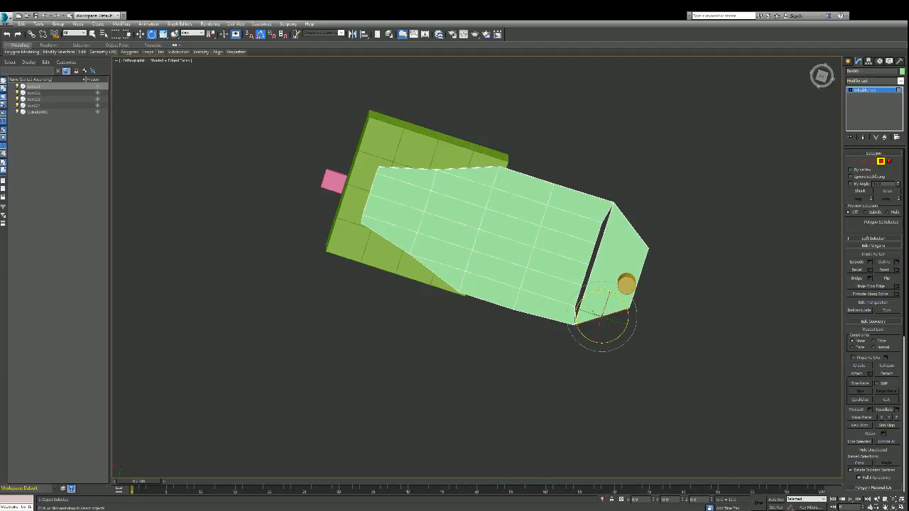
pyautogui.moveTo(821, 75)
pyautogui.mouseDown()
pyautogui.moveTo(833, 73)
pyautogui.moveTo(810, 84)
pyautogui.mouseUp()
pyautogui.press('w')
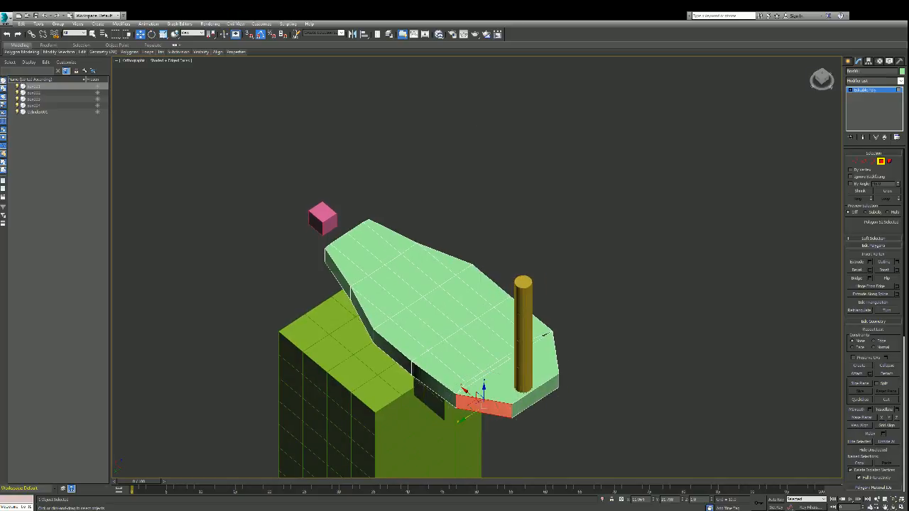
pyautogui.moveTo(478, 396); pyautogui.dragTo(482, 393)
pyautogui.hotkey('ctrl', 'd')
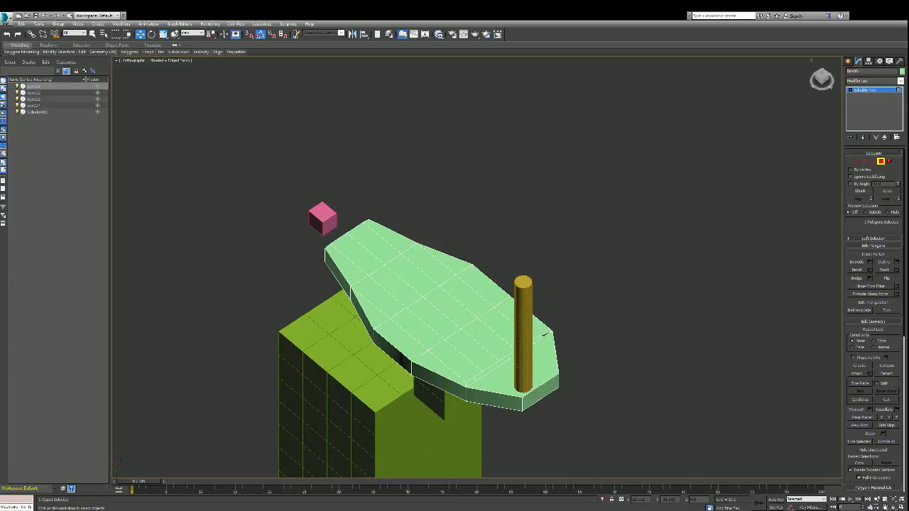
# - Move the first angled side wall face further inward to even out the rear taper
pyautogui.keyDown('alt'); pyautogui.moveTo(544, 334); pyautogui.dragTo(426, 121, button='middle'); pyautogui.keyUp('alt')
pyautogui.click(365, 341)
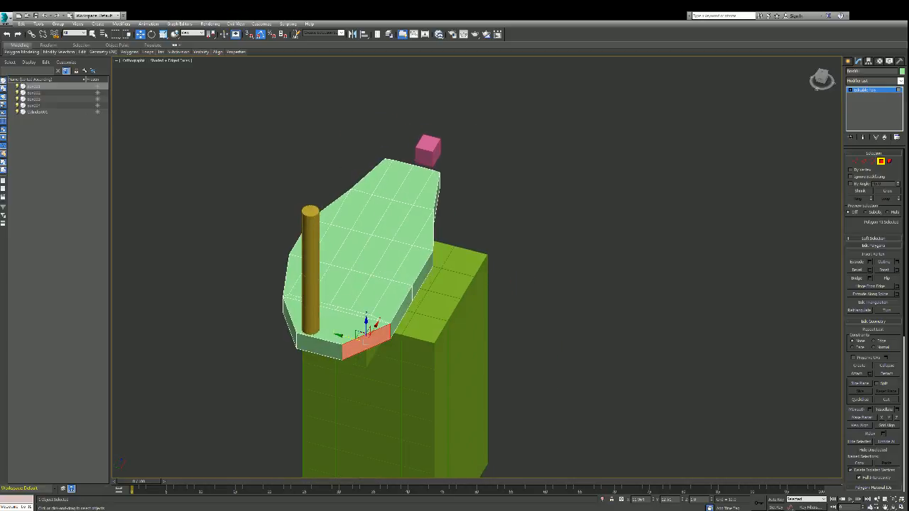
pyautogui.moveTo(355, 337); pyautogui.dragTo(343, 333)
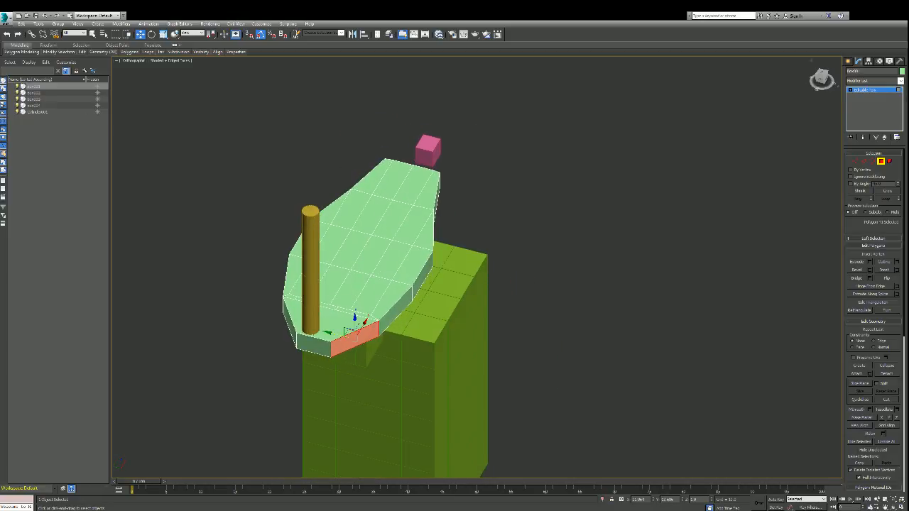
# - Delete the top and underside faces of the row in front of the tapered rear section and switch to edge selection
pyautogui.keyDown('alt'); pyautogui.moveTo(302, 181); pyautogui.dragTo(323, 196, button='middle'); pyautogui.keyUp('alt')
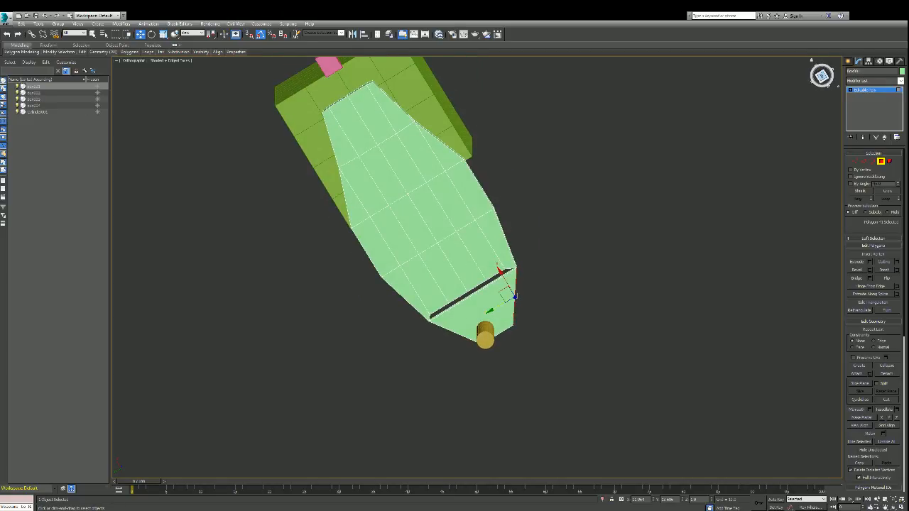
pyautogui.moveTo(812, 61); pyautogui.dragTo(821, 81)
pyautogui.scroll(-3, 426, 326)
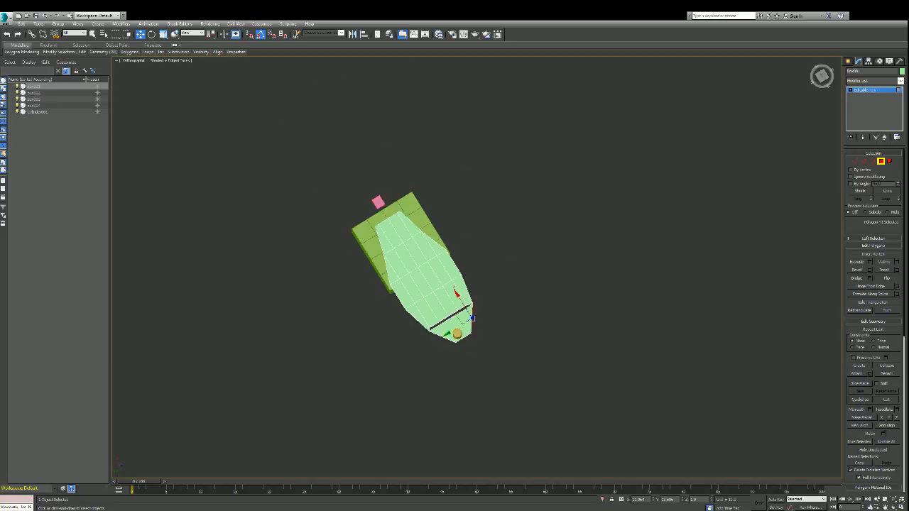
pyautogui.scroll(8, 435, 326)
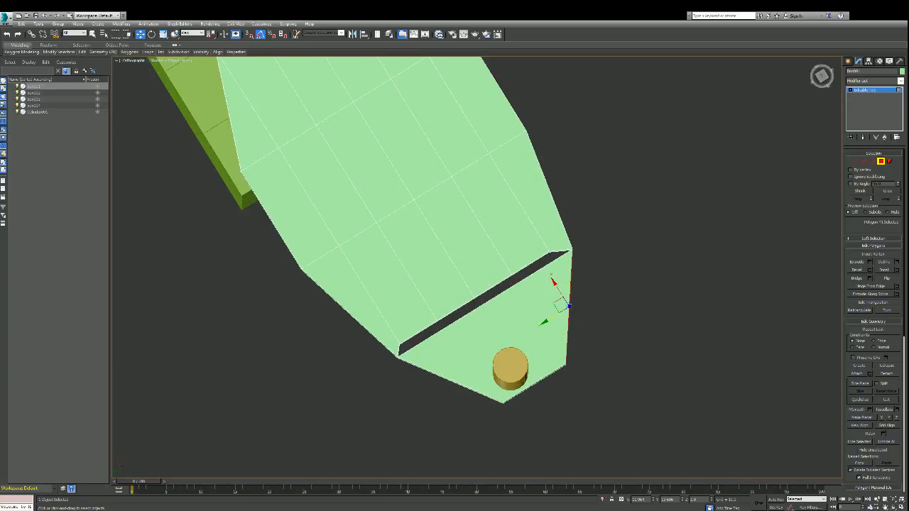
pyautogui.moveTo(822, 76); pyautogui.dragTo(821, 67)
pyautogui.click(401, 316)
pyautogui.press('Delete')
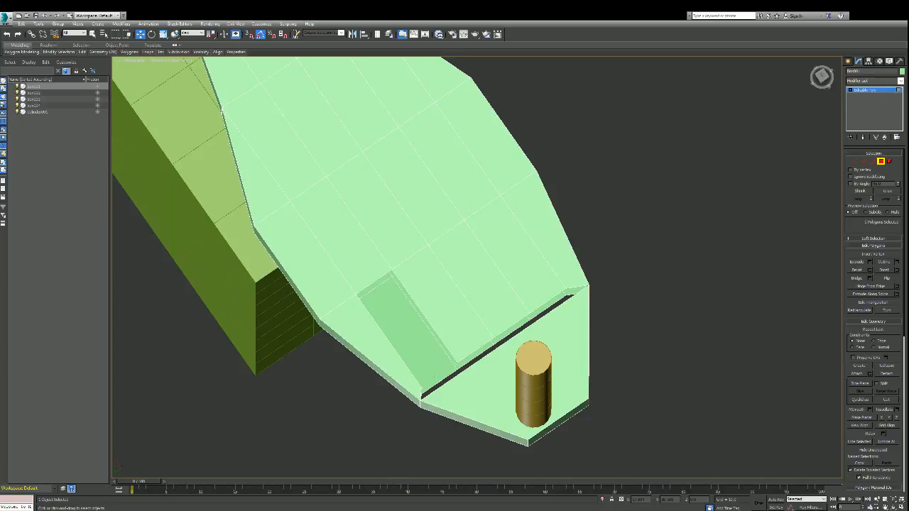
pyautogui.click(371, 334)
pyautogui.press('Delete')
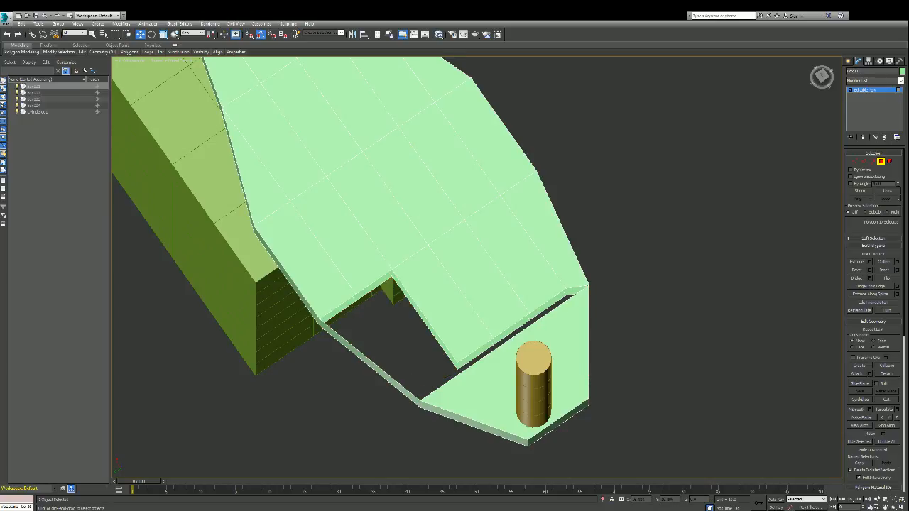
pyautogui.click(436, 306)
pyautogui.press('Delete')
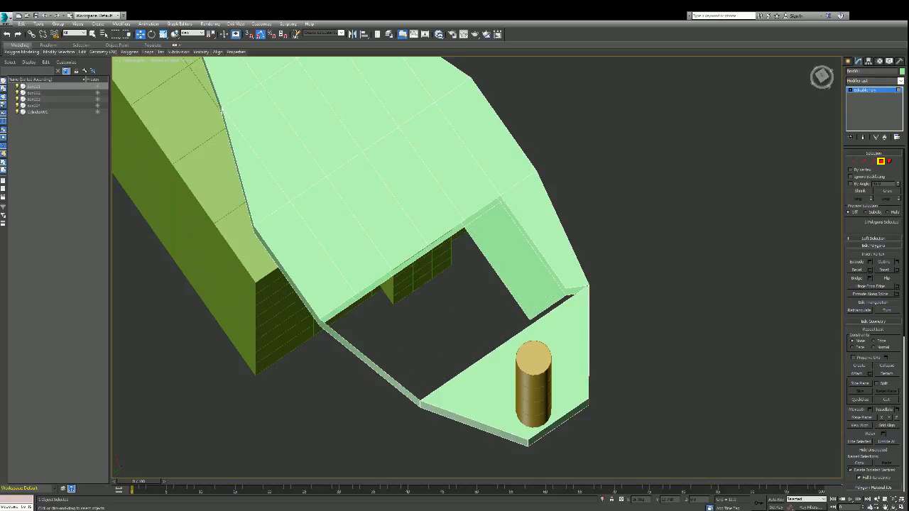
pyautogui.press('Delete')
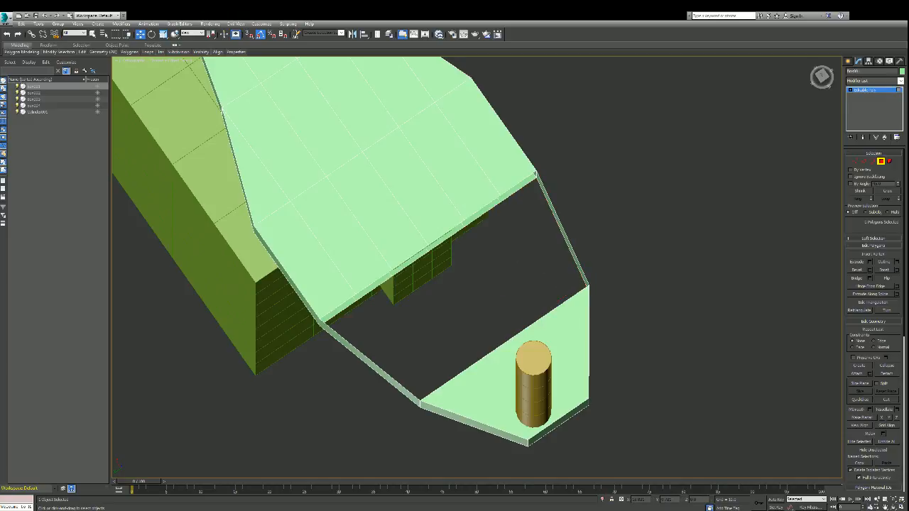
pyautogui.press('2')
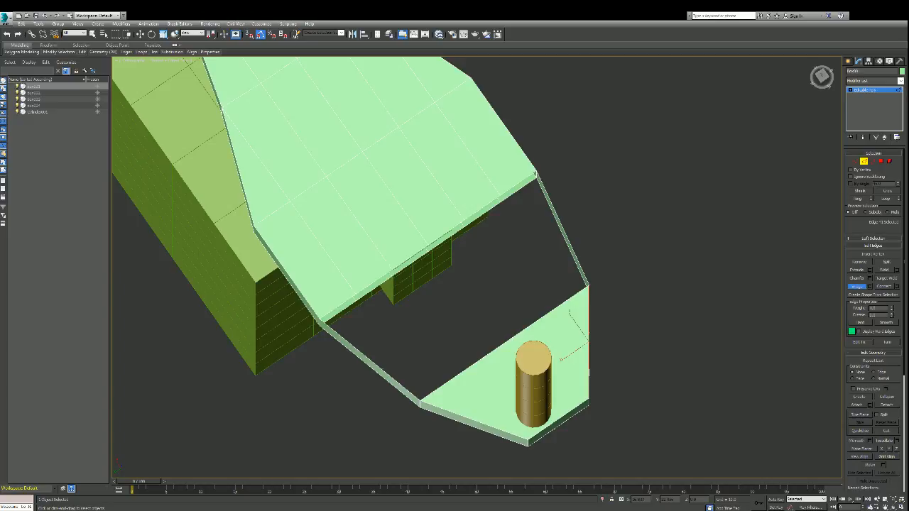
# - Bridge the opposite side wall edges across the open row in front of the tapered rear section to close the gap
pyautogui.click(566, 244)
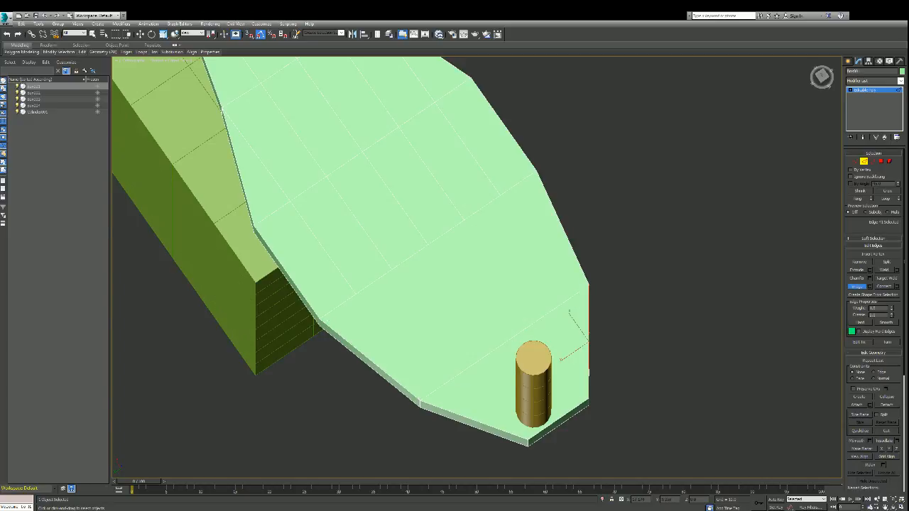
pyautogui.hotkey('ctrl', 'z')
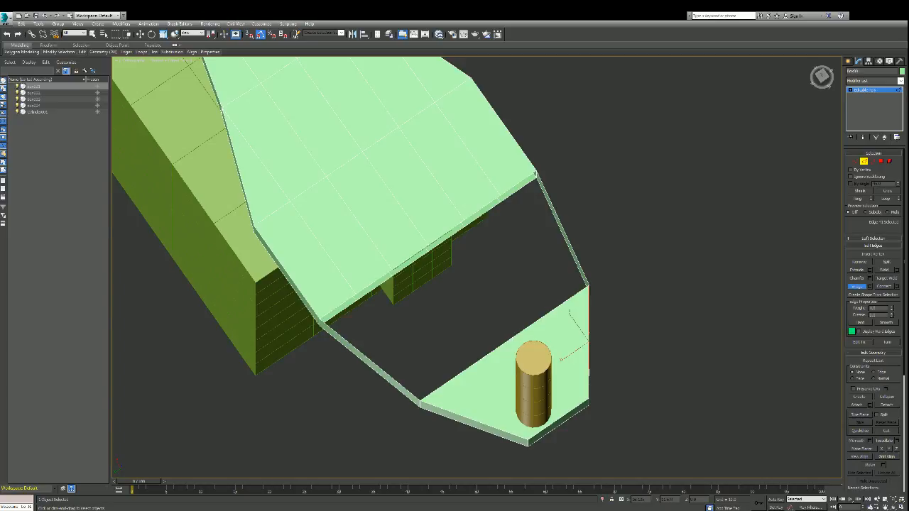
pyautogui.click(575, 258)
pyautogui.click(375, 360)
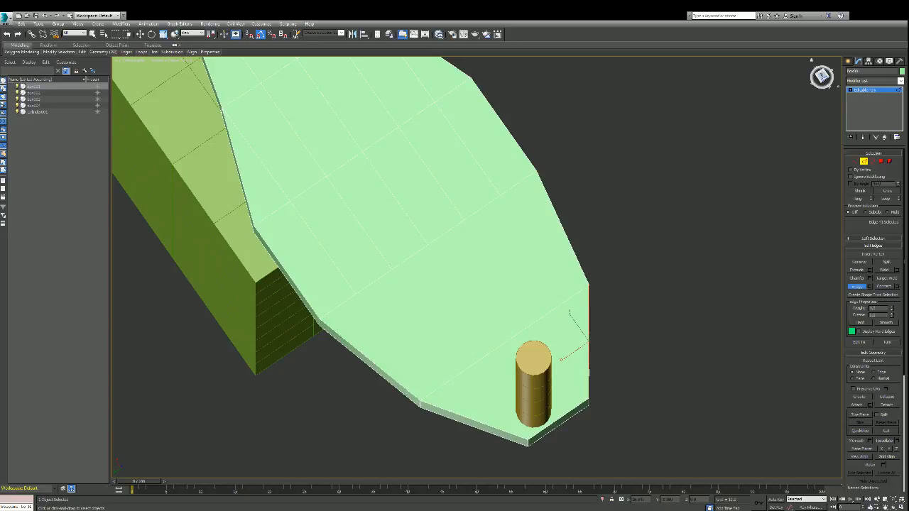
# - Move one side wall face of the rebuilt row slightly inward to refine the slab's rear taper
pyautogui.moveTo(821, 77); pyautogui.dragTo(812, 61)
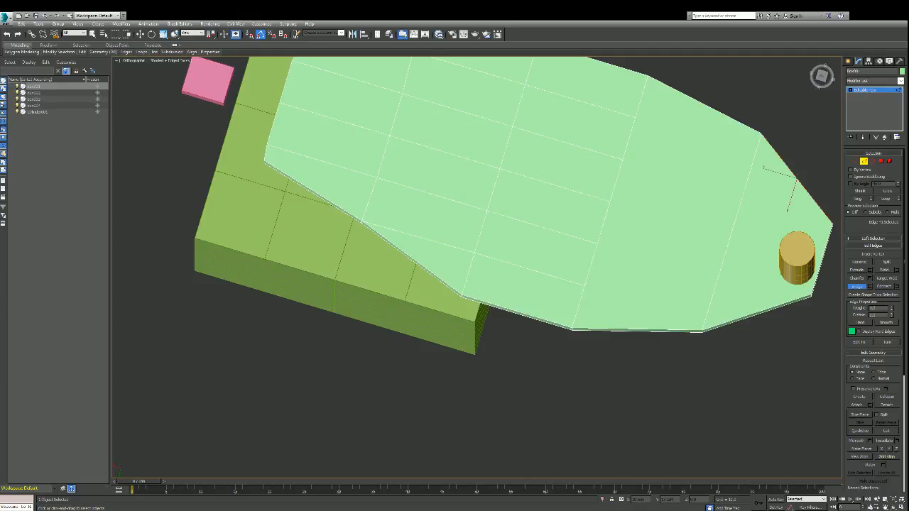
pyautogui.scroll(-5, 600, 203)
pyautogui.scroll(5, 677, 162)
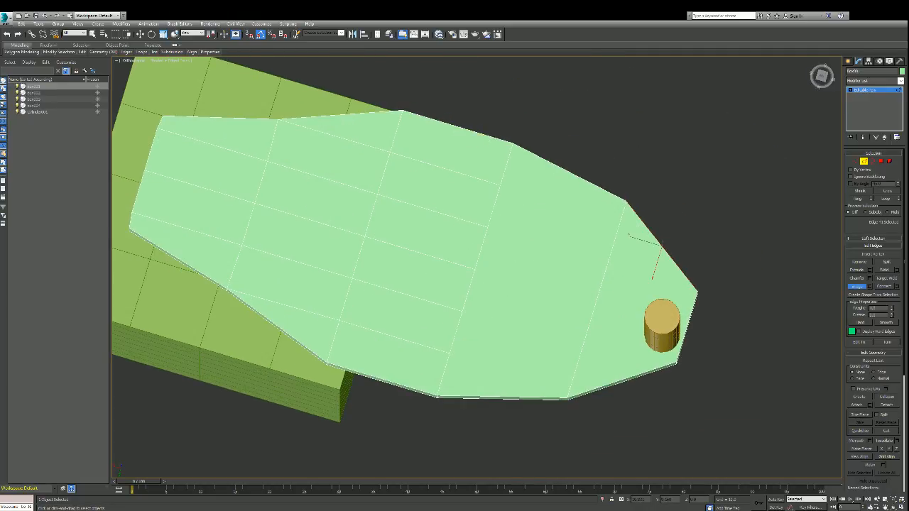
pyautogui.moveTo(821, 75); pyautogui.dragTo(807, 31)
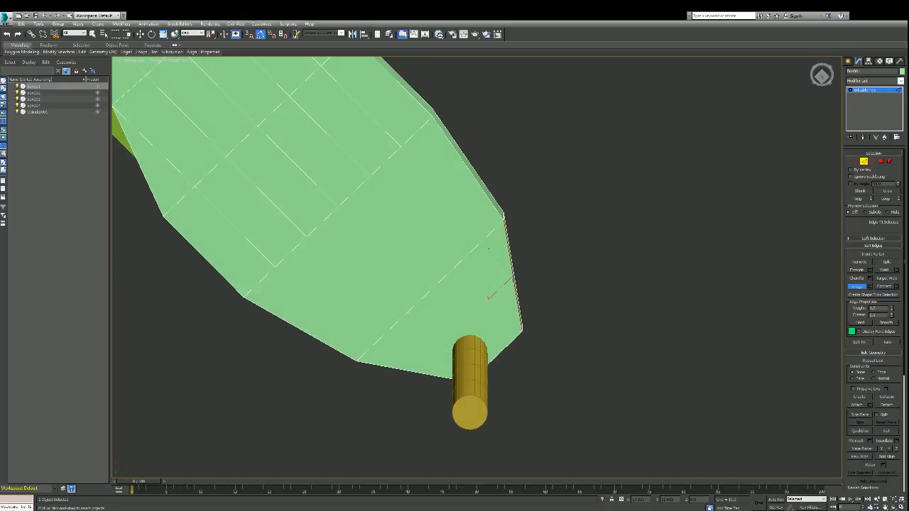
pyautogui.press('4')
pyautogui.click(380, 252)
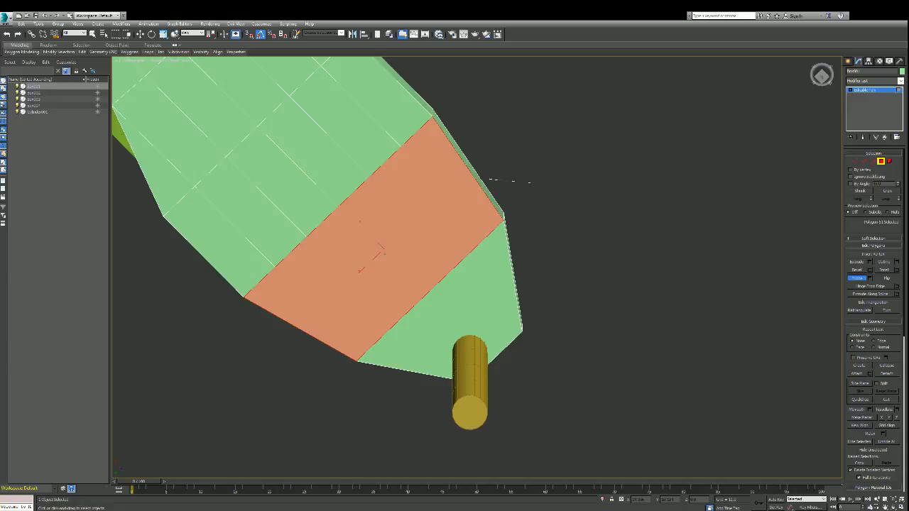
pyautogui.press('w')
pyautogui.click(470, 166)
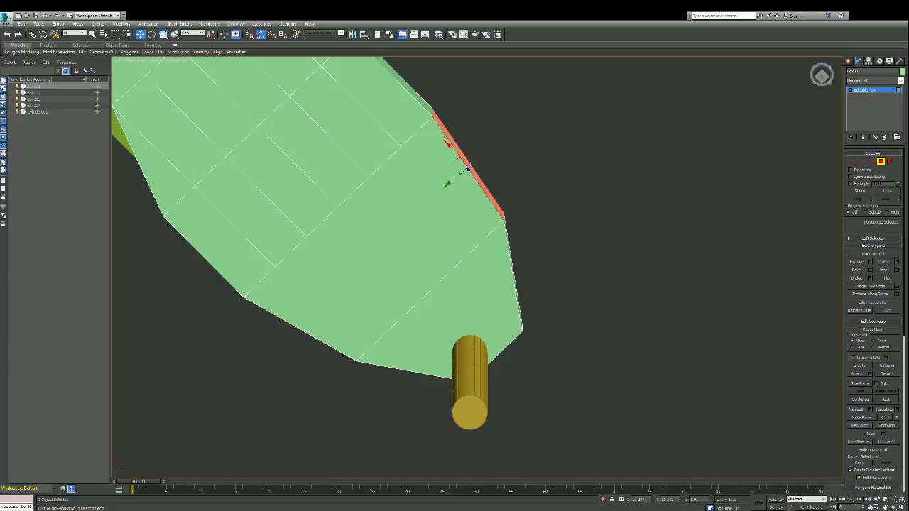
pyautogui.moveTo(466, 167); pyautogui.dragTo(462, 173)
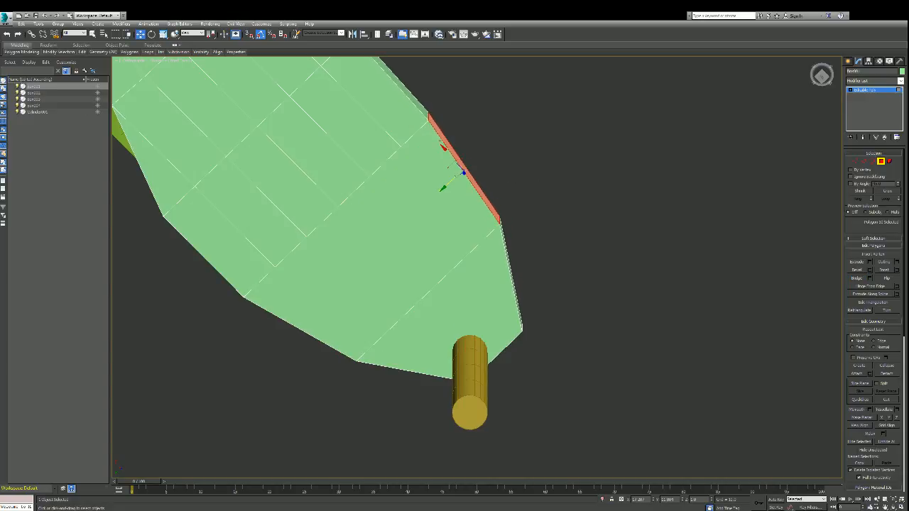
# - Nudge the selected side polygon near the green slab's tapered end slightly outward along Y and leave polygon editing
pyautogui.click(822, 76)
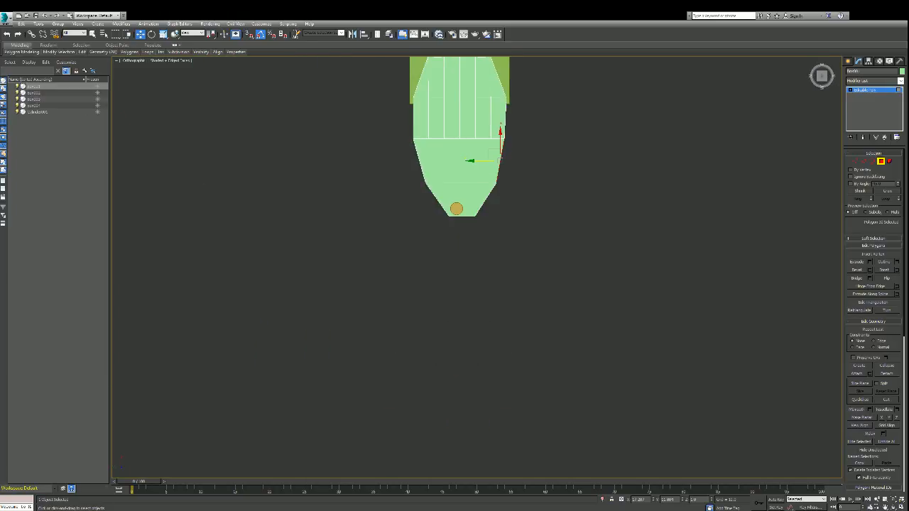
pyautogui.scroll(5, 493, 73)
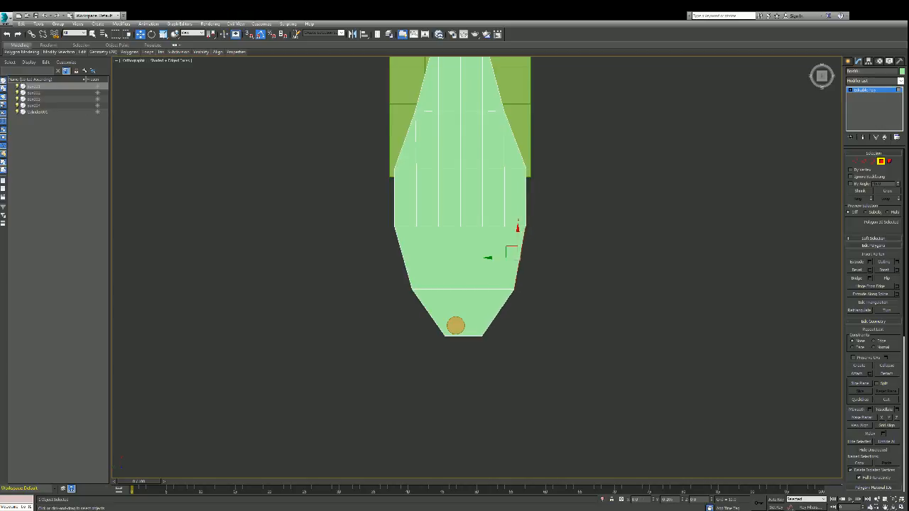
pyautogui.moveTo(497, 257); pyautogui.dragTo(498, 257)
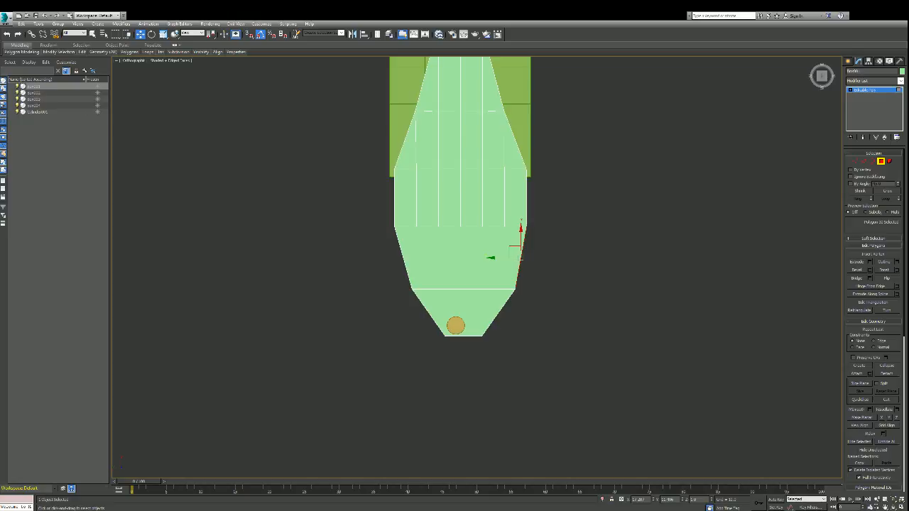
pyautogui.press('4')
pyautogui.press('4')
pyautogui.press('4')
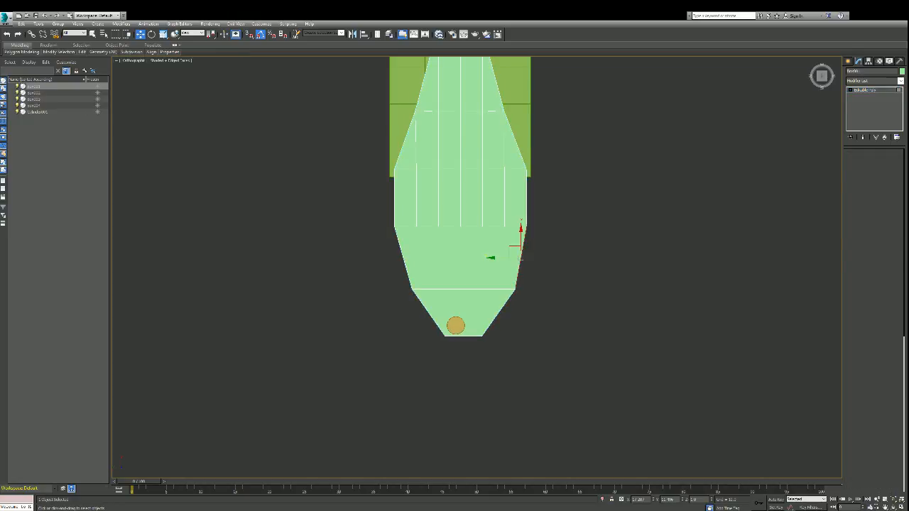
# - Move the yellow cylinder inward from the green slab's narrow tip to the middle of its tapered end
pyautogui.click(456, 325)
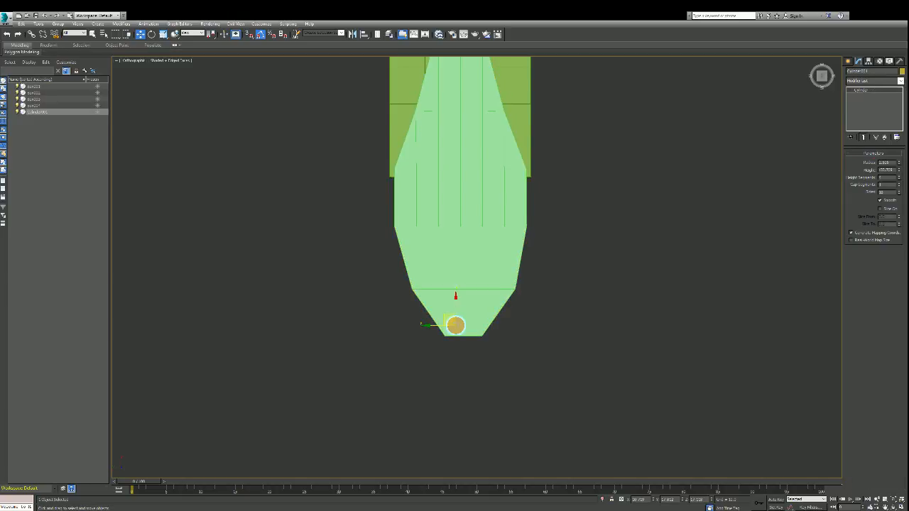
pyautogui.click(461, 305)
pyautogui.click(456, 326)
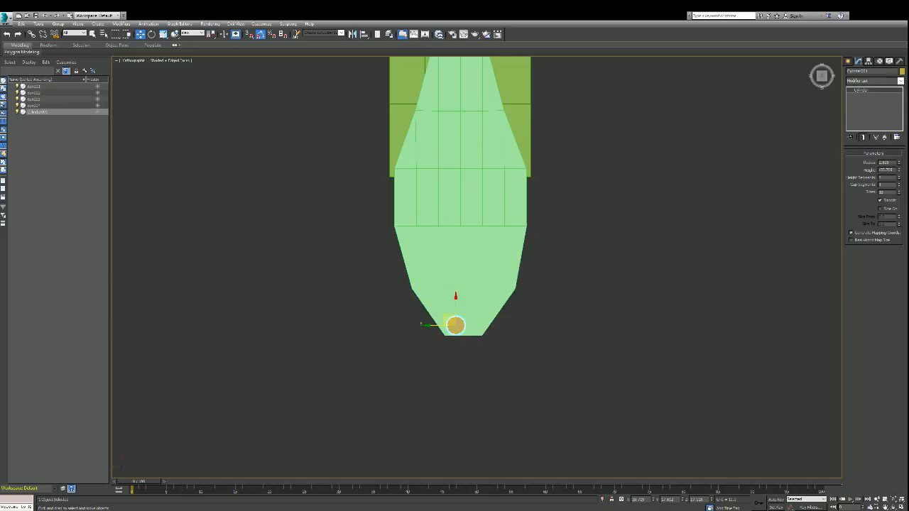
pyautogui.moveTo(456, 325); pyautogui.dragTo(462, 288)
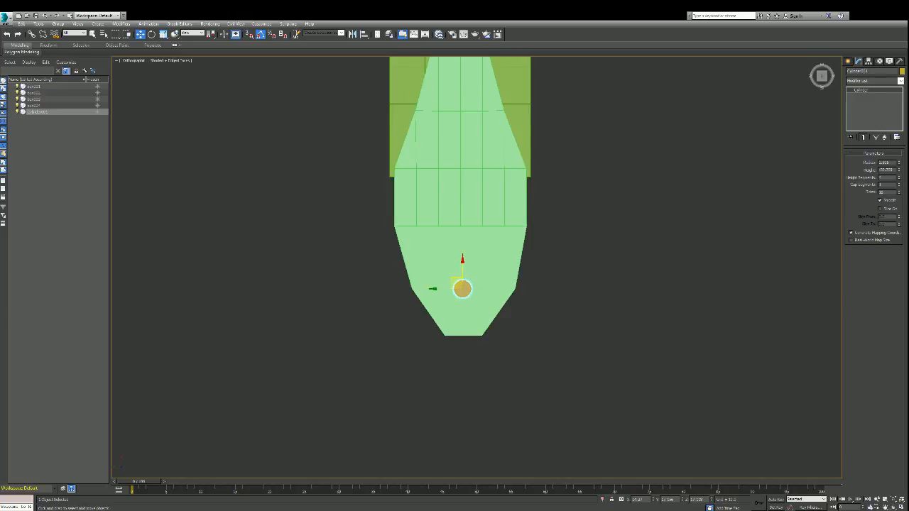
# - Lower the crosswise edge on the slab's underside beneath the cylinder so the bottom forms a downward wedge
pyautogui.moveTo(822, 76)
pyautogui.mouseDown()
pyautogui.moveTo(831, 88)
pyautogui.moveTo(821, 78)
pyautogui.mouseUp()
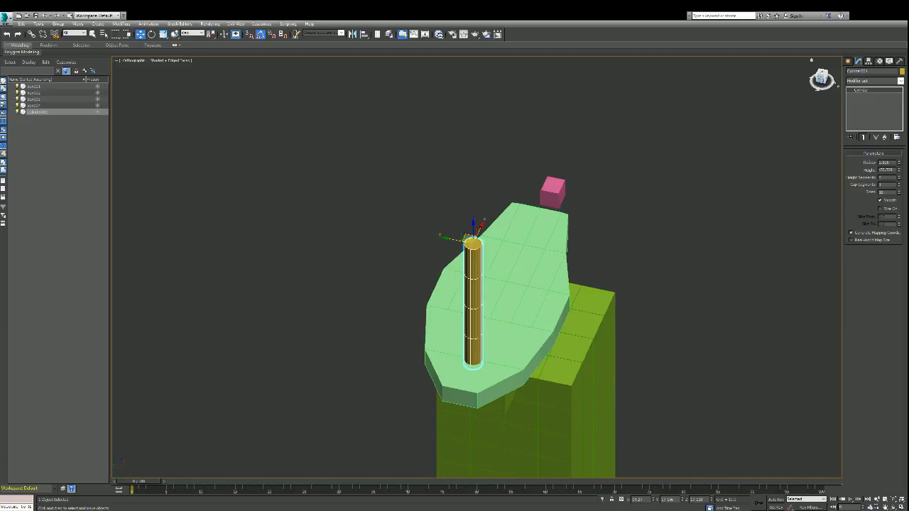
pyautogui.moveTo(821, 78); pyautogui.dragTo(821, 76)
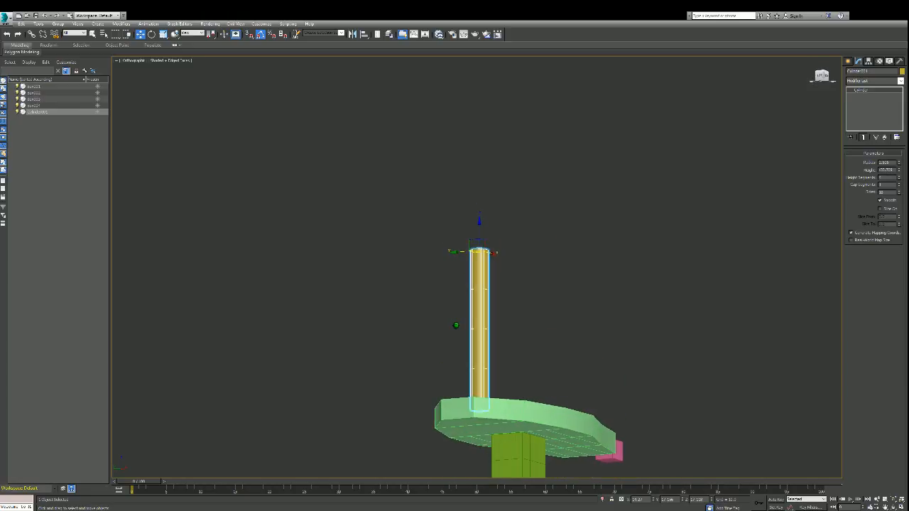
pyautogui.moveTo(456, 326)
pyautogui.keyDown('alt'); pyautogui.mouseDown(button='middle')
pyautogui.moveTo(470, 331)
pyautogui.moveTo(454, 335)
pyautogui.moveTo(419, 305)
pyautogui.moveTo(418, 288)
pyautogui.mouseUp(button='middle'); pyautogui.keyUp('alt')
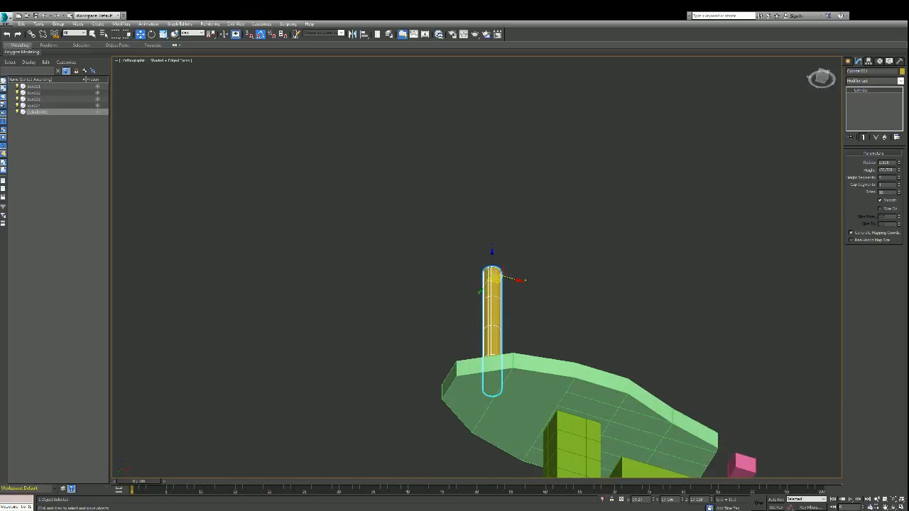
pyautogui.click(525, 391)
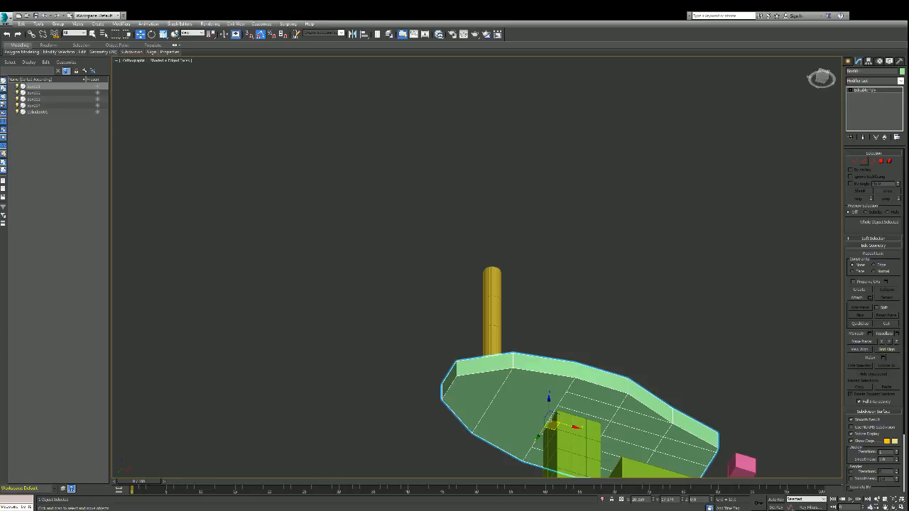
pyautogui.click(865, 161)
pyautogui.click(497, 394)
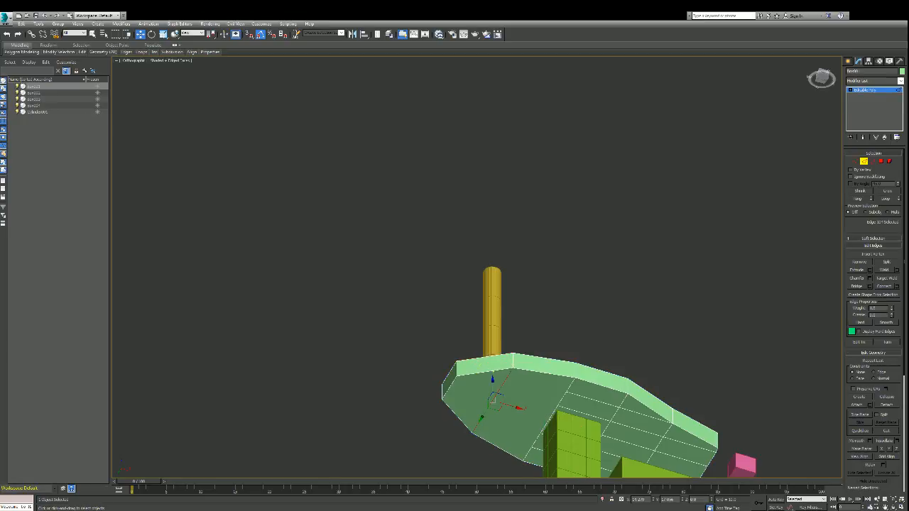
pyautogui.moveTo(493, 385); pyautogui.dragTo(493, 405)
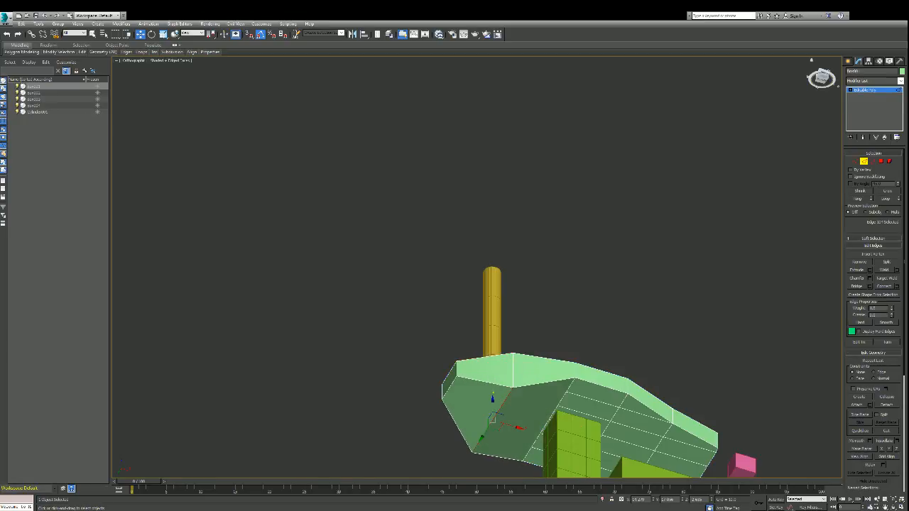
# - Break the two end vertices of the lowered underside edge, try raising them, and undo that move
pyautogui.click(821, 76)
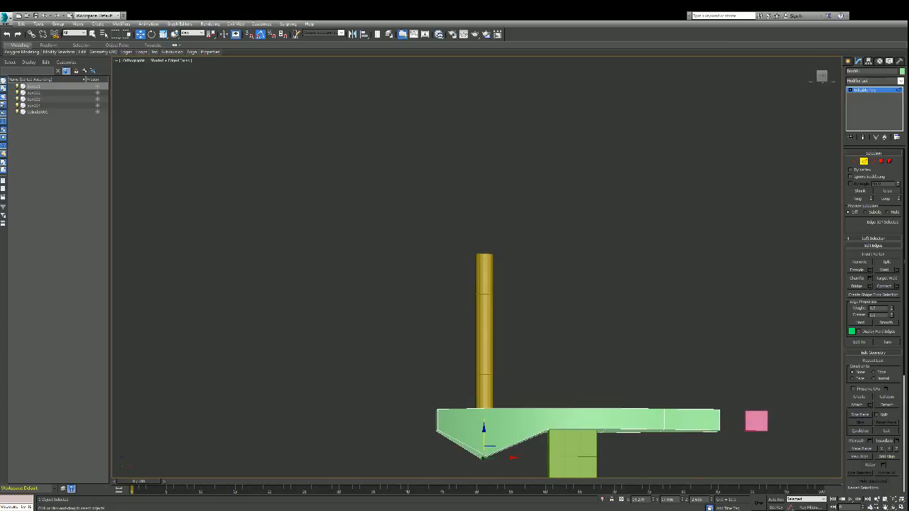
pyautogui.scroll(-5, 568, 412)
pyautogui.scroll(7, 561, 419)
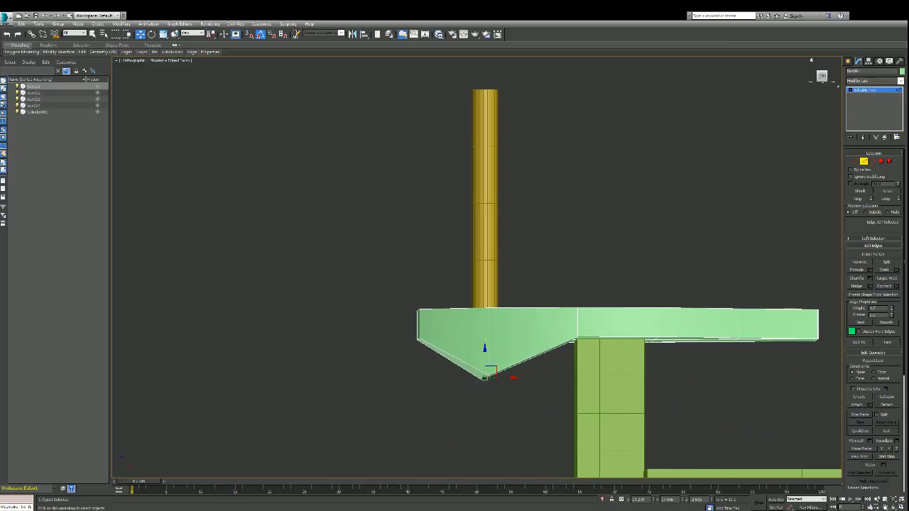
pyautogui.moveTo(821, 76); pyautogui.dragTo(808, 59)
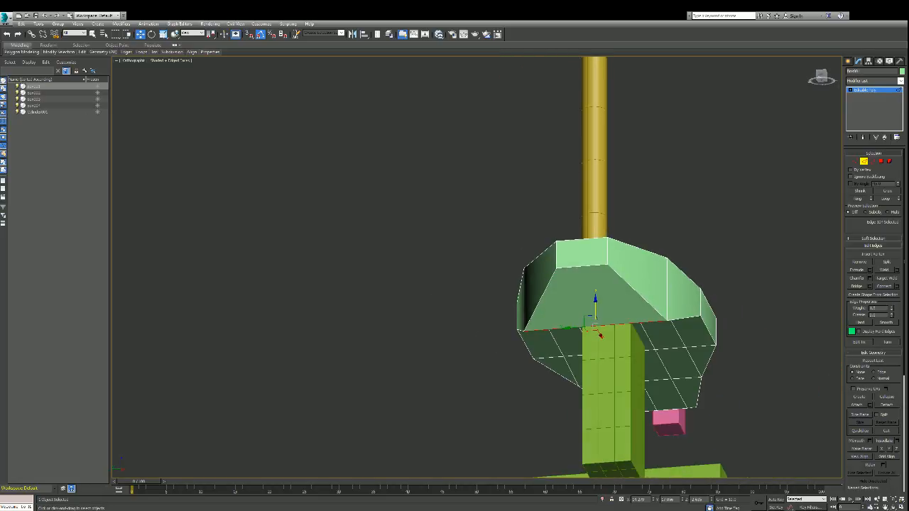
pyautogui.press('1')
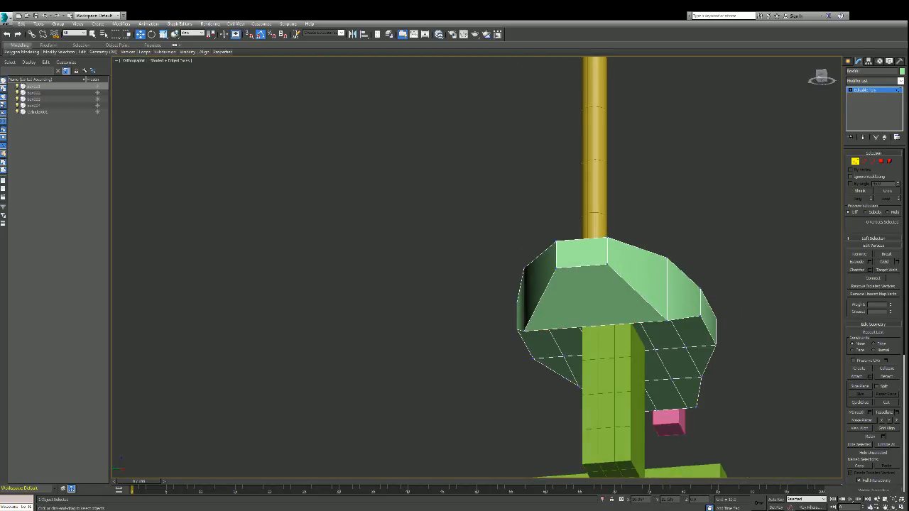
pyautogui.scroll(5, 554, 337)
pyautogui.click(492, 326)
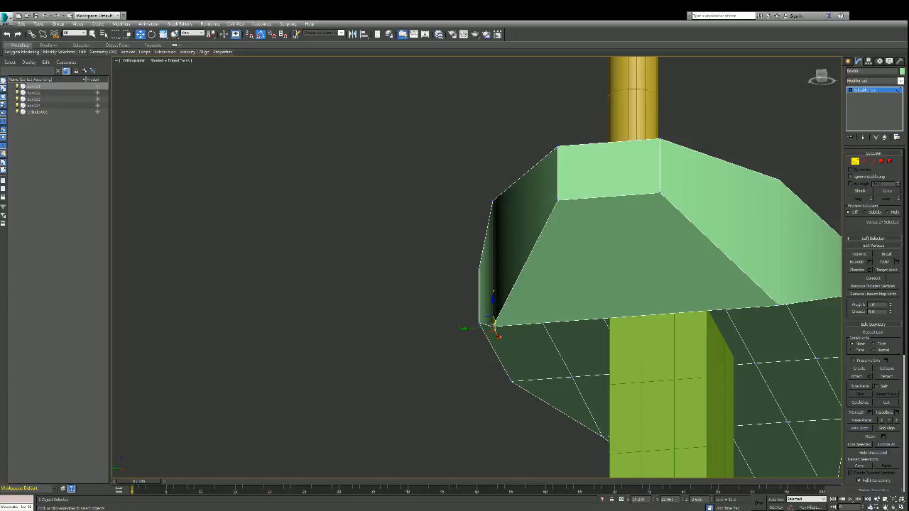
pyautogui.keyDown('ctrl'); pyautogui.click(779, 306); pyautogui.keyUp('ctrl')
pyautogui.click(886, 253)
pyautogui.moveTo(635, 305); pyautogui.dragTo(636, 245)
pyautogui.hotkey('ctrl', 'z')
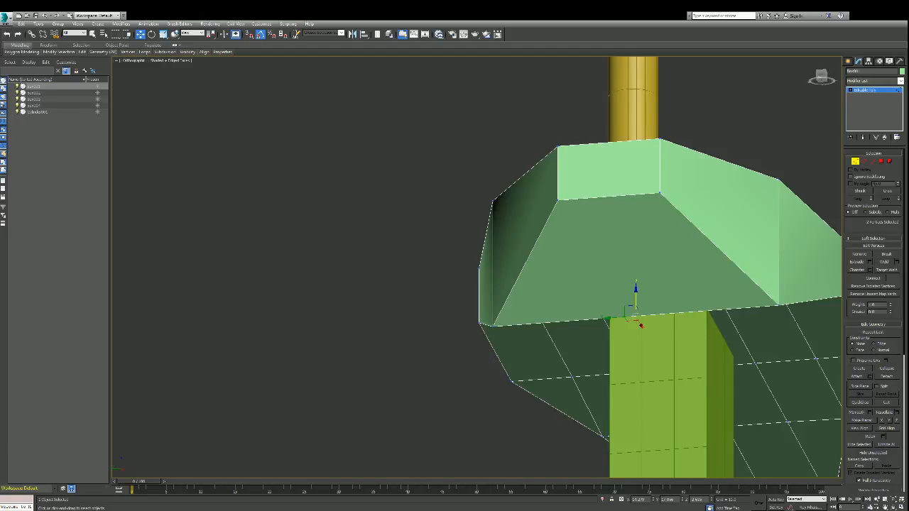
pyautogui.press('2')
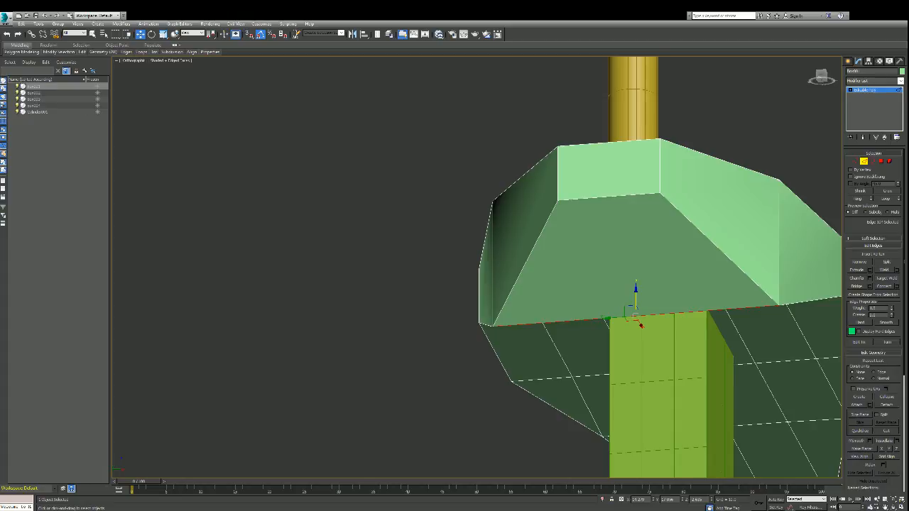
pyautogui.hotkey('alt', 'c')
pyautogui.press('1')
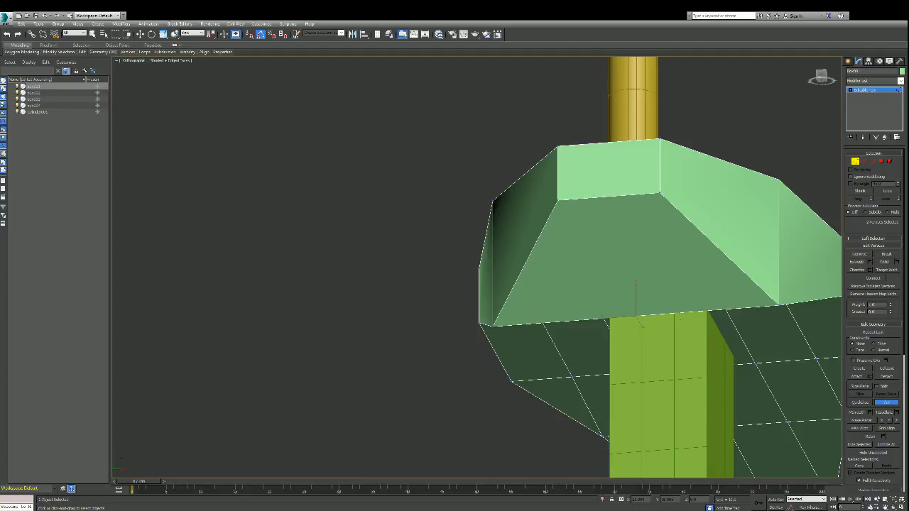
pyautogui.scroll(3, 641, 323)
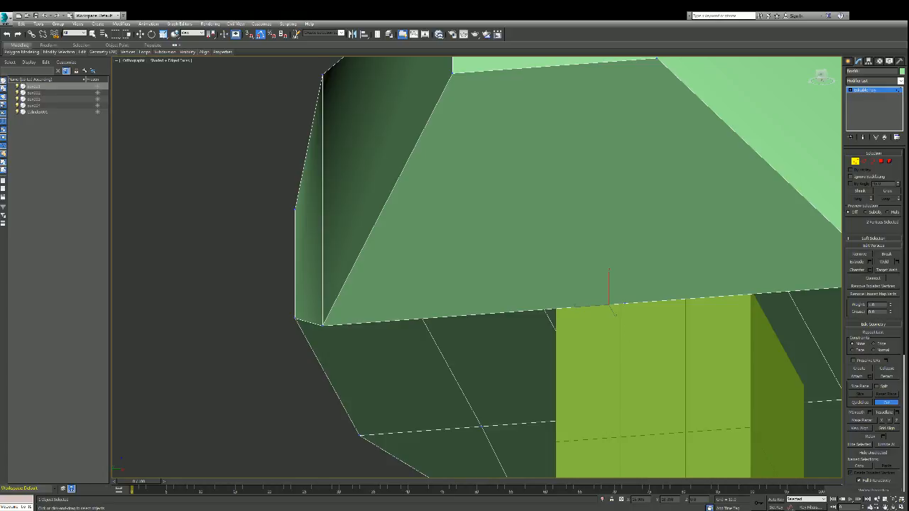
pyautogui.press('w')
pyautogui.hotkey('ctrl', 'd')
# - Pull the broken vertices at one end of the lowered underside edge apart vertically
pyautogui.moveTo(822, 77); pyautogui.dragTo(752, 77)
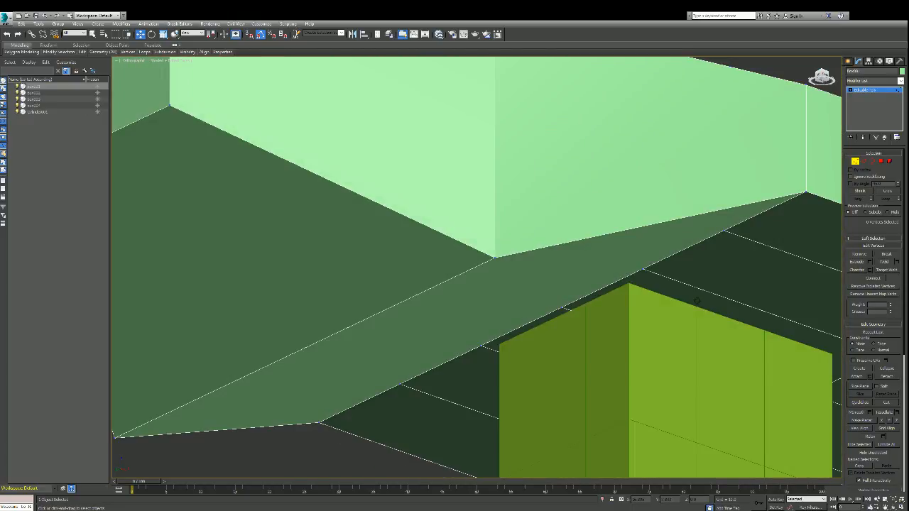
pyautogui.scroll(-2, 449, 290)
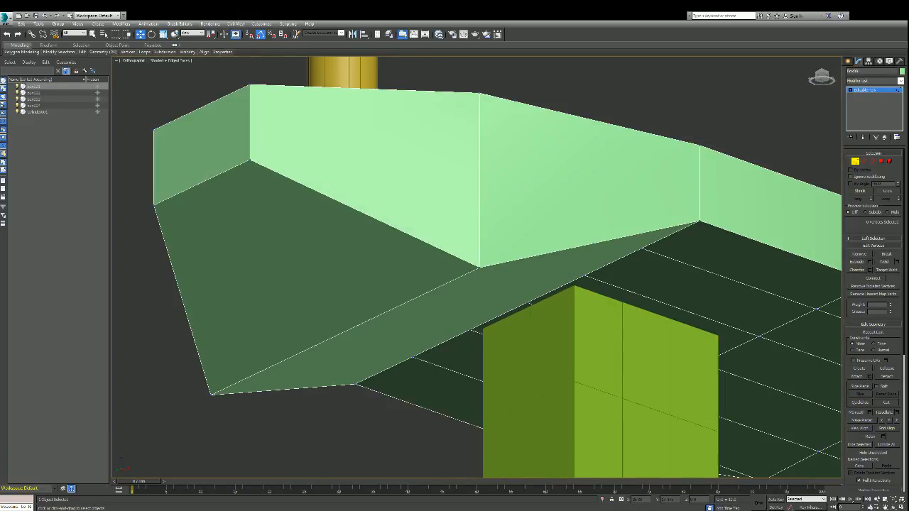
pyautogui.click(480, 267)
pyautogui.moveTo(480, 250); pyautogui.dragTo(480, 193)
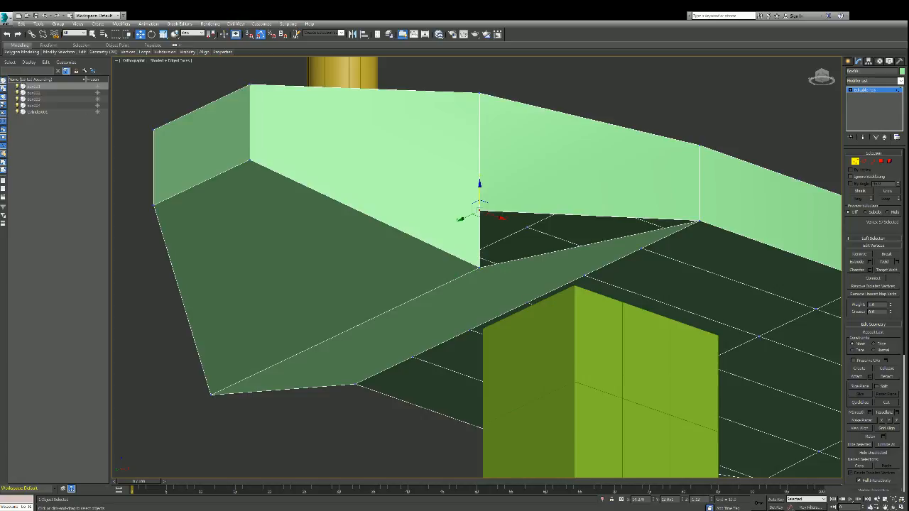
pyautogui.hotkey('ctrl', 'z')
pyautogui.hotkey('ctrl', 'z')
pyautogui.hotkey('ctrl', 'z')
pyautogui.hotkey('ctrl', 'z')
pyautogui.hotkey('ctrl', 'z')
pyautogui.hotkey('ctrl', 'z')
pyautogui.hotkey('ctrl', 'z')
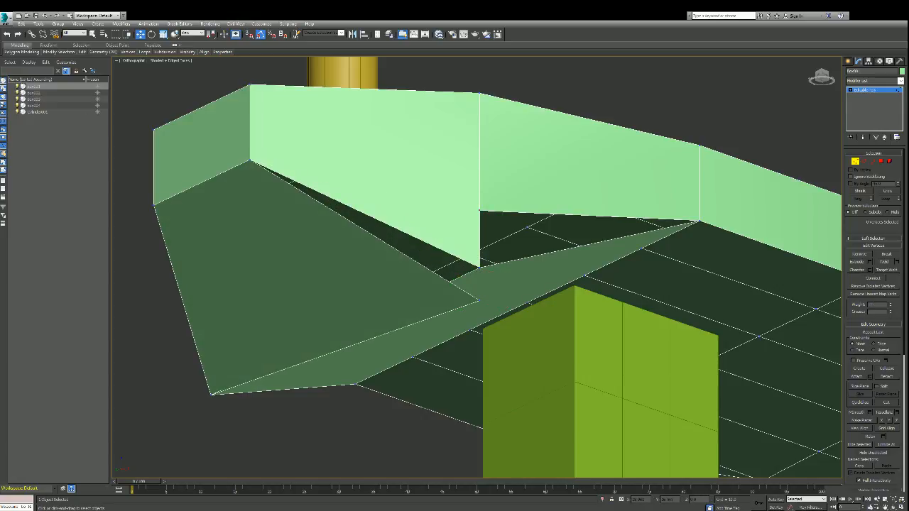
pyautogui.hotkey('ctrl', 'z')
pyautogui.hotkey('ctrl', 'z')
pyautogui.hotkey('ctrl', 'z')
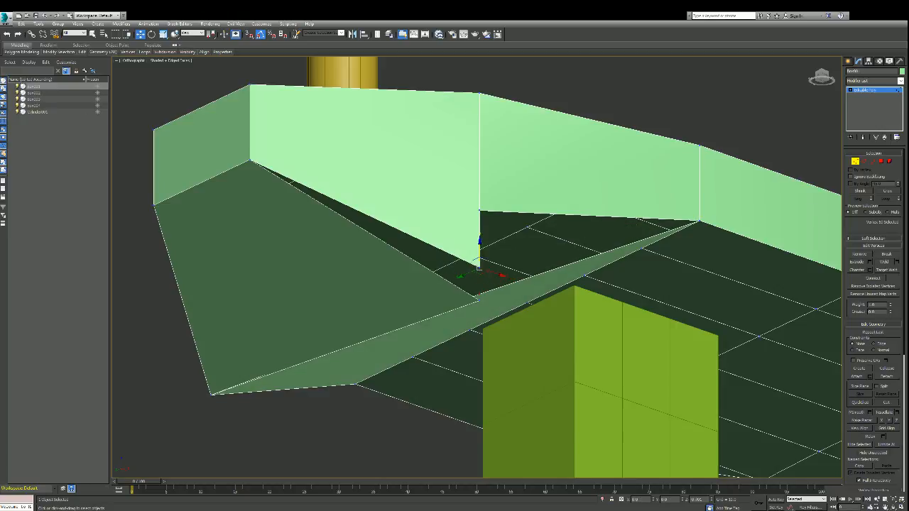
pyautogui.hotkey('ctrl', 'z')
pyautogui.scroll(3, 483, 282)
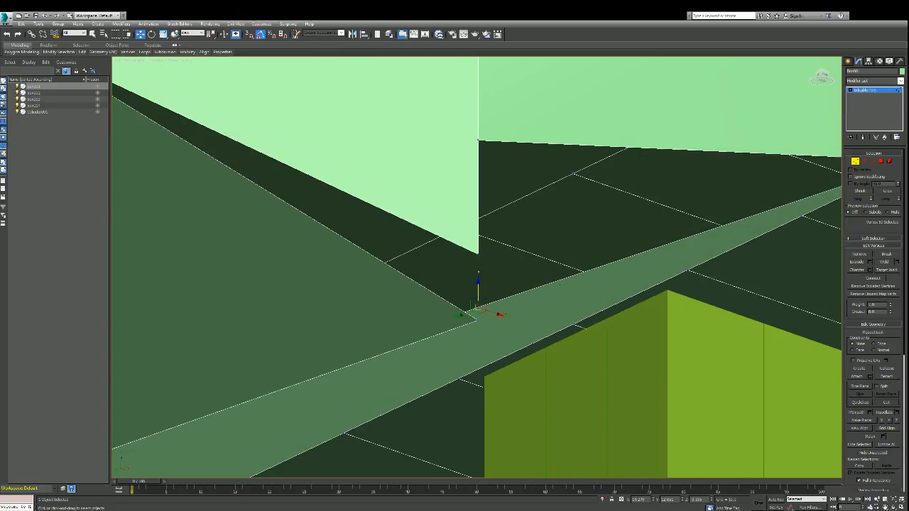
# - Target Weld the separated vertices back into one corner point of the wedge and try moving it vertically
pyautogui.hotkey('ctrl', 'shift', 'w')
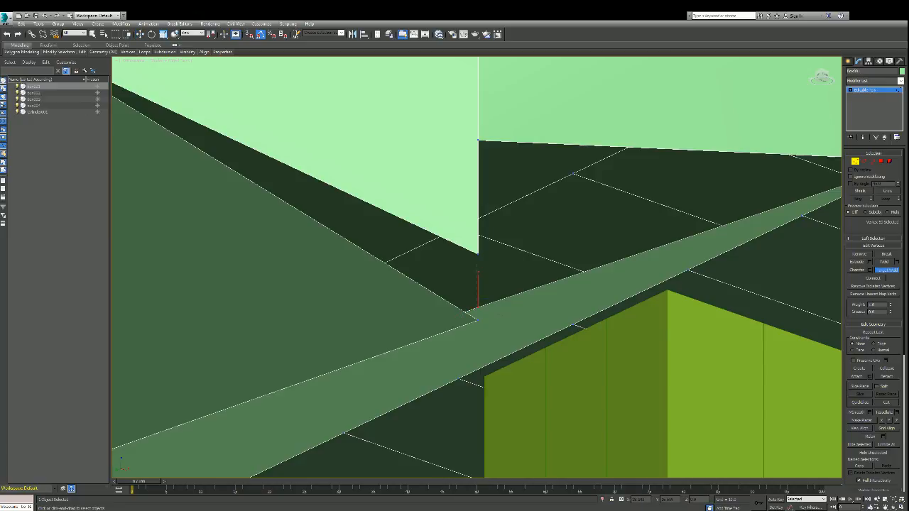
pyautogui.click(477, 253)
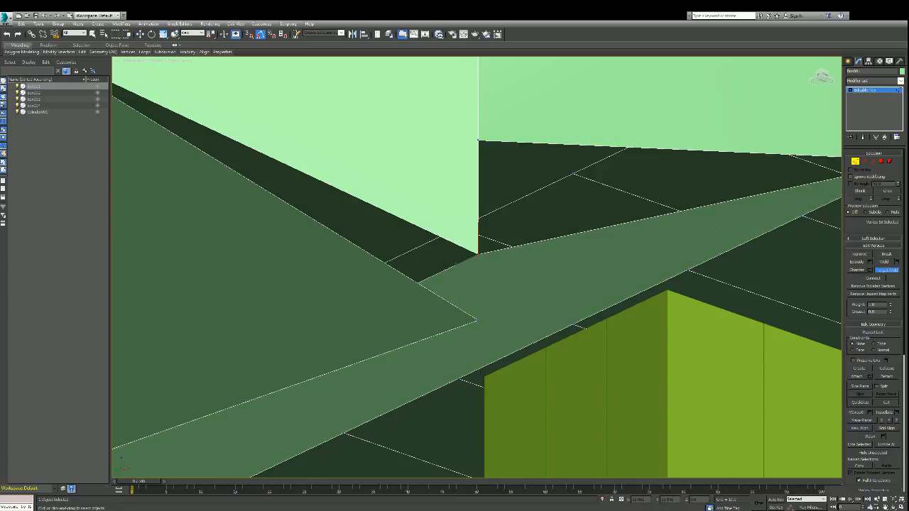
pyautogui.click(478, 254)
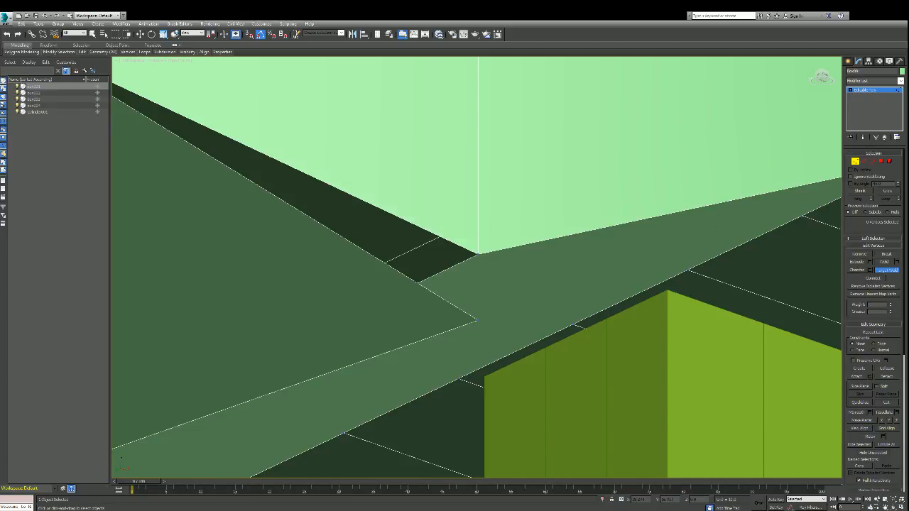
pyautogui.click(478, 254)
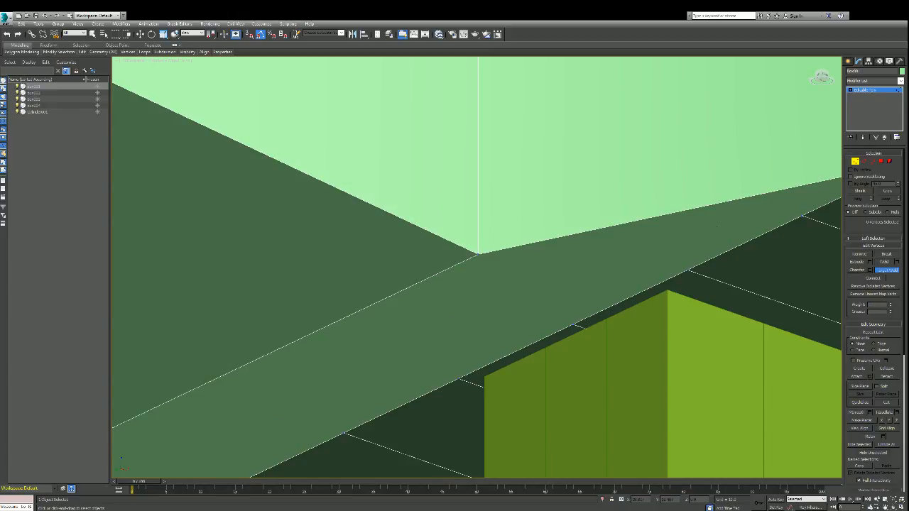
pyautogui.press('w')
pyautogui.click(478, 254)
pyautogui.moveTo(478, 234)
pyautogui.mouseDown()
pyautogui.moveTo(478, 162)
pyautogui.moveTo(478, 249)
pyautogui.mouseUp()
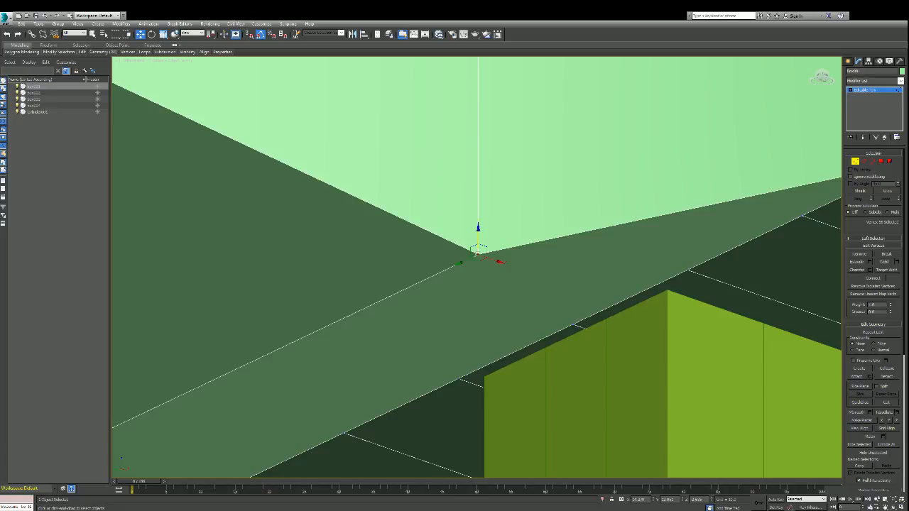
pyautogui.scroll(-6, 690, 156)
pyautogui.scroll(2, 678, 165)
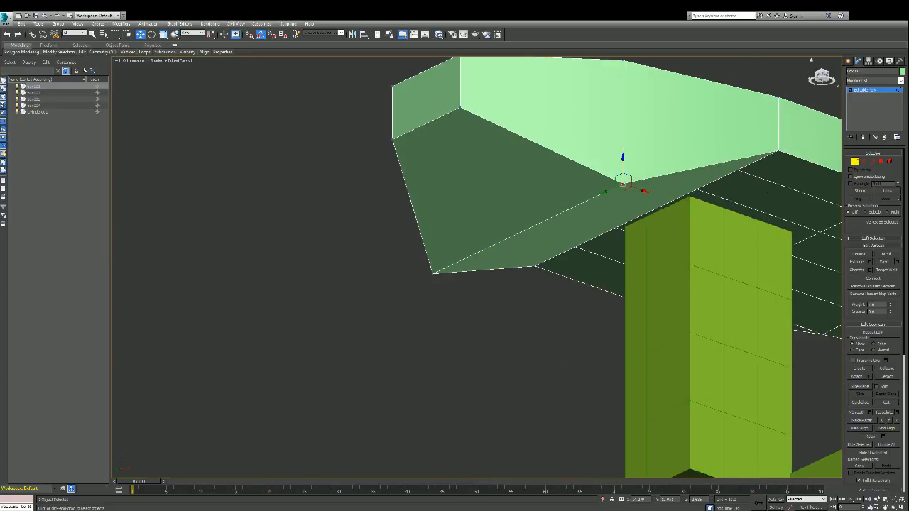
pyautogui.keyDown('alt'); pyautogui.moveTo(686, 203); pyautogui.dragTo(731, 199, button='middle'); pyautogui.keyUp('alt')
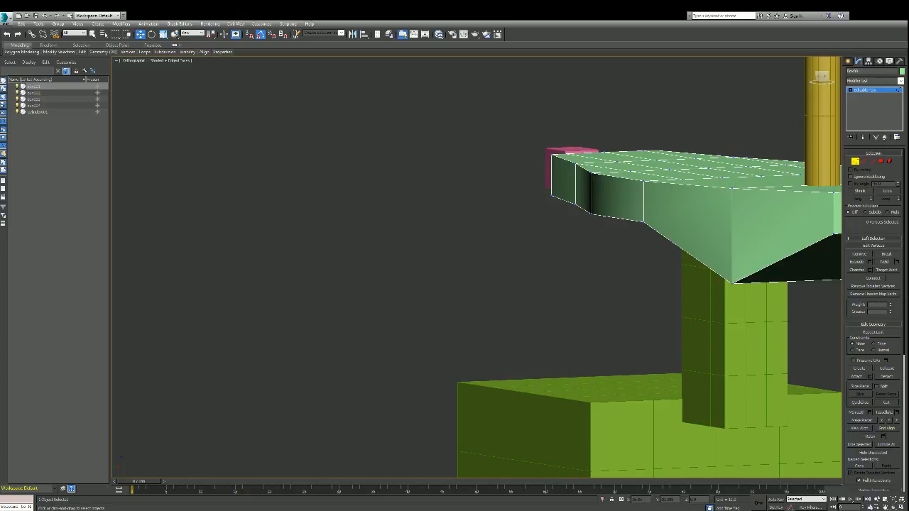
# - Pull the overlapping vertices at the near lower corner of the slab's underside wedge apart vertically
pyautogui.moveTo(725, 183)
pyautogui.mouseDown()
pyautogui.moveTo(740, 190)
pyautogui.moveTo(725, 183)
pyautogui.mouseUp()
pyautogui.click(723, 279)
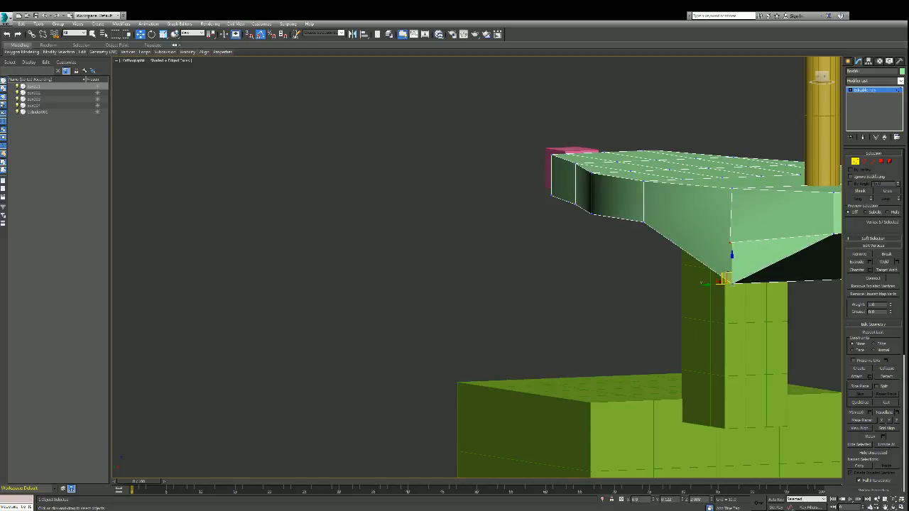
pyautogui.scroll(-2, 724, 280)
pyautogui.scroll(6, 722, 284)
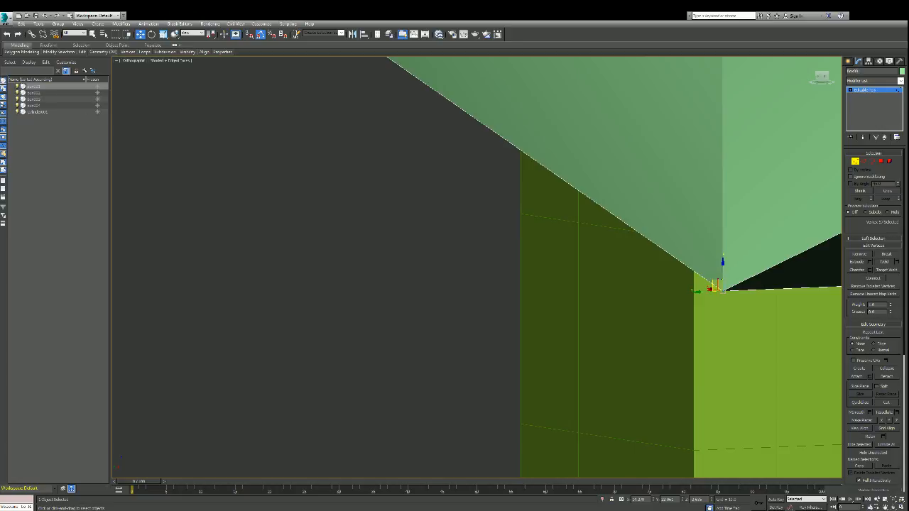
pyautogui.moveTo(719, 283); pyautogui.dragTo(717, 223)
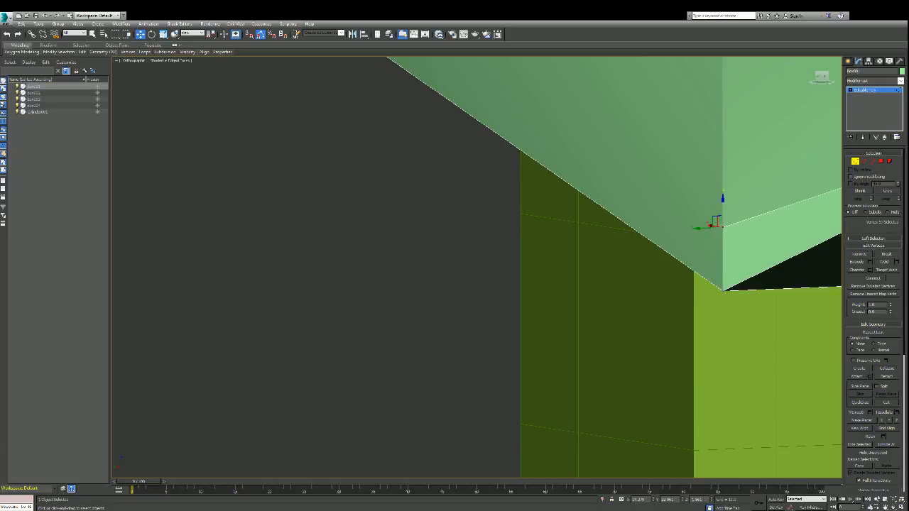
pyautogui.click(723, 289)
pyautogui.moveTo(719, 286); pyautogui.dragTo(719, 233)
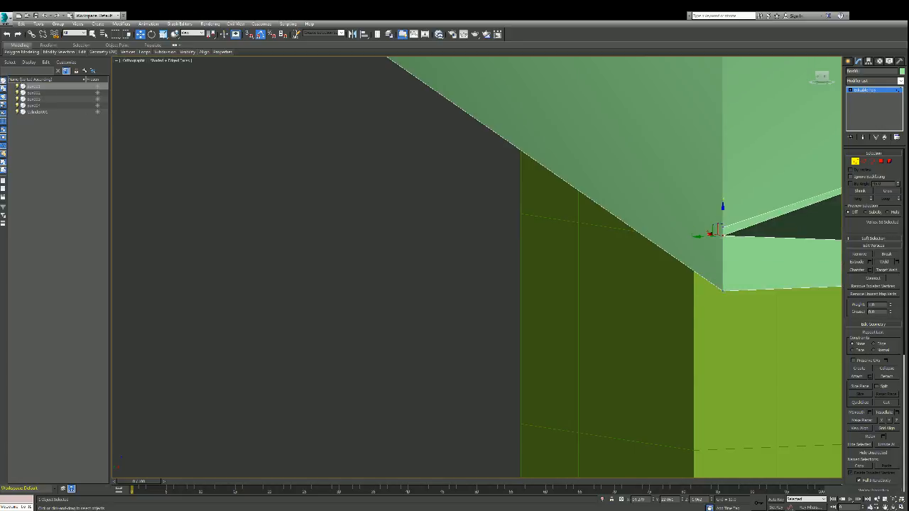
pyautogui.click(722, 288)
pyautogui.moveTo(722, 288); pyautogui.dragTo(719, 346)
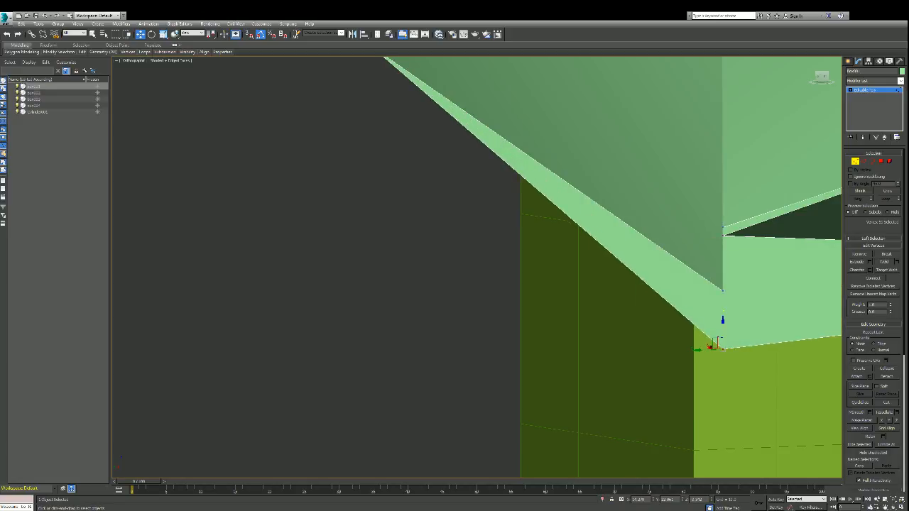
# - Target Weld the separated vertices back into one corner point at the wedge's lower tip
pyautogui.click(886, 270)
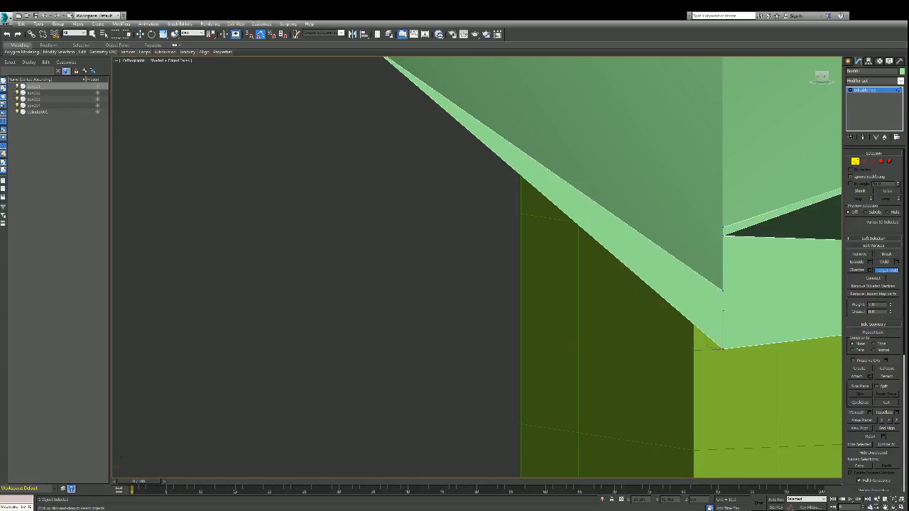
pyautogui.click(723, 290)
pyautogui.click(723, 349)
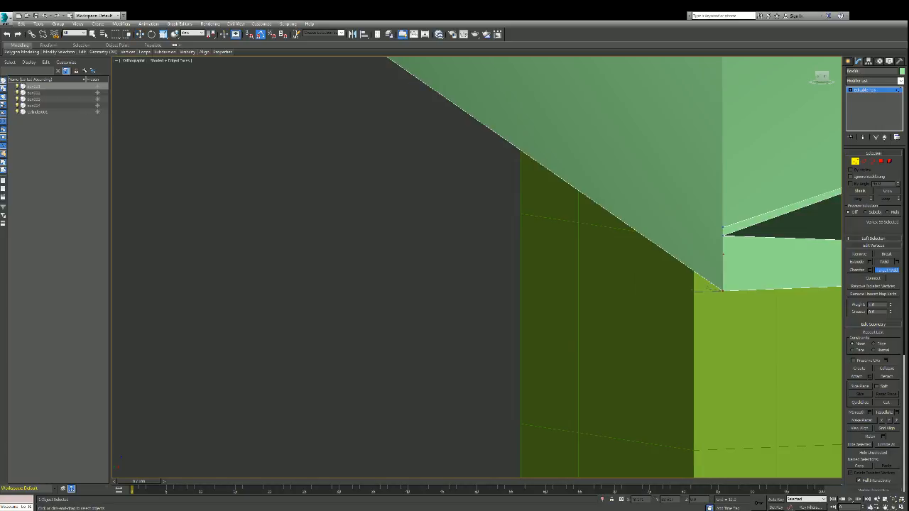
pyautogui.click(723, 234)
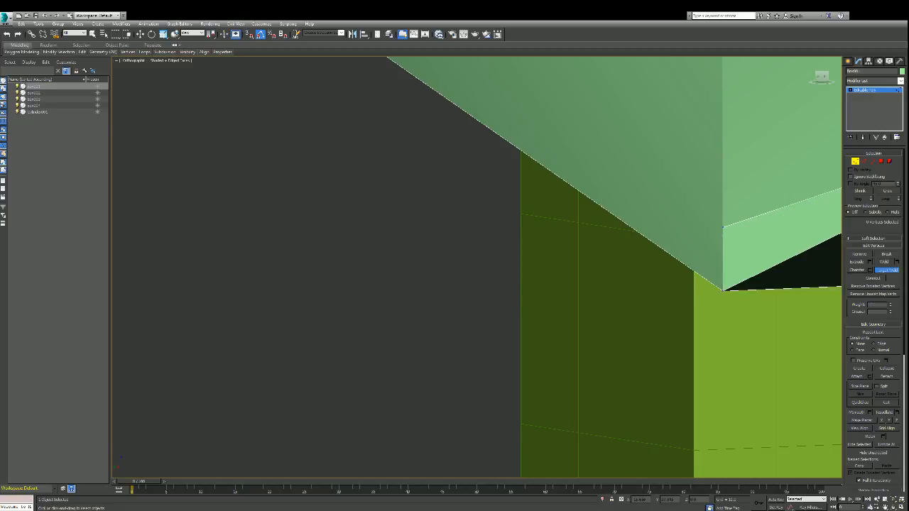
pyautogui.click(723, 291)
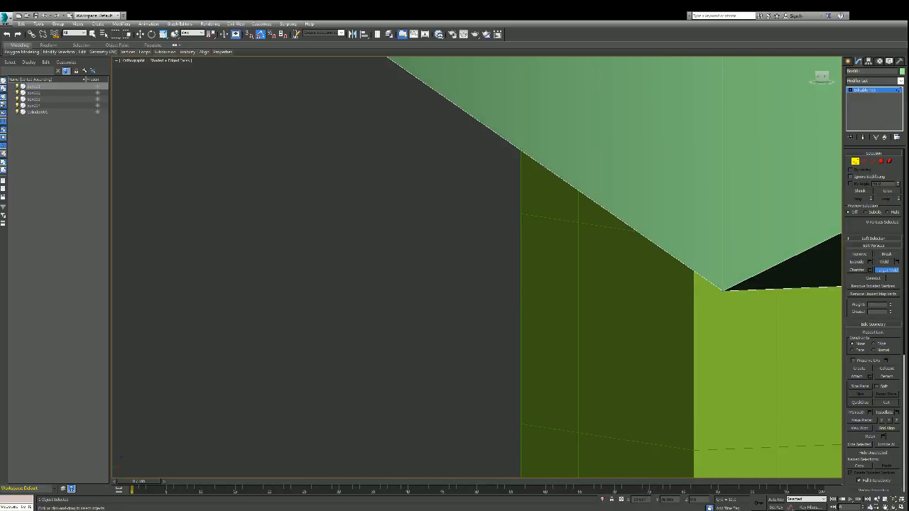
# - Check the upper and lower corner vertices at the slab's narrow end beside the cylinder by selecting each one
pyautogui.moveTo(822, 76); pyautogui.dragTo(809, 88)
pyautogui.scroll(-4, 824, 78)
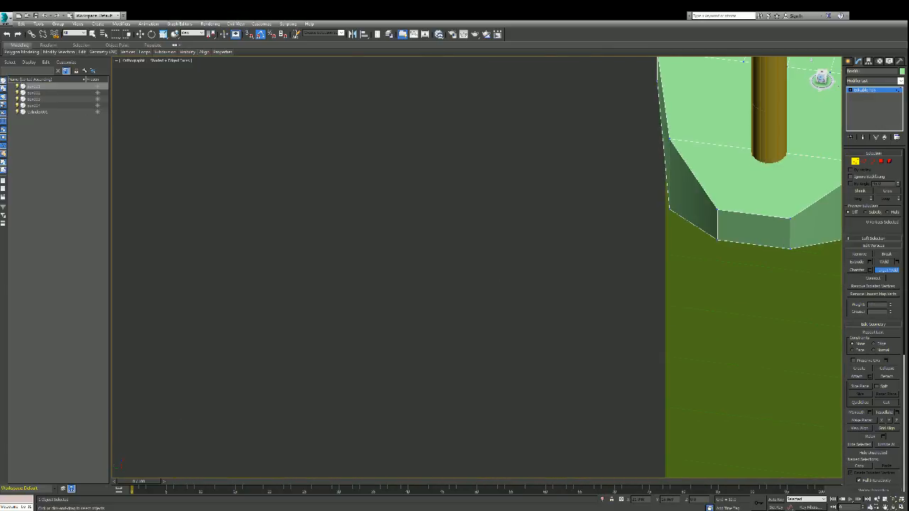
pyautogui.scroll(2, 826, 169)
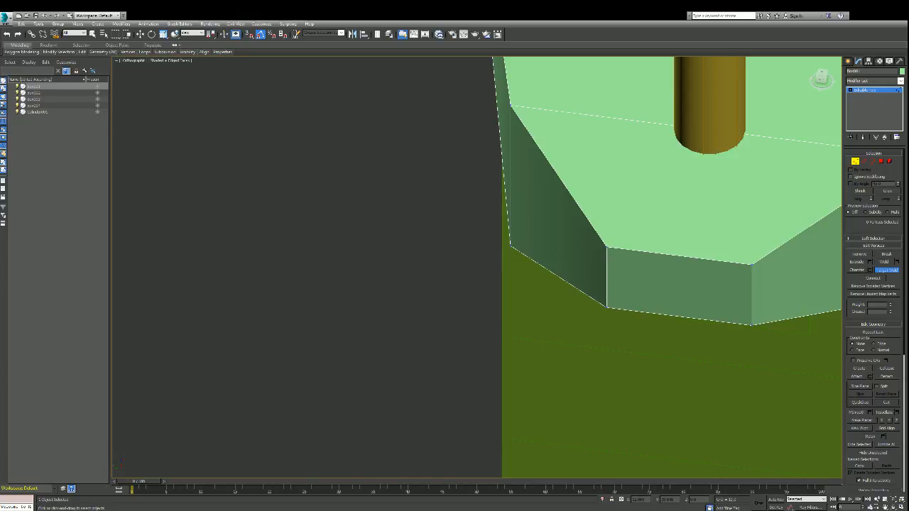
pyautogui.press('w')
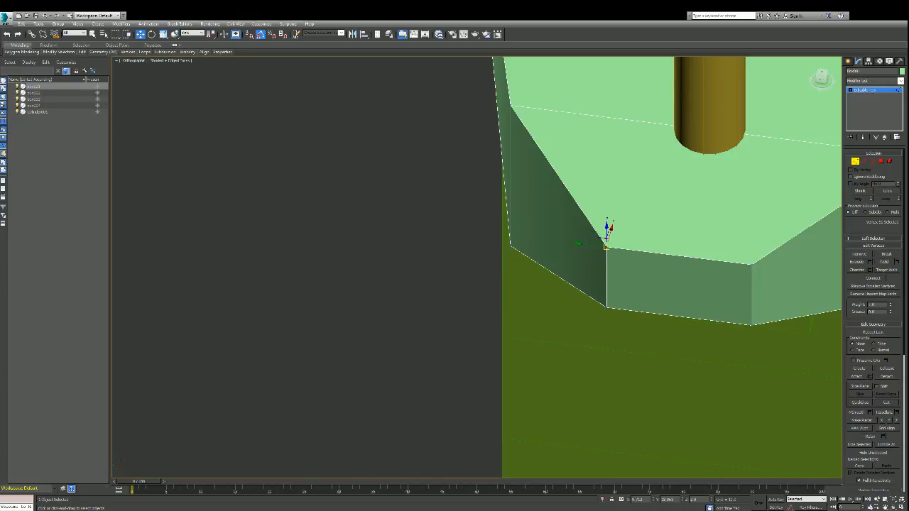
pyautogui.click(603, 242)
pyautogui.moveTo(603, 242)
pyautogui.mouseDown()
pyautogui.moveTo(578, 178)
pyautogui.moveTo(604, 243)
pyautogui.mouseUp()
pyautogui.click(752, 264)
pyautogui.click(605, 306)
pyautogui.moveTo(603, 304)
pyautogui.mouseDown()
pyautogui.moveTo(560, 345)
pyautogui.moveTo(603, 304)
pyautogui.mouseUp()
pyautogui.click(751, 323)
pyautogui.scroll(-3, 752, 323)
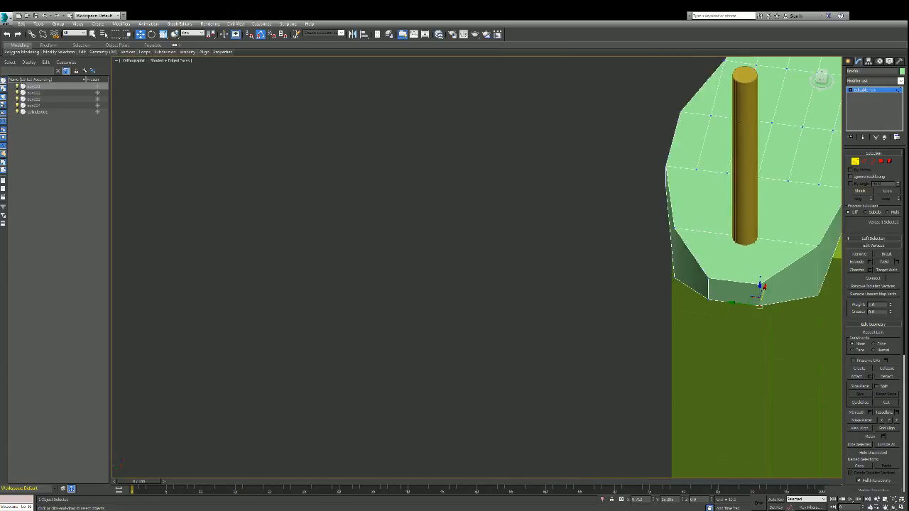
# - Examine the slab's side profile, including the underside wedge and its position relative to the supporting pillar
pyautogui.keyDown('alt'); pyautogui.moveTo(765, 182); pyautogui.dragTo(781, 189, button='middle'); pyautogui.keyUp('alt')
pyautogui.scroll(-3, 814, 142)
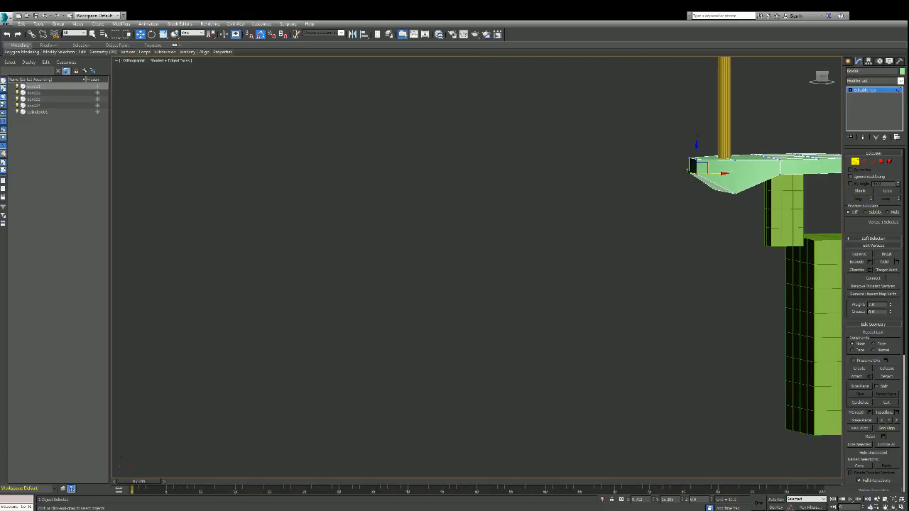
pyautogui.scroll(5, 814, 142)
pyautogui.scroll(-3, 827, 133)
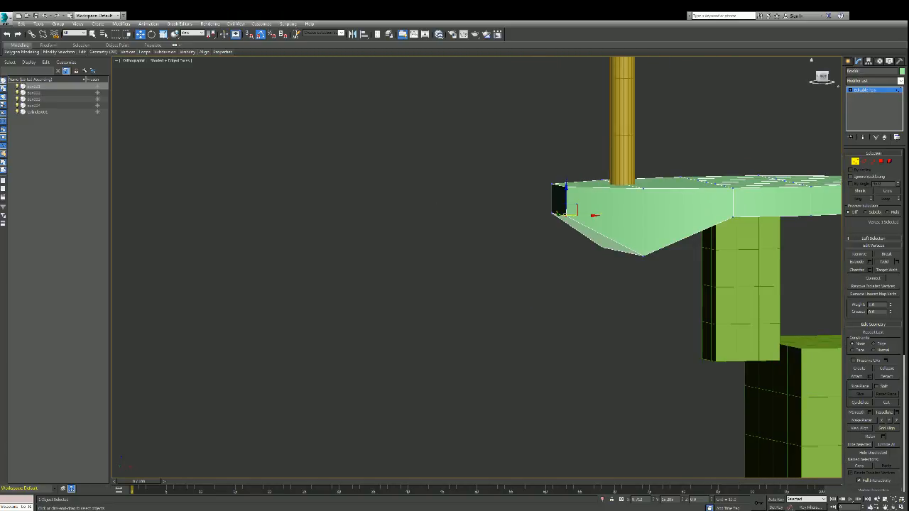
pyautogui.keyDown('alt'); pyautogui.moveTo(749, 197); pyautogui.dragTo(747, 197, button='middle'); pyautogui.keyUp('alt')
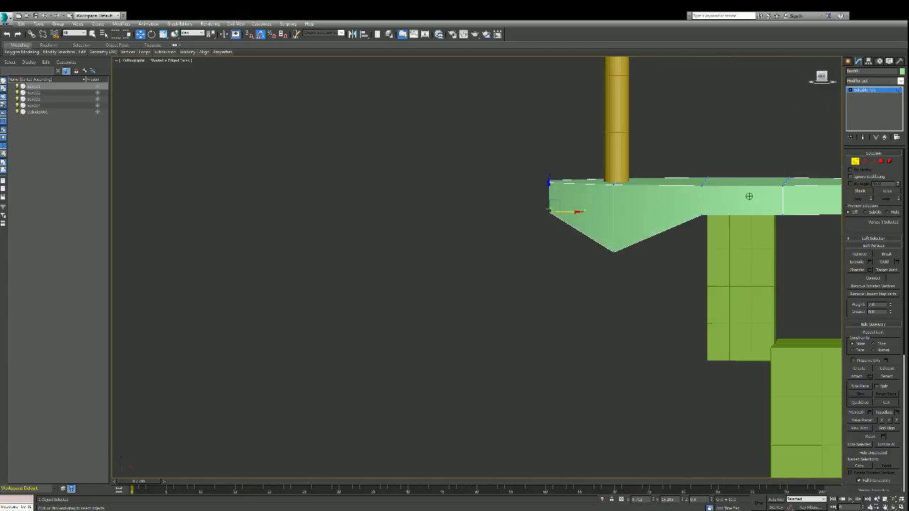
pyautogui.scroll(-4, 747, 196)
pyautogui.scroll(4, 747, 197)
pyautogui.scroll(-5, 824, 246)
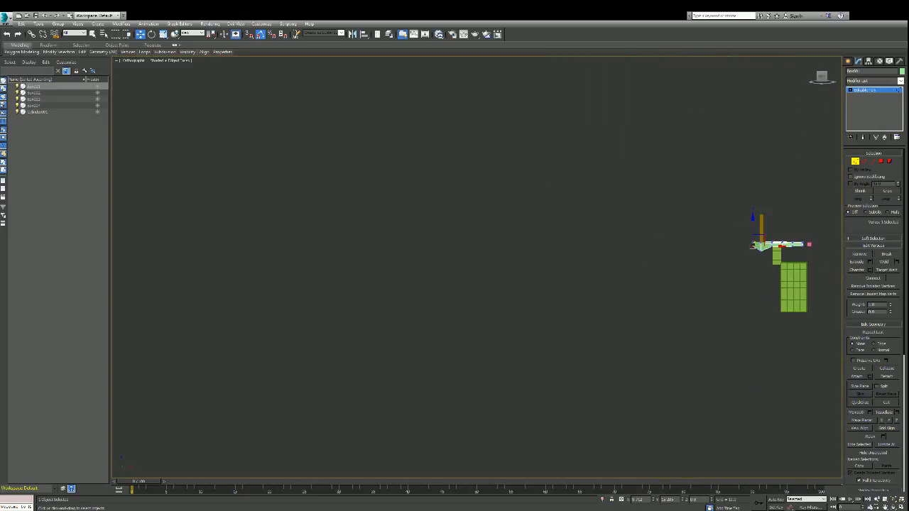
pyautogui.scroll(5, 824, 246)
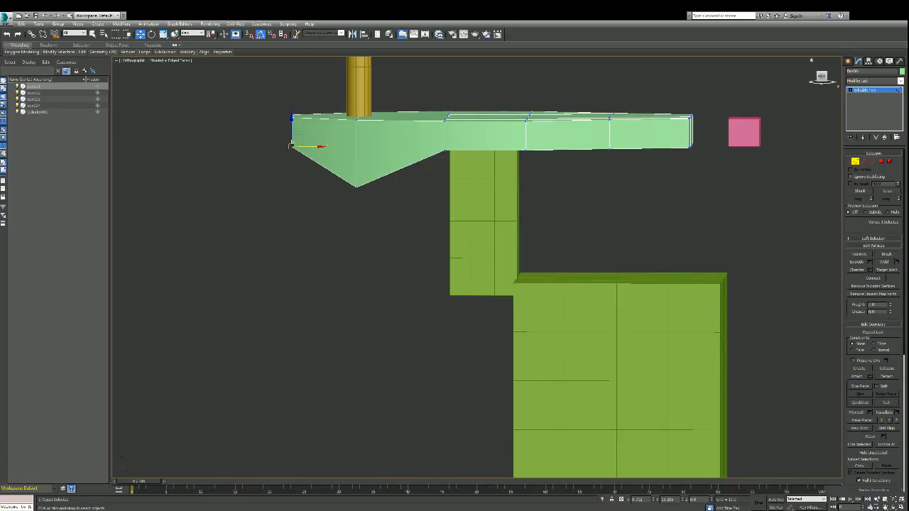
# - Try to shift two inner vertices of the crosswise underside edge between the wedge and the pillar
pyautogui.keyDown('alt'); pyautogui.moveTo(489, 130); pyautogui.dragTo(491, 127, button='middle'); pyautogui.keyUp('alt')
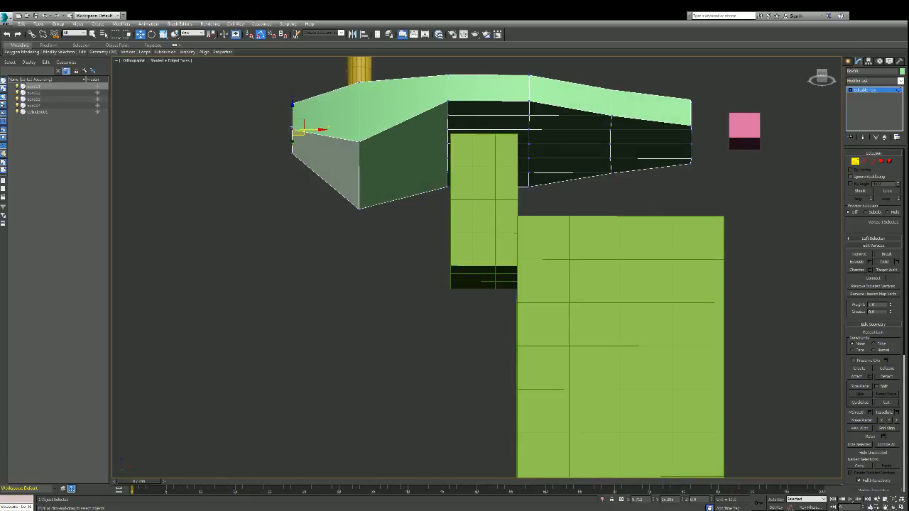
pyautogui.click(448, 144)
pyautogui.click(447, 157)
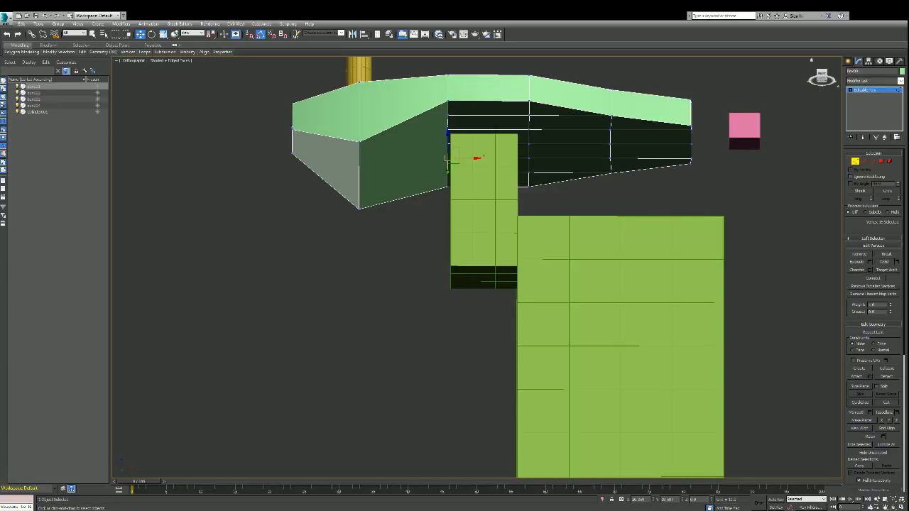
pyautogui.keyDown('alt'); pyautogui.moveTo(447, 160); pyautogui.dragTo(461, 156, button='middle'); pyautogui.keyUp('alt')
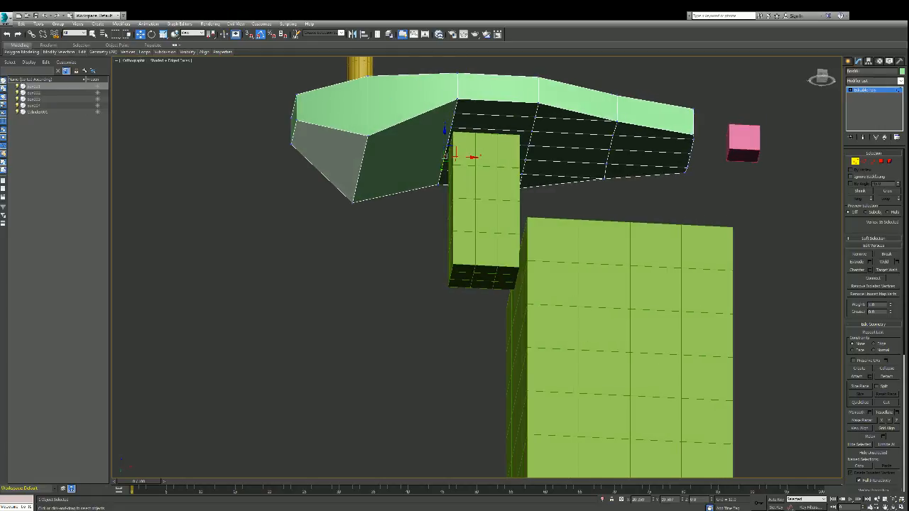
pyautogui.keyDown('ctrl'); pyautogui.click(448, 143); pyautogui.keyUp('ctrl')
pyautogui.moveTo(466, 150); pyautogui.dragTo(460, 149)
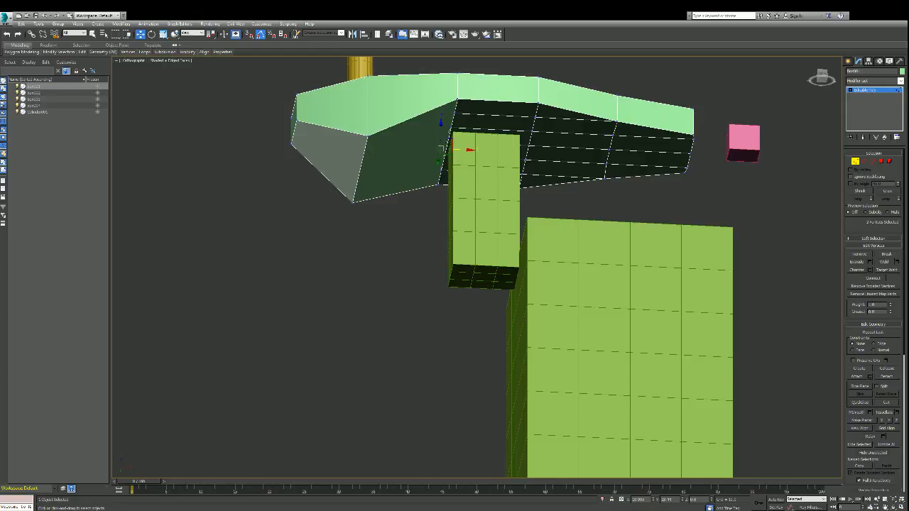
pyautogui.scroll(3, 440, 150)
pyautogui.scroll(-3, 454, 147)
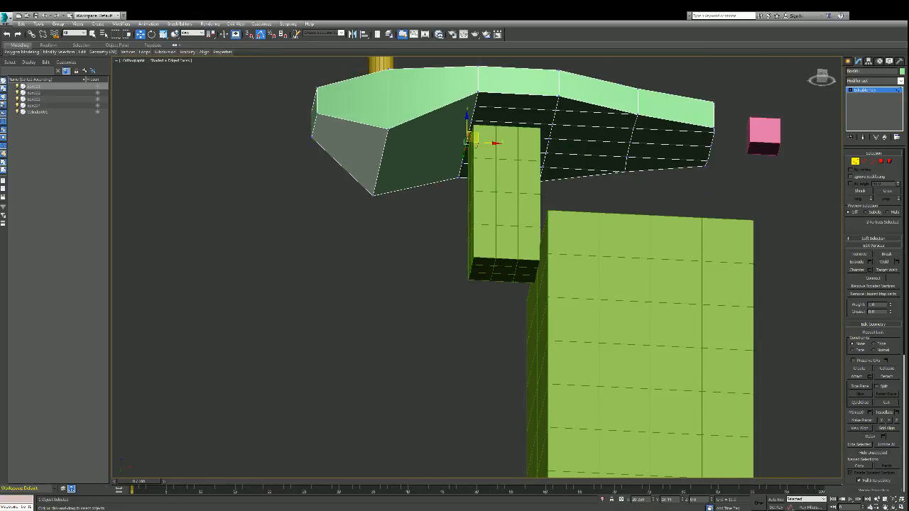
pyautogui.scroll(3, 471, 114)
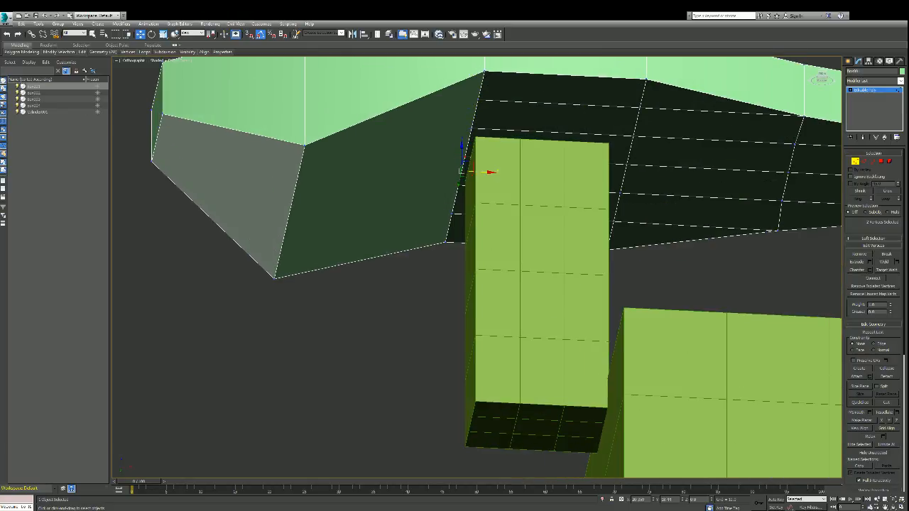
# - Delete the lengthwise edges across the slab's underside strip above the pillar, removing the polygons they border
pyautogui.press('2')
pyautogui.click(561, 103)
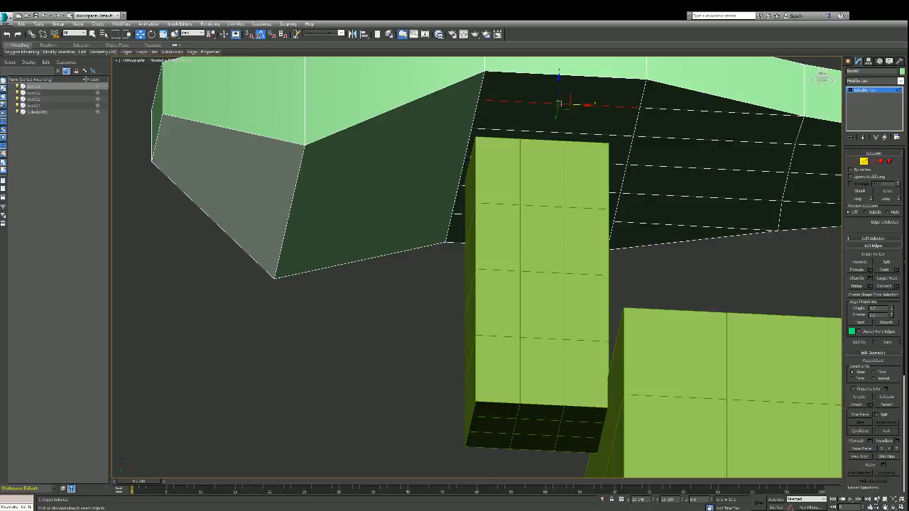
pyautogui.press('Delete')
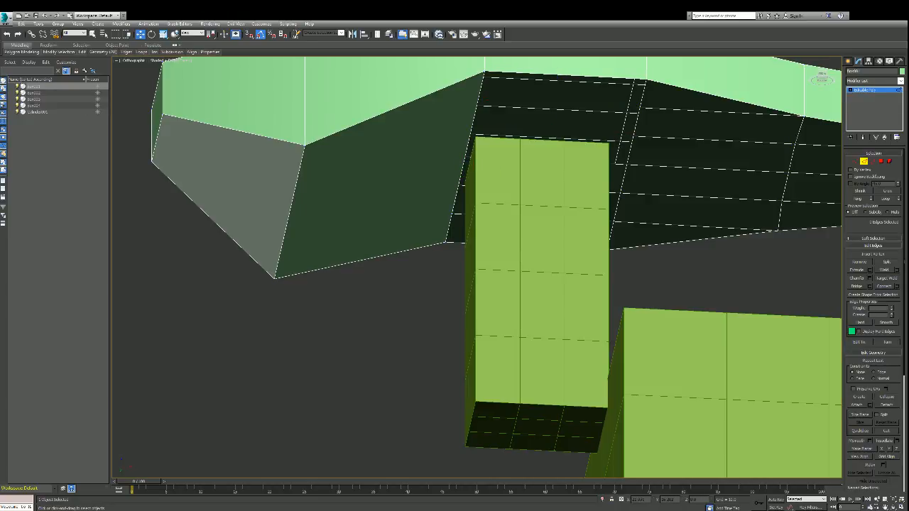
pyautogui.click(538, 135)
pyautogui.press('Delete')
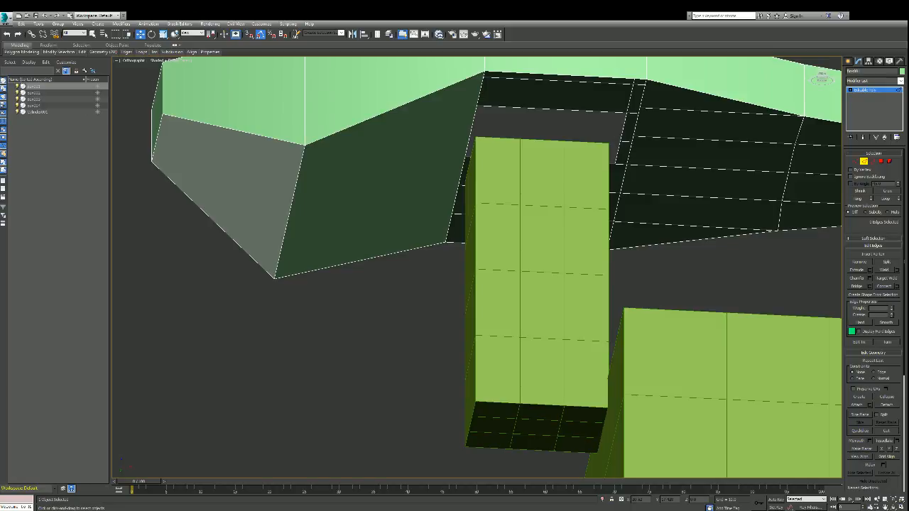
pyautogui.click(548, 157)
pyautogui.hotkey('alt', 'p')
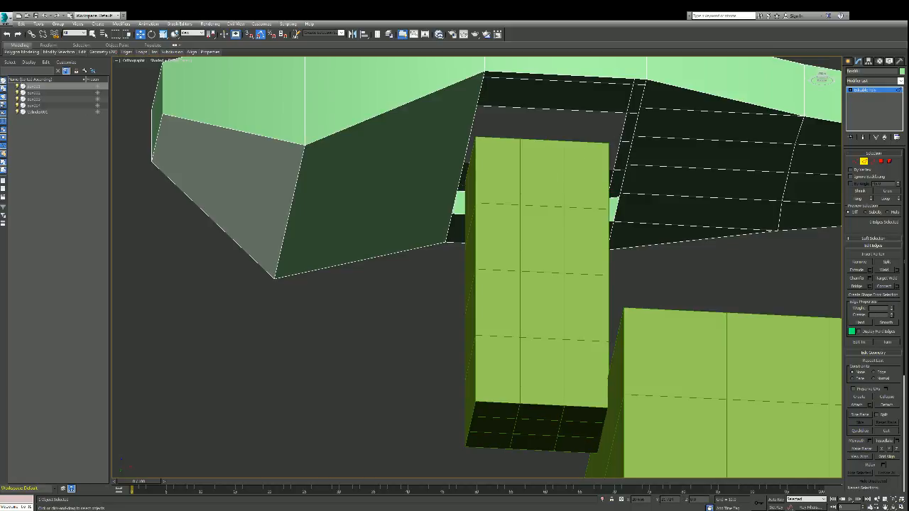
pyautogui.click(536, 217)
pyautogui.press('Delete')
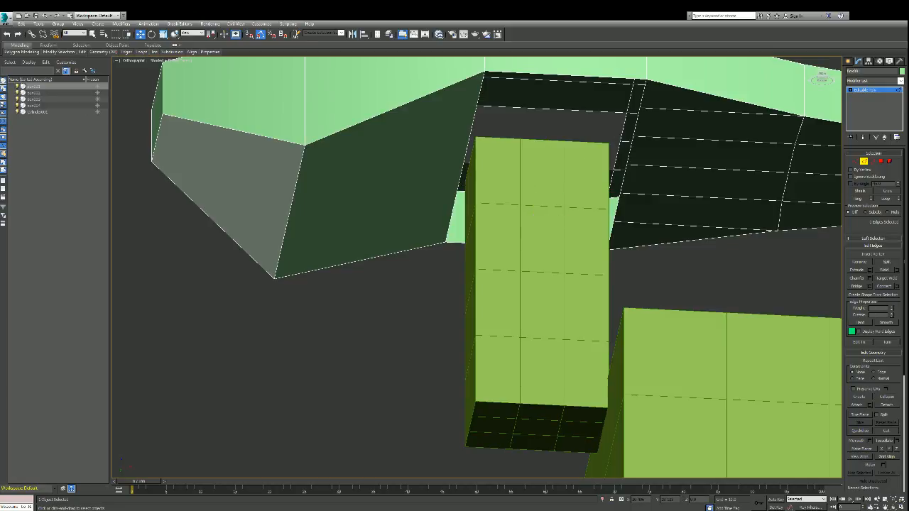
pyautogui.press('Delete')
# - Delete the remaining lengthwise edges in the slab's top strip above the pillar to open the whole strip
pyautogui.moveTo(552, 136)
pyautogui.keyDown('alt'); pyautogui.mouseDown(button='middle')
pyautogui.moveTo(497, 234)
pyautogui.moveTo(625, 192)
pyautogui.moveTo(539, 177)
pyautogui.mouseUp(button='middle'); pyautogui.keyUp('alt')
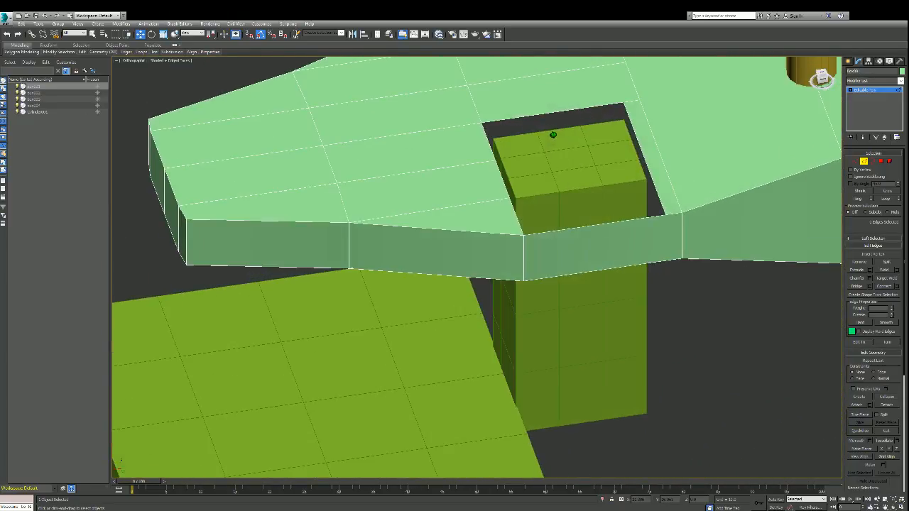
pyautogui.click(552, 113)
pyautogui.press('Delete')
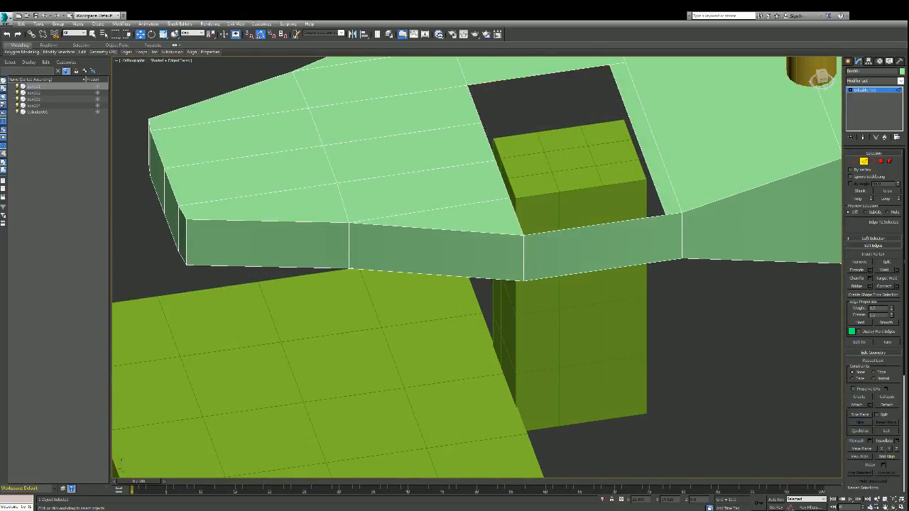
pyautogui.click(537, 75)
pyautogui.press('Delete')
pyautogui.keyDown('alt'); pyautogui.moveTo(552, 135); pyautogui.dragTo(455, 192, button='middle'); pyautogui.keyUp('alt')
pyautogui.click(452, 181)
pyautogui.press('Delete')
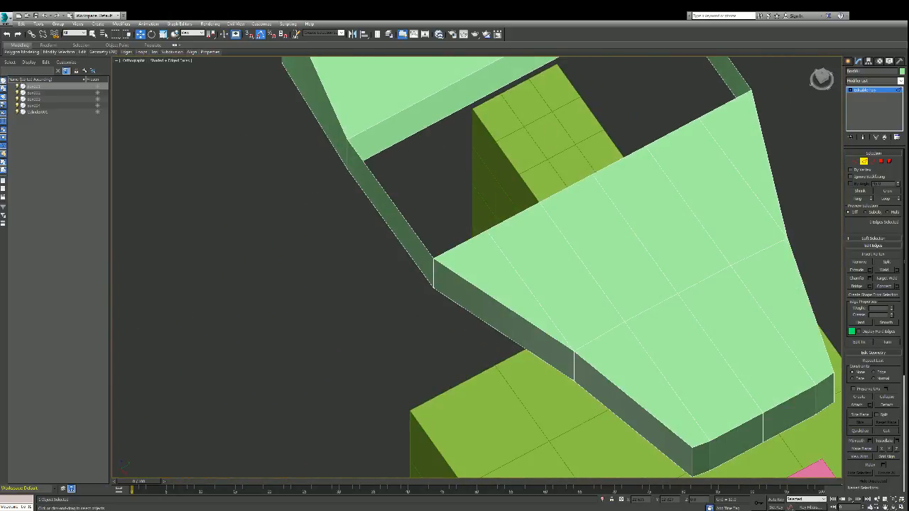
# - Bridge the opposite side edges of the slab across the open strip on top and underside, and leave edge editing
pyautogui.click(857, 286)
pyautogui.click(403, 211)
pyautogui.press('w')
pyautogui.click(722, 80)
pyautogui.click(393, 228)
pyautogui.press('b')
pyautogui.click(425, 245)
pyautogui.click(724, 84)
pyautogui.click(733, 70)
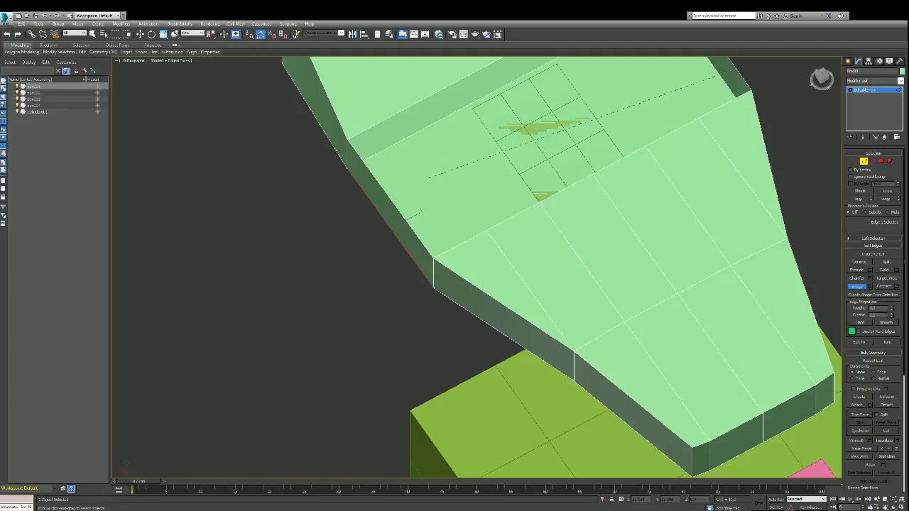
pyautogui.scroll(-5, 421, 210)
pyautogui.scroll(4, 480, 318)
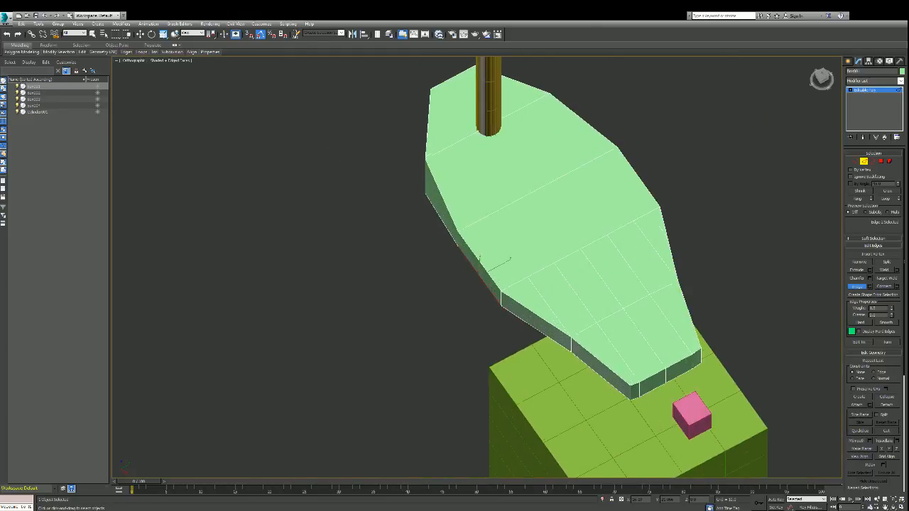
pyautogui.press('2')
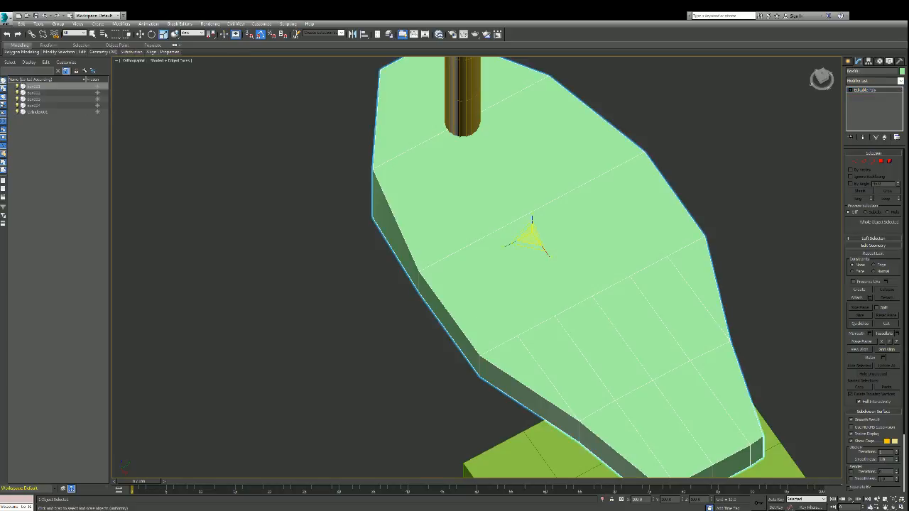
pyautogui.press('2')
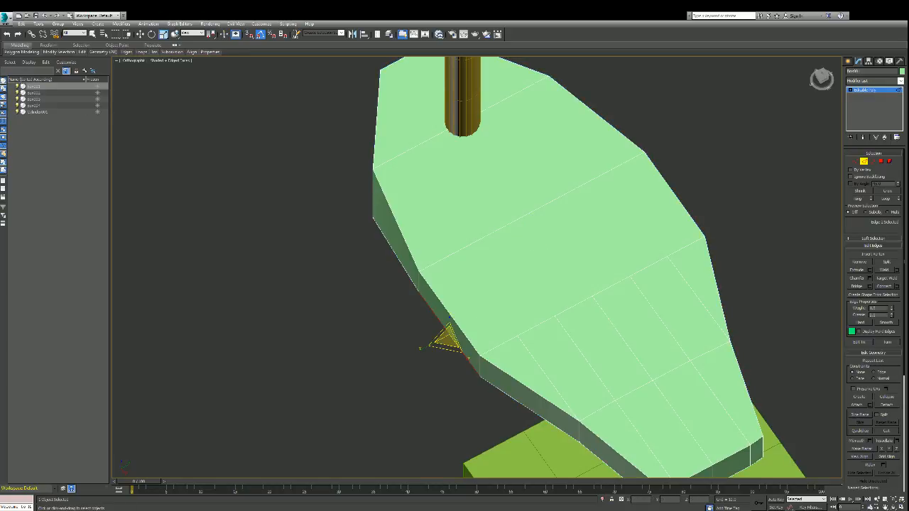
pyautogui.click(533, 214)
pyautogui.click(533, 212)
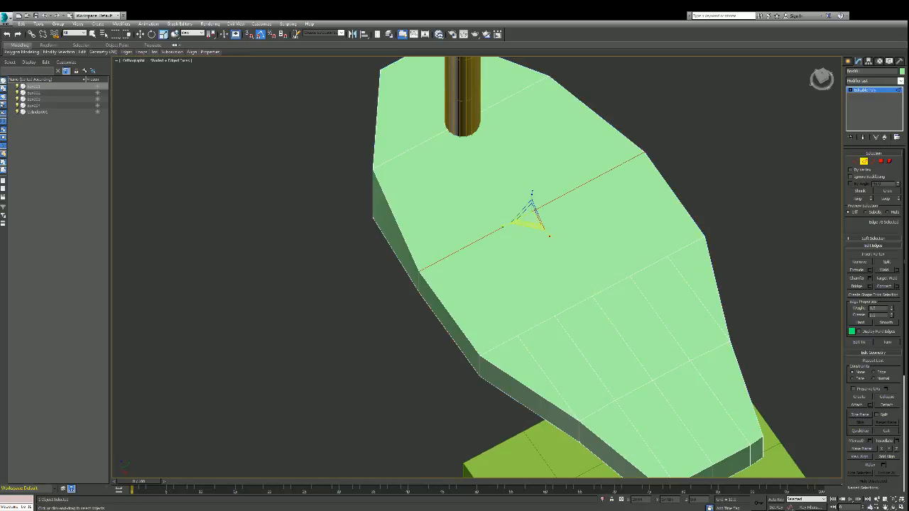
pyautogui.press('w')
pyautogui.moveTo(540, 213)
pyautogui.mouseDown()
pyautogui.moveTo(527, 197)
pyautogui.moveTo(540, 215)
pyautogui.mouseUp()
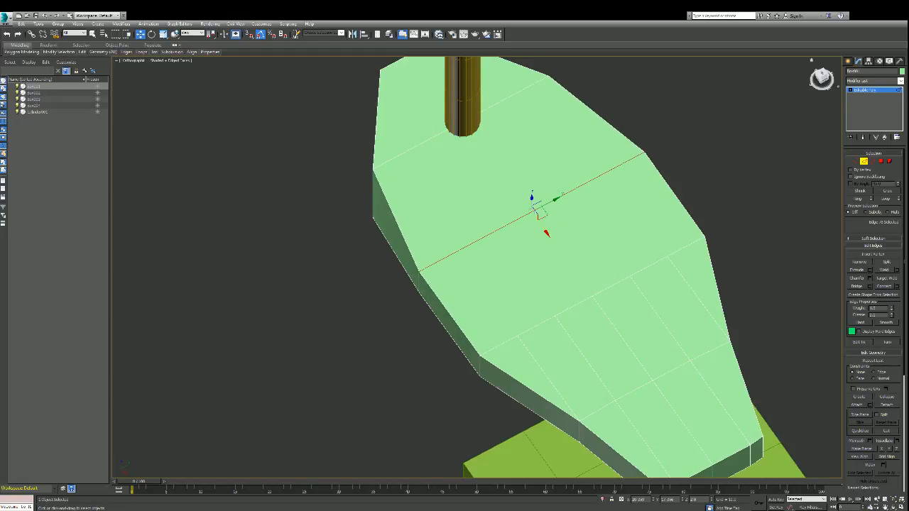
pyautogui.keyDown('alt'); pyautogui.moveTo(563, 268); pyautogui.dragTo(564, 268, button='middle'); pyautogui.keyUp('alt')
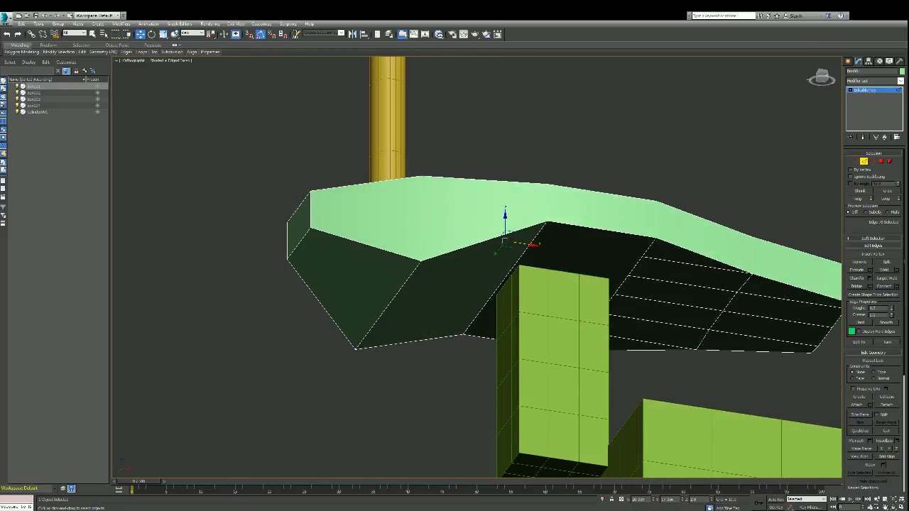
pyautogui.click(506, 279)
# - Try to create an extra vertex at the crosswise underside edge beside the pillar, shift it down, and delete it
pyautogui.press('1')
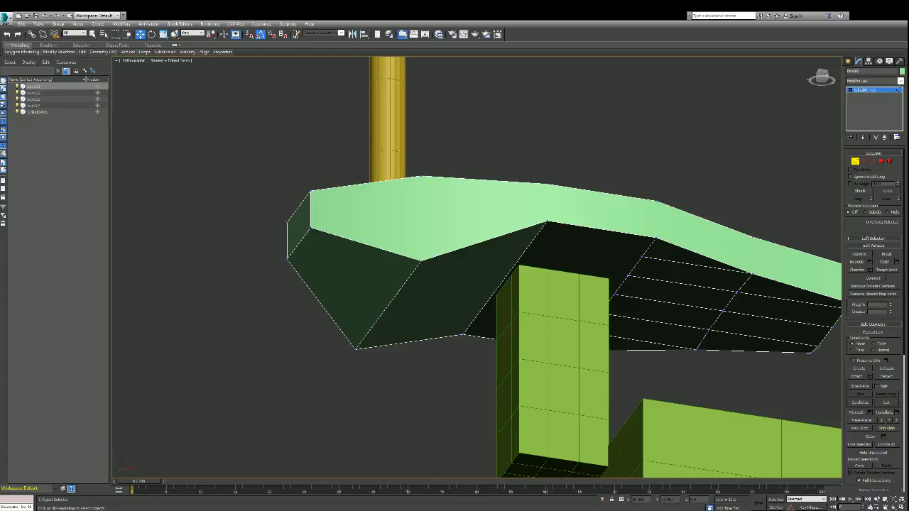
pyautogui.click(860, 369)
pyautogui.click(508, 276)
pyautogui.press('w')
pyautogui.moveTo(507, 263); pyautogui.dragTo(507, 306)
pyautogui.press('Delete')
pyautogui.keyDown('alt'); pyautogui.moveTo(476, 284); pyautogui.dragTo(425, 284, button='middle'); pyautogui.keyUp('alt')
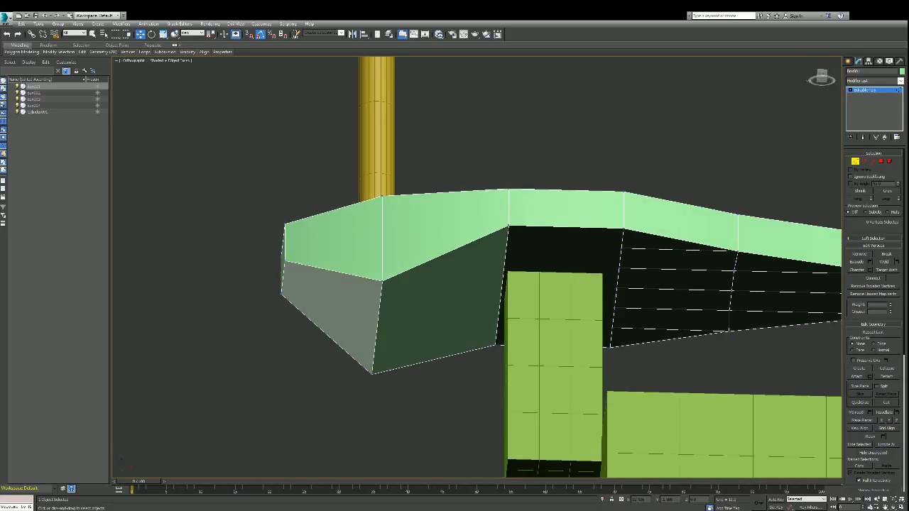
pyautogui.keyDown('alt'); pyautogui.moveTo(564, 268); pyautogui.dragTo(564, 268, button='middle'); pyautogui.keyUp('alt')
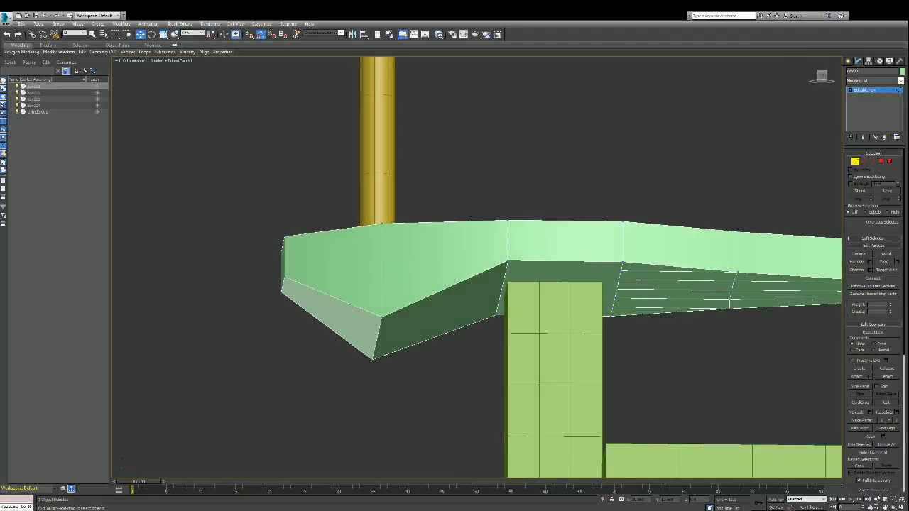
# - Move the crosswise underside edge beside the pillar inward over it, and shift the wedge's bottom edge toward the pillar and slightly down
pyautogui.press('2')
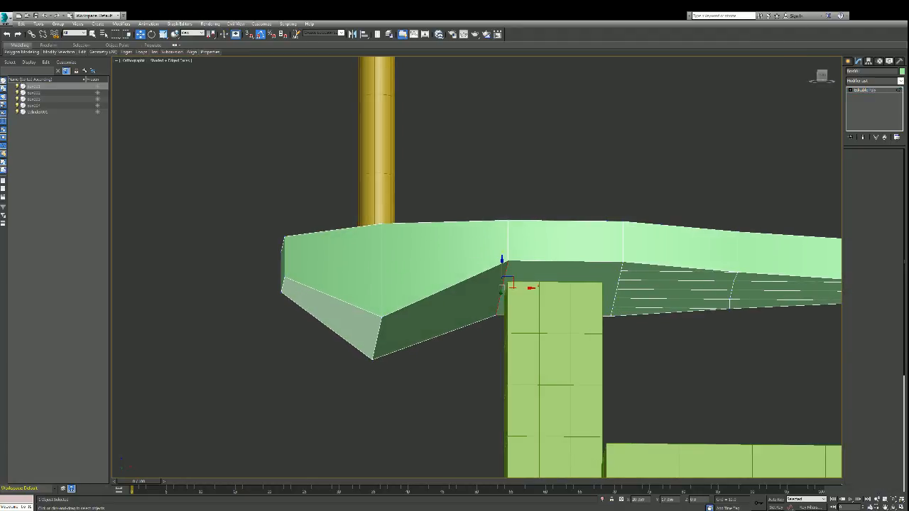
pyautogui.click(502, 274)
pyautogui.moveTo(502, 273); pyautogui.dragTo(531, 282)
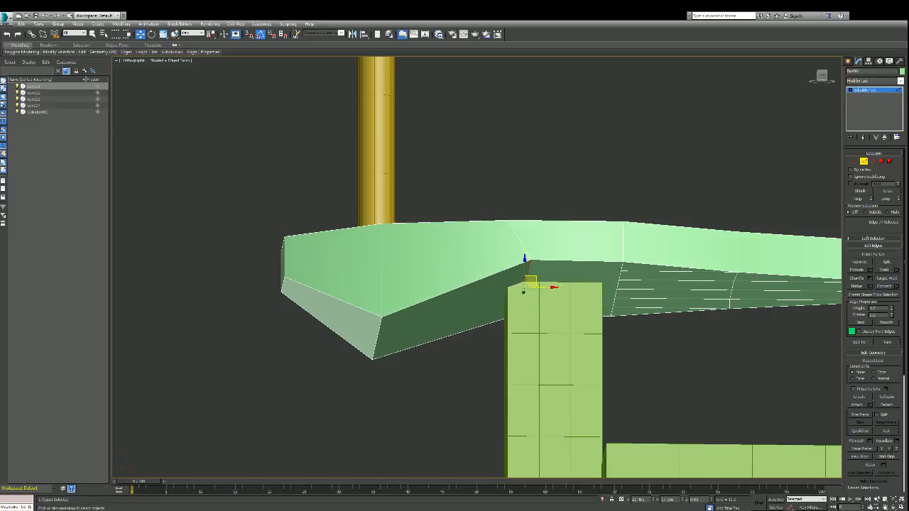
pyautogui.click(377, 335)
pyautogui.moveTo(383, 332); pyautogui.dragTo(418, 340)
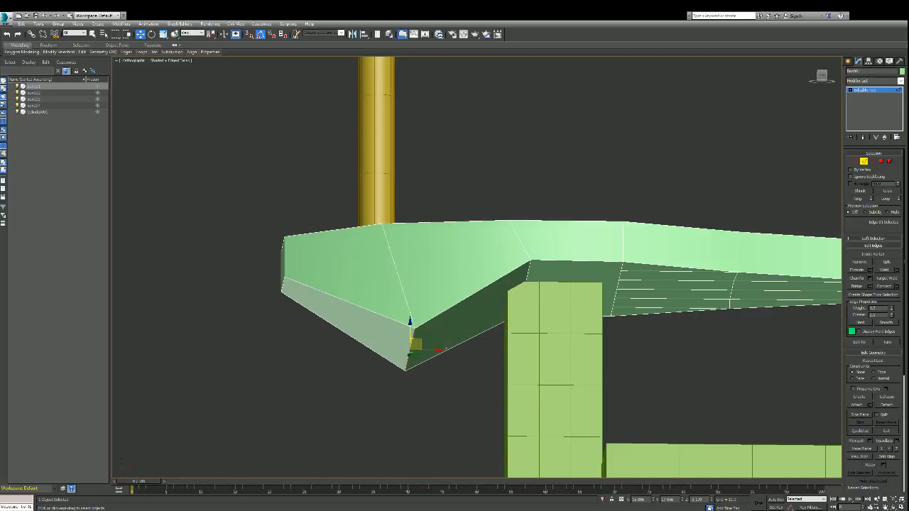
pyautogui.click(822, 76)
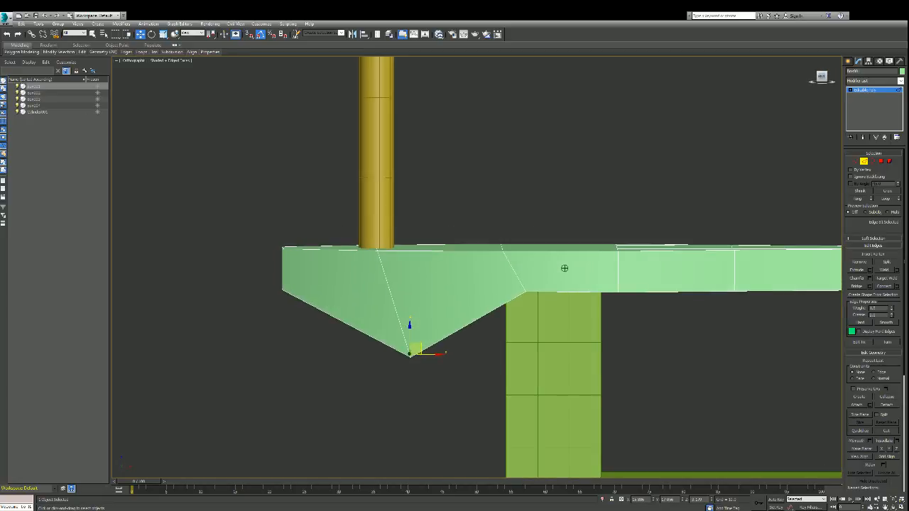
pyautogui.keyDown('alt'); pyautogui.moveTo(565, 268); pyautogui.dragTo(565, 269, button='middle'); pyautogui.keyUp('alt')
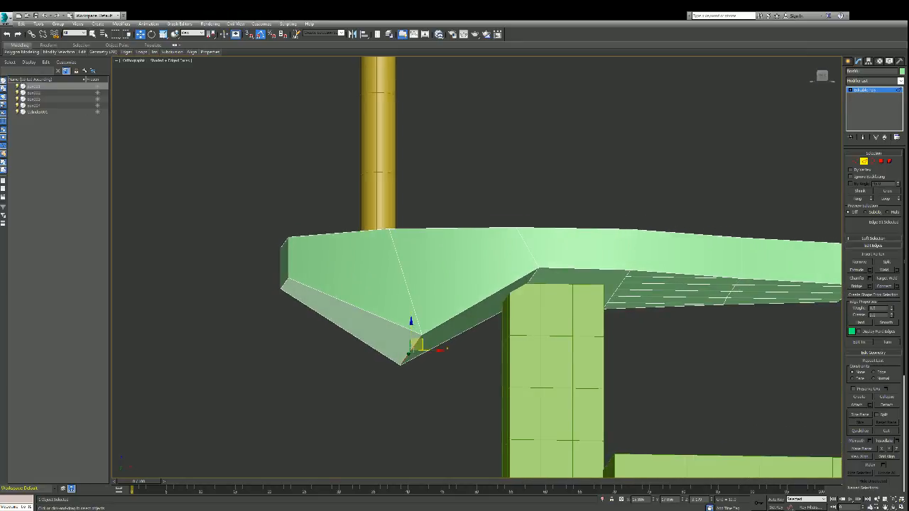
# - Delete the upper polygons of the subdivided strip just past the pillar on the slab's top face
pyautogui.click(674, 290)
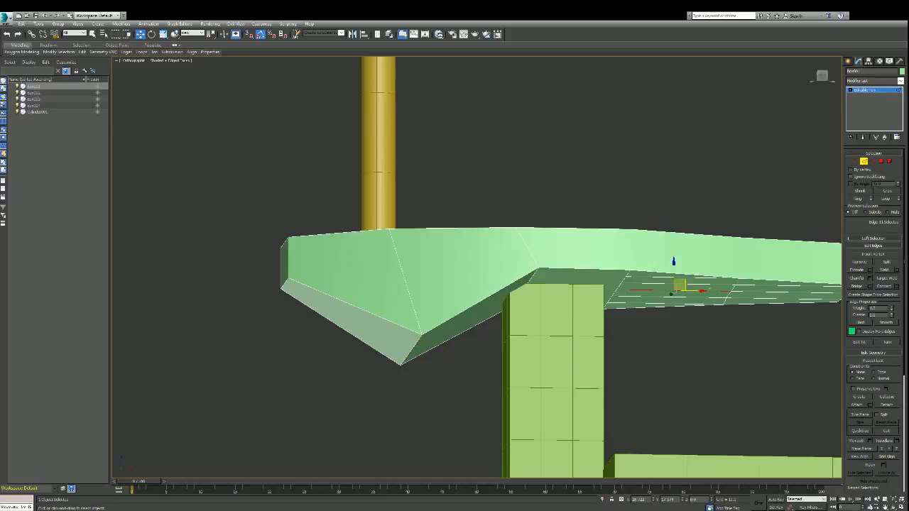
pyautogui.moveTo(822, 76); pyautogui.dragTo(822, 90)
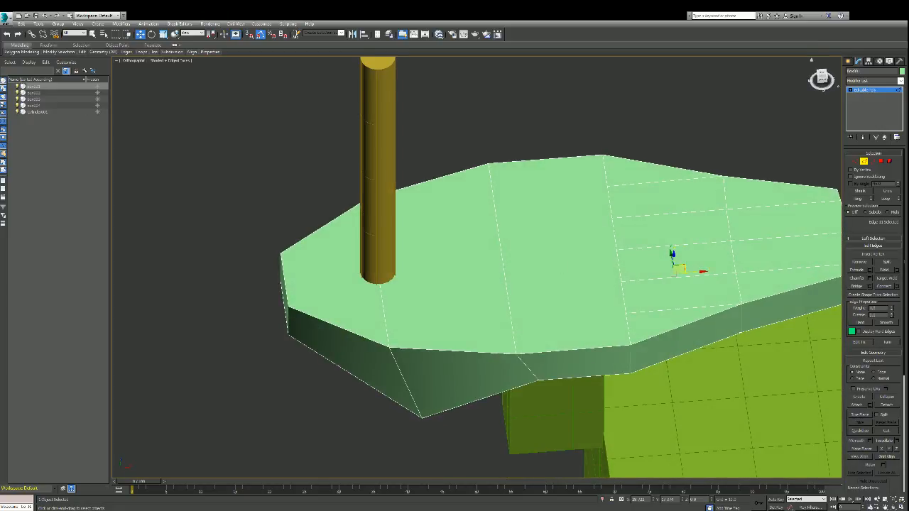
pyautogui.click(880, 162)
pyautogui.click(671, 229)
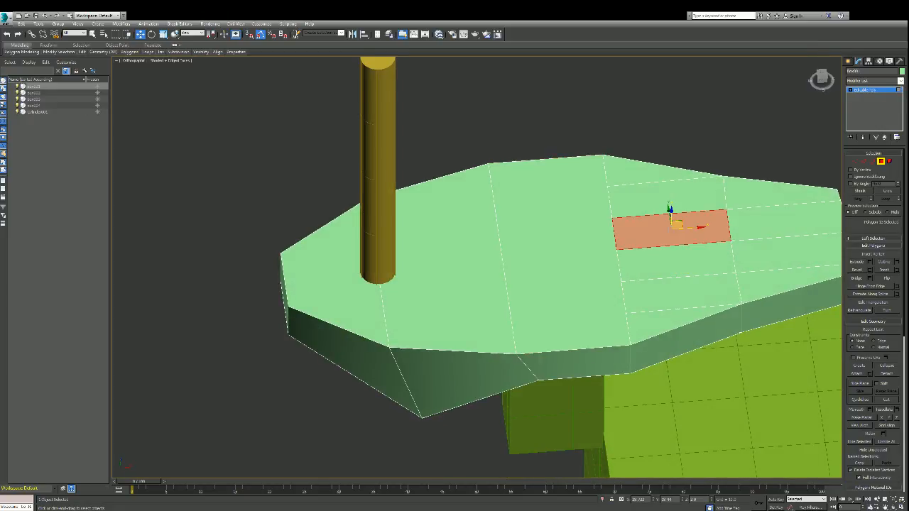
pyautogui.press('Delete')
pyautogui.click(674, 261)
pyautogui.press('Delete')
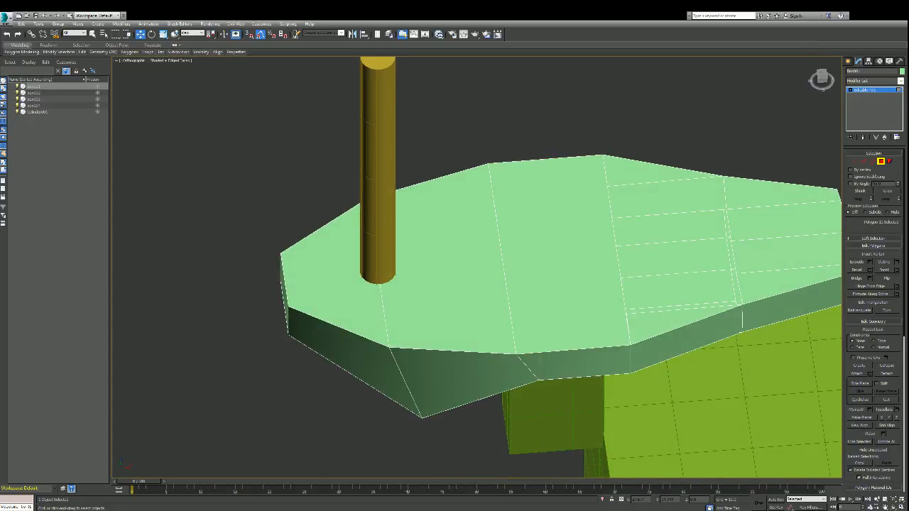
pyautogui.click(677, 291)
pyautogui.press('Delete')
pyautogui.click(680, 317)
pyautogui.press('Delete')
# - Delete the underside polygons and the remaining top polygons of the strip past the pillar, opening it right through
pyautogui.click(681, 319)
pyautogui.press('Delete')
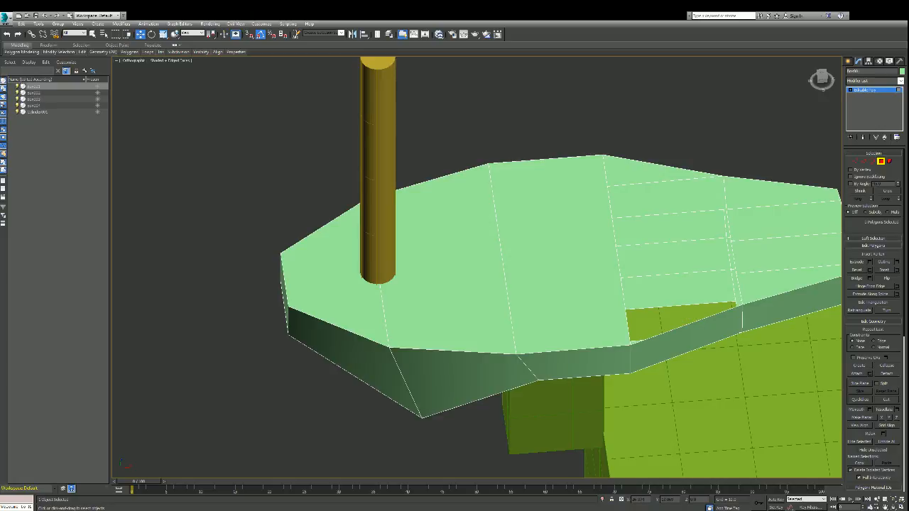
pyautogui.click(637, 343)
pyautogui.press('Delete')
pyautogui.click(678, 290)
pyautogui.press('Delete')
pyautogui.click(674, 259)
pyautogui.press('Delete')
pyautogui.click(669, 227)
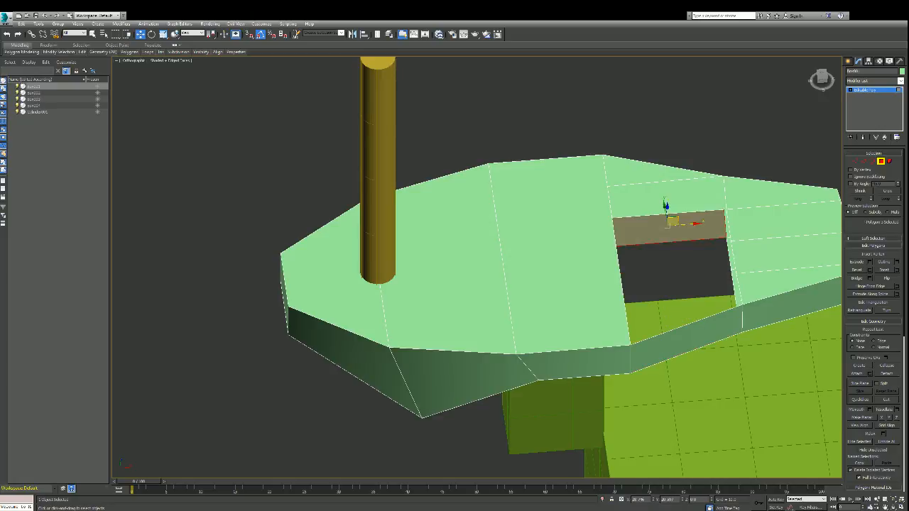
pyautogui.press('Delete')
pyautogui.click(647, 169)
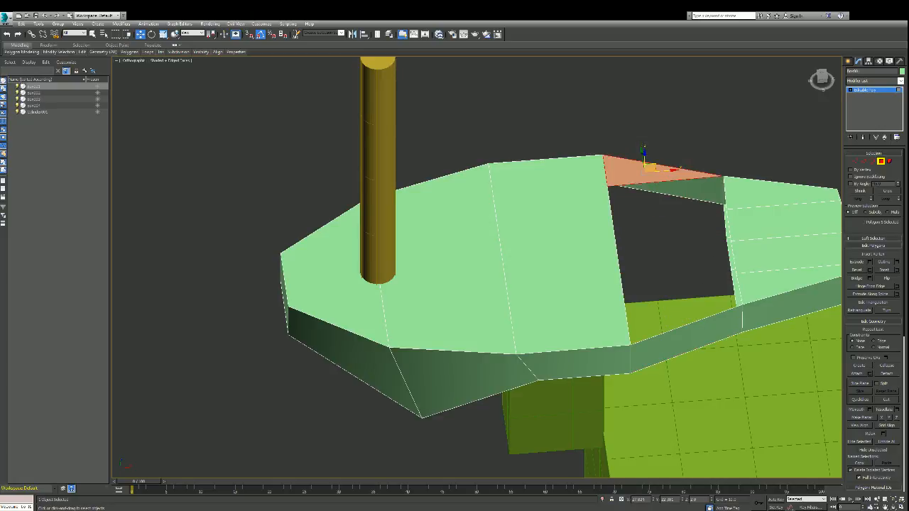
pyautogui.press('Delete')
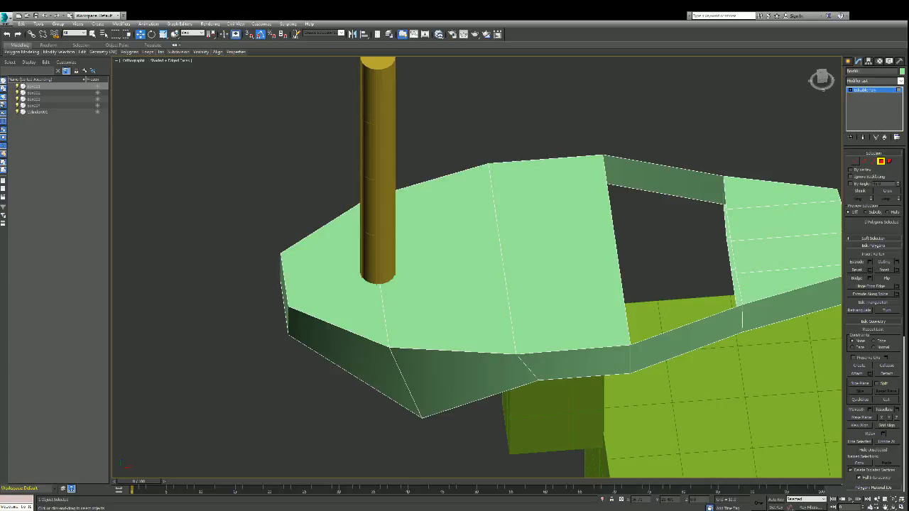
# - Bridge the opposite side edges across the open strip past the pillar, on both the underside and the top
pyautogui.press('2')
pyautogui.click(857, 286)
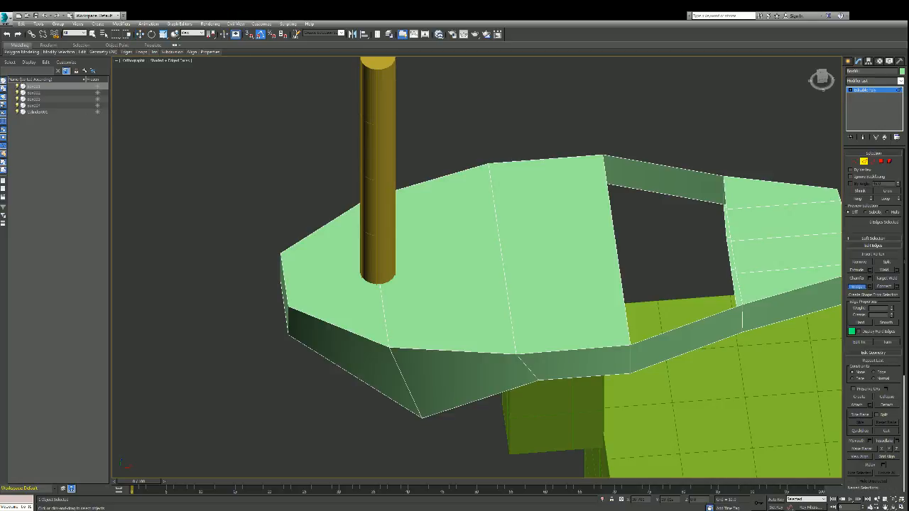
pyautogui.click(683, 198)
pyautogui.click(683, 325)
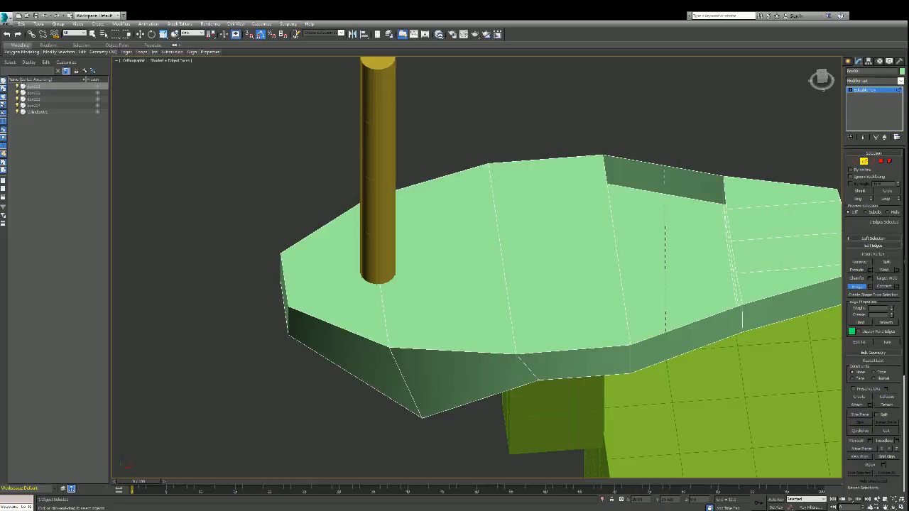
pyautogui.click(664, 198)
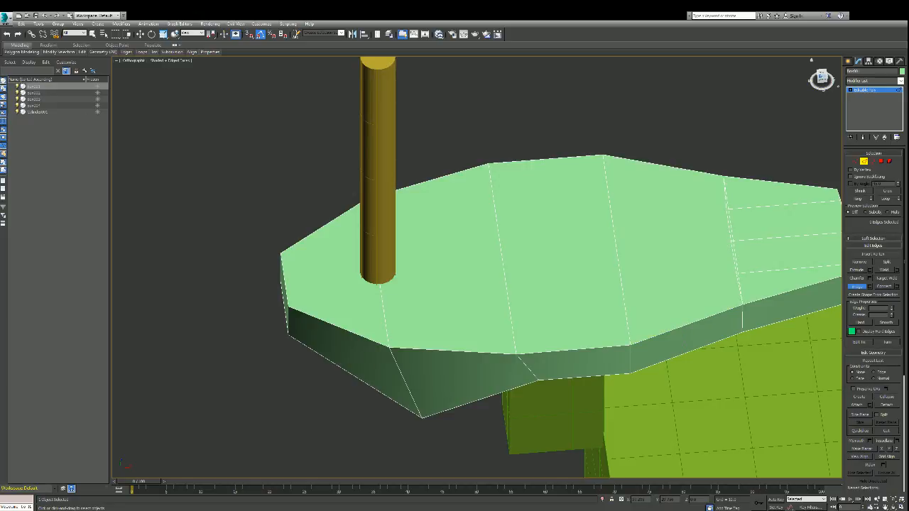
# - Lower the crosswise underside edge above the pillar, and pull the next edge beyond it outward and down into a second wedge
pyautogui.keyDown('alt'); pyautogui.moveTo(564, 327); pyautogui.dragTo(564, 264, button='middle'); pyautogui.keyUp('alt')
pyautogui.press('w')
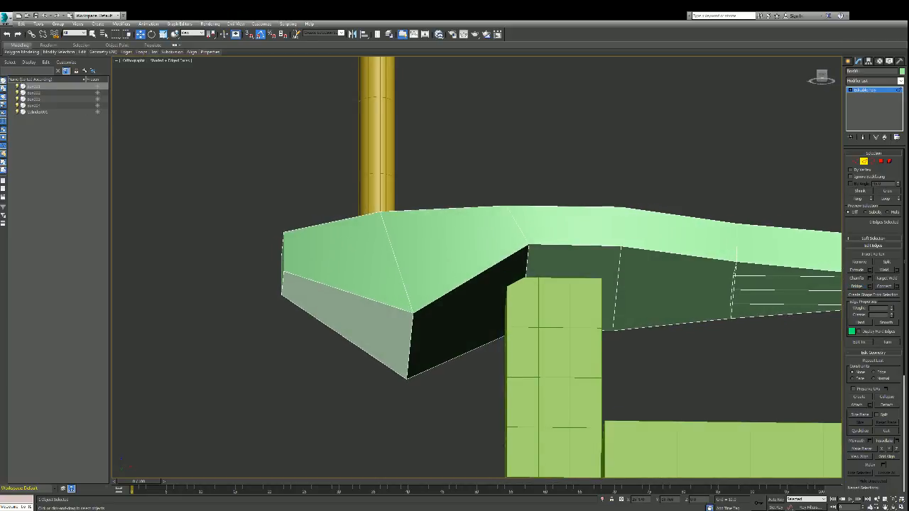
pyautogui.click(526, 266)
pyautogui.moveTo(525, 264); pyautogui.dragTo(525, 274)
pyautogui.keyDown('alt'); pyautogui.moveTo(565, 247); pyautogui.dragTo(565, 269, button='middle'); pyautogui.keyUp('alt')
pyautogui.click(617, 289)
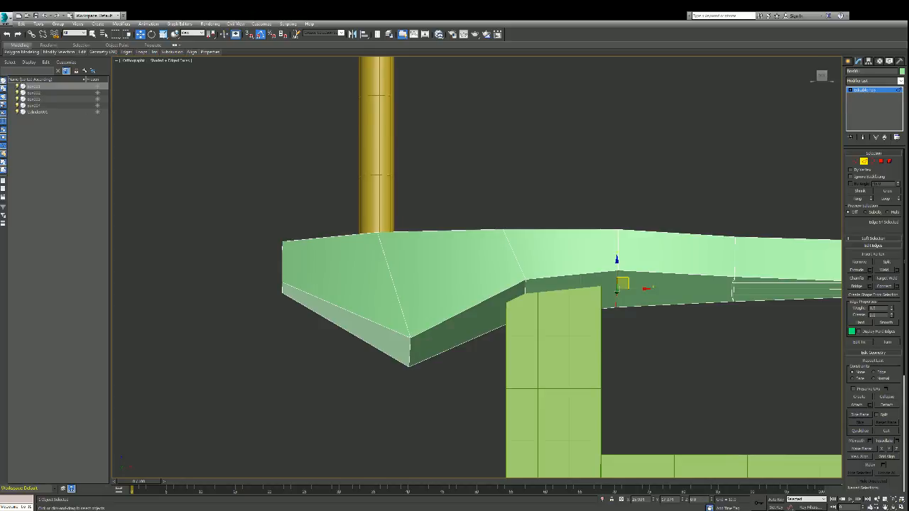
pyautogui.moveTo(623, 283); pyautogui.dragTo(695, 329)
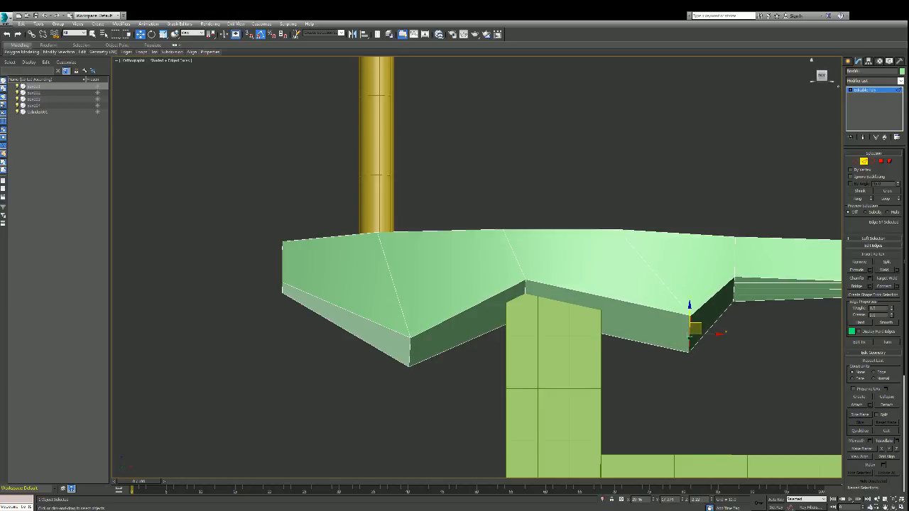
# - Delete the subdivided underside polygons in the end strip at the slab's narrow end
pyautogui.moveTo(822, 75); pyautogui.dragTo(821, 103)
pyautogui.scroll(-3, 768, 193)
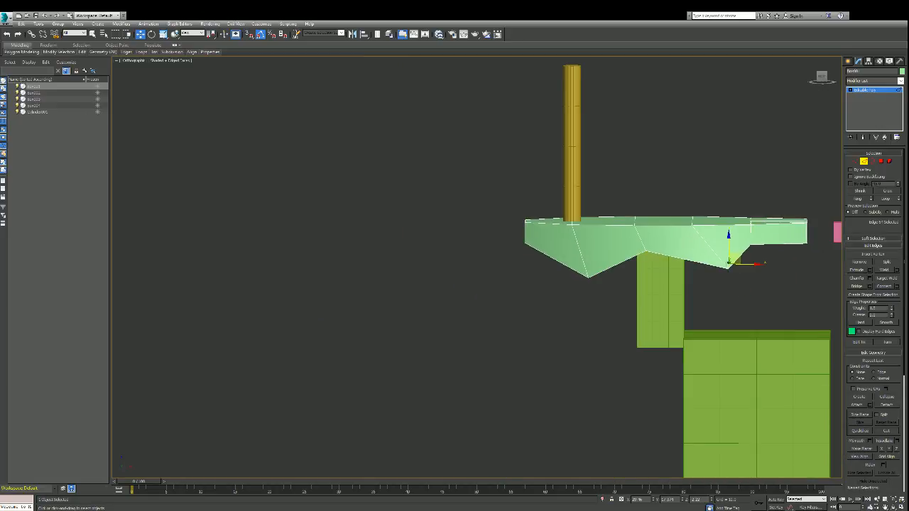
pyautogui.scroll(3, 828, 238)
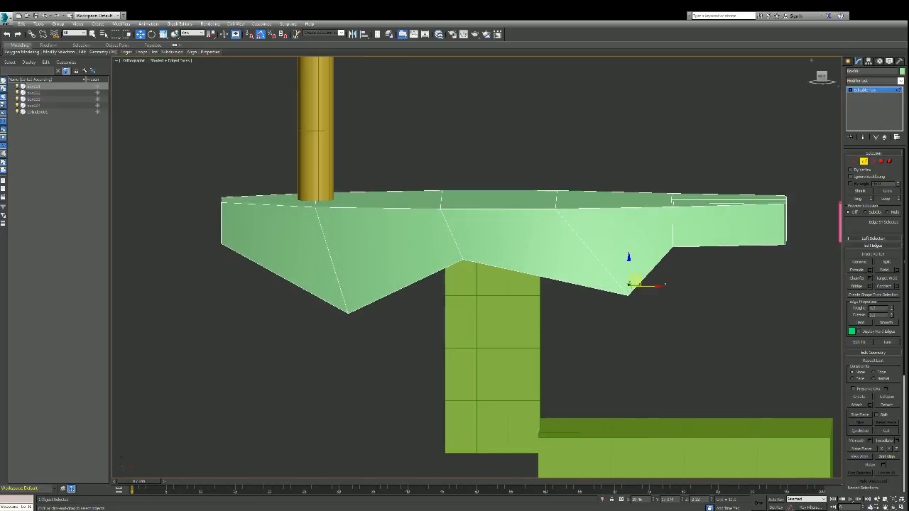
pyautogui.keyDown('alt'); pyautogui.moveTo(504, 255); pyautogui.dragTo(503, 220, button='middle'); pyautogui.keyUp('alt')
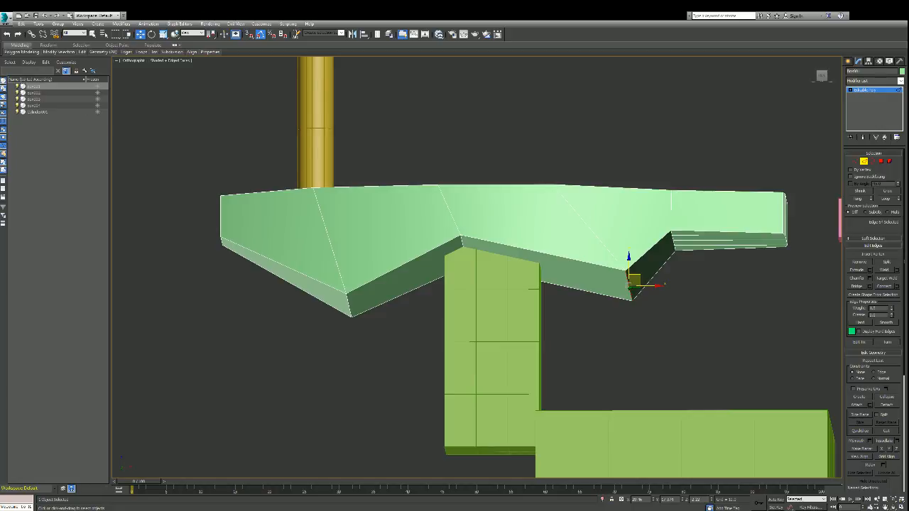
pyautogui.keyDown('alt'); pyautogui.moveTo(503, 262); pyautogui.dragTo(503, 213, button='middle'); pyautogui.keyUp('alt')
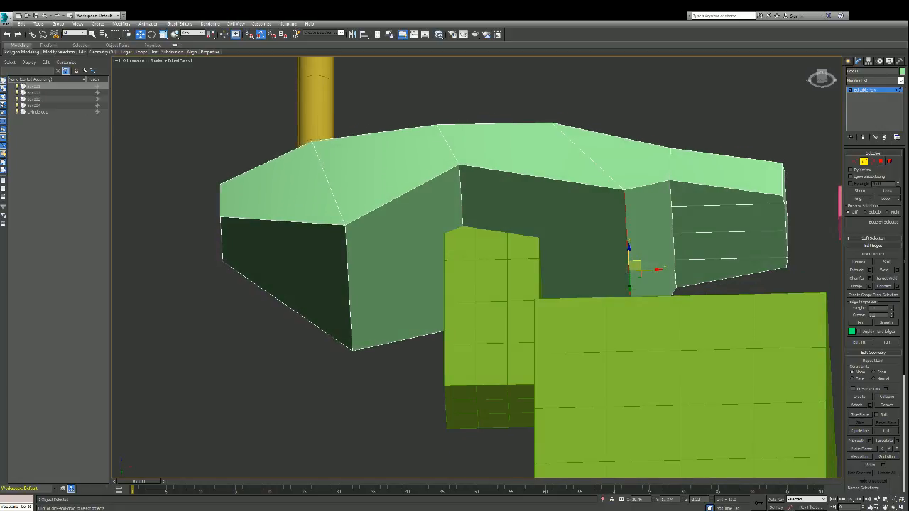
pyautogui.click(881, 161)
pyautogui.click(732, 274)
pyautogui.press('Delete')
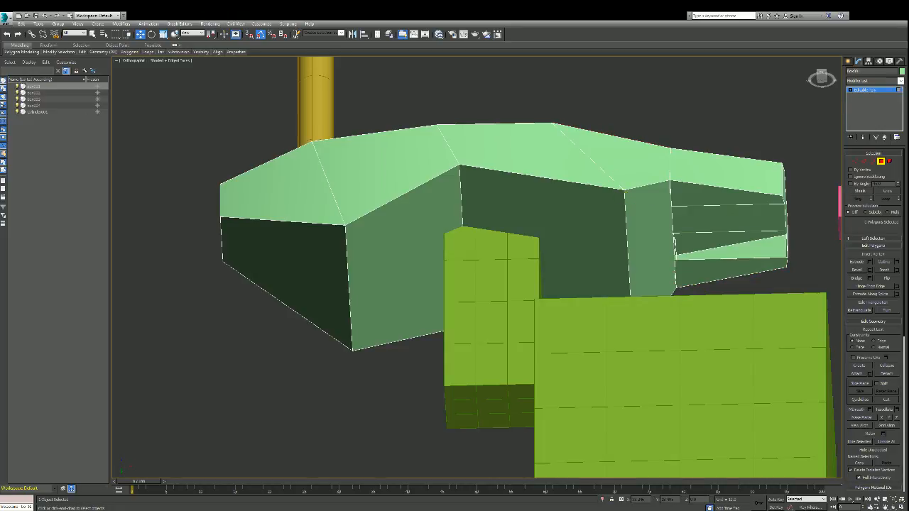
pyautogui.click(710, 193)
pyautogui.click(811, 61)
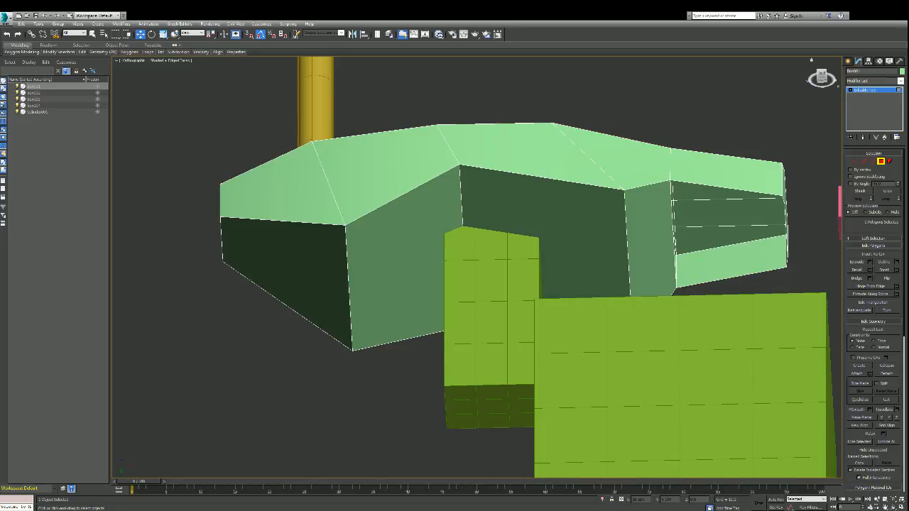
pyautogui.keyDown('alt'); pyautogui.moveTo(812, 60); pyautogui.dragTo(811, 60, button='middle'); pyautogui.keyUp('alt')
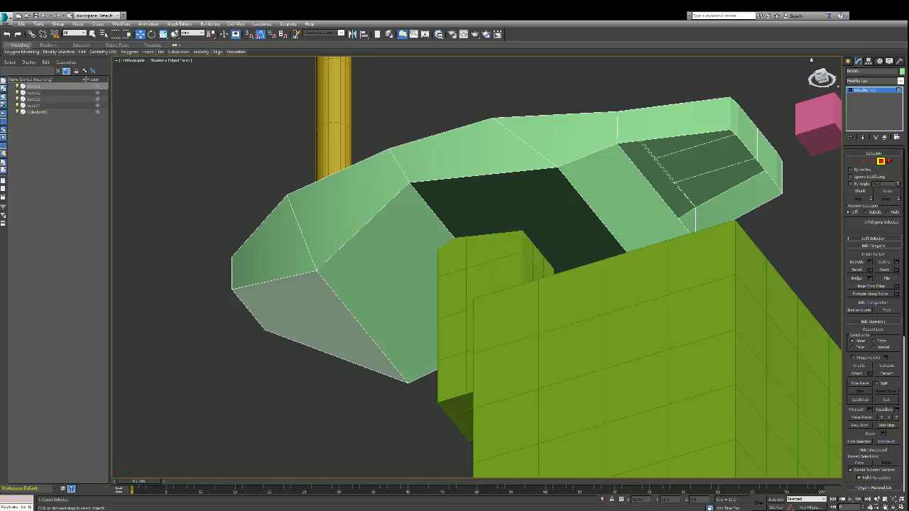
# - Delete the subdivided top polygons of the narrow end strip, leaving only its side walls
pyautogui.moveTo(822, 78); pyautogui.dragTo(822, 121)
pyautogui.click(735, 240)
pyautogui.press('Delete')
pyautogui.click(716, 270)
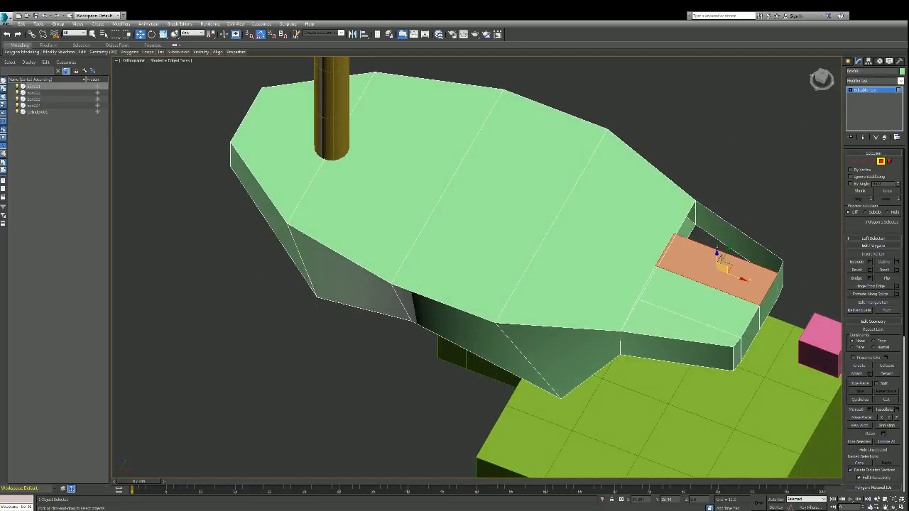
pyautogui.press('Delete')
pyautogui.click(675, 325)
pyautogui.press('Delete')
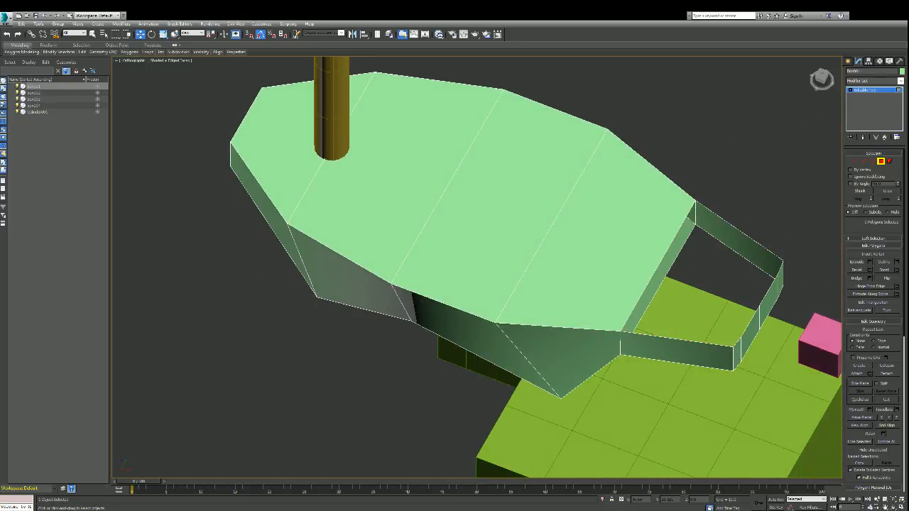
# - Bridge the opposite crosswise edges of the narrow end strip on both the underside and the top, and clear the edge selection
pyautogui.press('2')
pyautogui.click(641, 313)
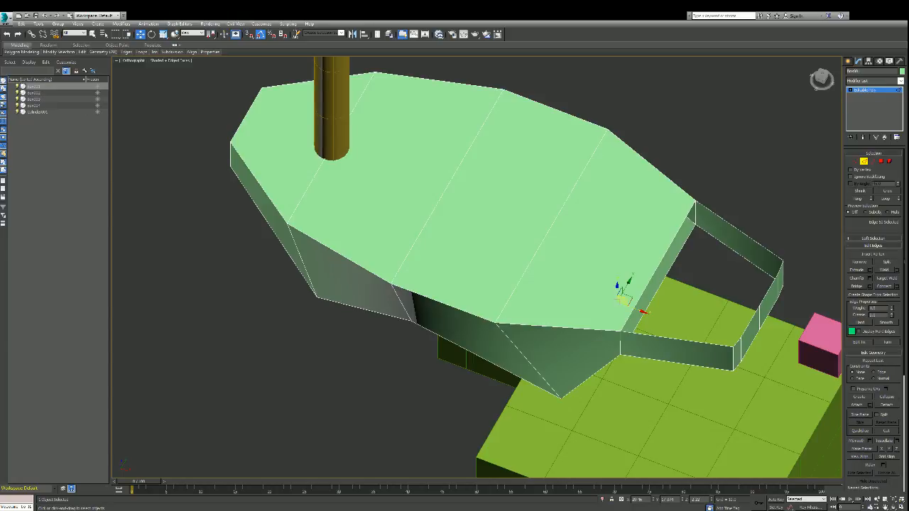
pyautogui.click(858, 287)
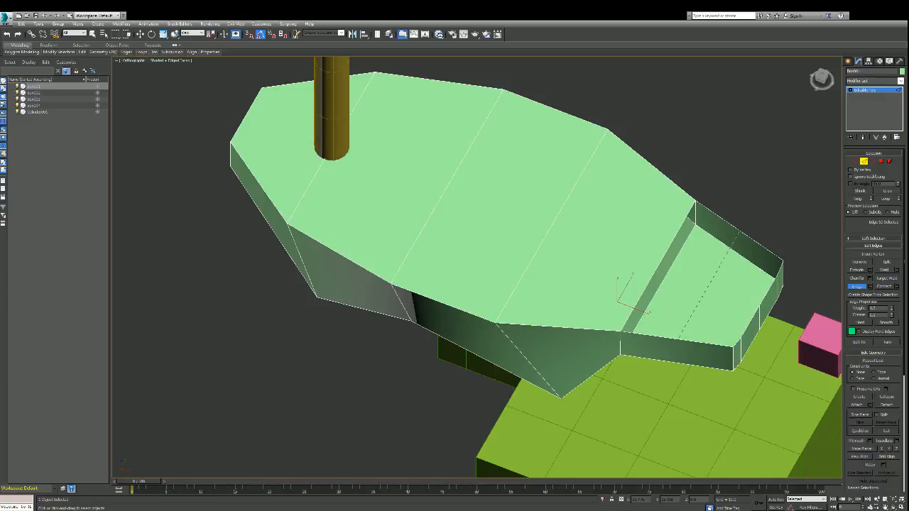
pyautogui.click(680, 338)
pyautogui.keyDown('alt'); pyautogui.moveTo(503, 220); pyautogui.dragTo(503, 219, button='middle'); pyautogui.keyUp('alt')
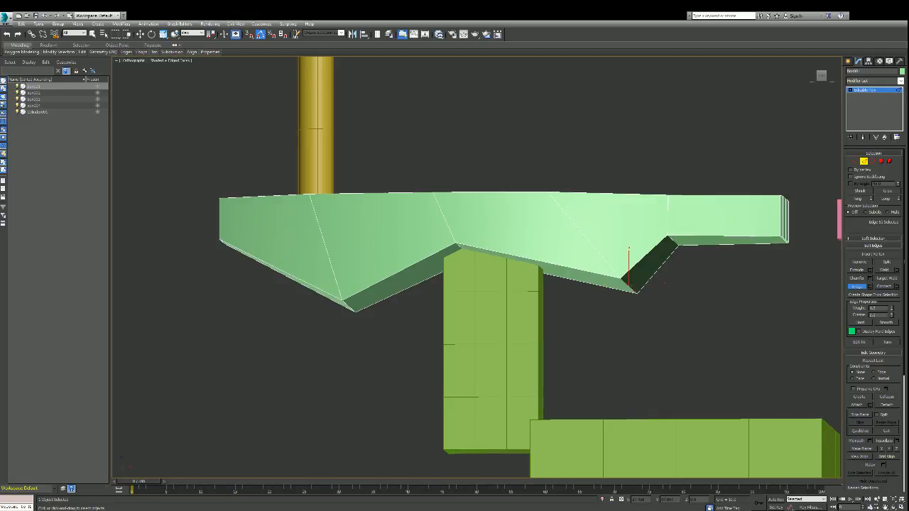
pyautogui.press('w')
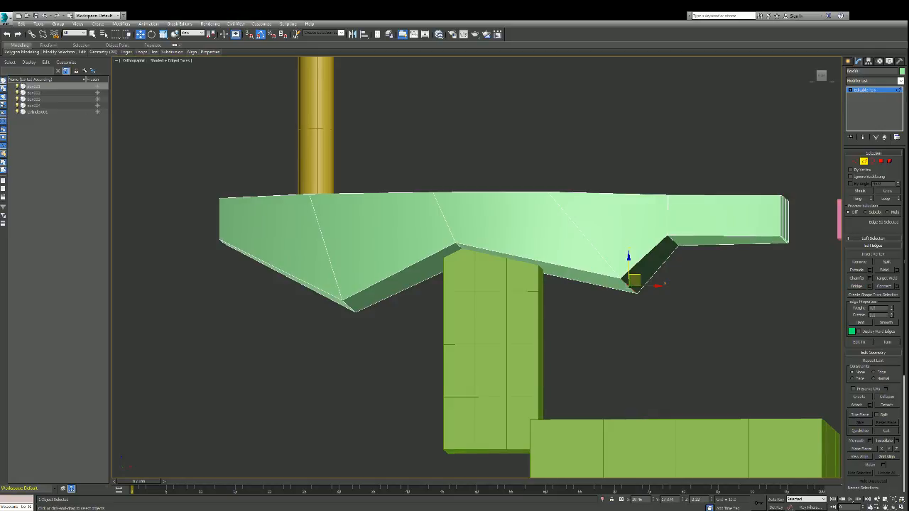
pyautogui.hotkey('ctrl', 'd')
# - Try to shift the whole green slab sideways over the pillar, and undo the move
pyautogui.press('1')
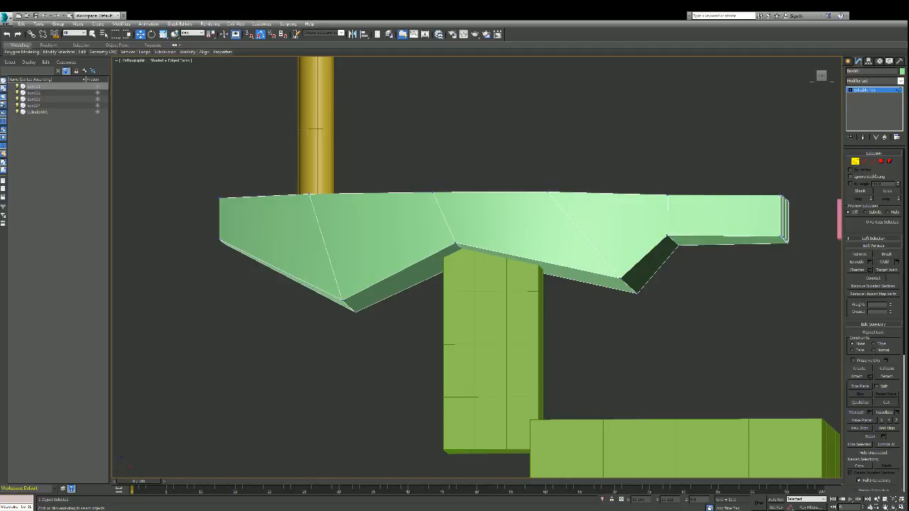
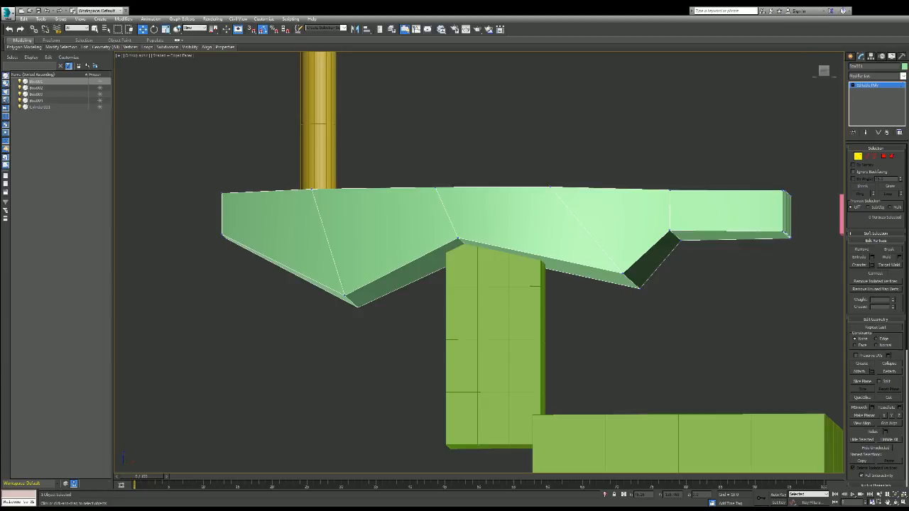
pyautogui.hotkey('ctrl', 'z')
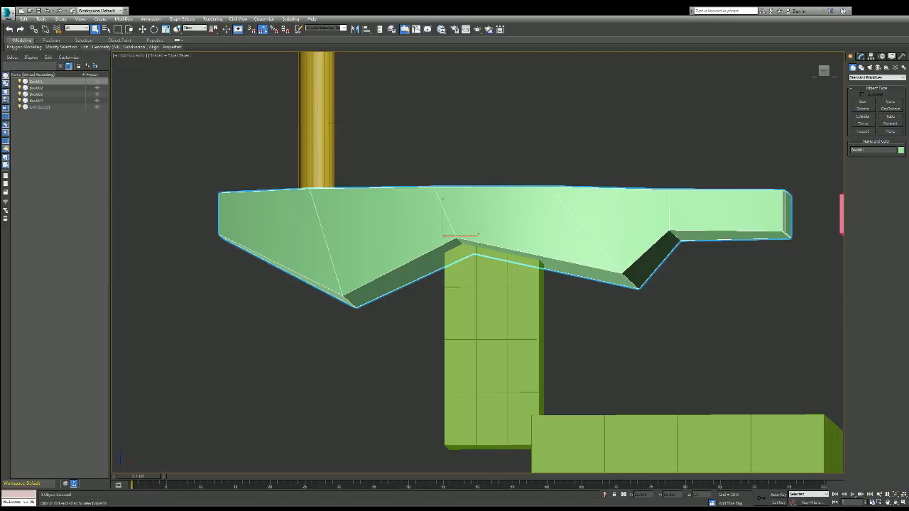
pyautogui.scroll(-5, 792, 242)
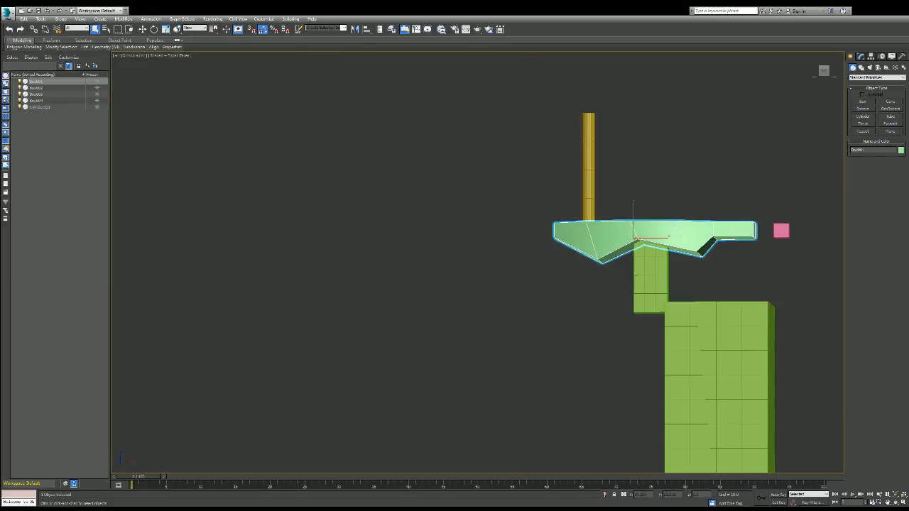
pyautogui.scroll(3, 802, 241)
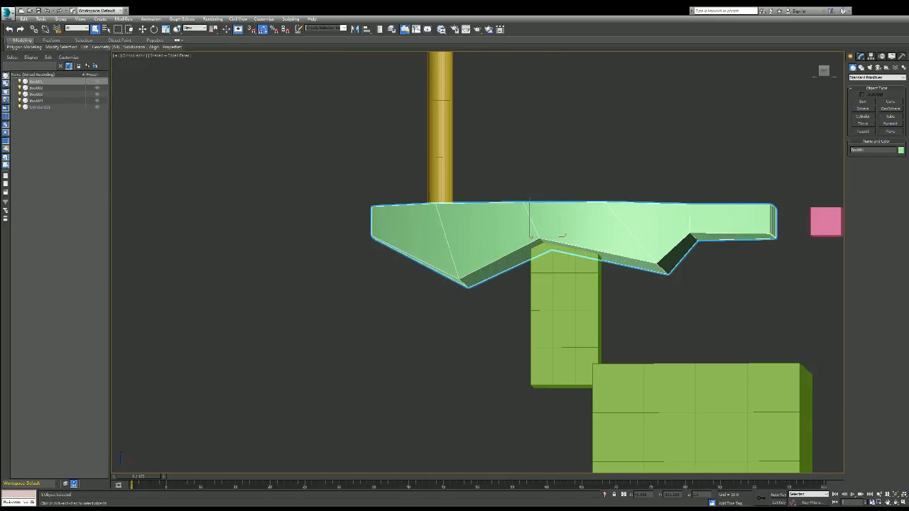
pyautogui.press('w')
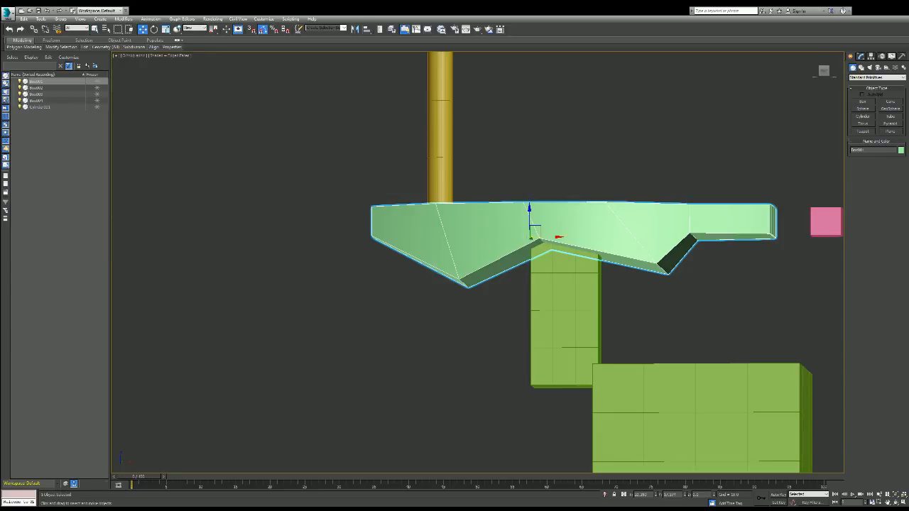
pyautogui.scroll(5, 745, 234)
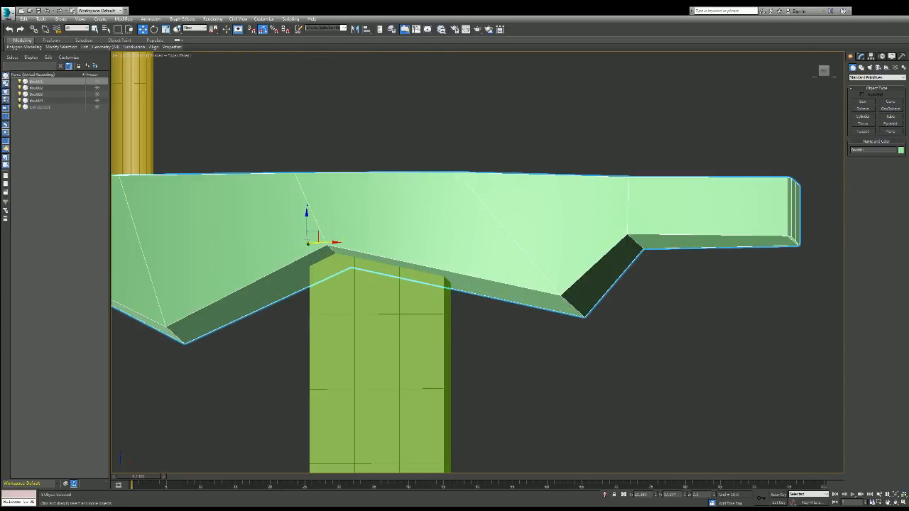
pyautogui.moveTo(313, 236); pyautogui.dragTo(344, 237)
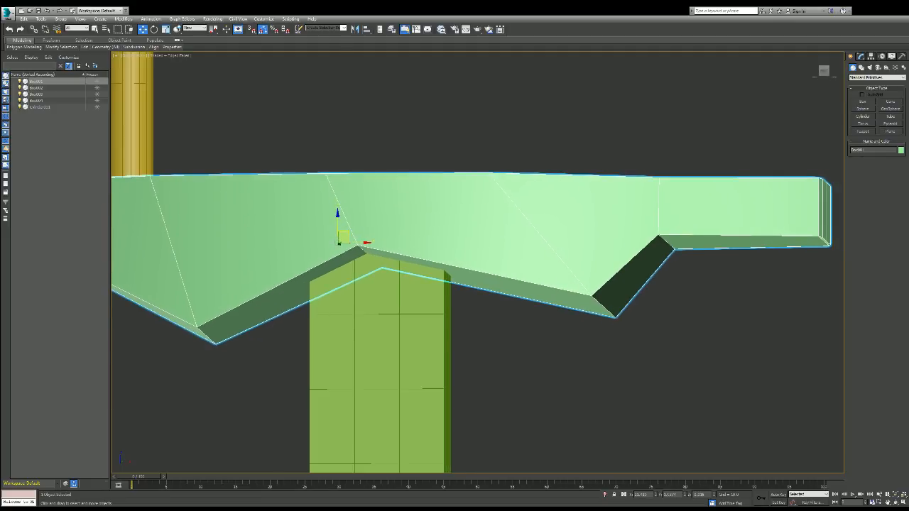
pyautogui.hotkey('ctrl', 'z')
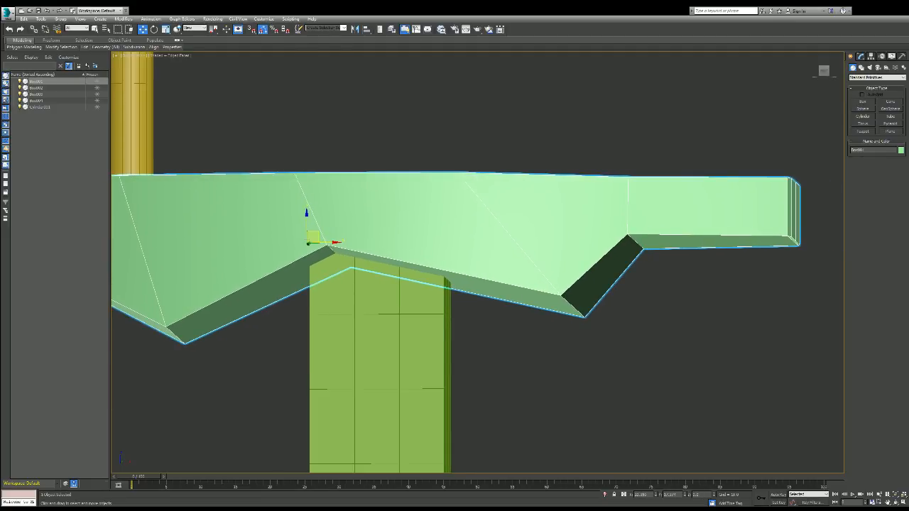
# - Delete all the subdivided polygons of the wall closing the slab's narrow end
pyautogui.press('1')
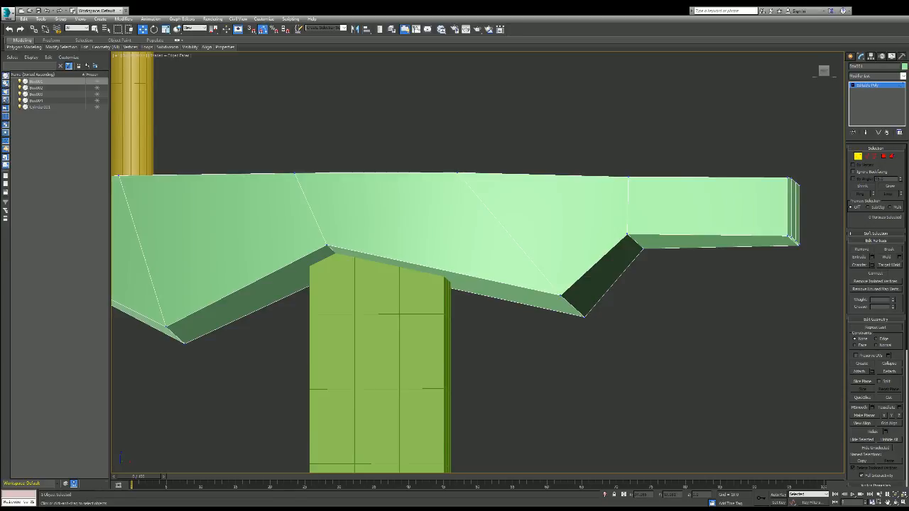
pyautogui.scroll(-5, 824, 217)
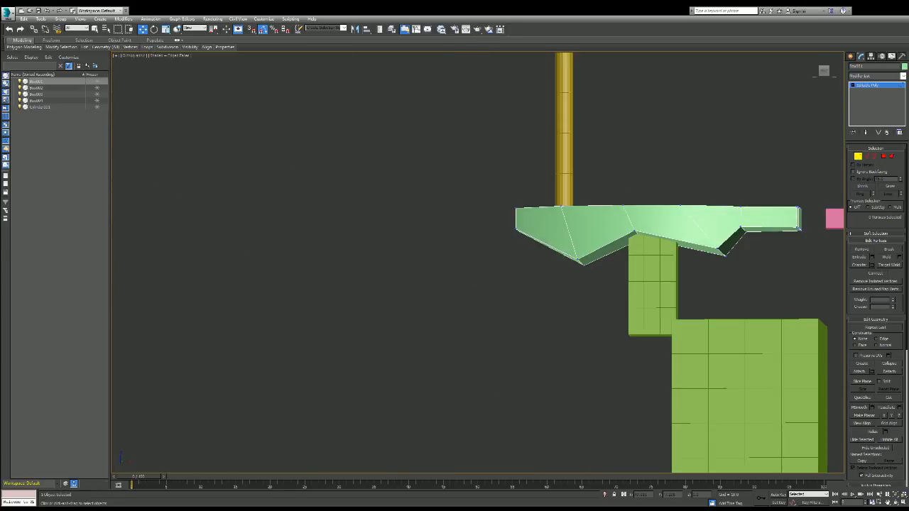
pyautogui.scroll(5, 823, 217)
pyautogui.keyDown('alt'); pyautogui.moveTo(437, 289); pyautogui.dragTo(436, 291, button='middle'); pyautogui.keyUp('alt')
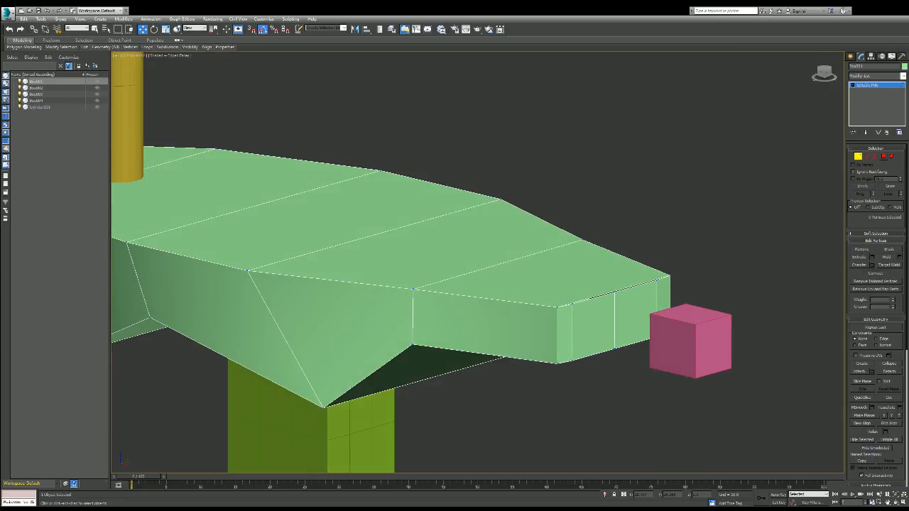
pyautogui.press('4')
pyautogui.click(561, 264)
pyautogui.click(594, 326)
pyautogui.press('Delete')
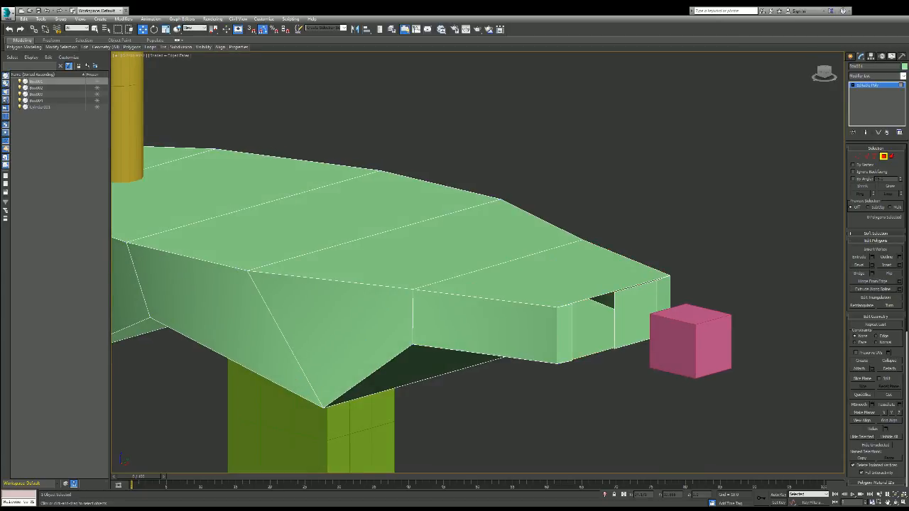
pyautogui.click(566, 331)
pyautogui.press('Delete')
pyautogui.click(635, 317)
pyautogui.press('Delete')
pyautogui.press('Delete')
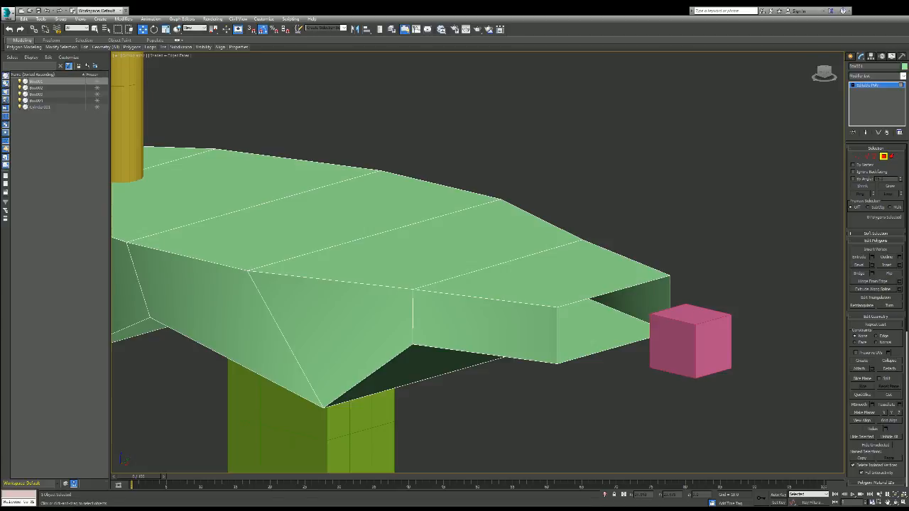
# - Bridge the border edges across the slab's open narrow end to close it with one polygon
pyautogui.click(866, 156)
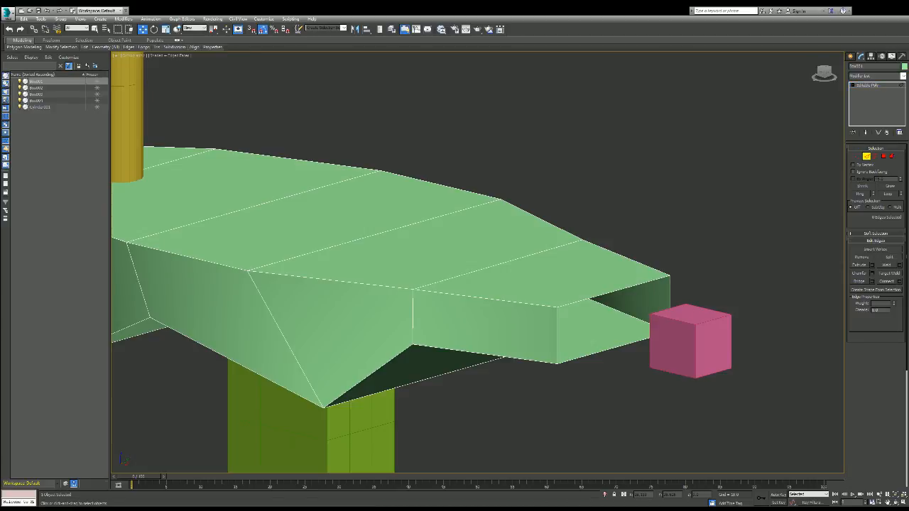
pyautogui.click(859, 281)
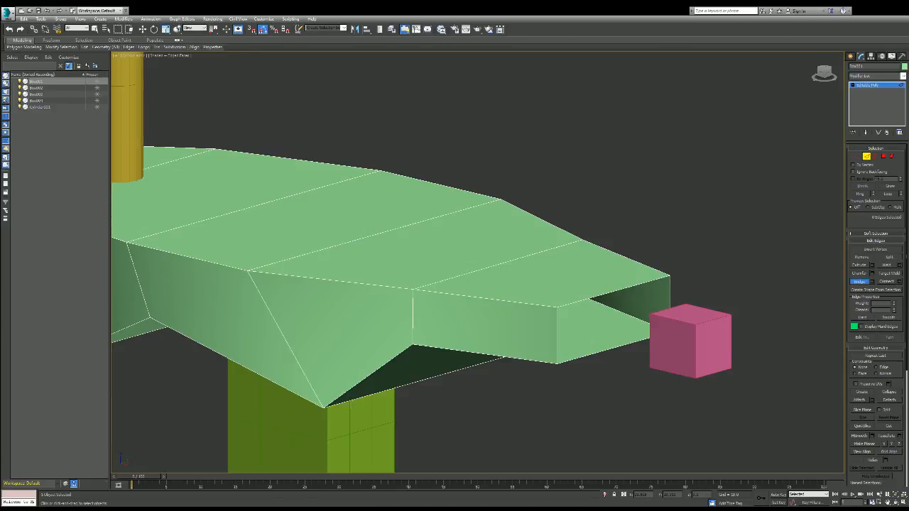
pyautogui.click(668, 299)
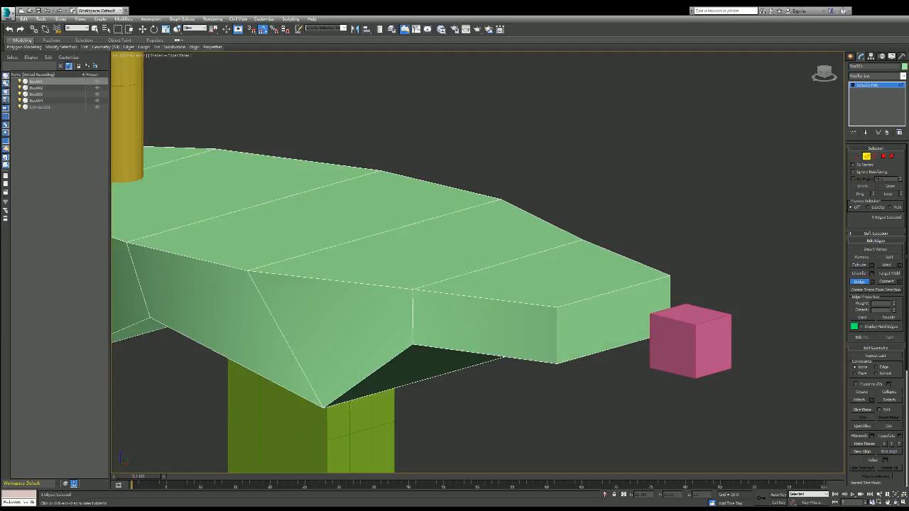
# - Slice the steep underside polygon between the second wedge and the narrow end strip with a slightly lowered horizontal slice plane
pyautogui.keyDown('alt'); pyautogui.moveTo(438, 288); pyautogui.dragTo(436, 288, button='middle'); pyautogui.keyUp('alt')
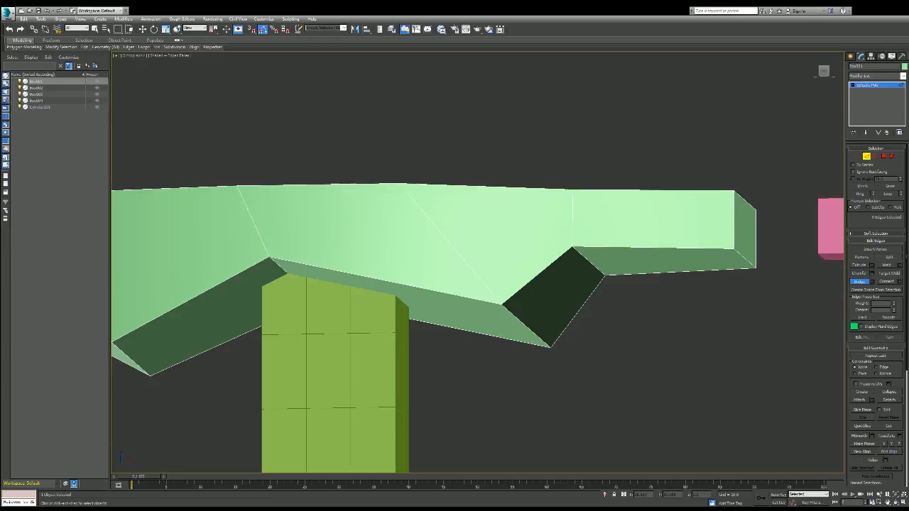
pyautogui.keyDown('alt'); pyautogui.moveTo(437, 289); pyautogui.dragTo(438, 289, button='middle'); pyautogui.keyUp('alt')
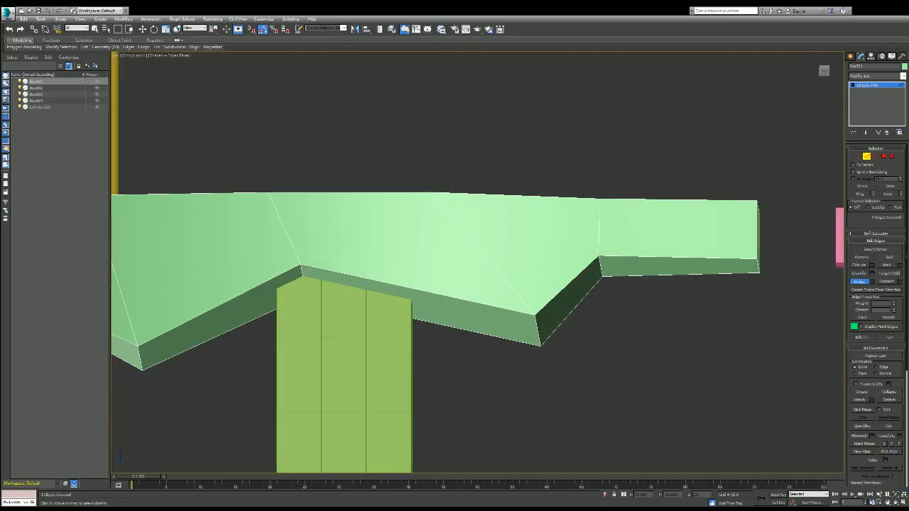
pyautogui.press('4')
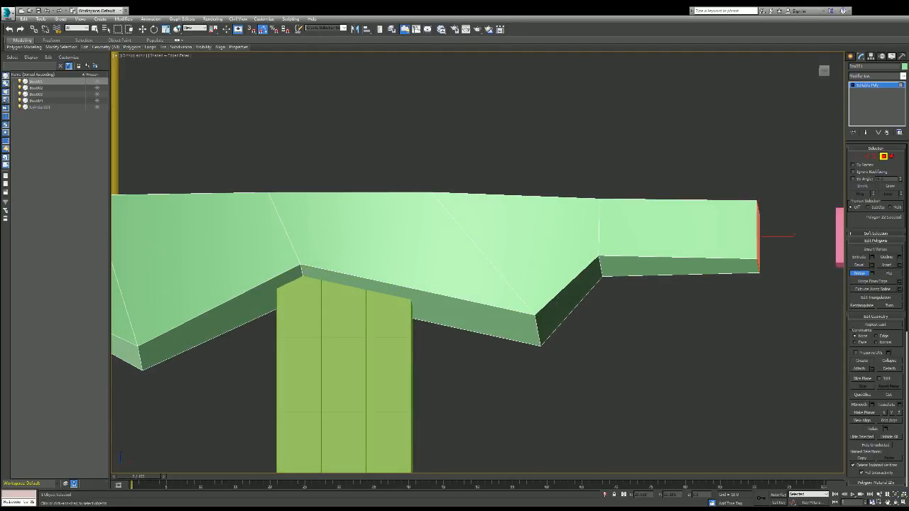
pyautogui.press('w')
pyautogui.click(573, 294)
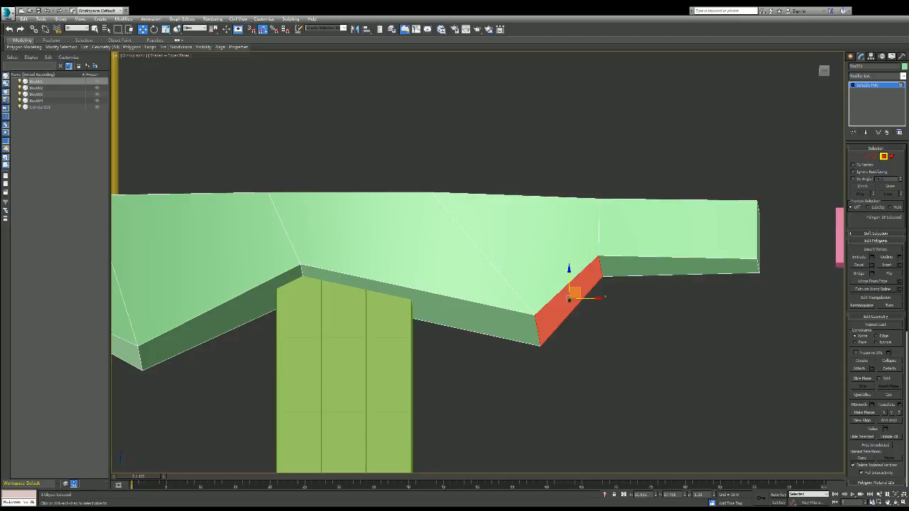
pyautogui.click(862, 379)
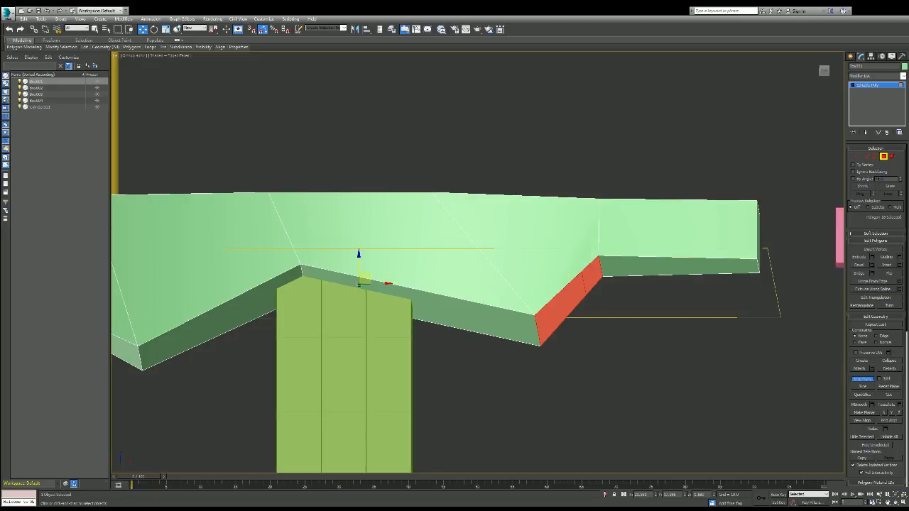
pyautogui.moveTo(358, 266)
pyautogui.mouseDown()
pyautogui.moveTo(359, 282)
pyautogui.moveTo(359, 270)
pyautogui.mouseUp()
pyautogui.click(862, 386)
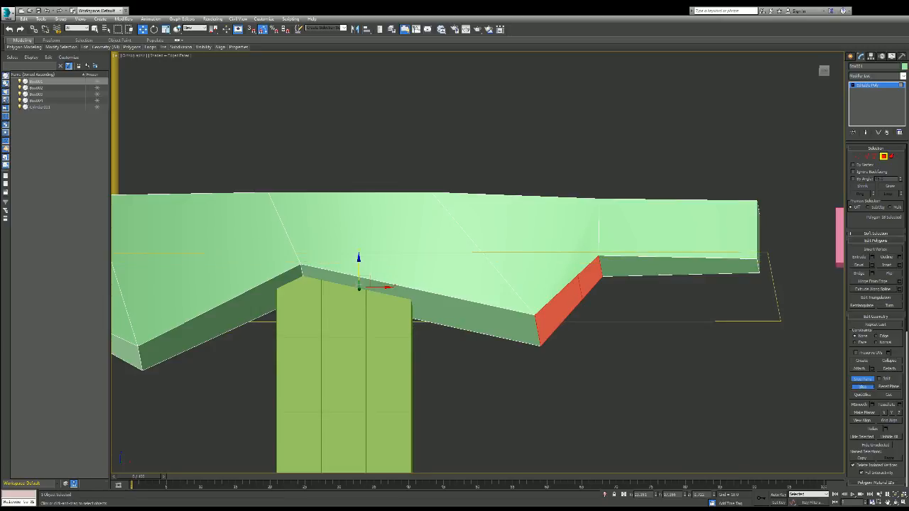
pyautogui.click(862, 378)
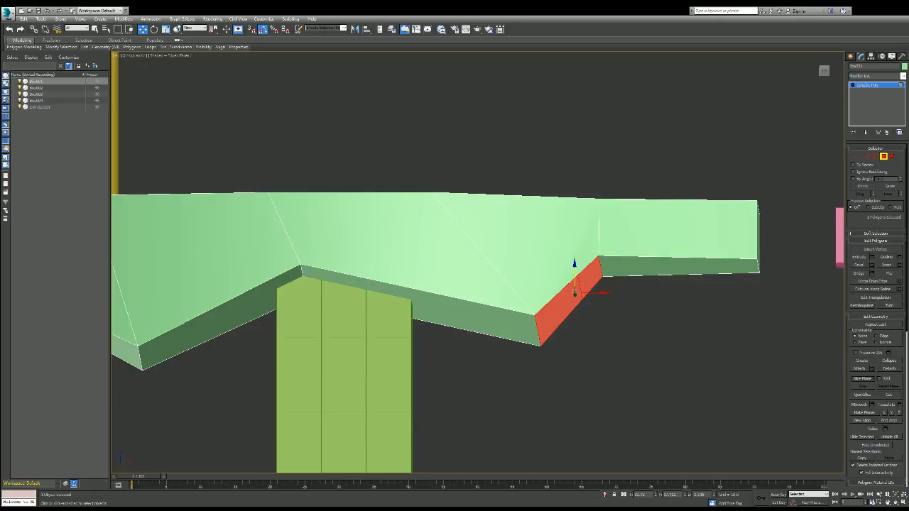
# - Try to move the upper part of the sliced underside slope outward and down, and undo the move
pyautogui.click(590, 282)
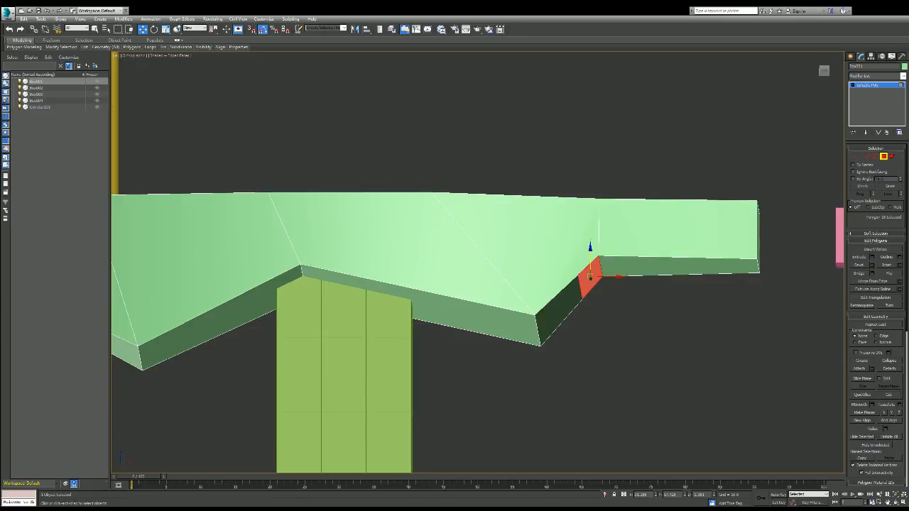
pyautogui.moveTo(597, 270); pyautogui.dragTo(625, 289)
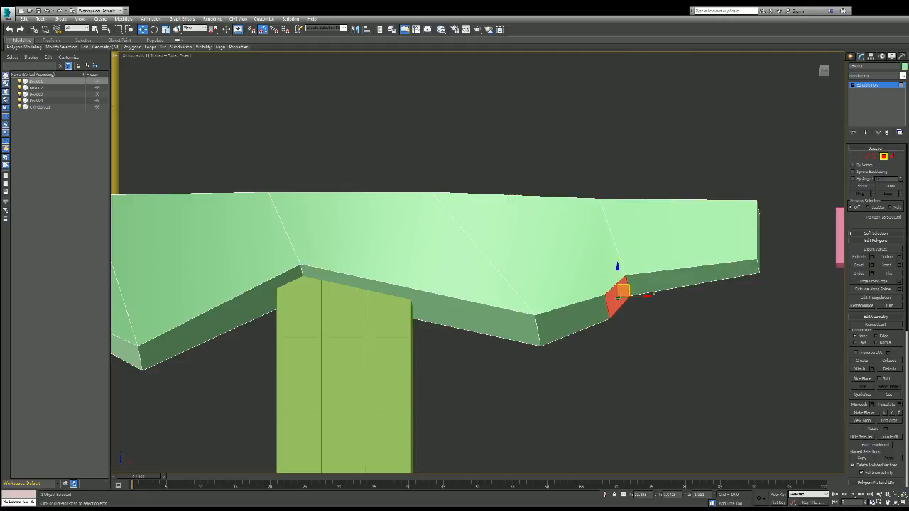
pyautogui.hotkey('ctrl', 'z')
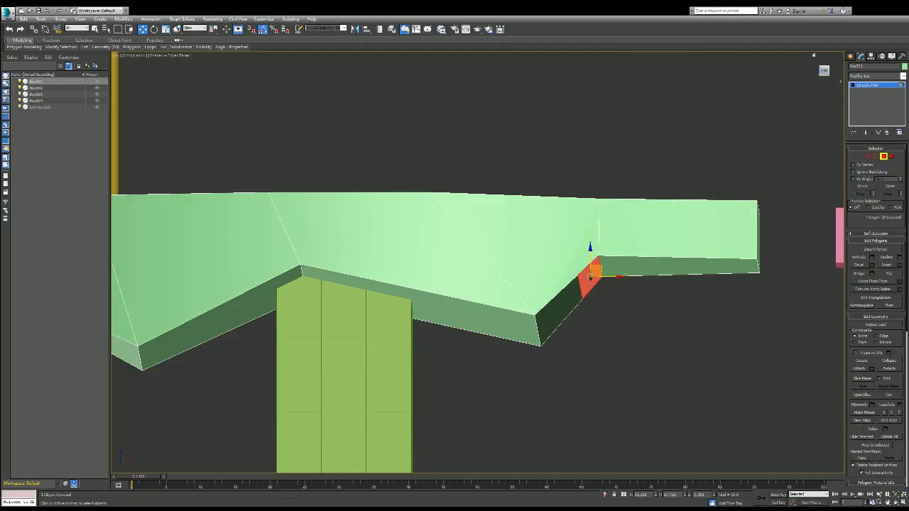
# - Move the lower part of the sliced underside slope slightly outward toward the narrow end
pyautogui.moveTo(438, 270)
pyautogui.keyDown('alt'); pyautogui.mouseDown(button='middle')
pyautogui.moveTo(438, 289)
pyautogui.moveTo(437, 276)
pyautogui.mouseUp(button='middle'); pyautogui.keyUp('alt')
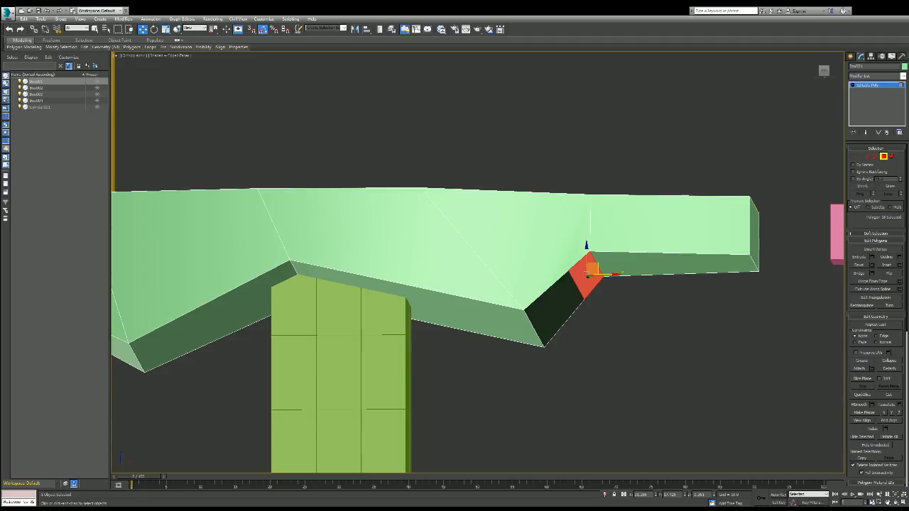
pyautogui.click(559, 276)
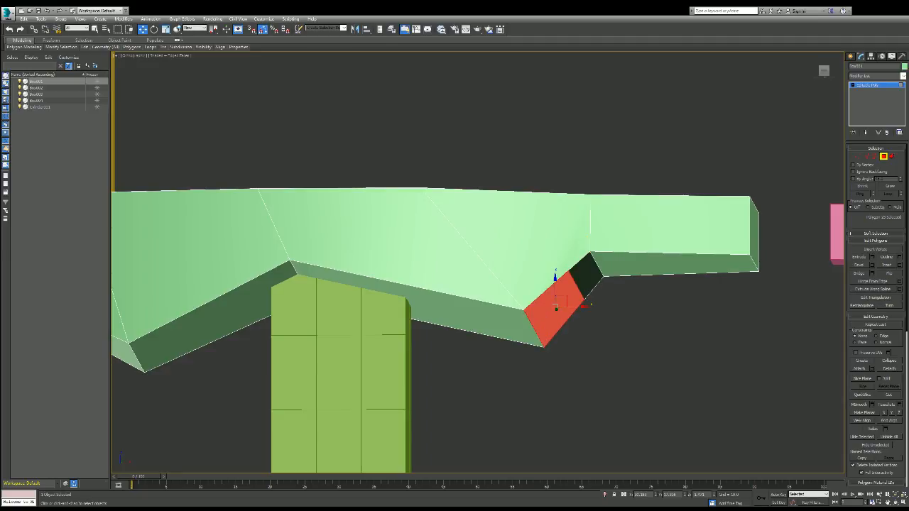
pyautogui.moveTo(579, 307); pyautogui.dragTo(589, 307)
# - Slice the underside polygon of the slab's narrow end strip with a vertical slice plane placed about two thirds of the way toward the end
pyautogui.keyDown('alt'); pyautogui.moveTo(438, 289); pyautogui.dragTo(439, 288, button='middle'); pyautogui.keyUp('alt')
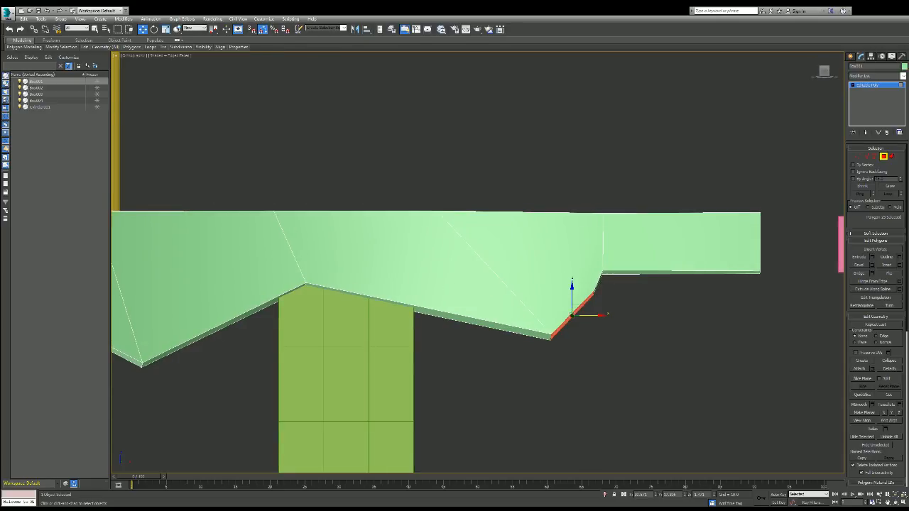
pyautogui.click(681, 272)
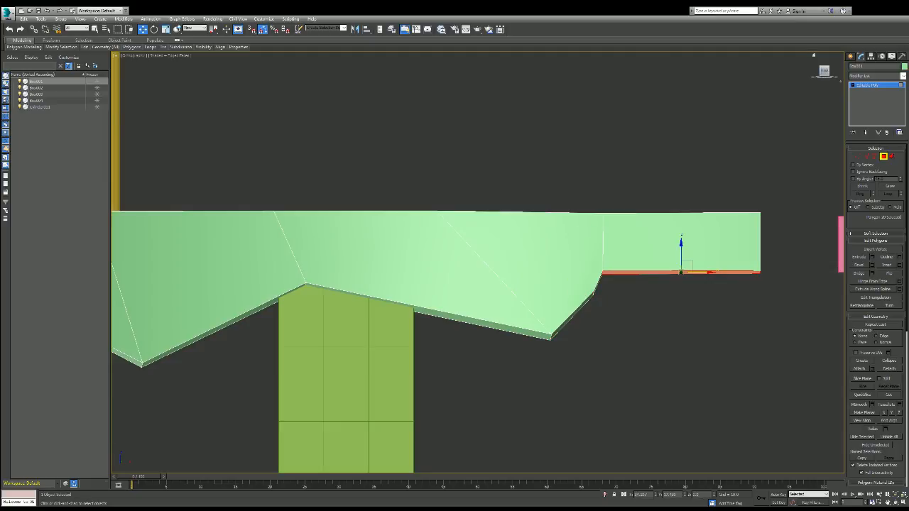
pyautogui.moveTo(824, 71); pyautogui.dragTo(824, 65)
pyautogui.keyDown('alt'); pyautogui.moveTo(438, 289); pyautogui.dragTo(438, 274, button='middle'); pyautogui.keyUp('alt')
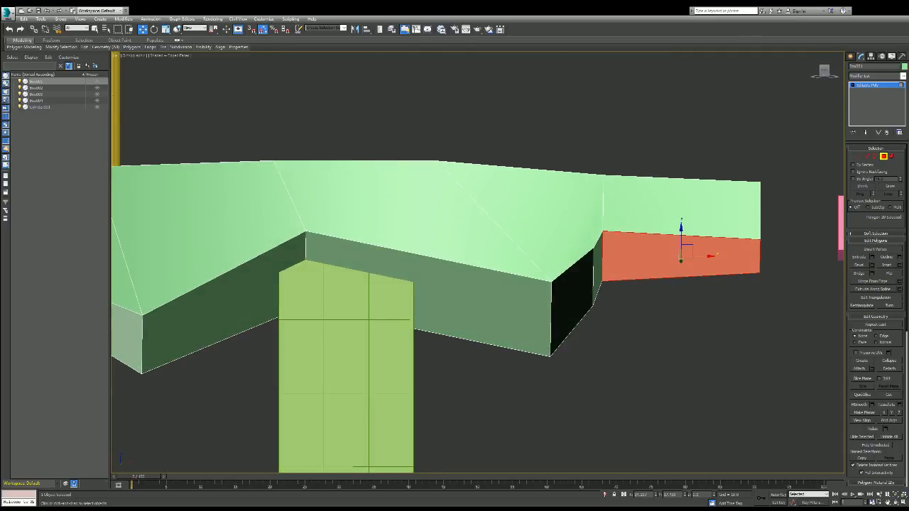
pyautogui.click(862, 378)
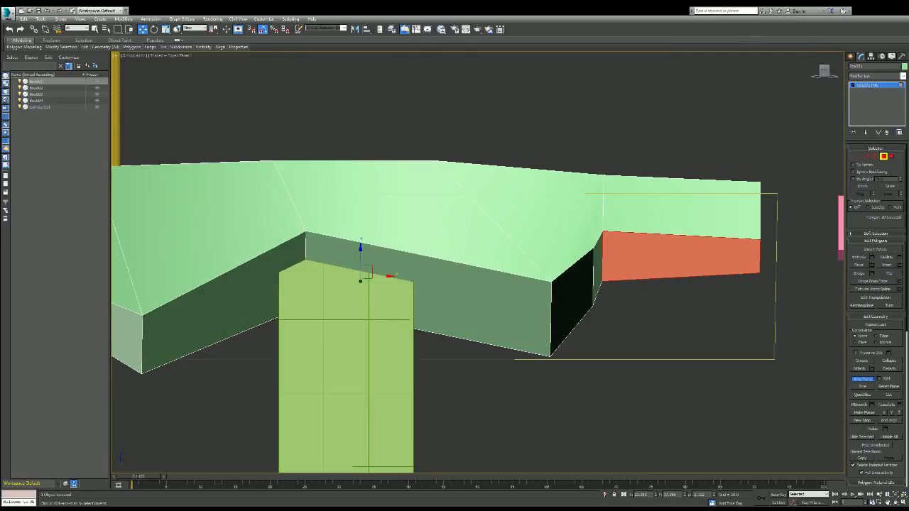
pyautogui.moveTo(360, 259); pyautogui.dragTo(359, 167)
pyautogui.press('e')
pyautogui.press('w')
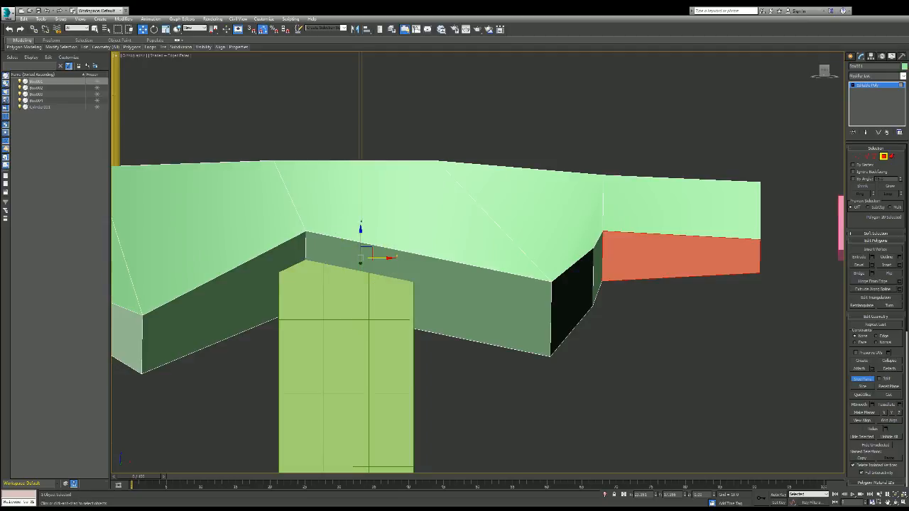
pyautogui.moveTo(387, 257); pyautogui.dragTo(740, 257)
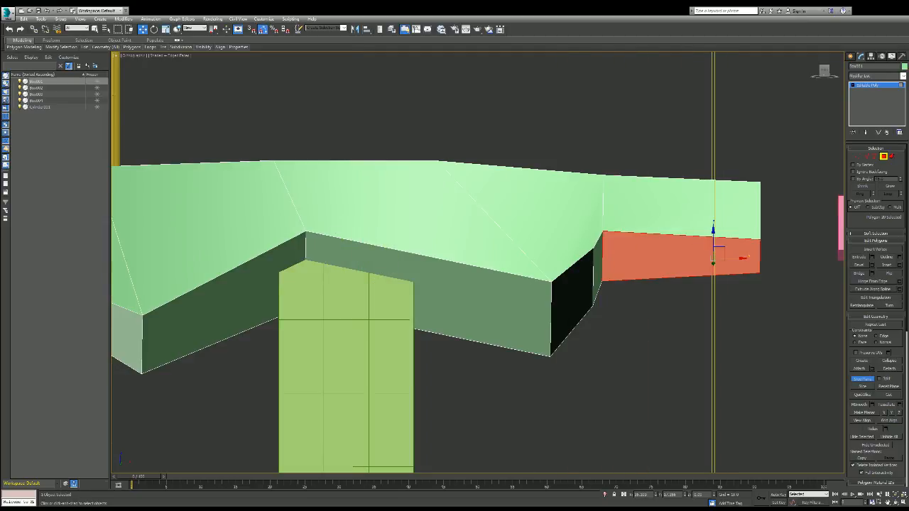
pyautogui.click(862, 386)
pyautogui.click(861, 379)
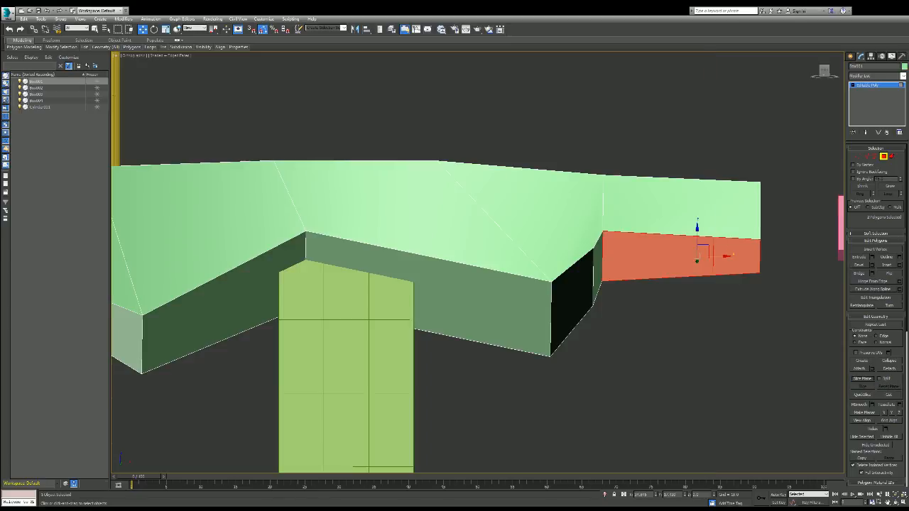
# - Extrude the longer inner part of the sliced underside downward and raise its lower face to form a shallow block
pyautogui.click(656, 257)
pyautogui.keyDown('alt'); pyautogui.moveTo(438, 281); pyautogui.dragTo(438, 290, button='middle'); pyautogui.keyUp('alt')
pyautogui.moveTo(659, 245)
pyautogui.mouseDown()
pyautogui.moveTo(659, 264)
pyautogui.moveTo(659, 250)
pyautogui.mouseUp()
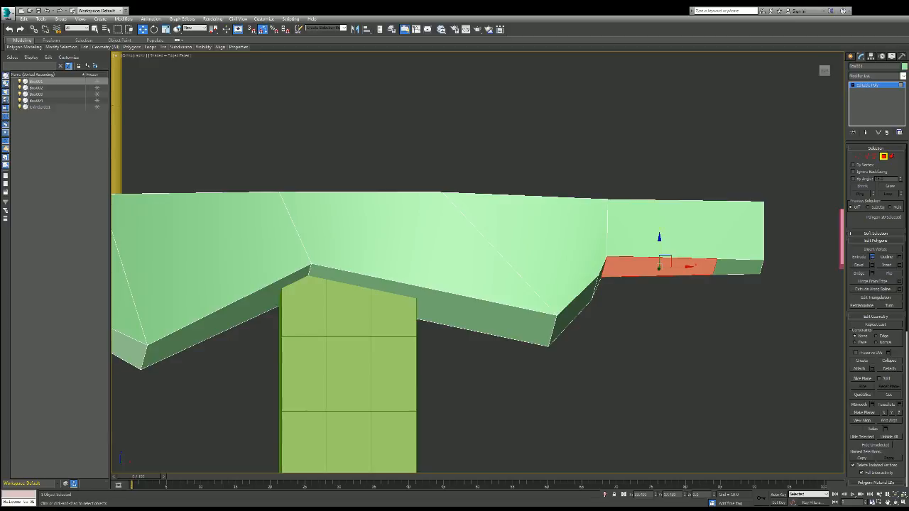
pyautogui.click(872, 257)
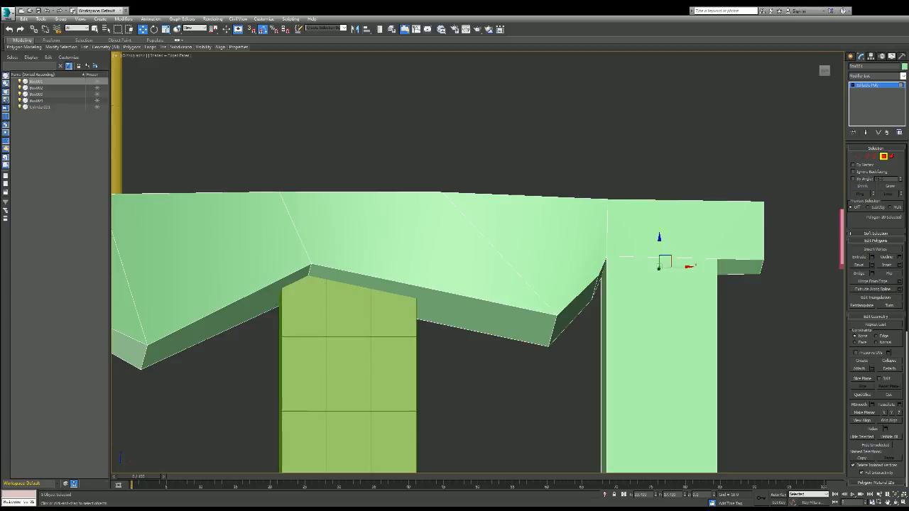
pyautogui.moveTo(659, 469); pyautogui.dragTo(659, 290)
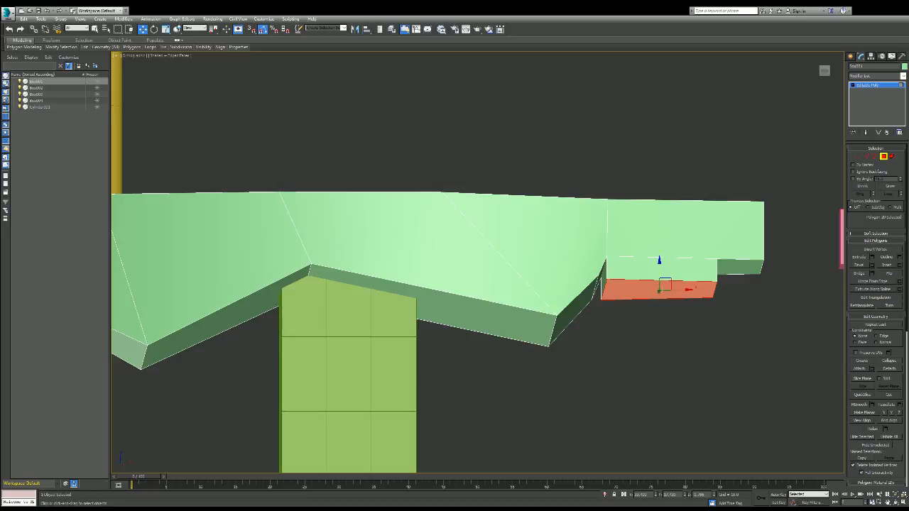
pyautogui.hotkey('ctrl', 'd')
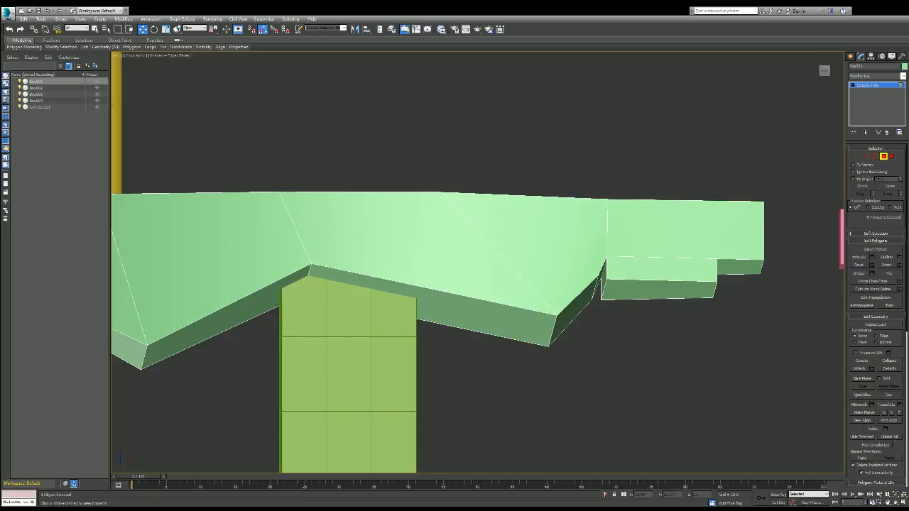
# - Delete the two facing polygons between the shallow block's inner end and the steep underside slope
pyautogui.click(604, 280)
pyautogui.press('Delete')
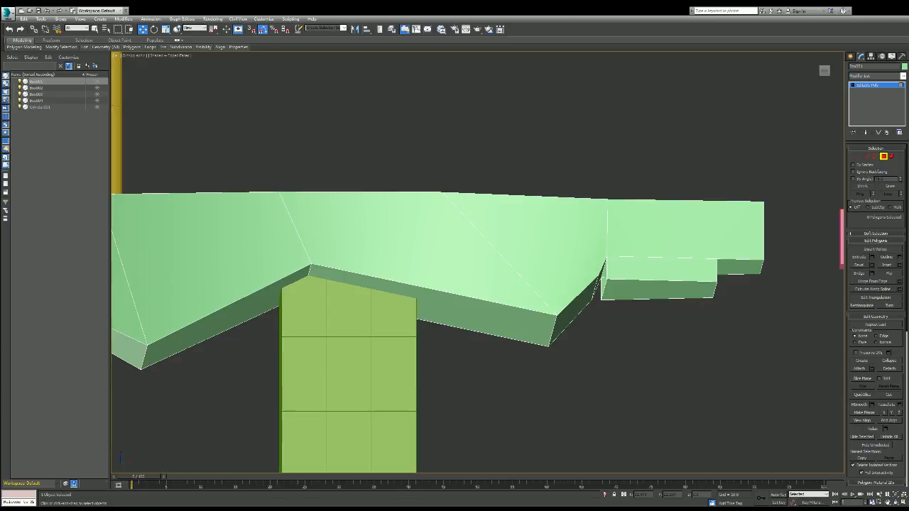
pyautogui.click(600, 275)
pyautogui.press('Delete')
pyautogui.click(859, 272)
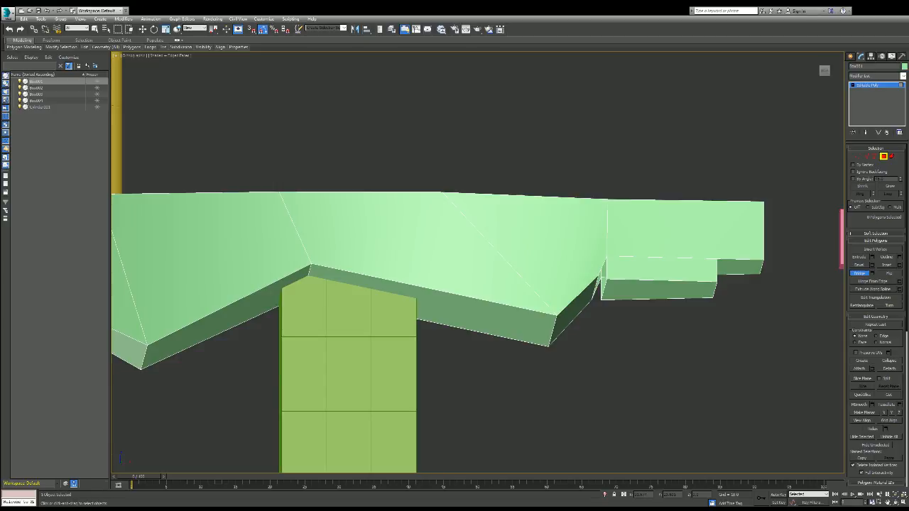
pyautogui.rightClick(601, 281)
pyautogui.scroll(5, 601, 281)
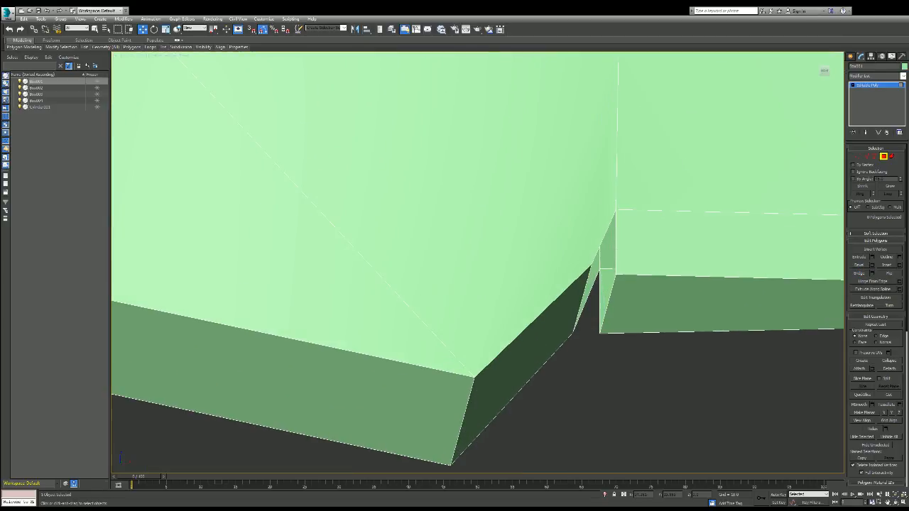
pyautogui.press('1')
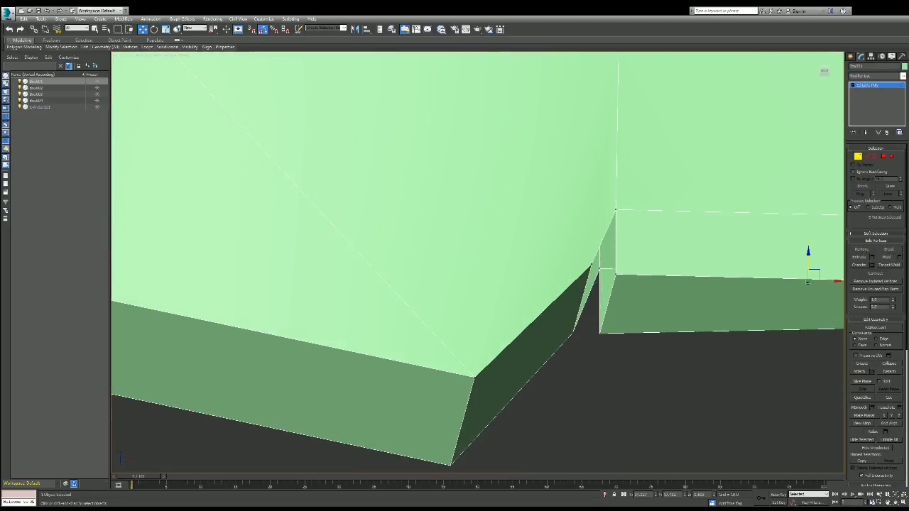
pyautogui.click(599, 270)
pyautogui.click(860, 372)
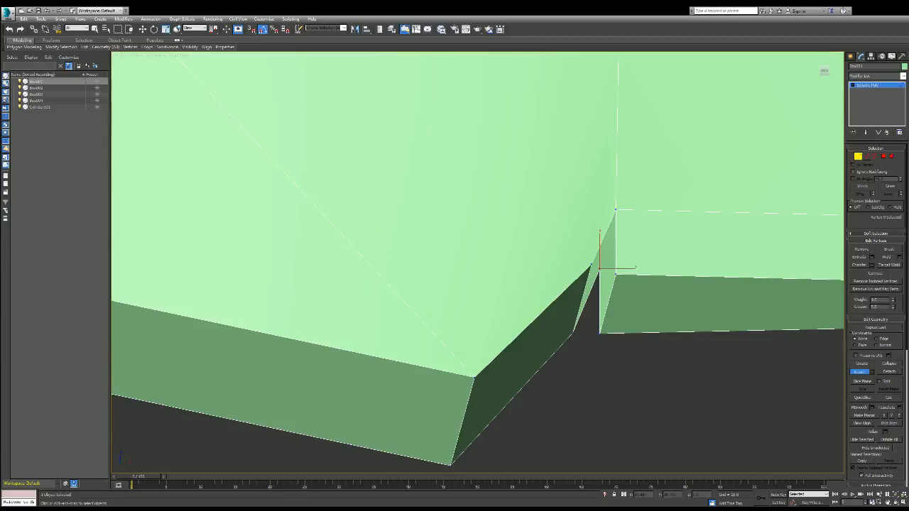
pyautogui.press('2')
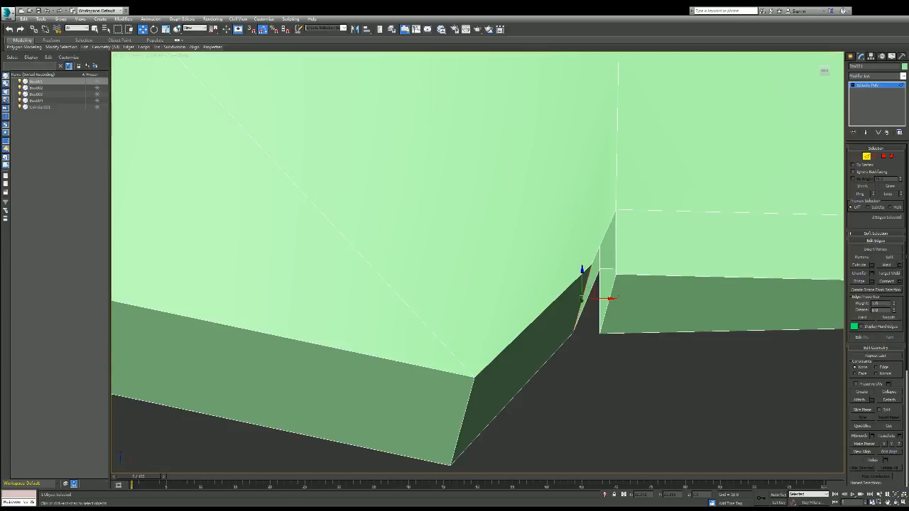
pyautogui.hotkey('ctrl', 'd')
pyautogui.click(859, 282)
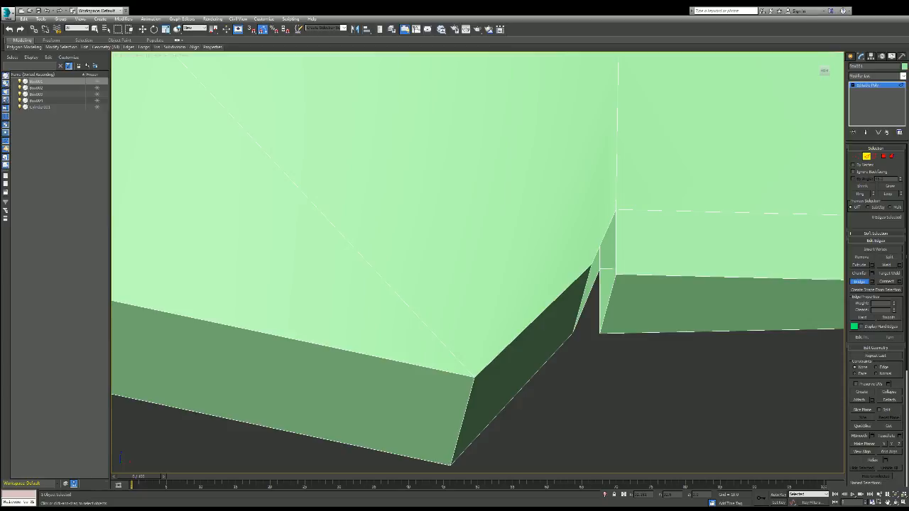
# - Try to connect the two corner vertices at the gap between the steep slope and the shallow block
pyautogui.press('1')
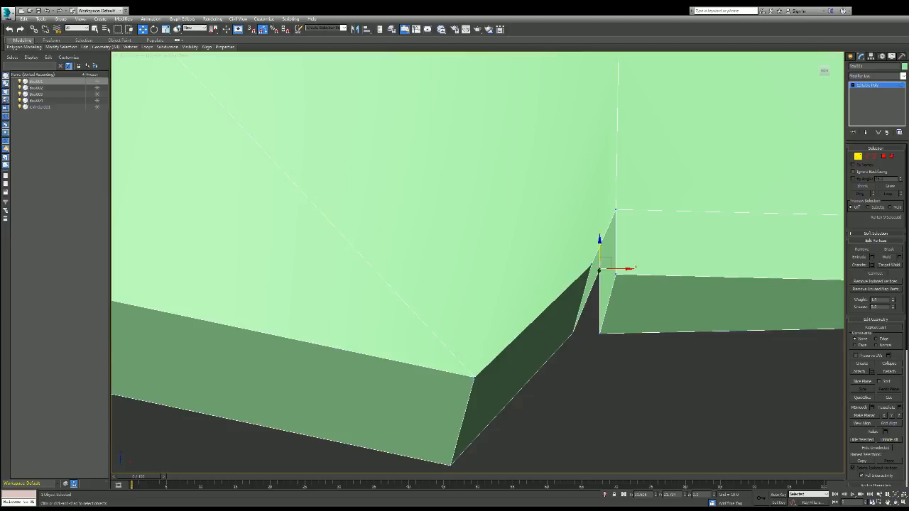
pyautogui.hotkey('ctrl', 'd')
pyautogui.click(599, 269)
pyautogui.keyDown('ctrl'); pyautogui.click(615, 211); pyautogui.keyUp('ctrl')
pyautogui.click(875, 272)
pyautogui.hotkey('ctrl', 'd')
# - Try to bridge the polygons around the gap beside the shallow block
pyautogui.press('4')
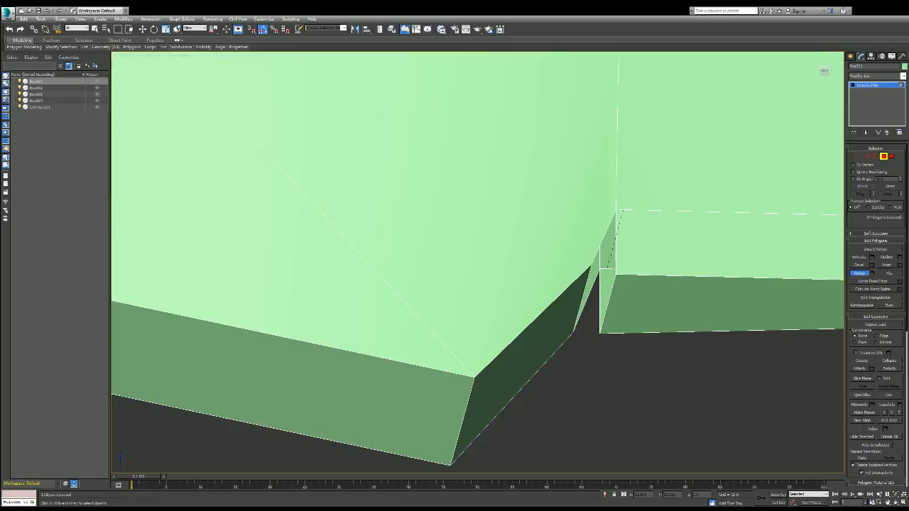
pyautogui.click(618, 65)
pyautogui.scroll(-5, 635, 248)
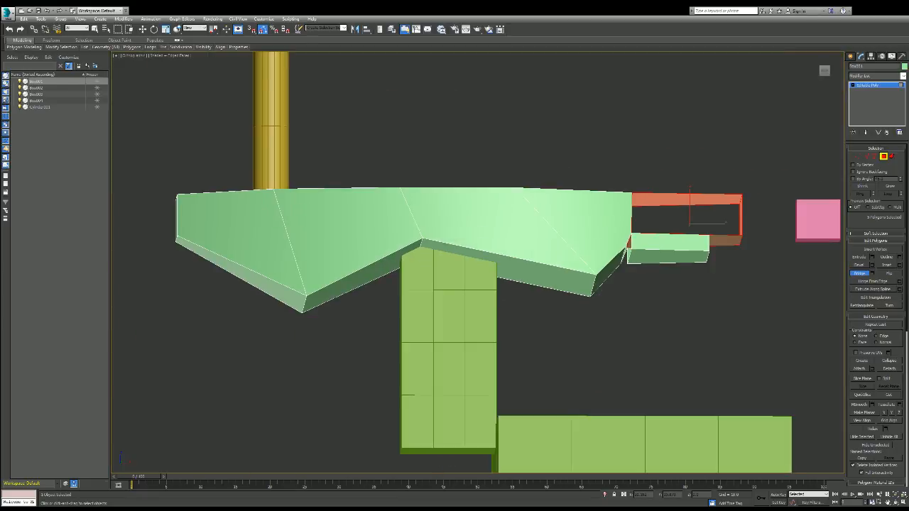
pyautogui.click(660, 227)
pyautogui.scroll(10, 657, 235)
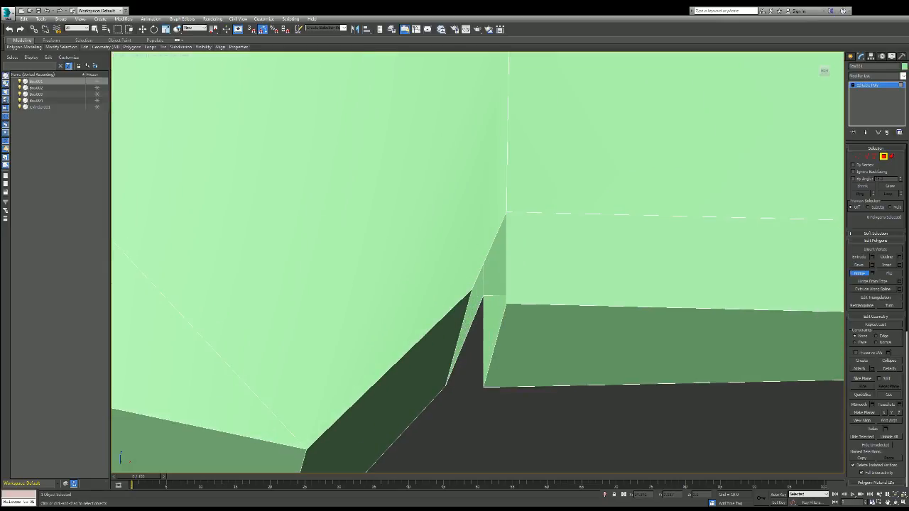
# - Bridge the open edges of the gap between the steep underside slope and the shallow block's inner end
pyautogui.press('2')
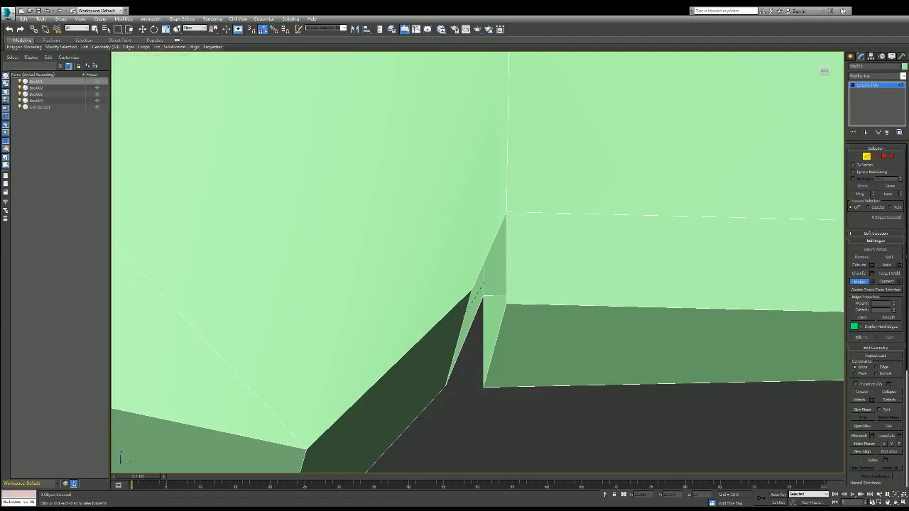
pyautogui.press('w')
pyautogui.click(860, 281)
pyautogui.click(474, 284)
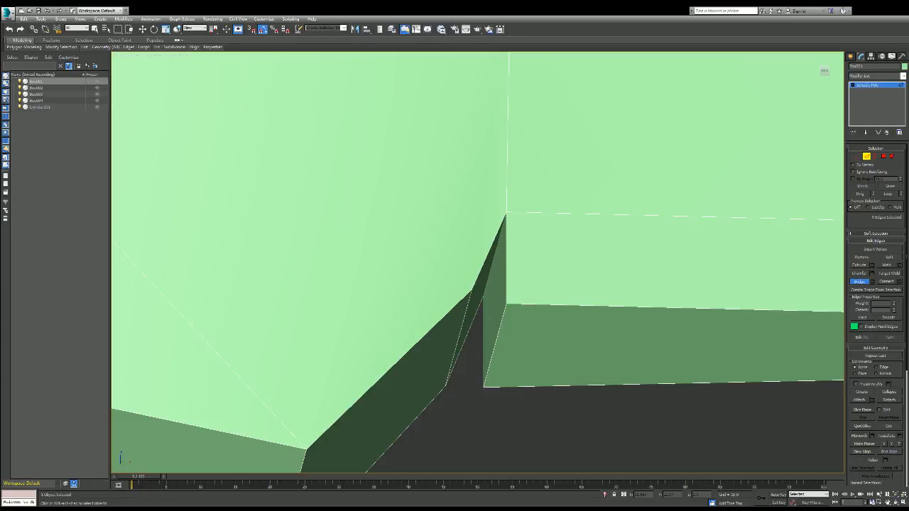
pyautogui.scroll(-5, 477, 262)
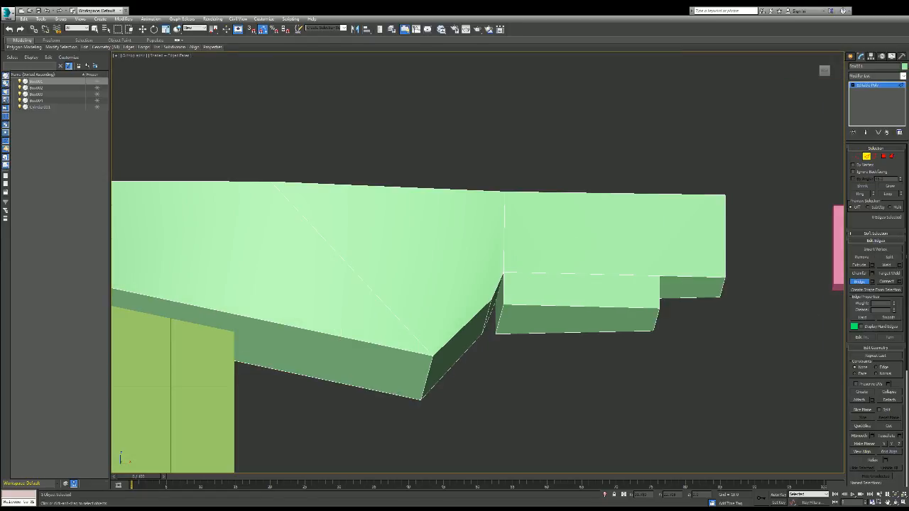
pyautogui.scroll(-5, 511, 302)
pyautogui.scroll(5, 628, 303)
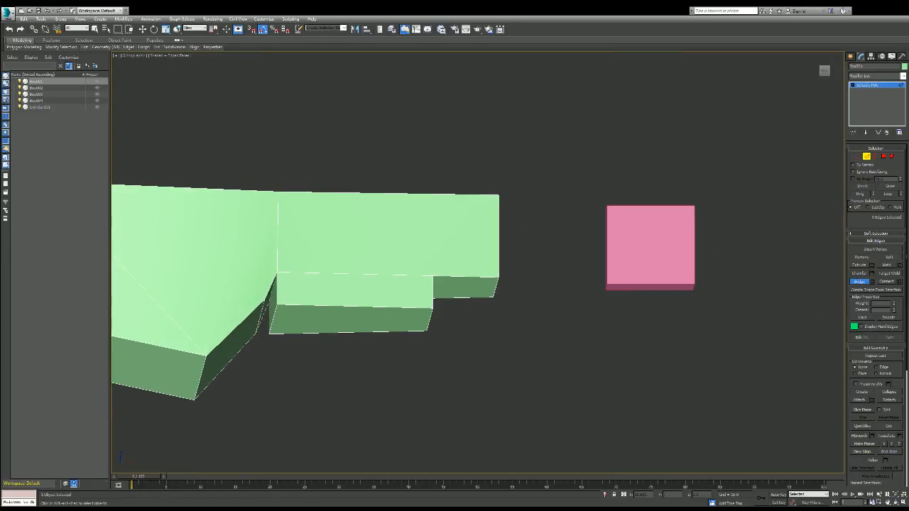
pyautogui.keyDown('alt'); pyautogui.moveTo(478, 263); pyautogui.dragTo(504, 326, button='middle'); pyautogui.keyUp('alt')
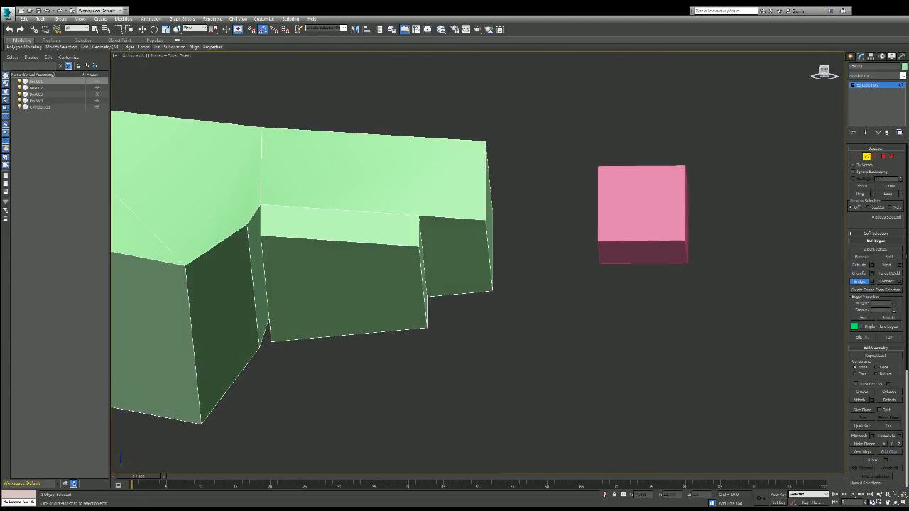
pyautogui.press('w')
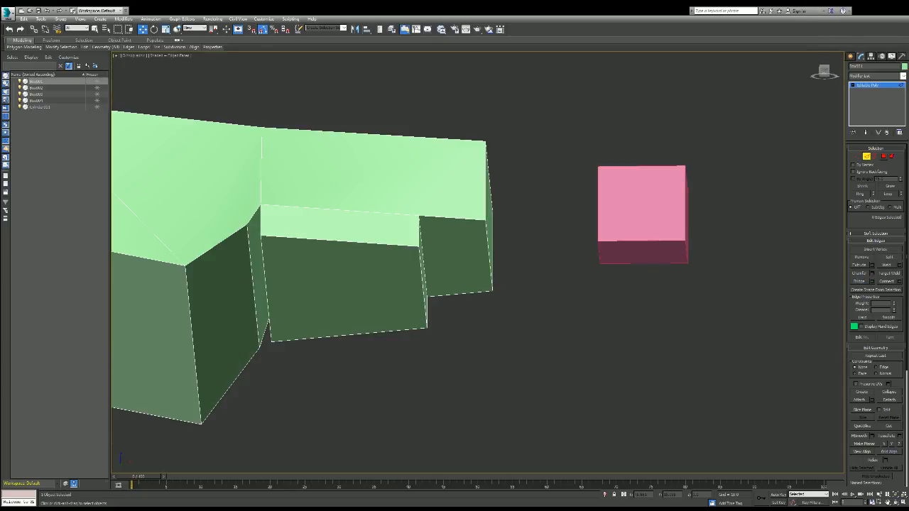
# - Move the lower outer edge of the shallow block inward toward the pillar so that its end face slopes
pyautogui.press('4')
pyautogui.click(459, 253)
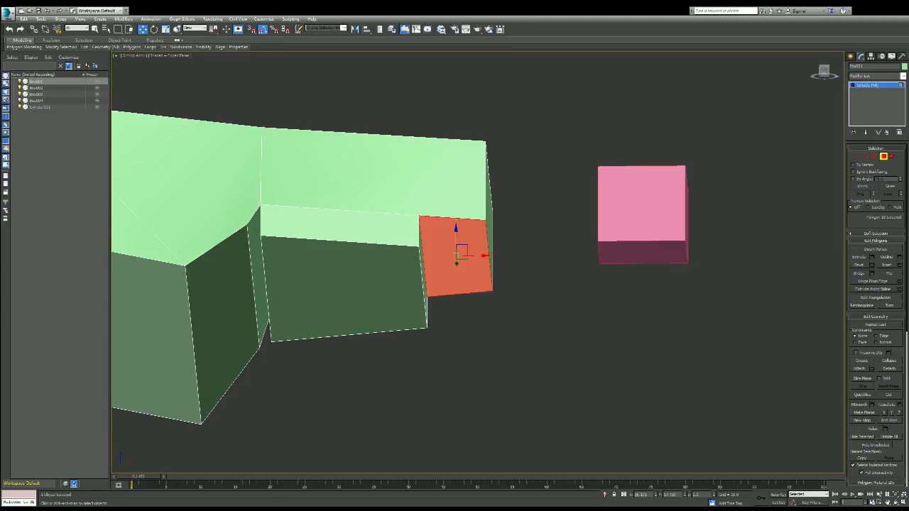
pyautogui.moveTo(824, 71); pyautogui.dragTo(832, 103)
pyautogui.moveTo(814, 55); pyautogui.dragTo(824, 71)
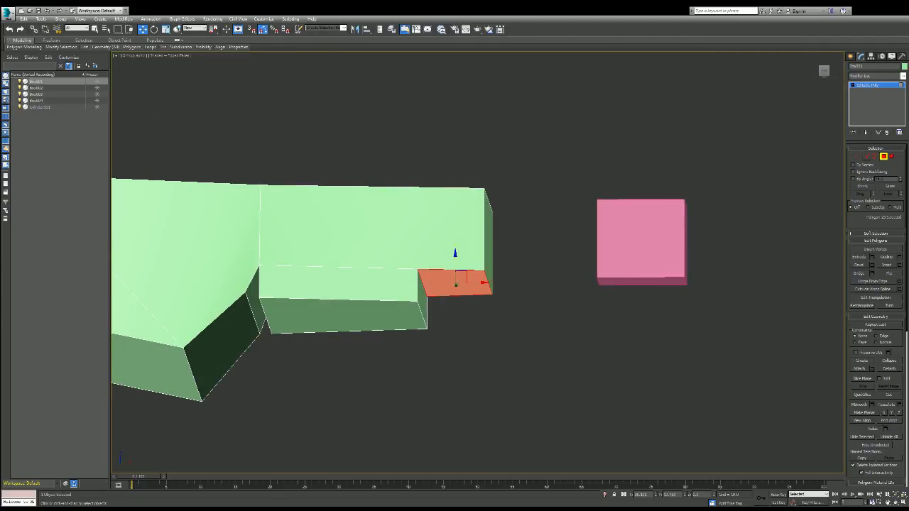
pyautogui.press('2')
pyautogui.click(422, 315)
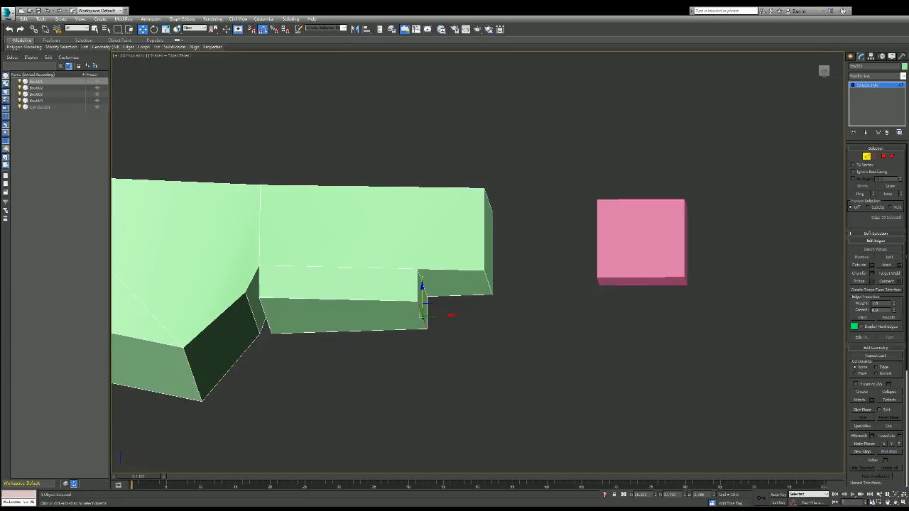
pyautogui.moveTo(427, 313); pyautogui.dragTo(408, 313)
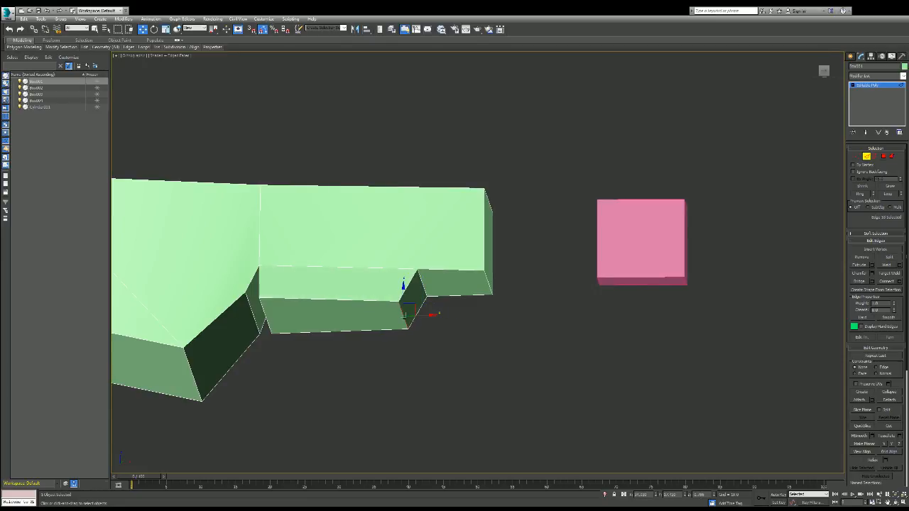
# - Extrude the outermost underside polygon of the narrow end downward five times with the same height to form a long leg
pyautogui.press('4')
pyautogui.click(460, 283)
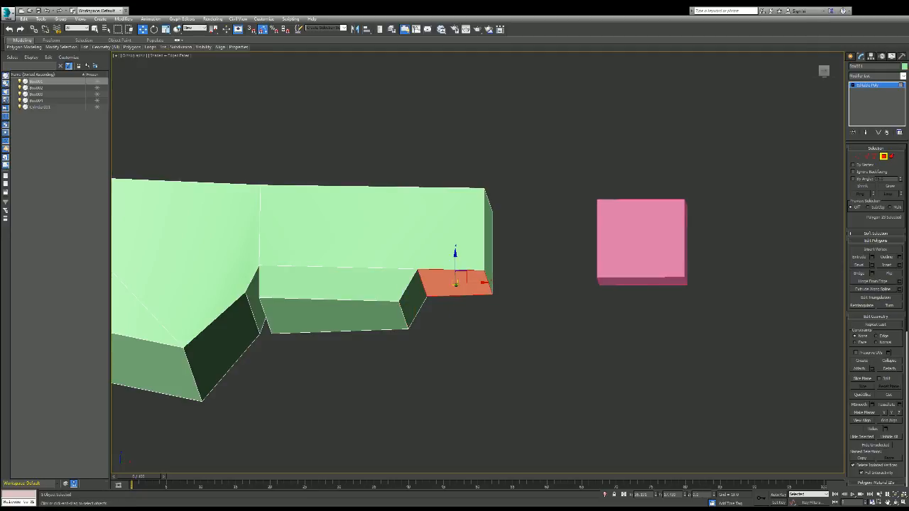
pyautogui.press(';')
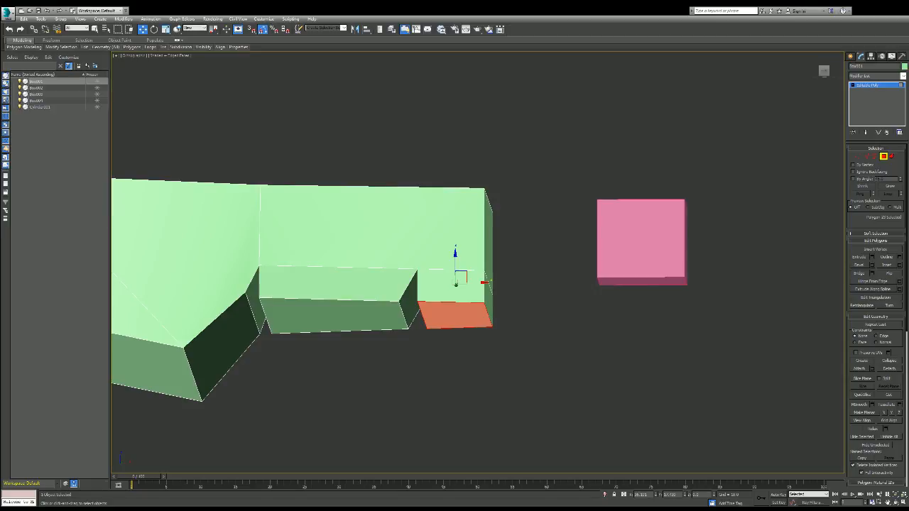
pyautogui.press(';')
pyautogui.press(';')
pyautogui.press(';')
pyautogui.press(';')
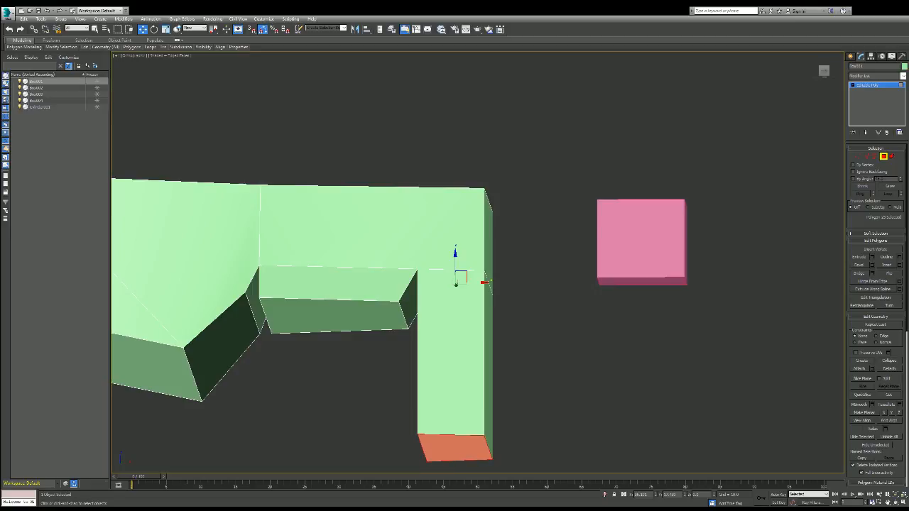
# - Move the leg's bottom polygon outward, away from the pillar, so that the leg slants
pyautogui.press('w')
pyautogui.moveTo(477, 447); pyautogui.dragTo(521, 447)
pyautogui.scroll(-3, 537, 379)
pyautogui.scroll(3, 539, 376)
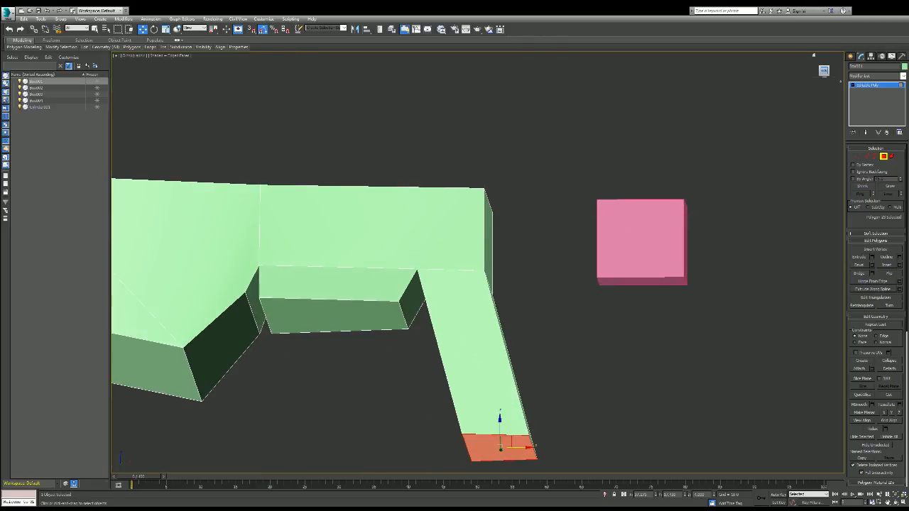
# - Extrude the leg's outer side polygon outward by a small amount to thicken the leg
pyautogui.keyDown('alt'); pyautogui.moveTo(540, 376); pyautogui.dragTo(522, 387, button='middle'); pyautogui.keyUp('alt')
pyautogui.click(480, 381)
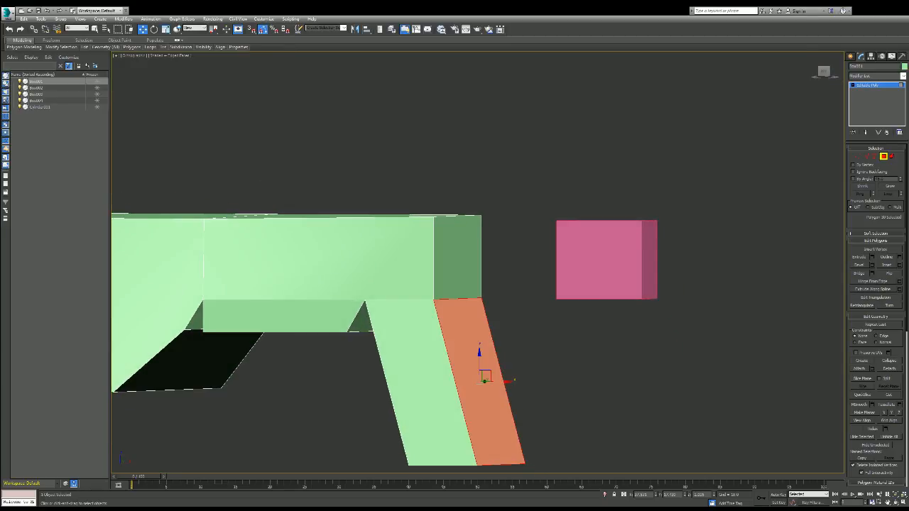
pyautogui.click(872, 257)
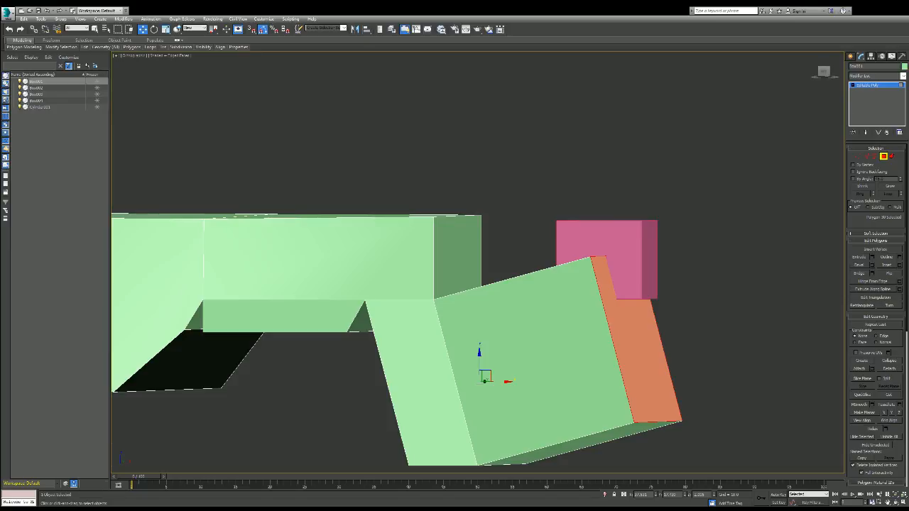
pyautogui.hotkey('ctrl', 'z')
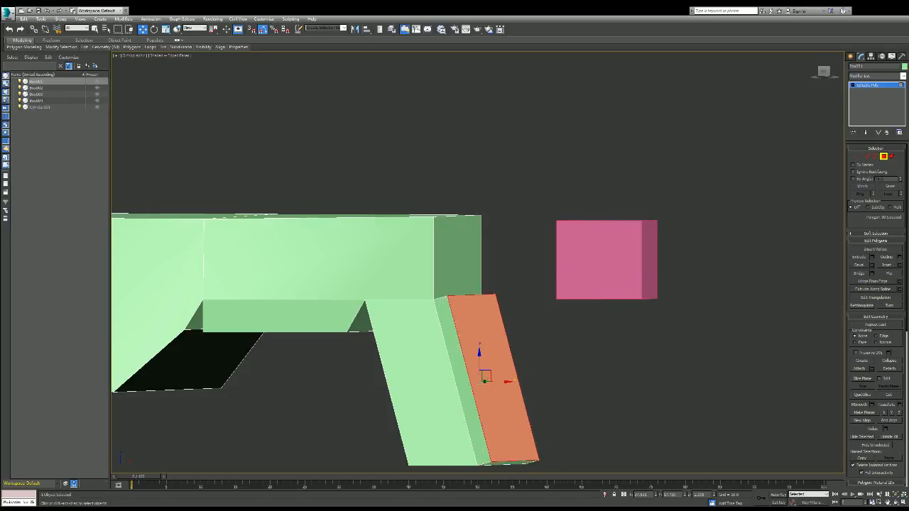
pyautogui.click(813, 55)
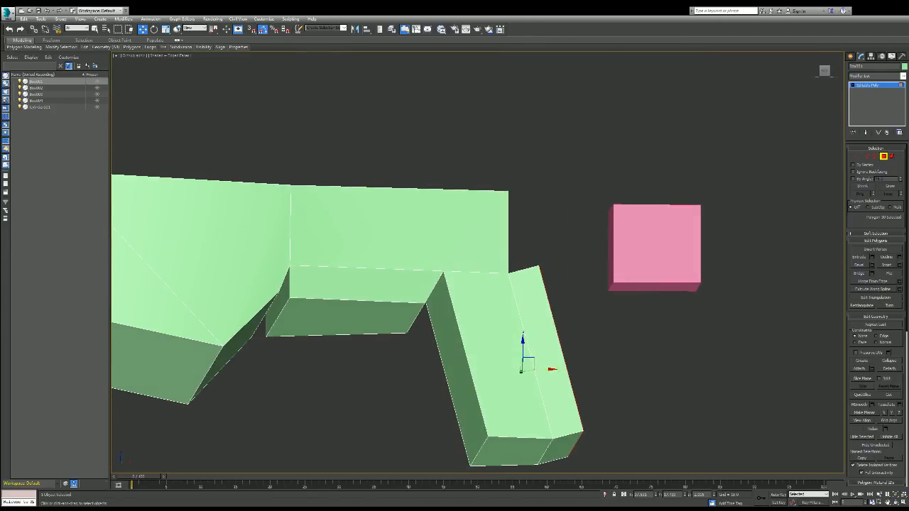
pyautogui.scroll(-3, 517, 311)
pyautogui.scroll(3, 545, 382)
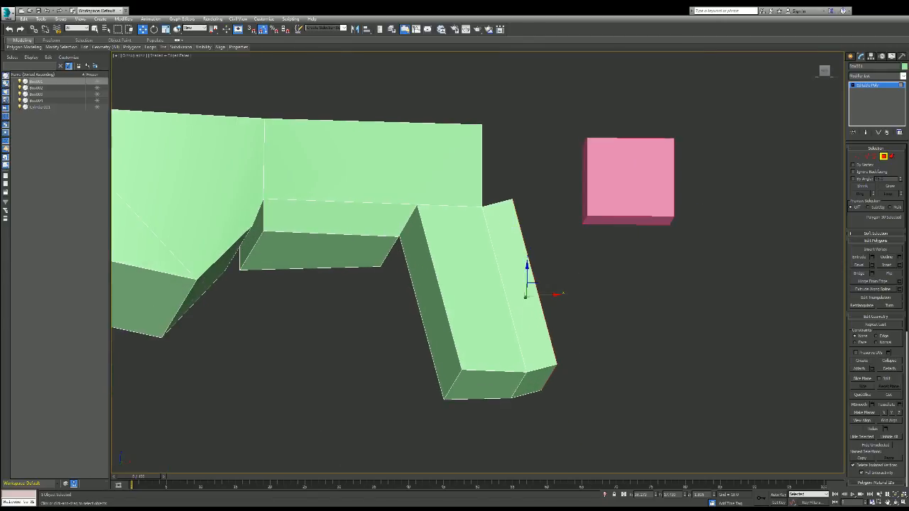
# - Lower the middle edge under the leg to form a point and chamfer the inner bottom edge into a multi-segment curve
pyautogui.press('2')
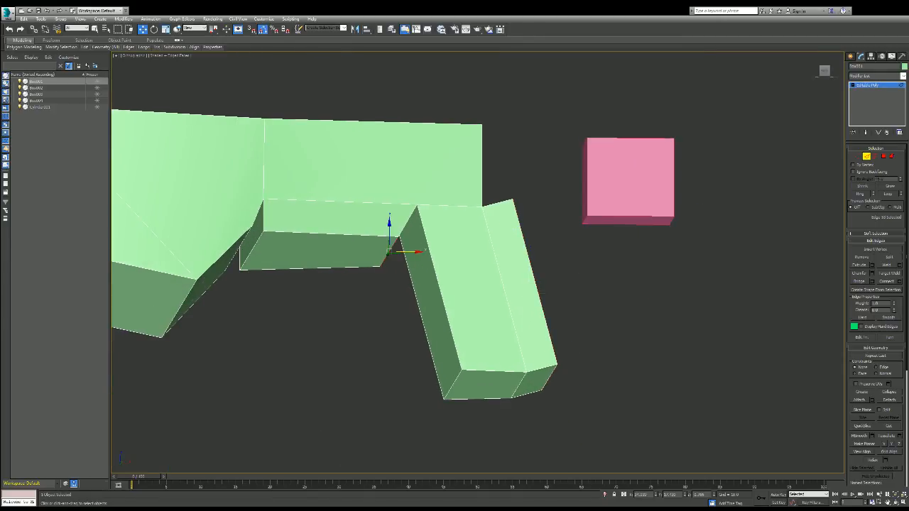
pyautogui.click(518, 386)
pyautogui.moveTo(524, 379); pyautogui.dragTo(526, 437)
pyautogui.scroll(-4, 454, 334)
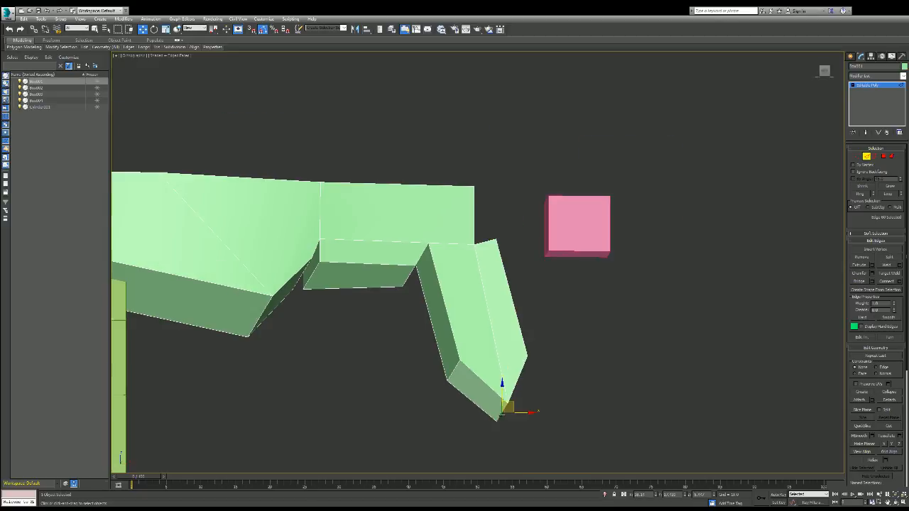
pyautogui.scroll(2, 455, 333)
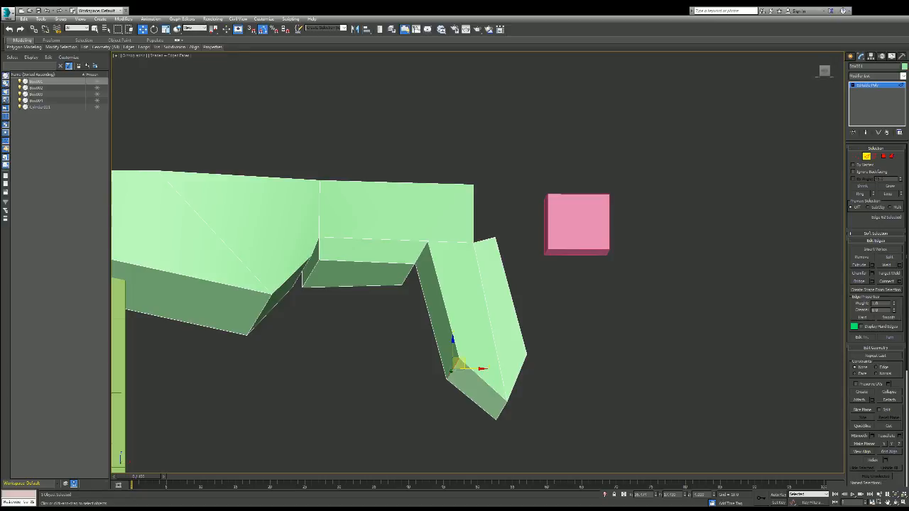
pyautogui.hotkey('ctrl', 'shift', 'c')
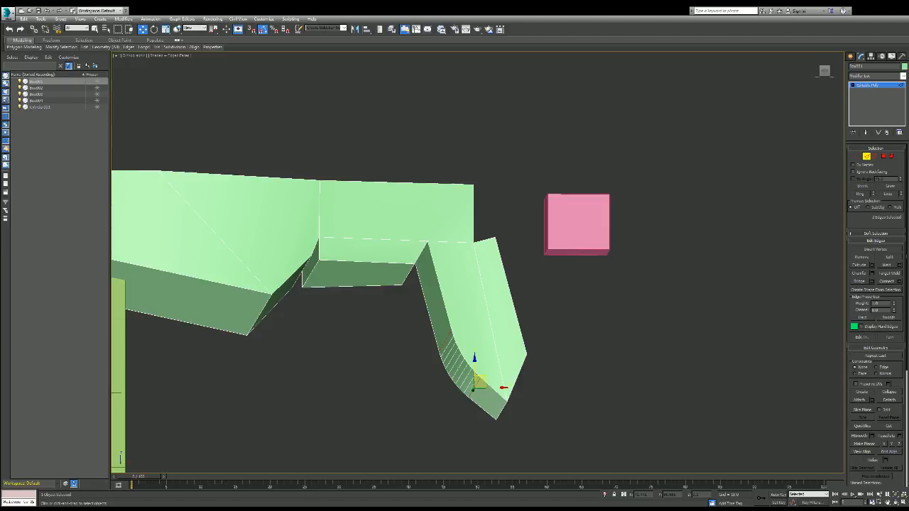
# - Try to chamfer the edge at the leg's pointed tip
pyautogui.click(501, 410)
pyautogui.hotkey('ctrl', 'shift', 'c')
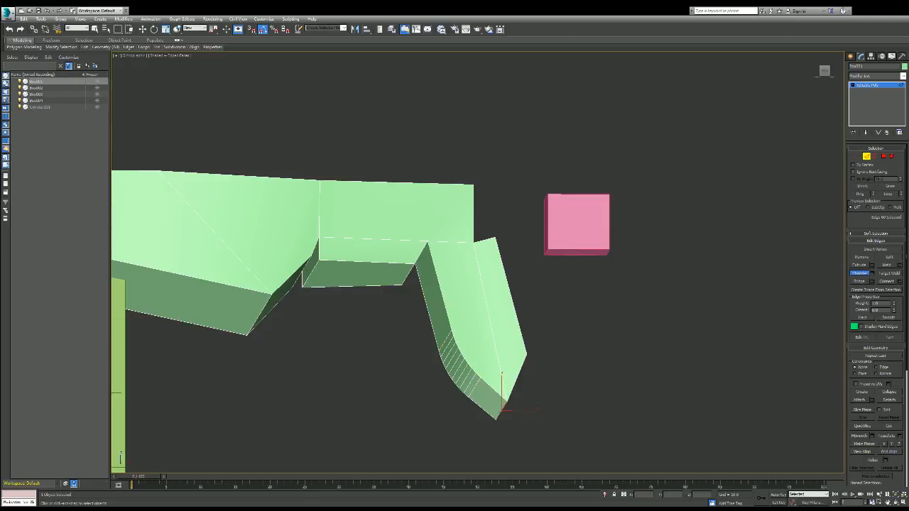
pyautogui.hotkey('ctrl', 'shift', 'c')
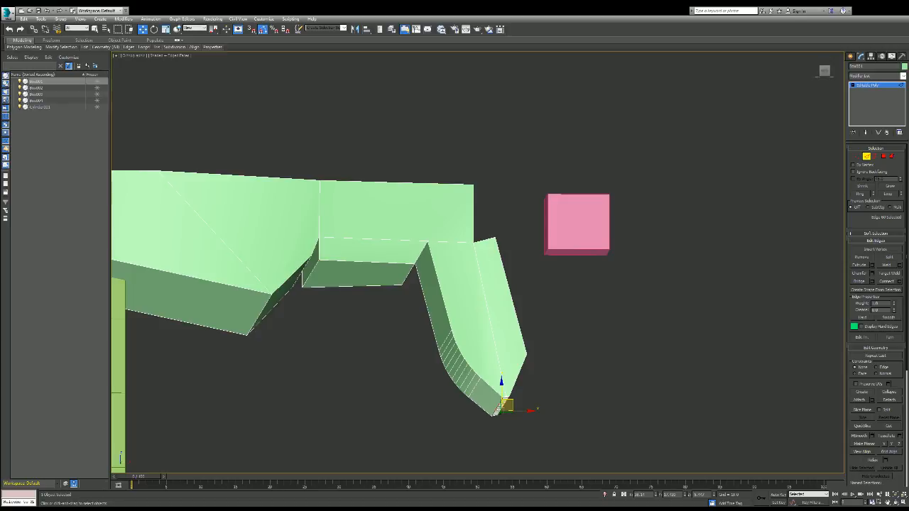
pyautogui.hotkey('ctrl', 'z')
# - Move the leg's outer side polygon farther outward and slightly down to widen the leg
pyautogui.keyDown('alt'); pyautogui.moveTo(140, 274); pyautogui.dragTo(145, 273, button='middle'); pyautogui.keyUp('alt')
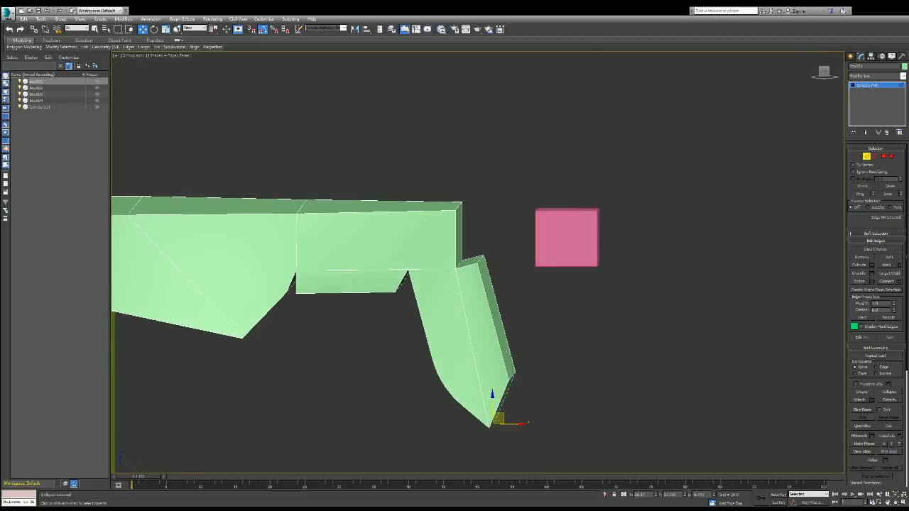
pyautogui.hotkey('ctrl', 'd')
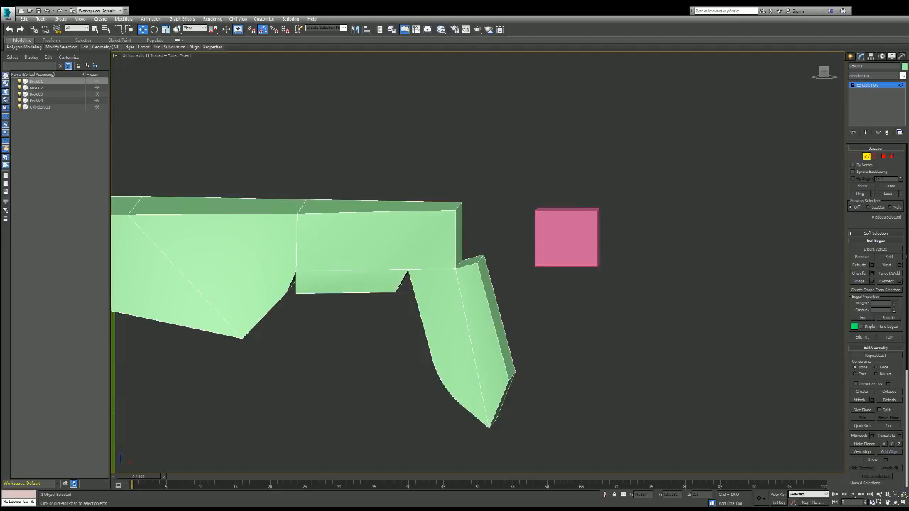
pyautogui.click(884, 156)
pyautogui.click(499, 316)
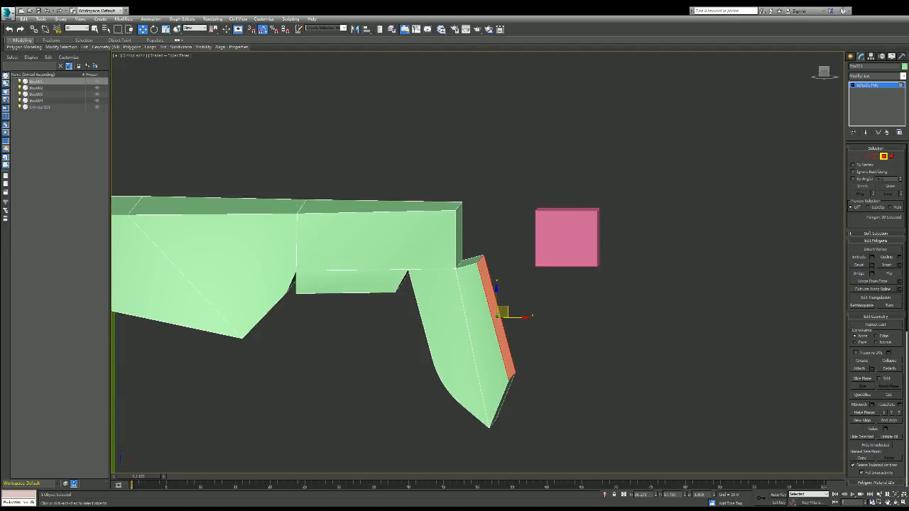
pyautogui.moveTo(499, 316); pyautogui.dragTo(522, 312)
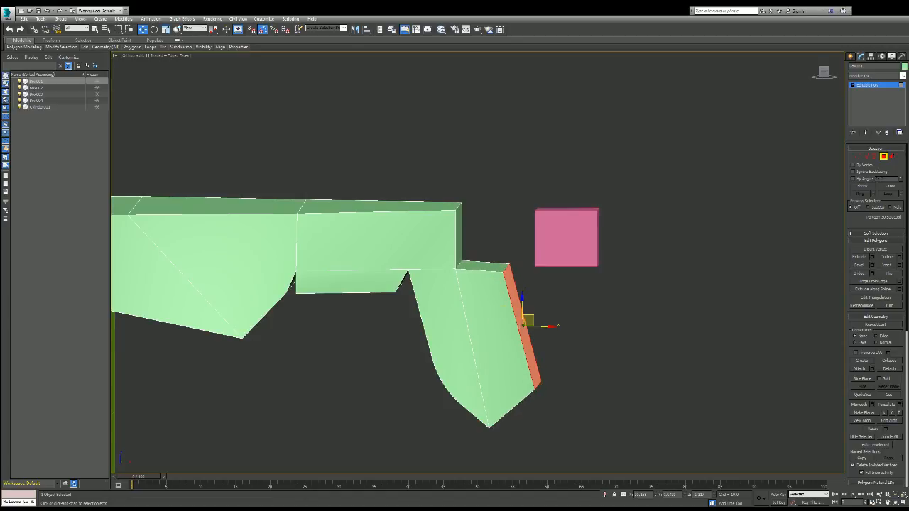
# - Scale the leg's outer side polygon down vertically so the faces above and below it slope
pyautogui.moveTo(824, 71); pyautogui.dragTo(790, 73)
pyautogui.press('r')
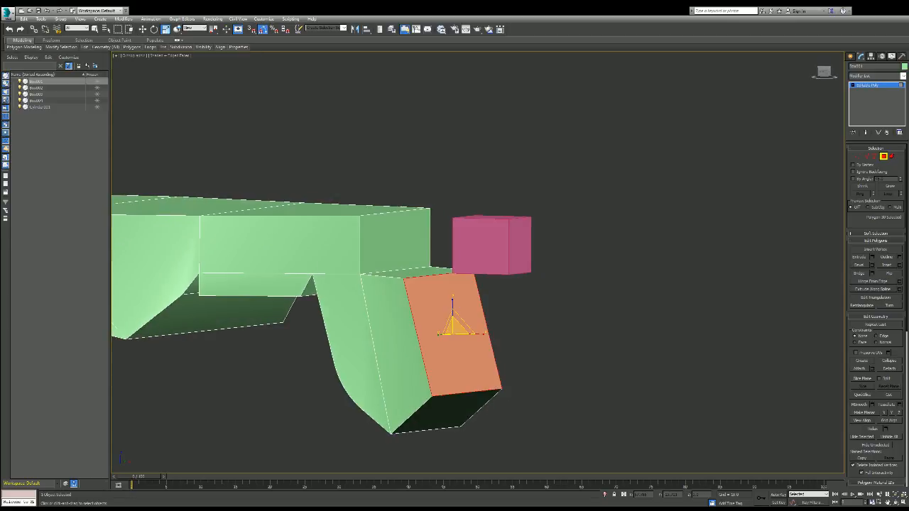
pyautogui.moveTo(458, 316); pyautogui.dragTo(455, 333)
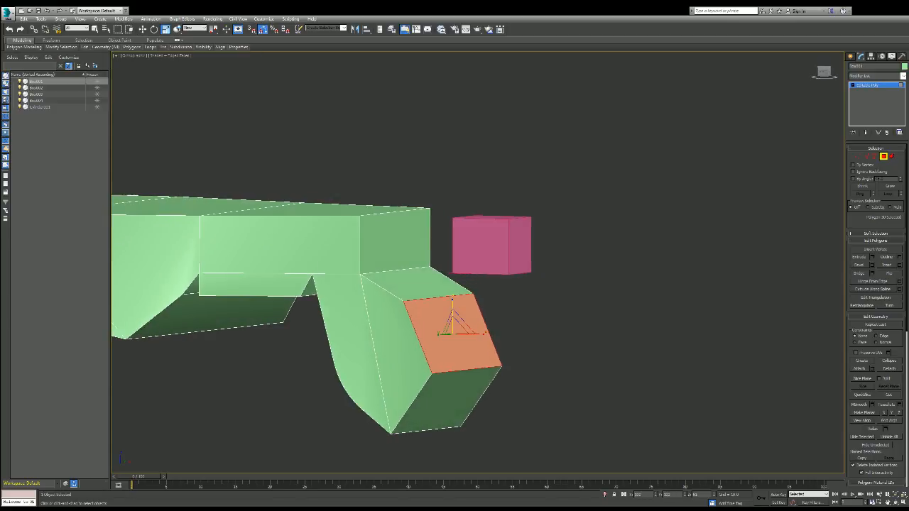
# - Rotate the leg's outer side polygon closer to vertical and adjust its position and height
pyautogui.moveTo(823, 72); pyautogui.dragTo(816, 73)
pyautogui.click(824, 72)
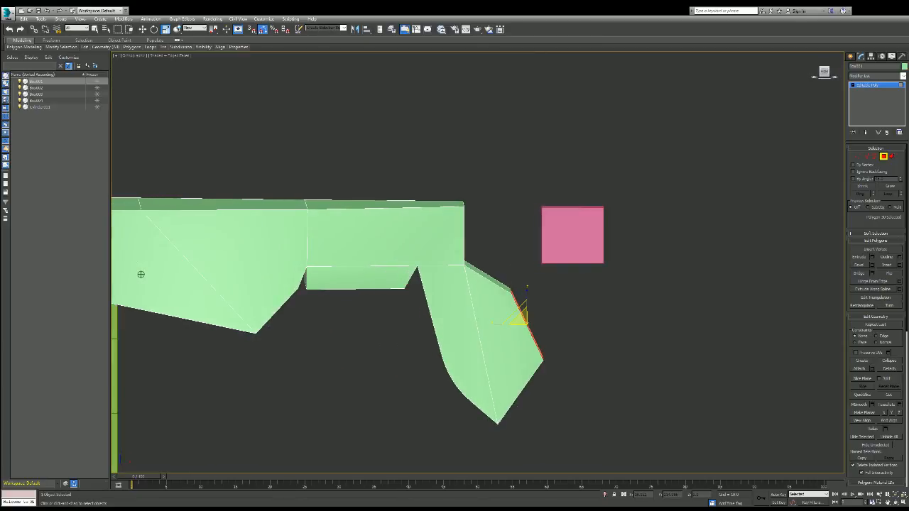
pyautogui.press('e')
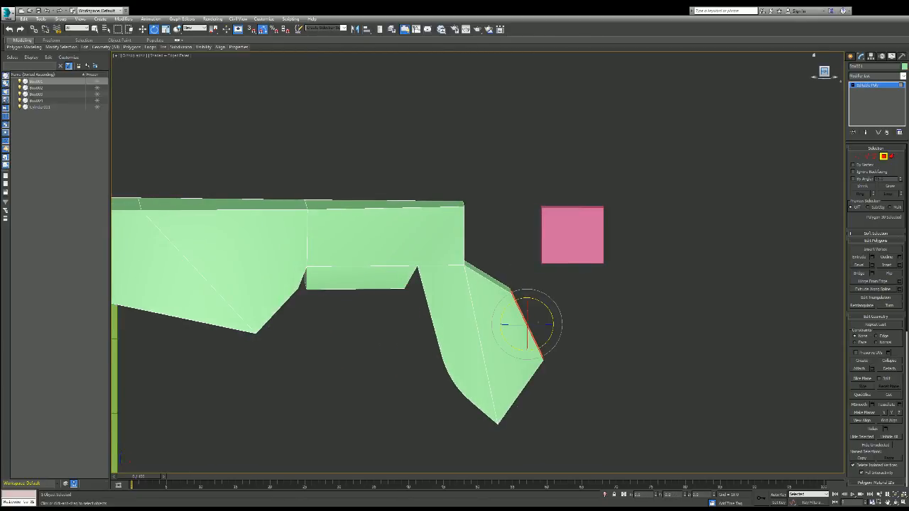
pyautogui.moveTo(824, 72); pyautogui.dragTo(821, 73)
pyautogui.moveTo(510, 312); pyautogui.dragTo(518, 329)
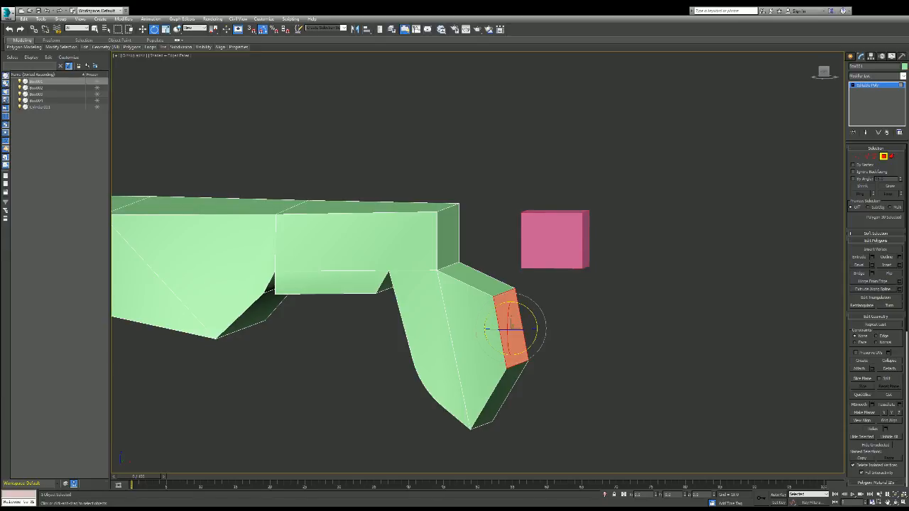
pyautogui.press('w')
pyautogui.moveTo(508, 323); pyautogui.dragTo(514, 331)
pyautogui.press('e')
pyautogui.keyDown('alt'); pyautogui.moveTo(127, 282); pyautogui.dragTo(141, 274, button='middle'); pyautogui.keyUp('alt')
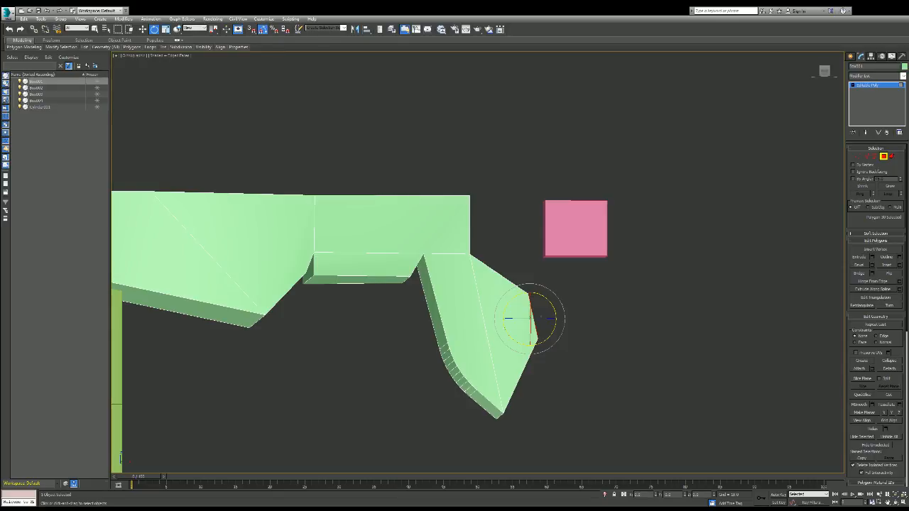
pyautogui.keyDown('alt'); pyautogui.moveTo(139, 276); pyautogui.dragTo(132, 282, button='middle'); pyautogui.keyUp('alt')
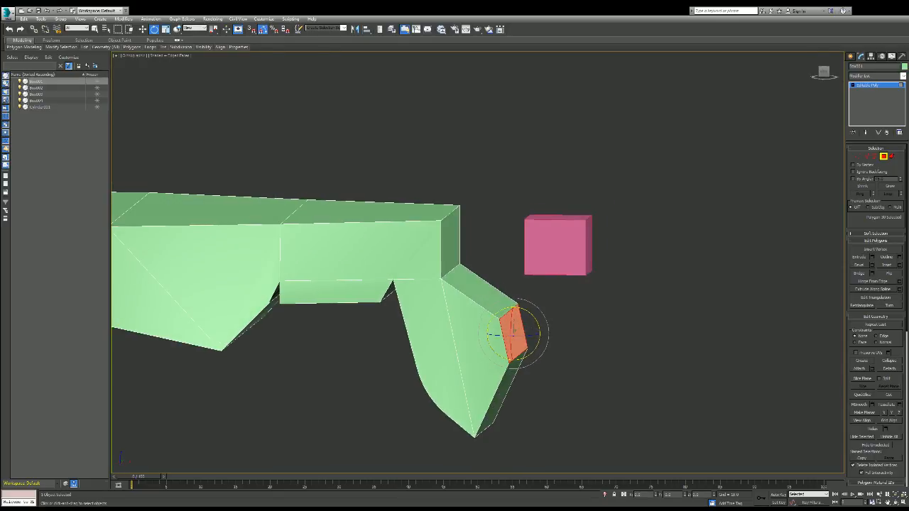
pyautogui.click(547, 355)
pyautogui.click(503, 390)
pyautogui.keyDown('ctrl'); pyautogui.click(512, 339); pyautogui.keyUp('ctrl')
pyautogui.keyDown('ctrl'); pyautogui.click(483, 291); pyautogui.keyUp('ctrl')
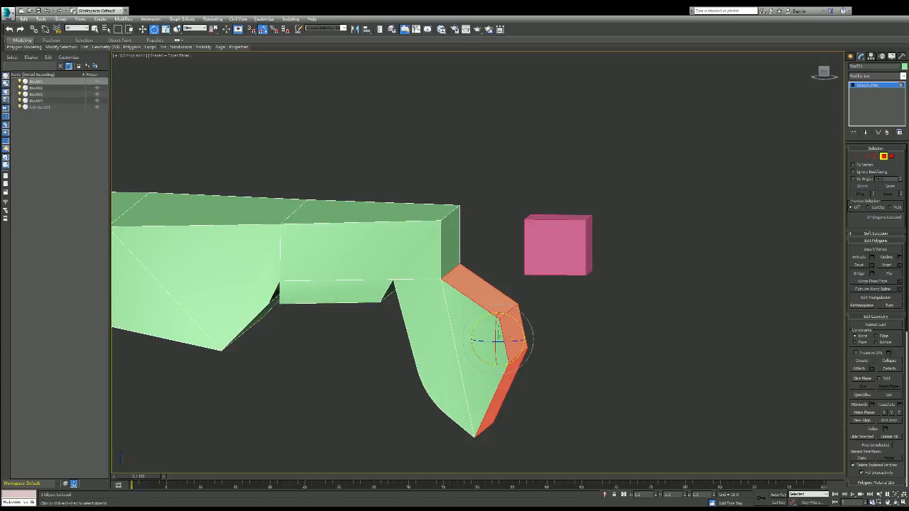
pyautogui.moveTo(823, 73); pyautogui.dragTo(788, 96)
pyautogui.hotkey('ctrl', 'd')
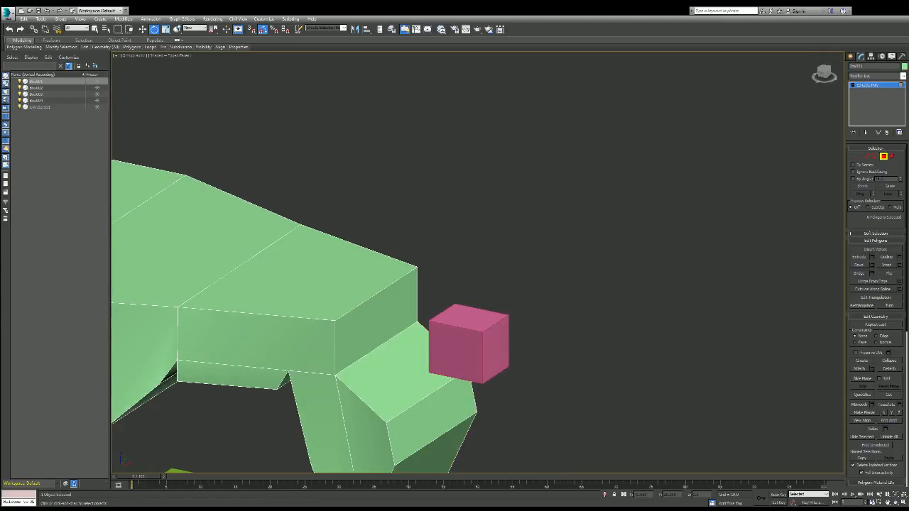
pyautogui.click(403, 407)
pyautogui.scroll(-5, 403, 411)
pyautogui.click(415, 406)
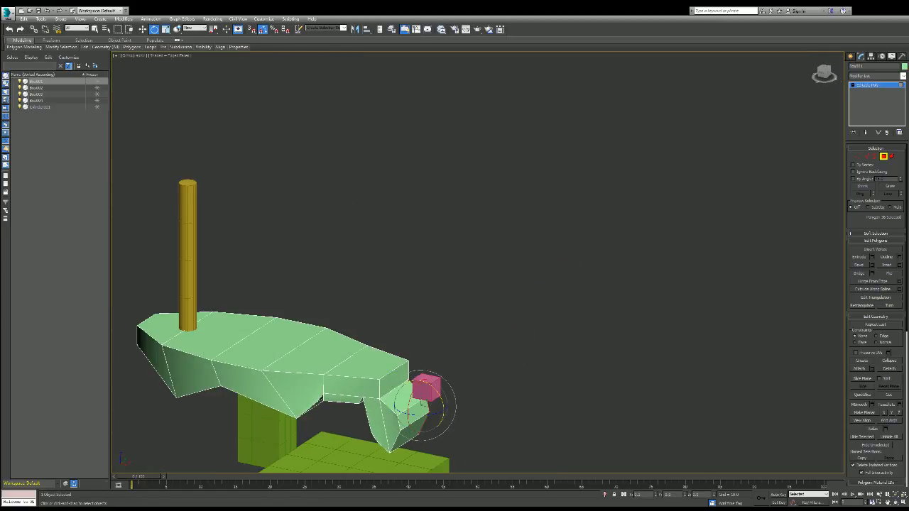
pyautogui.moveTo(823, 73)
pyautogui.mouseDown()
pyautogui.moveTo(785, 71)
pyautogui.moveTo(783, 58)
pyautogui.mouseUp()
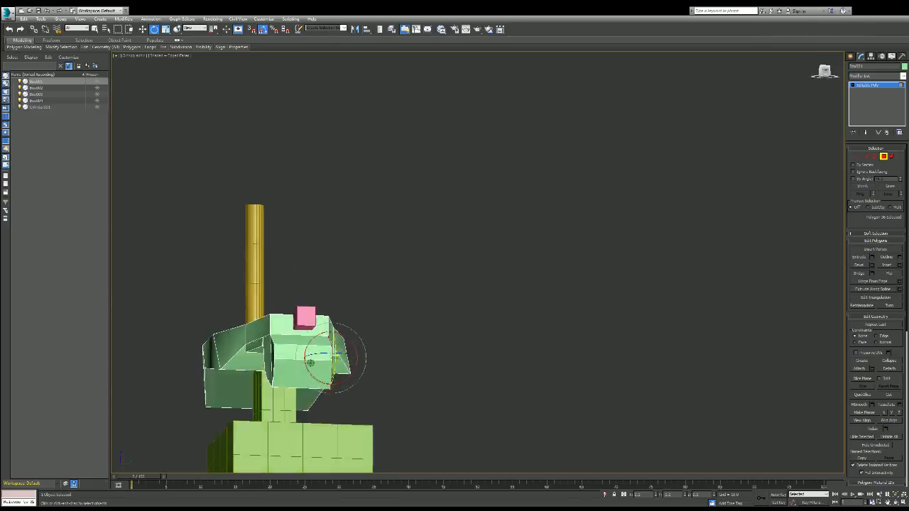
pyautogui.moveTo(310, 363)
pyautogui.keyDown('alt'); pyautogui.mouseDown(button='middle')
pyautogui.moveTo(281, 380)
pyautogui.moveTo(362, 376)
pyautogui.mouseUp(button='middle'); pyautogui.keyUp('alt')
pyautogui.hotkey('ctrl', 'd')
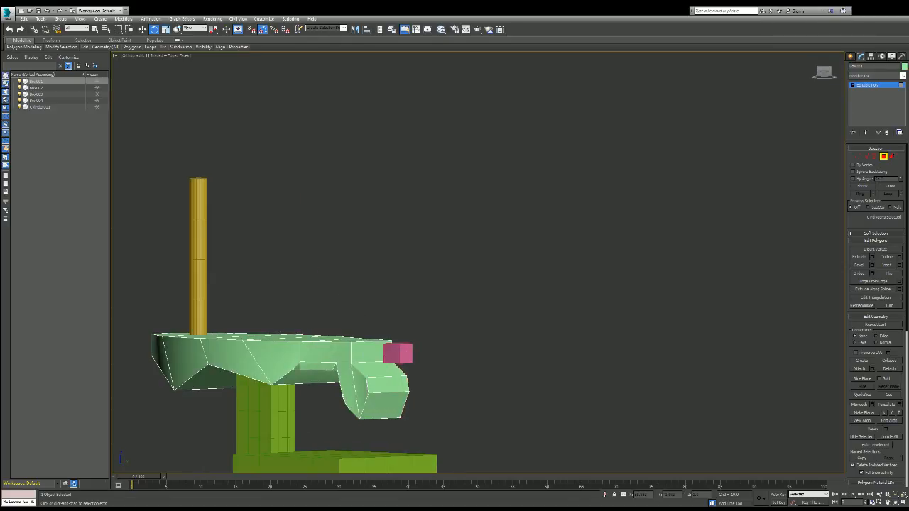
# - Move the leg's outer side polygons inward to narrow the leg and shift them slightly back toward the slab
pyautogui.click(353, 389)
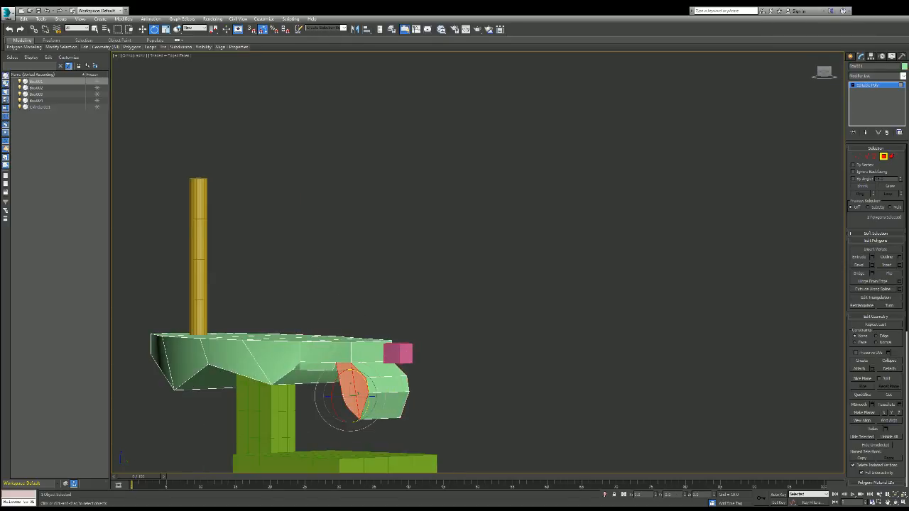
pyautogui.moveTo(824, 71); pyautogui.dragTo(799, 74)
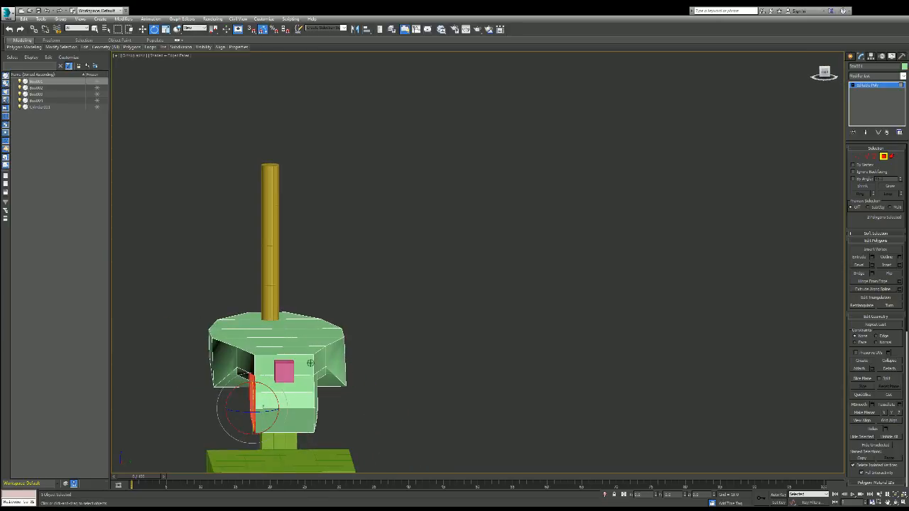
pyautogui.press('w')
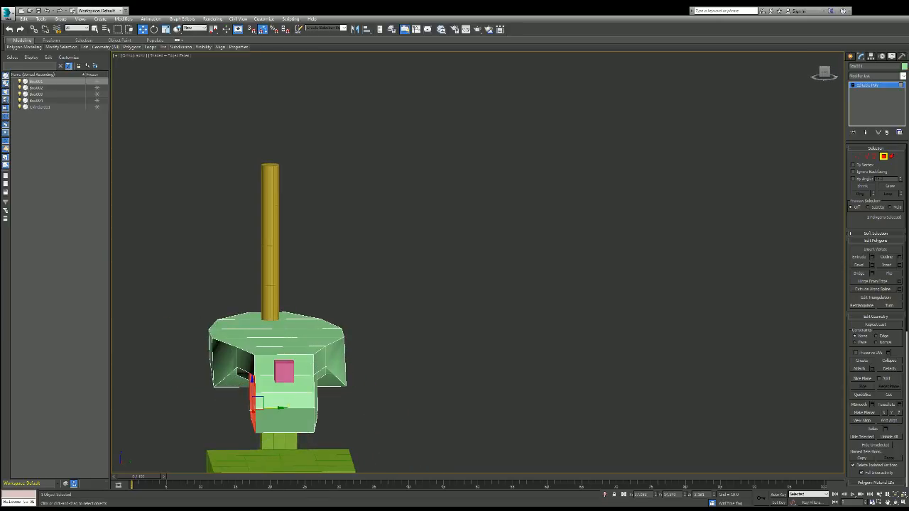
pyautogui.moveTo(257, 404); pyautogui.dragTo(259, 403)
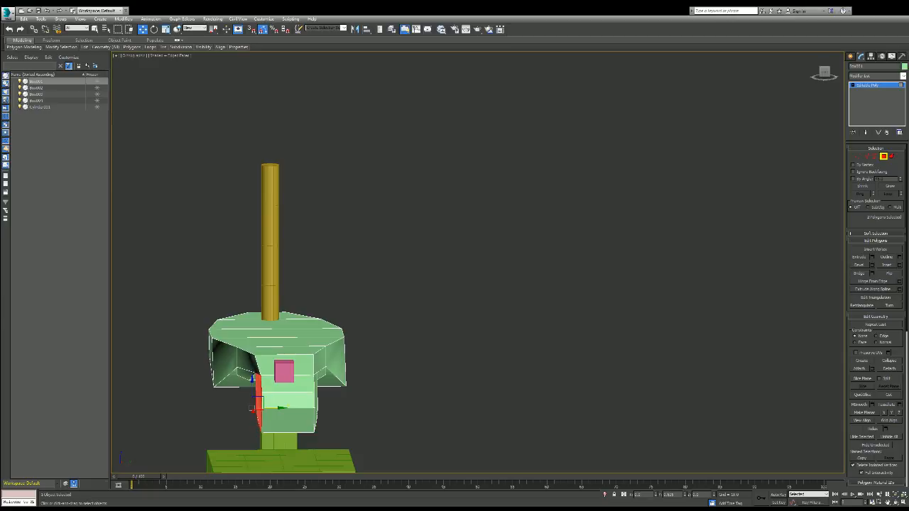
pyautogui.keyDown('alt'); pyautogui.moveTo(258, 403); pyautogui.dragTo(311, 363, button='middle'); pyautogui.keyUp('alt')
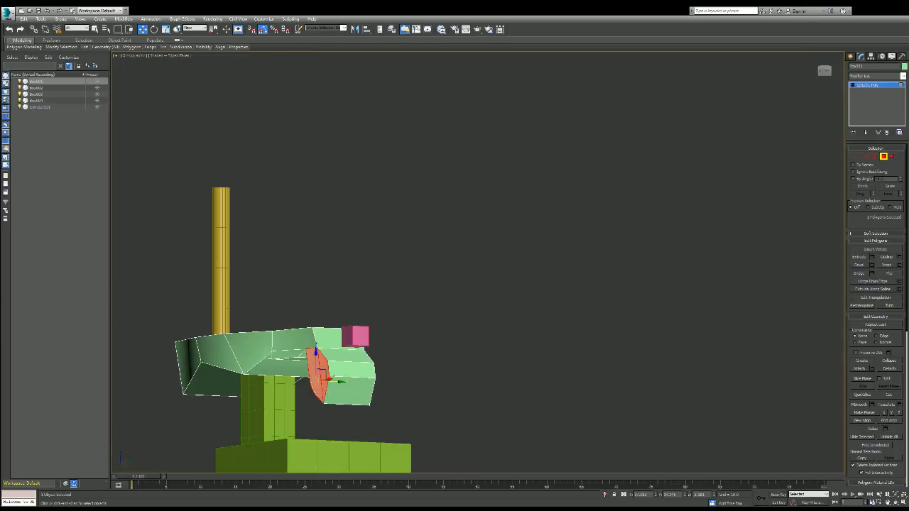
pyautogui.moveTo(326, 379); pyautogui.dragTo(320, 379)
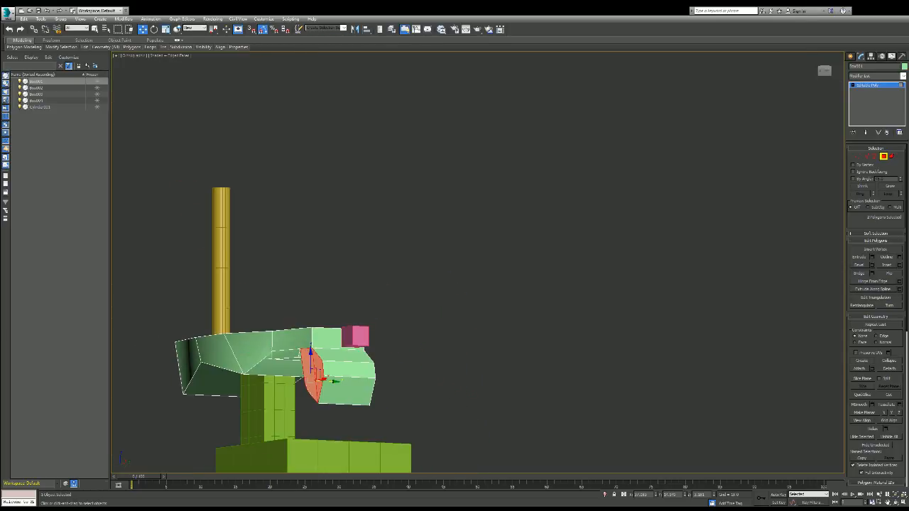
pyautogui.keyDown('ctrl'); pyautogui.click(290, 353); pyautogui.keyUp('ctrl')
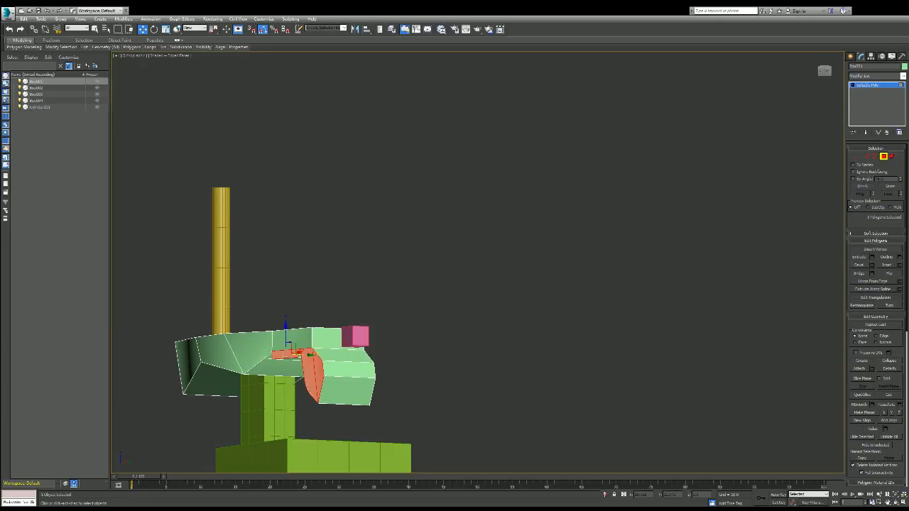
pyautogui.keyDown('alt'); pyautogui.moveTo(310, 323); pyautogui.dragTo(310, 363, button='middle'); pyautogui.keyUp('alt')
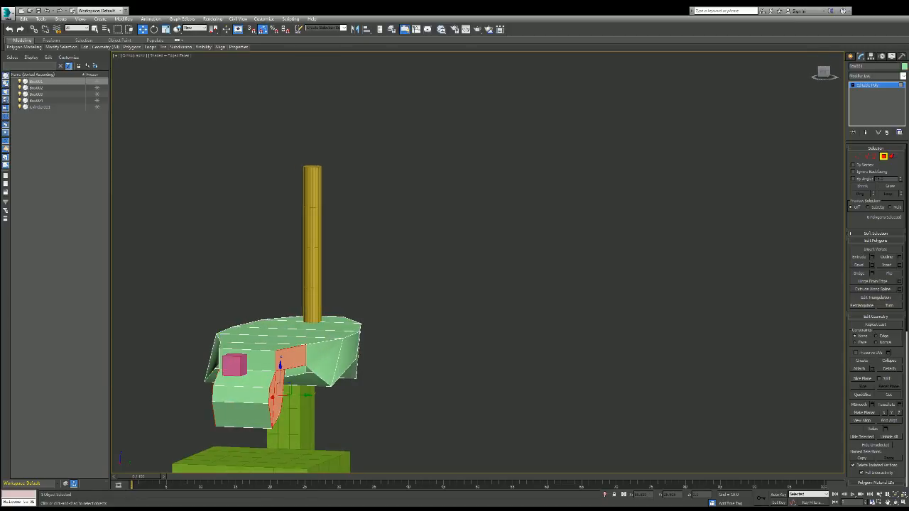
# - Scale the middle polygon on the leg's end face down in width so the leg's sides taper toward it
pyautogui.click(241, 395)
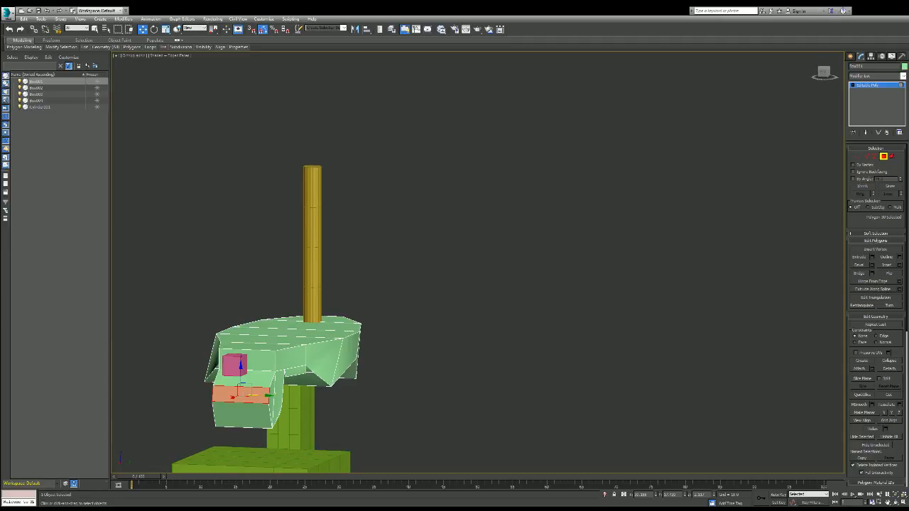
pyautogui.press('r')
pyautogui.moveTo(261, 395); pyautogui.dragTo(236, 395)
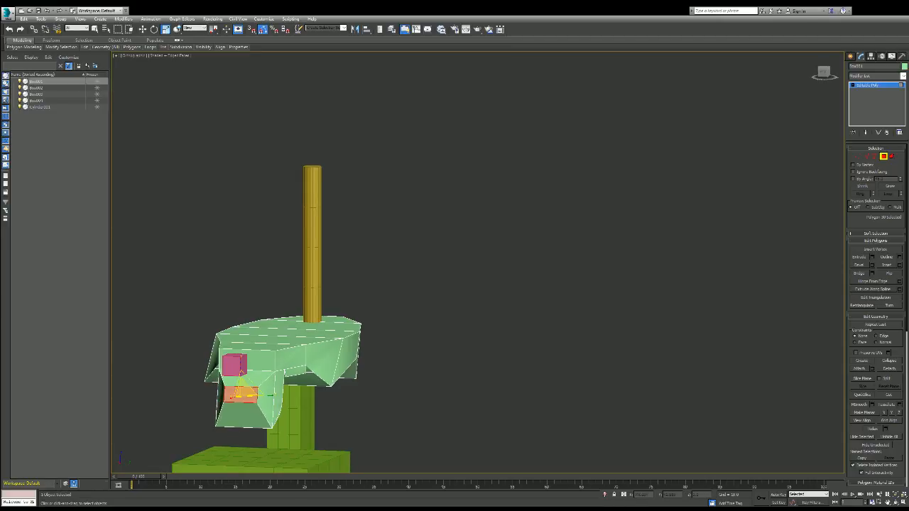
pyautogui.keyDown('alt'); pyautogui.moveTo(241, 393); pyautogui.dragTo(311, 363, button='middle'); pyautogui.keyUp('alt')
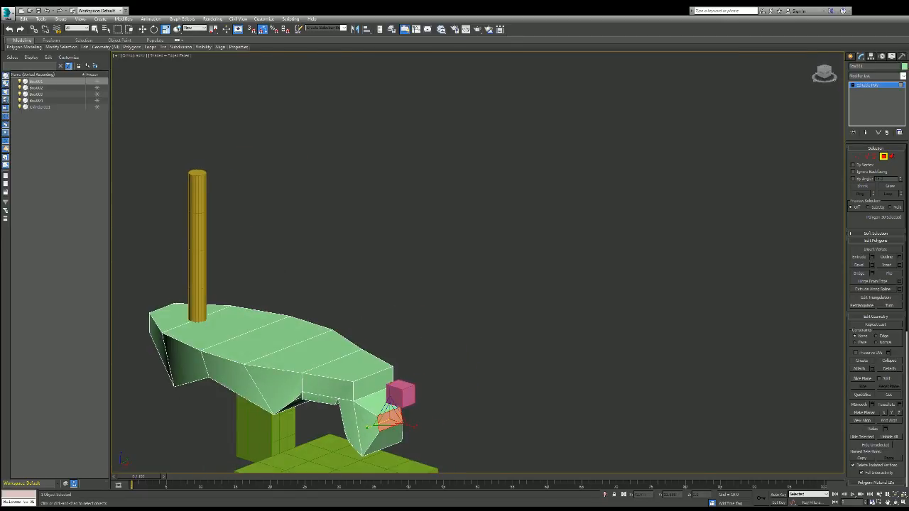
pyautogui.moveTo(371, 426); pyautogui.dragTo(385, 422)
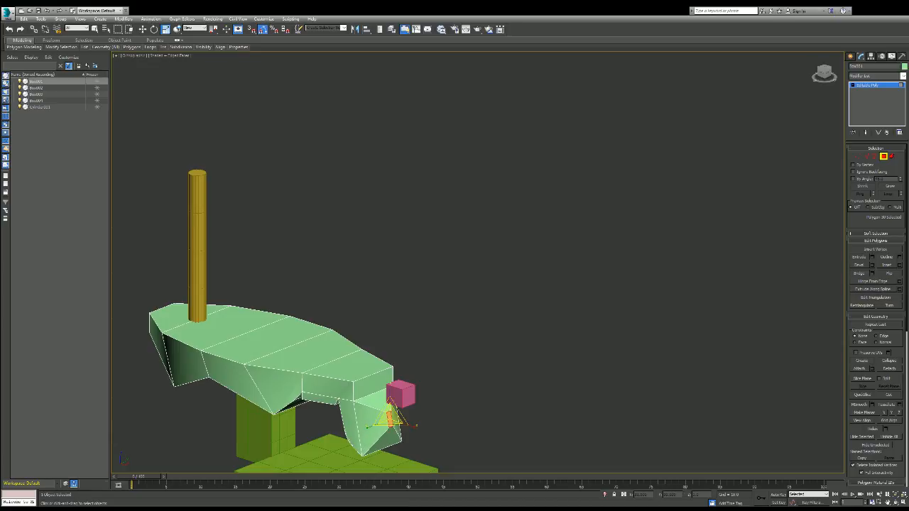
pyautogui.keyDown('alt'); pyautogui.moveTo(311, 363); pyautogui.dragTo(311, 363, button='middle'); pyautogui.keyUp('alt')
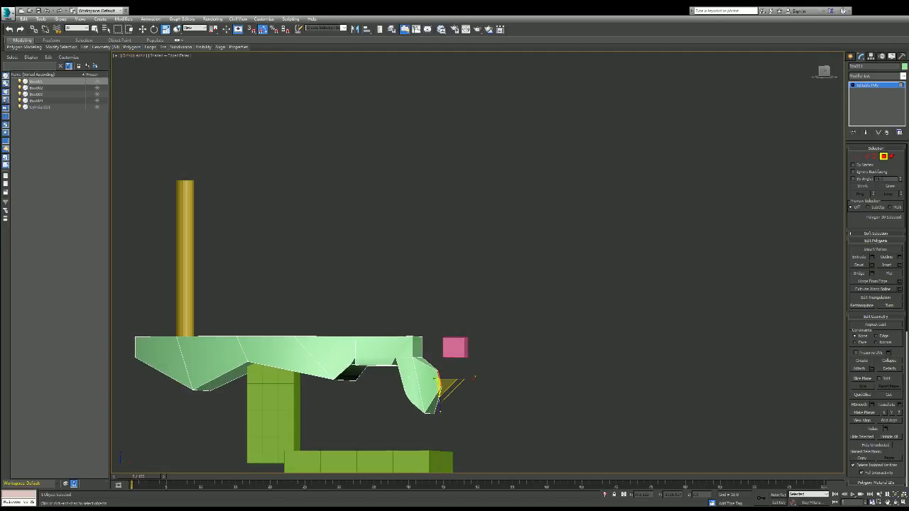
# - Raise the top edge at the slab's narrow end and chamfer it into a smooth multi-segment curve
pyautogui.press('2')
pyautogui.keyDown('alt'); pyautogui.moveTo(311, 362); pyautogui.dragTo(310, 363, button='middle'); pyautogui.keyUp('alt')
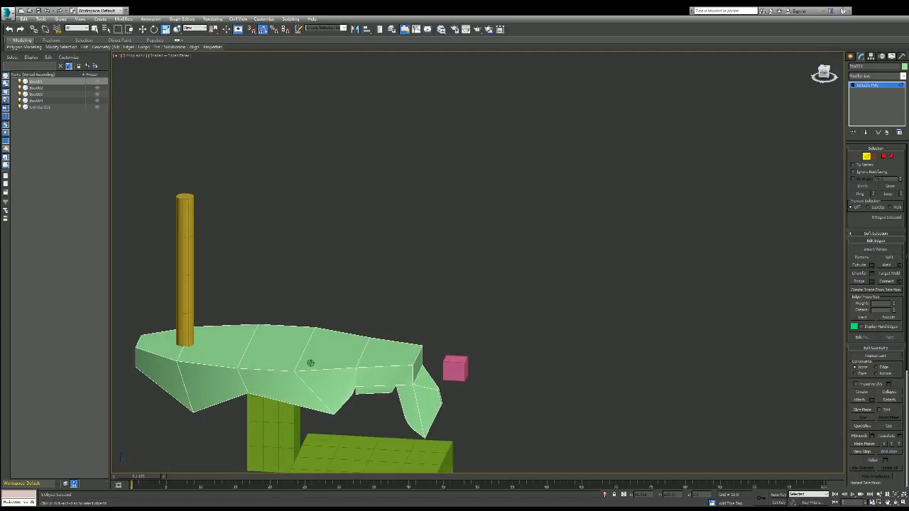
pyautogui.press('w')
pyautogui.click(419, 351)
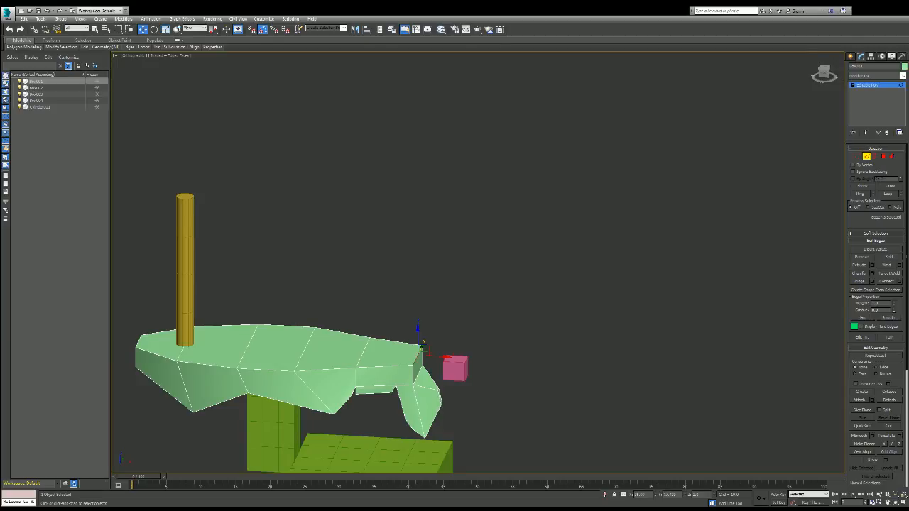
pyautogui.moveTo(418, 335); pyautogui.dragTo(418, 318)
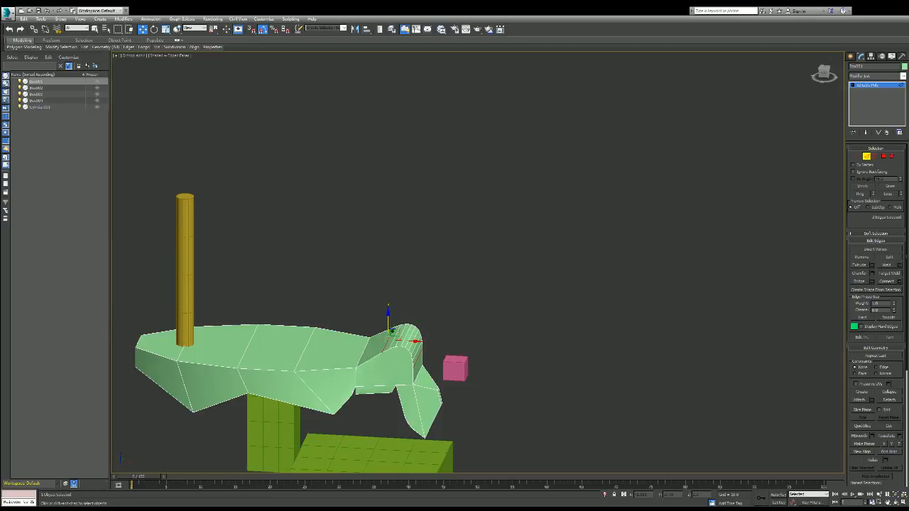
pyautogui.moveTo(823, 72); pyautogui.dragTo(811, 81)
pyautogui.moveTo(310, 363)
pyautogui.keyDown('alt'); pyautogui.mouseDown(button='middle')
pyautogui.moveTo(273, 323)
pyautogui.moveTo(319, 328)
pyautogui.moveTo(355, 412)
pyautogui.moveTo(310, 320)
pyautogui.mouseUp(button='middle'); pyautogui.keyUp('alt')
pyautogui.click(423, 377)
pyautogui.scroll(3, 423, 377)
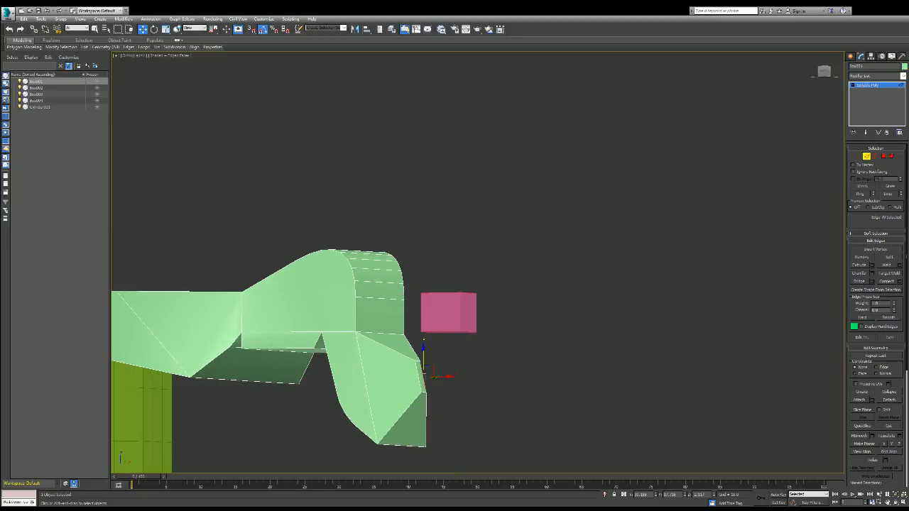
pyautogui.press('4')
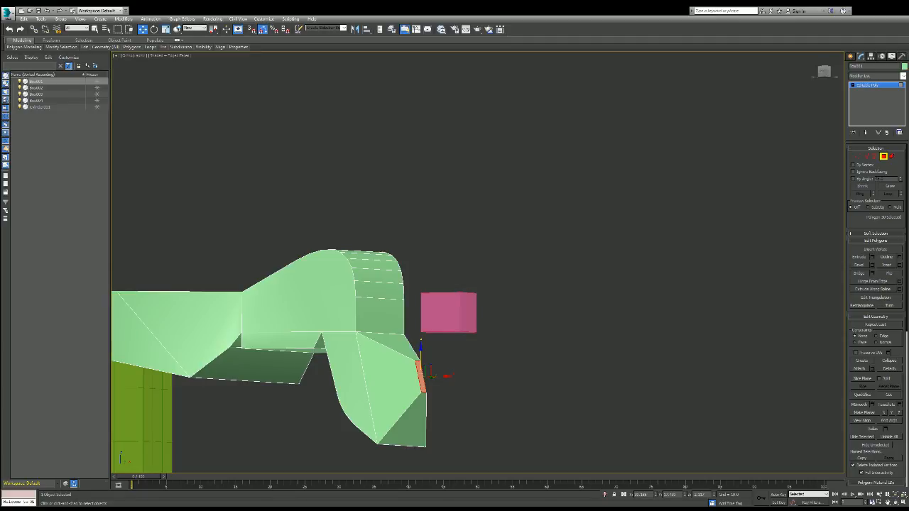
pyautogui.press('2')
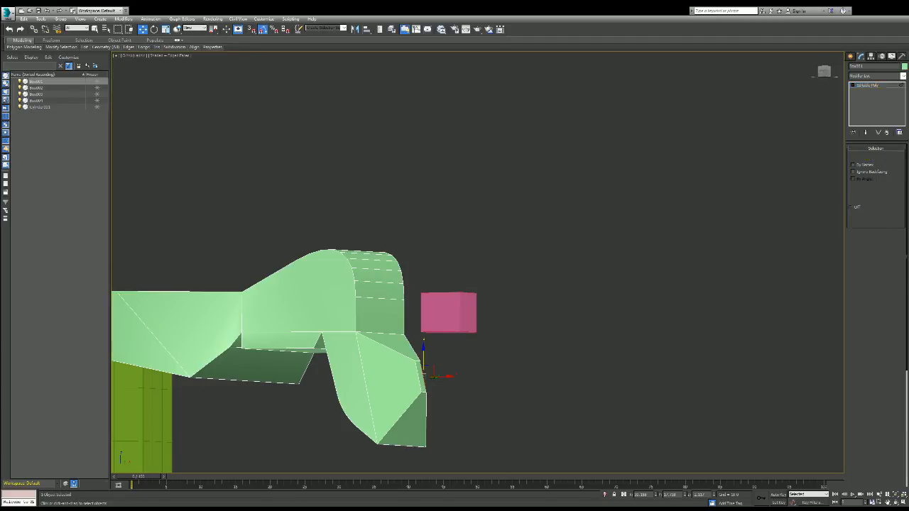
pyautogui.click(418, 376)
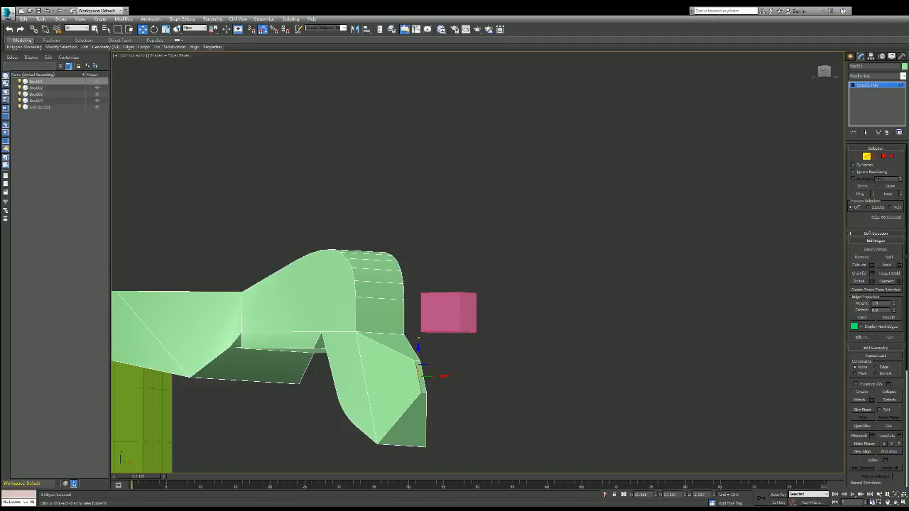
pyautogui.click(418, 359)
pyautogui.click(422, 373)
pyautogui.hotkey('alt', 'r')
pyautogui.hotkey('ctrl', 'd')
# - Chamfer the upper and lower edges of the leg's narrowed end polygon into a rounded, multi-segment strip
pyautogui.click(418, 361)
pyautogui.keyDown('ctrl'); pyautogui.click(419, 373); pyautogui.keyUp('ctrl')
pyautogui.hotkey('ctrl', 'd')
pyautogui.click(424, 392)
pyautogui.keyDown('ctrl'); pyautogui.click(418, 361); pyautogui.keyUp('ctrl')
pyautogui.press(';')
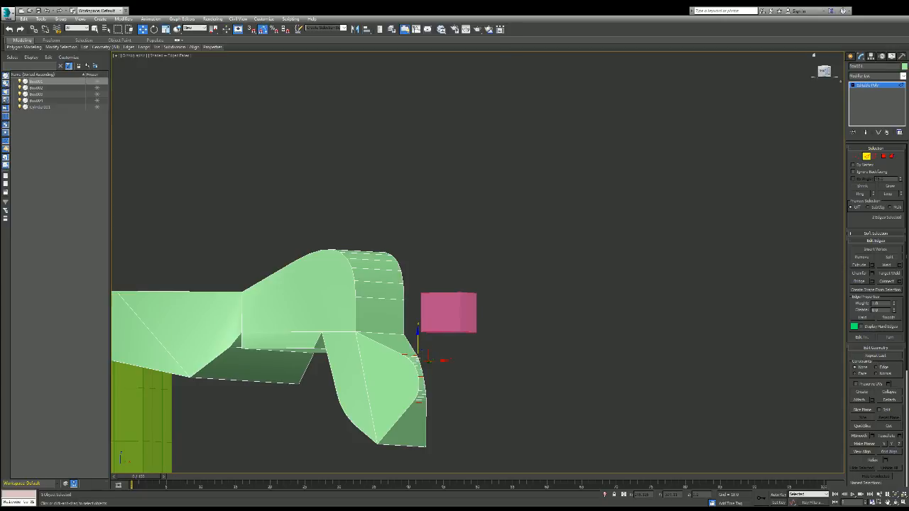
# - Select the continuous edge chain bordering the leg's side face, from its upper corner around the rounded strip to its lower corner
pyautogui.click(823, 72)
pyautogui.keyDown('alt'); pyautogui.moveTo(477, 262); pyautogui.dragTo(529, 224, button='middle'); pyautogui.keyUp('alt')
pyautogui.scroll(-2, 459, 323)
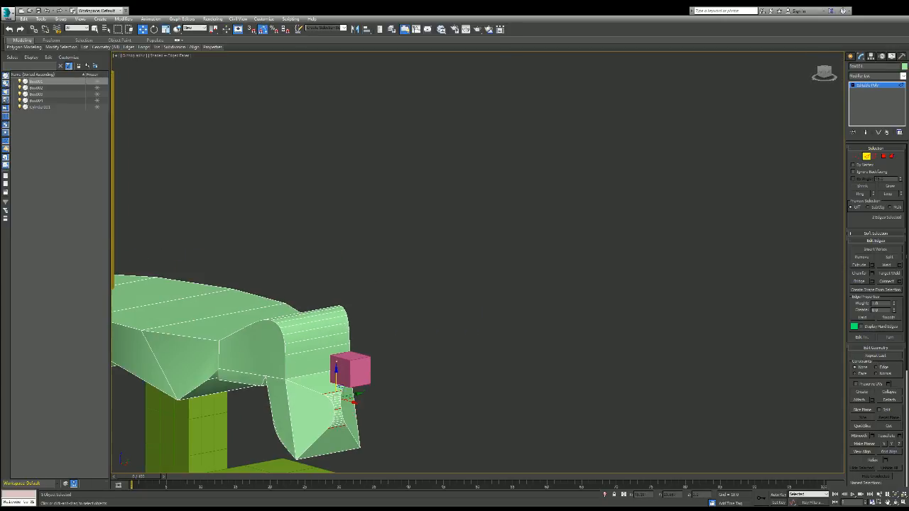
pyautogui.scroll(2, 433, 379)
pyautogui.scroll(-3, 430, 417)
pyautogui.scroll(-2, 326, 426)
pyautogui.scroll(4, 327, 426)
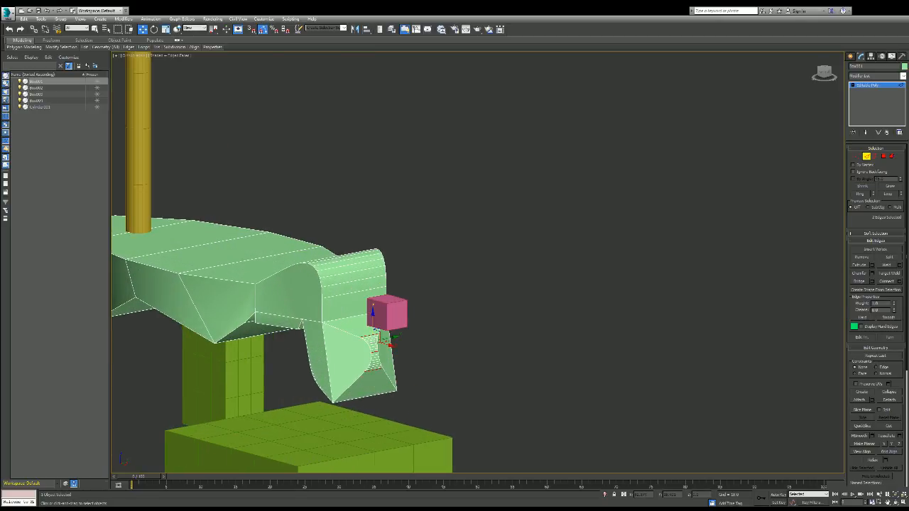
pyautogui.keyDown('ctrl'); pyautogui.click(375, 353); pyautogui.keyUp('ctrl')
pyautogui.scroll(-2, 359, 346)
pyautogui.scroll(5, 358, 347)
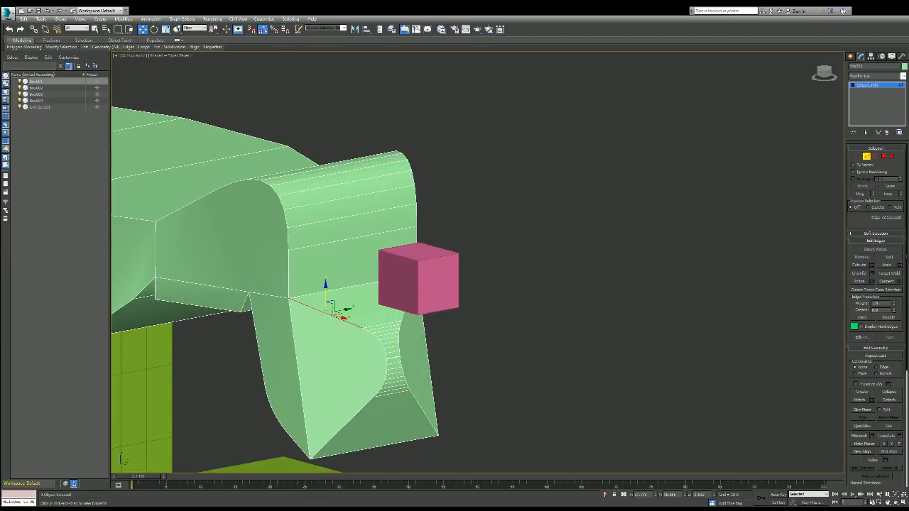
pyautogui.keyDown('ctrl'); pyautogui.click(369, 332); pyautogui.keyUp('ctrl')
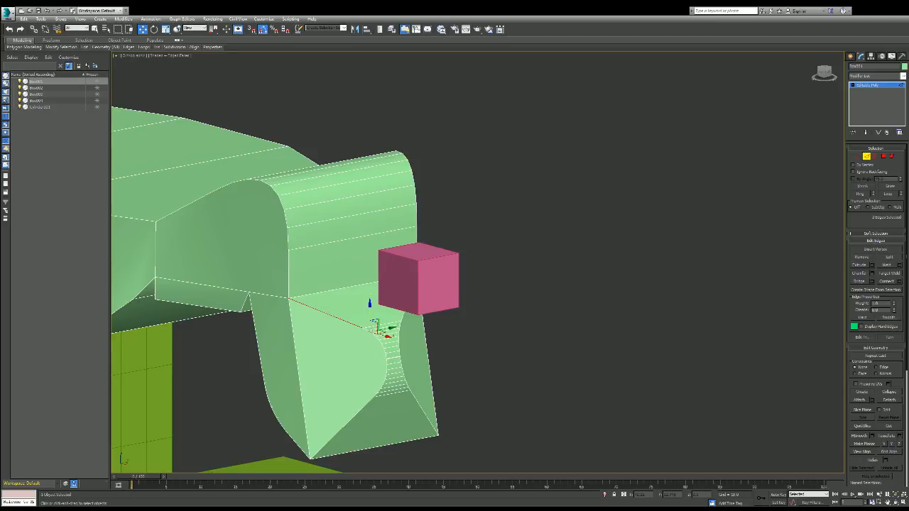
pyautogui.keyDown('ctrl'); pyautogui.click(381, 337); pyautogui.keyUp('ctrl')
pyautogui.keyDown('ctrl'); pyautogui.moveTo(389, 409); pyautogui.dragTo(390, 409); pyautogui.keyUp('ctrl')
pyautogui.hotkey('alt', 'l')
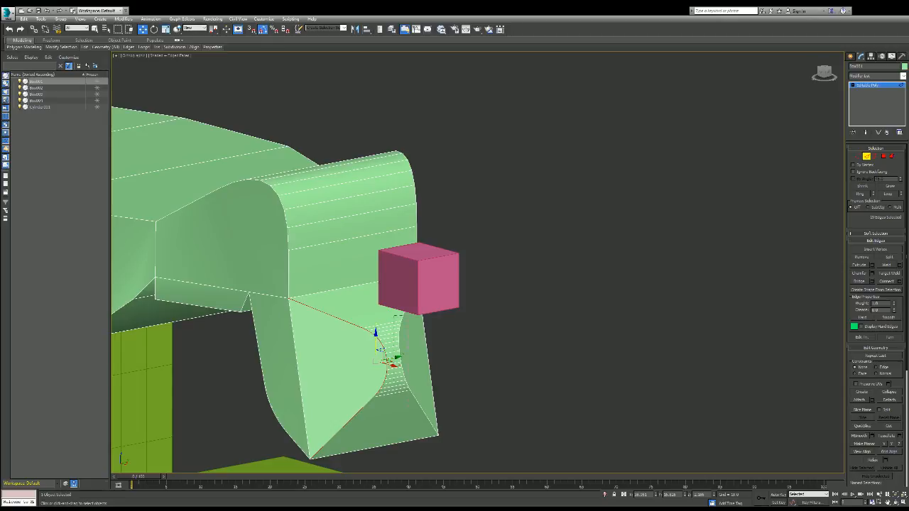
# - Add the curved edge chain on the opposite side of the rounded strip to the edge selection
pyautogui.keyDown('ctrl'); pyautogui.doubleClick(402, 370); pyautogui.keyUp('ctrl')
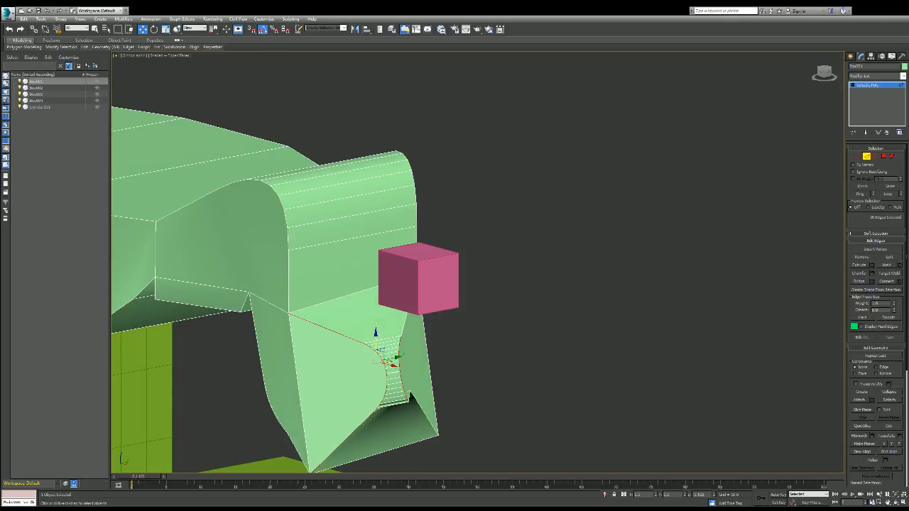
pyautogui.keyDown('ctrl'); pyautogui.click(407, 391); pyautogui.keyUp('ctrl')
pyautogui.keyDown('ctrl'); pyautogui.click(402, 394); pyautogui.keyUp('ctrl')
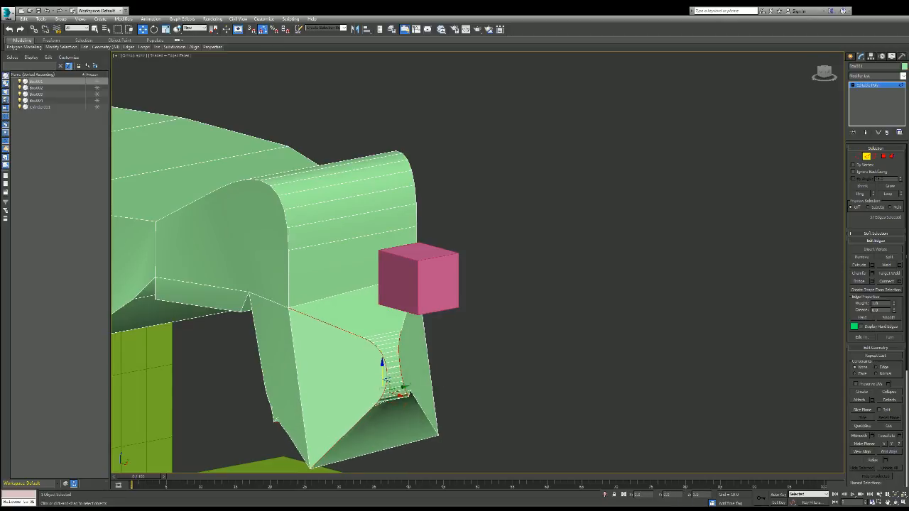
pyautogui.keyDown('alt'); pyautogui.doubleClick(382, 359); pyautogui.keyUp('alt')
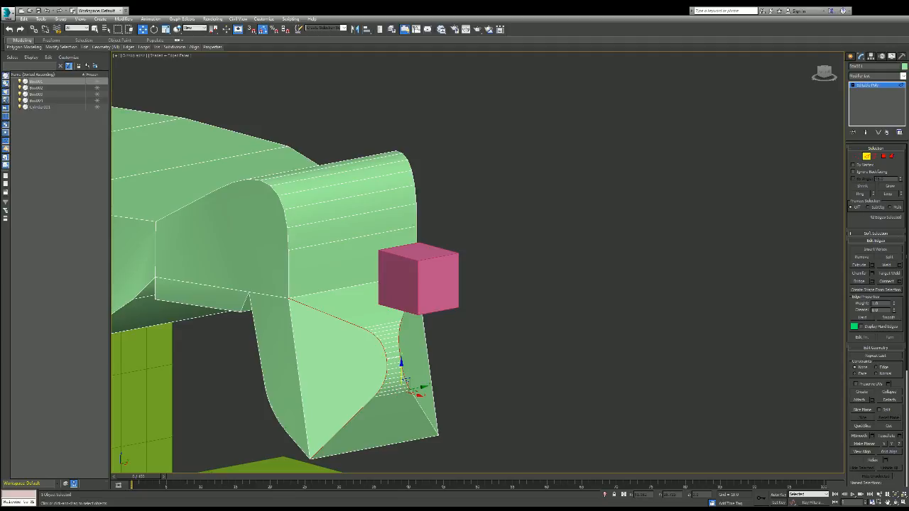
# - Chamfer the selected edge chains along both sides of the rounded strip into narrow, multi-segment bevels
pyautogui.hotkey('ctrl', 'shift', 'c')
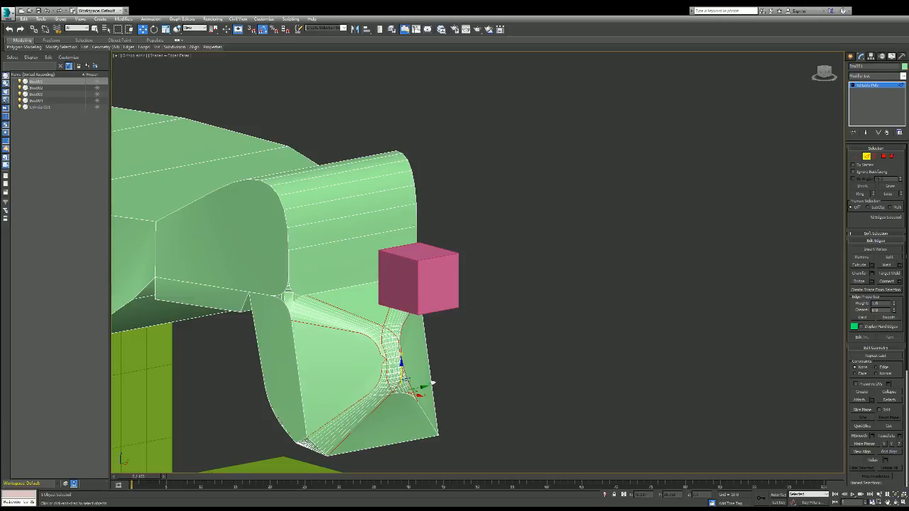
pyautogui.moveTo(432, 383); pyautogui.dragTo(431, 406)
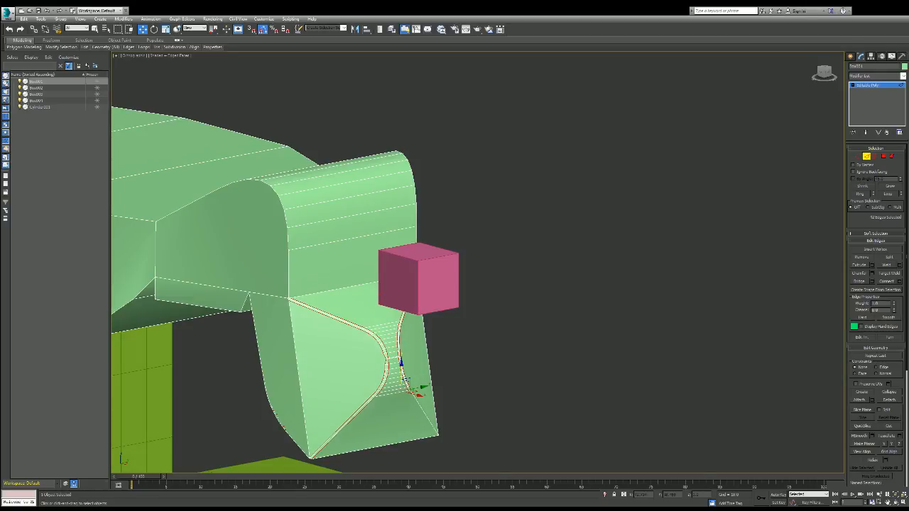
pyautogui.click(423, 351)
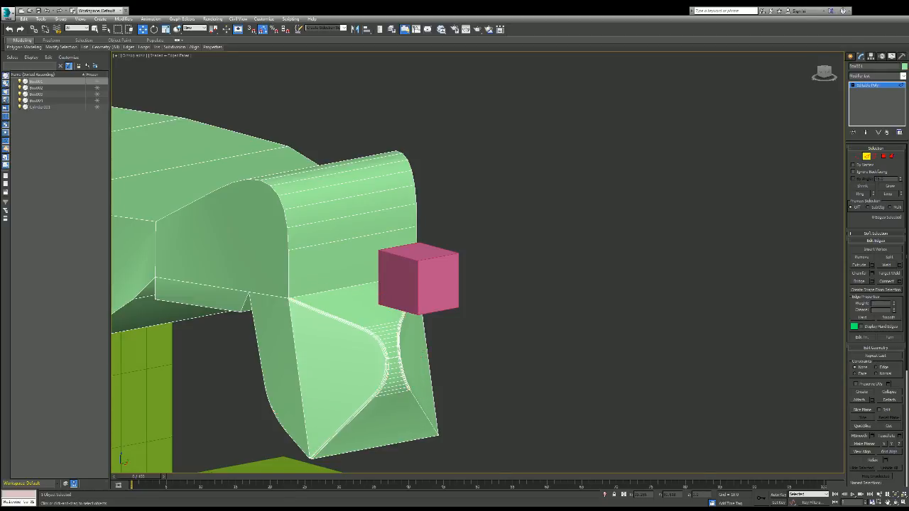
pyautogui.moveTo(827, 73); pyautogui.dragTo(800, 99)
pyautogui.scroll(-4, 800, 98)
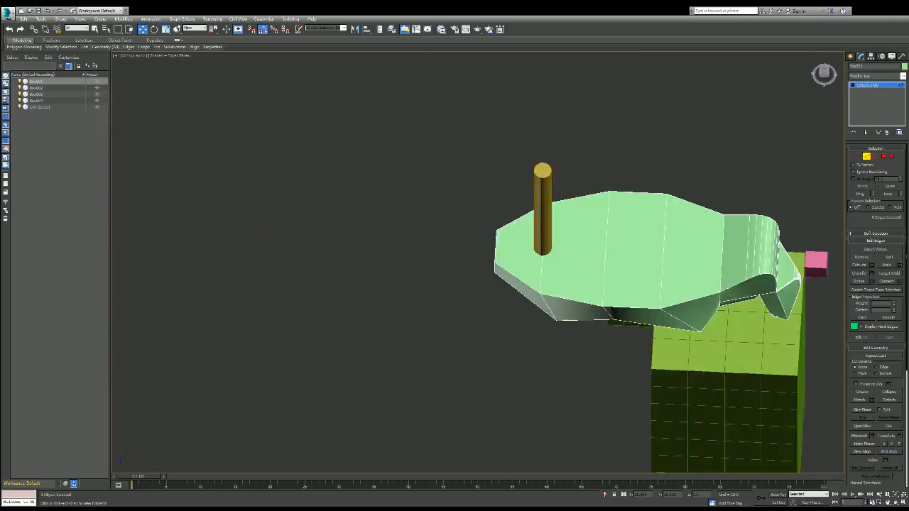
pyautogui.moveTo(842, 285); pyautogui.dragTo(829, 230, button='middle')
pyautogui.scroll(5, 830, 230)
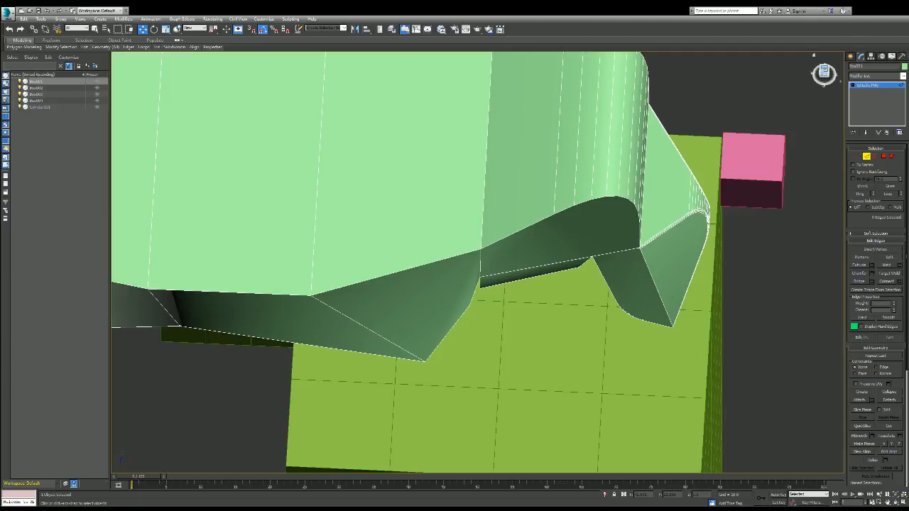
pyautogui.moveTo(478, 261)
pyautogui.keyDown('alt'); pyautogui.mouseDown(button='middle')
pyautogui.moveTo(478, 209)
pyautogui.moveTo(497, 284)
pyautogui.moveTo(531, 326)
pyautogui.mouseUp(button='middle'); pyautogui.keyUp('alt')
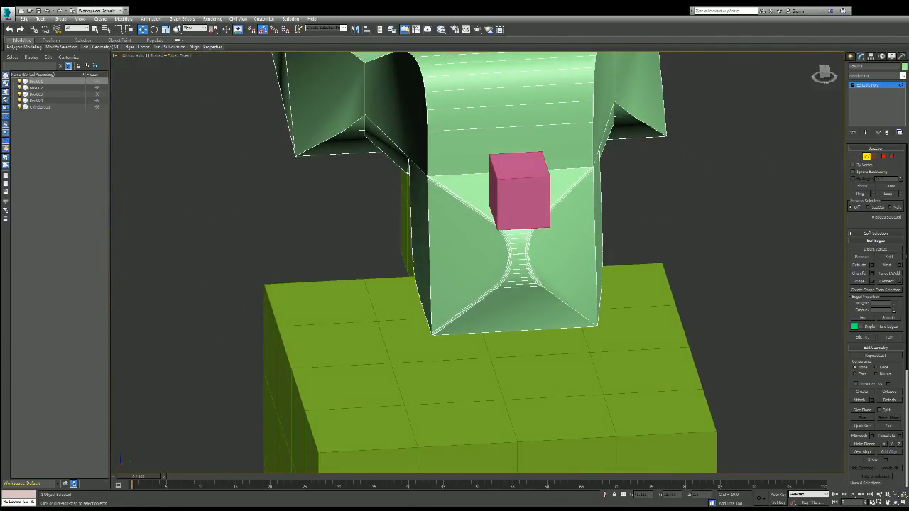
# - Try to move the vertical corner edge on one side of the leg's end inward
pyautogui.click(429, 248)
pyautogui.moveTo(439, 252); pyautogui.dragTo(454, 250)
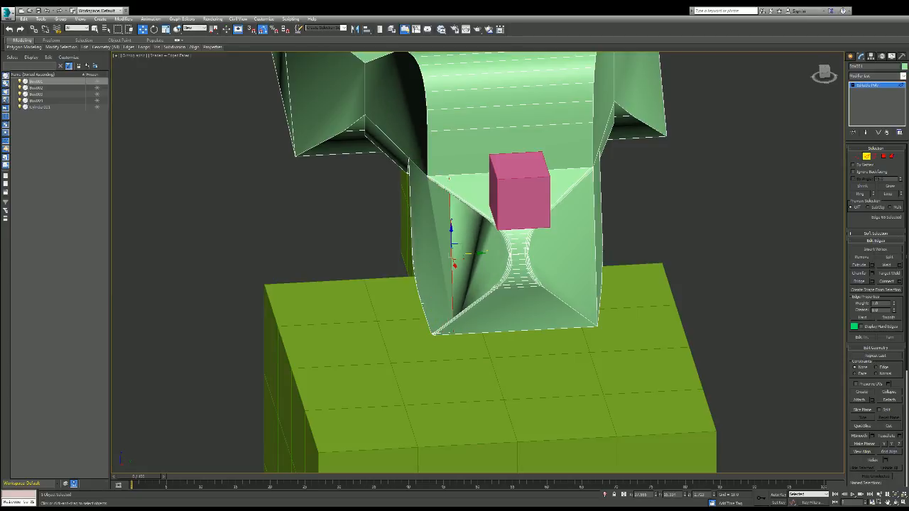
pyautogui.hotkey('ctrl', 'z')
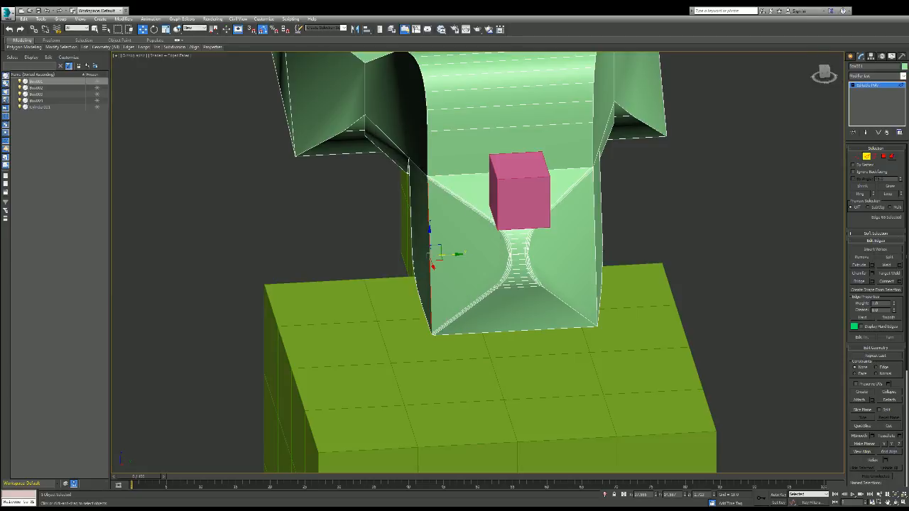
# - Select the curved side polygon of the leg's end and try to shift it sideways
pyautogui.press('5')
pyautogui.click(522, 264)
pyautogui.hotkey('ctrl', 'a')
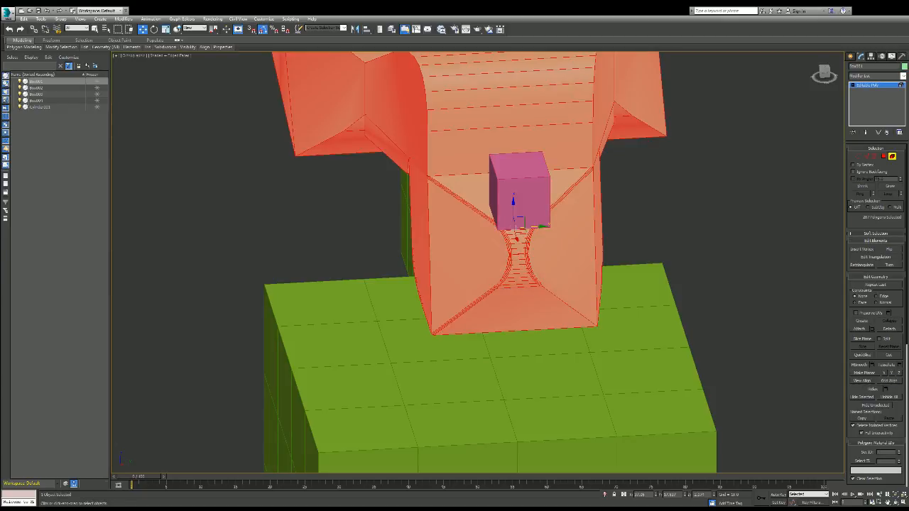
pyautogui.press('4')
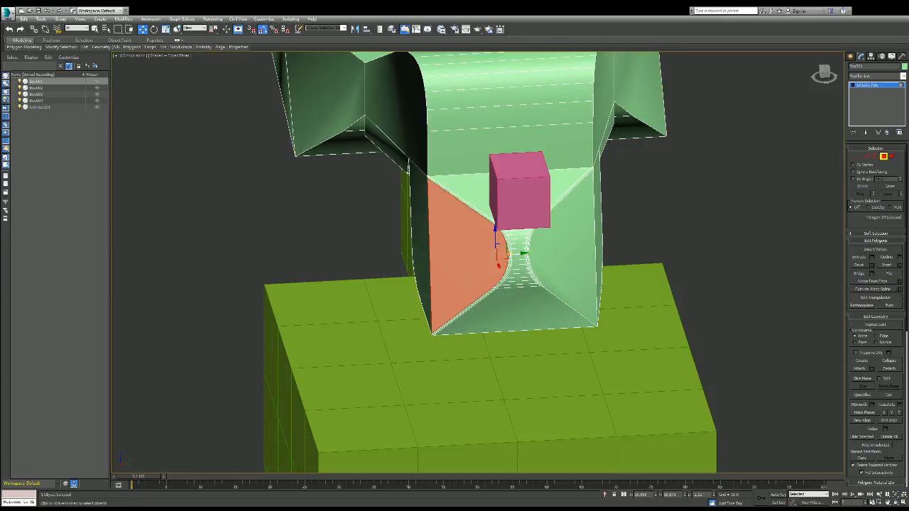
pyautogui.moveTo(518, 252); pyautogui.dragTo(446, 255)
pyautogui.keyDown('alt'); pyautogui.moveTo(446, 256); pyautogui.dragTo(540, 210, button='middle'); pyautogui.keyUp('alt')
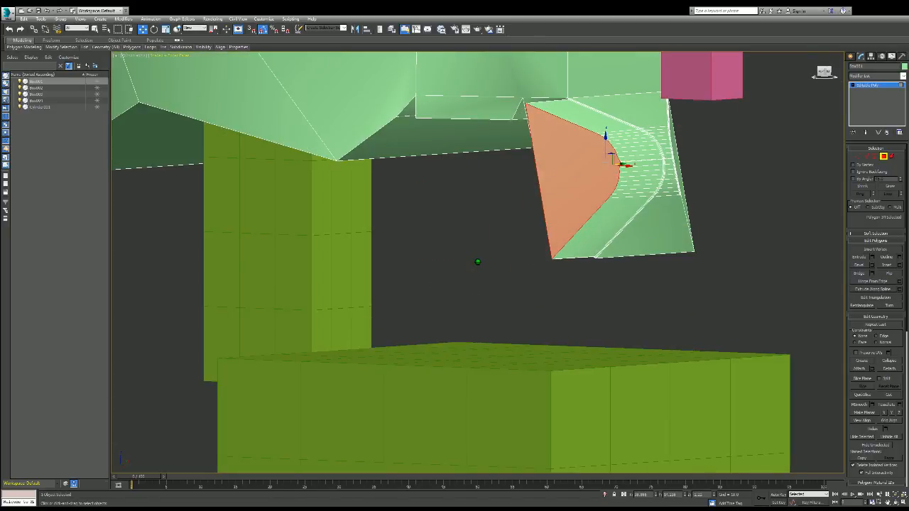
pyautogui.hotkey('ctrl', 'x')
pyautogui.hotkey('ctrl', 'x')
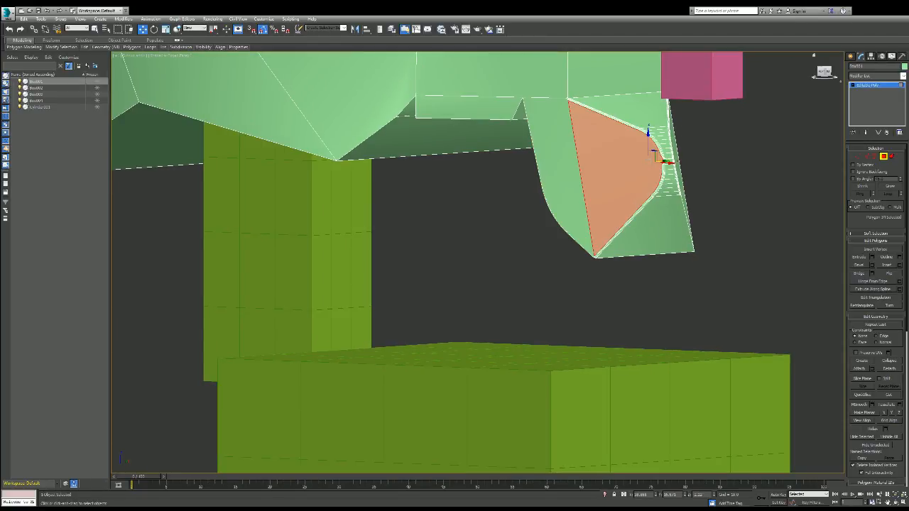
# - Select the opposite curved side polygon with its adjoining outer face and underside strip, and nudge them outward
pyautogui.keyDown('alt'); pyautogui.moveTo(455, 270); pyautogui.dragTo(478, 262, button='middle'); pyautogui.keyUp('alt')
pyautogui.click(568, 238)
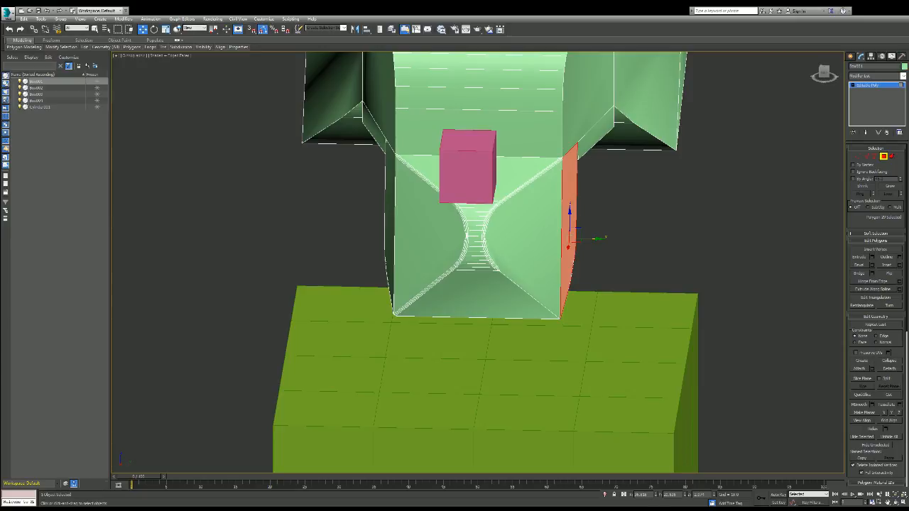
pyautogui.keyDown('ctrl'); pyautogui.click(532, 240); pyautogui.keyUp('ctrl')
pyautogui.moveTo(565, 238)
pyautogui.mouseDown()
pyautogui.moveTo(551, 238)
pyautogui.moveTo(569, 237)
pyautogui.mouseUp()
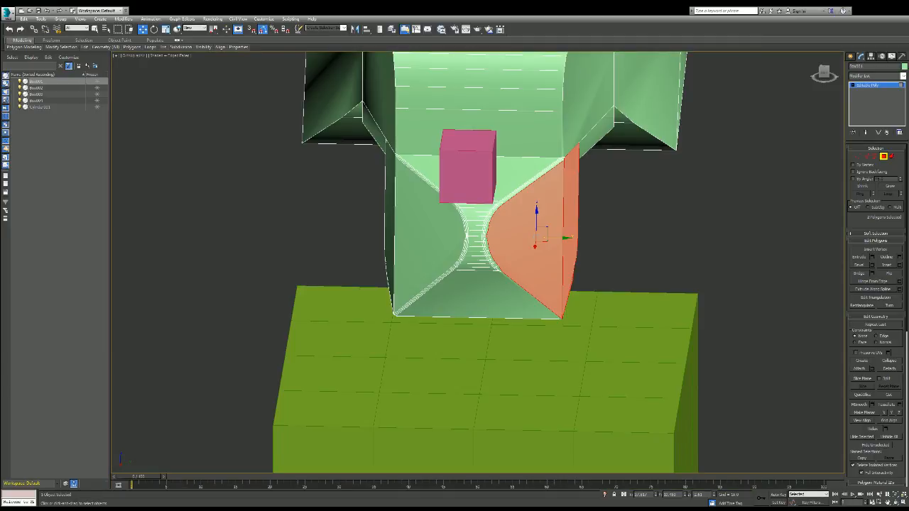
pyautogui.keyDown('ctrl'); pyautogui.click(596, 135); pyautogui.keyUp('ctrl')
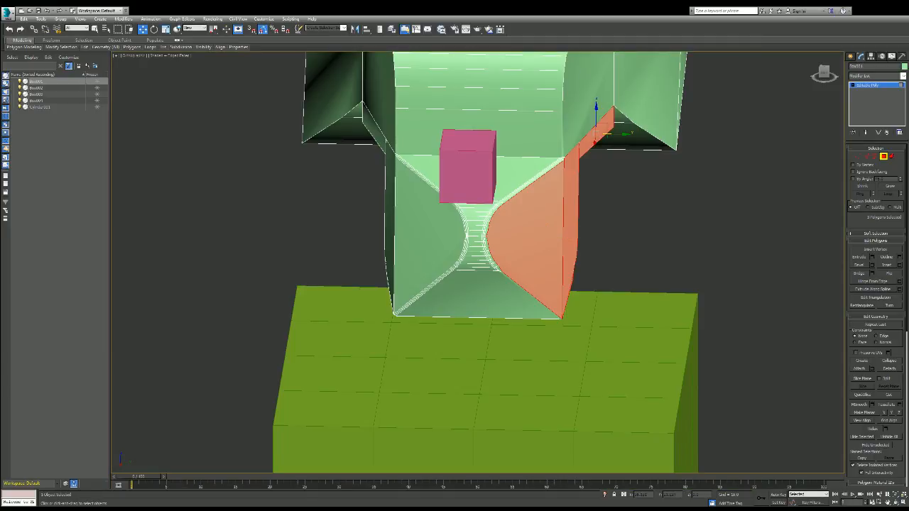
pyautogui.moveTo(607, 134)
pyautogui.mouseDown()
pyautogui.moveTo(598, 133)
pyautogui.moveTo(625, 133)
pyautogui.moveTo(582, 133)
pyautogui.moveTo(650, 133)
pyautogui.moveTo(608, 134)
pyautogui.mouseUp()
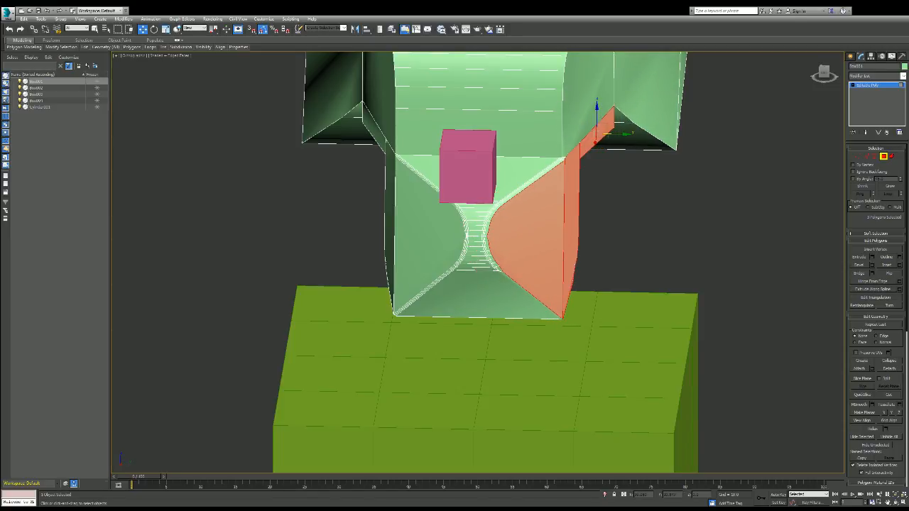
# - Undo the side polygon shifts and the narrow bevels along both sides of the rounded strip
pyautogui.hotkey('ctrl', 'z')
pyautogui.hotkey('ctrl', 'z')
pyautogui.hotkey('ctrl', 'z')
pyautogui.hotkey('ctrl', 'z')
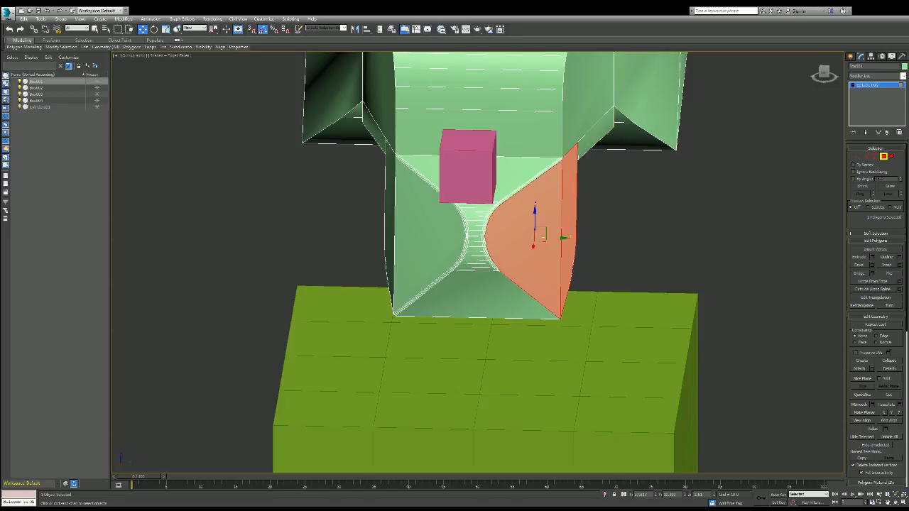
pyautogui.hotkey('ctrl', 'z')
pyautogui.hotkey('ctrl', 'z')
pyautogui.hotkey('ctrl', 'z')
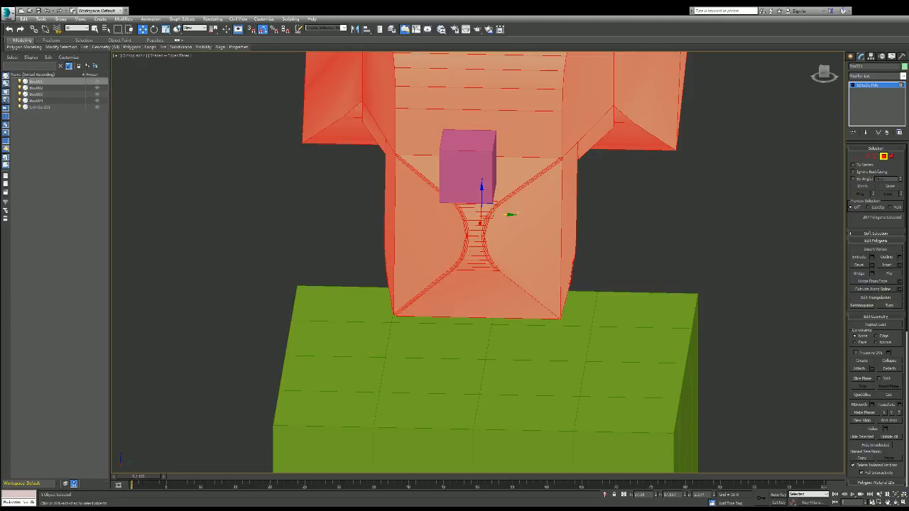
pyautogui.hotkey('ctrl', 'z')
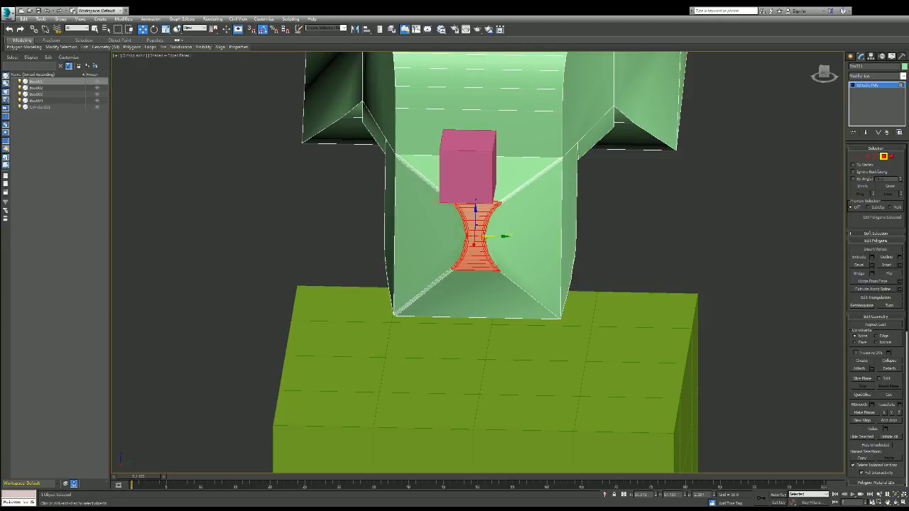
pyautogui.hotkey('ctrl', 'z')
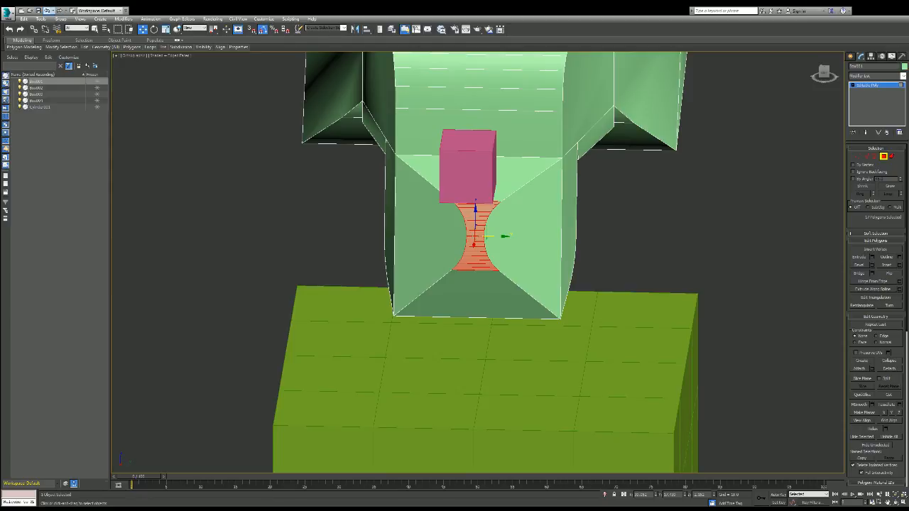
# - Undo further back through the earlier moves and selections of the leg's side polygons
pyautogui.click(47, 10)
pyautogui.click(47, 10)
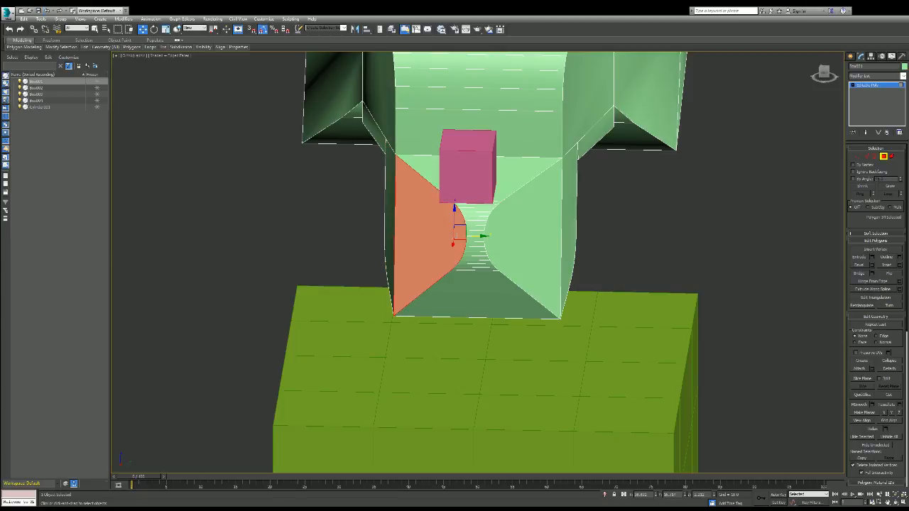
pyautogui.click(47, 10)
pyautogui.click(47, 10)
pyautogui.click(47, 9)
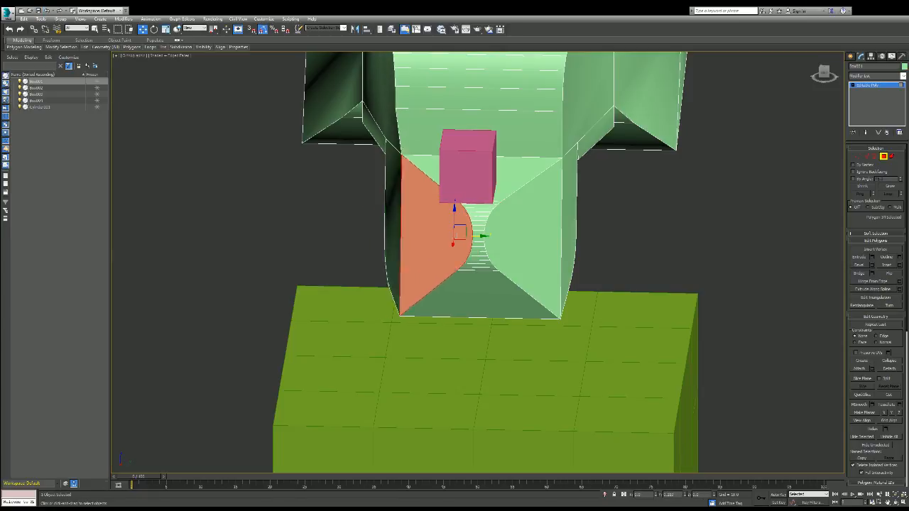
pyautogui.click(47, 10)
pyautogui.click(47, 10)
pyautogui.click(46, 10)
pyautogui.click(47, 10)
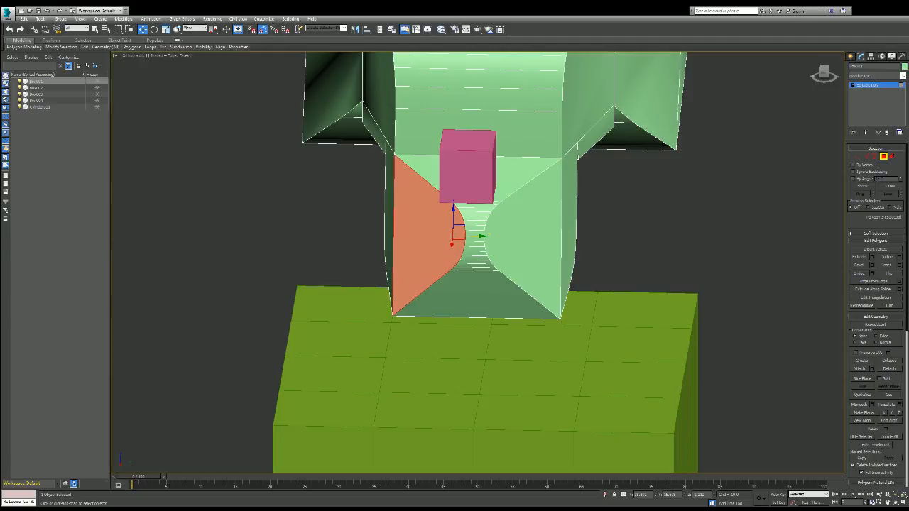
pyautogui.click(47, 10)
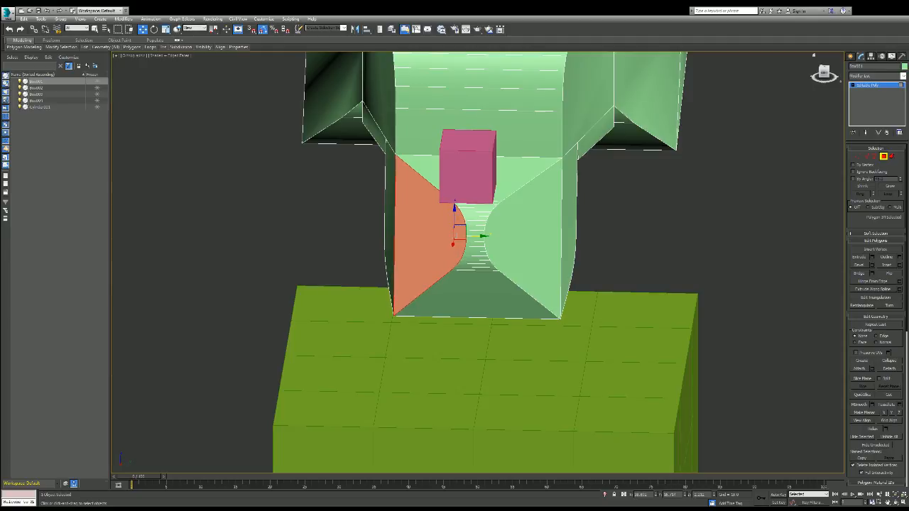
pyautogui.hotkey('ctrl', 'z')
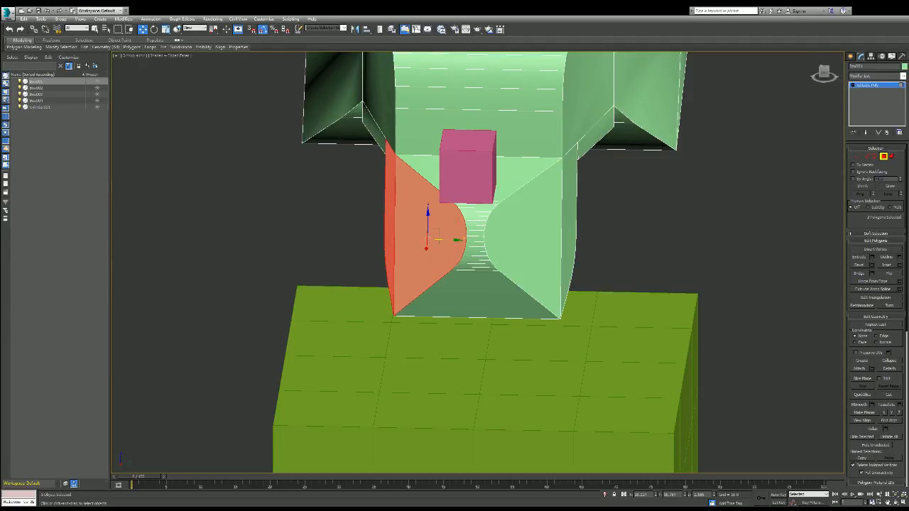
pyautogui.hotkey('ctrl', 'z')
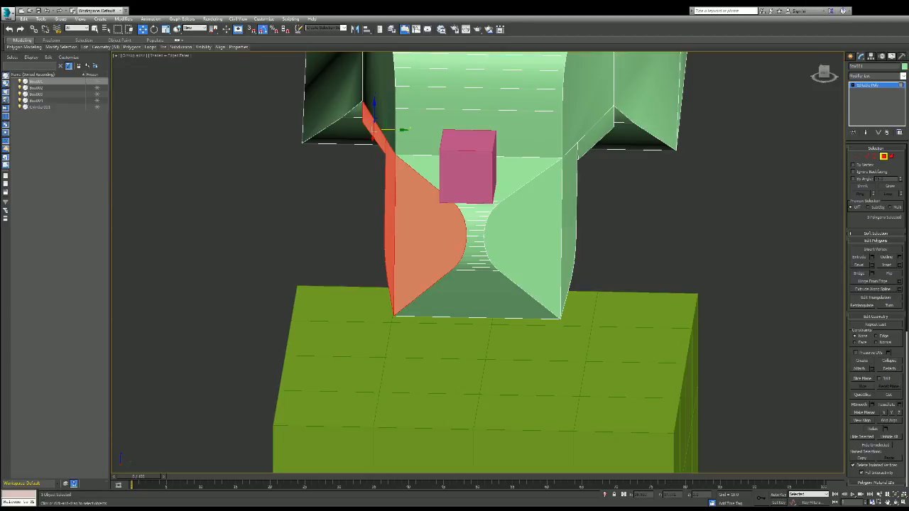
pyautogui.hotkey('ctrl', 'z')
pyautogui.hotkey('ctrl', 'z')
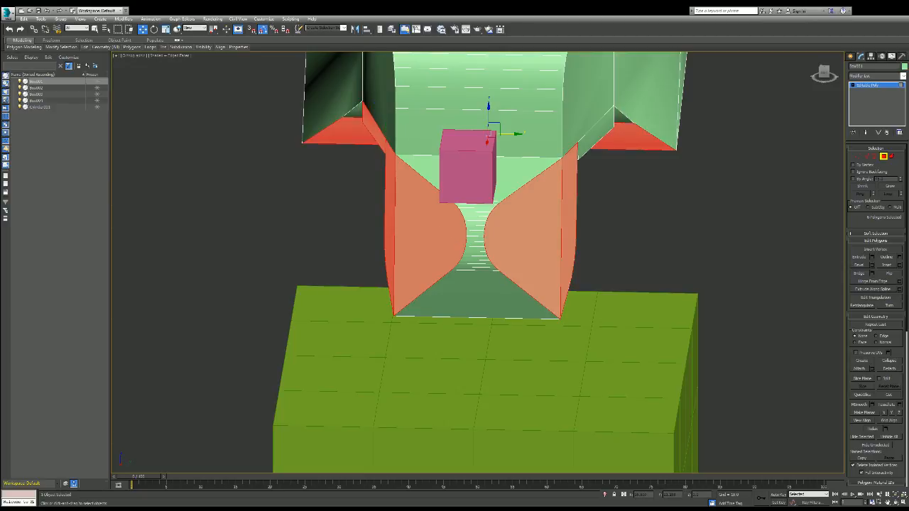
pyautogui.hotkey('ctrl', 'z')
pyautogui.hotkey('ctrl', 'z')
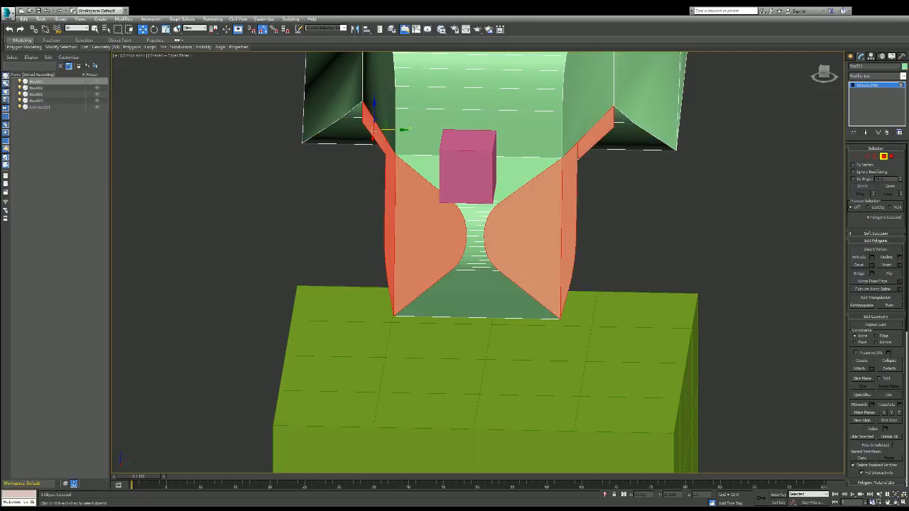
# - Try to shift one side's outer face, underside strip and curved side polygon inward together
pyautogui.click(390, 237)
pyautogui.keyDown('ctrl'); pyautogui.click(374, 130); pyautogui.keyUp('ctrl')
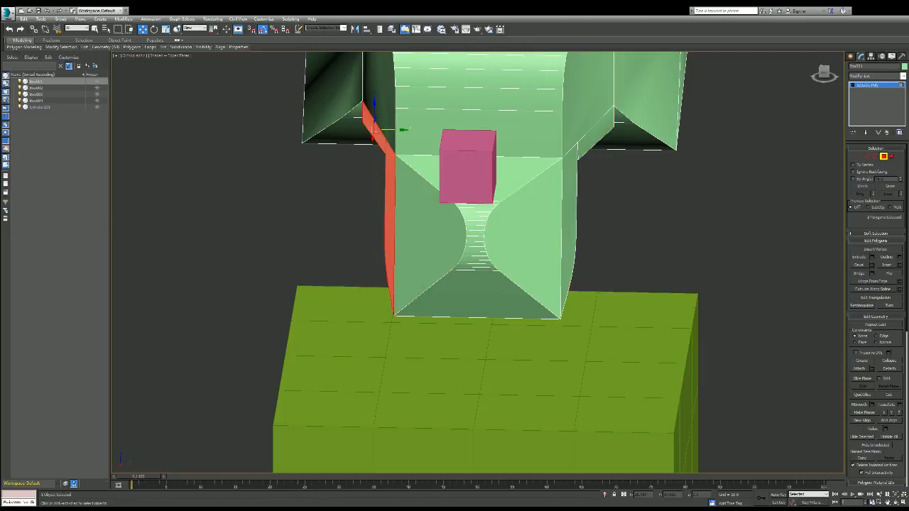
pyautogui.keyDown('ctrl'); pyautogui.click(425, 238); pyautogui.keyUp('ctrl')
pyautogui.moveTo(374, 129); pyautogui.dragTo(382, 130)
pyautogui.click(440, 238)
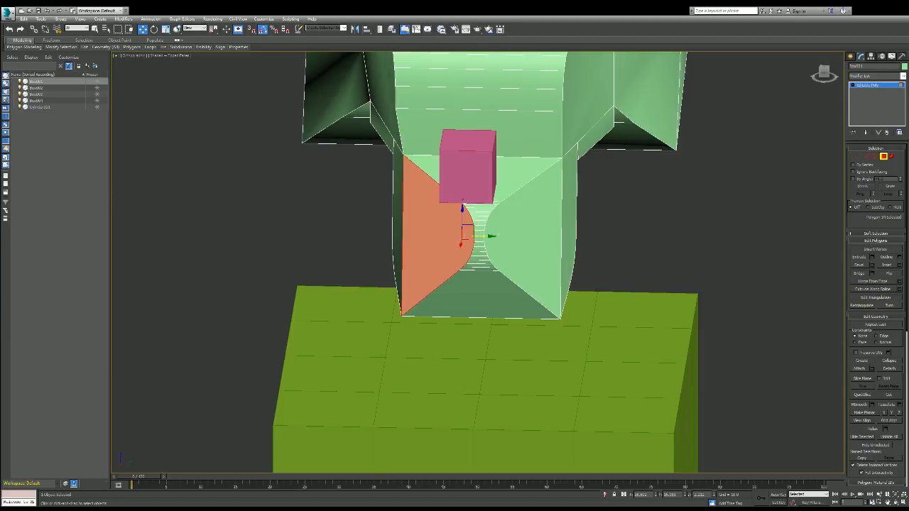
pyautogui.hotkey('ctrl', 'z')
pyautogui.hotkey('ctrl', 'z')
# - Move the two bottom corner vertices of the leg's end inward to narrow its lower edge
pyautogui.click(476, 294)
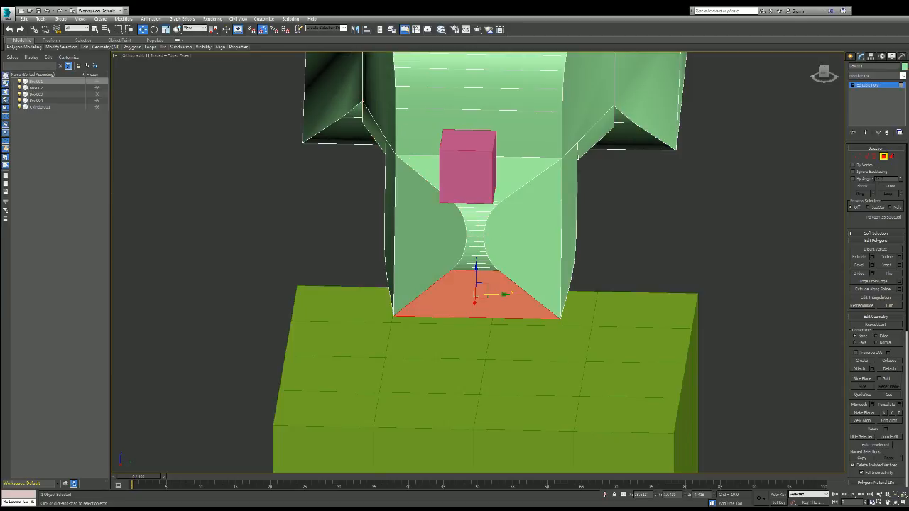
pyautogui.press('1')
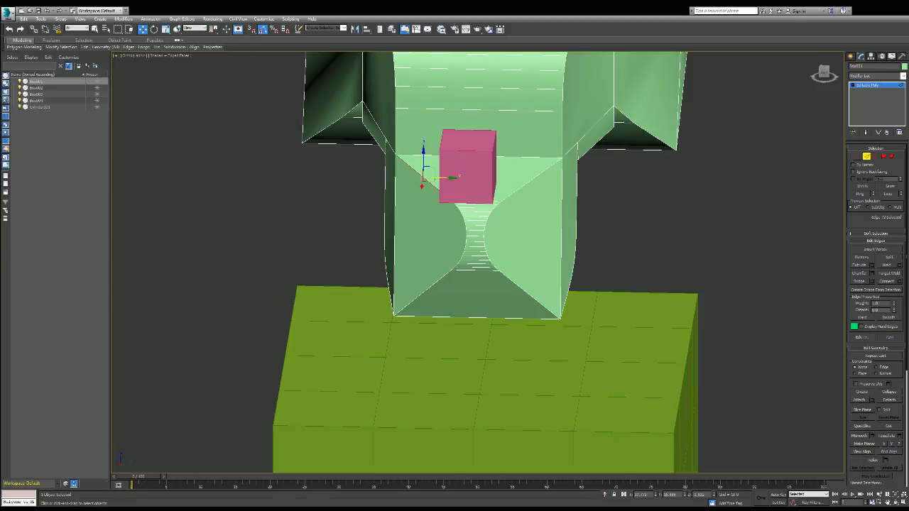
pyautogui.click(393, 316)
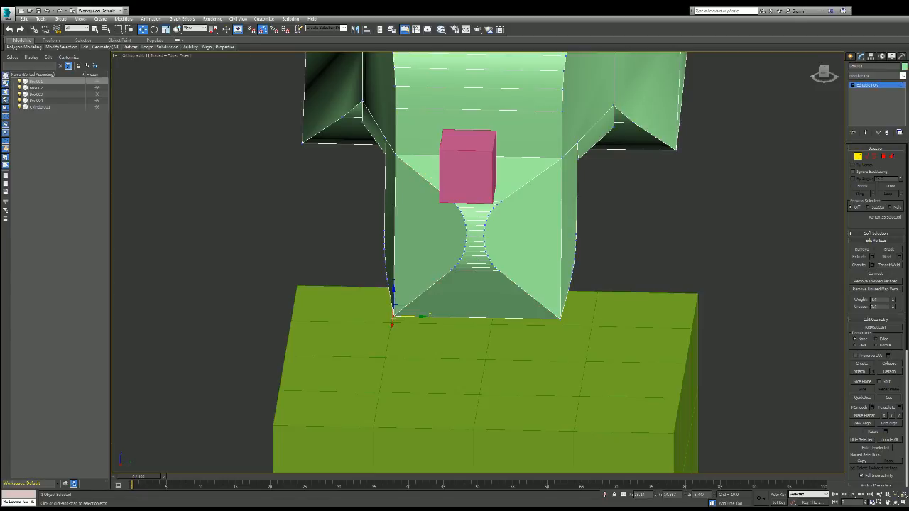
pyautogui.moveTo(413, 316); pyautogui.dragTo(438, 316)
pyautogui.click(560, 318)
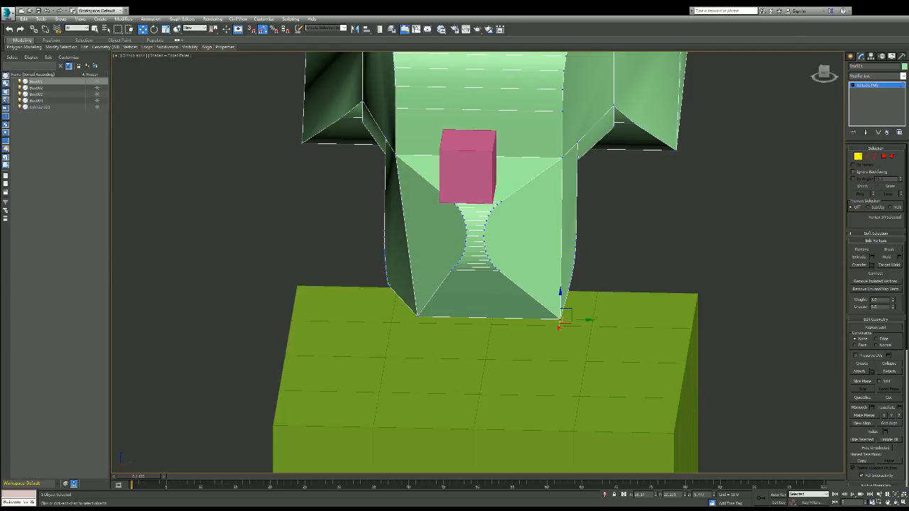
pyautogui.moveTo(581, 319); pyautogui.dragTo(552, 319)
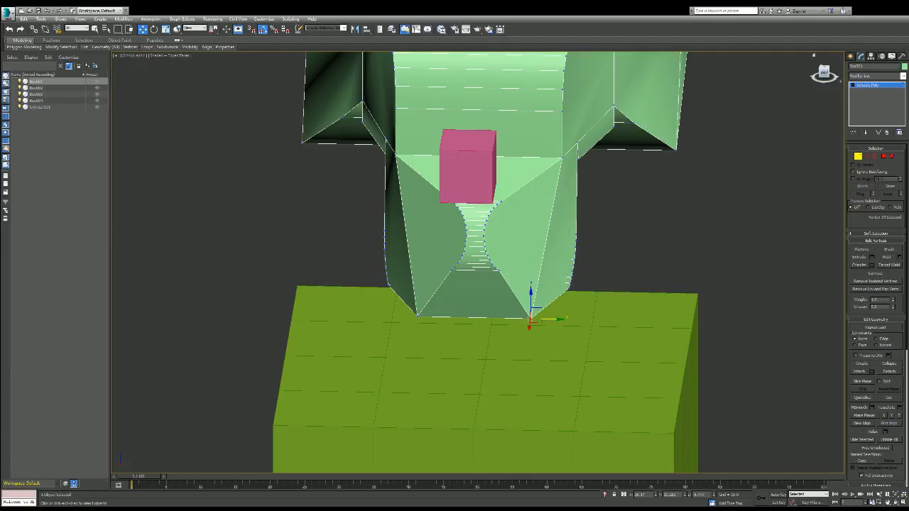
pyautogui.keyDown('alt'); pyautogui.moveTo(497, 298); pyautogui.dragTo(475, 264, button='middle'); pyautogui.keyUp('alt')
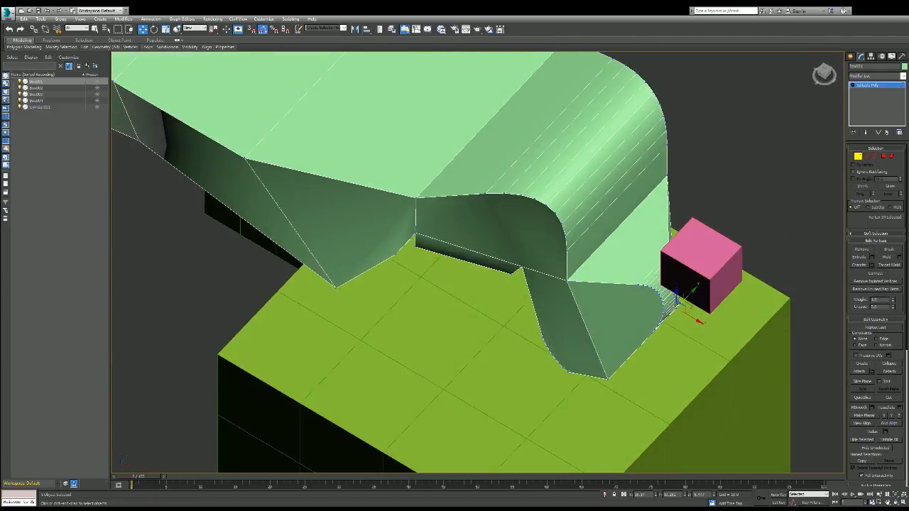
# - Move the slanted corner edges on both sides of the leg's end inward
pyautogui.press('2')
pyautogui.click(588, 330)
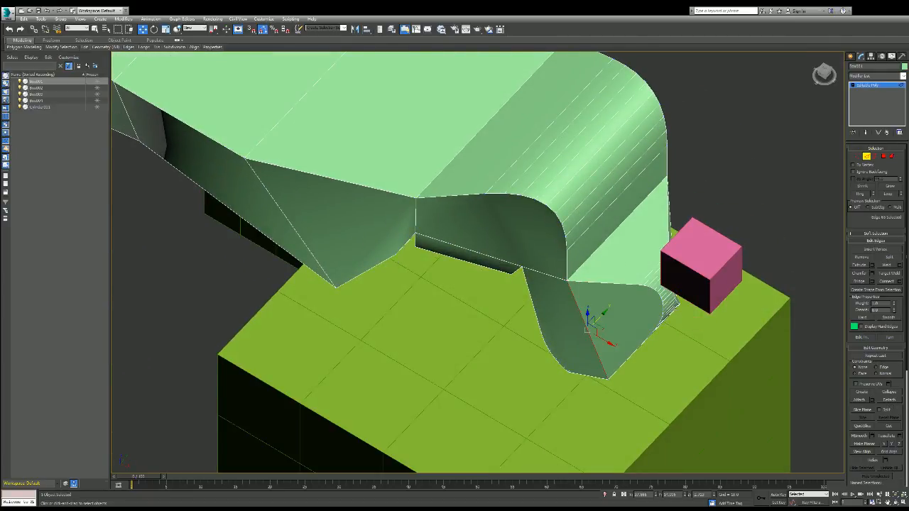
pyautogui.moveTo(602, 315); pyautogui.dragTo(612, 304)
pyautogui.moveTo(824, 72); pyautogui.dragTo(767, 60)
pyautogui.click(519, 288)
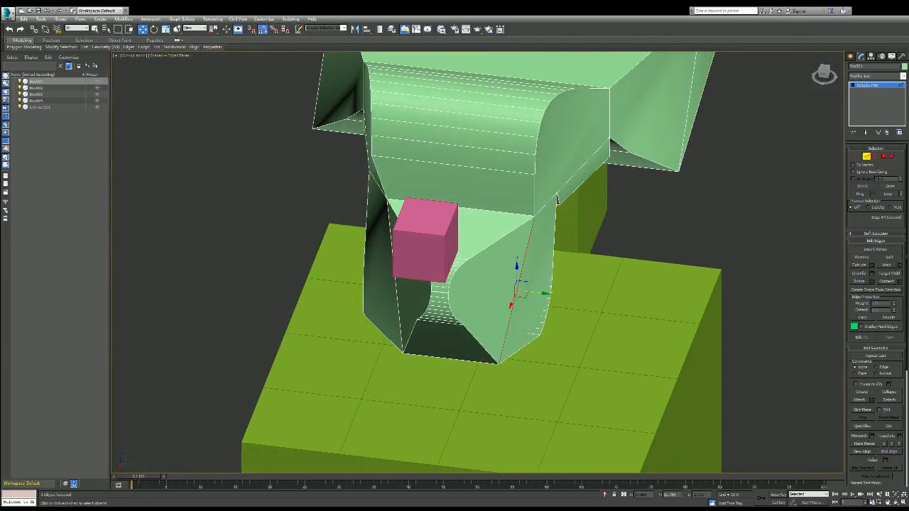
pyautogui.moveTo(537, 292); pyautogui.dragTo(524, 291)
# - Move the outer vertices of the lowest edge row on the rounded top inward on both sides
pyautogui.press('1')
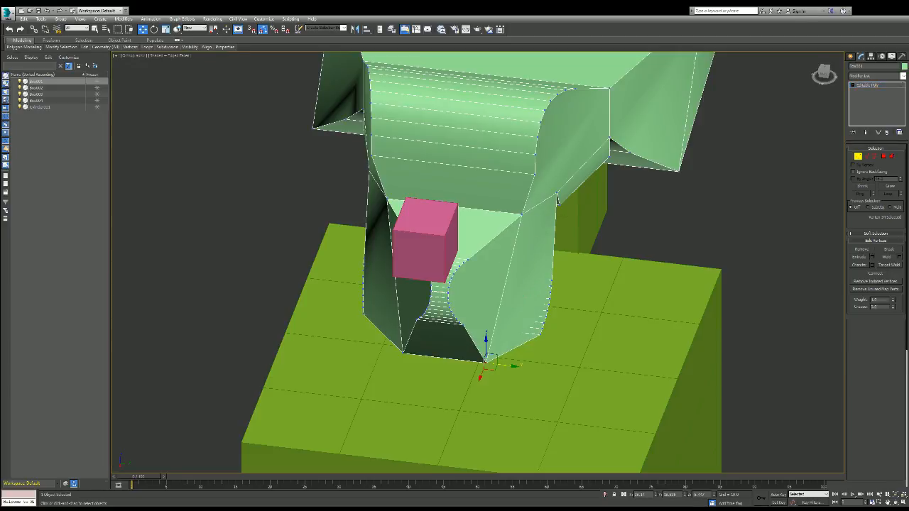
pyautogui.click(534, 175)
pyautogui.moveTo(533, 176); pyautogui.dragTo(532, 176)
pyautogui.click(371, 156)
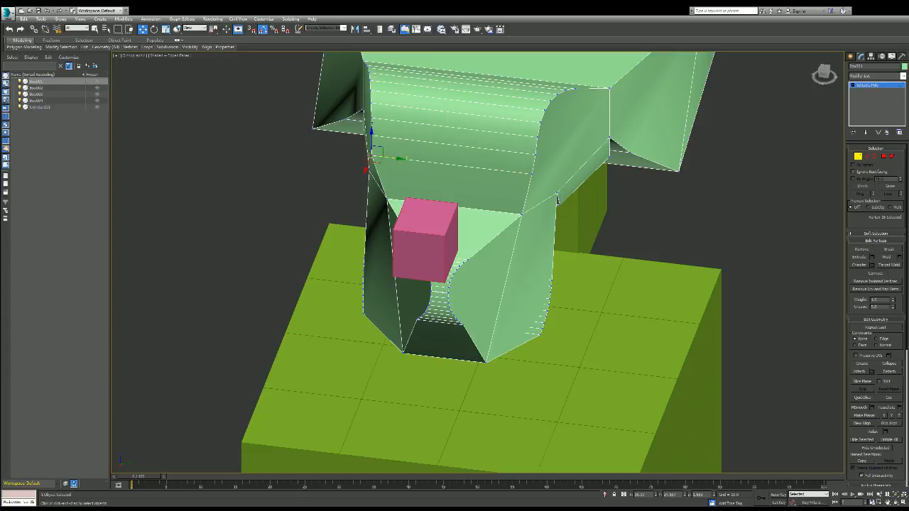
pyautogui.moveTo(376, 157); pyautogui.dragTo(392, 158)
pyautogui.keyDown('alt'); pyautogui.moveTo(440, 241); pyautogui.dragTo(482, 261, button='middle'); pyautogui.keyUp('alt')
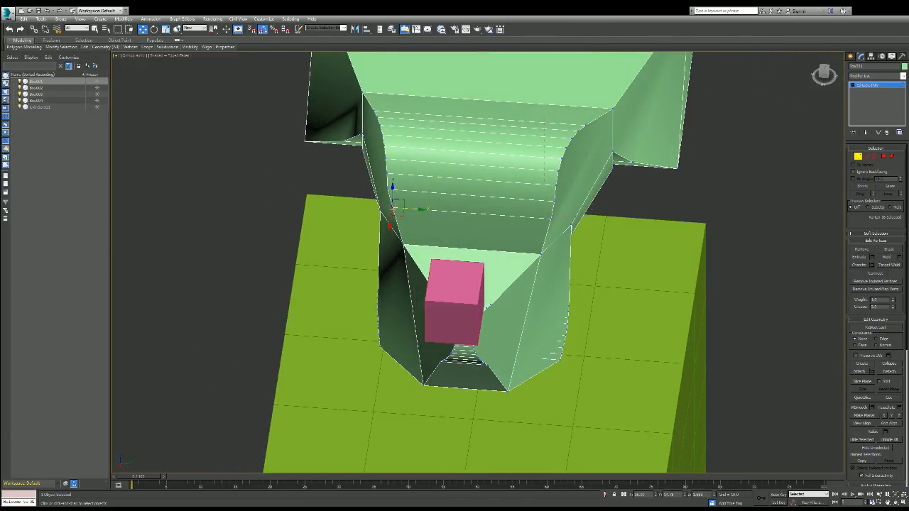
# - Move the curve vertices along one side of the rounded top inward, leaving the lowest-row vertex in place
pyautogui.moveTo(536, 184); pyautogui.dragTo(594, 209)
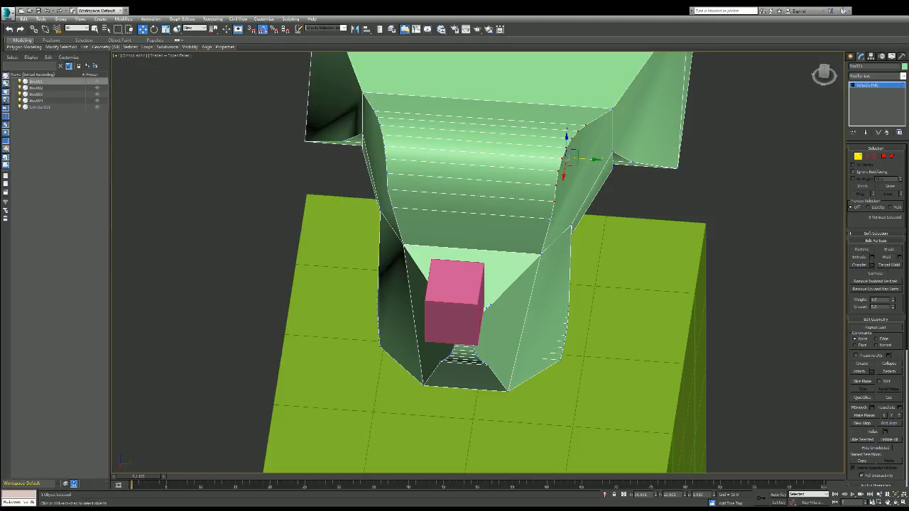
pyautogui.moveTo(586, 159); pyautogui.dragTo(546, 158)
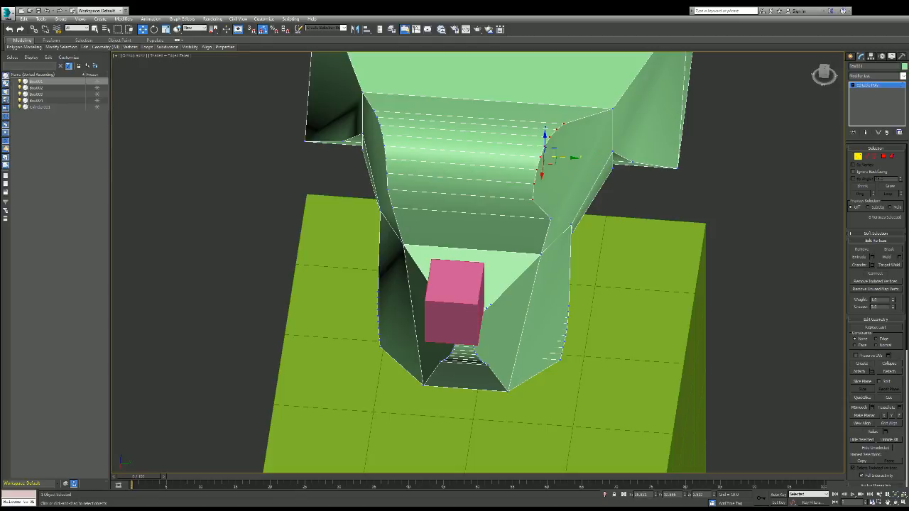
pyautogui.keyDown('alt'); pyautogui.moveTo(546, 159); pyautogui.dragTo(478, 262, button='middle'); pyautogui.keyUp('alt')
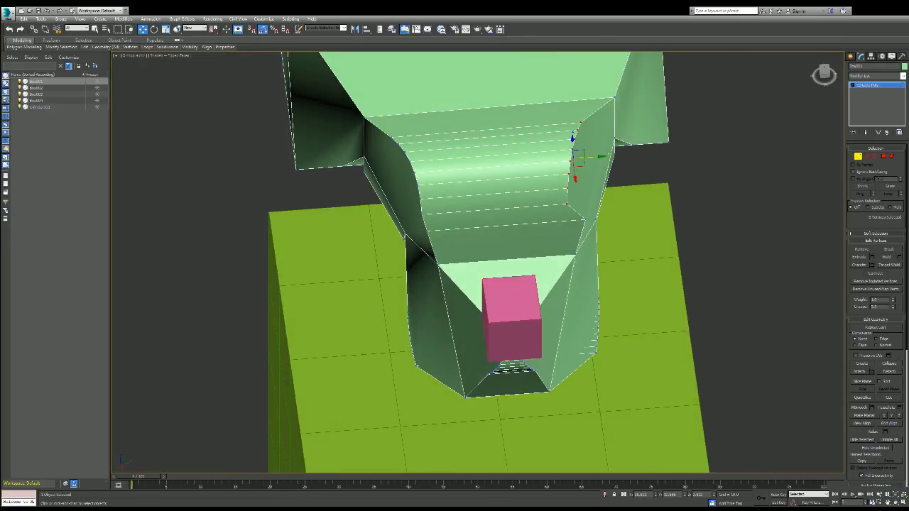
pyautogui.moveTo(824, 84); pyautogui.dragTo(819, 76)
pyautogui.scroll(-5, 820, 76)
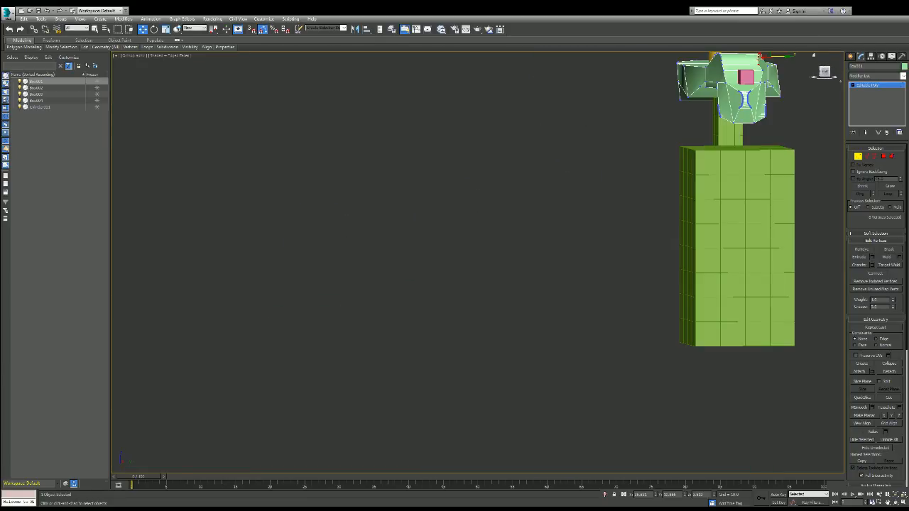
pyautogui.scroll(-2, 819, 76)
pyautogui.scroll(8, 819, 76)
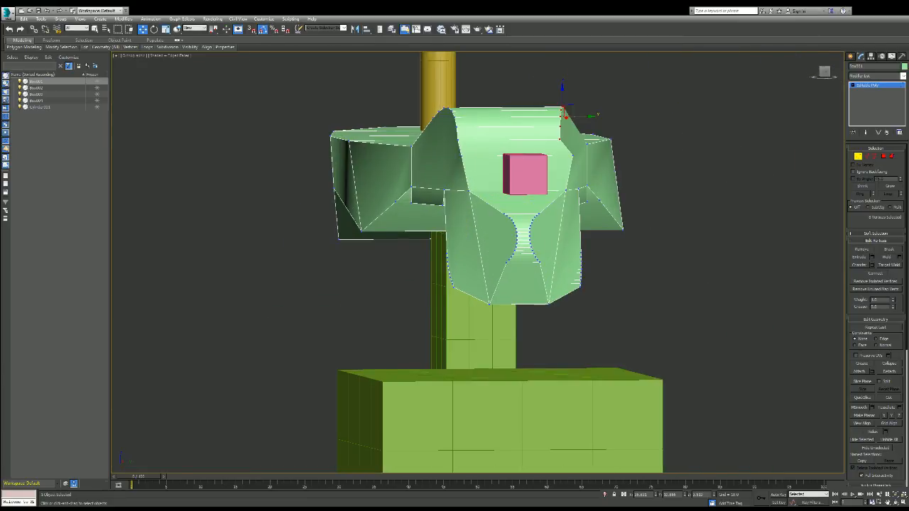
pyautogui.moveTo(581, 116)
pyautogui.mouseDown()
pyautogui.moveTo(596, 116)
pyautogui.moveTo(587, 116)
pyautogui.mouseUp()
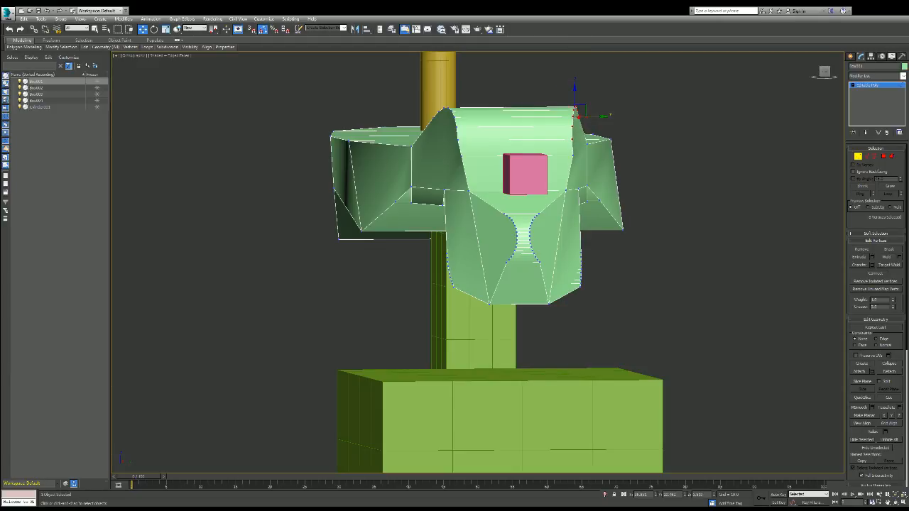
# - Select the matching curve vertices on the opposite side of the rounded top and move them inward
pyautogui.moveTo(824, 72); pyautogui.dragTo(831, 75)
pyautogui.keyDown('alt'); pyautogui.moveTo(491, 307); pyautogui.dragTo(491, 308, button='middle'); pyautogui.keyUp('alt')
pyautogui.press('e')
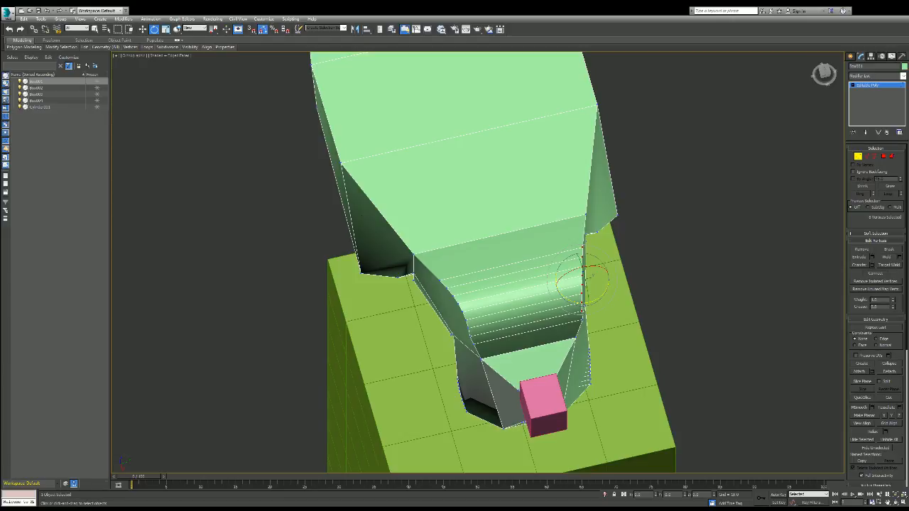
pyautogui.hotkey('ctrl', 'd')
pyautogui.moveTo(824, 73)
pyautogui.mouseDown()
pyautogui.moveTo(827, 46)
pyautogui.moveTo(840, 38)
pyautogui.mouseUp()
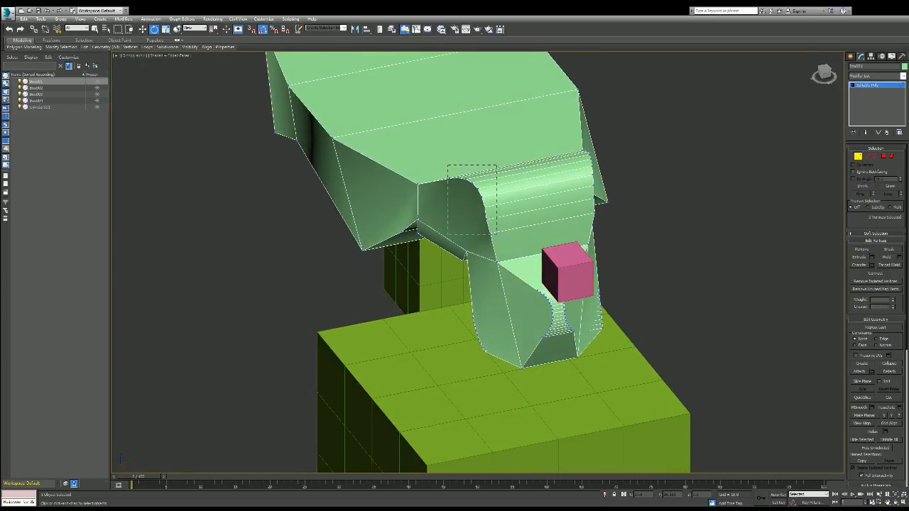
pyautogui.moveTo(500, 231); pyautogui.dragTo(500, 232)
pyautogui.press('w')
pyautogui.click(825, 71)
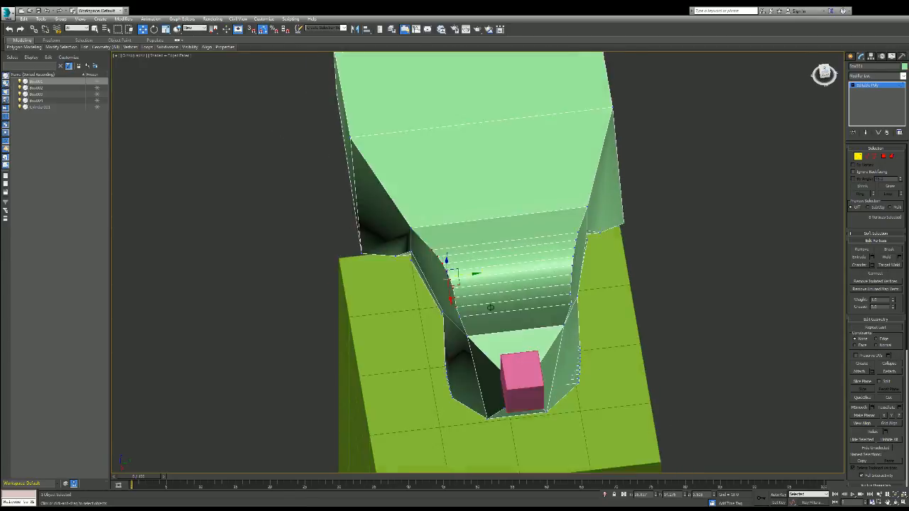
pyautogui.moveTo(449, 311); pyautogui.dragTo(454, 310)
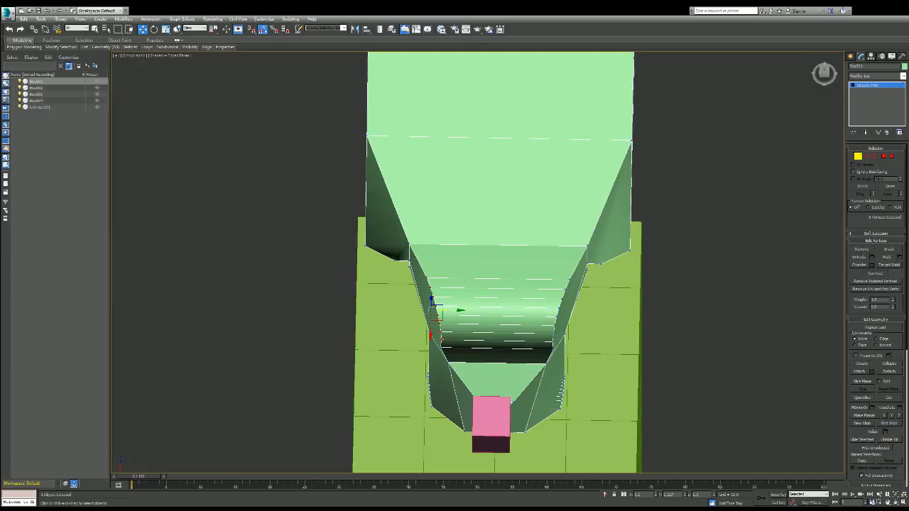
# - Nudge the end vertices of the rounded top's lowest edge row inward on both sides to smooth the side curves
pyautogui.scroll(4, 439, 349)
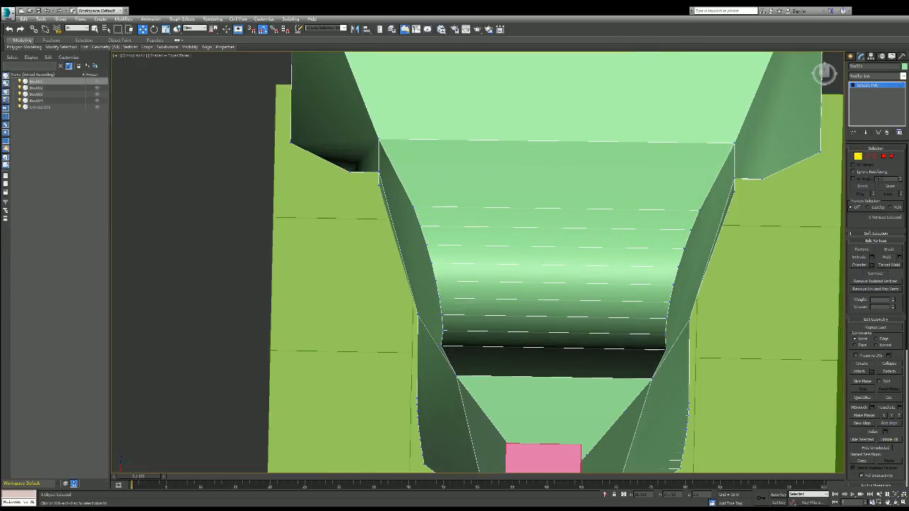
pyautogui.click(441, 334)
pyautogui.moveTo(449, 346); pyautogui.dragTo(454, 347)
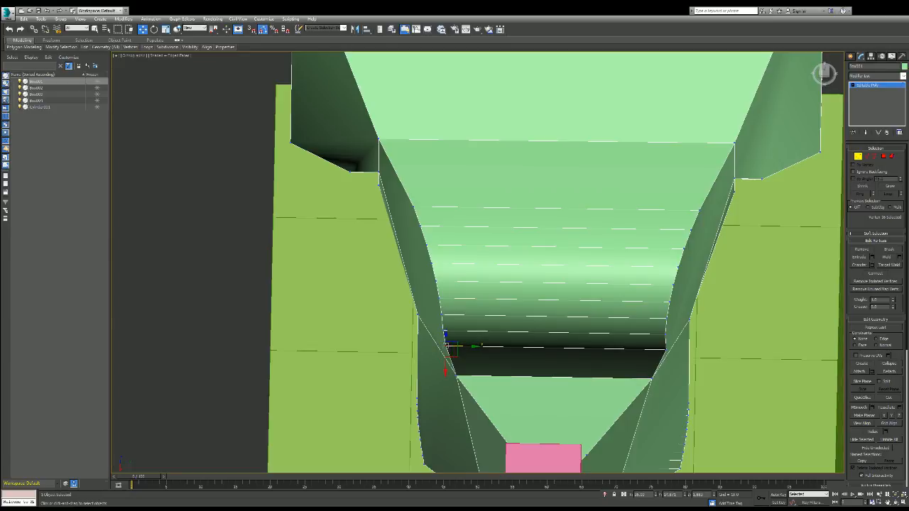
pyautogui.click(665, 346)
pyautogui.moveTo(679, 350); pyautogui.dragTo(673, 350)
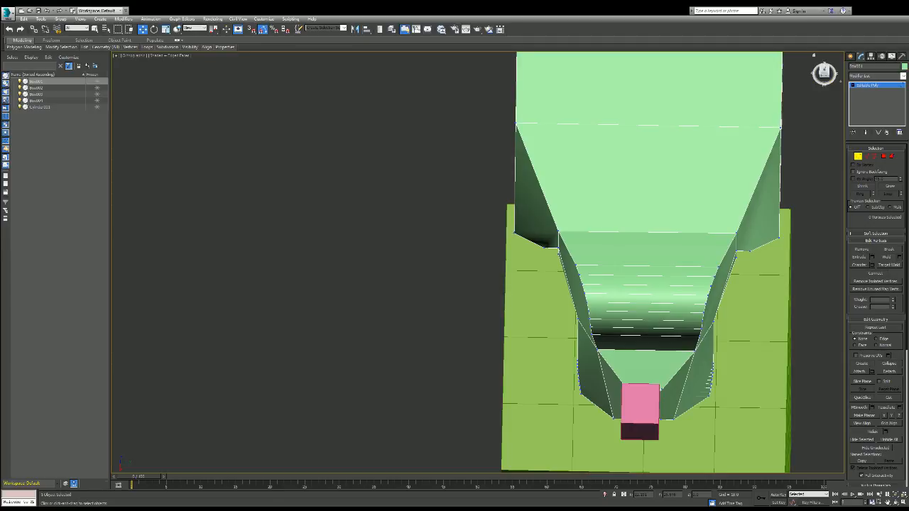
# - Select the vertices at one end of the curved strip on the leg's back and move them inward
pyautogui.moveTo(824, 78); pyautogui.dragTo(824, 51)
pyautogui.moveTo(639, 295)
pyautogui.keyDown('alt'); pyautogui.mouseDown(button='middle')
pyautogui.moveTo(686, 295)
pyautogui.moveTo(551, 294)
pyautogui.moveTo(674, 297)
pyautogui.moveTo(717, 359)
pyautogui.moveTo(764, 323)
pyautogui.moveTo(771, 249)
pyautogui.moveTo(755, 310)
pyautogui.mouseUp(button='middle'); pyautogui.keyUp('alt')
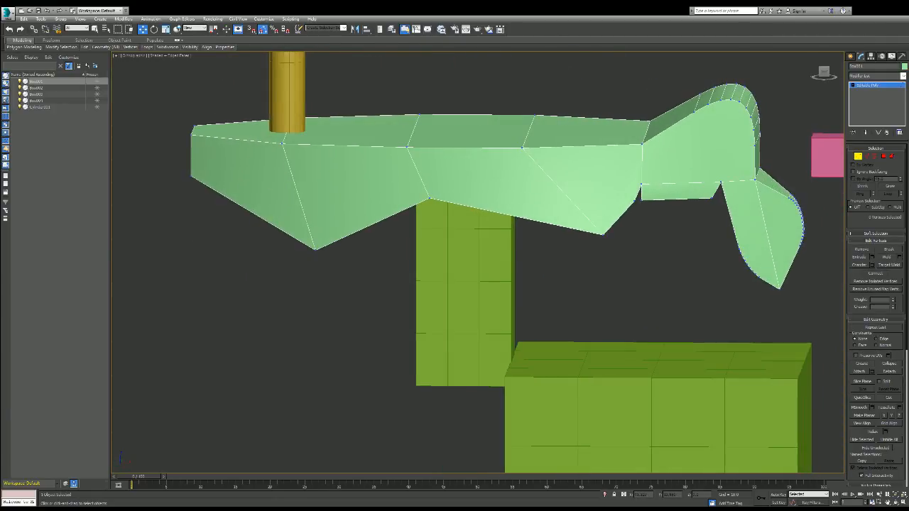
pyautogui.scroll(-4, 750, 239)
pyautogui.scroll(5, 764, 192)
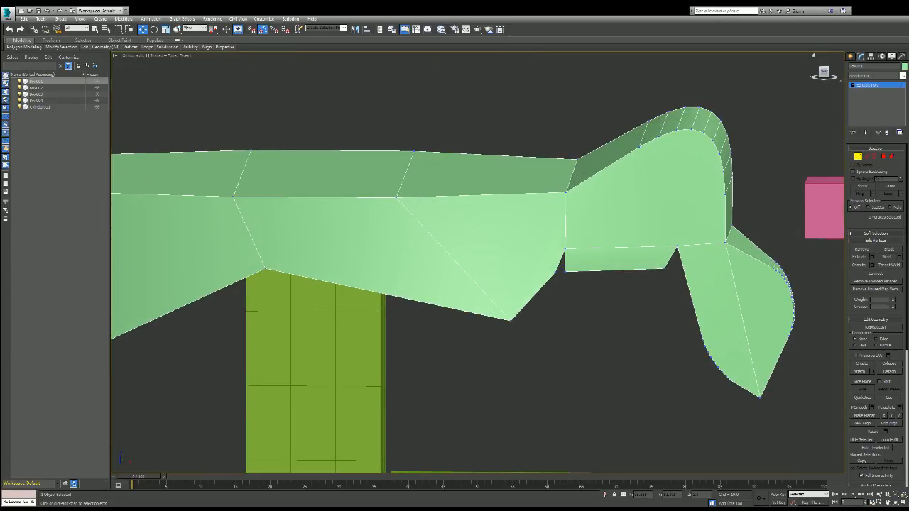
pyautogui.keyDown('alt'); pyautogui.moveTo(562, 406); pyautogui.dragTo(561, 401, button='middle'); pyautogui.keyUp('alt')
pyautogui.moveTo(704, 395); pyautogui.dragTo(703, 395)
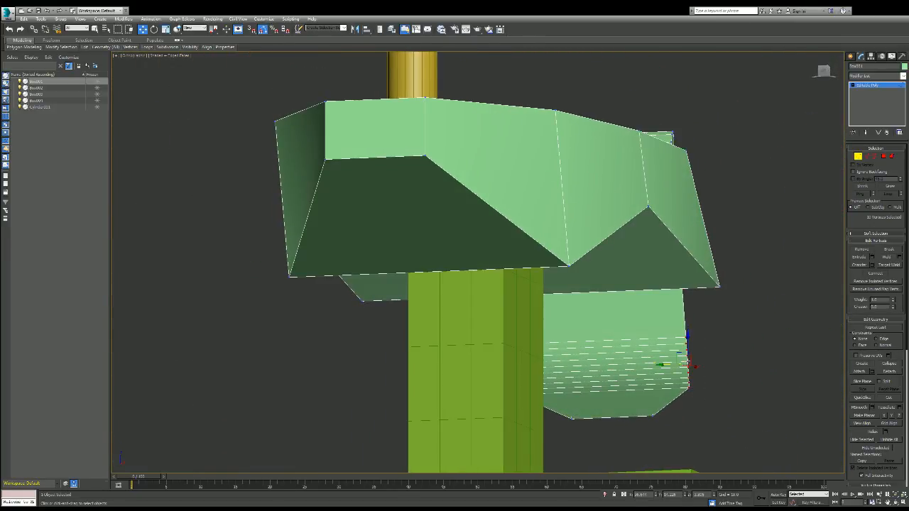
pyautogui.moveTo(686, 361); pyautogui.dragTo(673, 361)
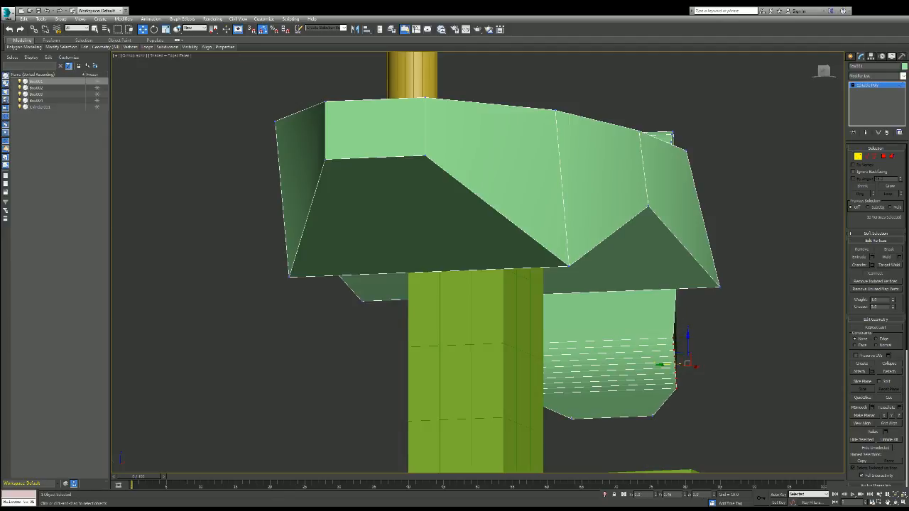
pyautogui.click(823, 71)
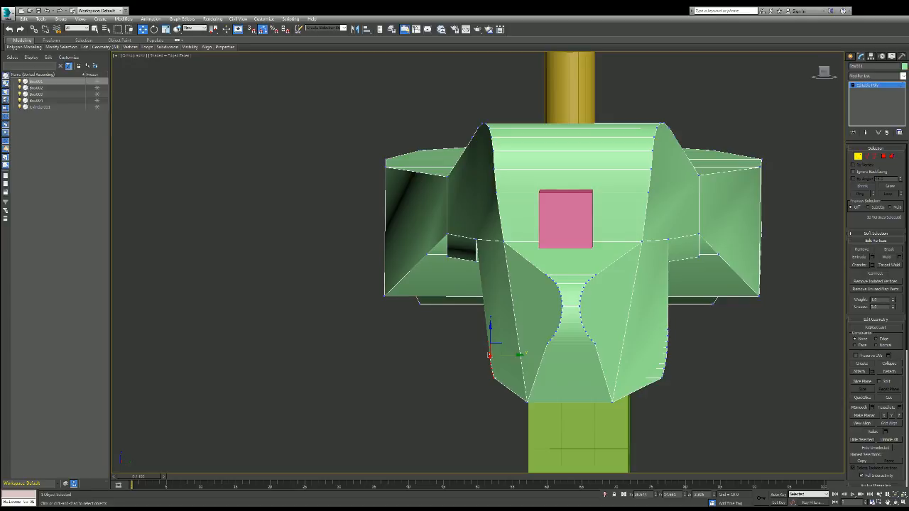
pyautogui.moveTo(508, 355); pyautogui.dragTo(527, 355)
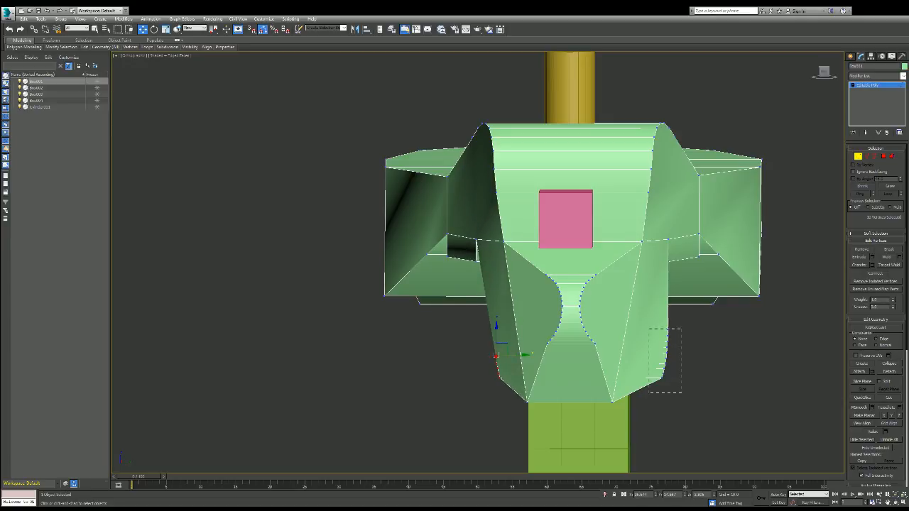
# - Move the vertices at the opposite end of the leg's curved back strip inward to match
pyautogui.moveTo(681, 392); pyautogui.dragTo(681, 392)
pyautogui.moveTo(685, 355); pyautogui.dragTo(666, 355)
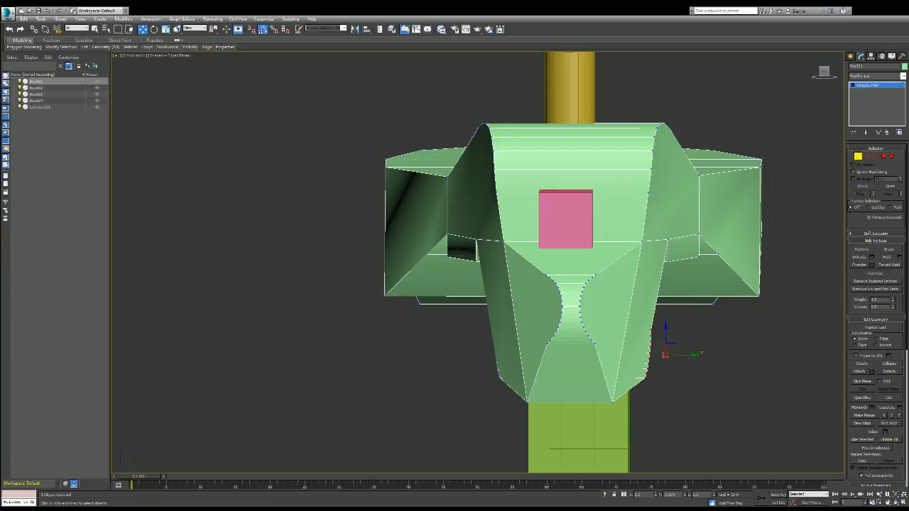
pyautogui.click(671, 341)
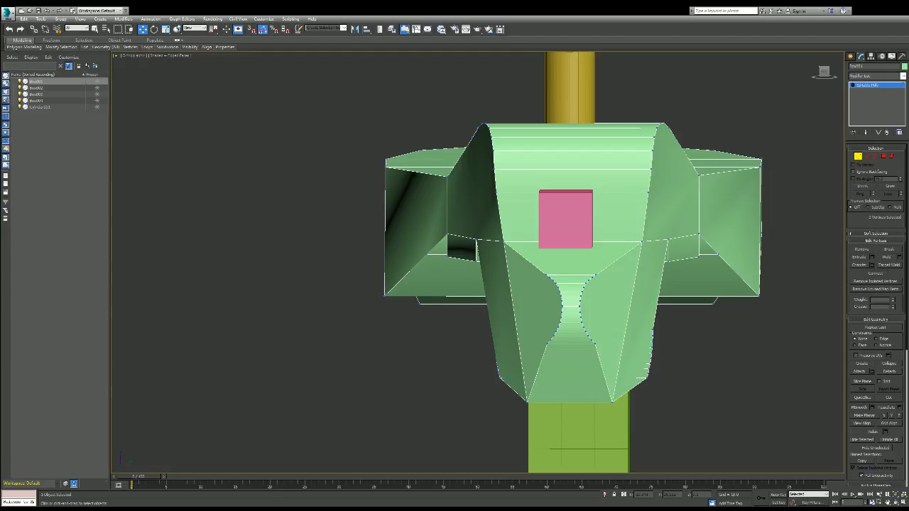
# - Examine the narrowed leg and the vertices of its curved back strip from above, the side and below
pyautogui.keyDown('alt'); pyautogui.moveTo(562, 405); pyautogui.dragTo(710, 426, button='middle'); pyautogui.keyUp('alt')
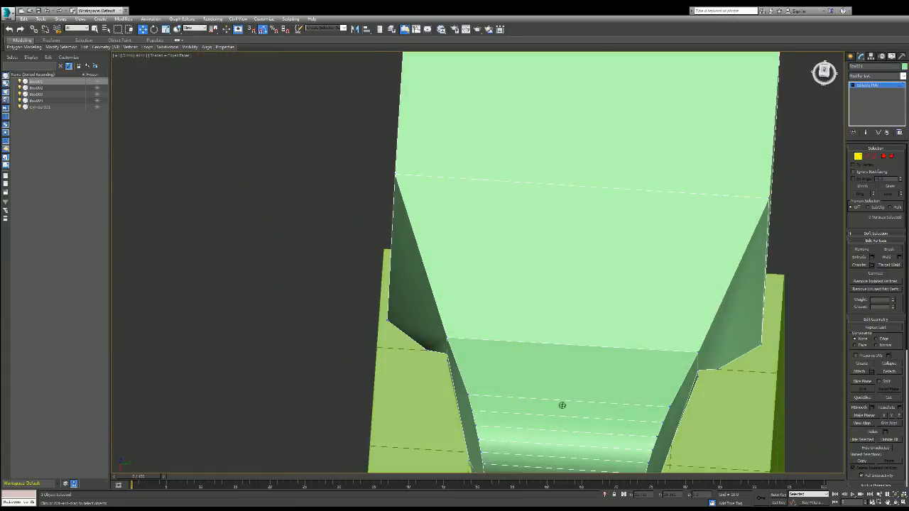
pyautogui.scroll(-5, 576, 262)
pyautogui.scroll(8, 576, 262)
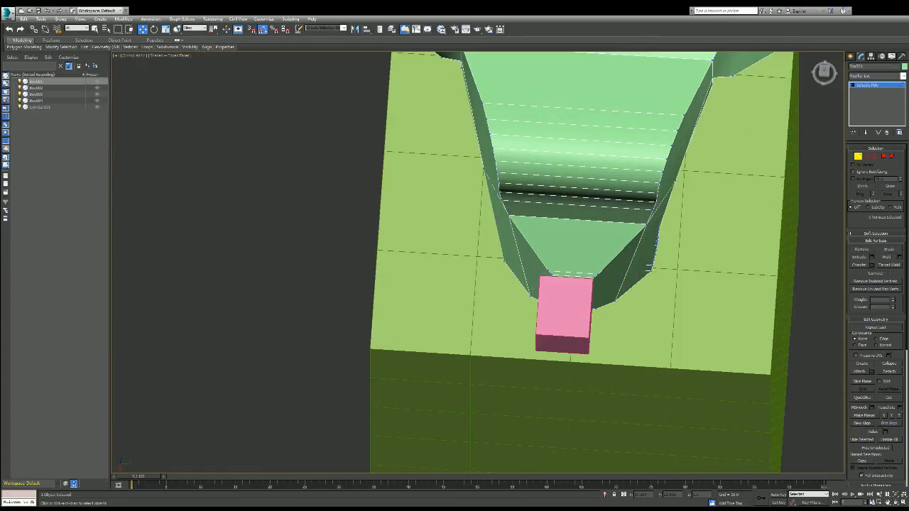
pyautogui.scroll(3, 658, 265)
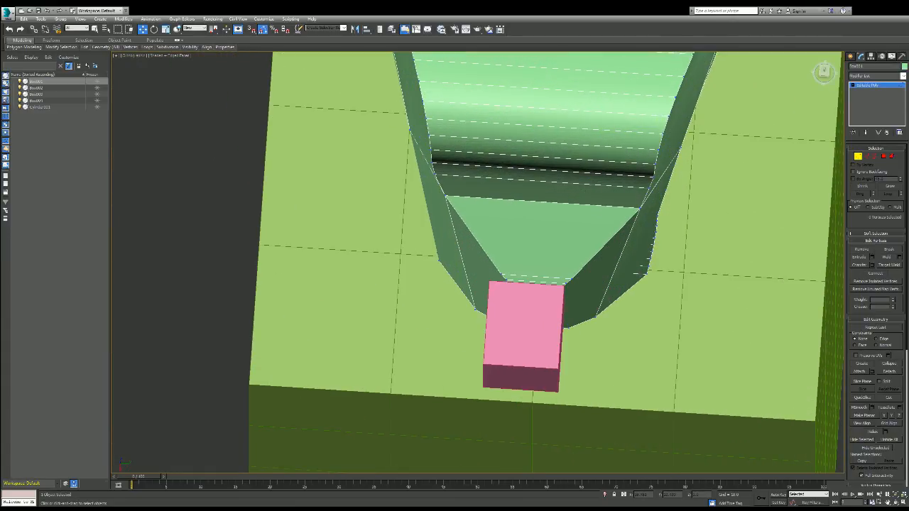
pyautogui.moveTo(659, 279); pyautogui.dragTo(663, 265)
pyautogui.keyDown('alt'); pyautogui.moveTo(648, 273); pyautogui.dragTo(490, 213, button='middle'); pyautogui.keyUp('alt')
pyautogui.scroll(-5, 477, 262)
pyautogui.scroll(-5, 717, 78)
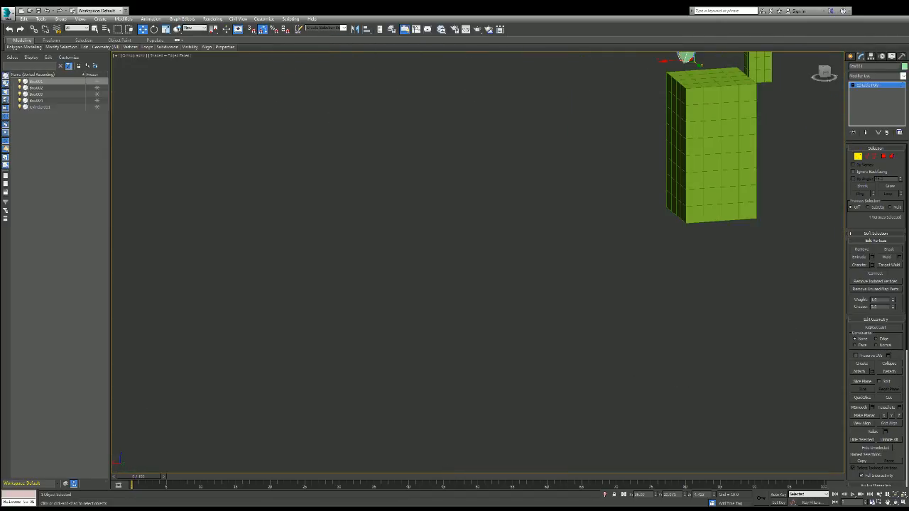
pyautogui.scroll(-4, 713, 71)
pyautogui.scroll(8, 713, 71)
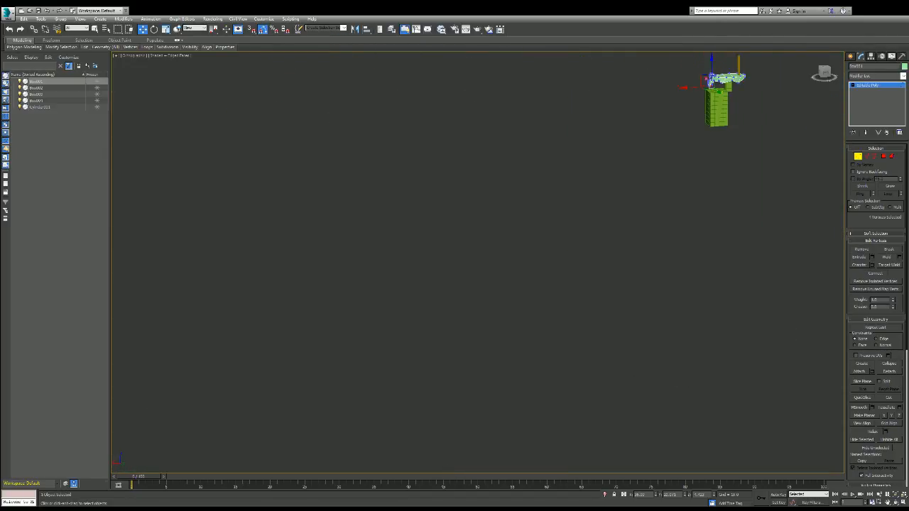
pyautogui.scroll(5, 814, 55)
pyautogui.scroll(-5, 814, 56)
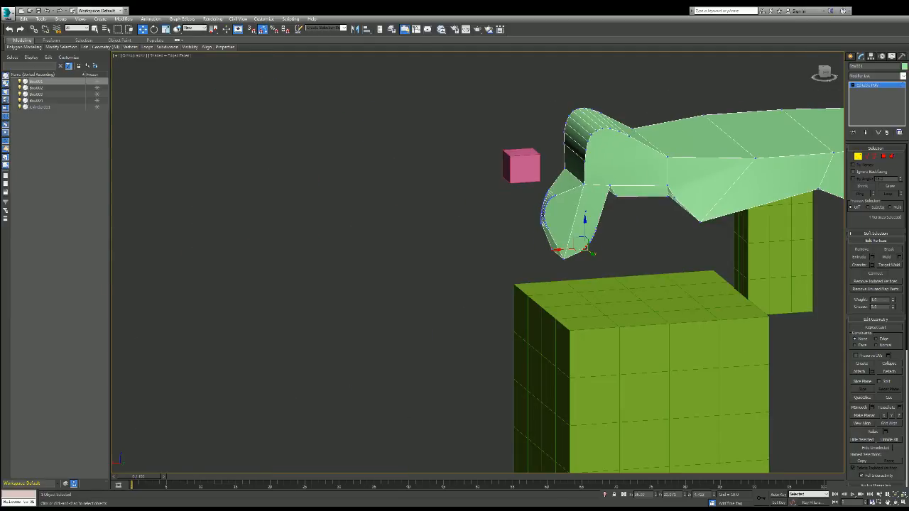
pyautogui.moveTo(822, 70); pyautogui.dragTo(850, 66)
pyautogui.scroll(3, 618, 216)
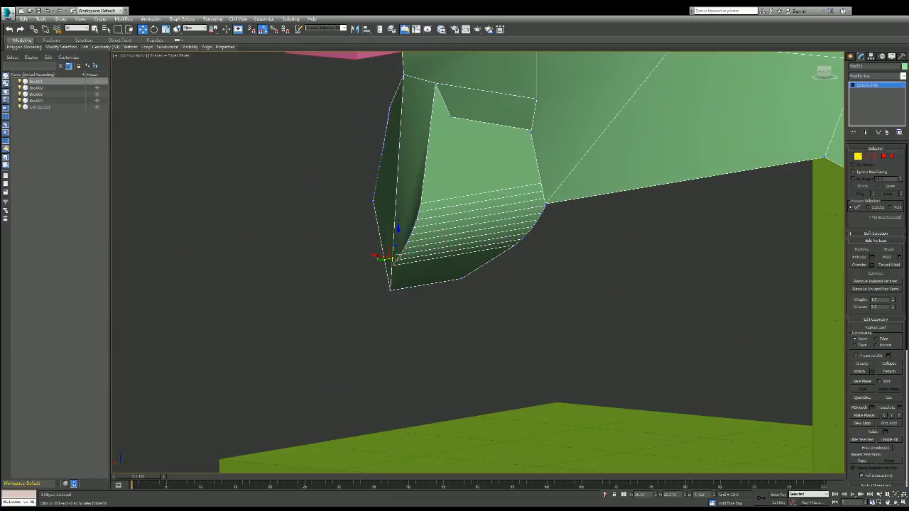
# - Delete the narrow polygons of the curved strip and the bottom polygon on the leg's back
pyautogui.hotkey('ctrl', 'd')
pyautogui.press('4')
pyautogui.click(386, 234)
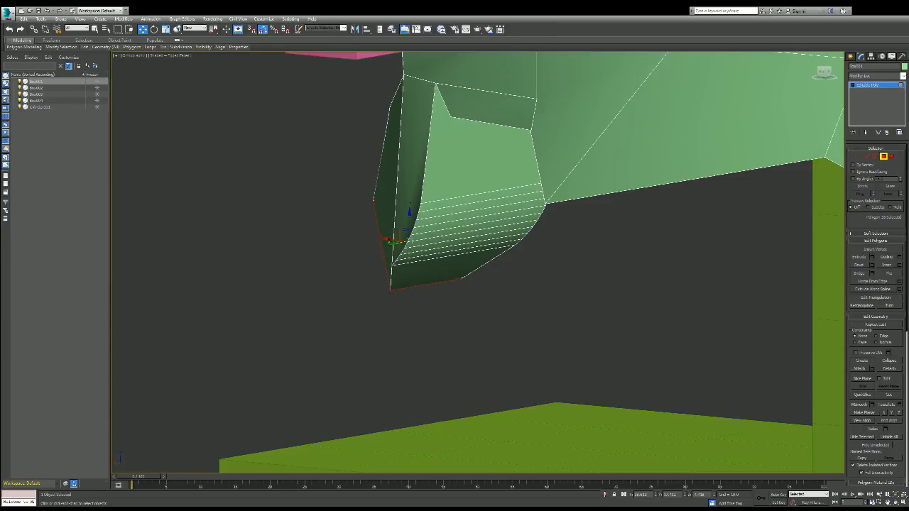
pyautogui.hotkey('ctrl', 'd')
pyautogui.click(479, 212)
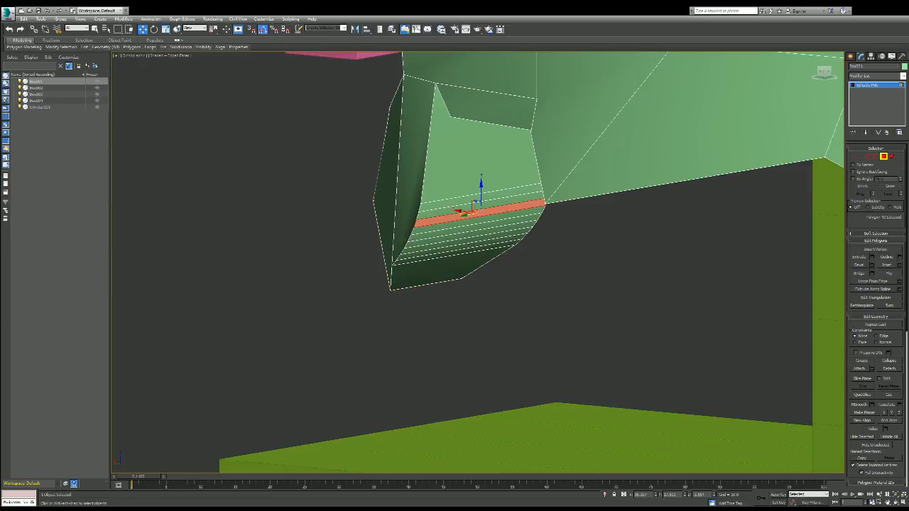
pyautogui.click(454, 253)
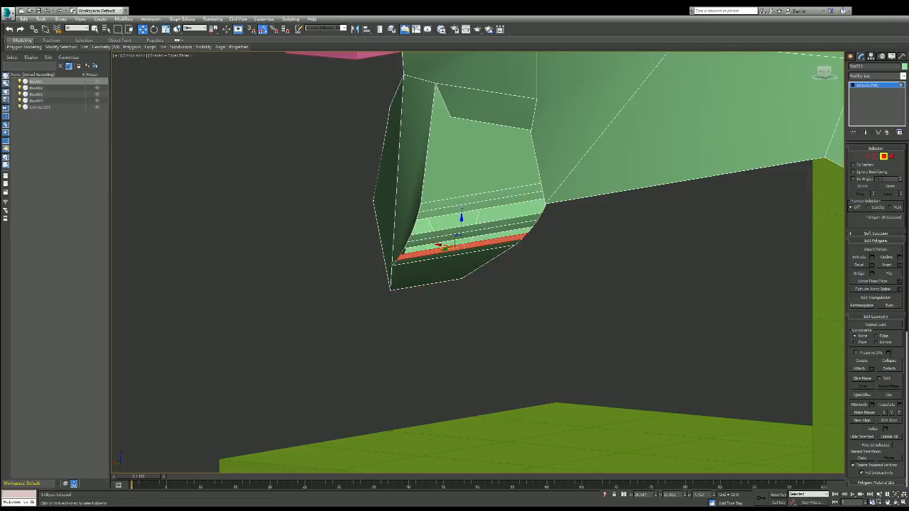
pyautogui.moveTo(446, 249); pyautogui.dragTo(446, 273)
pyautogui.hotkey('ctrl', 'd')
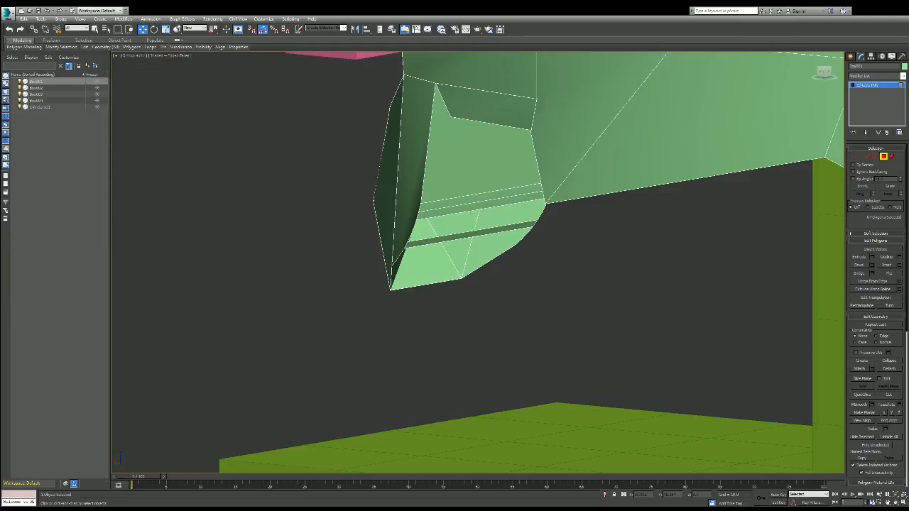
pyautogui.click(456, 205)
pyautogui.press('Delete')
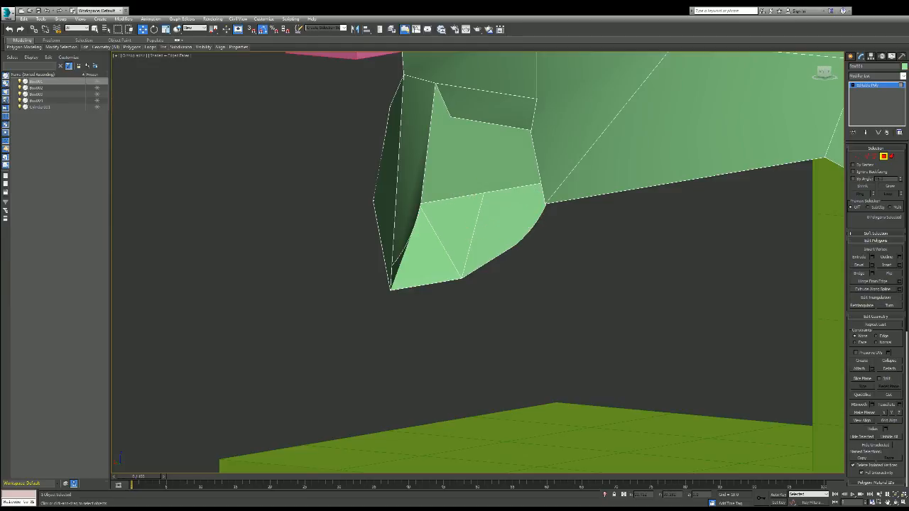
# - Delete the large side polygon of the leg and the narrow polygon along its inner edge
pyautogui.scroll(-1, 660, 320)
pyautogui.keyDown('alt'); pyautogui.moveTo(661, 320); pyautogui.dragTo(660, 319, button='middle'); pyautogui.keyUp('alt')
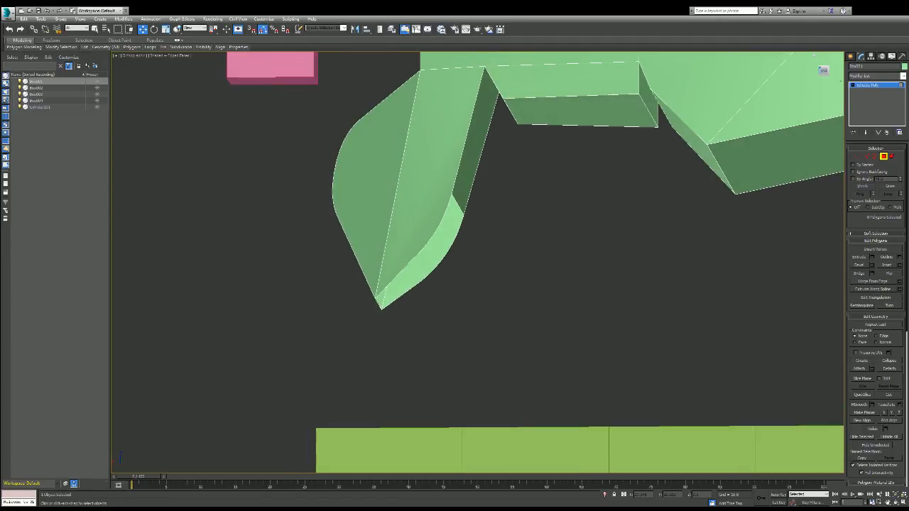
pyautogui.click(430, 178)
pyautogui.click(472, 153)
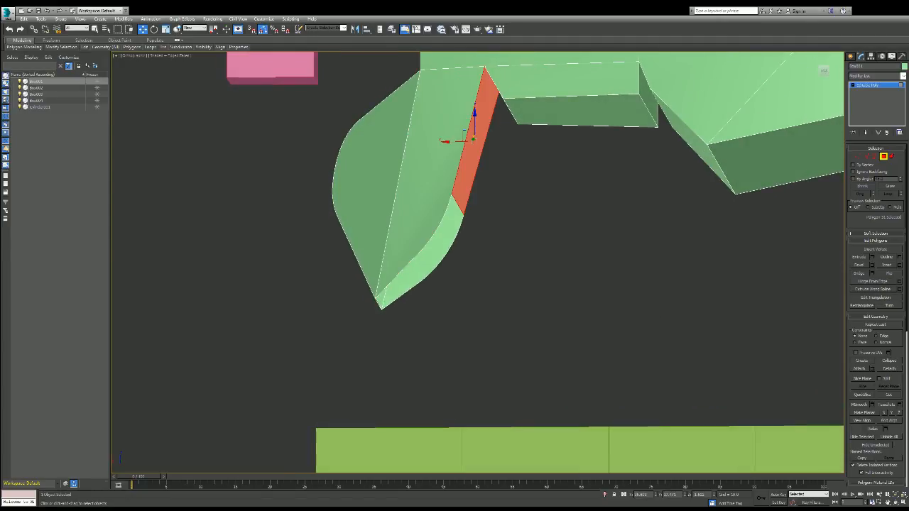
pyautogui.keyDown('ctrl'); pyautogui.click(431, 178); pyautogui.keyUp('ctrl')
pyautogui.press('Delete')
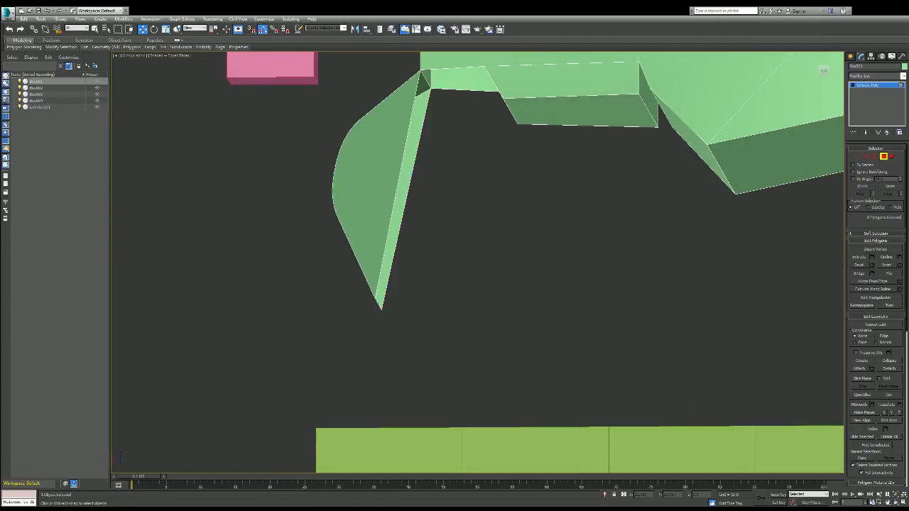
pyautogui.keyDown('alt'); pyautogui.moveTo(660, 322); pyautogui.dragTo(660, 319, button='middle'); pyautogui.keyUp('alt')
# - Try to bridge the leg's open long side edge to the opposite edge near the slab, and undo the result
pyautogui.press('2')
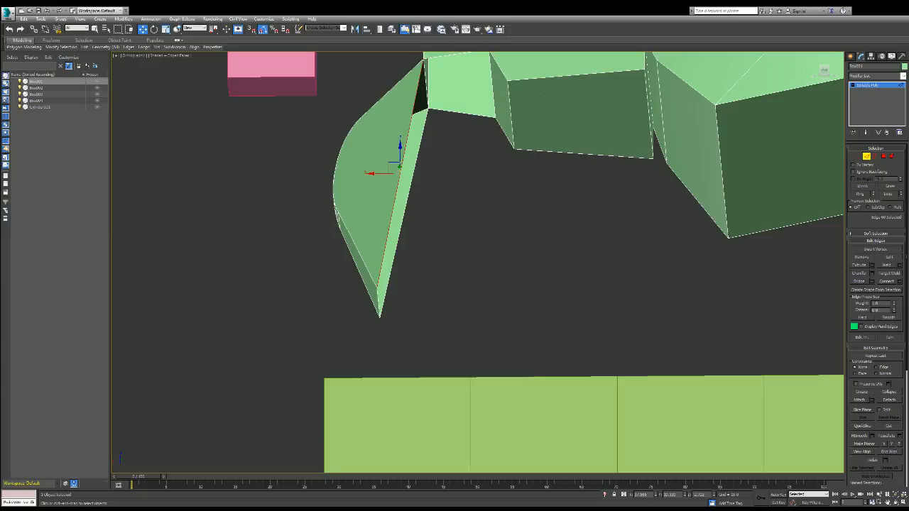
pyautogui.keyDown('alt'); pyautogui.moveTo(661, 322); pyautogui.dragTo(660, 320, button='middle'); pyautogui.keyUp('alt')
pyautogui.click(859, 281)
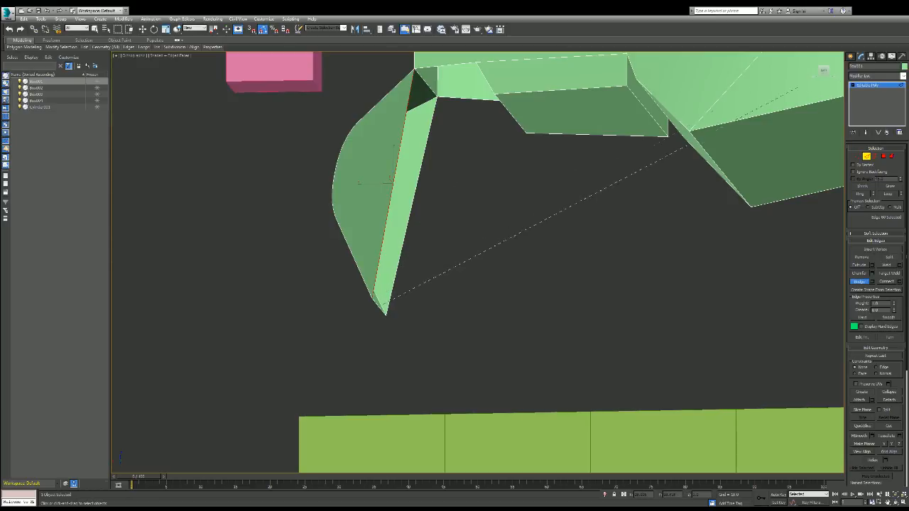
pyautogui.keyDown('alt'); pyautogui.moveTo(660, 321); pyautogui.dragTo(659, 319, button='middle'); pyautogui.keyUp('alt')
pyautogui.click(484, 99)
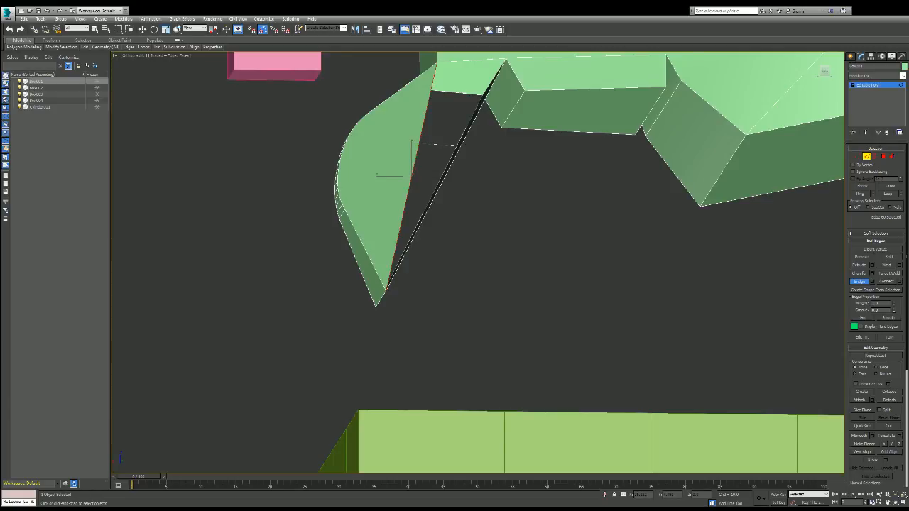
pyautogui.press('w')
pyautogui.keyDown('alt'); pyautogui.moveTo(661, 298); pyautogui.dragTo(662, 321, button='middle'); pyautogui.keyUp('alt')
pyautogui.hotkey('ctrl', 'z')
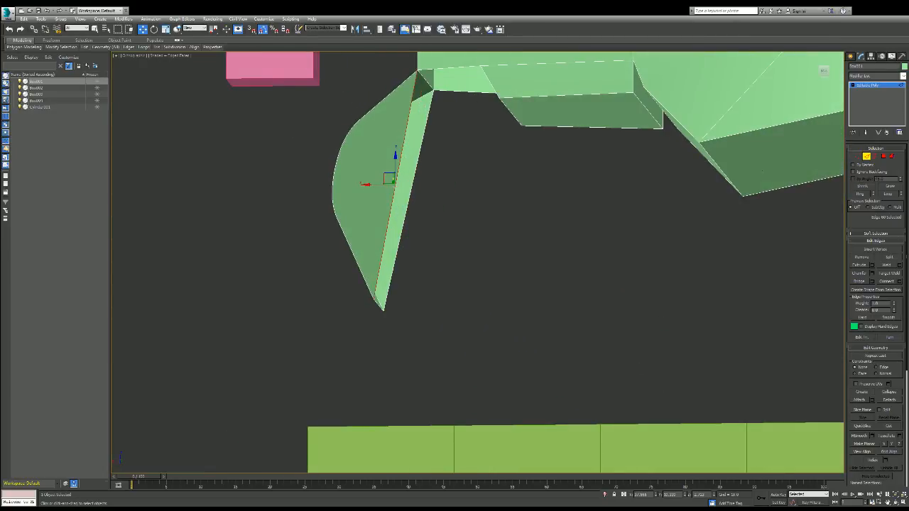
# - Try bridging from the far long edge of the leg's open side to close the gap
pyautogui.click(408, 200)
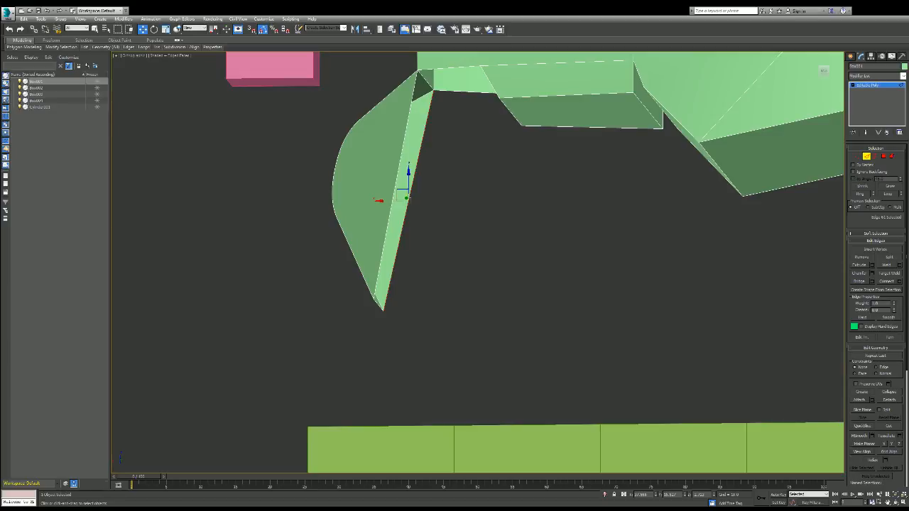
pyautogui.click(859, 281)
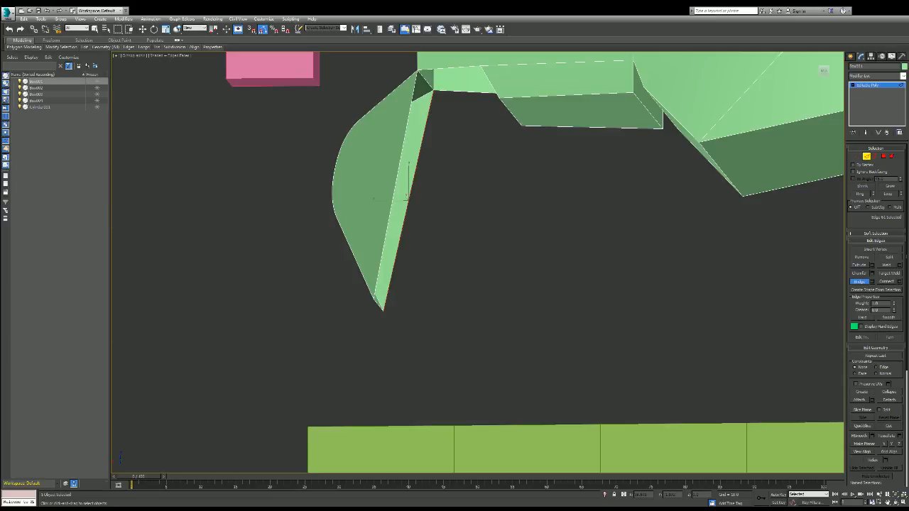
pyautogui.keyDown('alt'); pyautogui.moveTo(660, 320); pyautogui.dragTo(637, 325, button='middle'); pyautogui.keyUp('alt')
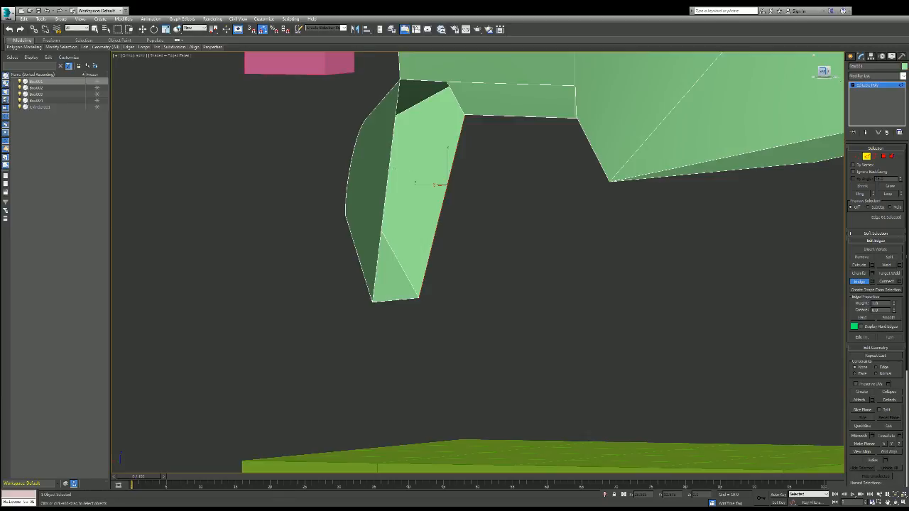
pyautogui.keyDown('alt'); pyautogui.moveTo(659, 319); pyautogui.dragTo(658, 319, button='middle'); pyautogui.keyUp('alt')
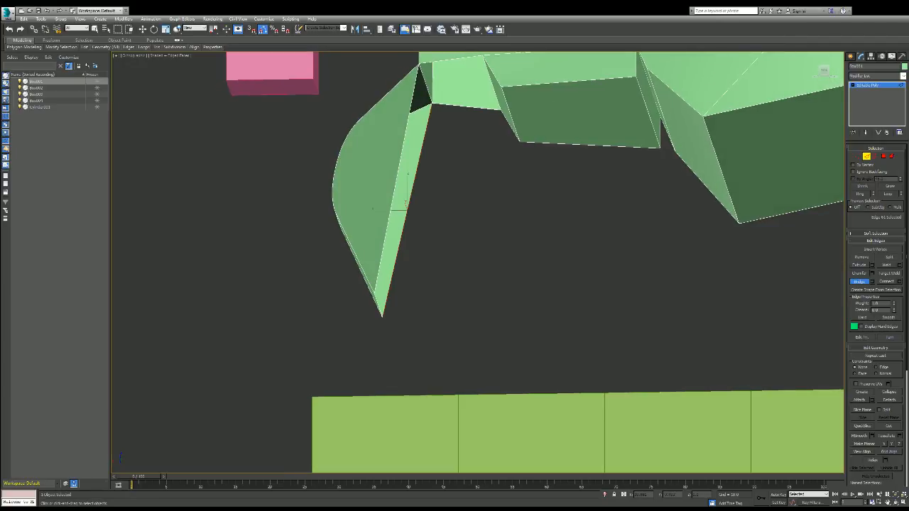
pyautogui.click(395, 178)
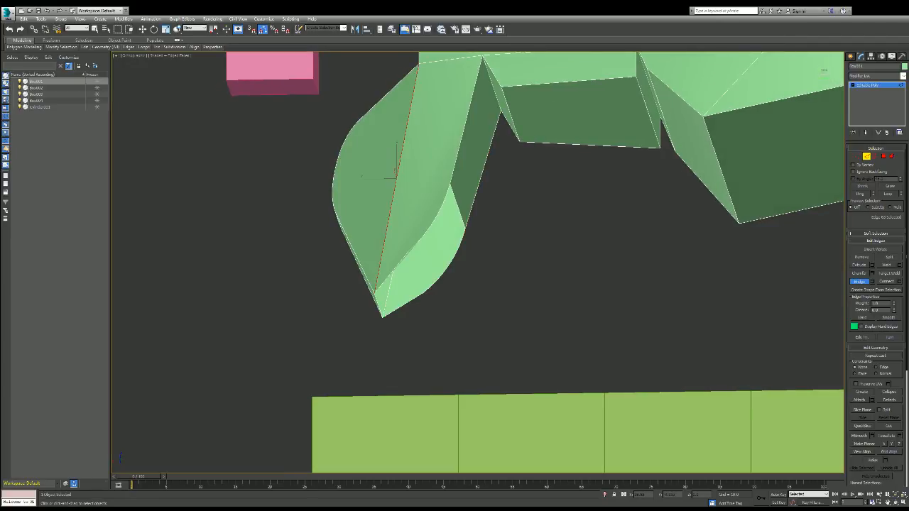
# - Undo the narrowing of the leg and the rounding of its back and of the slab end's top
pyautogui.scroll(-7, 807, 130)
pyautogui.scroll(3, 807, 60)
pyautogui.keyDown('alt'); pyautogui.moveTo(751, 294); pyautogui.dragTo(778, 315, button='middle'); pyautogui.keyUp('alt')
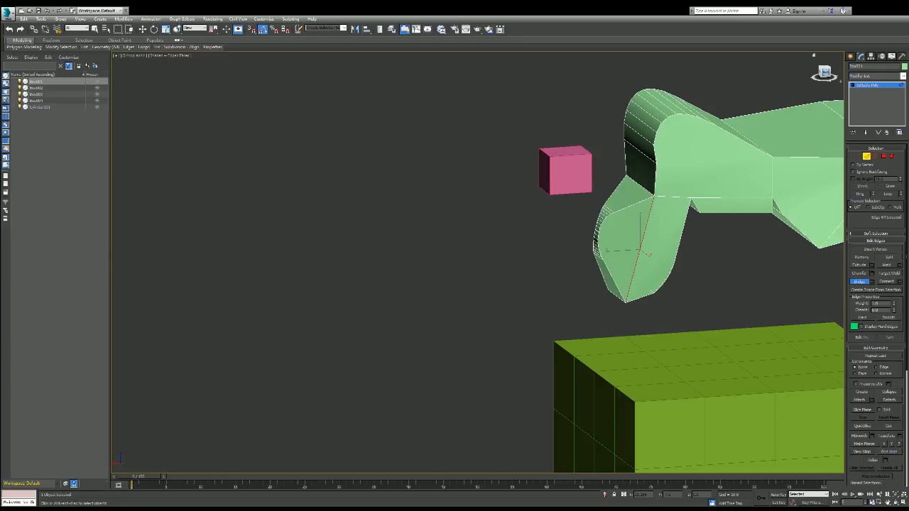
pyautogui.hotkey('ctrl', 'z')
pyautogui.hotkey('ctrl', 'z')
pyautogui.hotkey('ctrl', 'z')
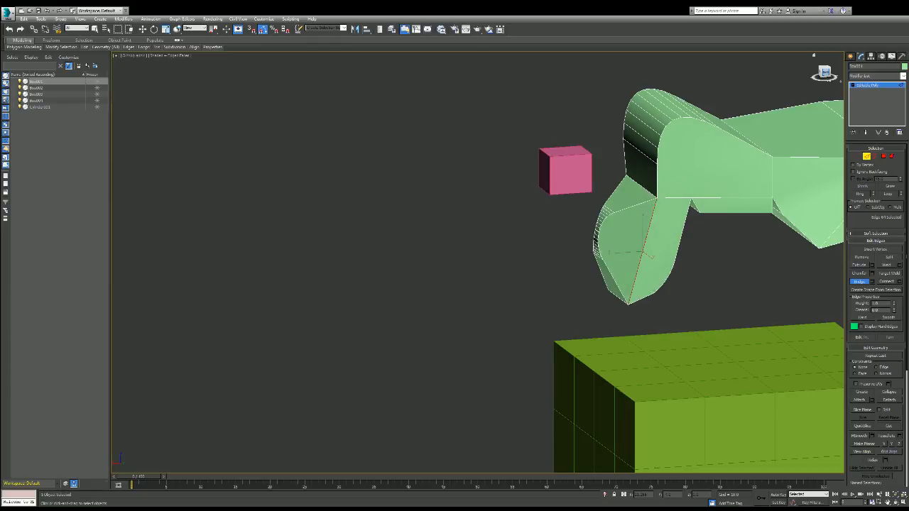
pyautogui.hotkey('ctrl', 'z')
pyautogui.hotkey('ctrl', 'z')
pyautogui.hotkey('ctrl', 'z')
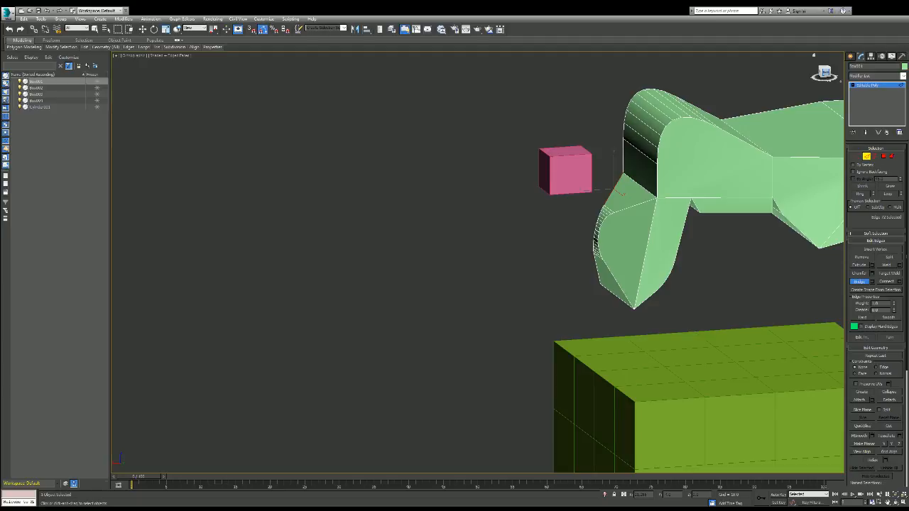
pyautogui.hotkey('ctrl', 'z')
pyautogui.hotkey('ctrl', 'z')
pyautogui.hotkey('ctrl', 'z')
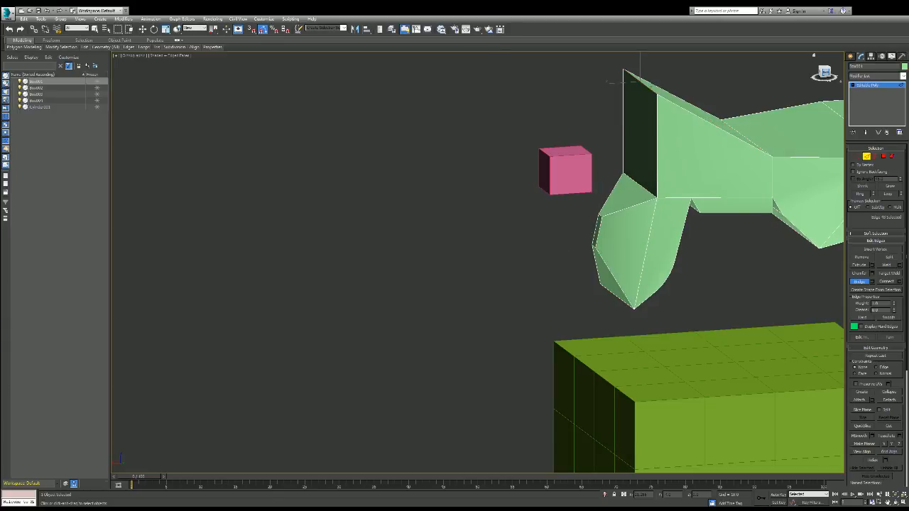
# - Undo the raised slab end and the reshaping of the leg's back, down to the plain extruded block
pyautogui.hotkey('ctrl', 'z')
pyautogui.hotkey('ctrl', 'z')
pyautogui.hotkey('ctrl', 'z')
pyautogui.hotkey('ctrl', 'z')
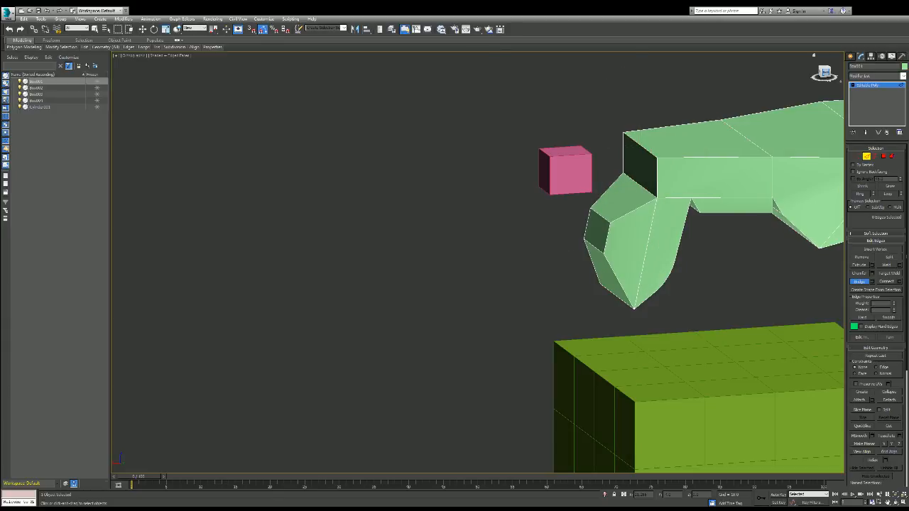
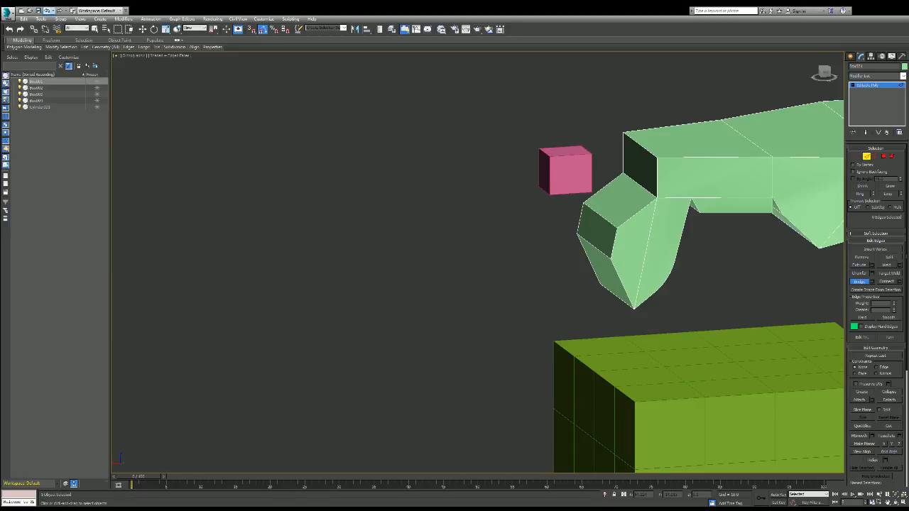
pyautogui.click(47, 11)
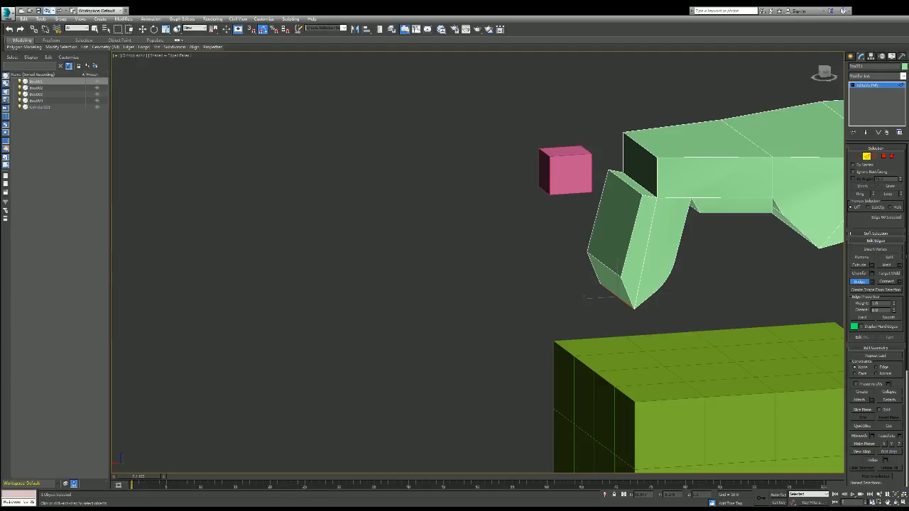
pyautogui.click(47, 11)
pyautogui.click(46, 10)
# - Examine the slab and the restored leg from several sides, checking the edges where the leg meets the underside
pyautogui.keyDown('alt'); pyautogui.moveTo(748, 294); pyautogui.dragTo(748, 294, button='middle'); pyautogui.keyUp('alt')
pyautogui.scroll(-5, 771, 142)
pyautogui.scroll(5, 771, 142)
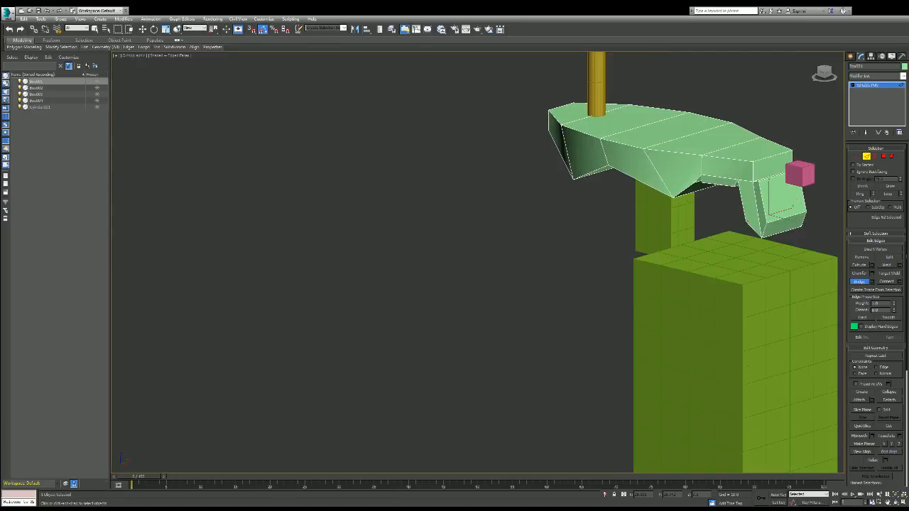
pyautogui.keyDown('alt'); pyautogui.moveTo(685, 309); pyautogui.dragTo(684, 308, button='middle'); pyautogui.keyUp('alt')
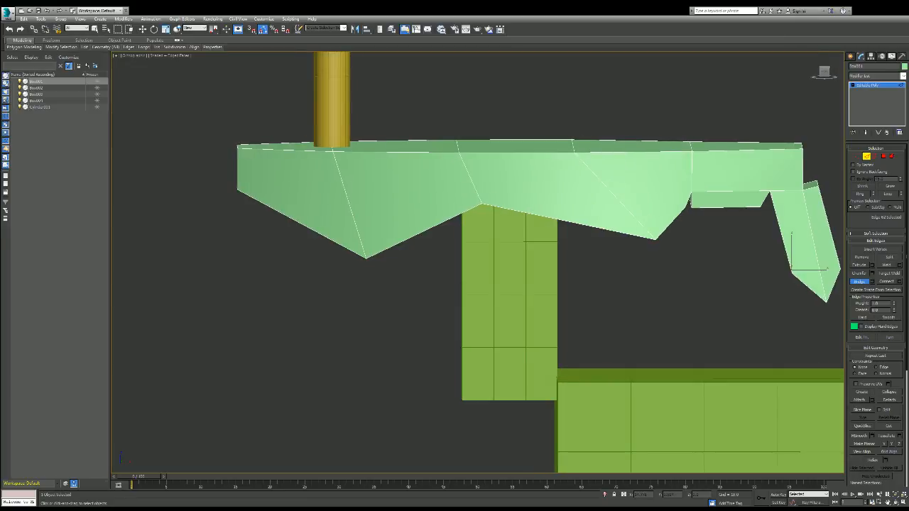
pyautogui.keyDown('alt'); pyautogui.moveTo(684, 309); pyautogui.dragTo(685, 309, button='middle'); pyautogui.keyUp('alt')
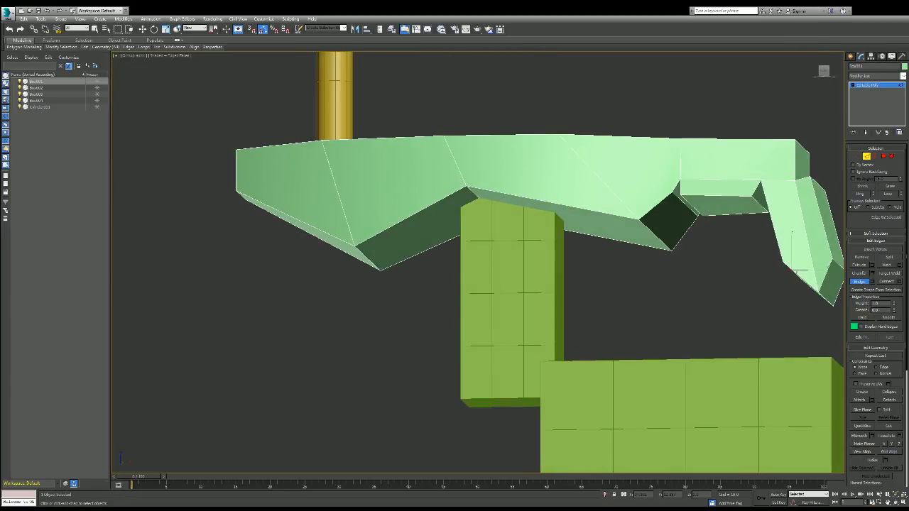
pyautogui.press('w')
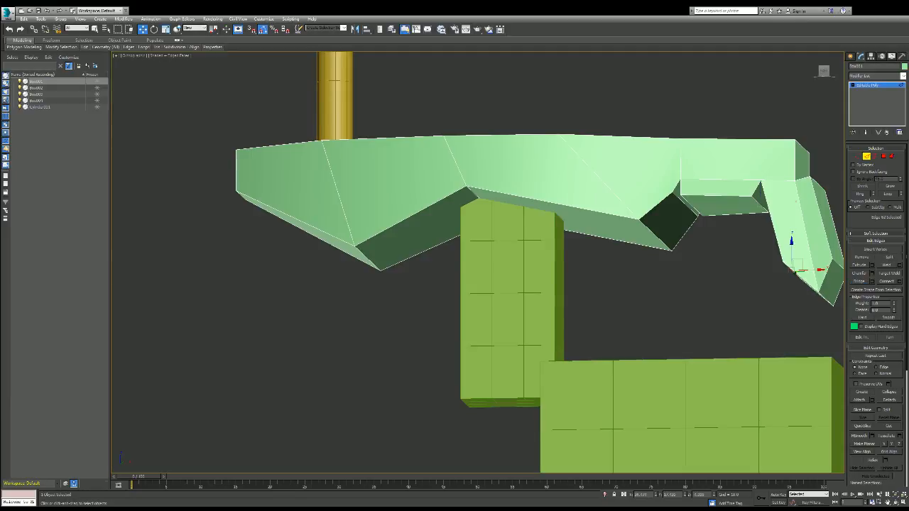
pyautogui.click(761, 204)
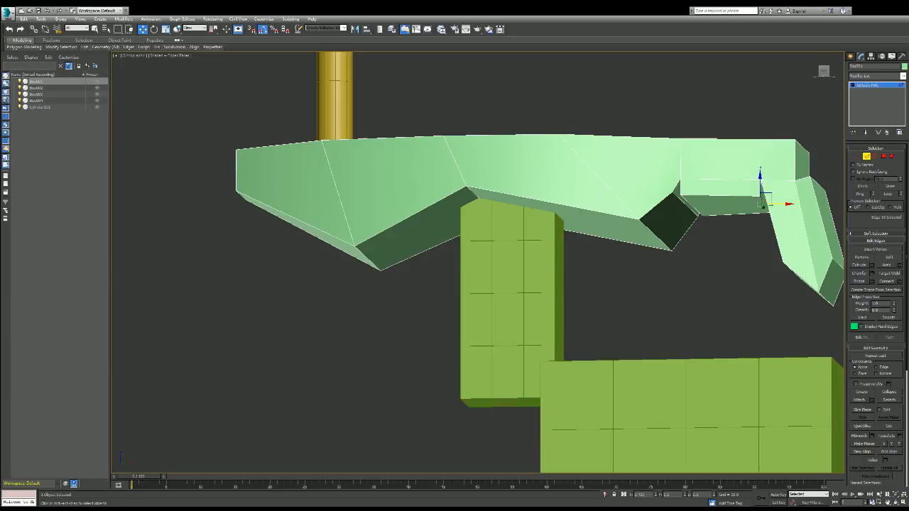
pyautogui.click(770, 199)
pyautogui.moveTo(824, 70)
pyautogui.mouseDown()
pyautogui.moveTo(825, 79)
pyautogui.moveTo(816, 67)
pyautogui.moveTo(810, 80)
pyautogui.mouseUp()
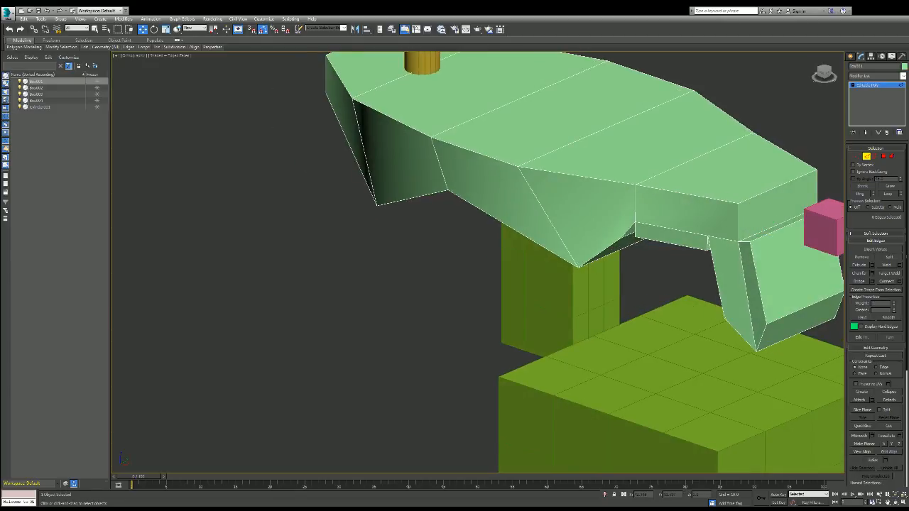
# - Shift the large polygon on the leg's back slightly sideways and scale it down
pyautogui.press('4')
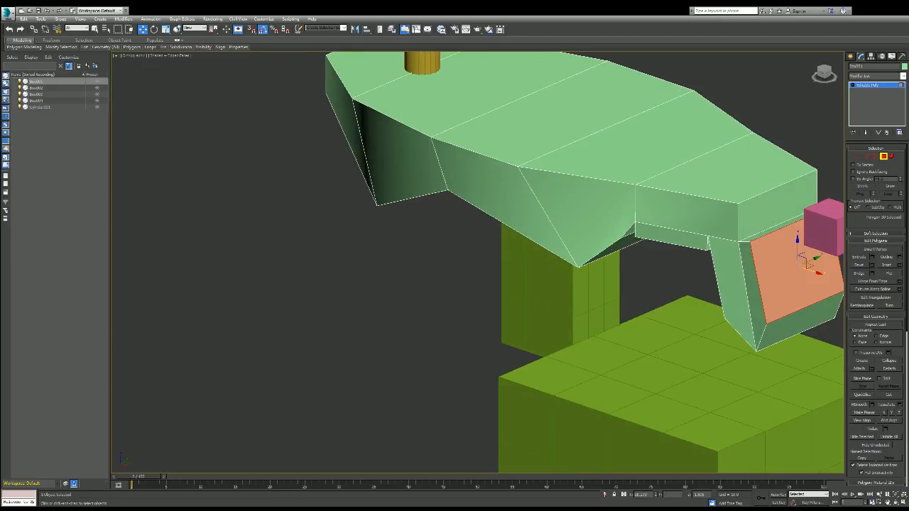
pyautogui.moveTo(807, 265); pyautogui.dragTo(817, 266)
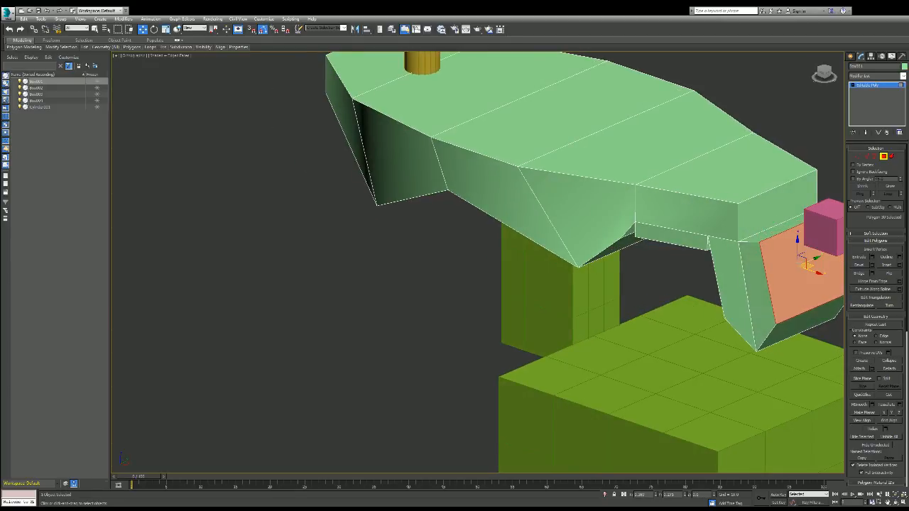
pyautogui.moveTo(822, 71); pyautogui.dragTo(813, 56)
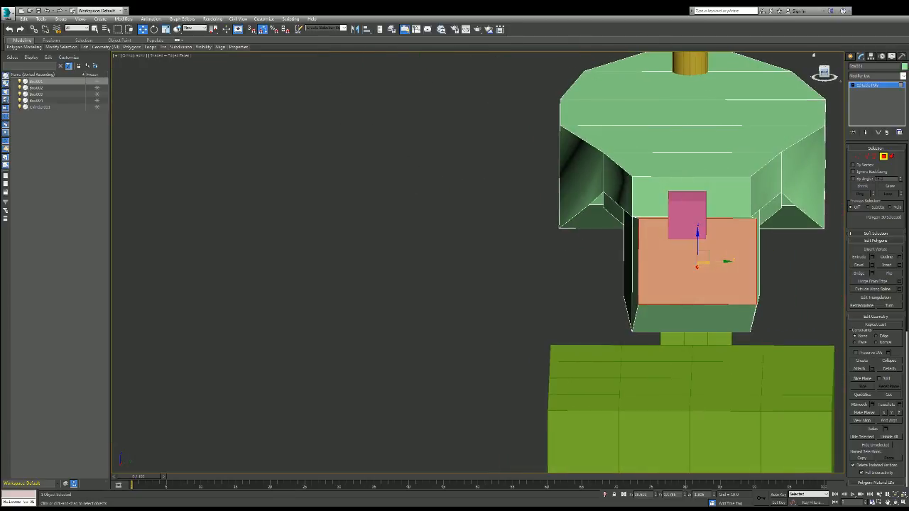
pyautogui.press('e')
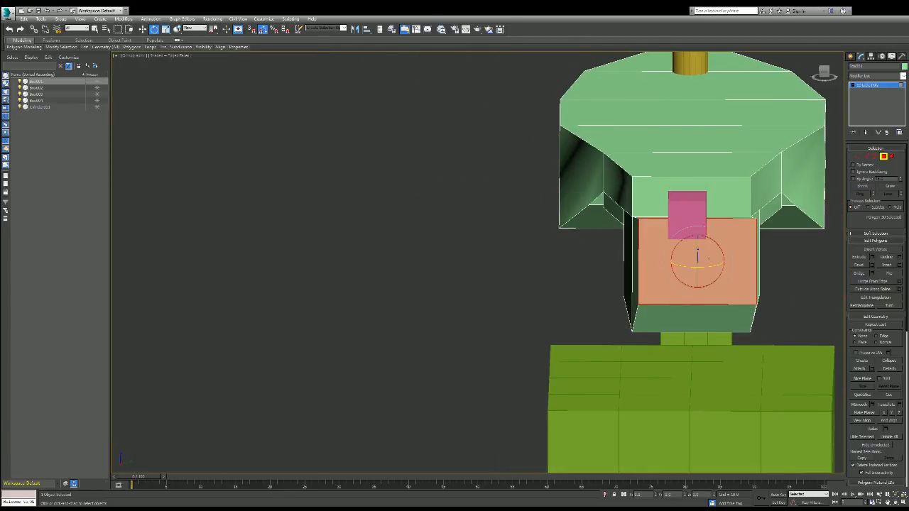
pyautogui.press('r')
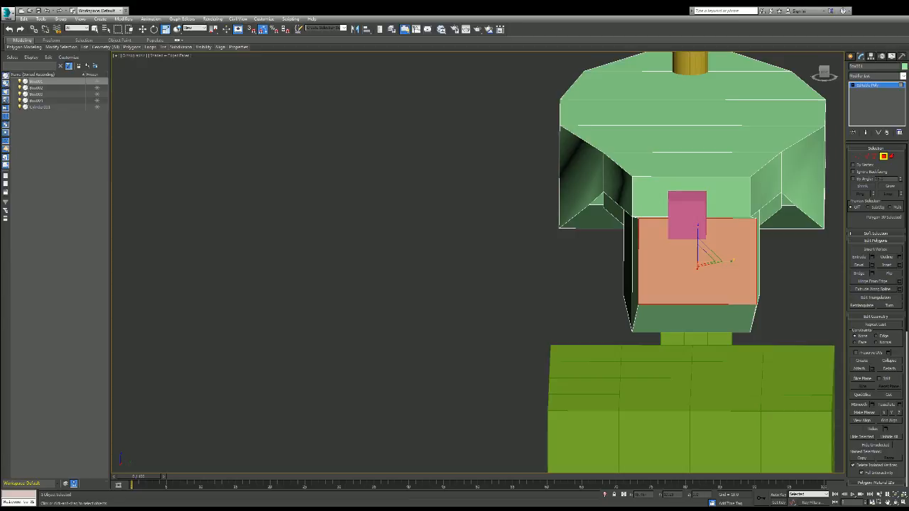
pyautogui.moveTo(718, 263); pyautogui.dragTo(697, 264)
pyautogui.keyDown('alt'); pyautogui.moveTo(685, 309); pyautogui.dragTo(604, 312, button='middle'); pyautogui.keyUp('alt')
pyautogui.scroll(-7, 772, 184)
pyautogui.scroll(7, 834, 177)
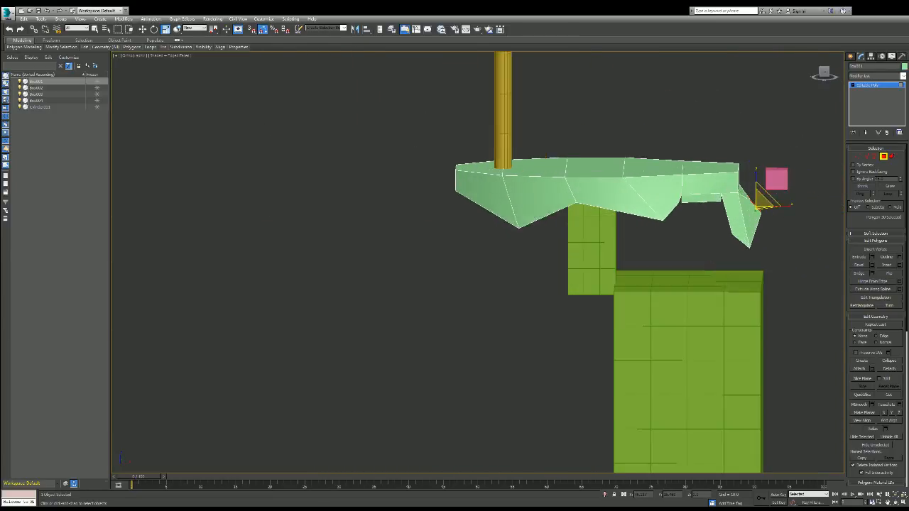
# - Rotate the scaled polygon on the leg's back to a steeper, more upright angle and deselect it
pyautogui.press('w')
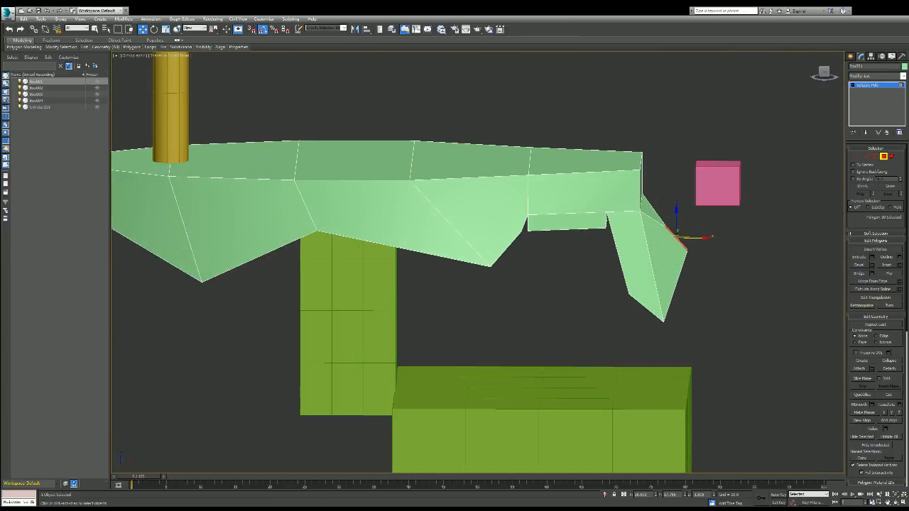
pyautogui.press('e')
pyautogui.moveTo(695, 219); pyautogui.dragTo(702, 231)
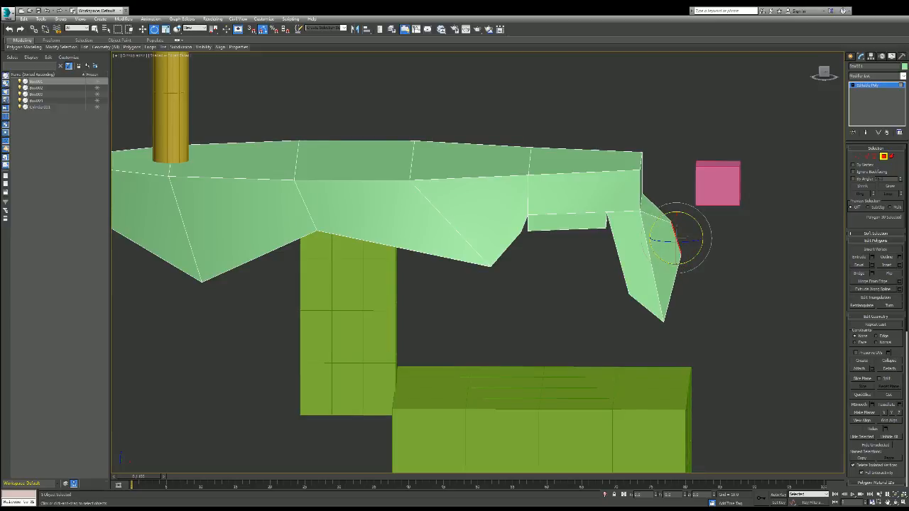
pyautogui.click(787, 126)
pyautogui.scroll(-5, 786, 125)
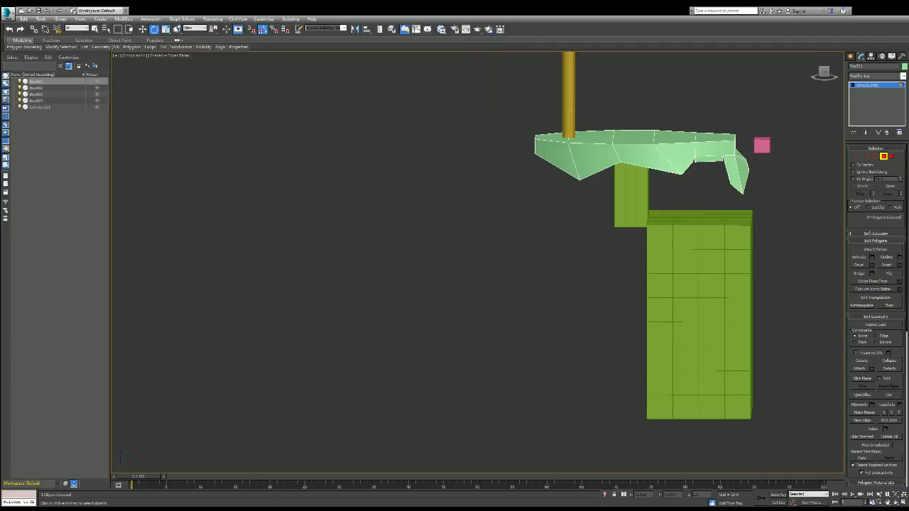
pyautogui.keyDown('alt'); pyautogui.moveTo(642, 214); pyautogui.dragTo(655, 223, button='middle'); pyautogui.keyUp('alt')
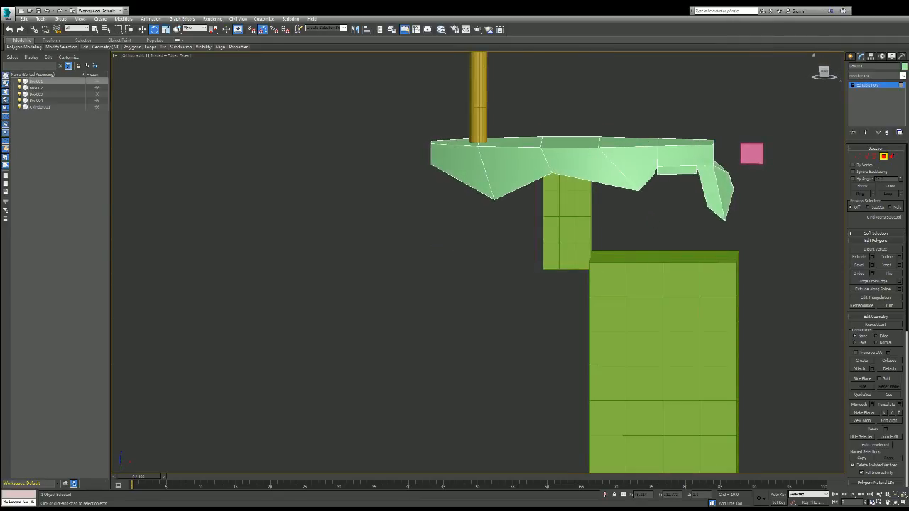
# - Select the large olive box below the slab and scale it down in depth and width into a slimmer column
pyautogui.click(851, 56)
pyautogui.click(664, 341)
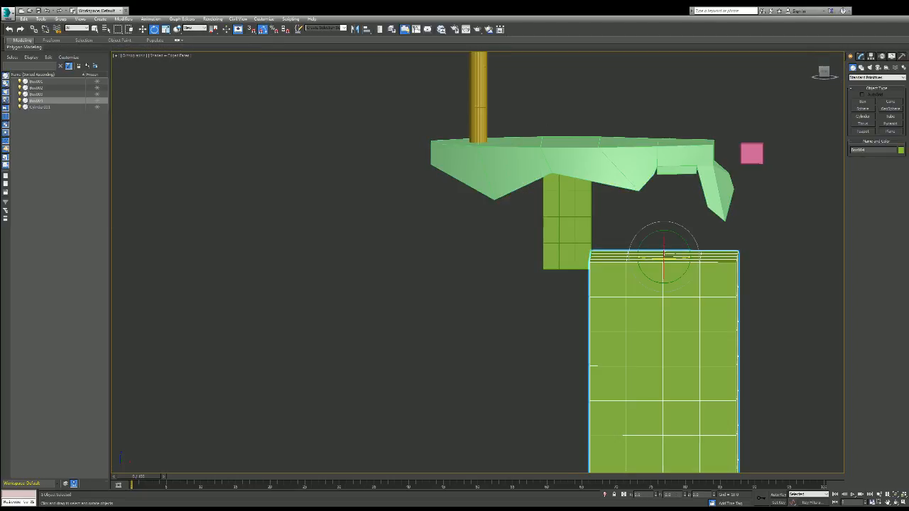
pyautogui.hotkey('ctrl', 'd')
pyautogui.keyDown('alt'); pyautogui.moveTo(664, 395); pyautogui.dragTo(664, 370, button='middle'); pyautogui.keyUp('alt')
pyautogui.click(664, 369)
pyautogui.press('r')
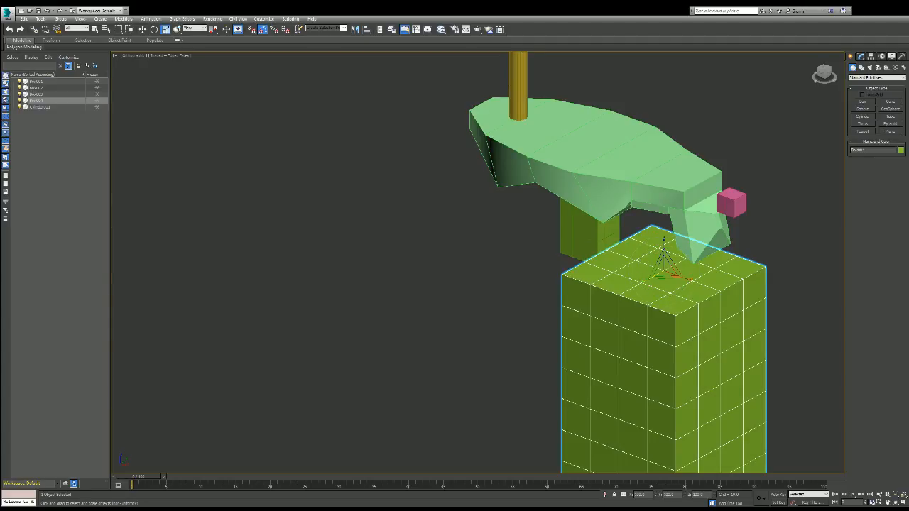
pyautogui.moveTo(664, 268); pyautogui.dragTo(649, 285)
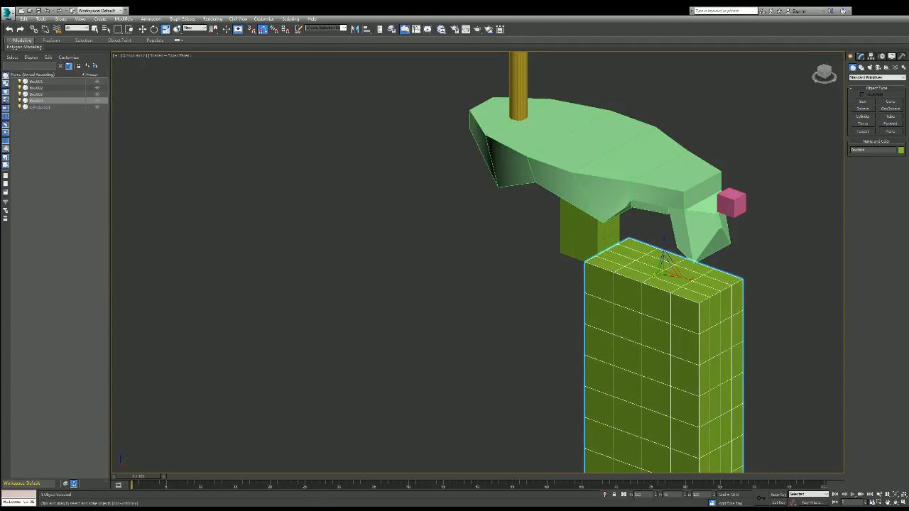
pyautogui.moveTo(664, 394)
pyautogui.keyDown('alt'); pyautogui.mouseDown(button='middle')
pyautogui.moveTo(639, 397)
pyautogui.moveTo(674, 395)
pyautogui.mouseUp(button='middle'); pyautogui.keyUp('alt')
pyautogui.moveTo(673, 266)
pyautogui.mouseDown()
pyautogui.moveTo(670, 256)
pyautogui.moveTo(676, 264)
pyautogui.mouseUp()
pyautogui.moveTo(671, 266)
pyautogui.keyDown('alt'); pyautogui.mouseDown(button='middle')
pyautogui.moveTo(597, 267)
pyautogui.moveTo(603, 220)
pyautogui.moveTo(598, 270)
pyautogui.moveTo(602, 257)
pyautogui.mouseUp(button='middle'); pyautogui.keyUp('alt')
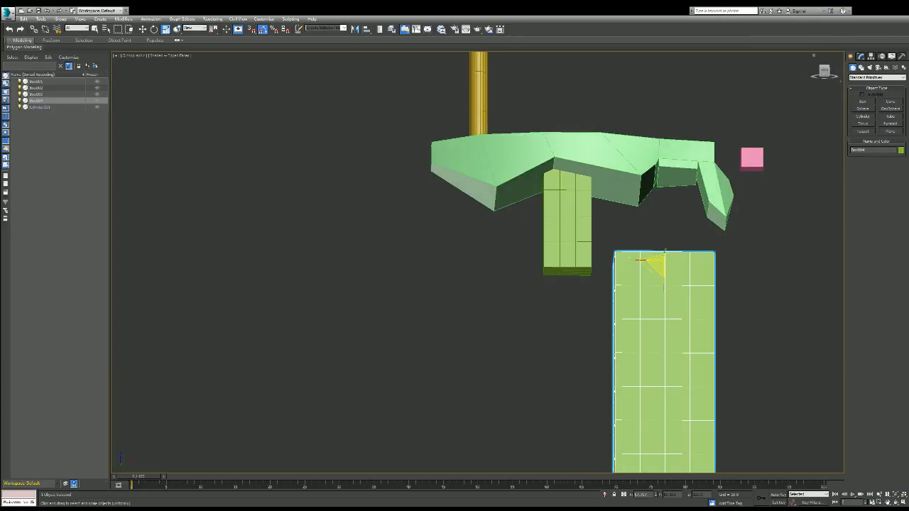
# - Move the slimmed olive box up and slightly sideways so its upper end meets the slab beside the tapered leg
pyautogui.click(860, 56)
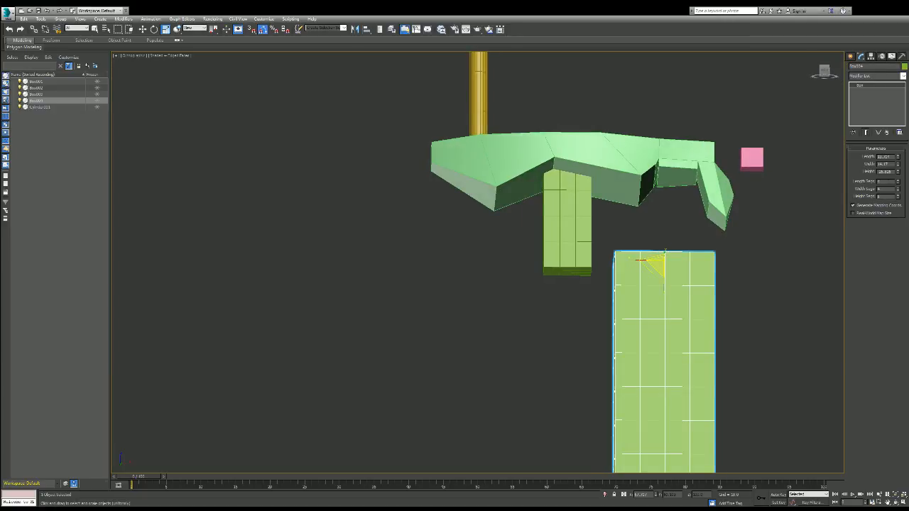
pyautogui.press('w')
pyautogui.moveTo(669, 257); pyautogui.dragTo(684, 186)
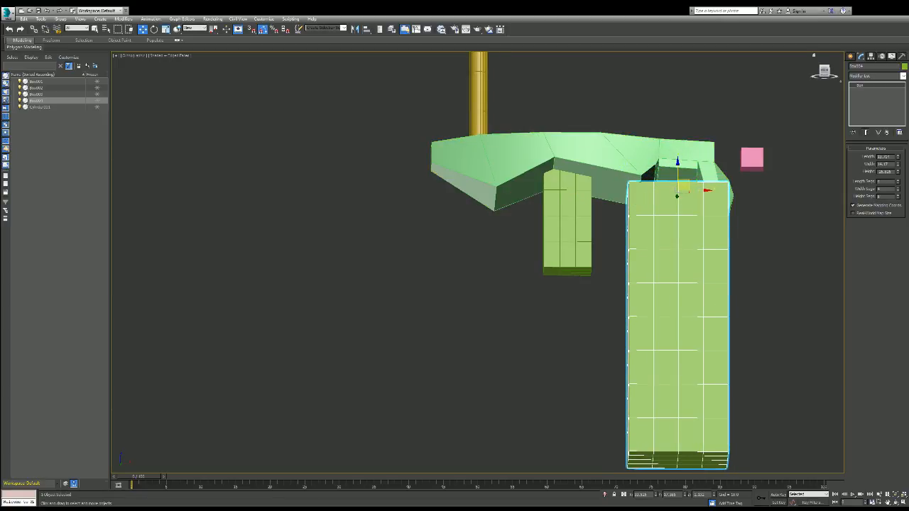
# - Convert the large olive box under the slab's leg end to an Editable Poly
pyautogui.moveTo(824, 70); pyautogui.dragTo(828, 29)
pyautogui.moveTo(663, 395)
pyautogui.keyDown('alt'); pyautogui.mouseDown(button='middle')
pyautogui.moveTo(675, 376)
pyautogui.moveTo(682, 387)
pyautogui.moveTo(664, 395)
pyautogui.mouseUp(button='middle'); pyautogui.keyUp('alt')
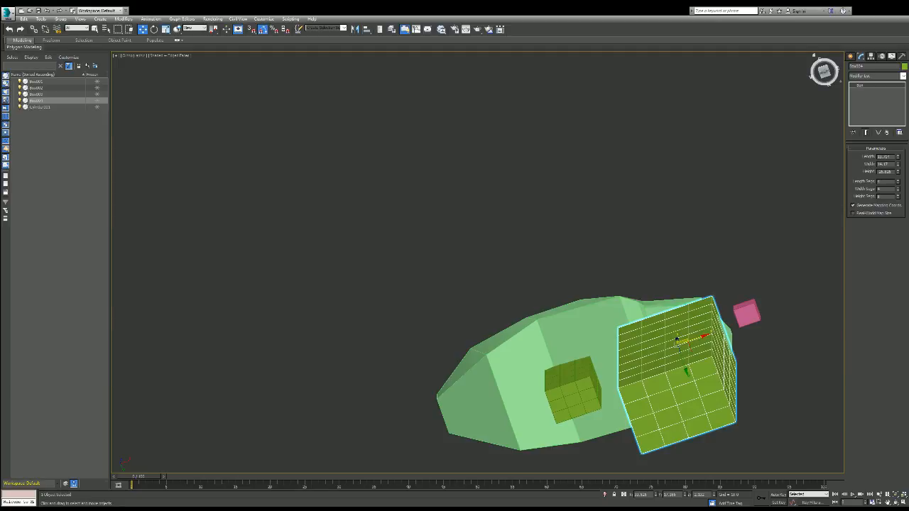
pyautogui.keyDown('alt'); pyautogui.moveTo(677, 375); pyautogui.dragTo(650, 447, button='middle'); pyautogui.keyUp('alt')
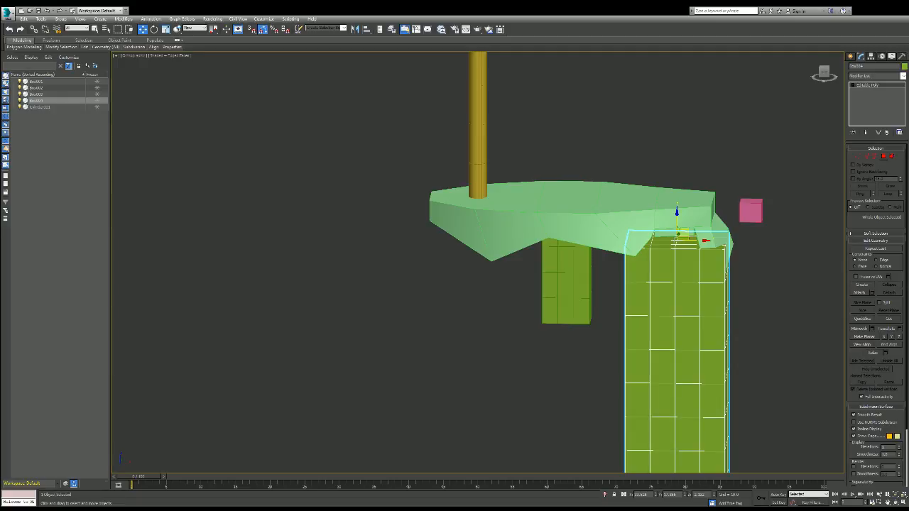
pyautogui.keyDown('alt'); pyautogui.moveTo(677, 375); pyautogui.dragTo(677, 274, button='middle'); pyautogui.keyUp('alt')
pyautogui.moveTo(677, 353)
pyautogui.keyDown('alt'); pyautogui.mouseDown(button='middle')
pyautogui.moveTo(685, 345)
pyautogui.moveTo(677, 340)
pyautogui.mouseUp(button='middle'); pyautogui.keyUp('alt')
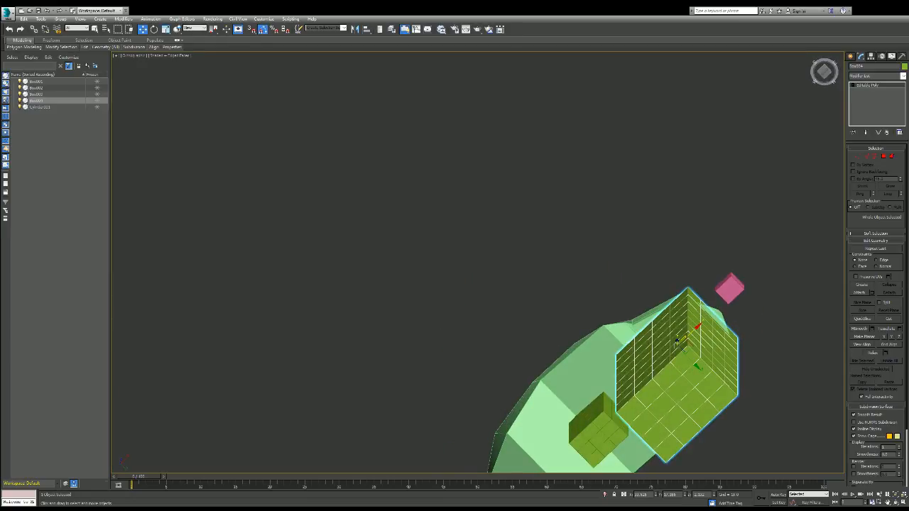
pyautogui.hotkey('ctrl', 'd')
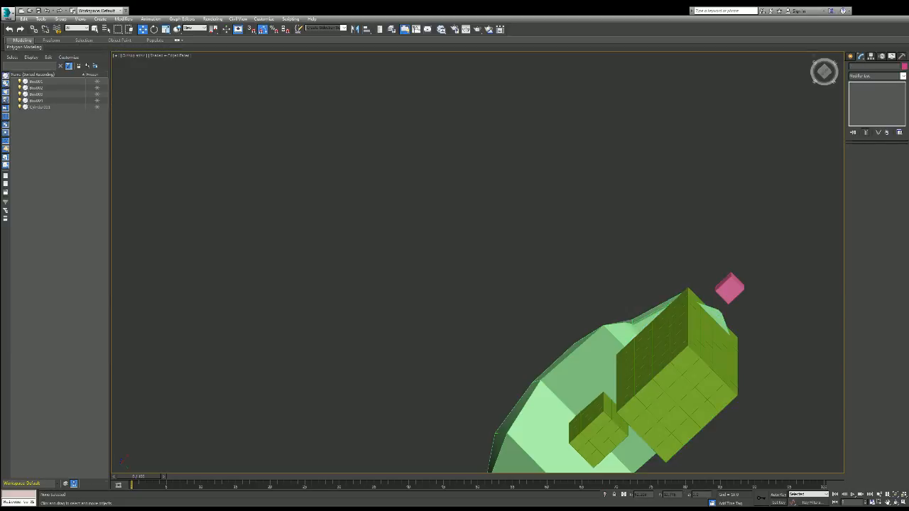
pyautogui.click(676, 342)
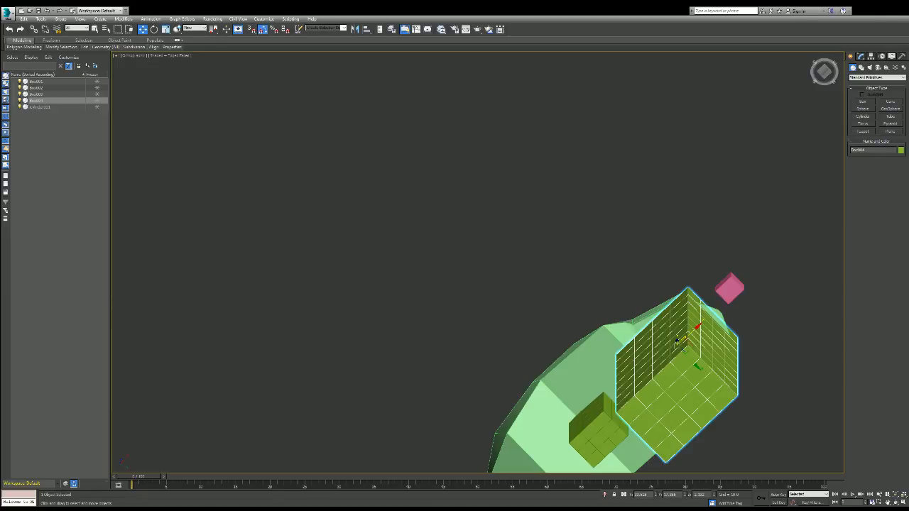
pyautogui.hotkey('ctrl', 'x')
pyautogui.hotkey('ctrl', 'x')
pyautogui.hotkey('ctrl', 'z')
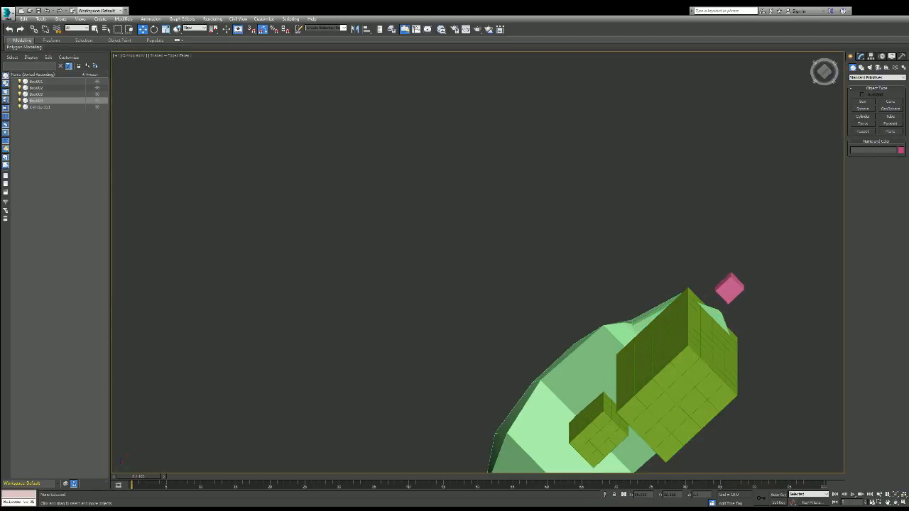
# - Undo the large box's Editable Poly conversion and set its segments to 2 in length, 2 in width and 3 in height
pyautogui.click(677, 342)
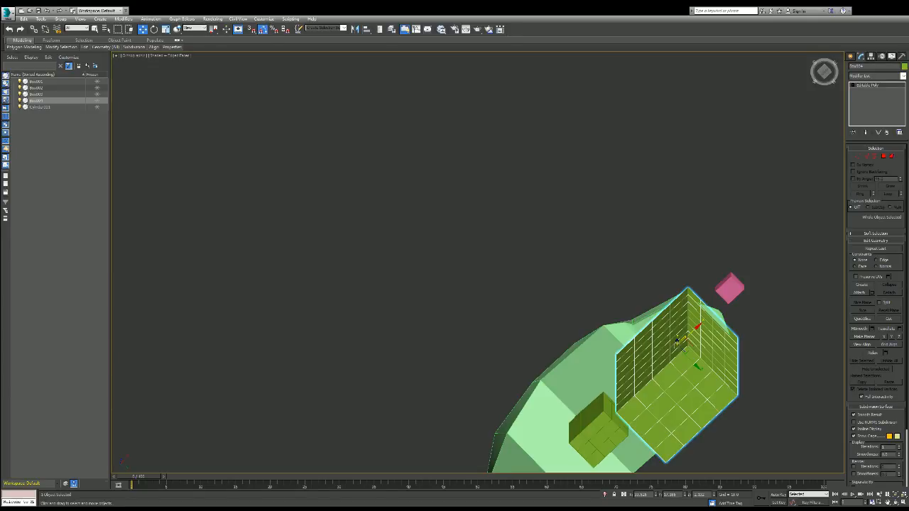
pyautogui.hotkey('ctrl', 'z')
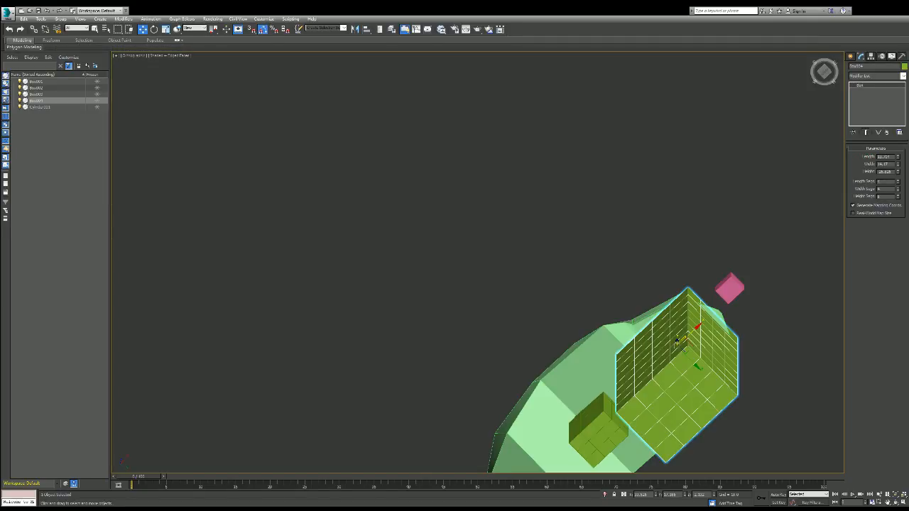
pyautogui.keyDown('alt'); pyautogui.moveTo(677, 341); pyautogui.dragTo(680, 284, button='middle'); pyautogui.keyUp('alt')
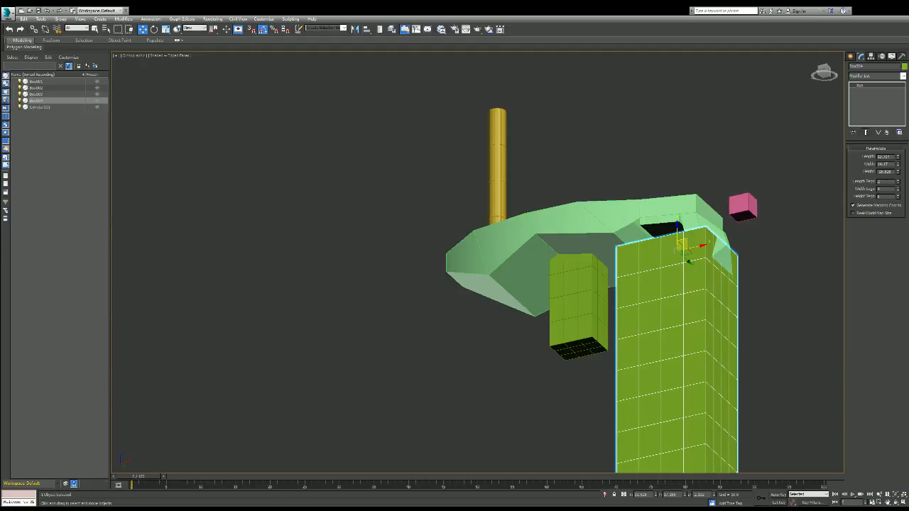
pyautogui.press('Tab')
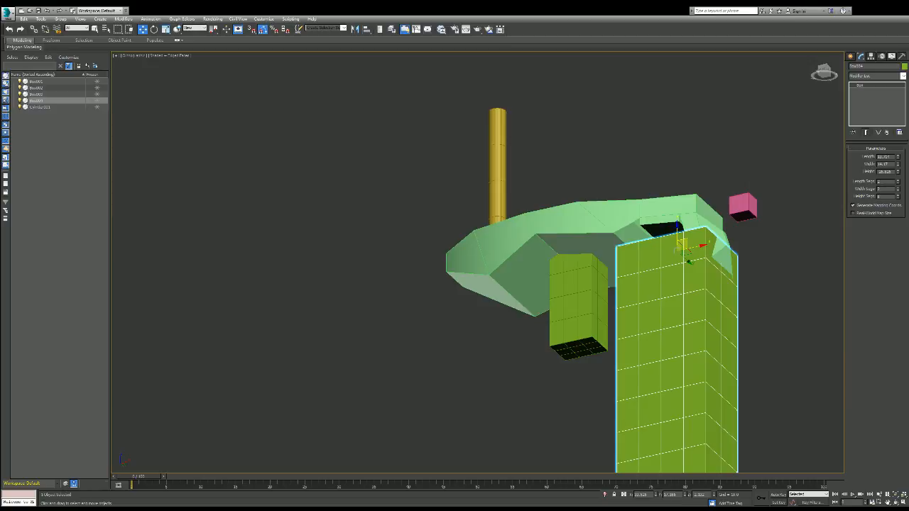
pyautogui.press('Return')
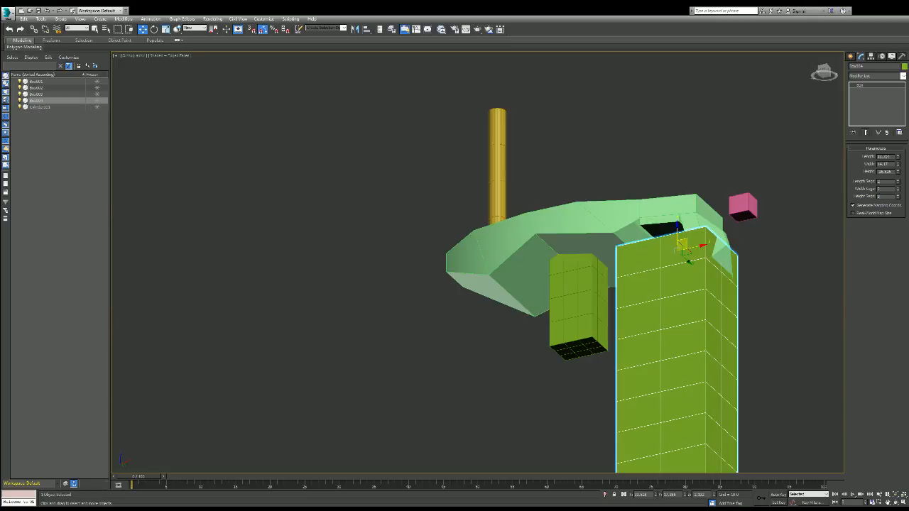
pyautogui.press('Return')
# - Convert the large box under the green body to an Editable Poly
pyautogui.keyDown('alt'); pyautogui.moveTo(682, 377); pyautogui.dragTo(677, 375, button='middle'); pyautogui.keyUp('alt')
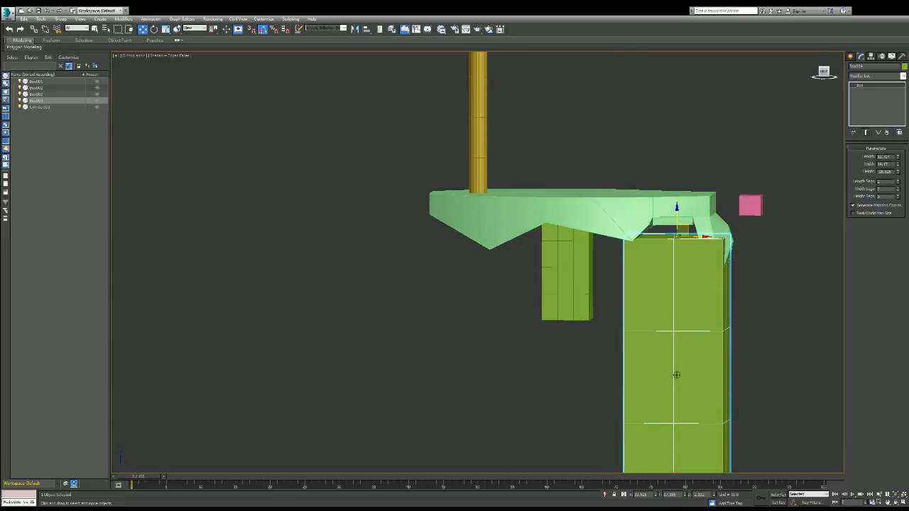
pyautogui.click(813, 54)
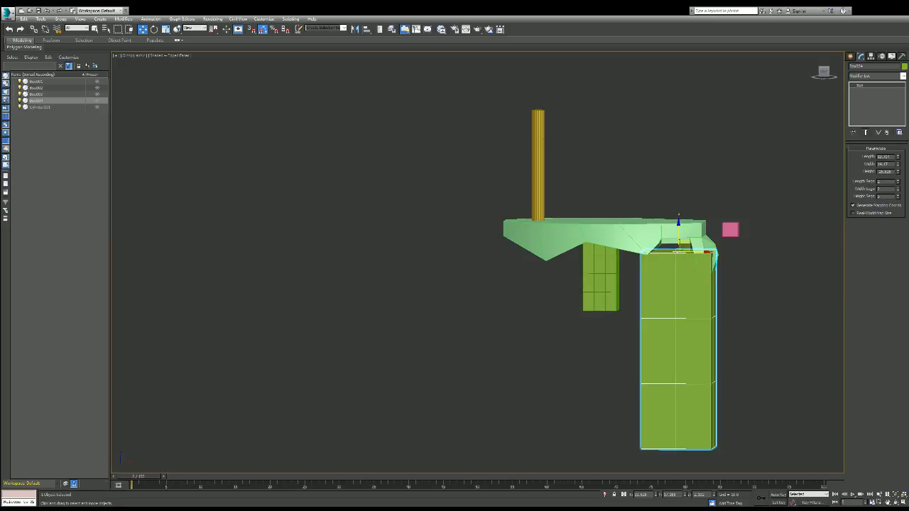
pyautogui.scroll(-2, 692, 383)
pyautogui.scroll(2, 705, 363)
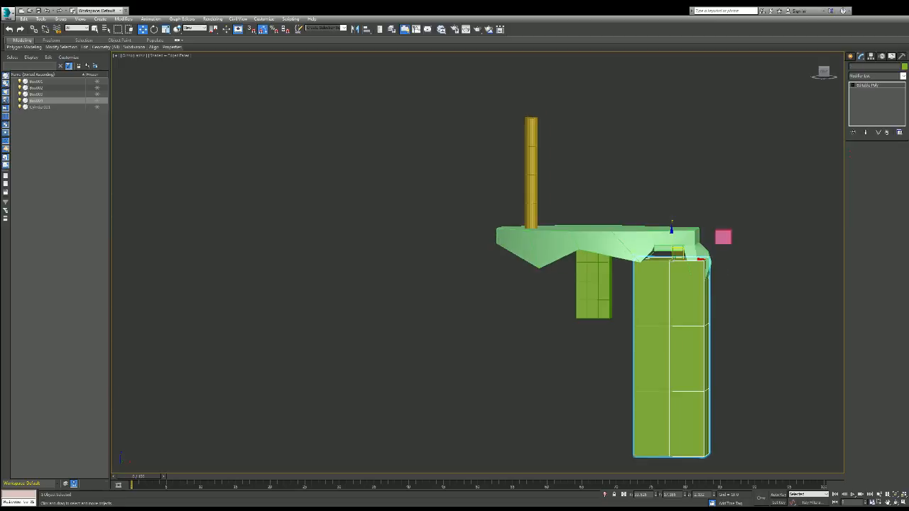
pyautogui.keyDown('alt'); pyautogui.moveTo(671, 357); pyautogui.dragTo(671, 332, button='middle'); pyautogui.keyUp('alt')
# - At edge level, select the large box's whole lower horizontal edge loop and move it vertically
pyautogui.press('2')
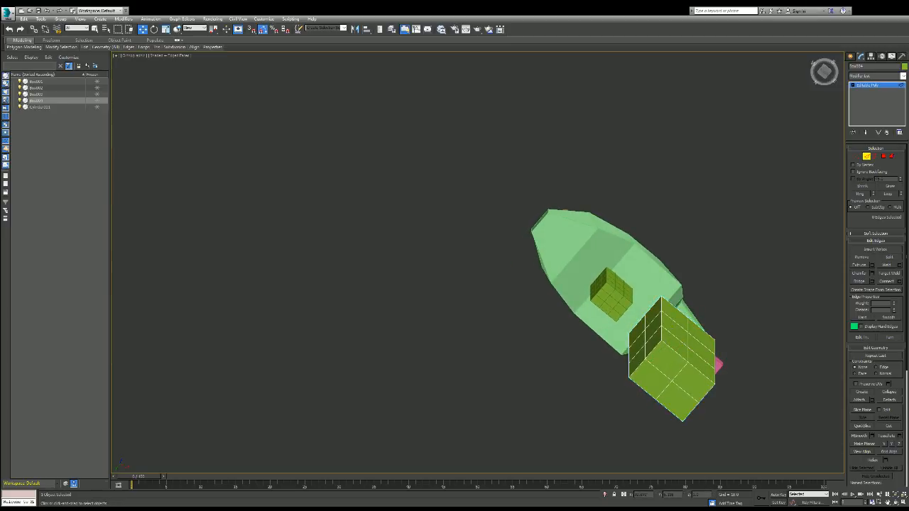
pyautogui.scroll(-3, 671, 332)
pyautogui.scroll(5, 671, 332)
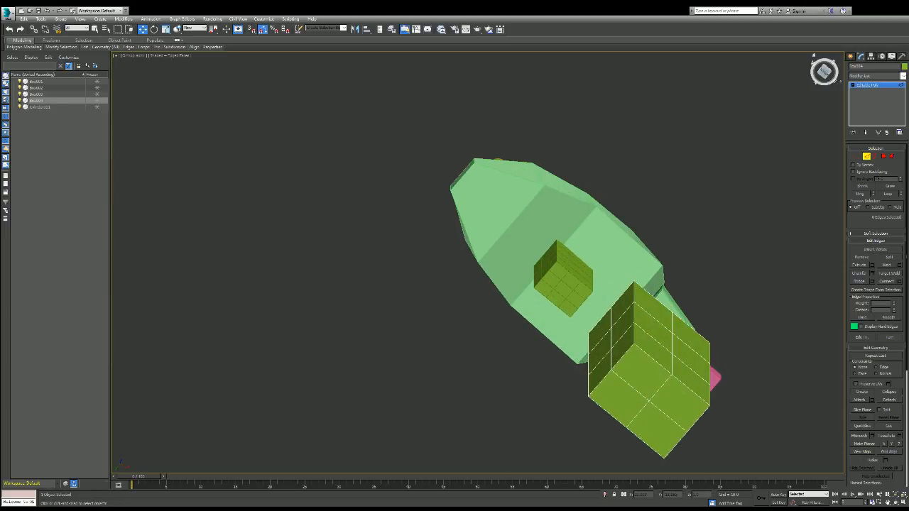
pyautogui.keyDown('alt'); pyautogui.moveTo(645, 369); pyautogui.dragTo(649, 369, button='middle'); pyautogui.keyUp('alt')
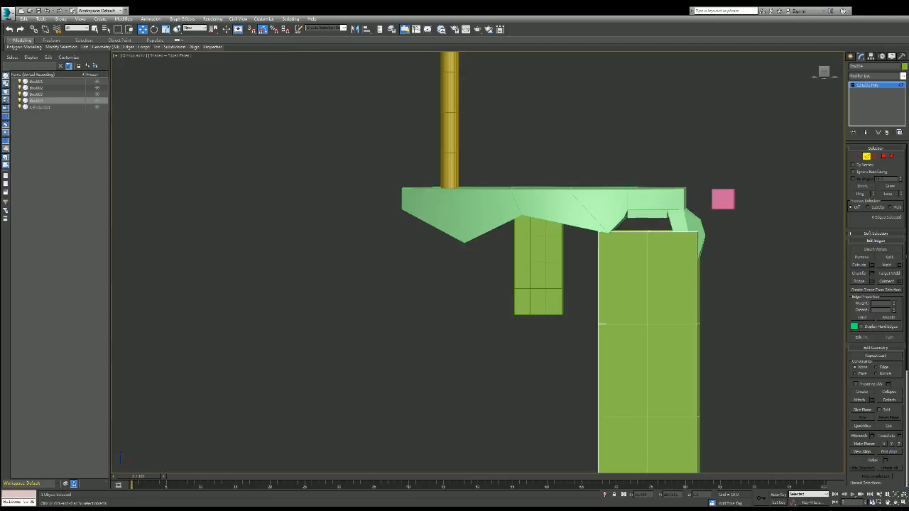
pyautogui.click(673, 416)
pyautogui.click(673, 231)
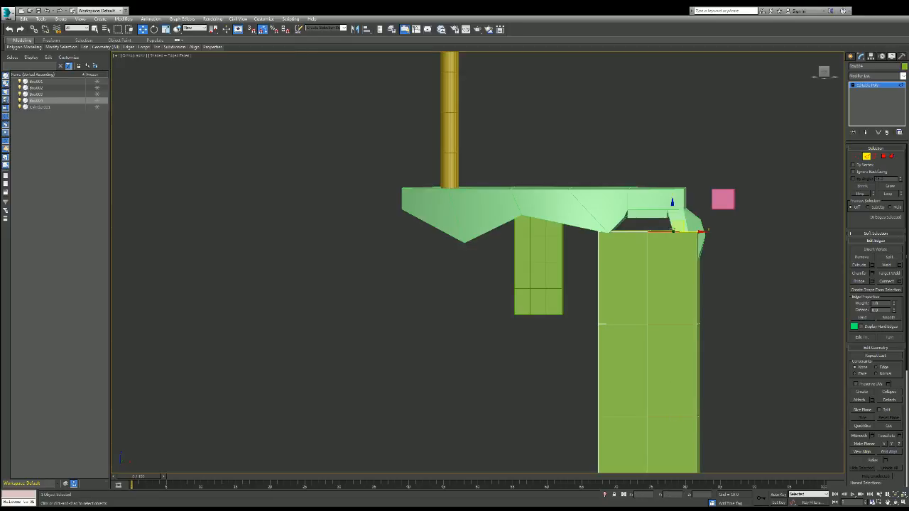
pyautogui.hotkey('ctrl', 'd')
pyautogui.click(673, 416)
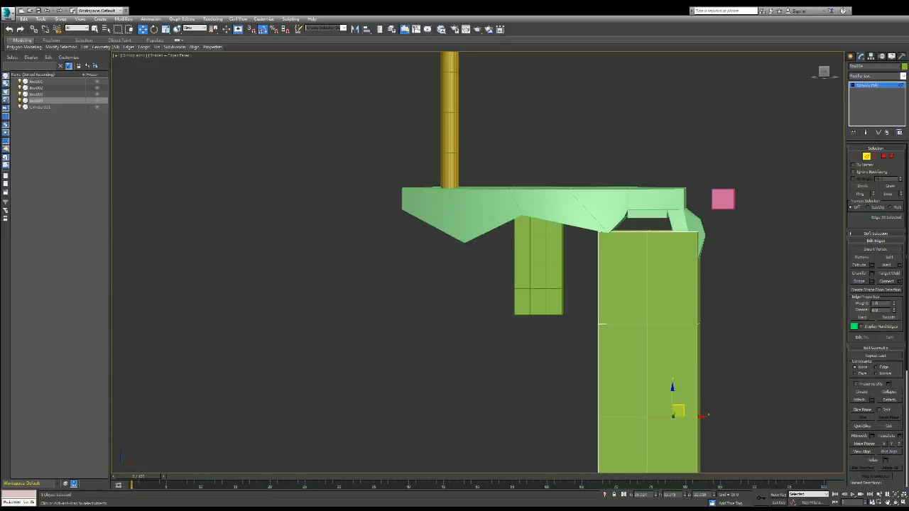
pyautogui.hotkey('alt', 'l')
pyautogui.keyDown('alt'); pyautogui.moveTo(650, 412); pyautogui.dragTo(621, 390, button='middle'); pyautogui.keyUp('alt')
pyautogui.moveTo(649, 394); pyautogui.dragTo(649, 374)
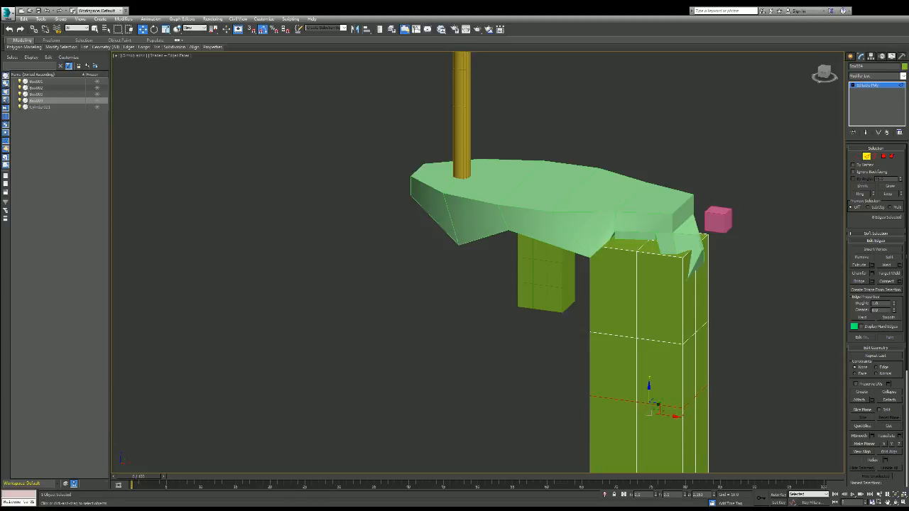
pyautogui.moveTo(652, 411); pyautogui.dragTo(652, 387)
# - Reposition the large box's two horizontal edge loops, one at mid-height and the other about a third up from the base
pyautogui.doubleClick(659, 341)
pyautogui.click(823, 73)
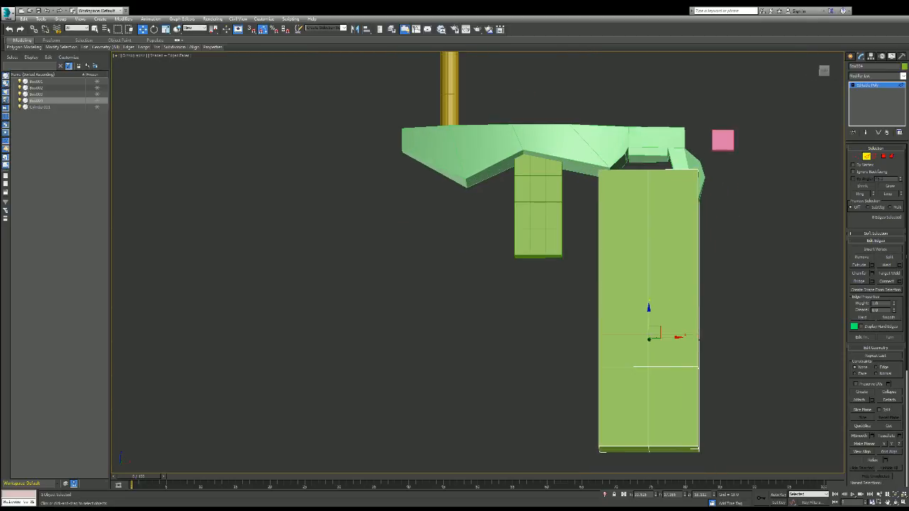
pyautogui.click(675, 366)
pyautogui.hotkey('alt', 'l')
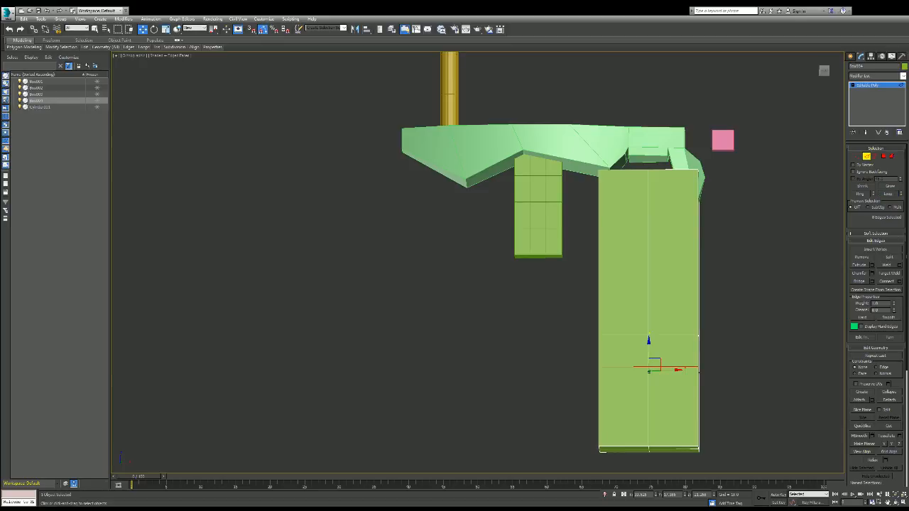
pyautogui.click(675, 334)
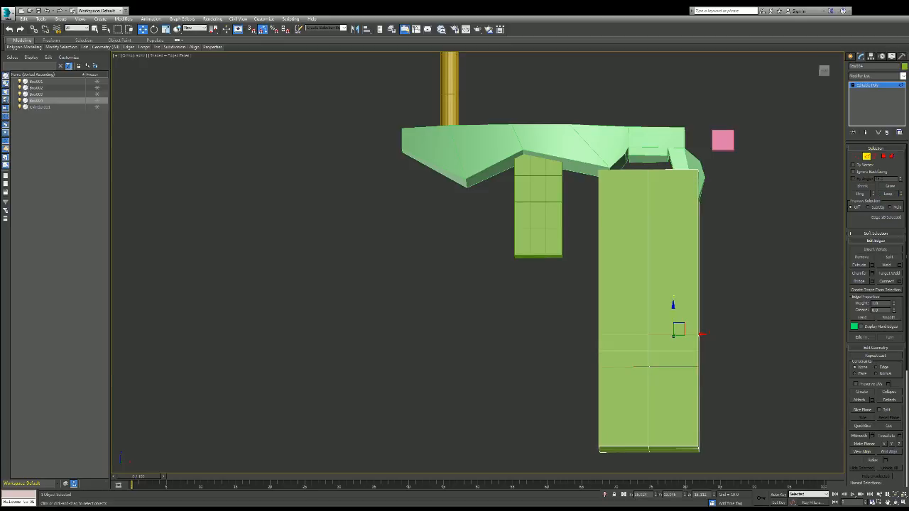
pyautogui.hotkey('alt', 'l')
pyautogui.click(682, 309)
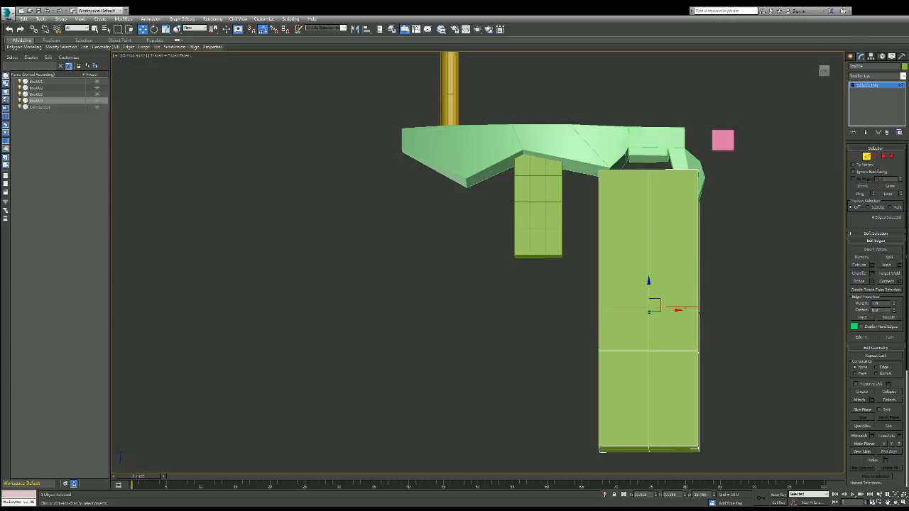
# - At polygon level, select all polygons of the large box's lowest section, below the lower edge loop
pyautogui.click(883, 155)
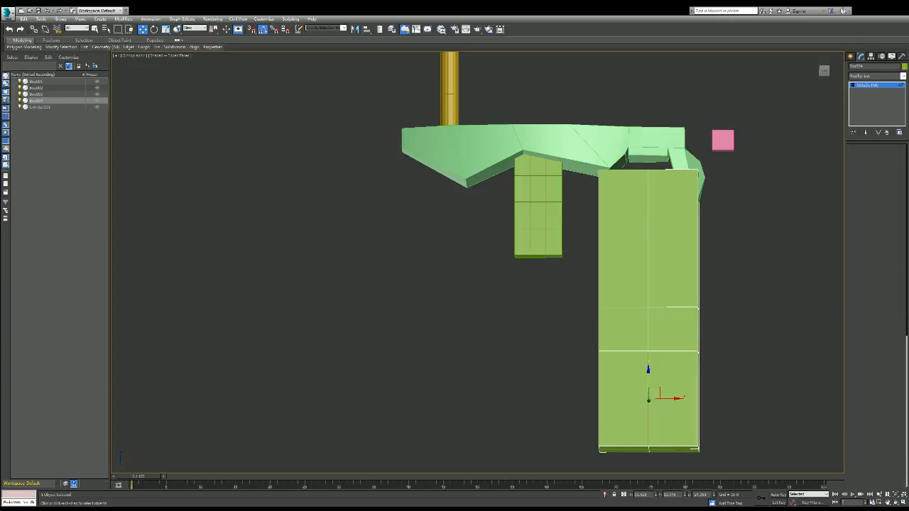
pyautogui.click(673, 397)
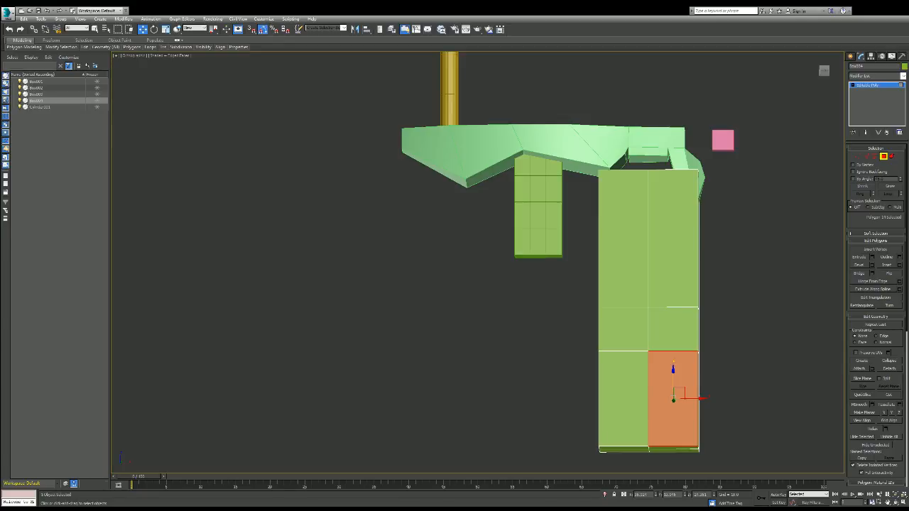
pyautogui.hotkey('ctrl', 'pageup')
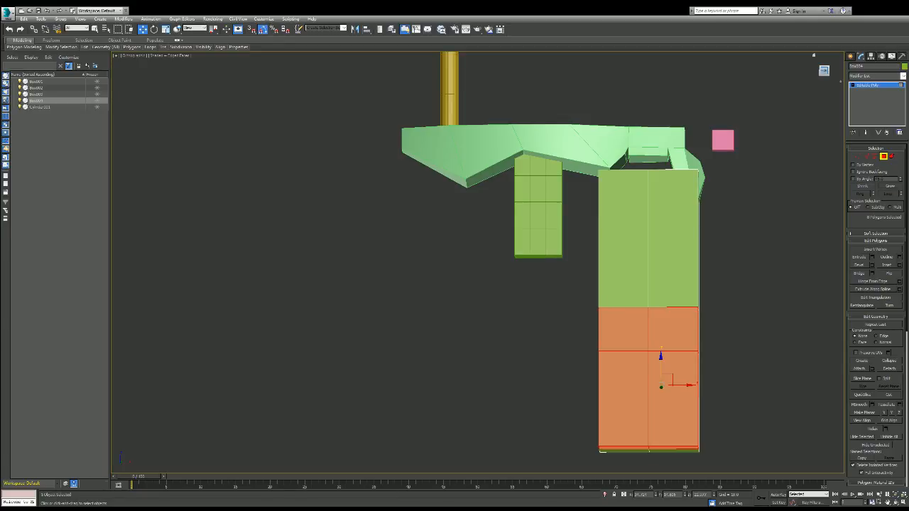
pyautogui.keyDown('alt'); pyautogui.moveTo(641, 310); pyautogui.dragTo(667, 310, button='middle'); pyautogui.keyUp('alt')
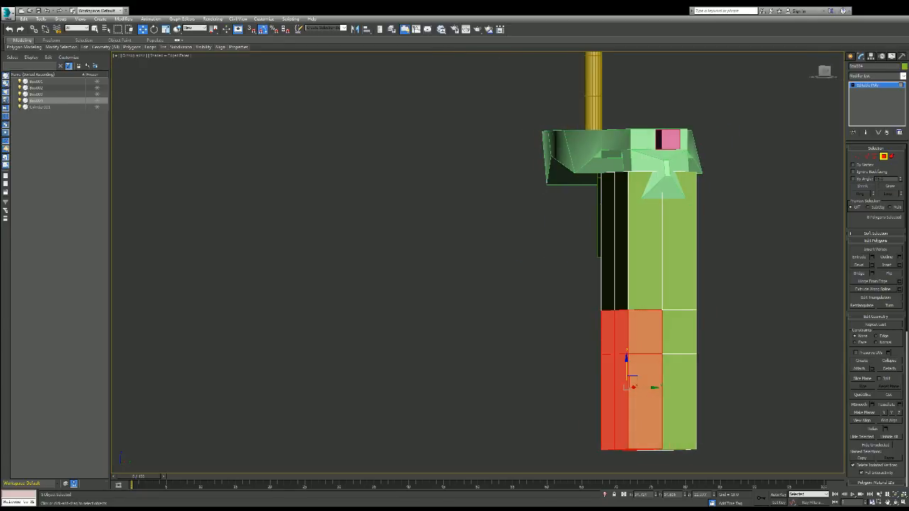
pyautogui.click(679, 402)
pyautogui.moveTo(704, 454); pyautogui.dragTo(547, 319)
pyautogui.keyDown('alt'); pyautogui.moveTo(668, 311); pyautogui.dragTo(625, 314, button='middle'); pyautogui.keyUp('alt')
pyautogui.keyDown('ctrl'); pyautogui.click(673, 336); pyautogui.keyUp('ctrl')
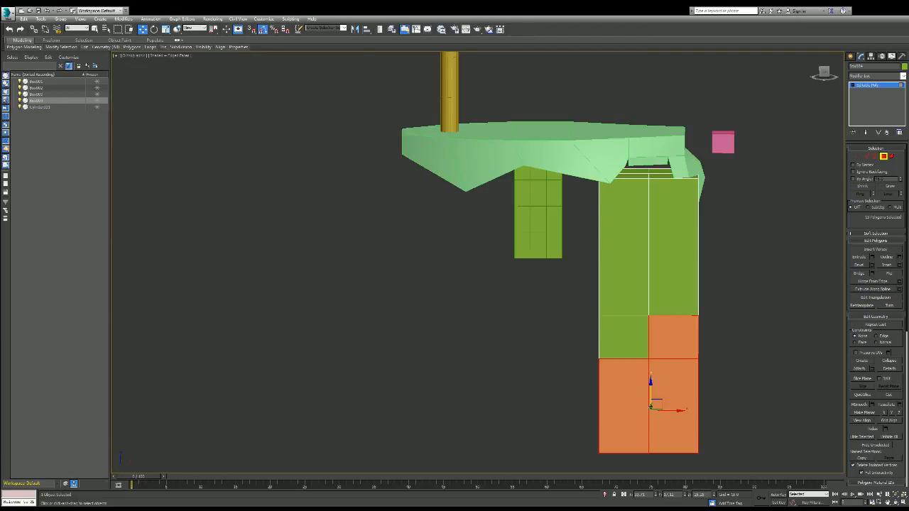
pyautogui.keyDown('ctrl'); pyautogui.click(625, 336); pyautogui.keyUp('ctrl')
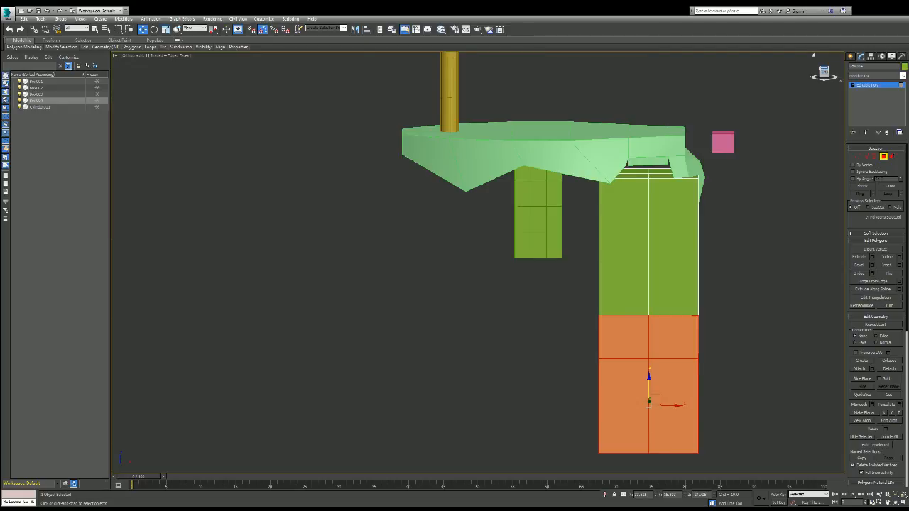
pyautogui.keyDown('alt'); pyautogui.moveTo(625, 337); pyautogui.dragTo(648, 311, button='middle'); pyautogui.keyUp('alt')
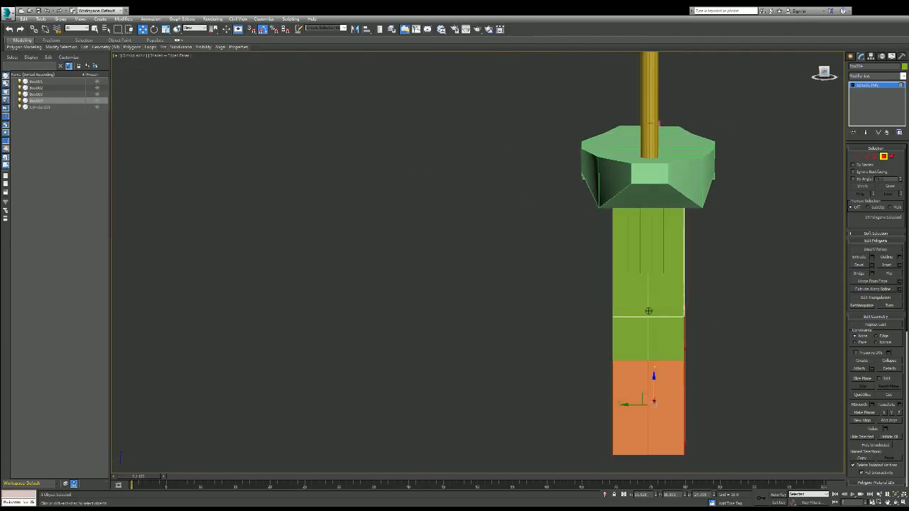
pyautogui.keyDown('ctrl'); pyautogui.click(667, 339); pyautogui.keyUp('ctrl')
pyautogui.keyDown('ctrl'); pyautogui.click(631, 339); pyautogui.keyUp('ctrl')
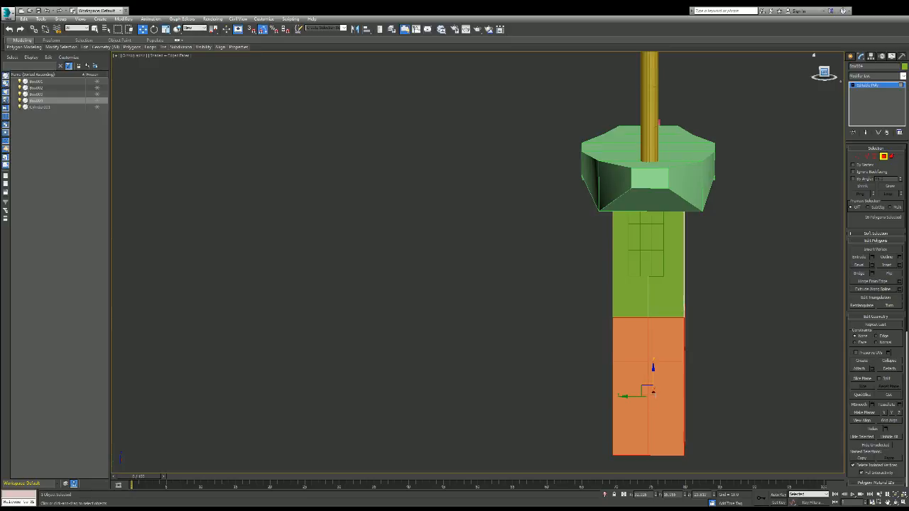
pyautogui.keyDown('alt'); pyautogui.moveTo(813, 55); pyautogui.dragTo(796, 68, button='middle'); pyautogui.keyUp('alt')
pyautogui.keyDown('ctrl'); pyautogui.click(639, 335); pyautogui.keyUp('ctrl')
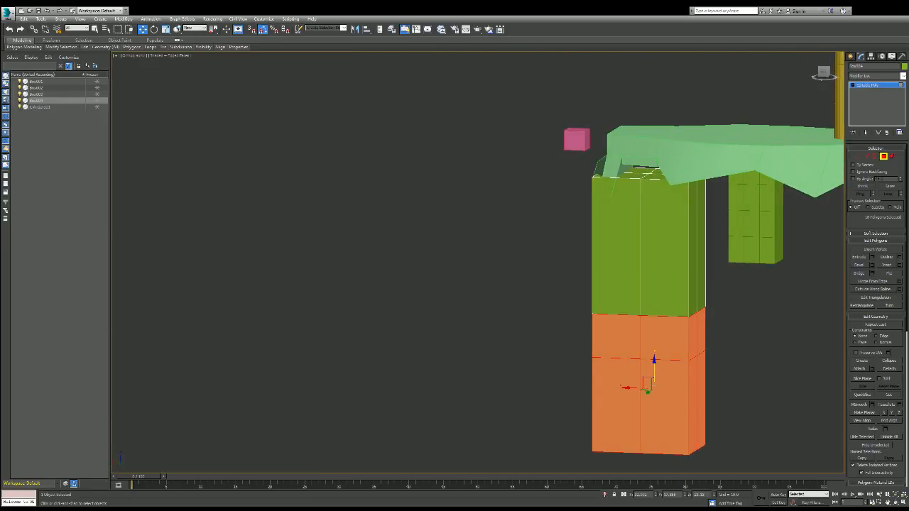
pyautogui.hotkey('ctrl', 'z')
pyautogui.hotkey('ctrl', 'z')
pyautogui.hotkey('ctrl', 'z')
pyautogui.hotkey('ctrl', 'z')
pyautogui.hotkey('ctrl', 'z')
pyautogui.hotkey('ctrl', 'z')
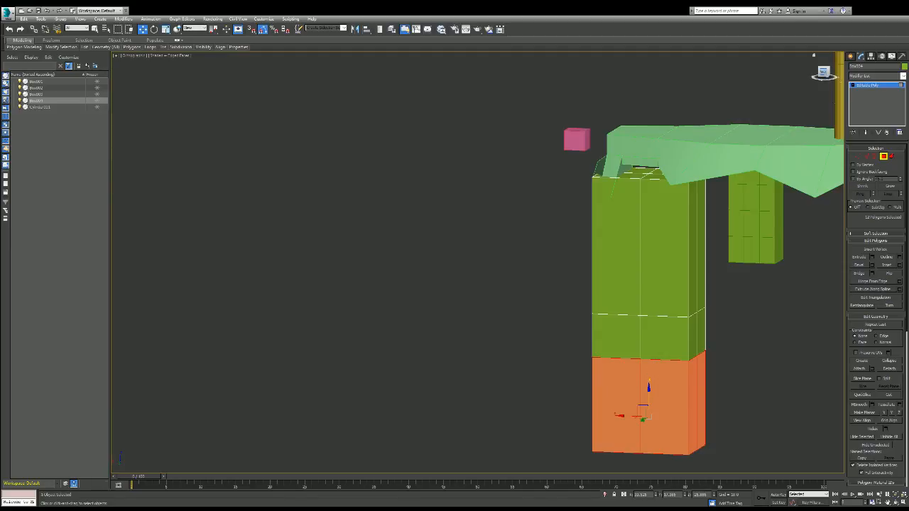
# - Scale the selected lowest section narrower along X so the band above it tapers on both sides
pyautogui.keyDown('alt'); pyautogui.moveTo(823, 71); pyautogui.dragTo(809, 73, button='middle'); pyautogui.keyUp('alt')
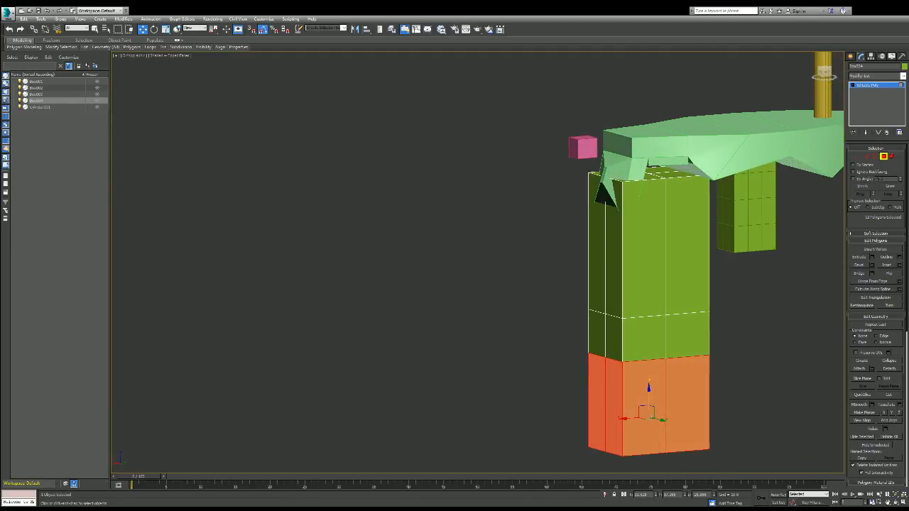
pyautogui.press('r')
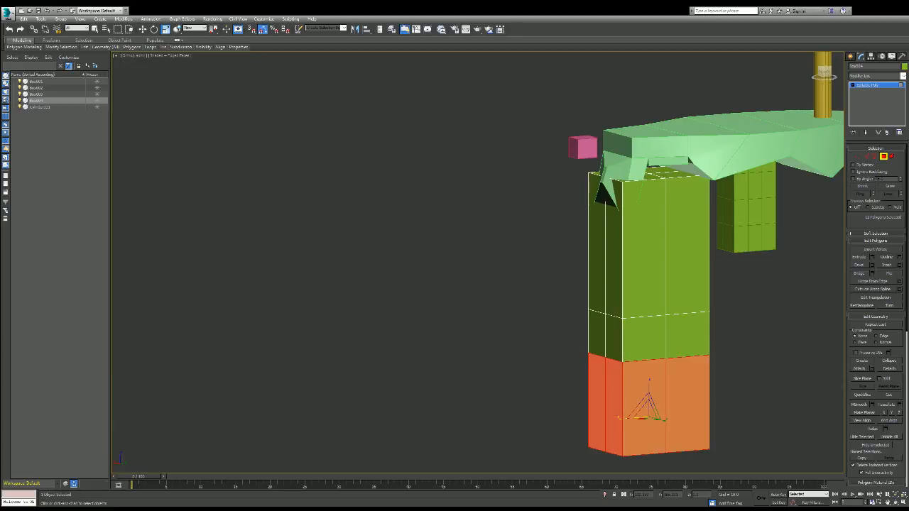
pyautogui.moveTo(647, 410)
pyautogui.mouseDown()
pyautogui.moveTo(641, 433)
pyautogui.moveTo(642, 417)
pyautogui.mouseUp()
pyautogui.keyDown('alt'); pyautogui.moveTo(679, 310); pyautogui.dragTo(646, 311, button='middle'); pyautogui.keyUp('alt')
# - Move the lowest section along X until its outer face aligns with the box side facing away from the smaller box
pyautogui.press('w')
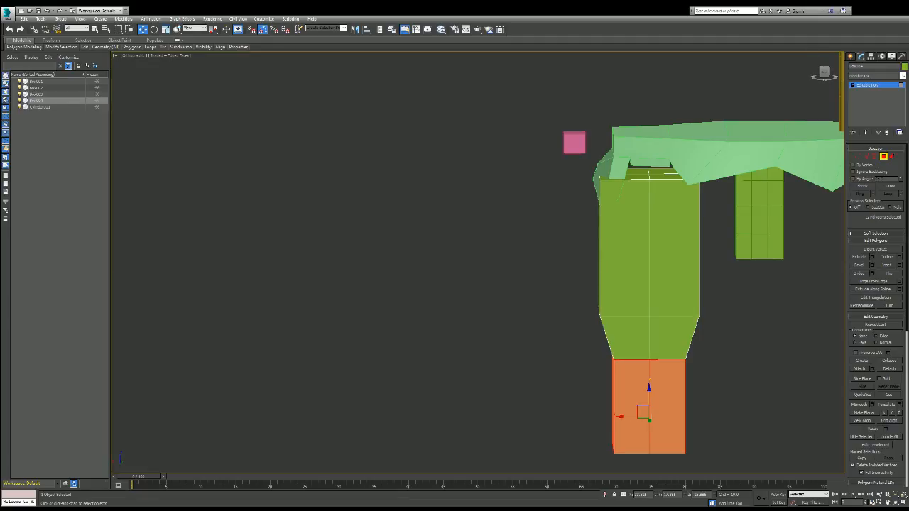
pyautogui.moveTo(625, 417); pyautogui.dragTo(612, 417)
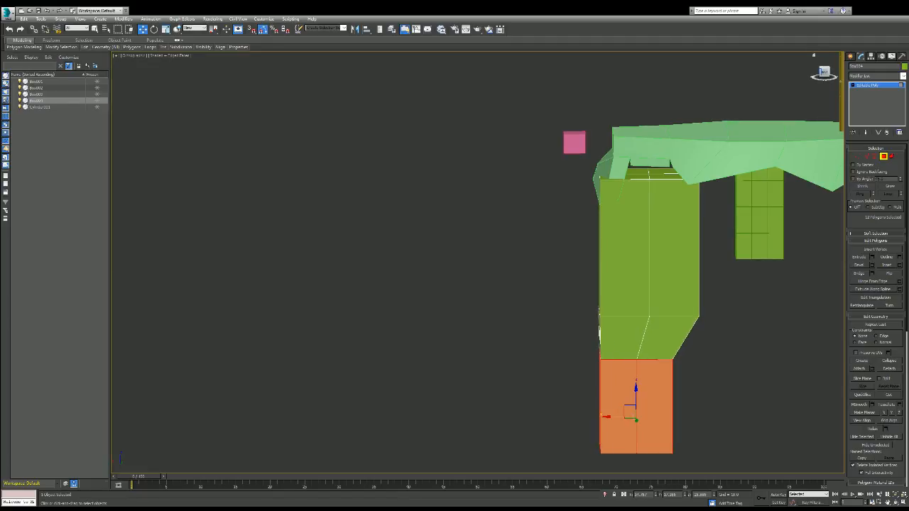
pyautogui.click(824, 72)
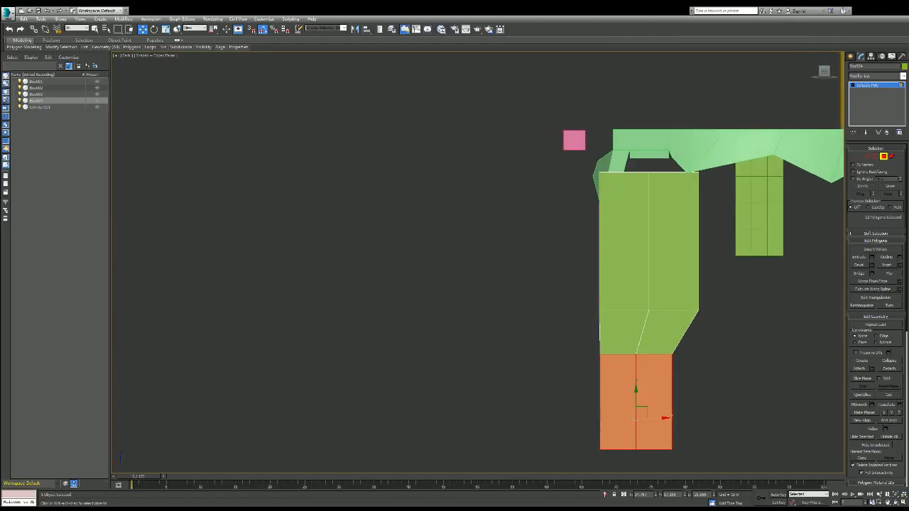
pyautogui.moveTo(629, 418); pyautogui.dragTo(628, 418)
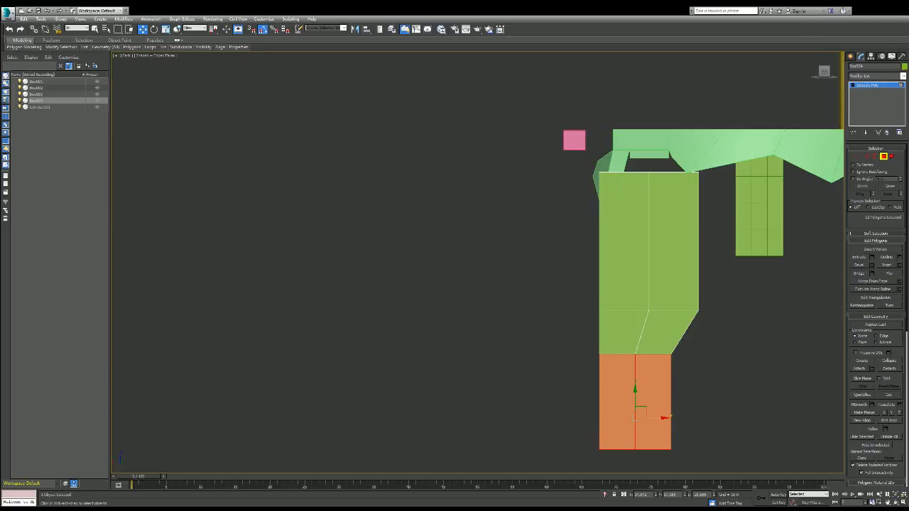
# - Select the two lowest polygons on the leg's inner side and move them slightly outward along X to widen the lower section
pyautogui.moveTo(825, 72); pyautogui.dragTo(813, 74)
pyautogui.click(746, 398)
pyautogui.click(692, 405)
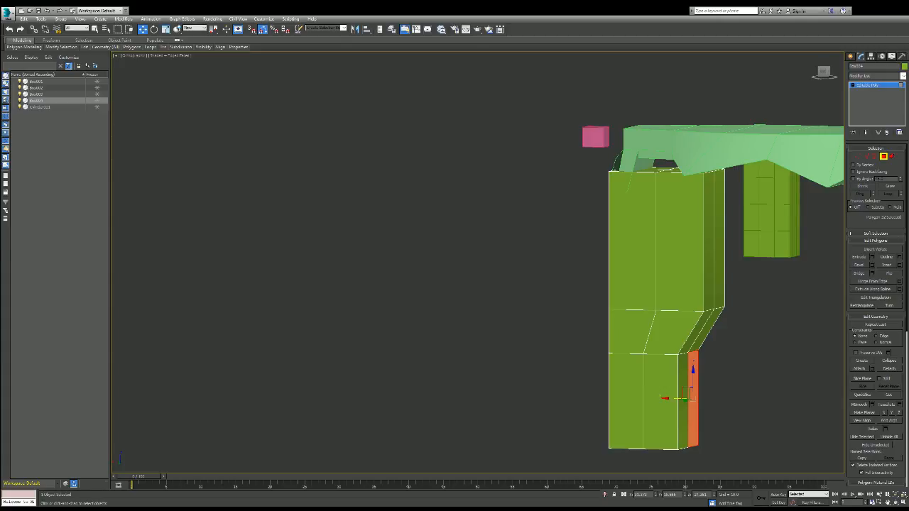
pyautogui.keyDown('ctrl'); pyautogui.click(681, 419); pyautogui.keyUp('ctrl')
pyautogui.moveTo(667, 399); pyautogui.dragTo(677, 399)
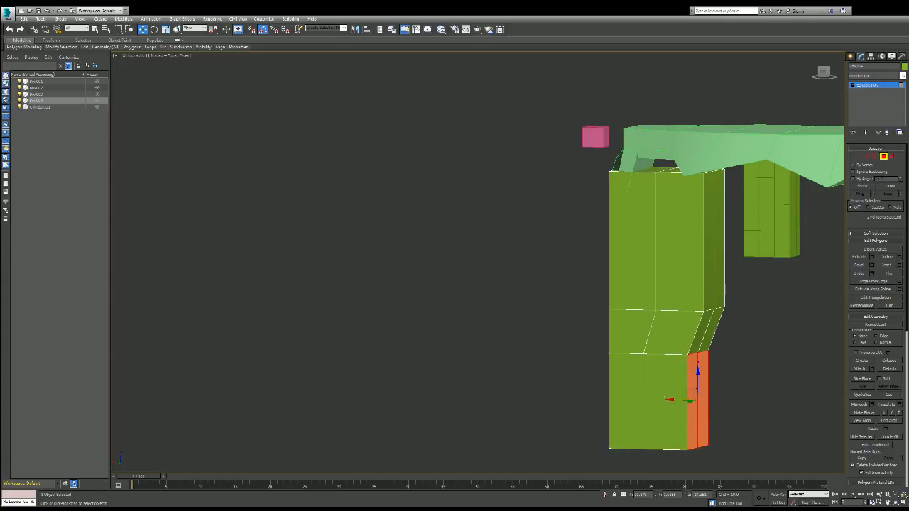
# - Select the two lowest polygons on the leg's outer side and cut them horizontally near the base with a slice plane
pyautogui.click(446, 262)
pyautogui.keyDown('alt'); pyautogui.moveTo(446, 262); pyautogui.dragTo(501, 264, button='middle'); pyautogui.keyUp('alt')
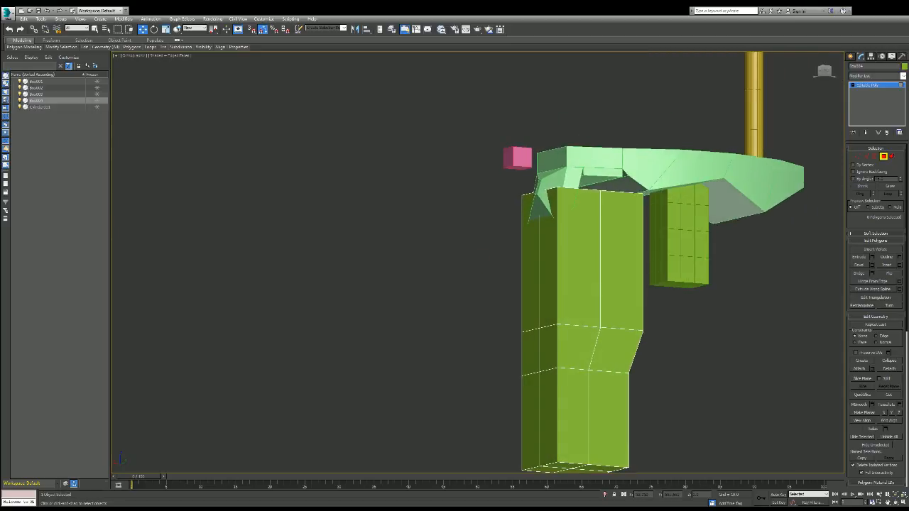
pyautogui.click(548, 417)
pyautogui.keyDown('ctrl'); pyautogui.click(531, 419); pyautogui.keyUp('ctrl')
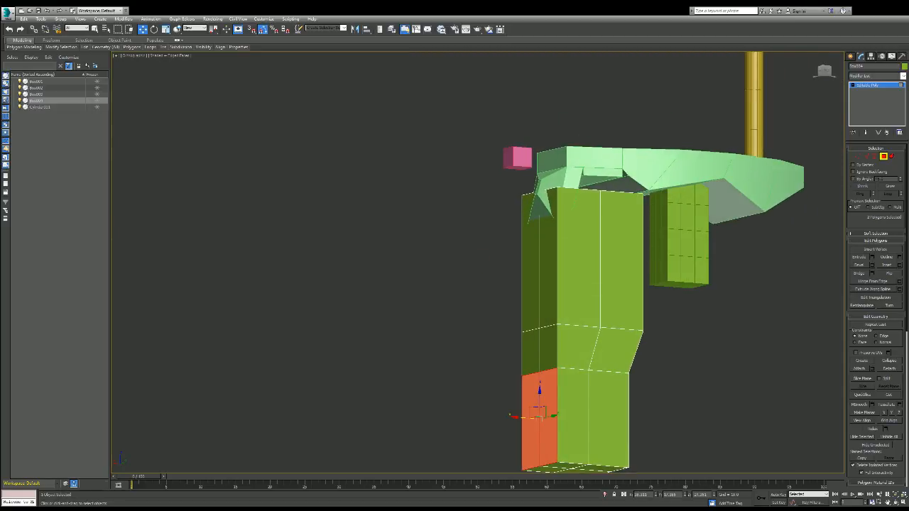
pyautogui.click(863, 380)
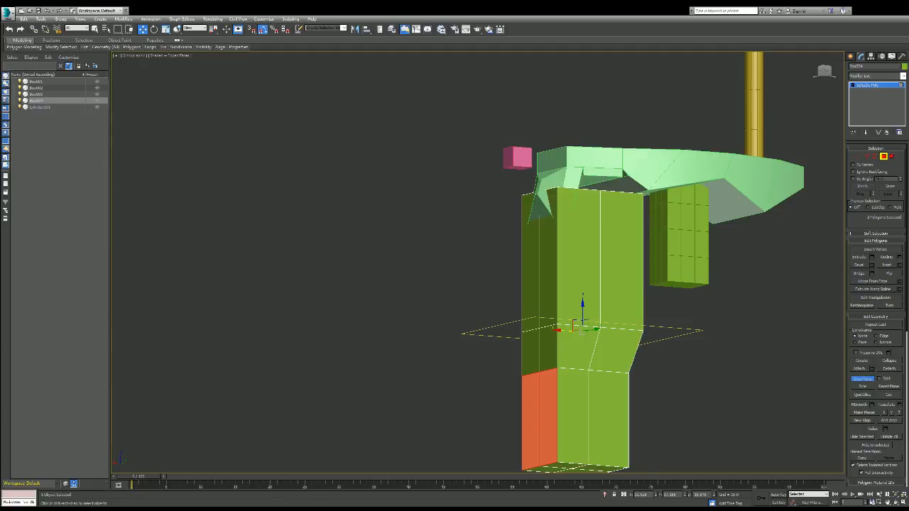
pyautogui.moveTo(582, 307); pyautogui.dragTo(582, 416)
pyautogui.moveTo(583, 313); pyautogui.dragTo(582, 423)
pyautogui.click(862, 387)
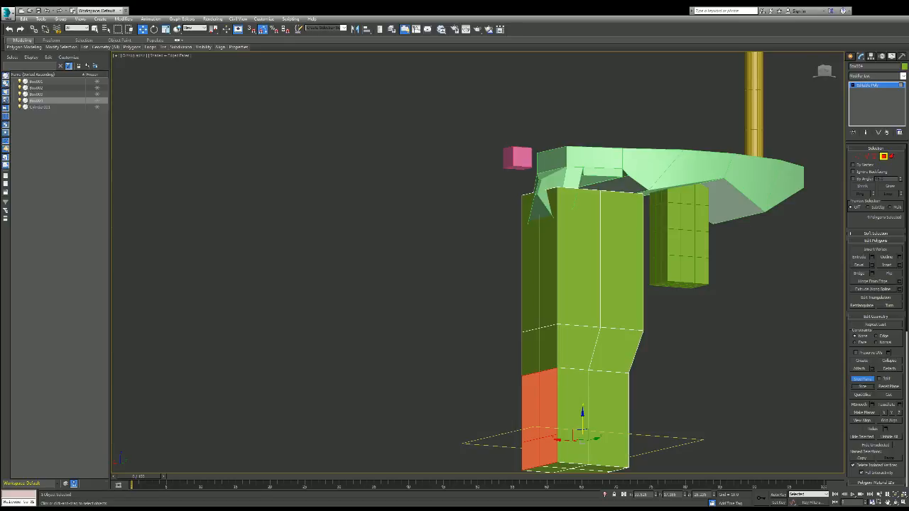
pyautogui.click(862, 379)
# - Try to move the two small polygons below the new cut outward from the leg
pyautogui.click(539, 456)
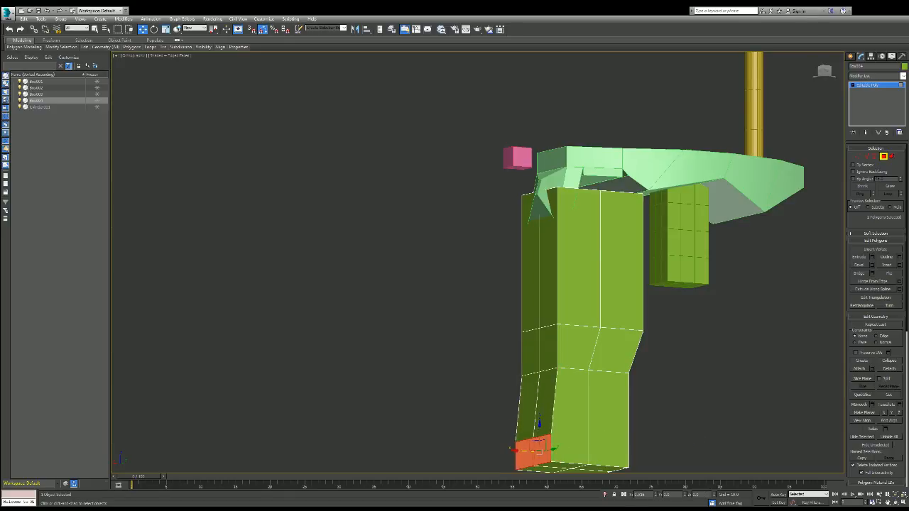
pyautogui.keyDown('alt'); pyautogui.moveTo(539, 441); pyautogui.dragTo(596, 412, button='middle'); pyautogui.keyUp('alt')
pyautogui.scroll(4, 696, 358)
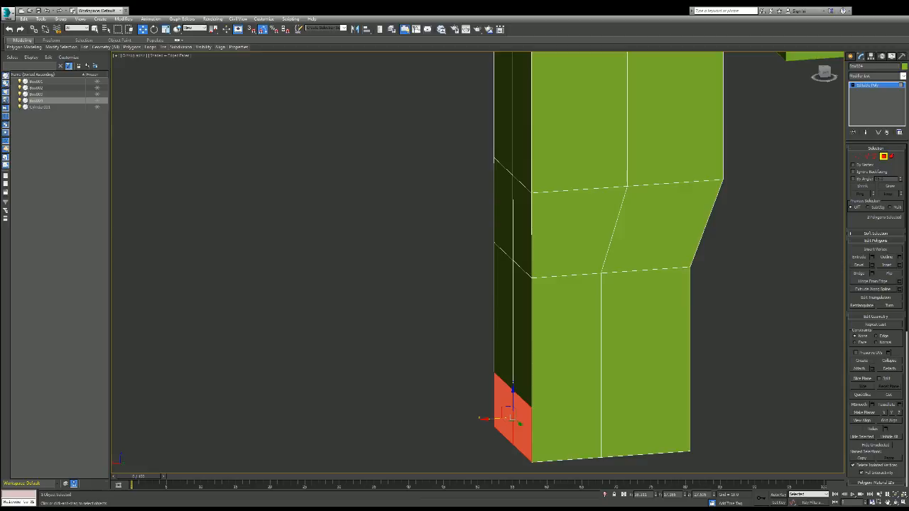
pyautogui.hotkey('ctrl', 'd')
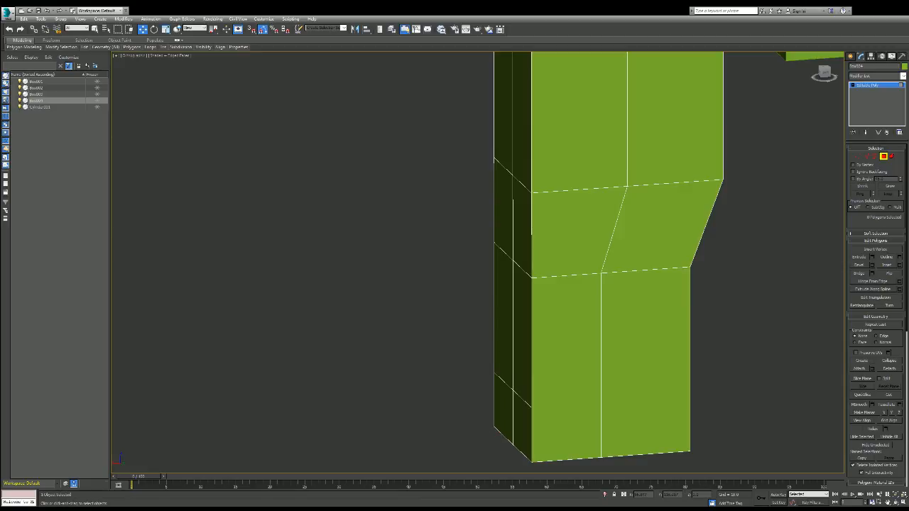
# - At edge level, raise the newly cut horizontal edges slightly along Z on the leg's outer side
pyautogui.click(521, 426)
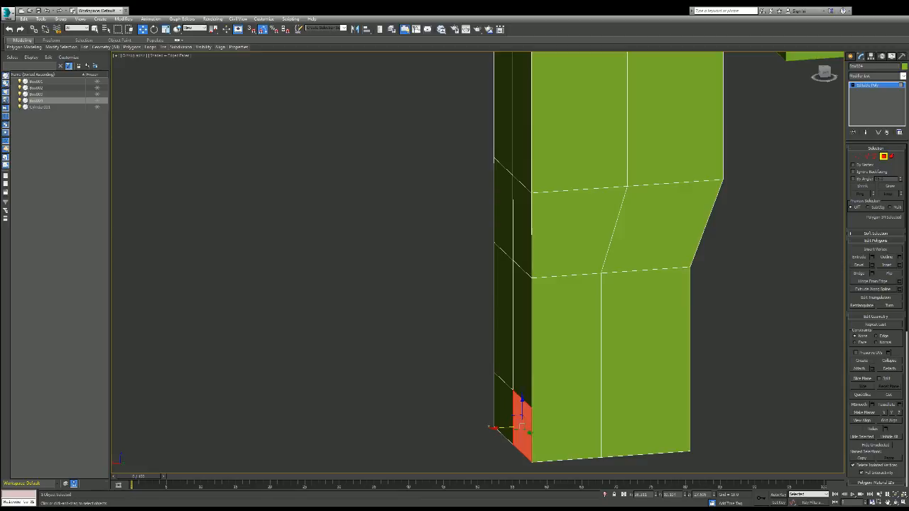
pyautogui.press('2')
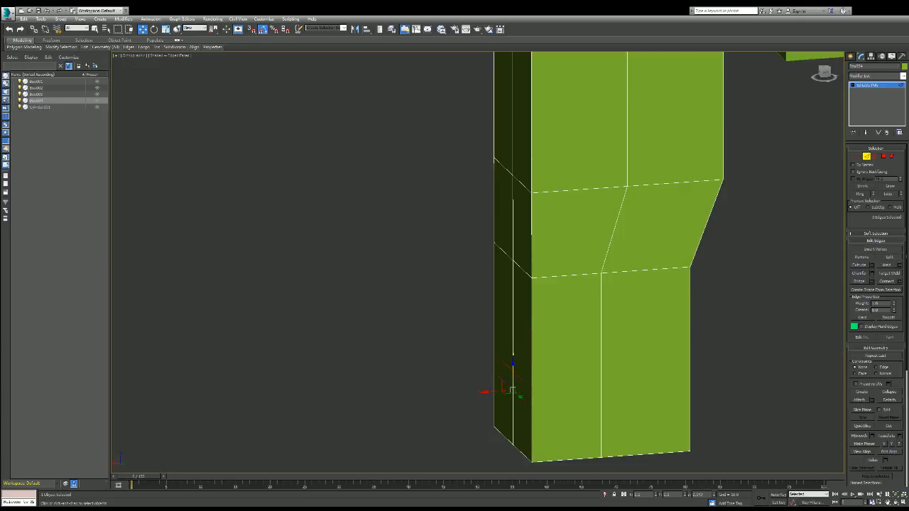
pyautogui.hotkey('ctrl', 'd')
# - Select both polygons below the raised cut and rotate them so the leg's outer side flares outward at its base
pyautogui.press('4')
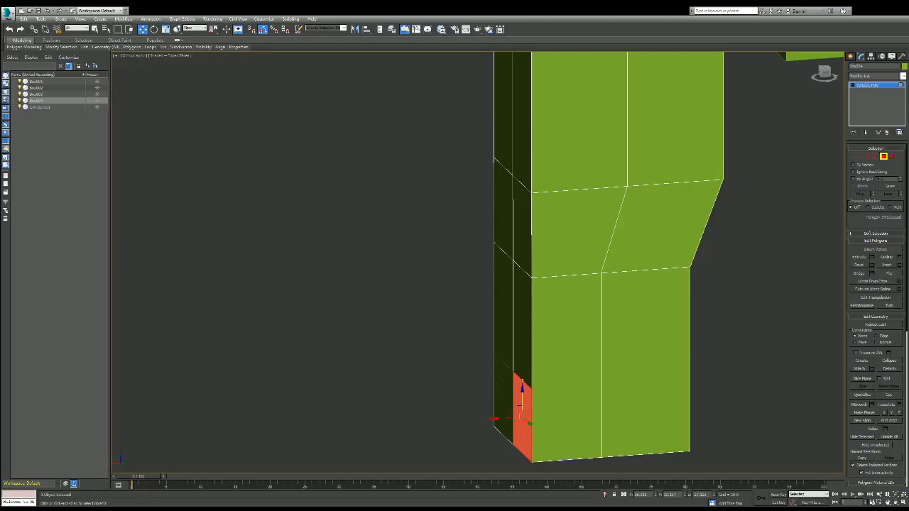
pyautogui.keyDown('ctrl'); pyautogui.click(503, 405); pyautogui.keyUp('ctrl')
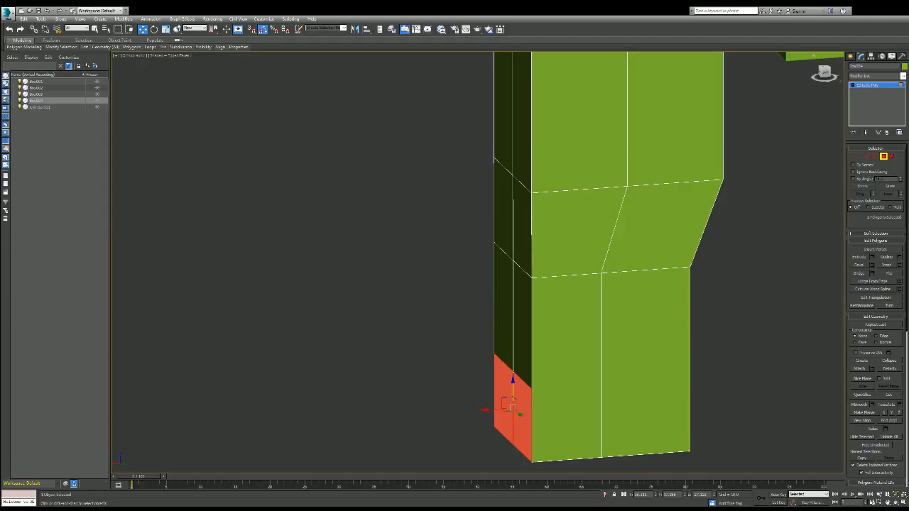
pyautogui.click(824, 72)
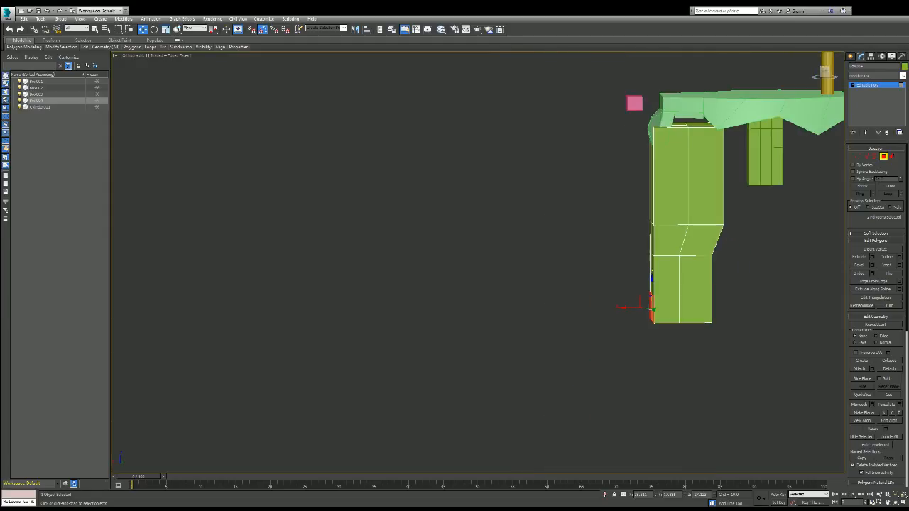
pyautogui.press('r')
pyautogui.press('e')
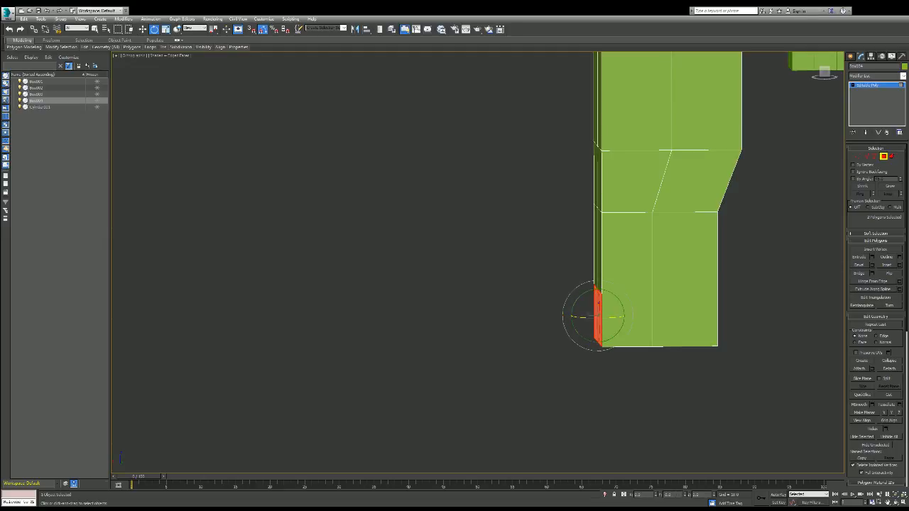
pyautogui.moveTo(612, 290); pyautogui.dragTo(563, 316)
pyautogui.press('w')
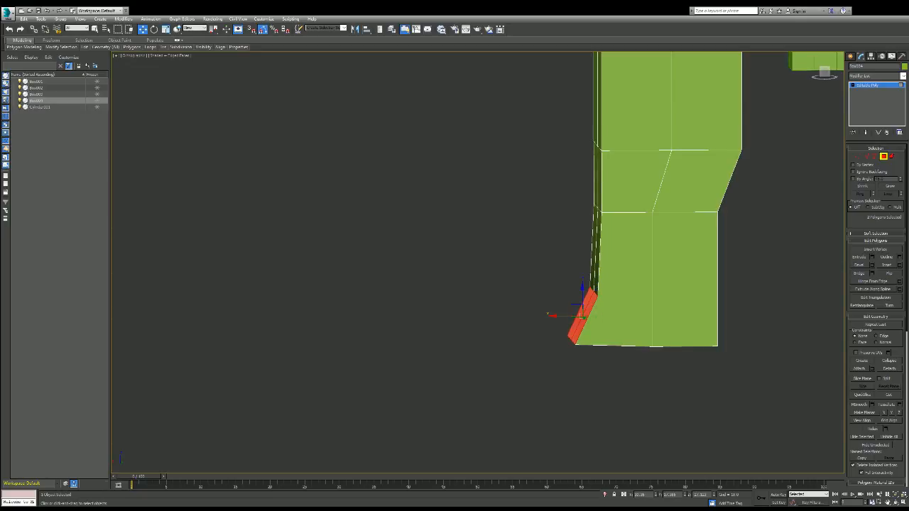
# - At vertex level, lower the middle vertex of the underside's raised border along Z until the base is flat
pyautogui.moveTo(823, 72)
pyautogui.mouseDown()
pyautogui.moveTo(817, 58)
pyautogui.moveTo(837, 70)
pyautogui.mouseUp()
pyautogui.click(686, 377)
pyautogui.scroll(-2, 474, 303)
pyautogui.scroll(2, 372, 387)
pyautogui.hotkey('ctrl', 'd')
pyautogui.scroll(-3, 376, 204)
pyautogui.scroll(3, 304, 290)
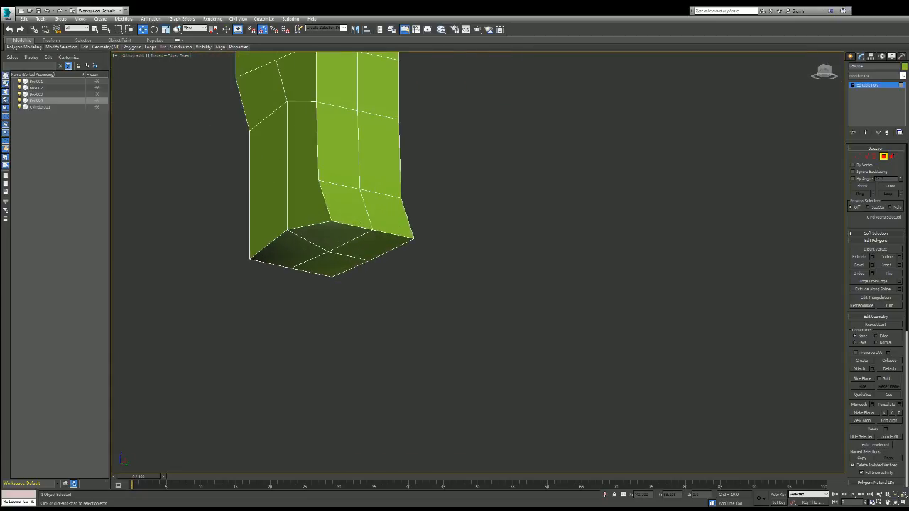
pyautogui.click(330, 235)
pyautogui.press('1')
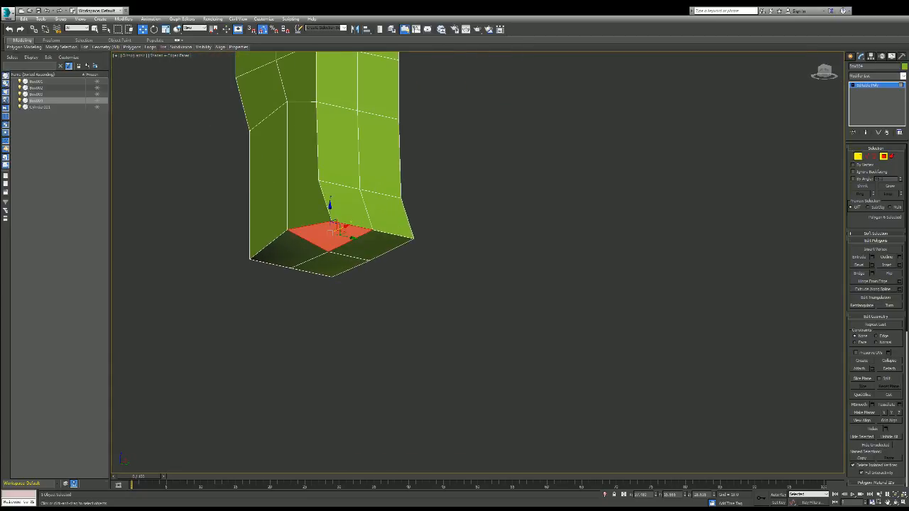
pyautogui.click(362, 182)
pyautogui.click(287, 228)
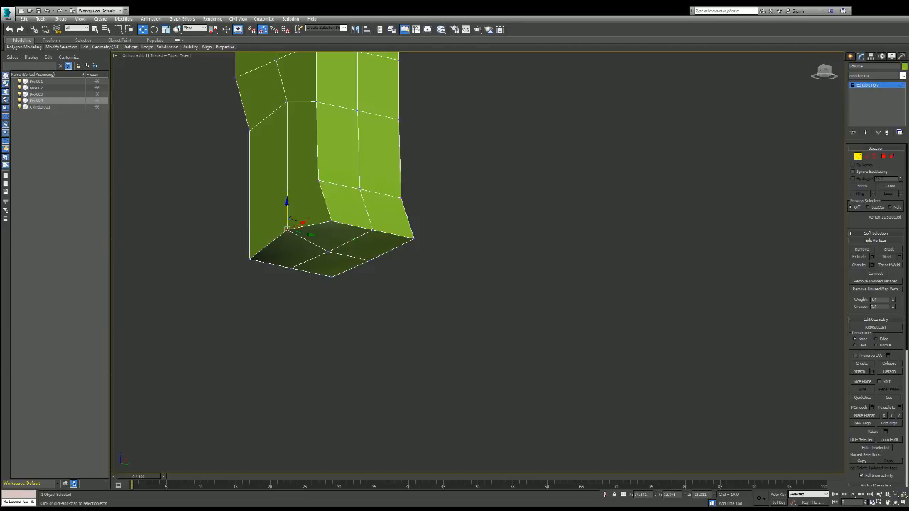
pyautogui.moveTo(287, 213); pyautogui.dragTo(287, 223)
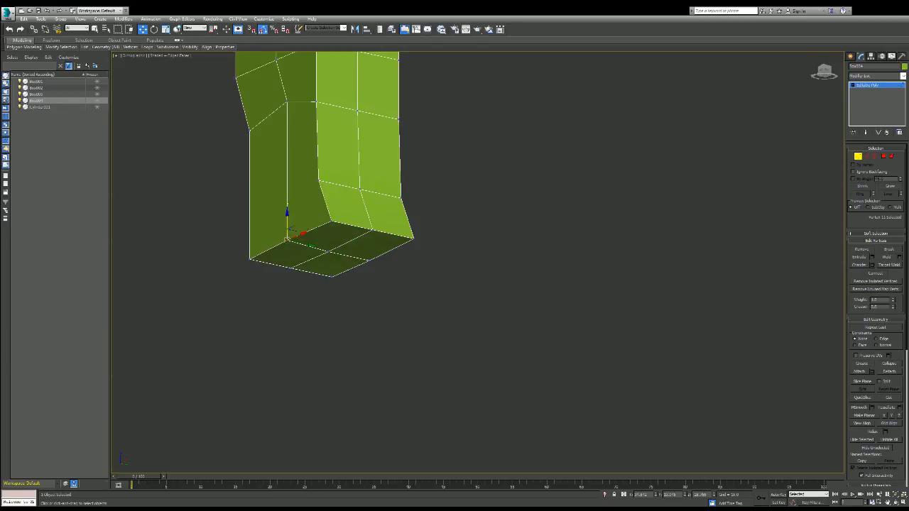
# - At polygon level, select all four polygons of the leg's underside
pyautogui.moveTo(823, 71); pyautogui.dragTo(783, 78)
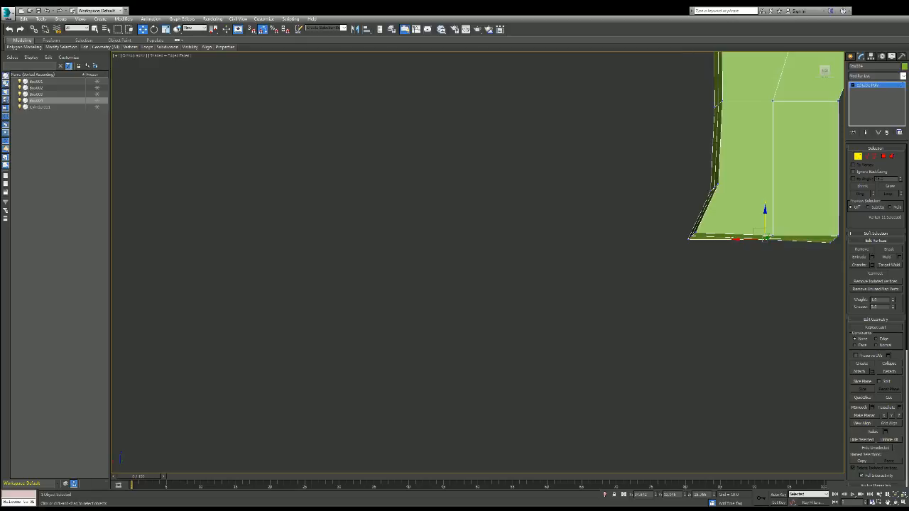
pyautogui.scroll(-5, 834, 109)
pyautogui.scroll(7, 833, 109)
pyautogui.press('4')
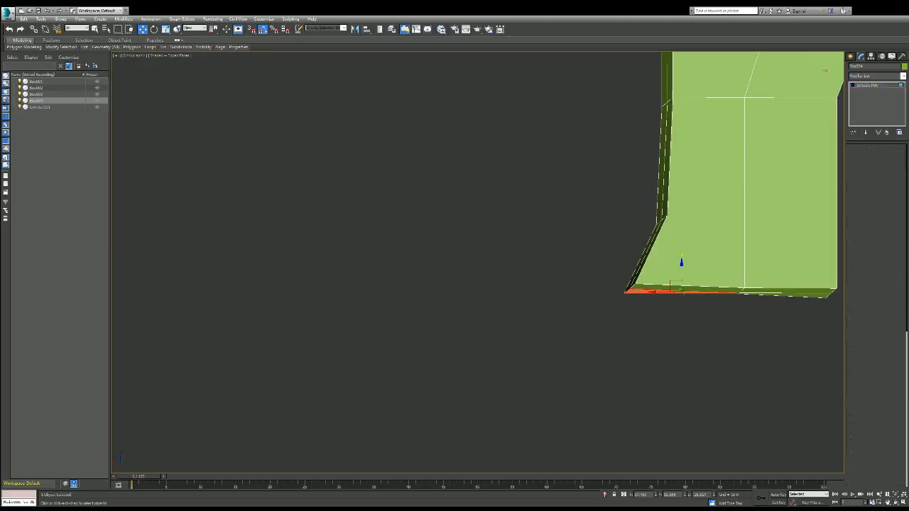
pyautogui.click(788, 71)
pyautogui.moveTo(807, 54); pyautogui.dragTo(834, 54)
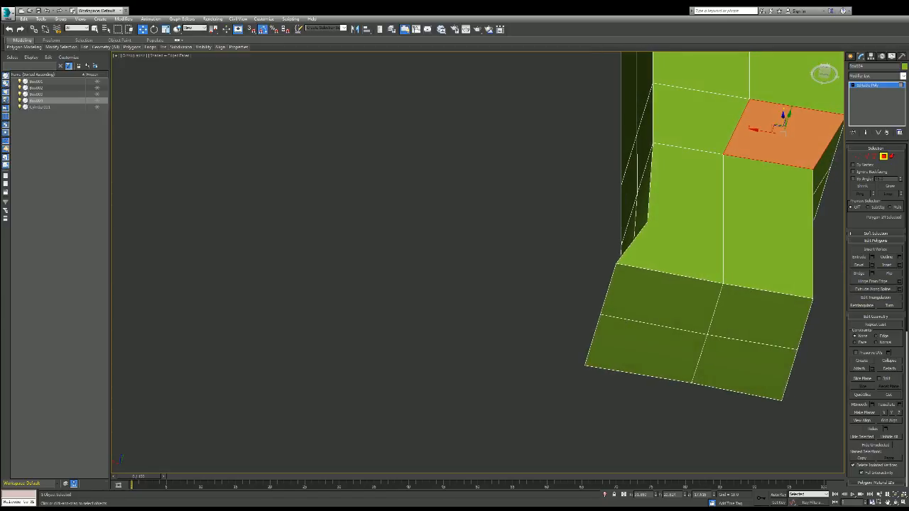
pyautogui.click(759, 313)
pyautogui.keyDown('ctrl'); pyautogui.click(662, 296); pyautogui.keyUp('ctrl')
pyautogui.keyDown('ctrl'); pyautogui.click(645, 348); pyautogui.keyUp('ctrl')
pyautogui.keyDown('ctrl'); pyautogui.click(745, 366); pyautogui.keyUp('ctrl')
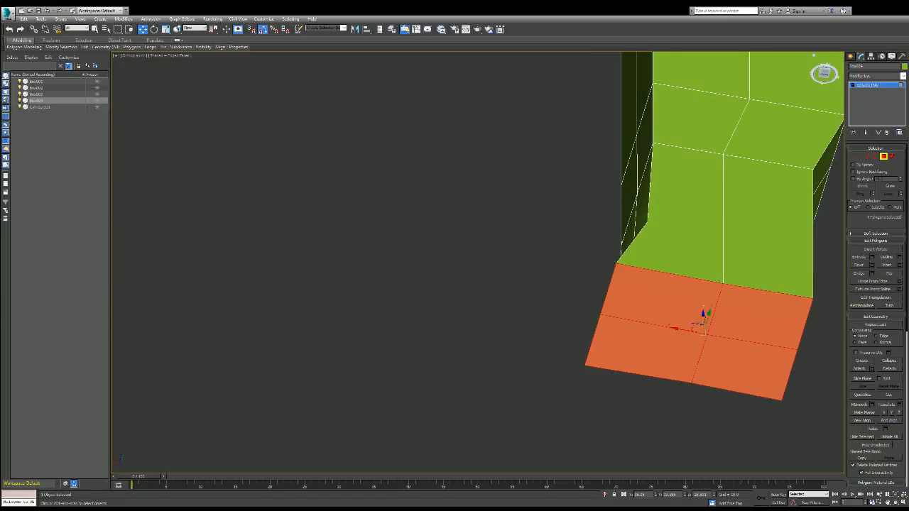
pyautogui.moveTo(824, 71); pyautogui.dragTo(824, 77)
# - Select the two central edges running across the leg's underside and move them down along Z to form a V-shaped base
pyautogui.press('2')
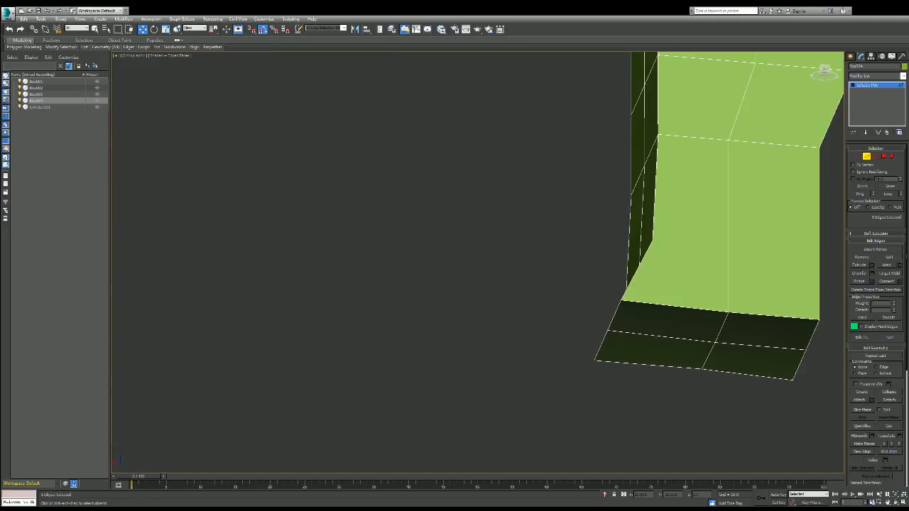
pyautogui.press('1')
pyautogui.click(715, 342)
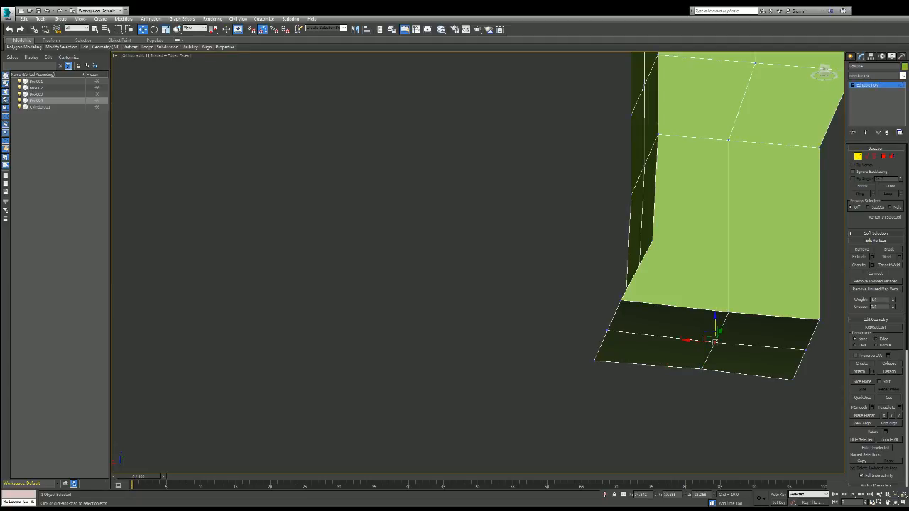
pyautogui.press('2')
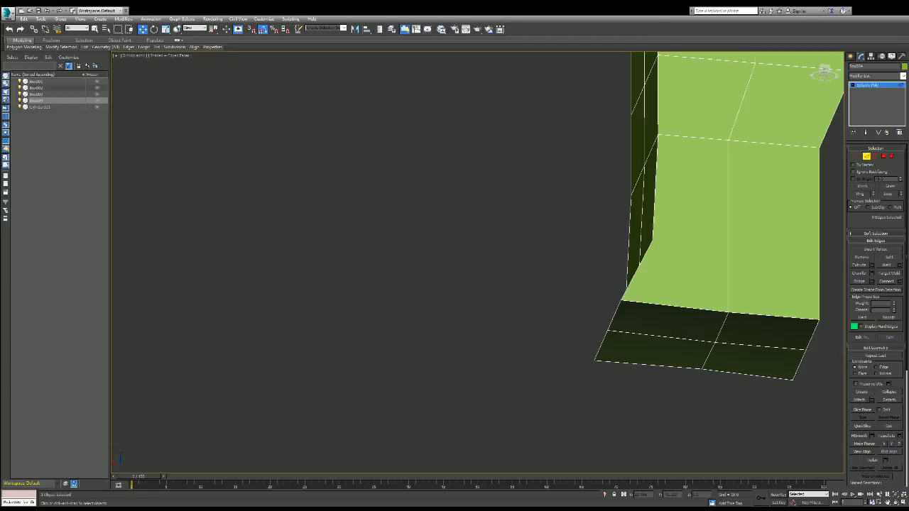
pyautogui.click(713, 344)
pyautogui.moveTo(715, 342); pyautogui.dragTo(715, 378)
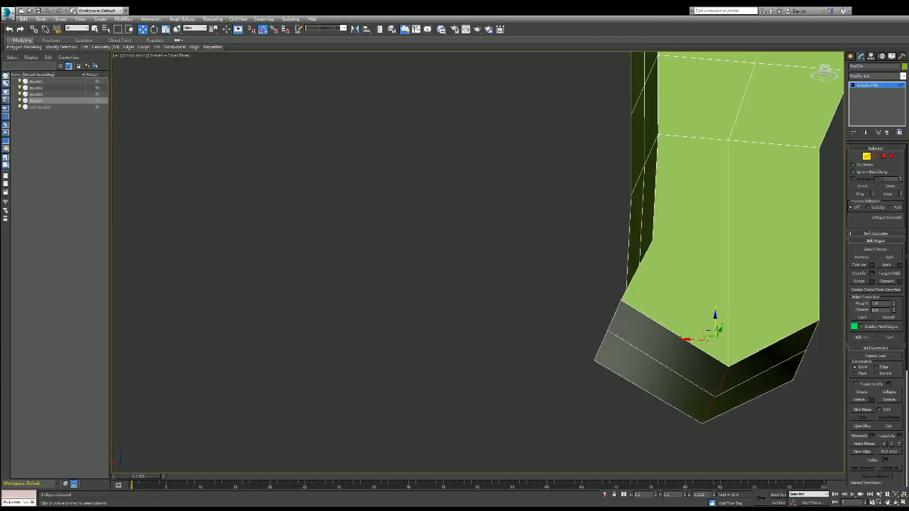
pyautogui.click(715, 392)
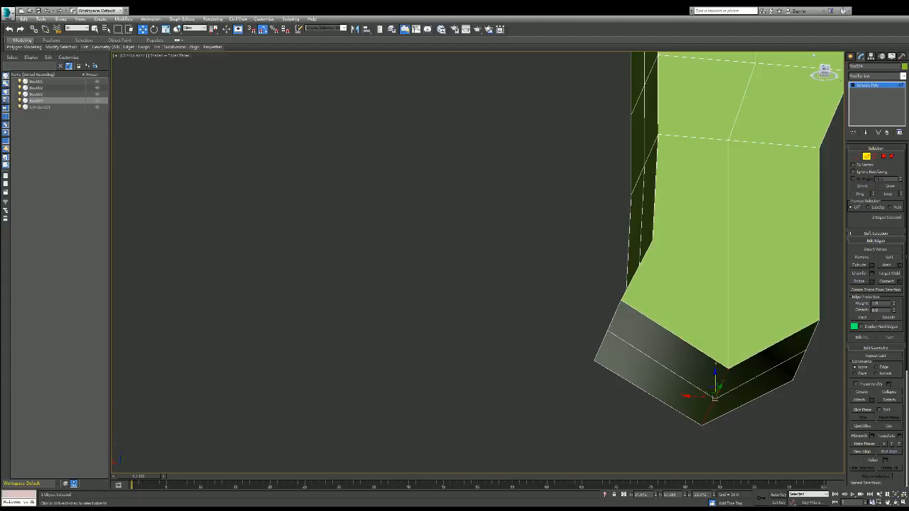
# - Examine the reshaped leg and its pointed base from several angles and together with the whole model
pyautogui.scroll(-6, 714, 396)
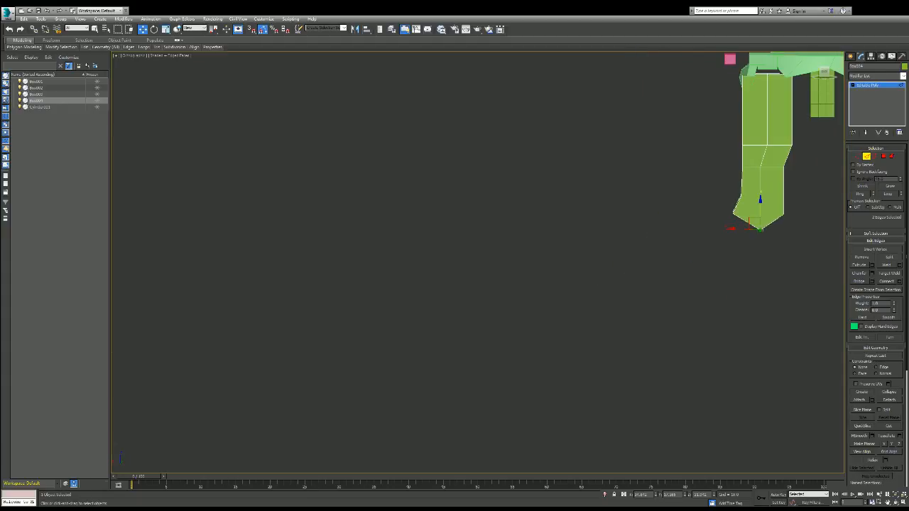
pyautogui.scroll(8, 797, 150)
pyautogui.scroll(-3, 797, 151)
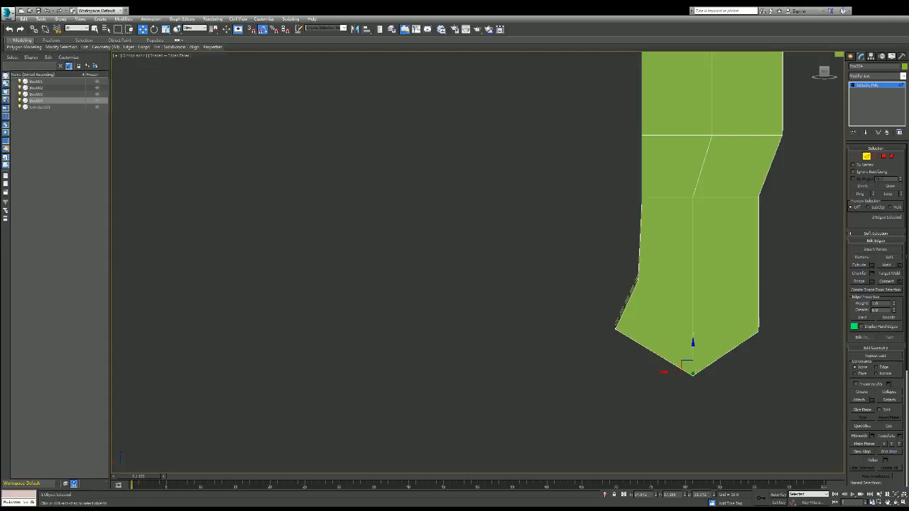
pyautogui.keyDown('alt'); pyautogui.moveTo(797, 151); pyautogui.dragTo(781, 152, button='middle'); pyautogui.keyUp('alt')
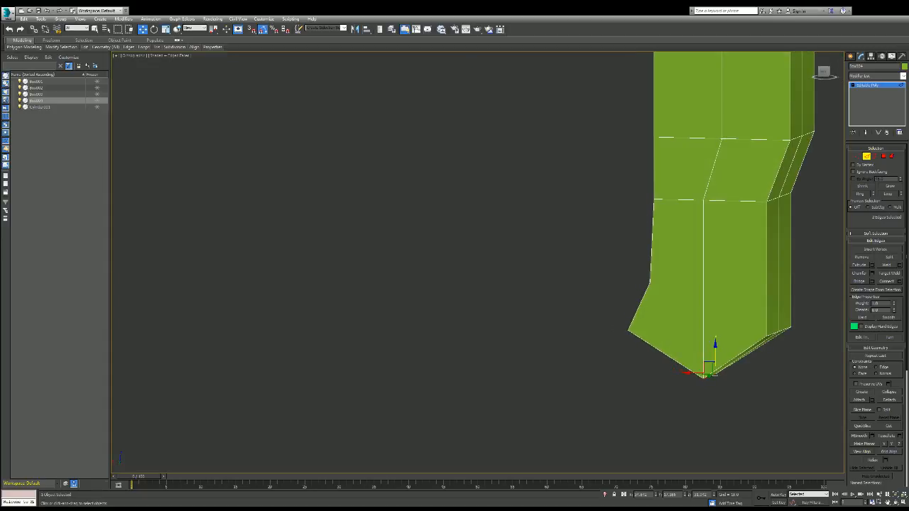
pyautogui.keyDown('alt'); pyautogui.moveTo(469, 71); pyautogui.dragTo(470, 72, button='middle'); pyautogui.keyUp('alt')
pyautogui.scroll(-7, 733, 92)
pyautogui.scroll(3, 733, 93)
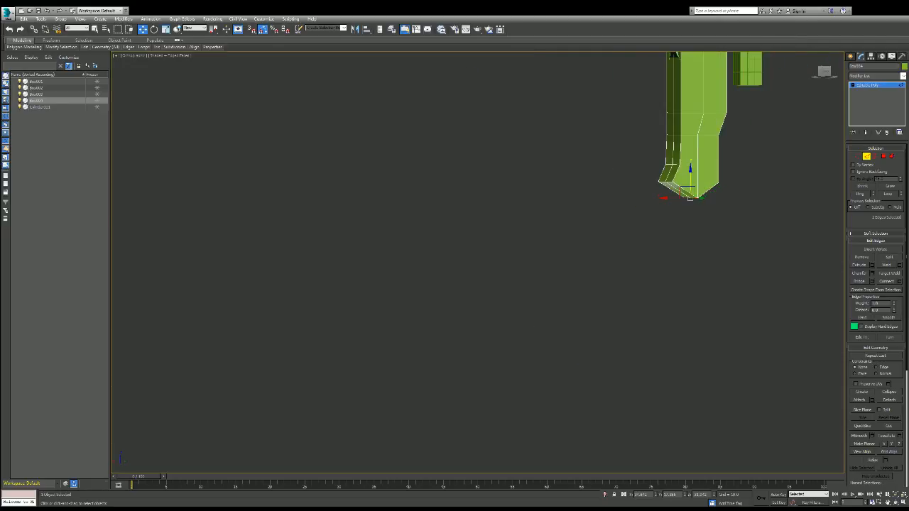
pyautogui.scroll(3, 773, 64)
pyautogui.scroll(-8, 773, 64)
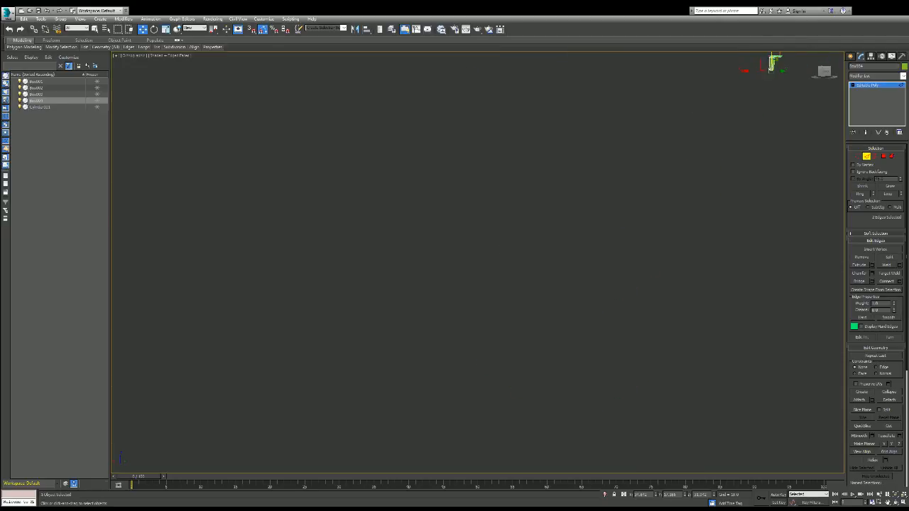
pyautogui.scroll(8, 814, 55)
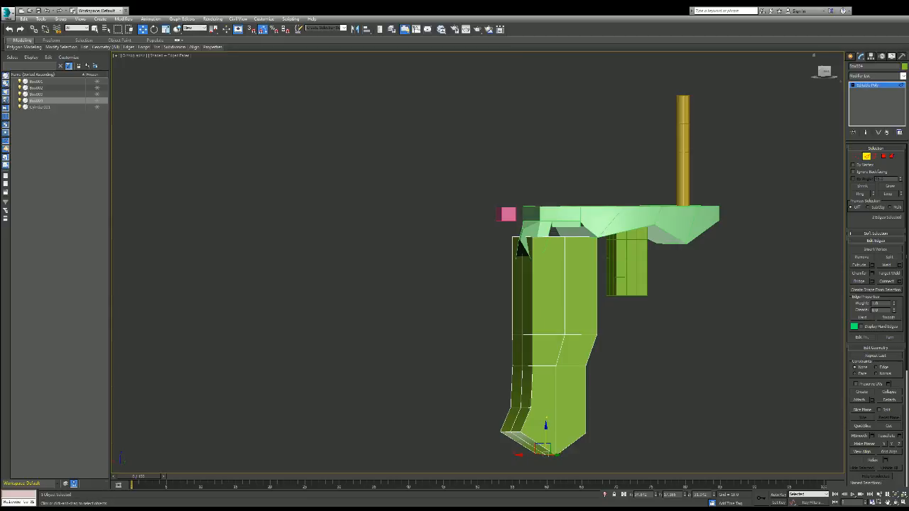
# - Leave the leg's edge editing, select the small box under the green body and set its length, width and height segments to 1
pyautogui.moveTo(824, 71)
pyautogui.mouseDown()
pyautogui.moveTo(836, 106)
pyautogui.moveTo(823, 51)
pyautogui.moveTo(825, 70)
pyautogui.moveTo(815, 75)
pyautogui.moveTo(823, 71)
pyautogui.mouseUp()
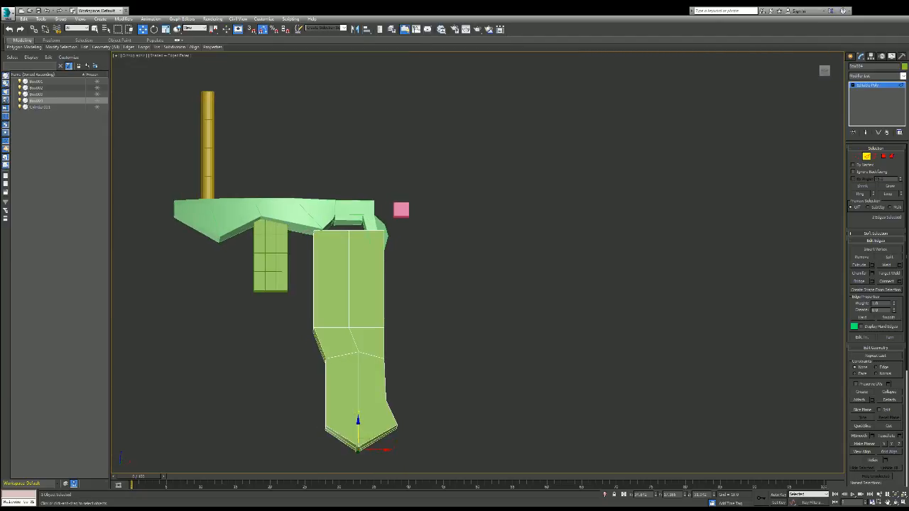
pyautogui.click(823, 71)
pyautogui.scroll(-2, 282, 219)
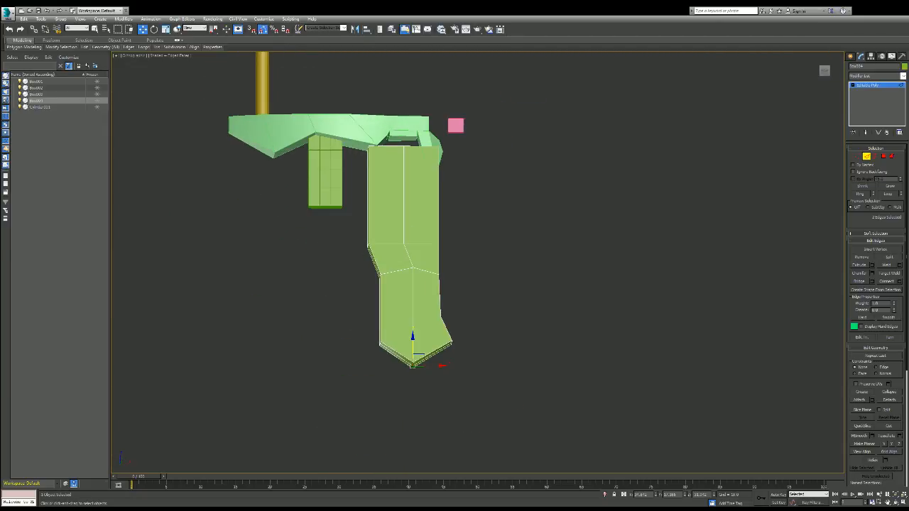
pyautogui.click(850, 56)
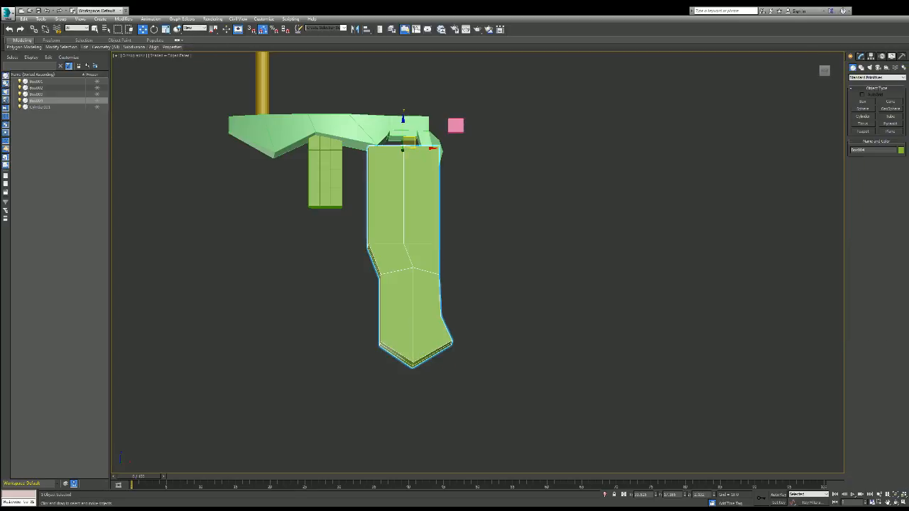
pyautogui.click(325, 171)
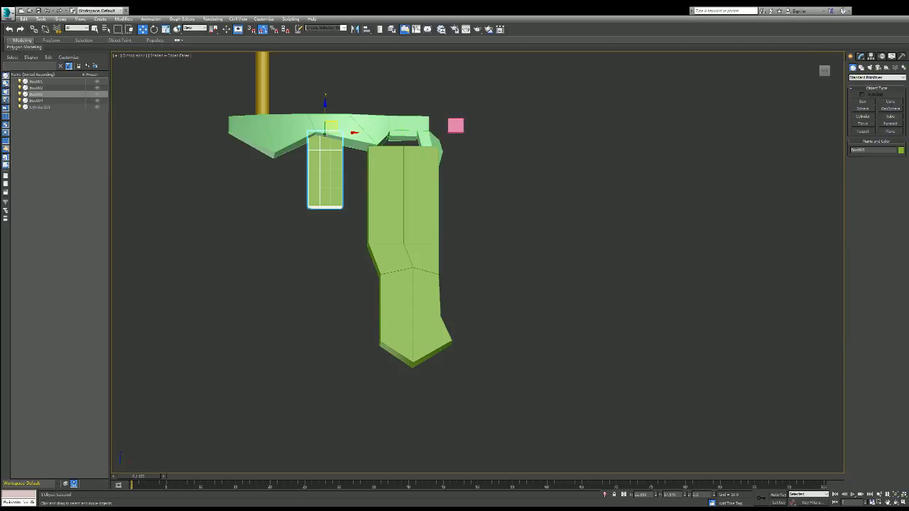
pyautogui.click(861, 56)
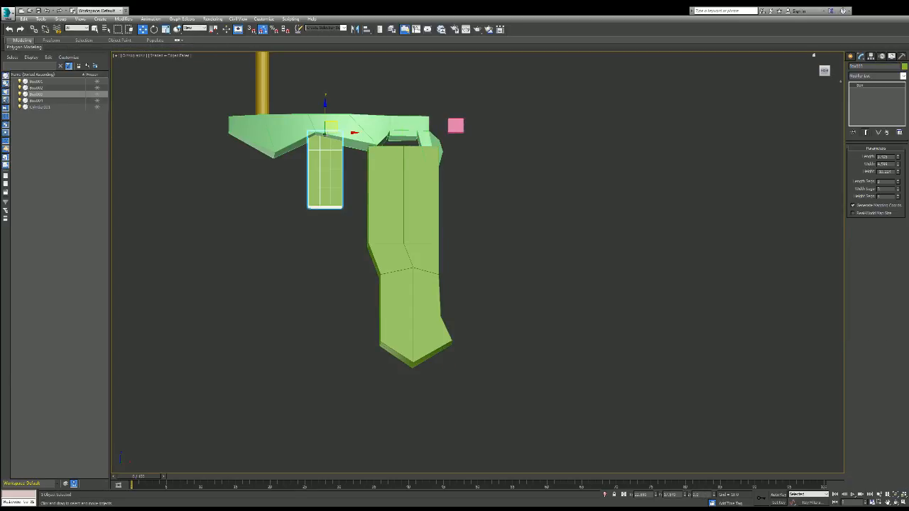
pyautogui.doubleClick(883, 181)
pyautogui.press('Tab')
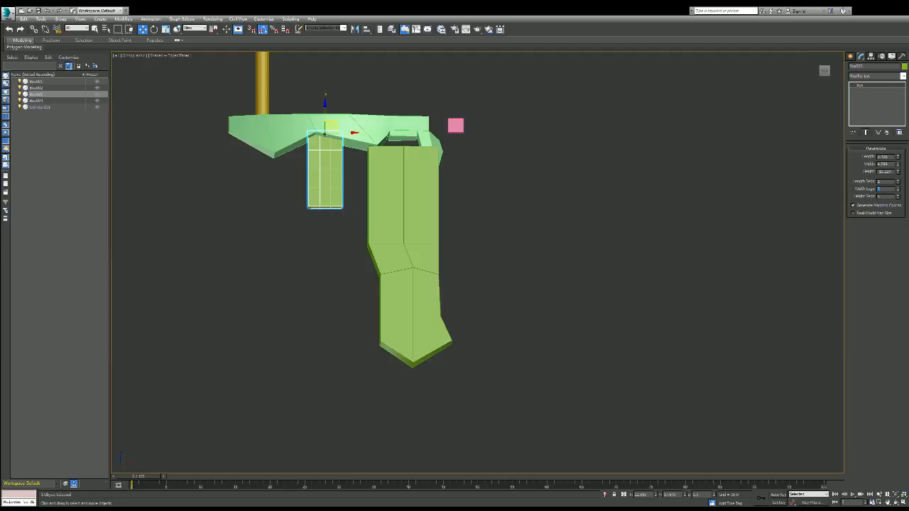
pyautogui.write('1')
pyautogui.press('Tab')
pyautogui.hotkey('ctrl', 'd')
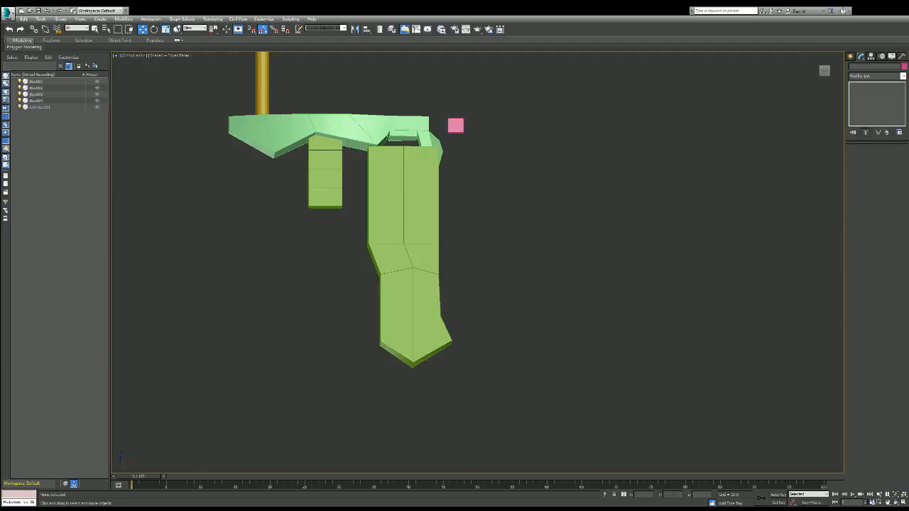
# - Convert the small box to an Editable Poly and move it down against the side of the leg just below the green body
pyautogui.click(850, 56)
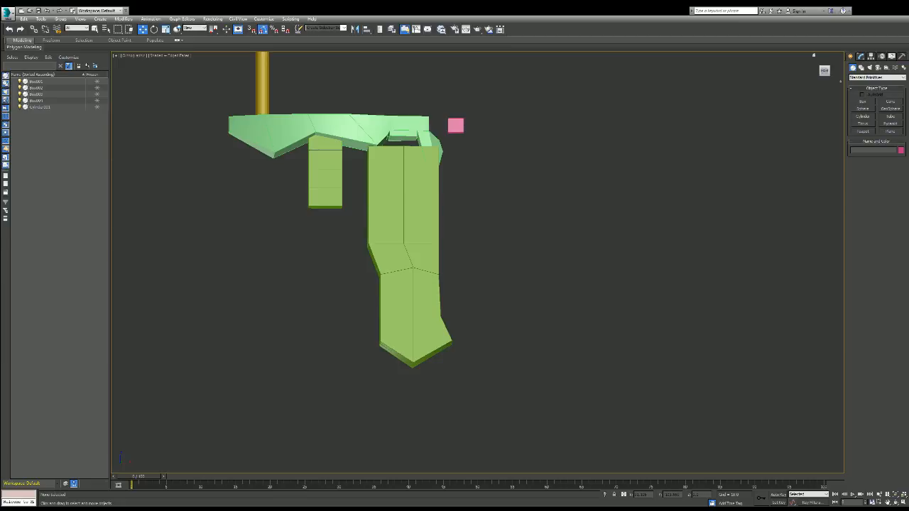
pyautogui.click(325, 171)
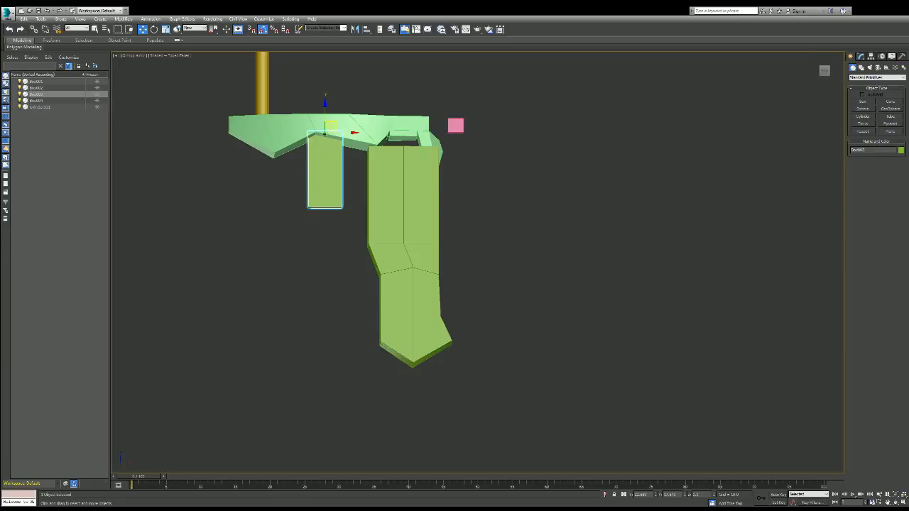
pyautogui.click(860, 56)
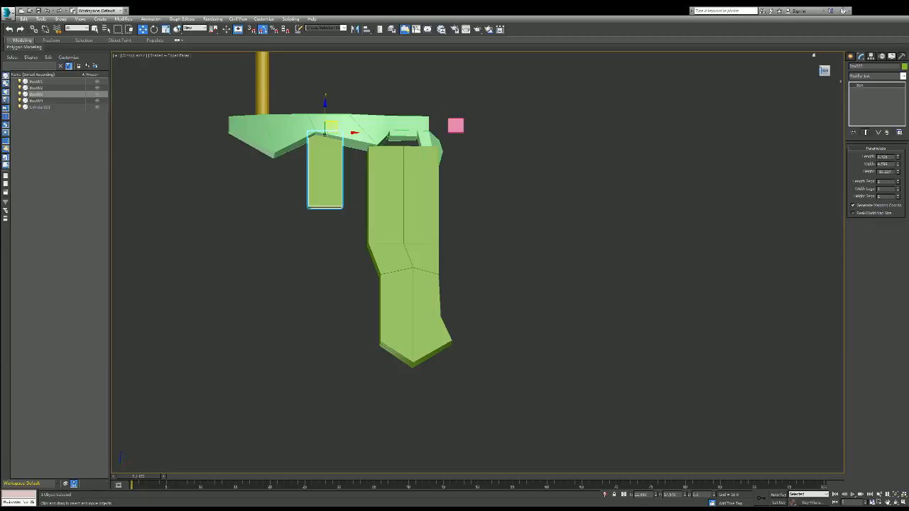
pyautogui.moveTo(825, 71); pyautogui.dragTo(859, 64)
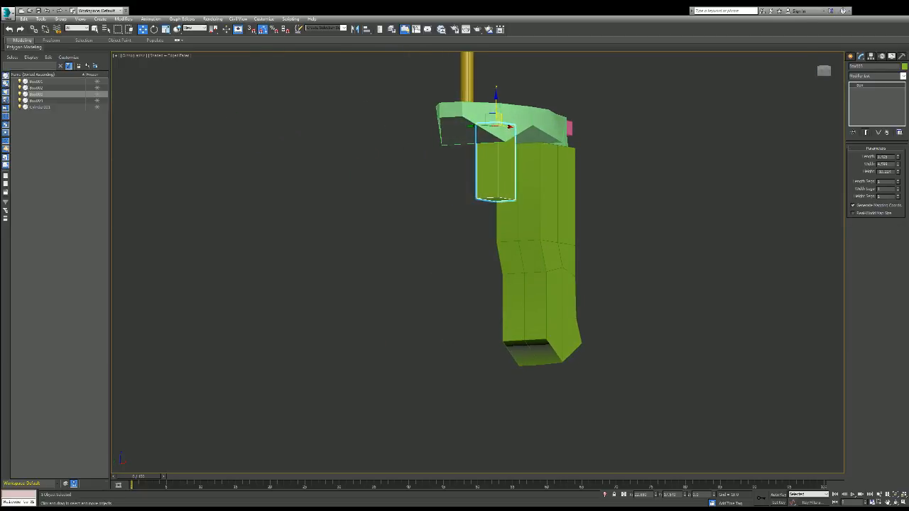
pyautogui.scroll(-2, 516, 174)
pyautogui.scroll(2, 532, 162)
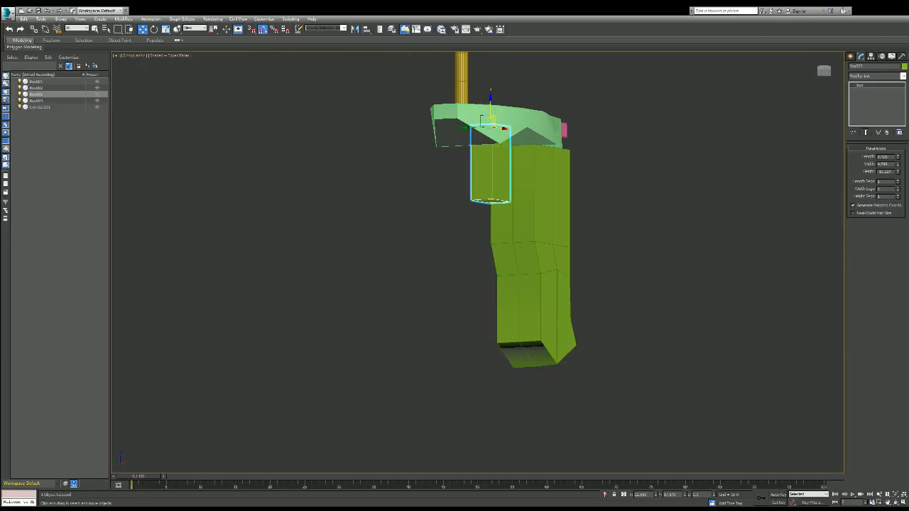
pyautogui.moveTo(824, 71); pyautogui.dragTo(802, 71)
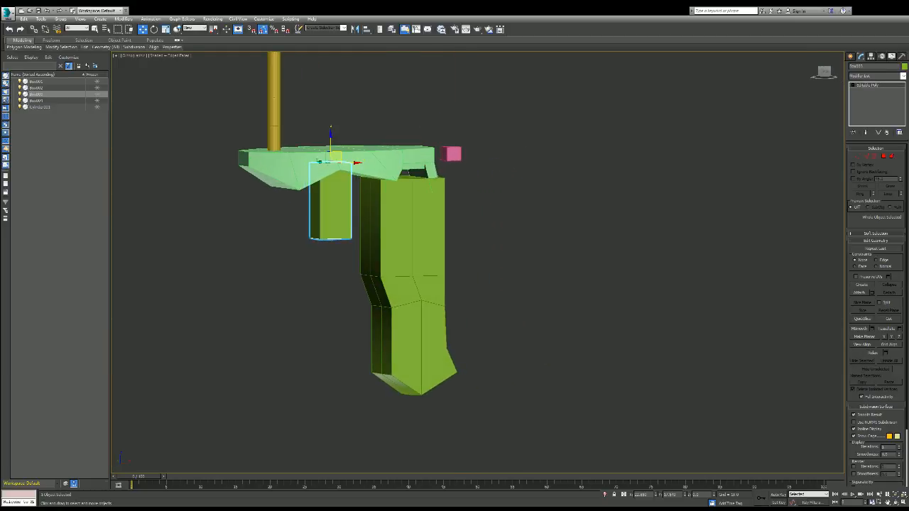
pyautogui.moveTo(336, 156); pyautogui.dragTo(362, 171)
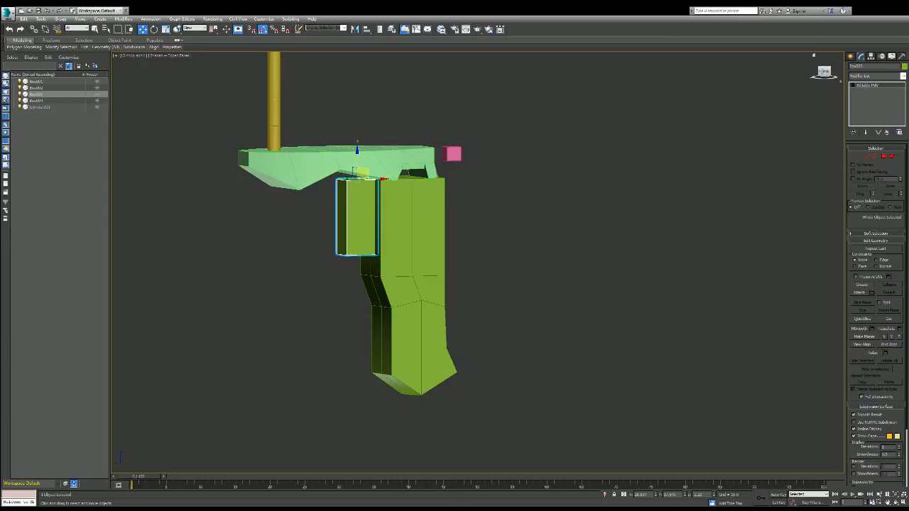
pyautogui.moveTo(824, 71)
pyautogui.mouseDown()
pyautogui.moveTo(794, 75)
pyautogui.moveTo(829, 67)
pyautogui.mouseUp()
pyautogui.scroll(-2, 367, 107)
pyautogui.scroll(3, 250, 153)
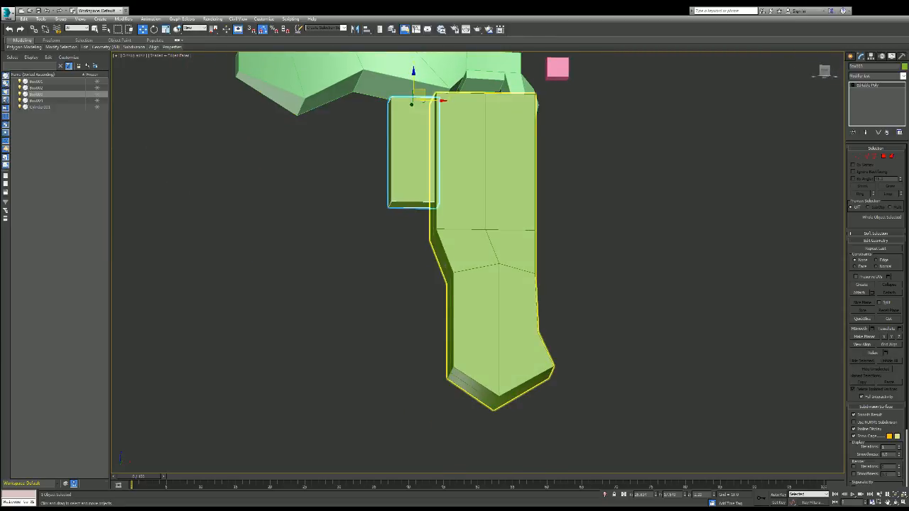
# - Scale the small block down in height and width and position it flush against the leg's upper side
pyautogui.press('r')
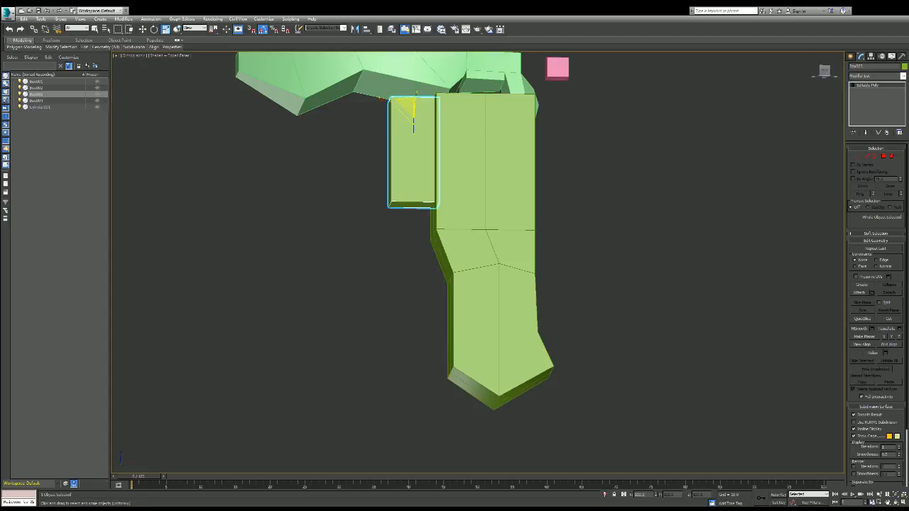
pyautogui.moveTo(413, 122); pyautogui.dragTo(414, 147)
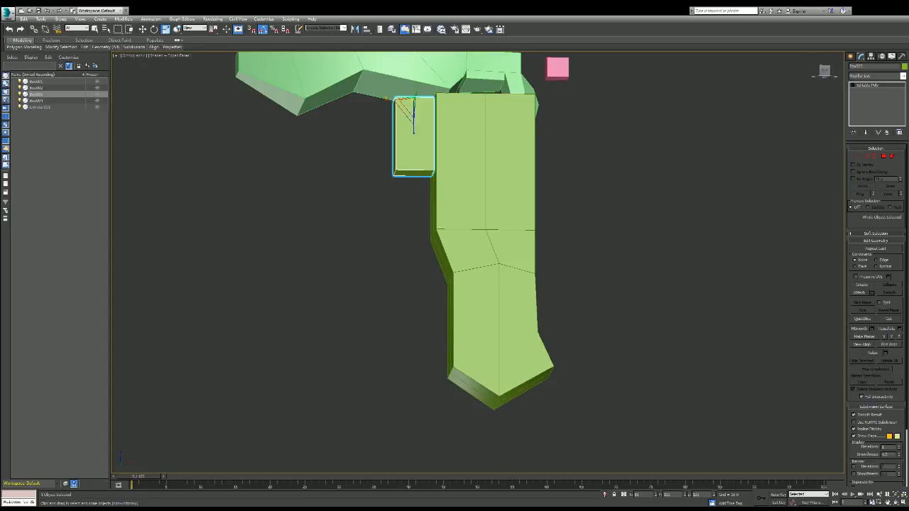
pyautogui.moveTo(394, 100); pyautogui.dragTo(427, 93)
pyautogui.press('w')
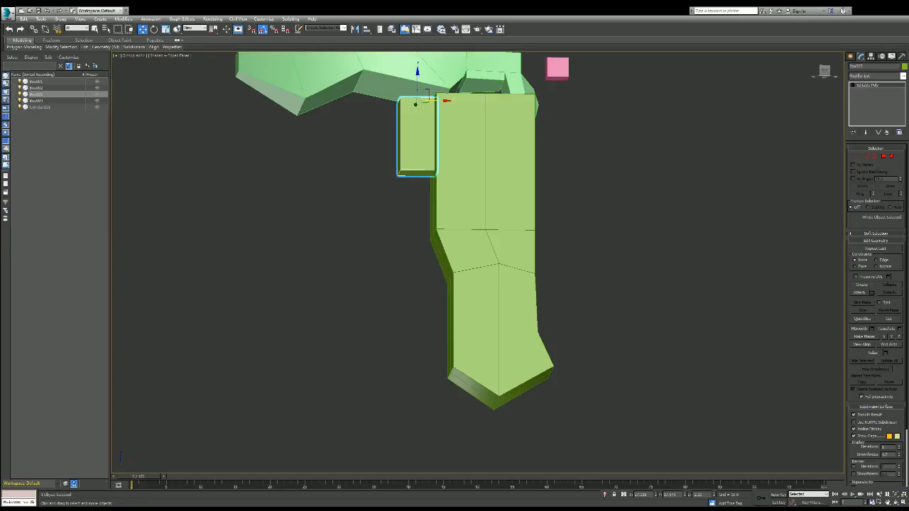
pyautogui.keyDown('alt'); pyautogui.moveTo(477, 263); pyautogui.dragTo(477, 262, button='middle'); pyautogui.keyUp('alt')
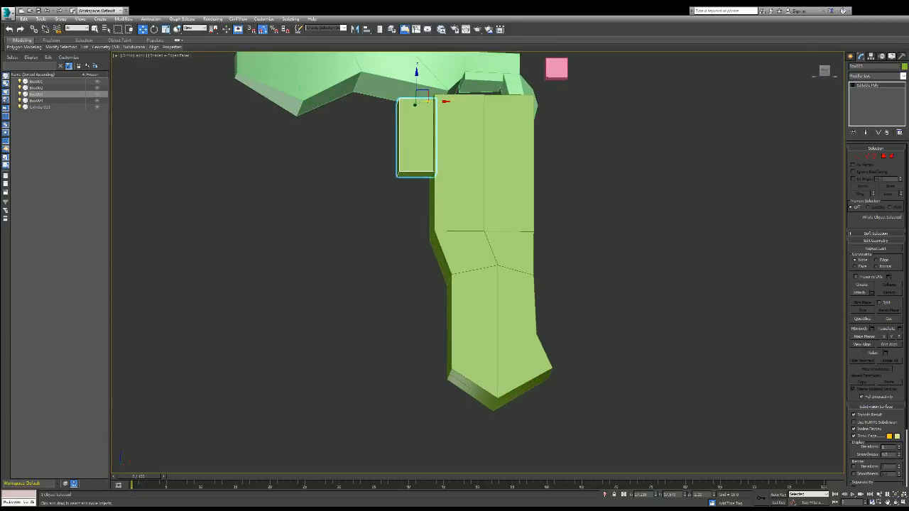
pyautogui.keyDown('alt'); pyautogui.moveTo(477, 262); pyautogui.dragTo(478, 262, button='middle'); pyautogui.keyUp('alt')
# - Select the pink cube and move it up against the end face of the green body
pyautogui.click(509, 147)
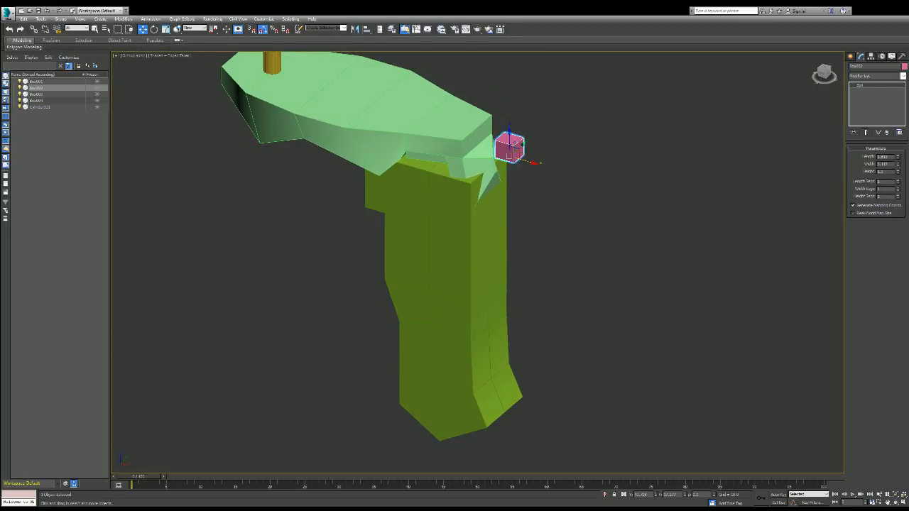
pyautogui.moveTo(510, 147); pyautogui.dragTo(483, 139)
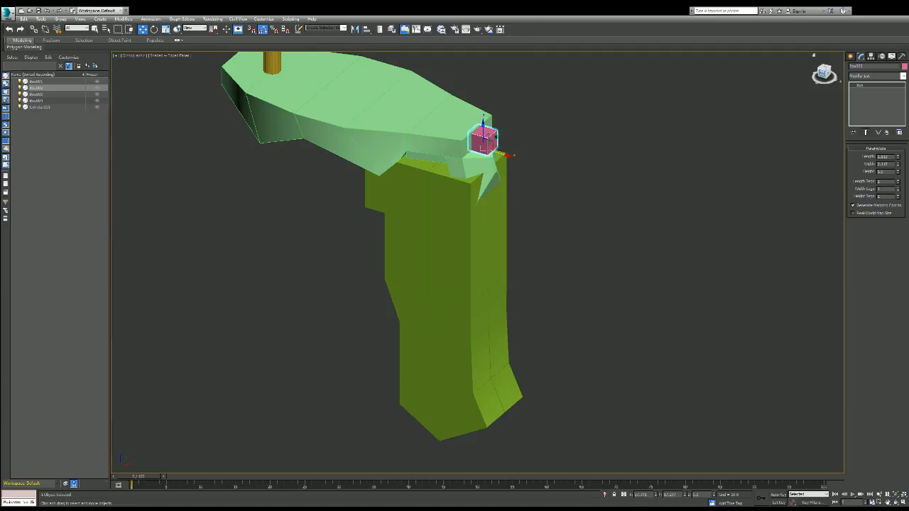
pyautogui.keyDown('alt'); pyautogui.moveTo(483, 139); pyautogui.dragTo(490, 160, button='middle'); pyautogui.keyUp('alt')
pyautogui.keyDown('alt'); pyautogui.moveTo(477, 262); pyautogui.dragTo(497, 213, button='middle'); pyautogui.keyUp('alt')
pyautogui.scroll(-5, 479, 257)
# - On the green body at edge level, raise the upper edge of the end next to the pink cube along Z
pyautogui.click(590, 85)
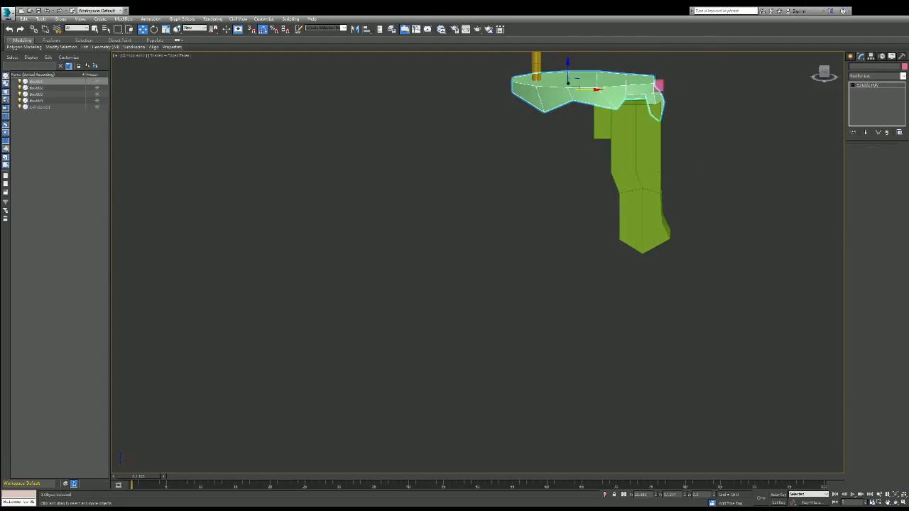
pyautogui.keyDown('alt'); pyautogui.moveTo(589, 85); pyautogui.dragTo(610, 88, button='middle'); pyautogui.keyUp('alt')
pyautogui.press('z')
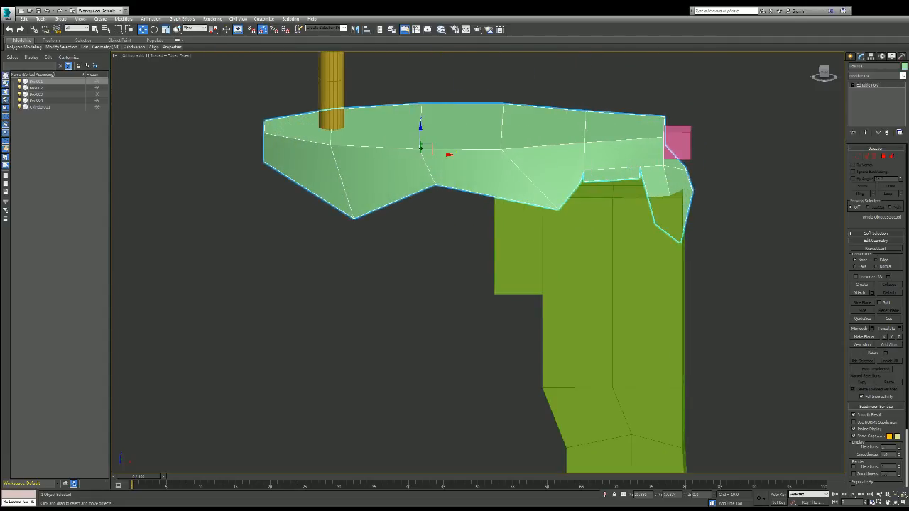
pyautogui.press('2')
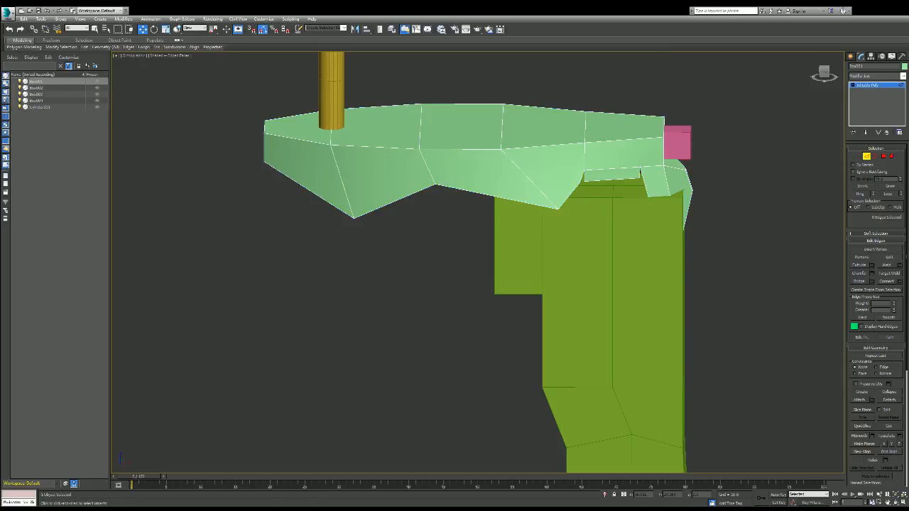
pyautogui.click(664, 128)
pyautogui.moveTo(664, 103); pyautogui.dragTo(664, 74)
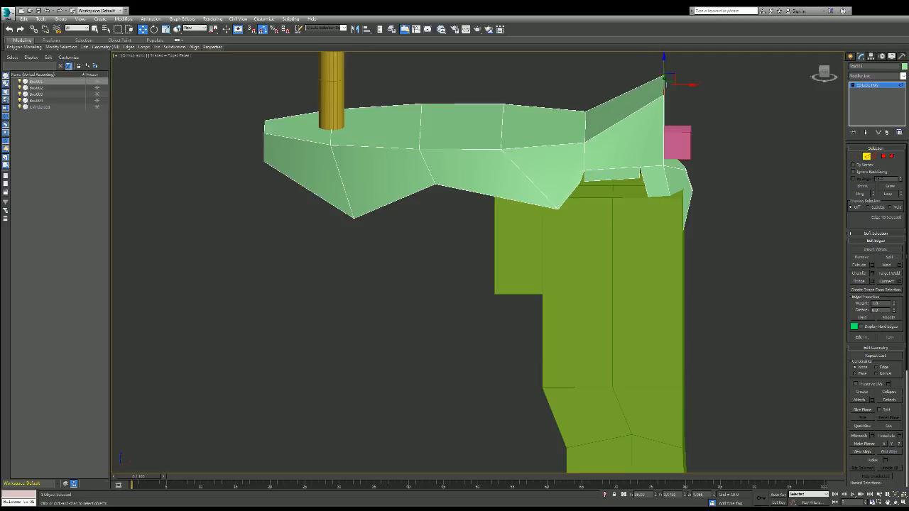
pyautogui.keyDown('alt'); pyautogui.moveTo(497, 263); pyautogui.dragTo(477, 262, button='middle'); pyautogui.keyUp('alt')
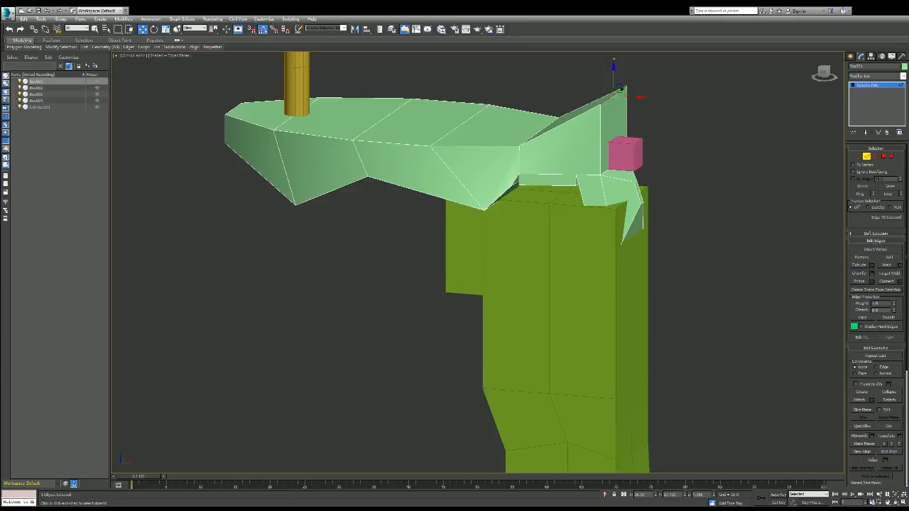
# - Select the raised end's polygon and cut it horizontally near its upper edge with a slice plane
pyautogui.press('4')
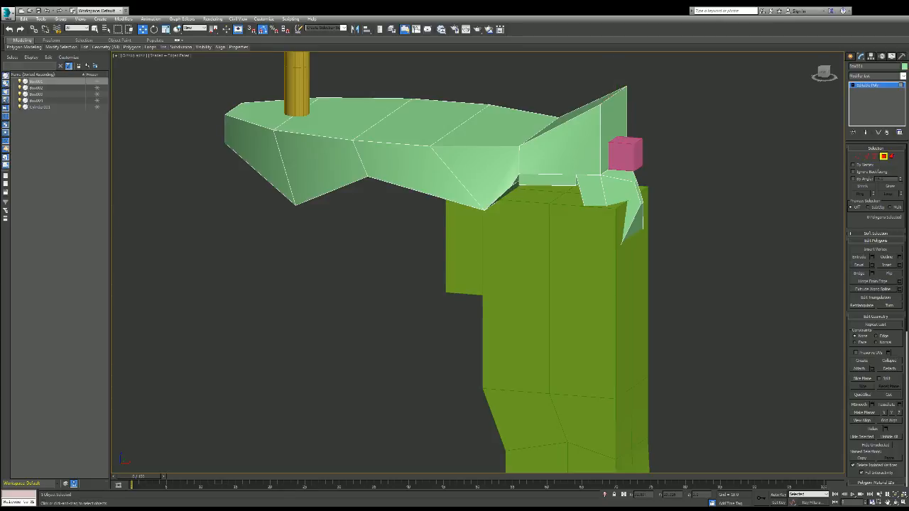
pyautogui.click(618, 125)
pyautogui.click(861, 378)
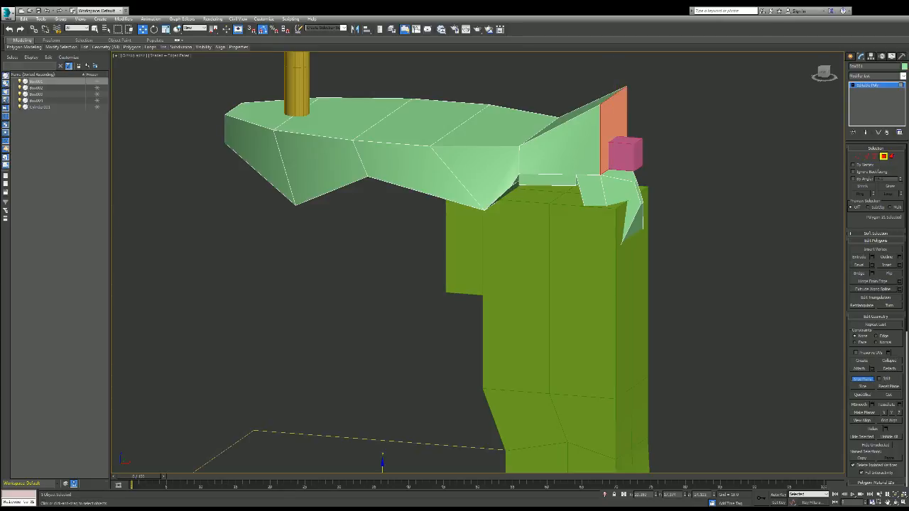
pyautogui.moveTo(382, 462); pyautogui.dragTo(382, 56)
pyautogui.click(862, 386)
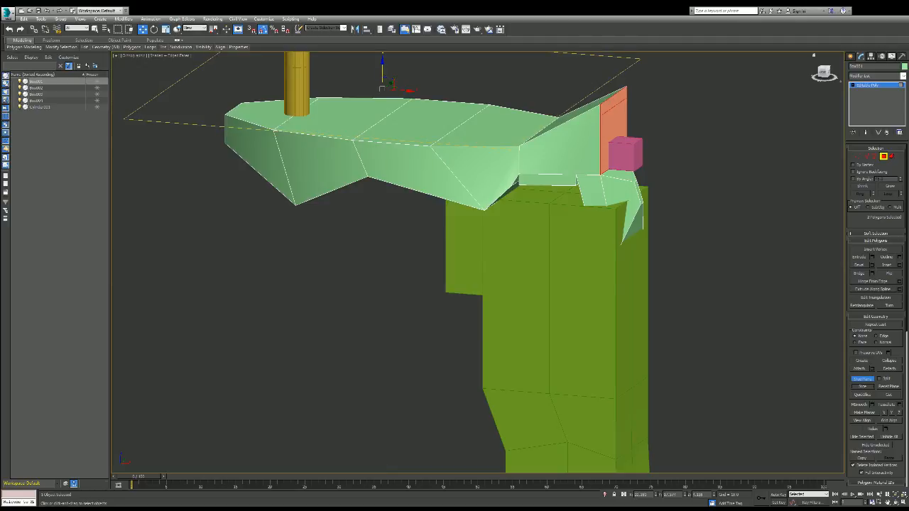
pyautogui.click(862, 380)
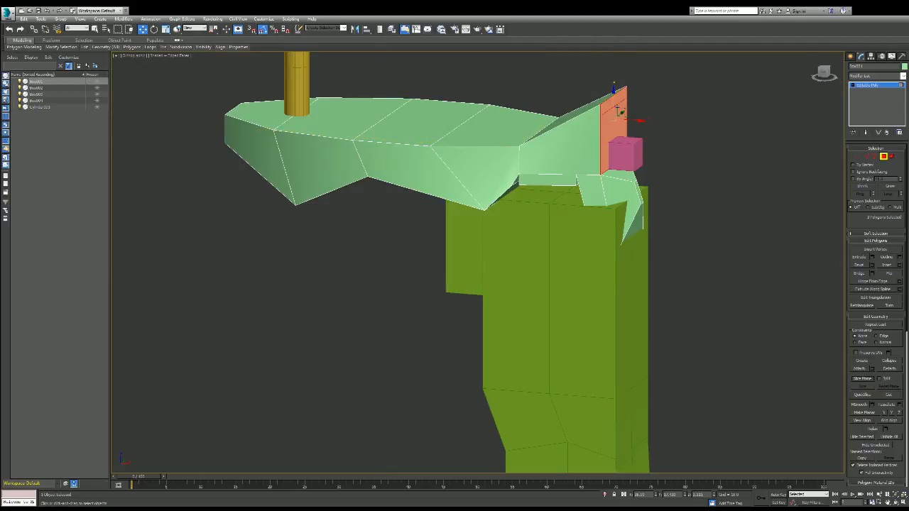
# - Select only the lower polygon of the sliced end face and move it slightly outward along X
pyautogui.click(637, 112)
pyautogui.click(617, 125)
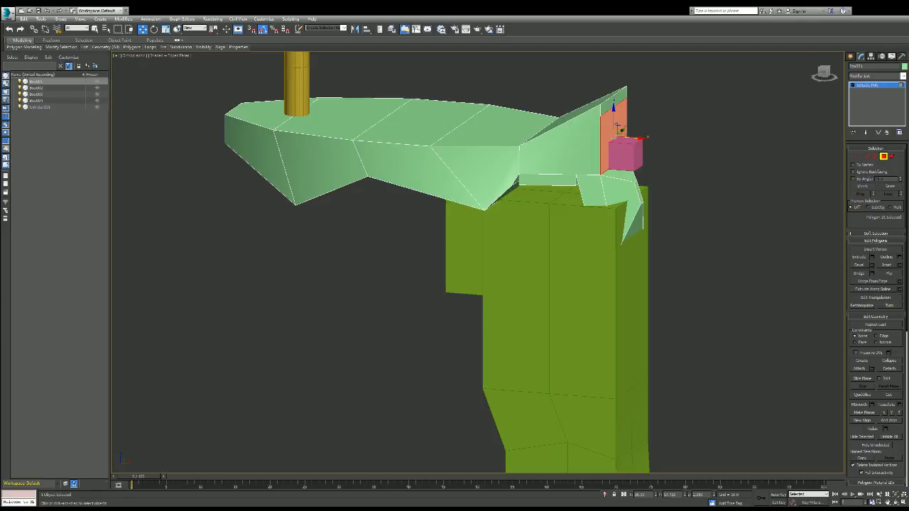
pyautogui.moveTo(628, 137); pyautogui.dragTo(632, 138)
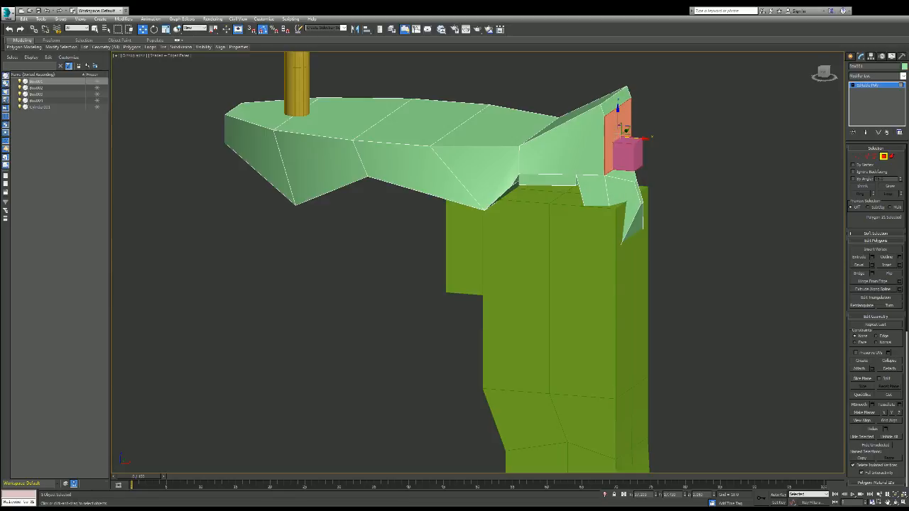
# - Select the top edge of the green body's raised end, shift it slightly inward along X, and return to polygon level
pyautogui.press('2')
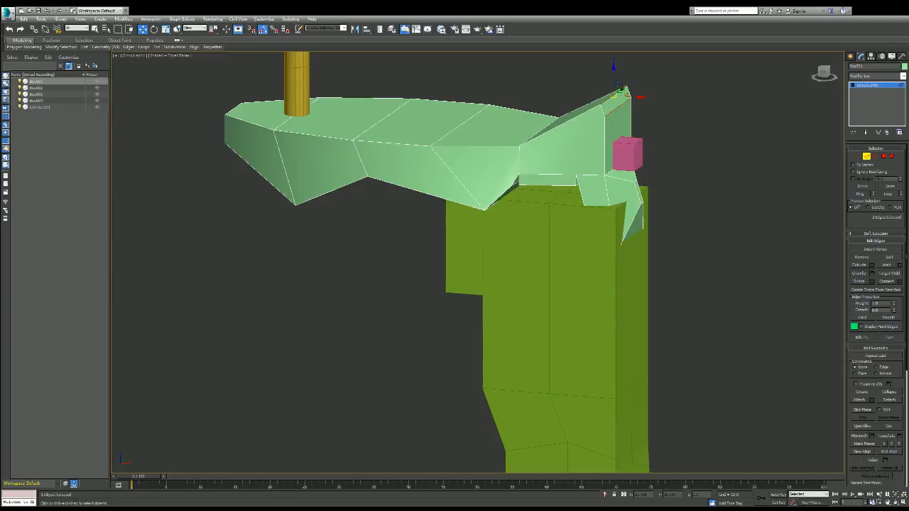
pyautogui.click(617, 85)
pyautogui.click(598, 100)
pyautogui.click(618, 90)
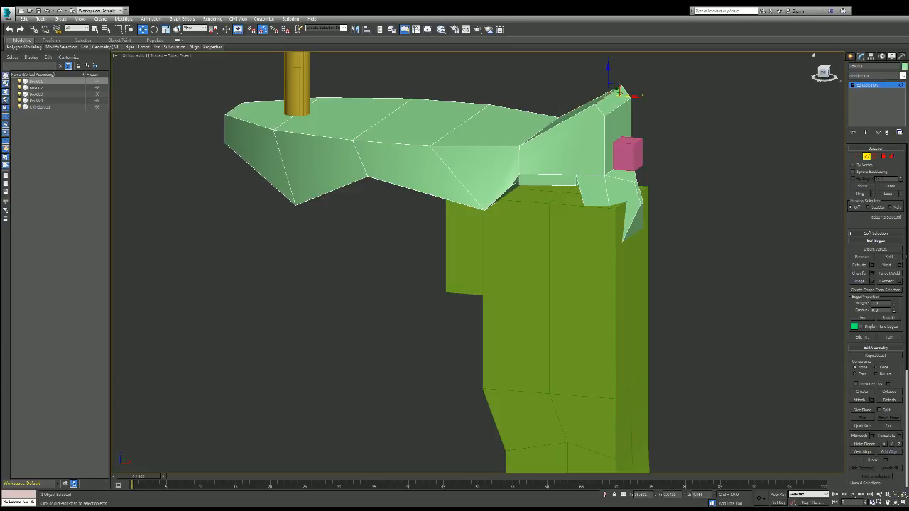
pyautogui.moveTo(824, 73)
pyautogui.mouseDown()
pyautogui.moveTo(784, 72)
pyautogui.moveTo(787, 89)
pyautogui.moveTo(814, 54)
pyautogui.mouseUp()
pyautogui.press('4')
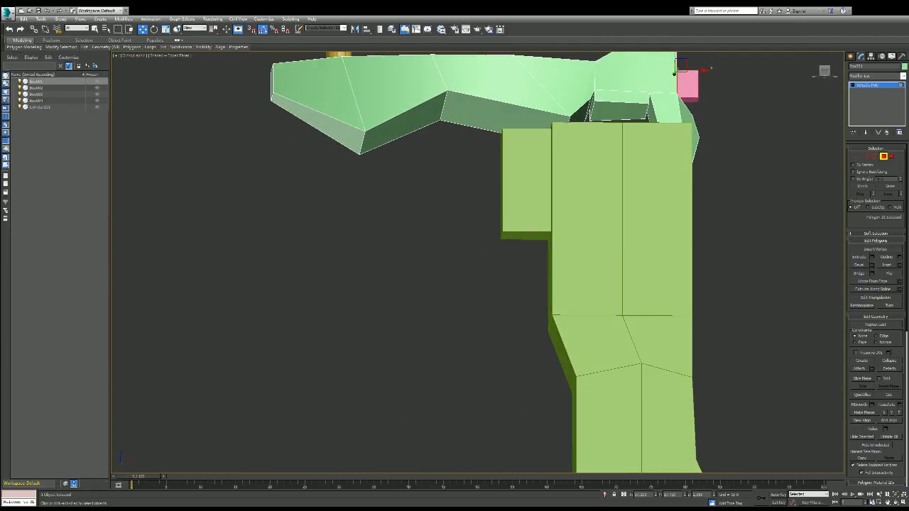
# - Select the three underside polygons of the green body's long section, lower them along Z, and clear the selection
pyautogui.click(501, 113)
pyautogui.keyDown('ctrl'); pyautogui.click(404, 122); pyautogui.keyUp('ctrl')
pyautogui.keyDown('ctrl'); pyautogui.click(324, 124); pyautogui.keyUp('ctrl')
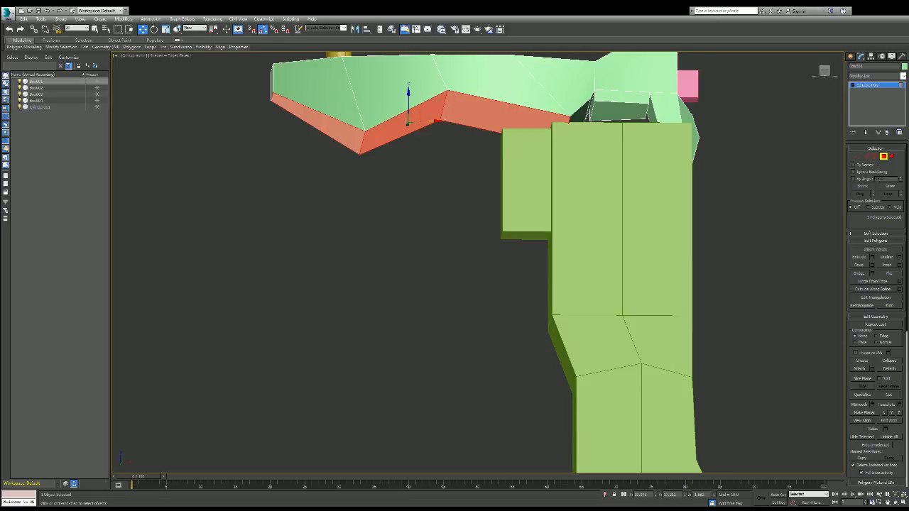
pyautogui.moveTo(409, 103); pyautogui.dragTo(408, 125)
pyautogui.hotkey('ctrl', 'd')
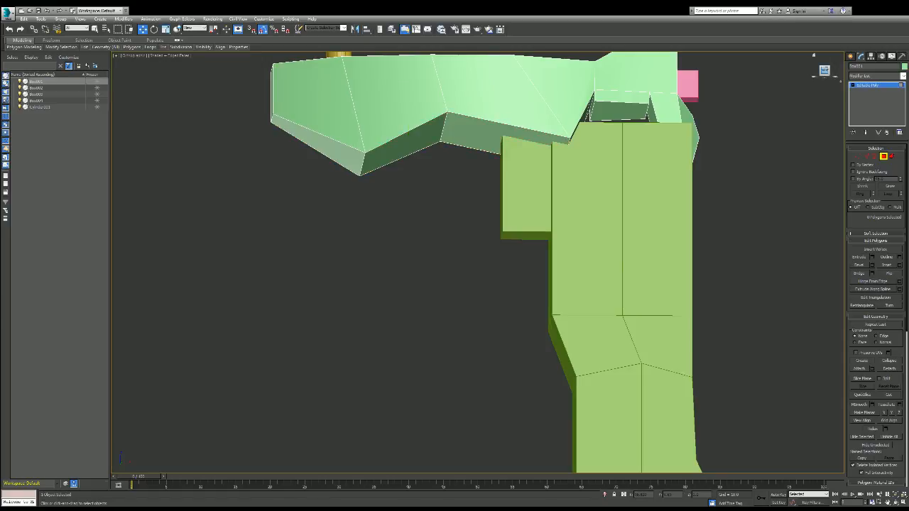
# - At edge level, raise the lower edge of the green body's narrow end face, near the gold cylinder, along Z
pyautogui.moveTo(824, 70); pyautogui.dragTo(848, 72)
pyautogui.press('2')
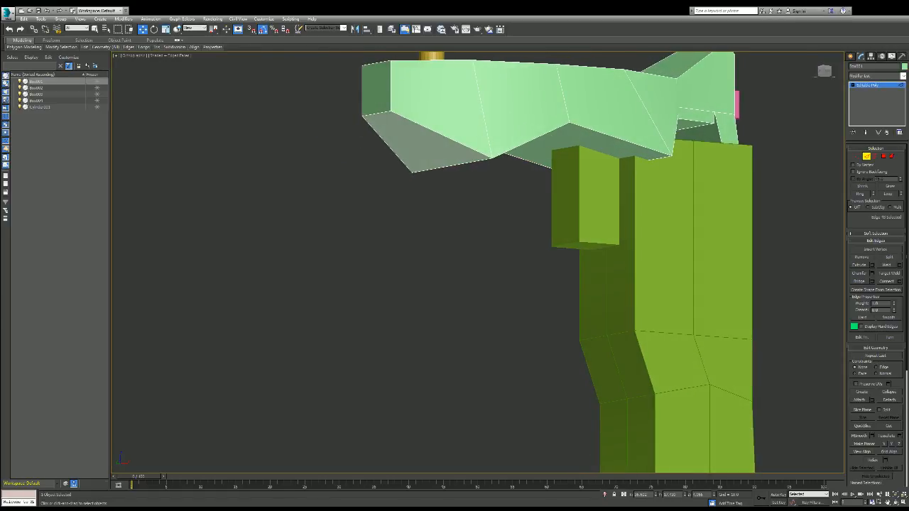
pyautogui.click(379, 114)
pyautogui.moveTo(376, 96); pyautogui.dragTo(376, 80)
pyautogui.keyDown('alt'); pyautogui.moveTo(479, 260); pyautogui.dragTo(478, 262, button='middle'); pyautogui.keyUp('alt')
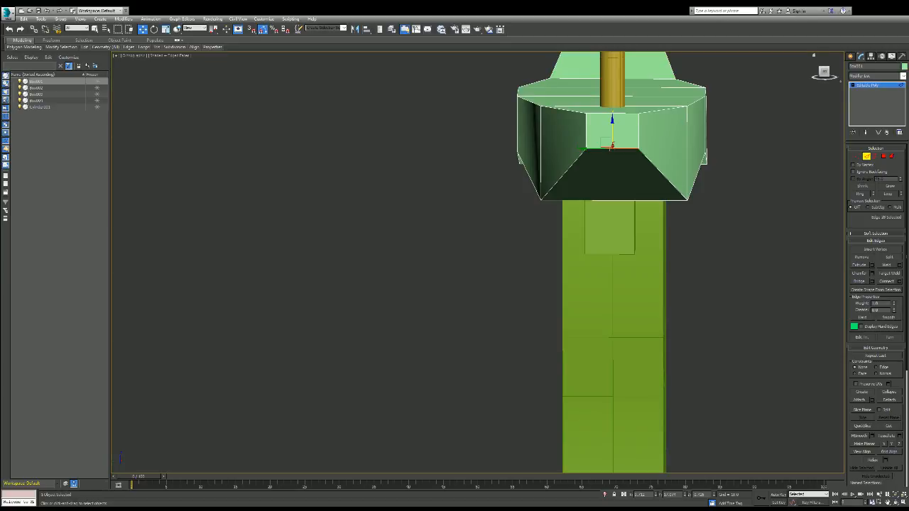
pyautogui.keyDown('alt'); pyautogui.moveTo(478, 262); pyautogui.dragTo(478, 262, button='middle'); pyautogui.keyUp('alt')
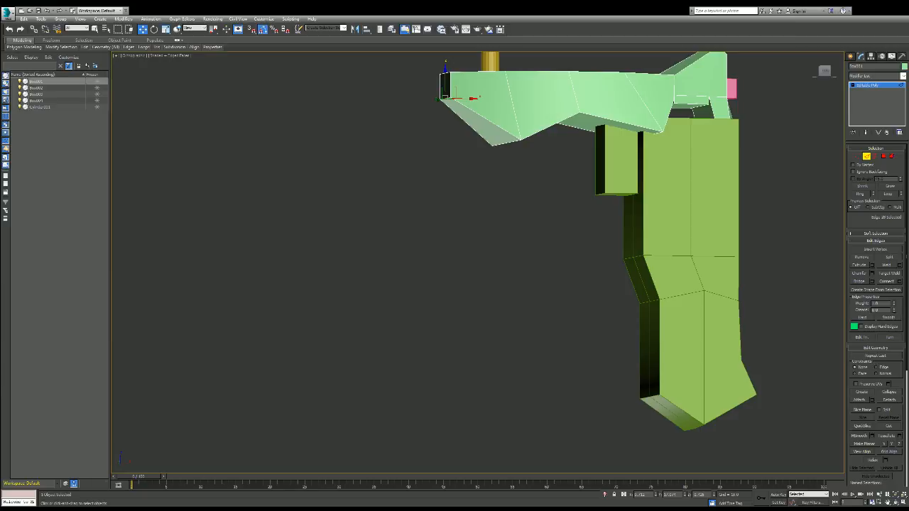
# - Select the top cross edge where the green body's raised end begins and lift it along Z
pyautogui.scroll(4, 729, 64)
pyautogui.keyDown('alt'); pyautogui.moveTo(394, 342); pyautogui.dragTo(394, 305, button='middle'); pyautogui.keyUp('alt')
pyautogui.click(593, 164)
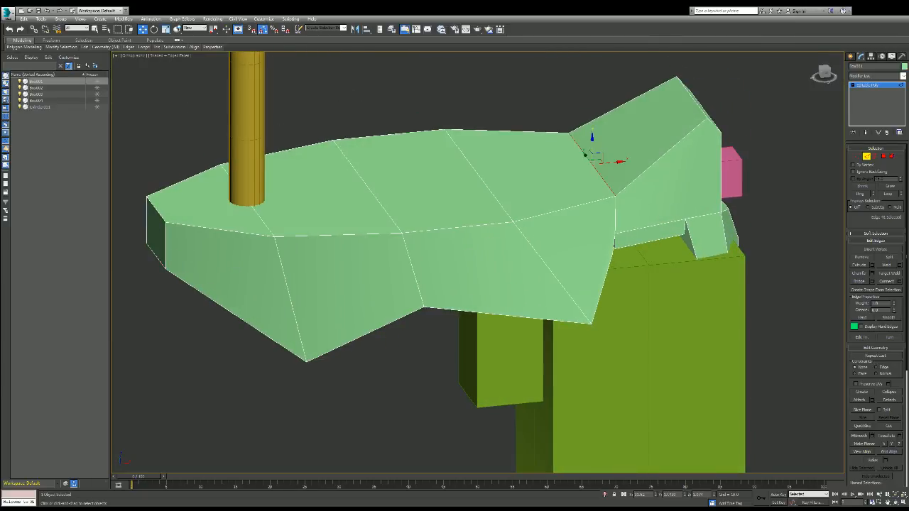
pyautogui.moveTo(592, 148); pyautogui.dragTo(592, 138)
# - Lift that top cross edge further along Z and raise the next two cross edges toward the cylinder by decreasing amounts
pyautogui.click(824, 75)
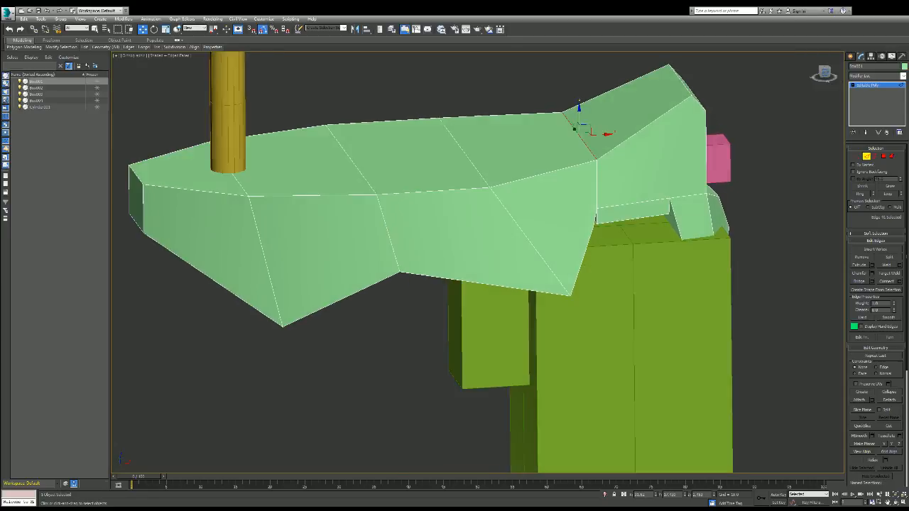
pyautogui.scroll(-4, 597, 72)
pyautogui.scroll(5, 478, 63)
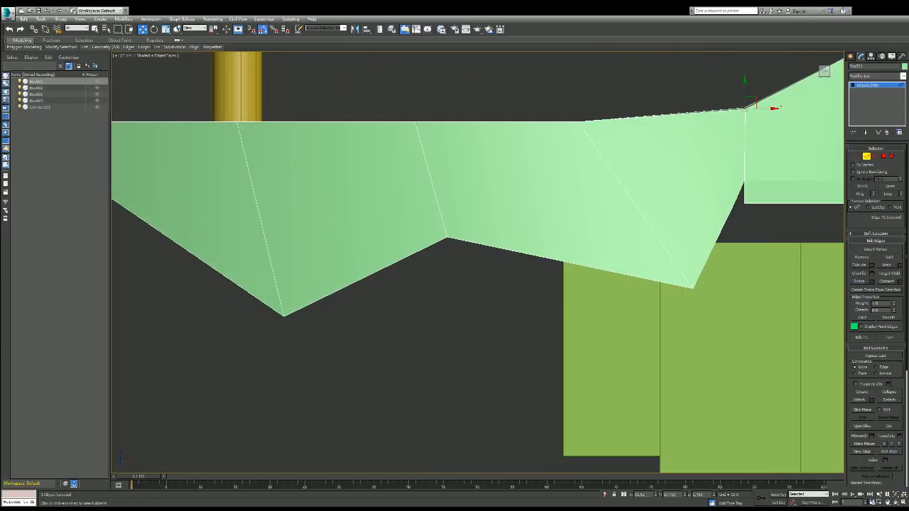
pyautogui.moveTo(824, 71); pyautogui.dragTo(824, 77)
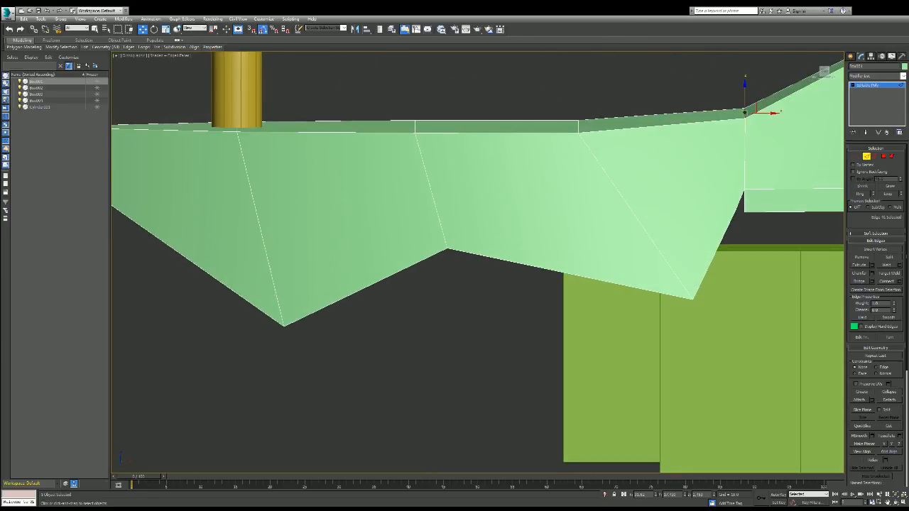
pyautogui.moveTo(745, 92); pyautogui.dragTo(745, 81)
pyautogui.click(578, 127)
pyautogui.moveTo(579, 120); pyautogui.dragTo(580, 112)
pyautogui.click(414, 126)
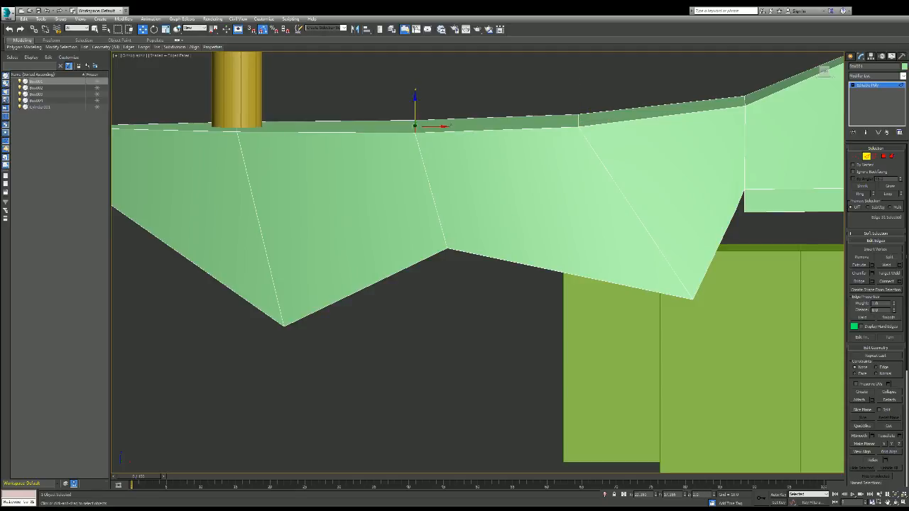
pyautogui.moveTo(415, 126); pyautogui.dragTo(414, 124)
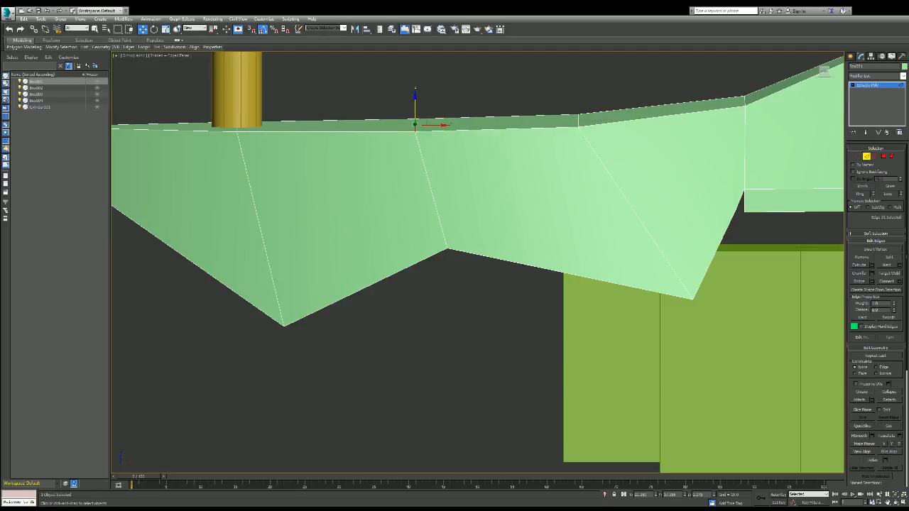
# - Raise the same three top cross edges slightly again to smooth the slope up to the raised end
pyautogui.click(745, 99)
pyautogui.moveTo(744, 94); pyautogui.dragTo(745, 86)
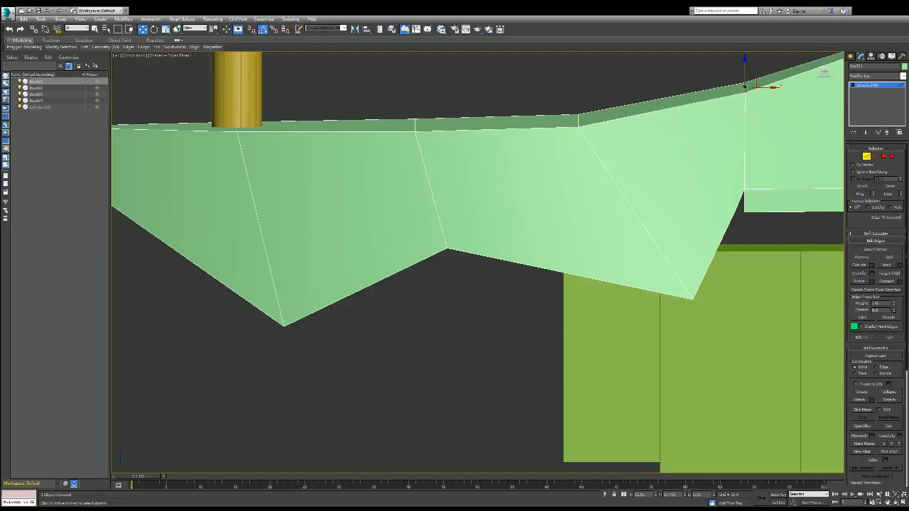
pyautogui.click(579, 114)
pyautogui.moveTo(579, 114); pyautogui.dragTo(579, 109)
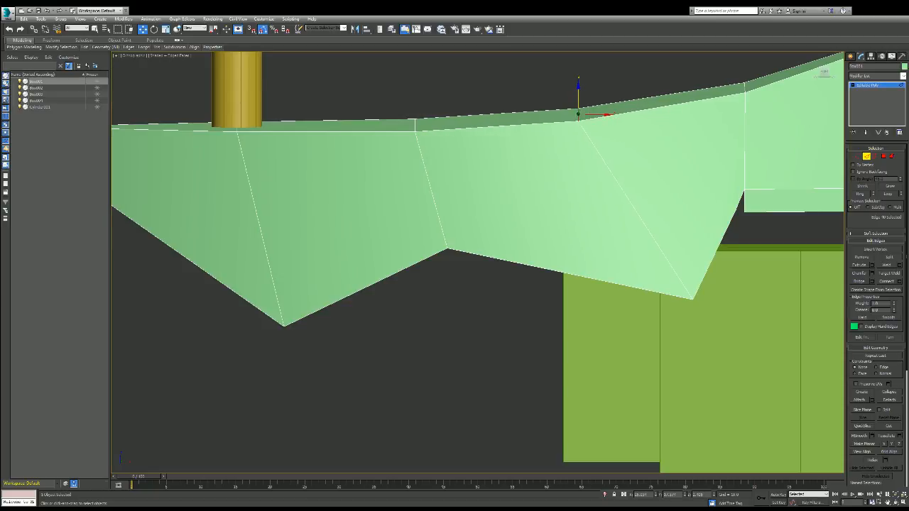
pyautogui.click(414, 125)
pyautogui.moveTo(415, 126); pyautogui.dragTo(415, 121)
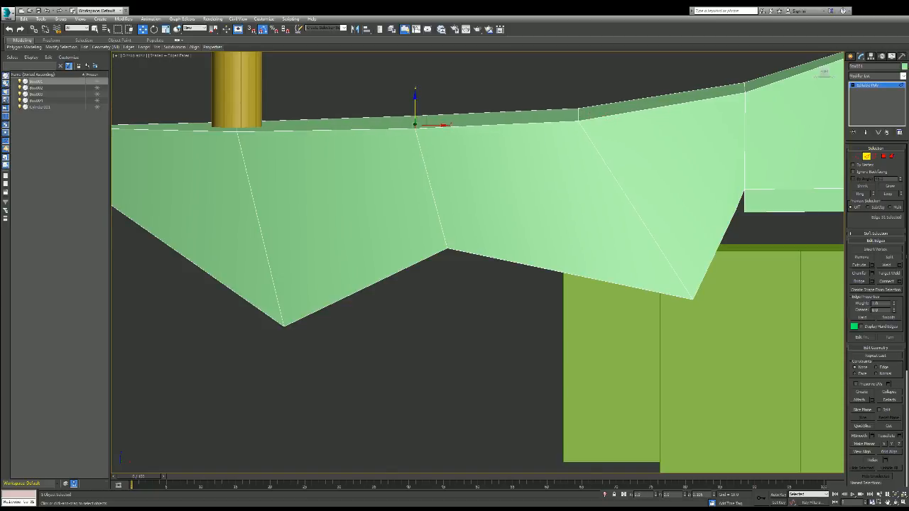
pyautogui.scroll(-2, 581, 95)
pyautogui.moveTo(823, 72); pyautogui.dragTo(790, 68)
pyautogui.press('f')
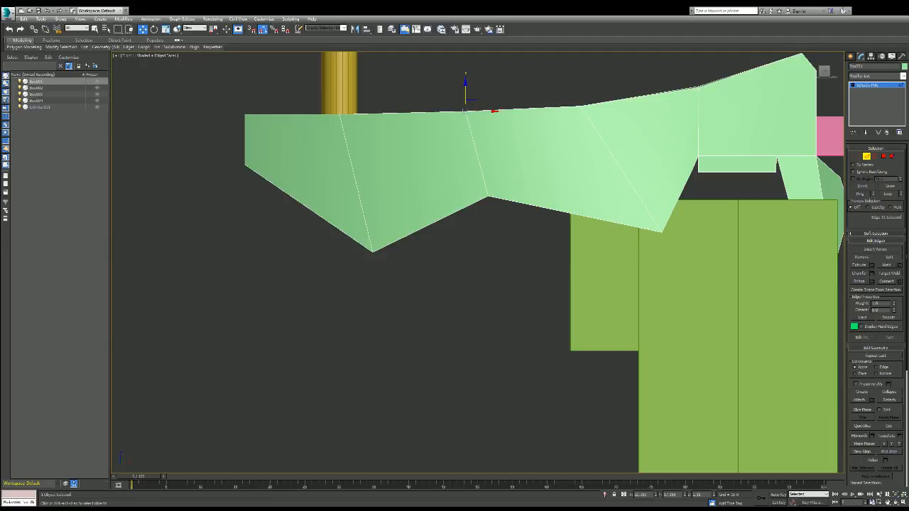
# - On the narrow end face of the green body, shift the lower edge inward along X and lower the upper edge along Z
pyautogui.moveTo(824, 71); pyautogui.dragTo(833, 69)
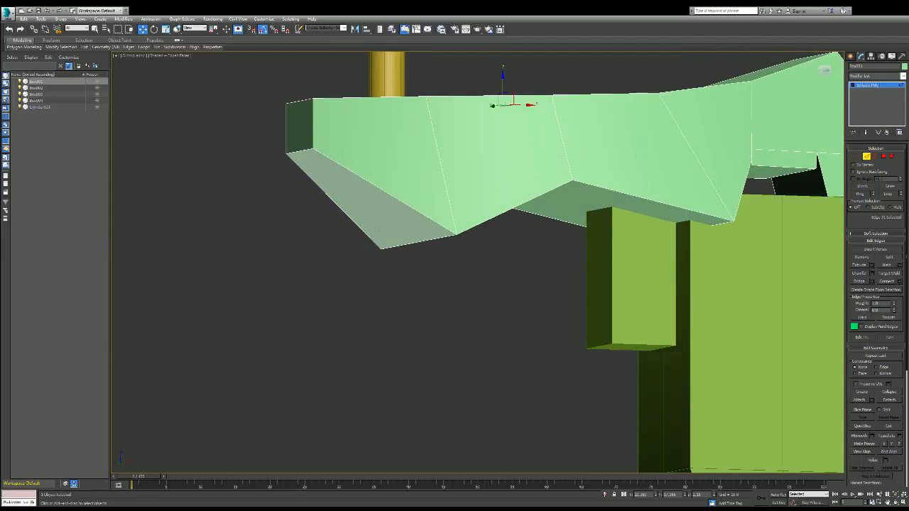
pyautogui.click(300, 151)
pyautogui.moveTo(319, 151); pyautogui.dragTo(327, 152)
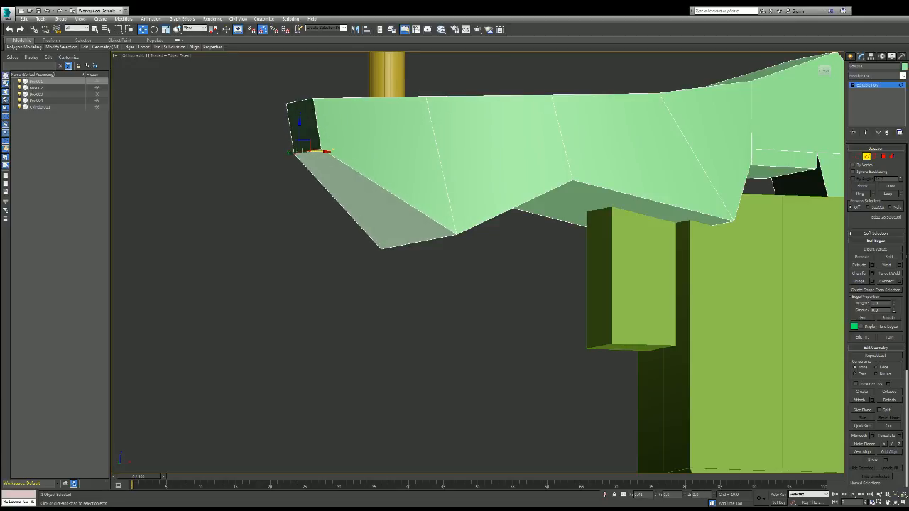
pyautogui.click(301, 100)
pyautogui.moveTo(300, 82); pyautogui.dragTo(300, 101)
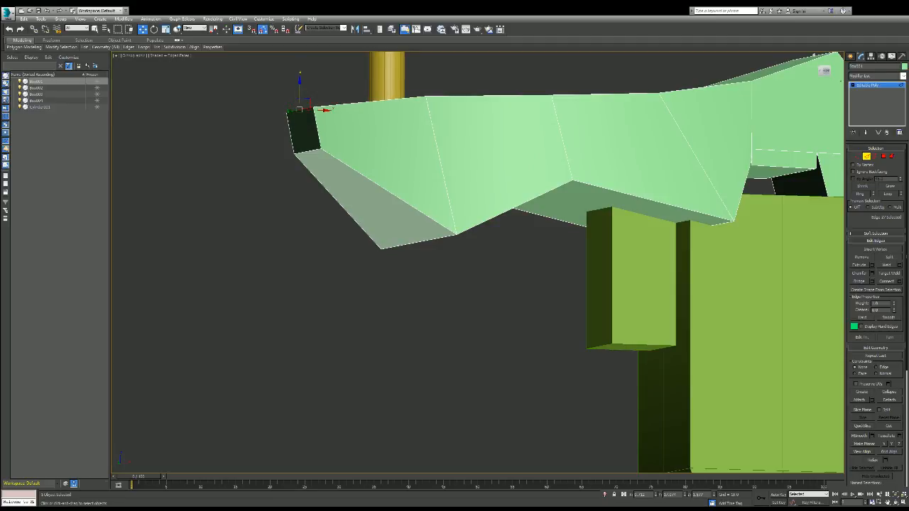
pyautogui.keyDown('alt'); pyautogui.moveTo(478, 262); pyautogui.dragTo(478, 261, button='middle'); pyautogui.keyUp('alt')
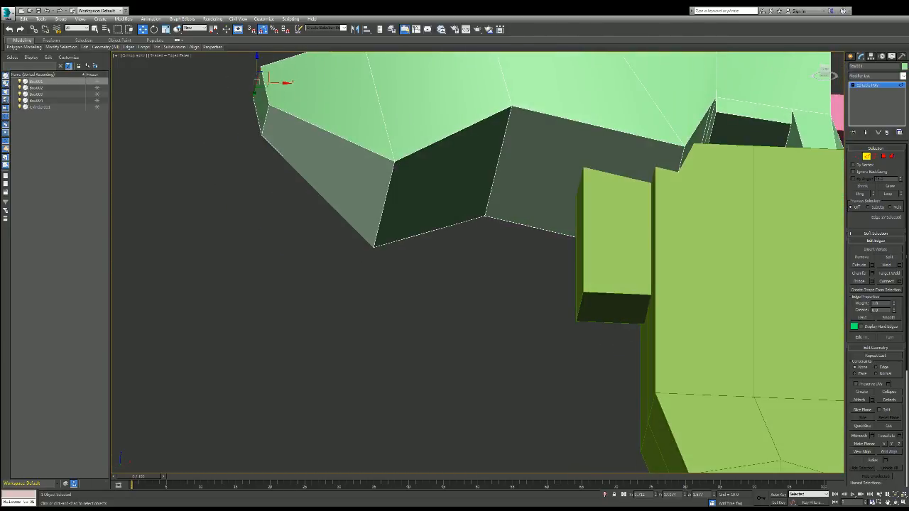
# - Leave the green body, select the small block beside the leg-like part, and switch it to edge level
pyautogui.hotkey('ctrl', 'd')
pyautogui.press('2')
pyautogui.click(615, 234)
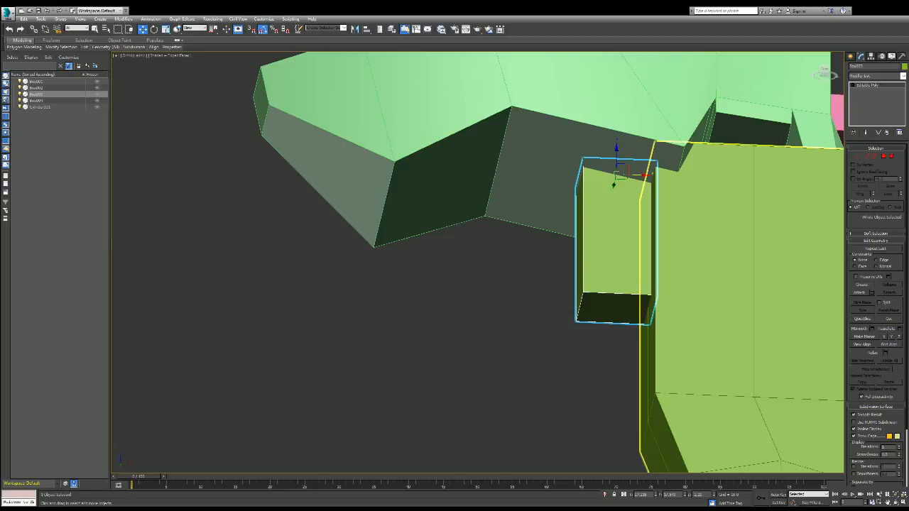
pyautogui.press('2')
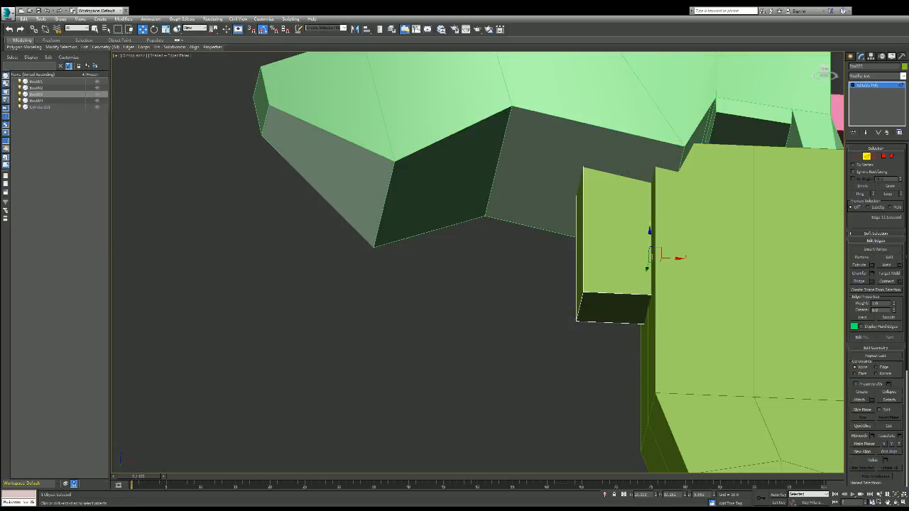
pyautogui.moveTo(650, 232); pyautogui.dragTo(650, 251)
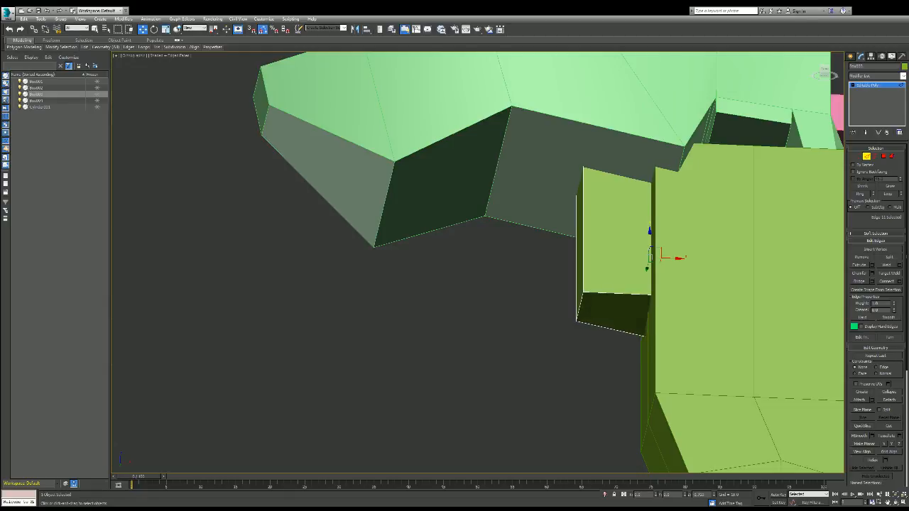
pyautogui.keyDown('alt'); pyautogui.moveTo(540, 260); pyautogui.dragTo(479, 260, button='middle'); pyautogui.keyUp('alt')
pyautogui.moveTo(347, 344); pyautogui.dragTo(346, 331)
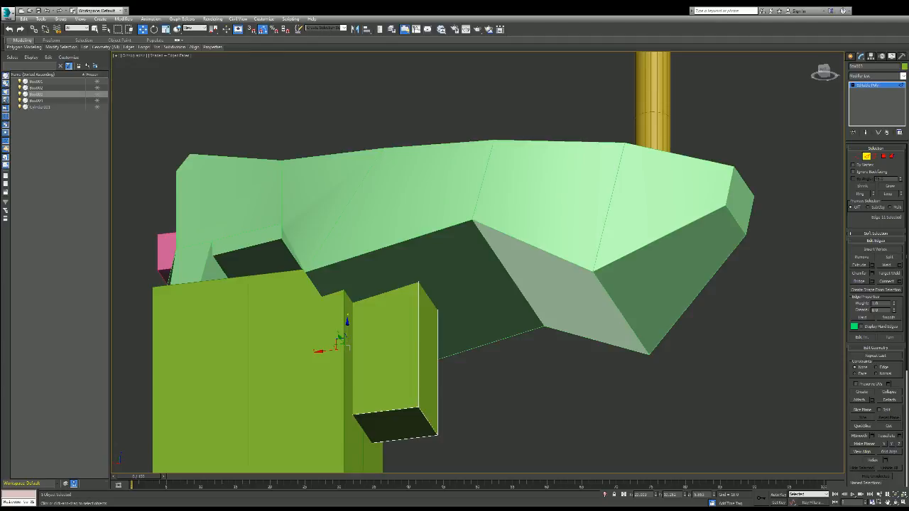
# - Select the small block's bottom edge next to the leg-like part and raise it slightly along Z
pyautogui.click(362, 427)
pyautogui.moveTo(356, 416)
pyautogui.mouseDown()
pyautogui.moveTo(356, 406)
pyautogui.moveTo(355, 416)
pyautogui.mouseUp()
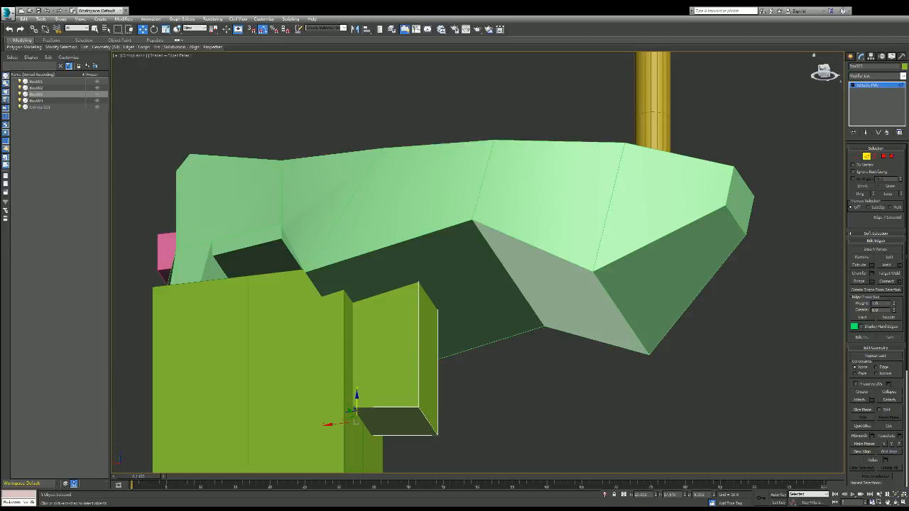
pyautogui.moveTo(824, 70); pyautogui.dragTo(825, 91)
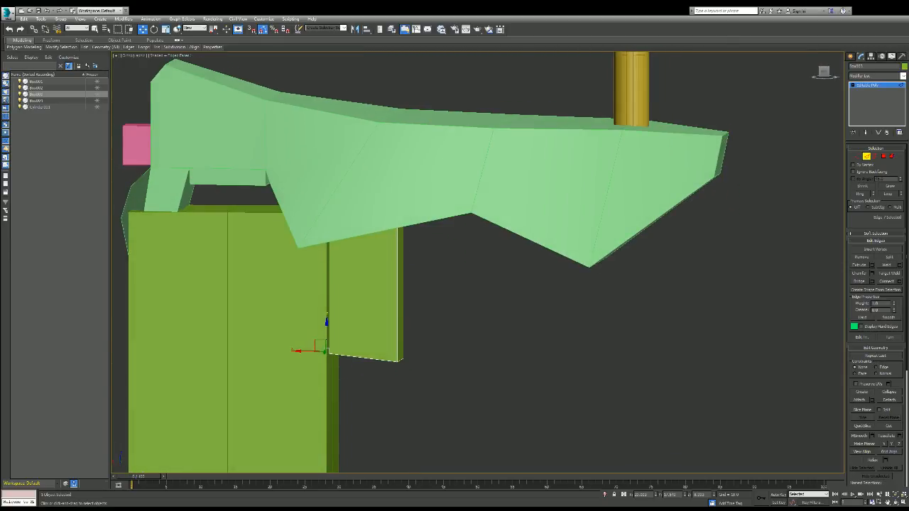
pyautogui.moveTo(326, 327); pyautogui.dragTo(327, 330)
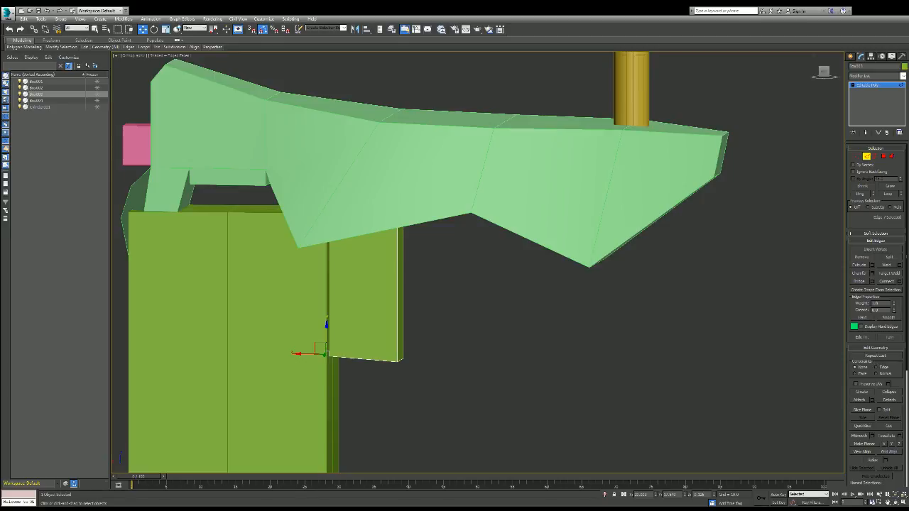
# - Inspect the shape and fit of the whole model from below, the side and the pink cube's end
pyautogui.keyDown('alt'); pyautogui.moveTo(468, 259); pyautogui.dragTo(490, 242, button='middle'); pyautogui.keyUp('alt')
pyautogui.scroll(-5, 813, 63)
pyautogui.scroll(6, 813, 61)
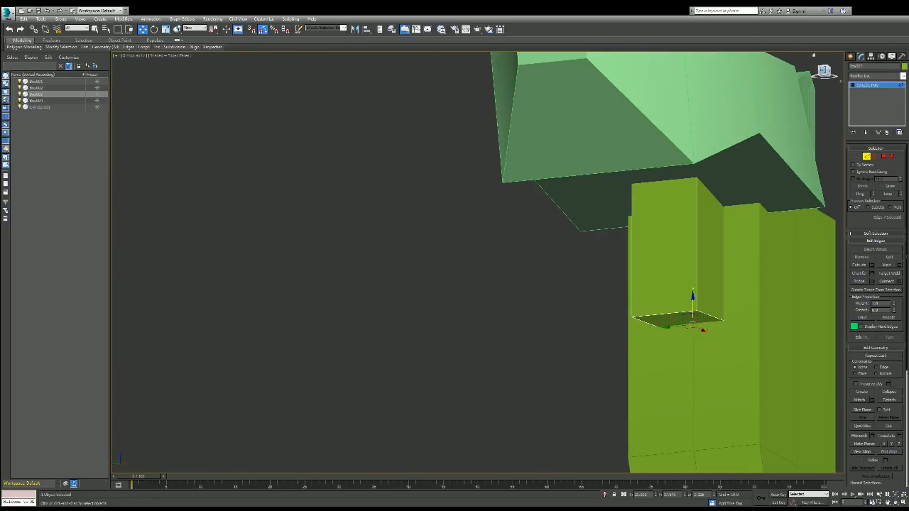
pyautogui.scroll(-7, 814, 56)
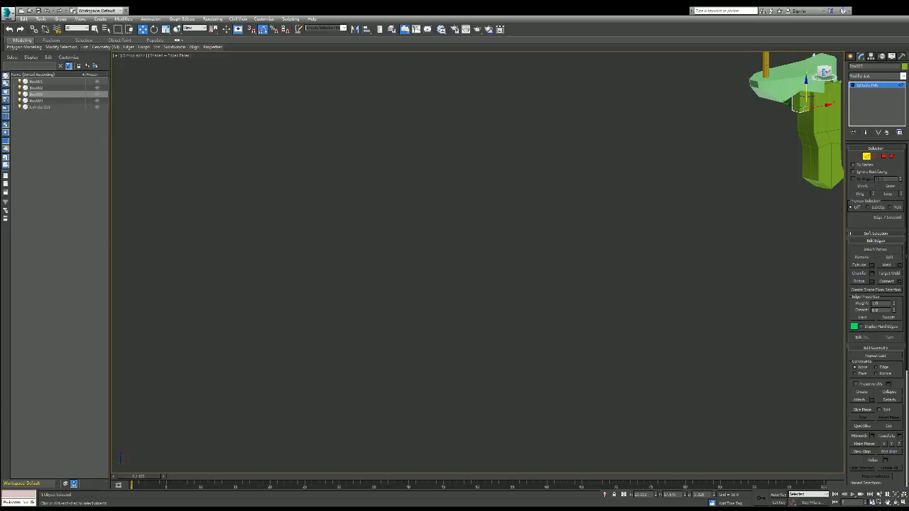
pyautogui.keyDown('alt'); pyautogui.moveTo(814, 55); pyautogui.dragTo(813, 55, button='middle'); pyautogui.keyUp('alt')
pyautogui.scroll(-4, 813, 55)
pyautogui.scroll(5, 813, 55)
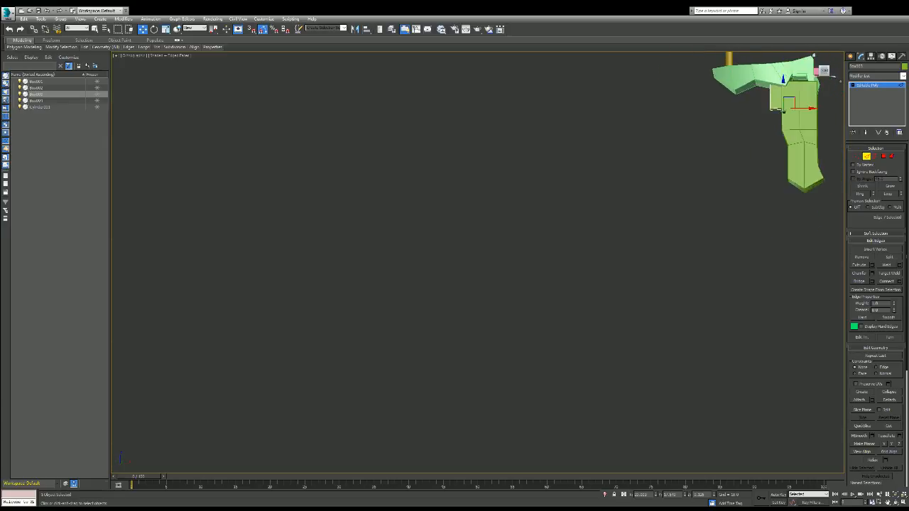
pyautogui.scroll(4, 814, 55)
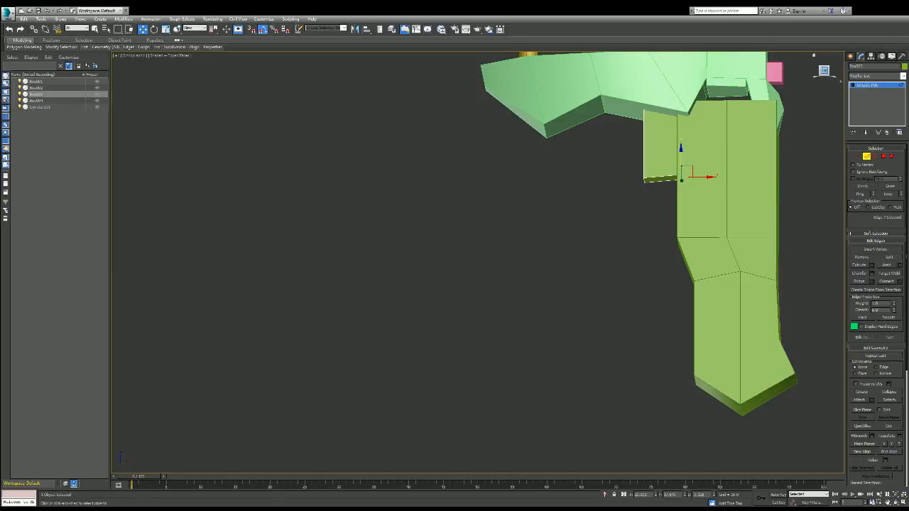
pyautogui.scroll(-3, 814, 56)
pyautogui.keyDown('alt'); pyautogui.moveTo(814, 55); pyautogui.dragTo(813, 55, button='middle'); pyautogui.keyUp('alt')
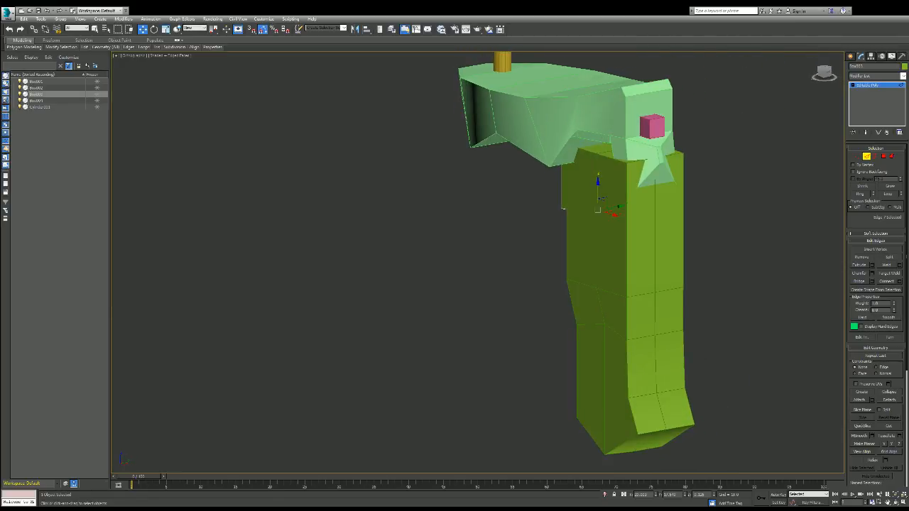
# - Select the entire leg-like part at element level and scale it down slightly and uniformly
pyautogui.press('5')
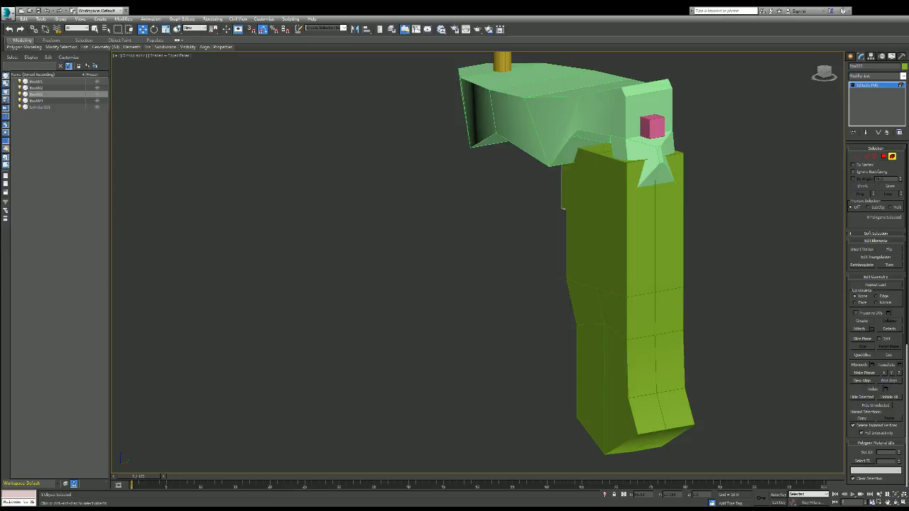
pyautogui.press('5')
pyautogui.click(624, 284)
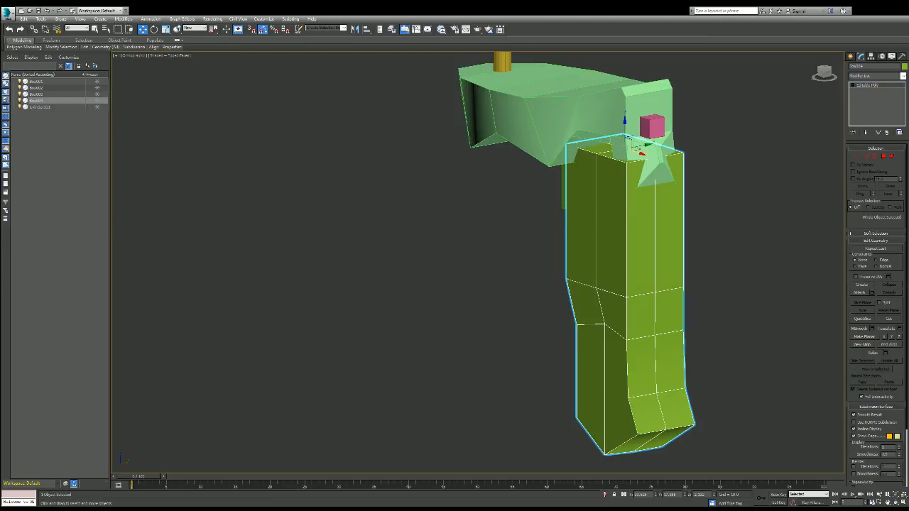
pyautogui.press('5')
pyautogui.click(631, 295)
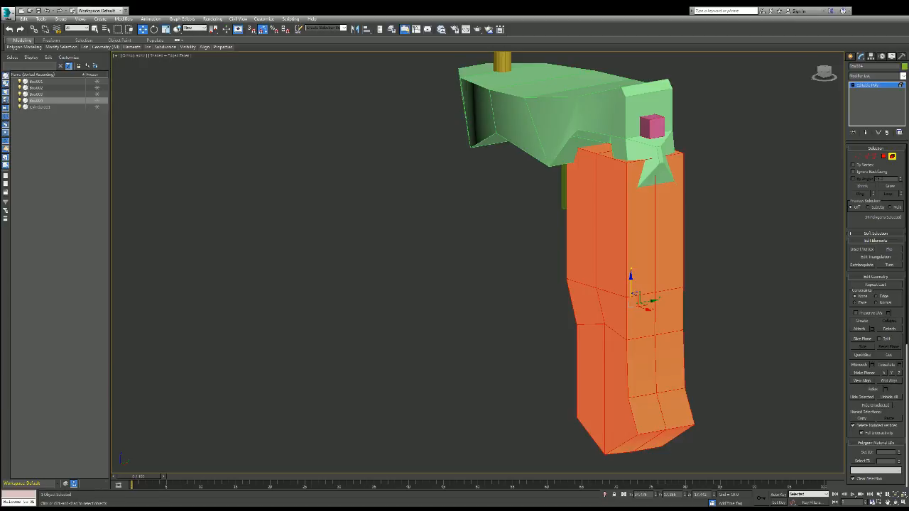
pyautogui.press('r')
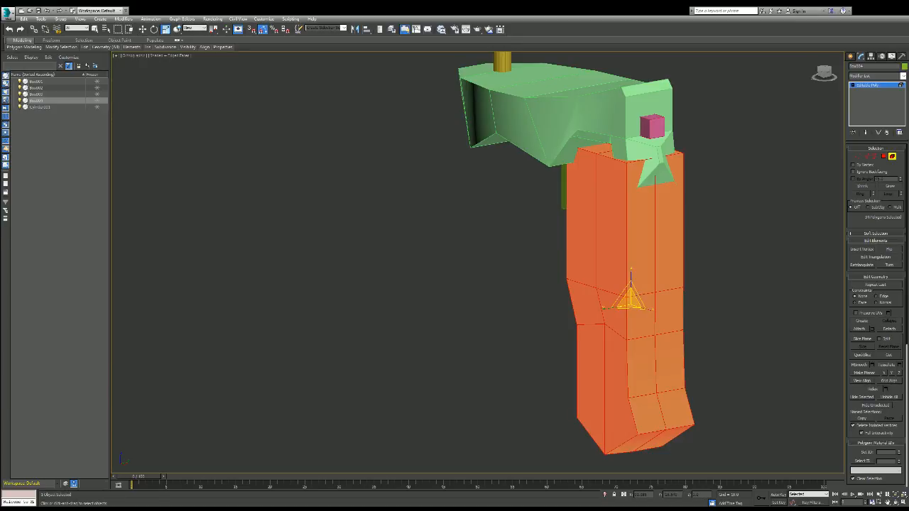
pyautogui.moveTo(631, 299); pyautogui.dragTo(631, 303)
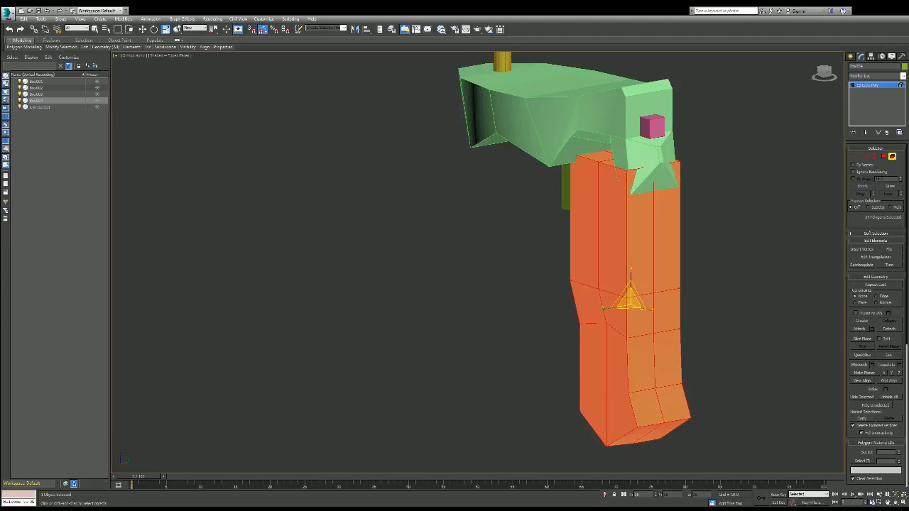
# - Move the whole leg-like element up and sideways into the green body's underside, and clear its selection
pyautogui.moveTo(822, 72); pyautogui.dragTo(838, 70)
pyautogui.scroll(-4, 788, 156)
pyautogui.scroll(7, 788, 157)
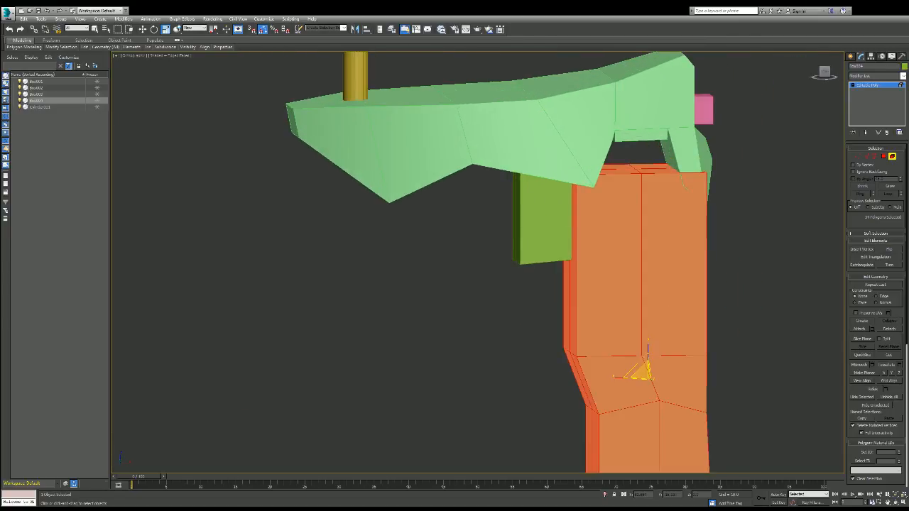
pyautogui.press('w')
pyautogui.hotkey('ctrl', 'd')
pyautogui.hotkey('ctrl', 'z')
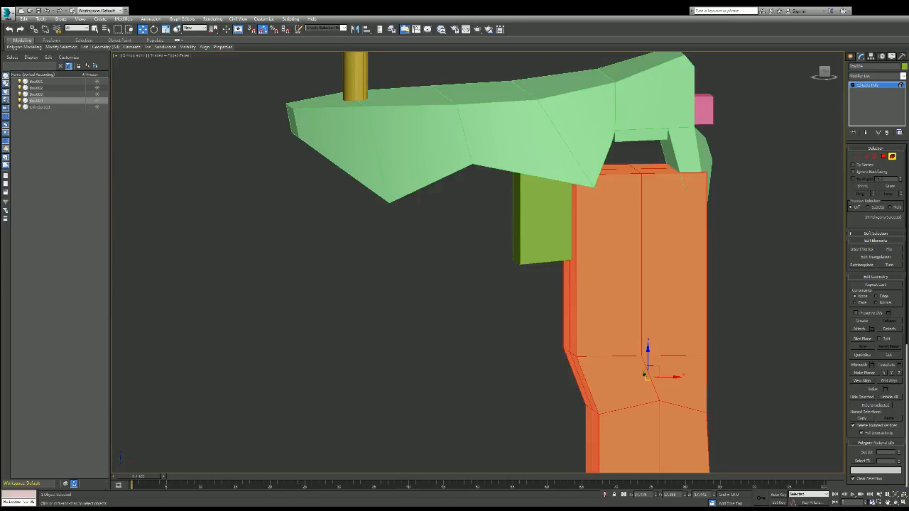
pyautogui.moveTo(654, 372); pyautogui.dragTo(631, 332)
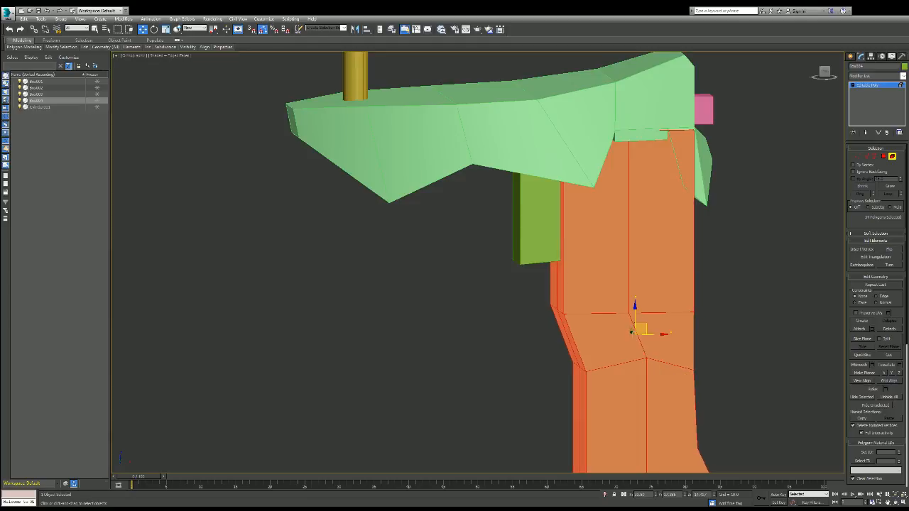
pyautogui.hotkey('ctrl', 'd')
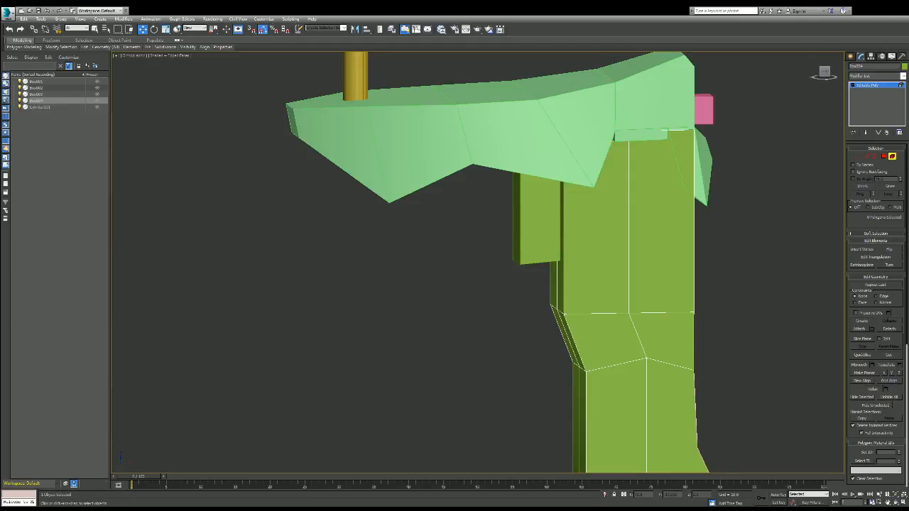
# - Select the small block beside the leg-like part as a whole element and scale it down uniformly
pyautogui.press('5')
pyautogui.click(538, 213)
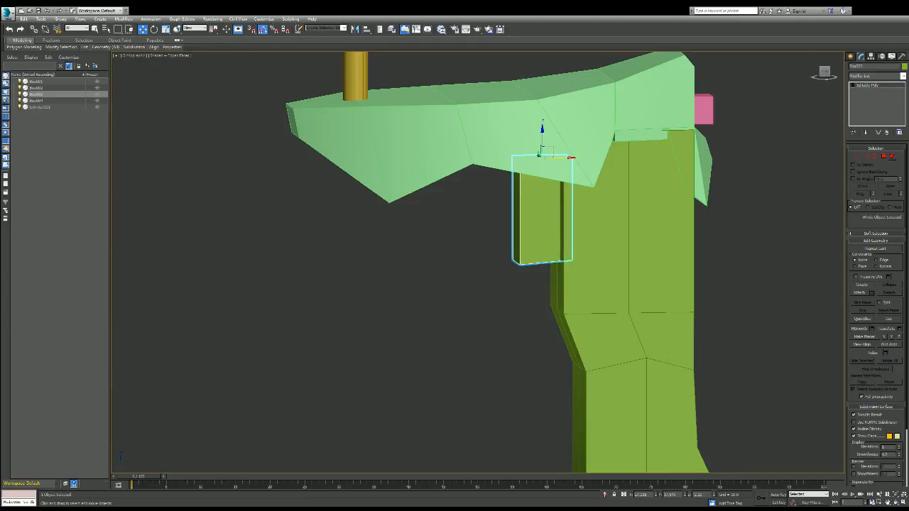
pyautogui.press('r')
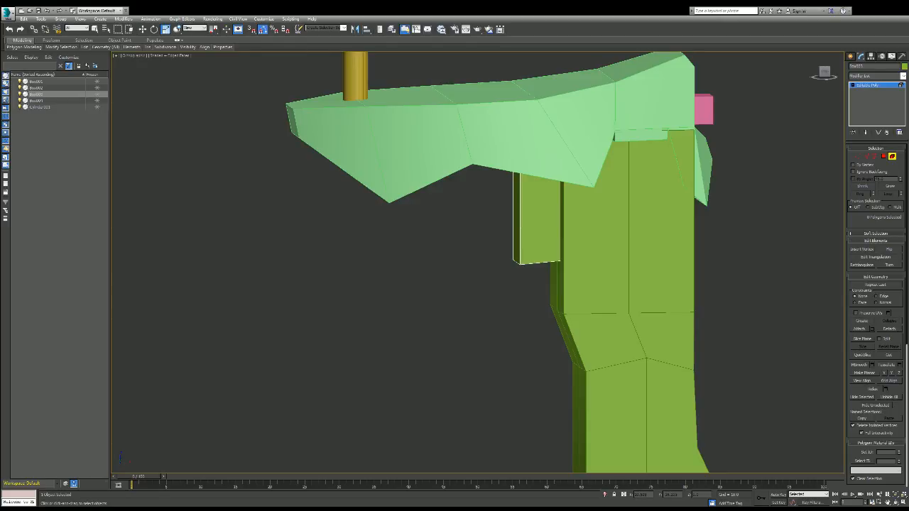
pyautogui.click(538, 206)
pyautogui.moveTo(538, 204); pyautogui.dragTo(538, 219)
pyautogui.moveTo(823, 72); pyautogui.dragTo(845, 66)
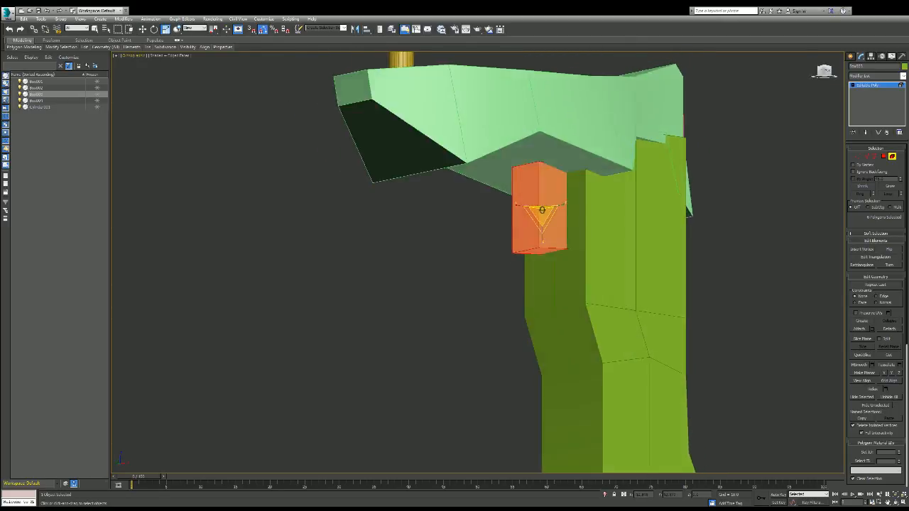
# - Stretch the small block slightly along Z, clear its element selection and switch it to edge level
pyautogui.keyDown('alt'); pyautogui.moveTo(542, 210); pyautogui.dragTo(541, 210, button='middle'); pyautogui.keyUp('alt')
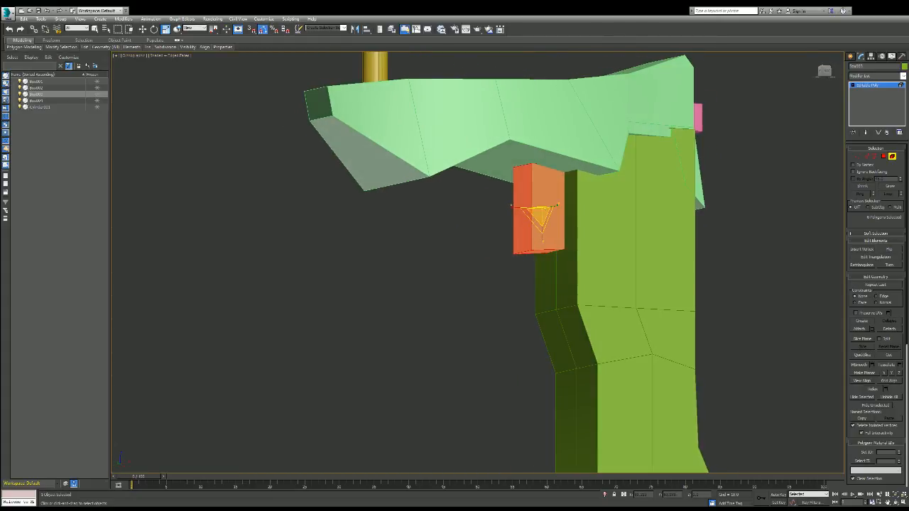
pyautogui.moveTo(542, 213); pyautogui.dragTo(541, 222)
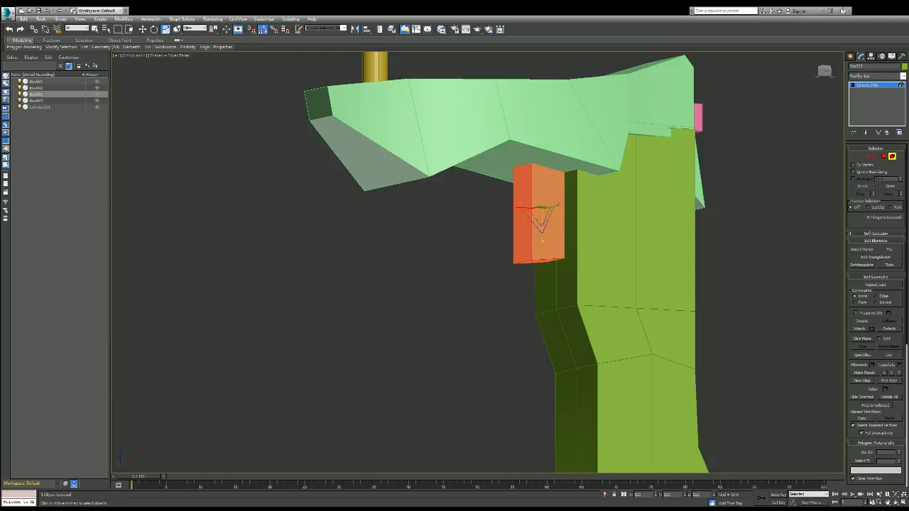
pyautogui.keyDown('alt'); pyautogui.moveTo(541, 211); pyautogui.dragTo(541, 209, button='middle'); pyautogui.keyUp('alt')
pyautogui.scroll(-5, 814, 56)
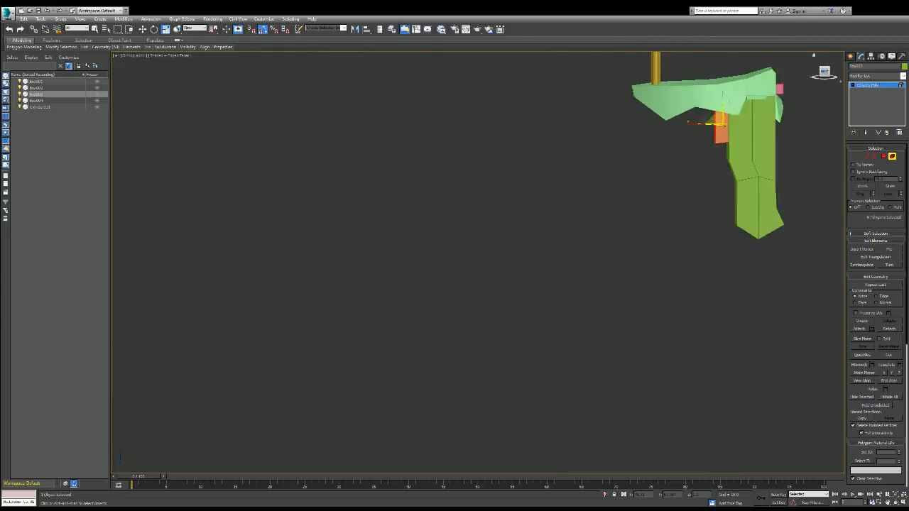
pyautogui.scroll(2, 814, 55)
pyautogui.scroll(4, 813, 55)
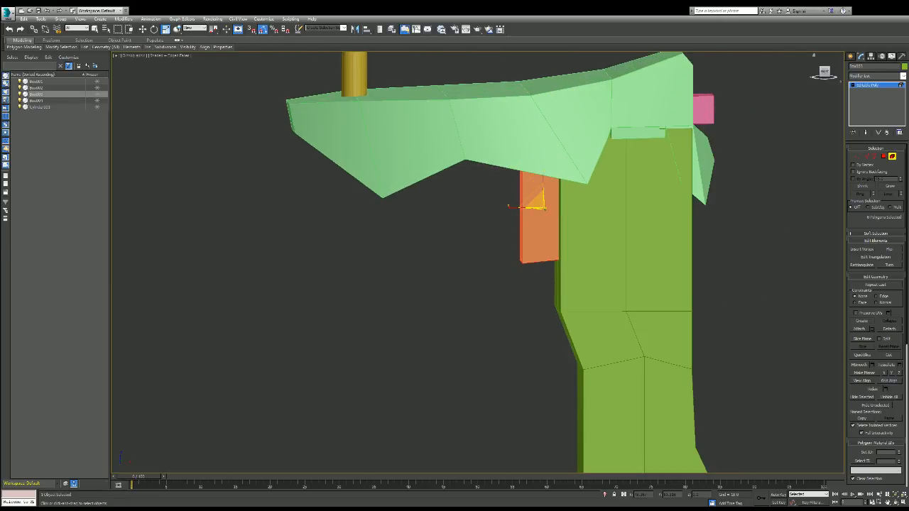
pyautogui.moveTo(824, 71); pyautogui.dragTo(852, 57)
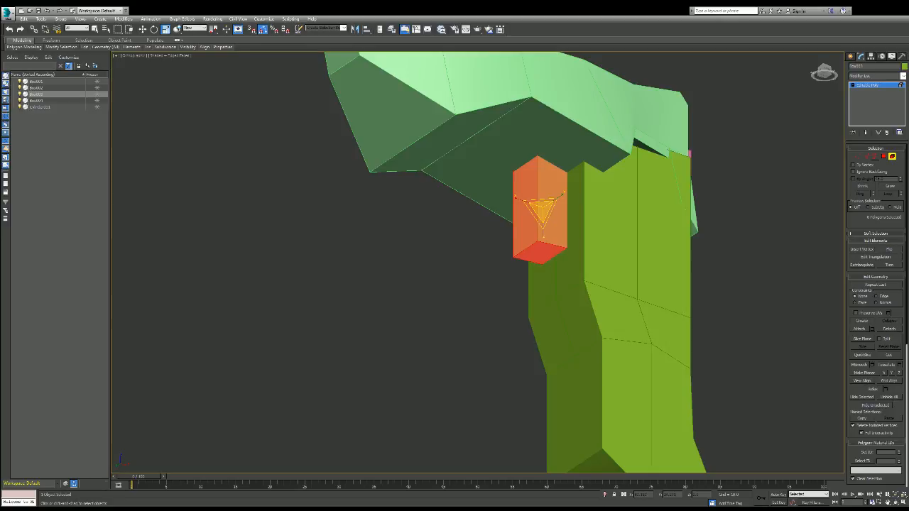
pyautogui.press('Delete')
pyautogui.press('2')
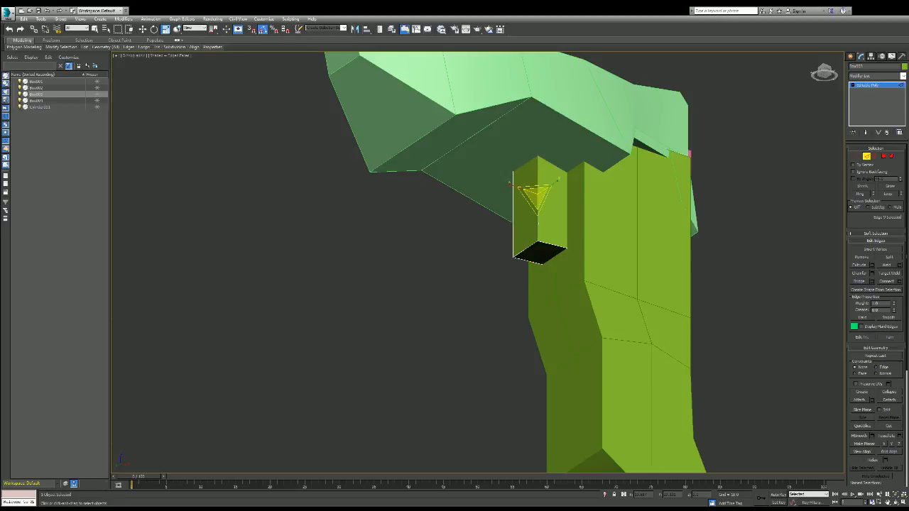
# - Try to chamfer all edges of the small block, trying a wide and a narrower chamfer
pyautogui.hotkey('ctrl', 'a')
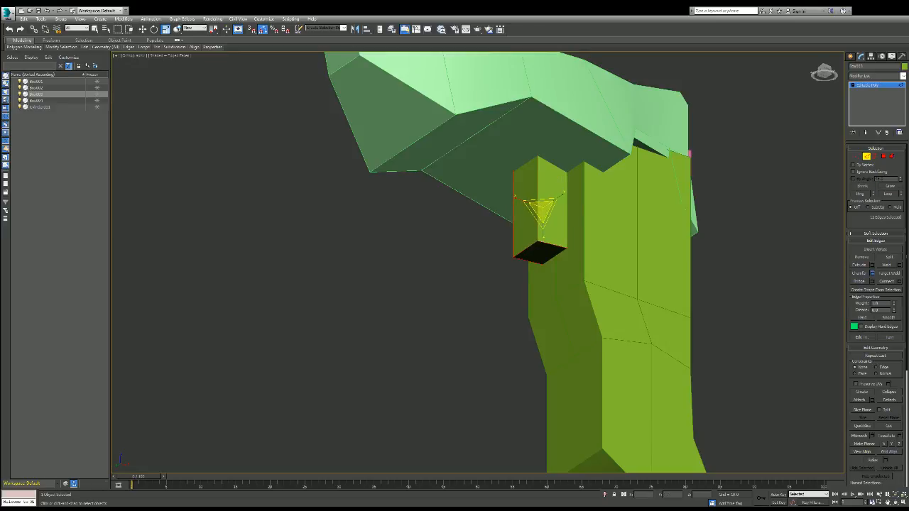
pyautogui.hotkey('ctrl', 'shift', 'c')
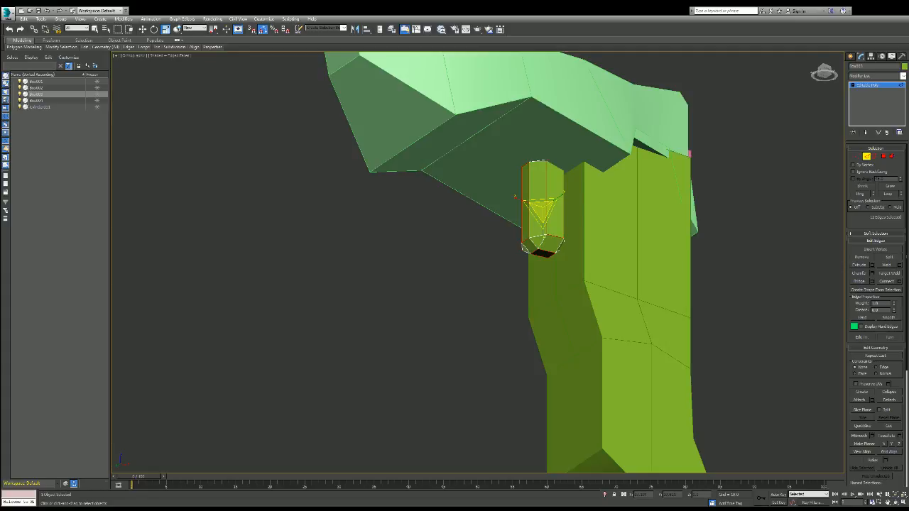
pyautogui.hotkey('ctrl', 'shift', 'c')
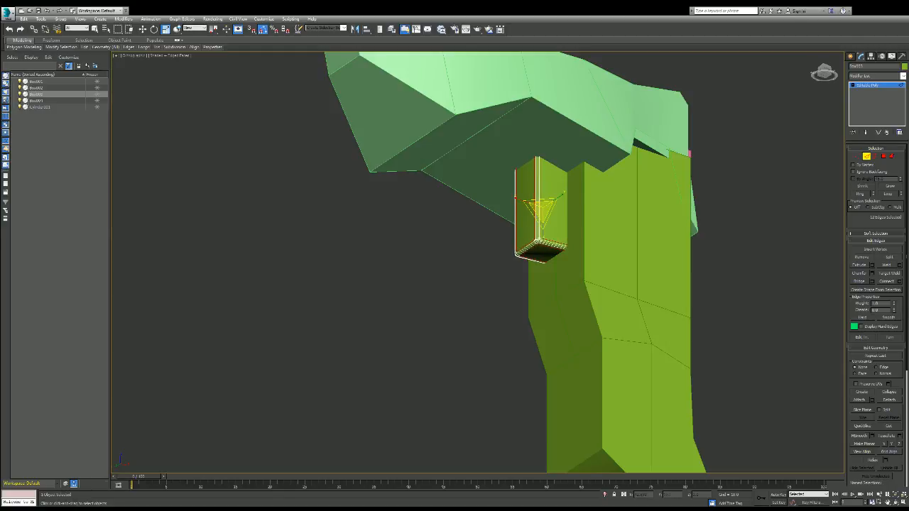
pyautogui.keyDown('alt'); pyautogui.moveTo(596, 163); pyautogui.dragTo(717, 209, button='middle'); pyautogui.keyUp('alt')
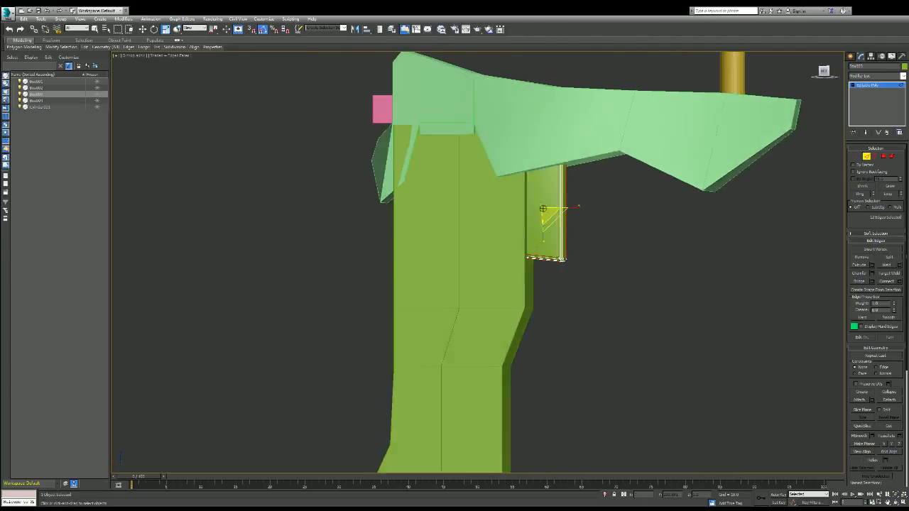
pyautogui.moveTo(543, 209)
pyautogui.keyDown('alt'); pyautogui.mouseDown(button='middle')
pyautogui.moveTo(564, 209)
pyautogui.moveTo(544, 208)
pyautogui.mouseUp(button='middle'); pyautogui.keyUp('alt')
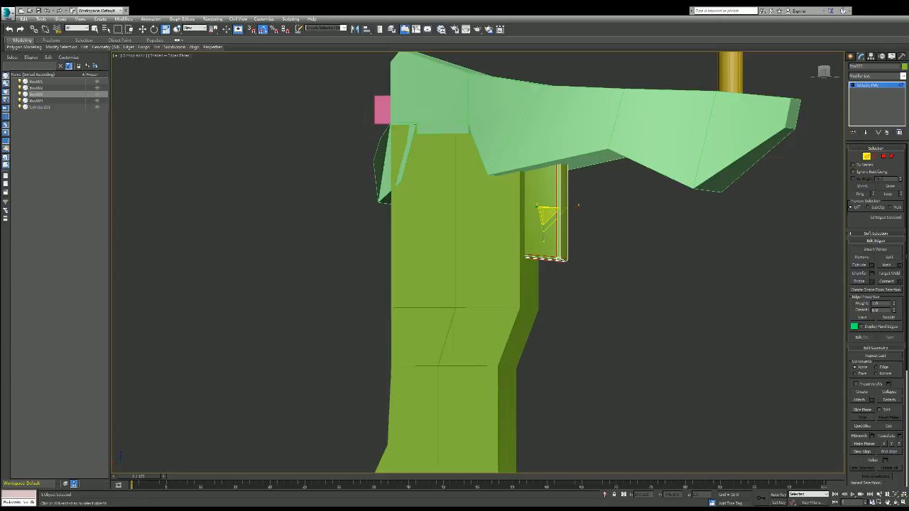
pyautogui.click(201, 353)
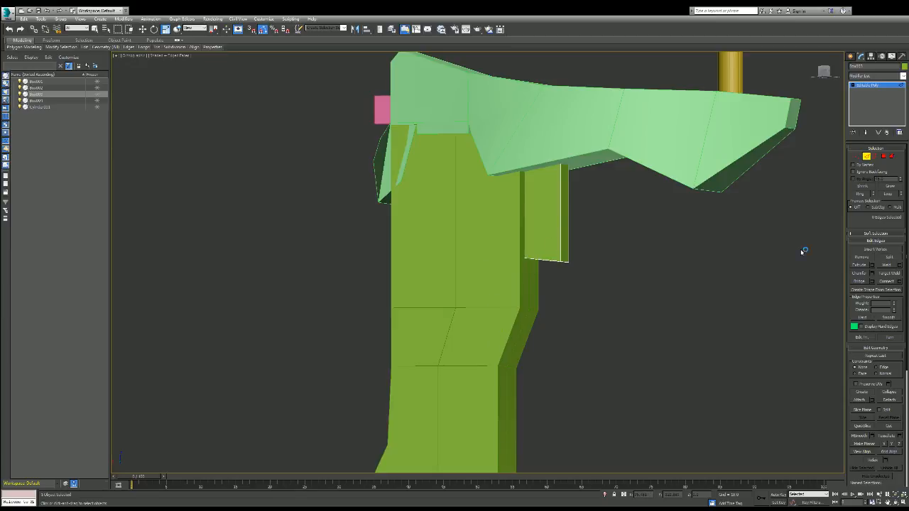
# - Select all edges of the small block, apply a narrow chamfer to them and clear the edge selection
pyautogui.click(562, 215)
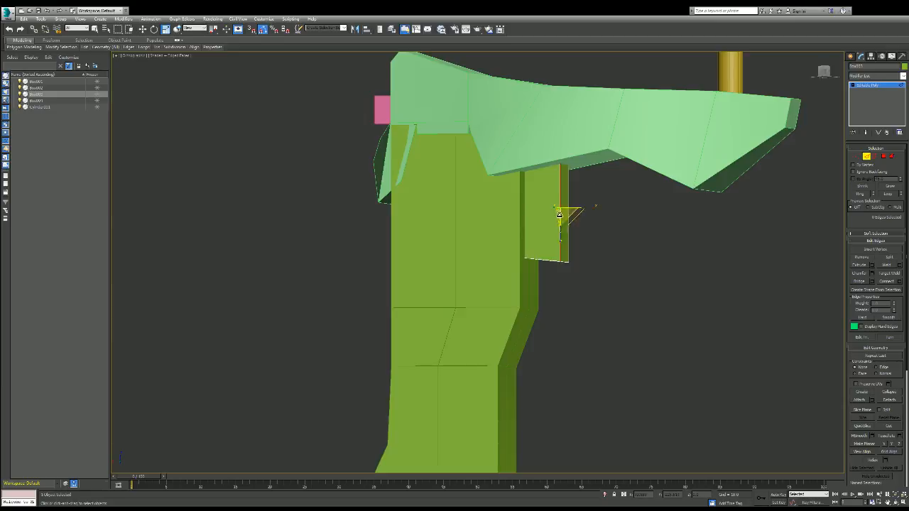
pyautogui.click(887, 187)
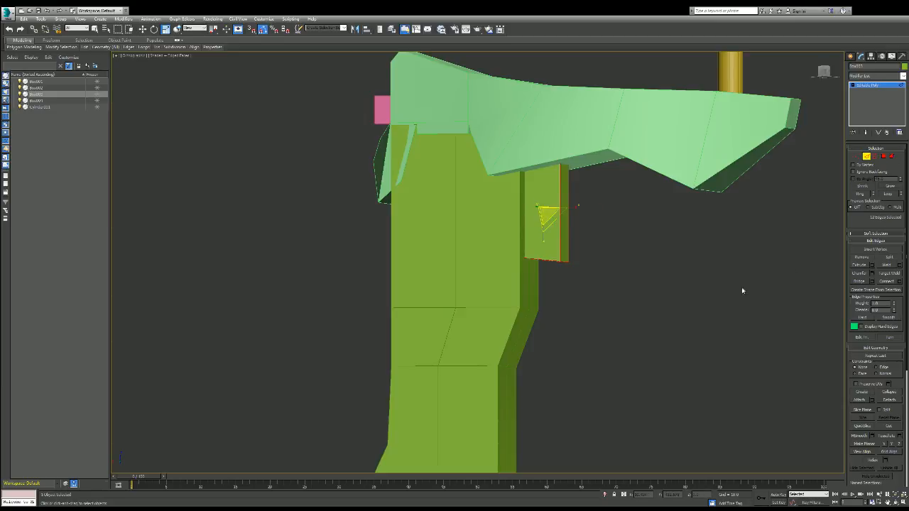
pyautogui.click(872, 274)
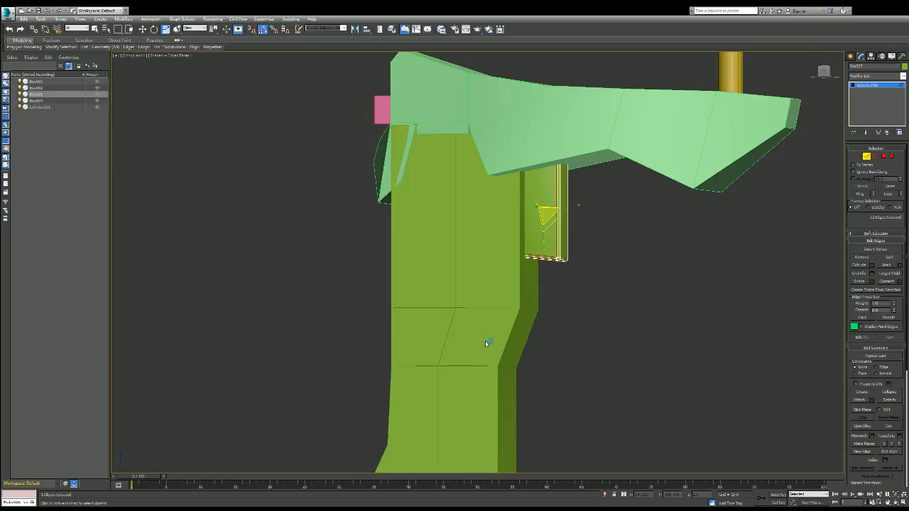
pyautogui.keyDown('alt'); pyautogui.moveTo(491, 327); pyautogui.dragTo(440, 284, button='middle'); pyautogui.keyUp('alt')
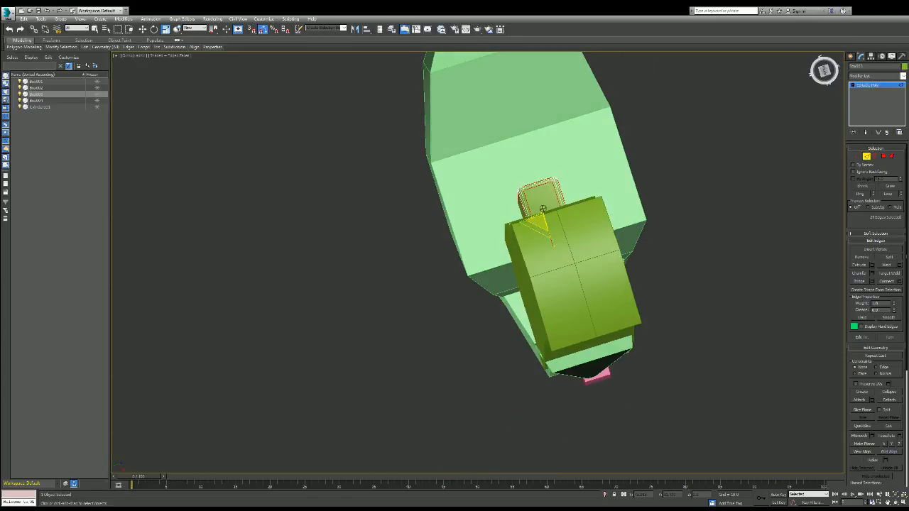
pyautogui.moveTo(543, 208)
pyautogui.keyDown('alt'); pyautogui.mouseDown(button='middle')
pyautogui.moveTo(547, 230)
pyautogui.moveTo(542, 206)
pyautogui.mouseUp(button='middle'); pyautogui.keyUp('alt')
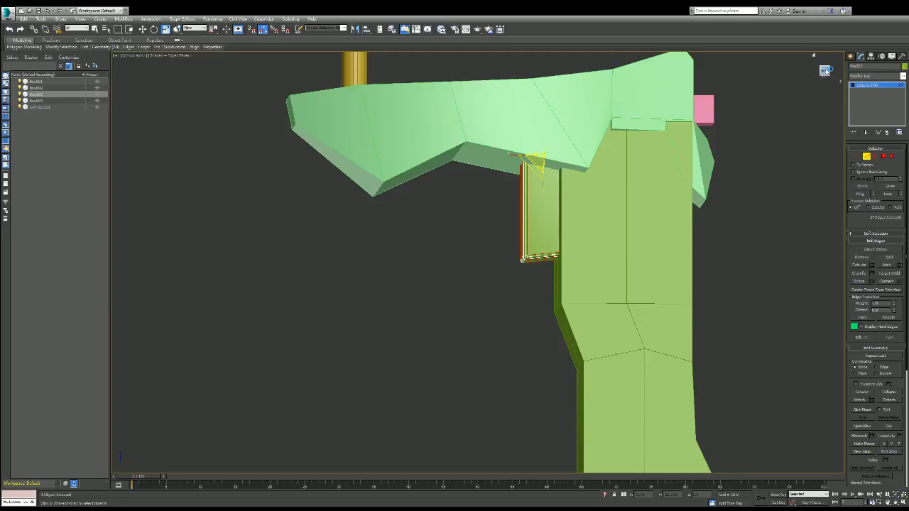
pyautogui.moveTo(826, 74); pyautogui.dragTo(818, 88)
pyautogui.keyDown('alt'); pyautogui.moveTo(543, 208); pyautogui.dragTo(542, 208, button='middle'); pyautogui.keyUp('alt')
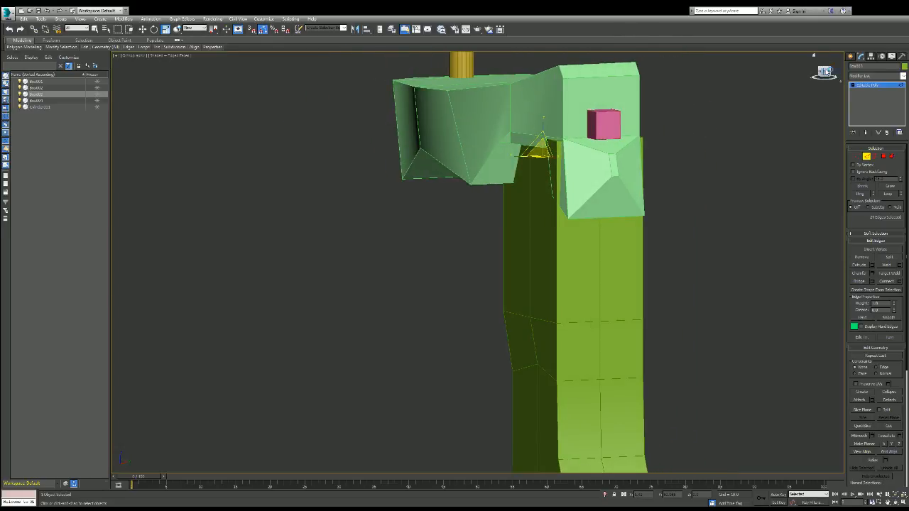
pyautogui.click(616, 133)
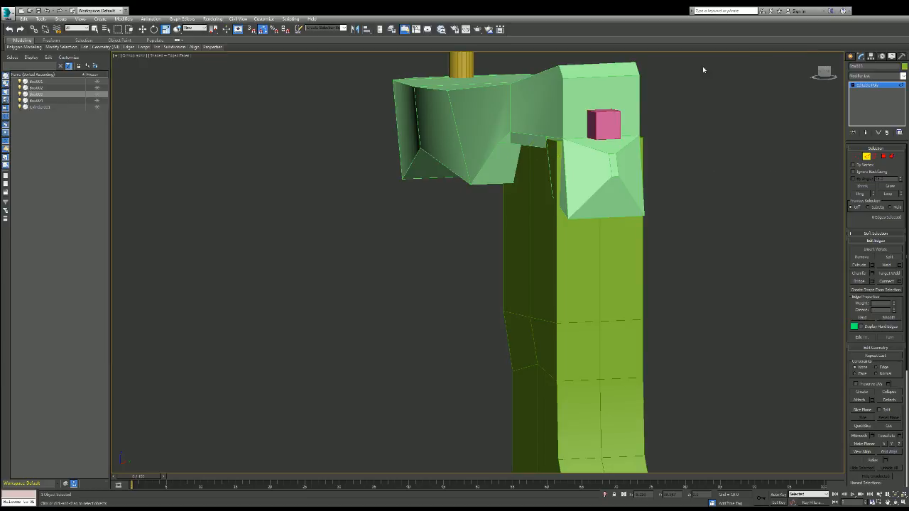
# - Raise the pink cube along Z on the green body's end face and convert it to an Editable Poly
pyautogui.keyDown('alt'); pyautogui.moveTo(542, 208); pyautogui.dragTo(543, 208, button='middle'); pyautogui.keyUp('alt')
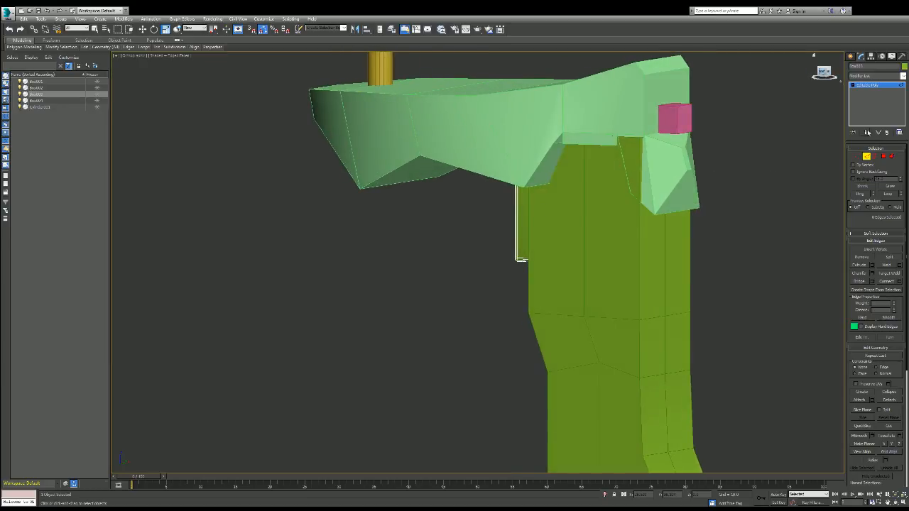
pyautogui.click(681, 108)
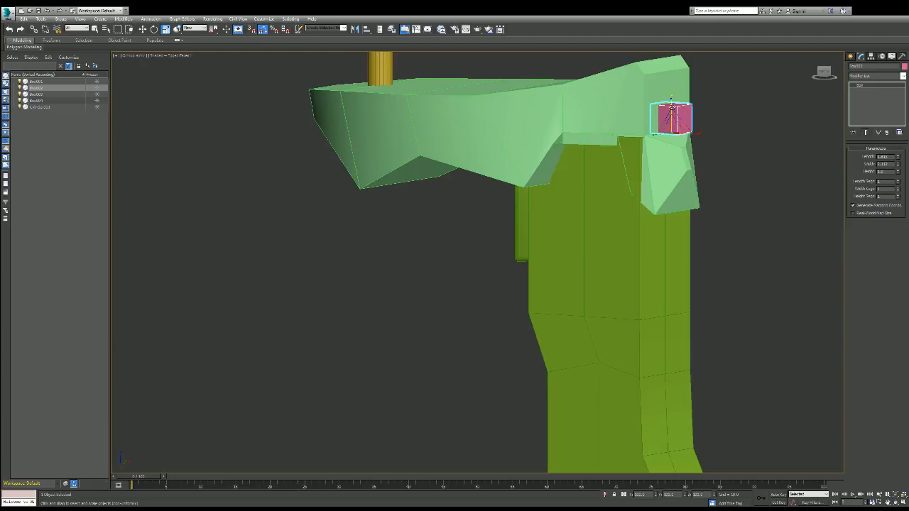
pyautogui.press('w')
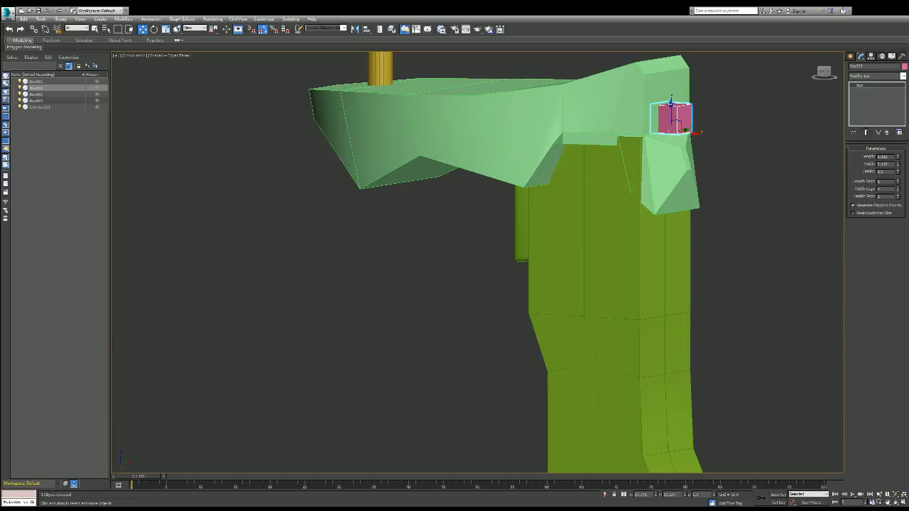
pyautogui.moveTo(683, 130); pyautogui.dragTo(683, 109)
pyautogui.hotkey('ctrl', 'shift', 'e')
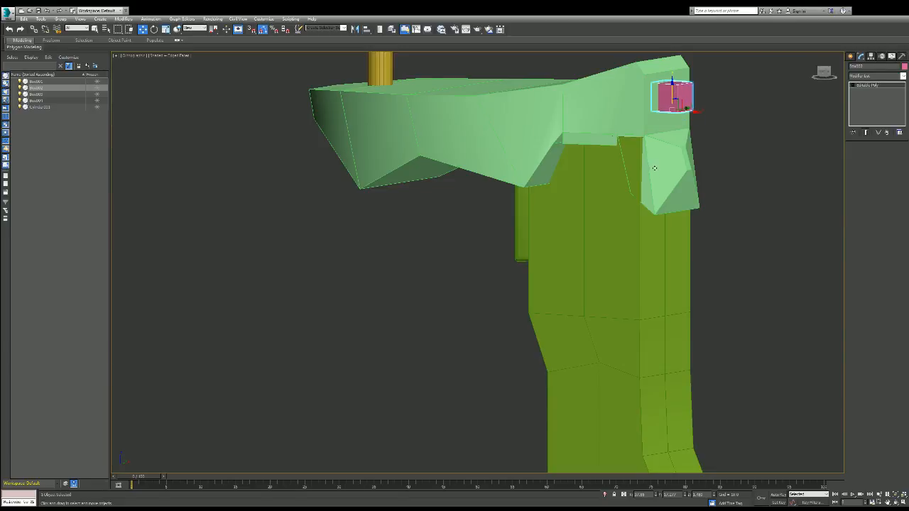
# - Try to chamfer all edges of the pink cube
pyautogui.keyDown('alt'); pyautogui.moveTo(671, 118); pyautogui.dragTo(682, 118, button='middle'); pyautogui.keyUp('alt')
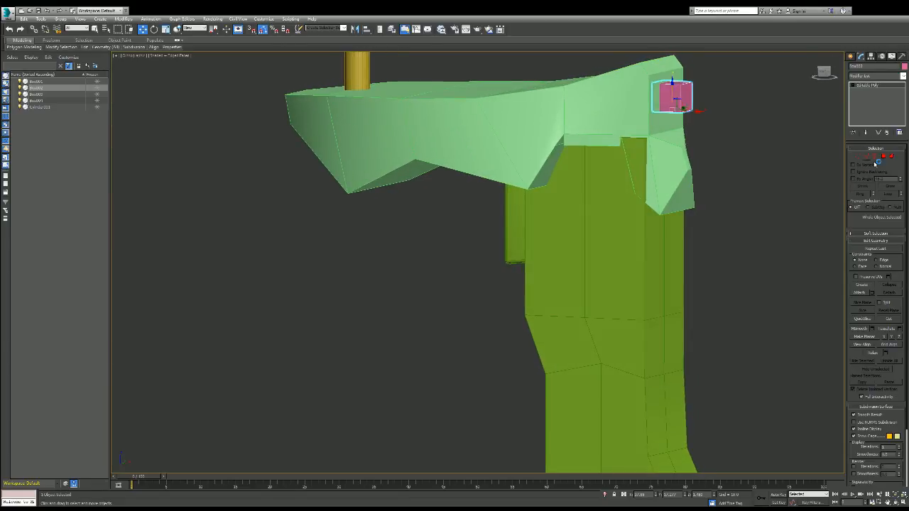
pyautogui.click(820, 133)
pyautogui.press('4')
pyautogui.click(687, 96)
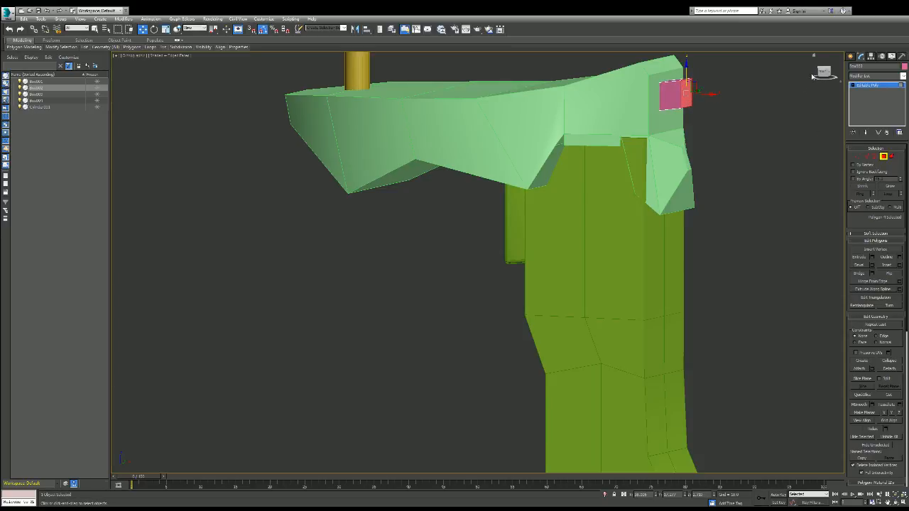
pyautogui.keyDown('alt'); pyautogui.moveTo(671, 118); pyautogui.dragTo(671, 117, button='middle'); pyautogui.keyUp('alt')
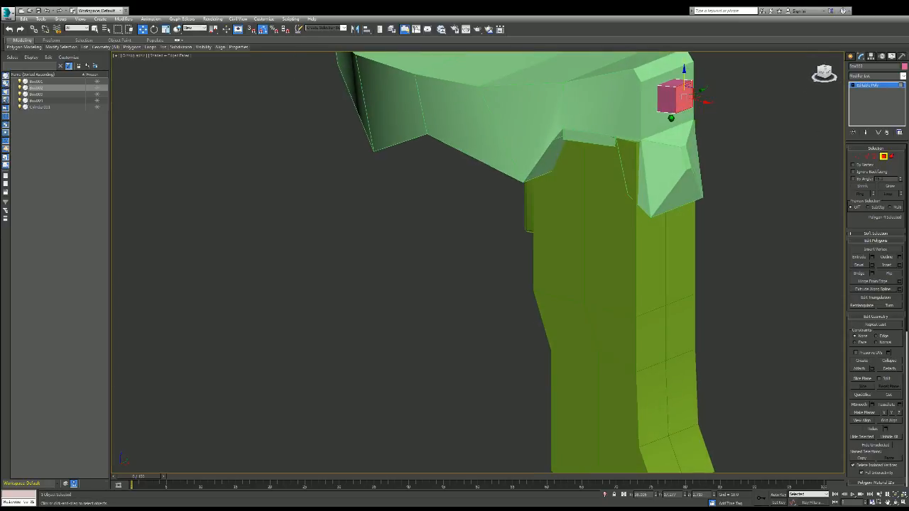
pyautogui.click(867, 155)
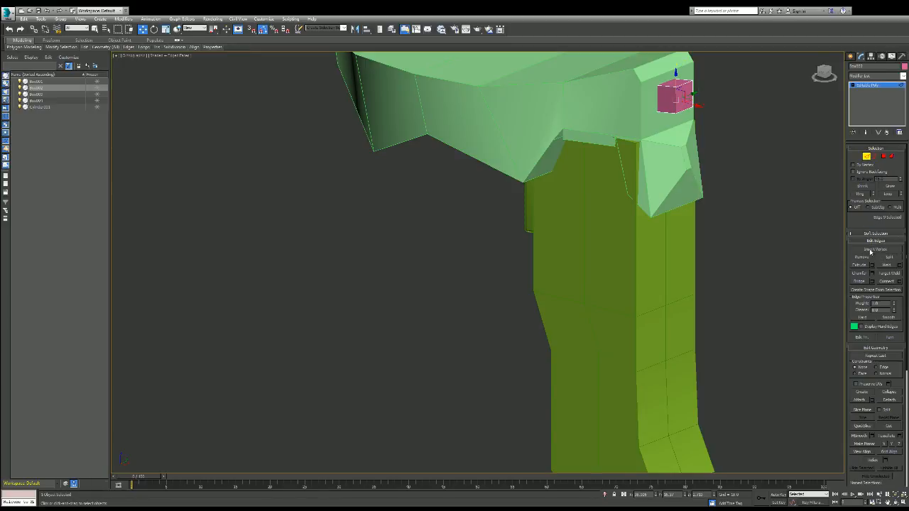
pyautogui.click(890, 186)
pyautogui.click(872, 274)
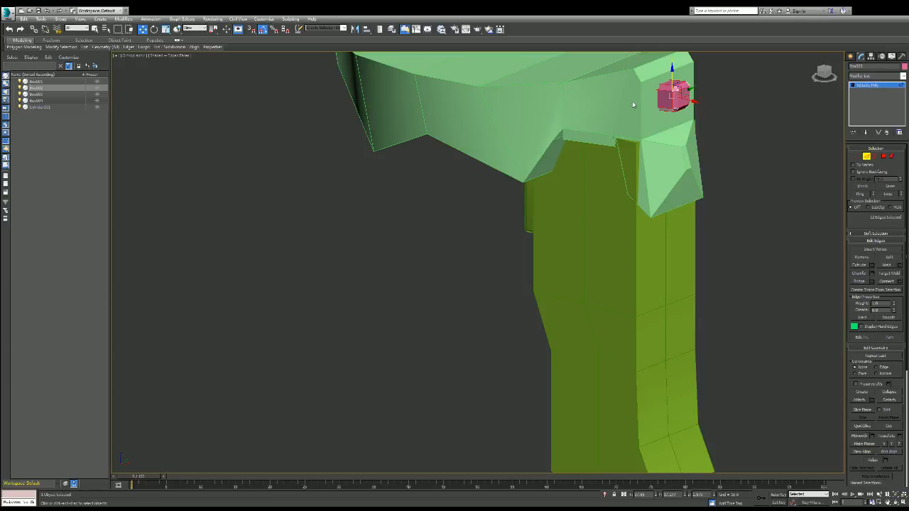
# - Examine the chamfered pink cube up close and from the side, and undo its edge chamfer
pyautogui.scroll(-3, 670, 94)
pyautogui.scroll(5, 695, 75)
pyautogui.scroll(3, 671, 110)
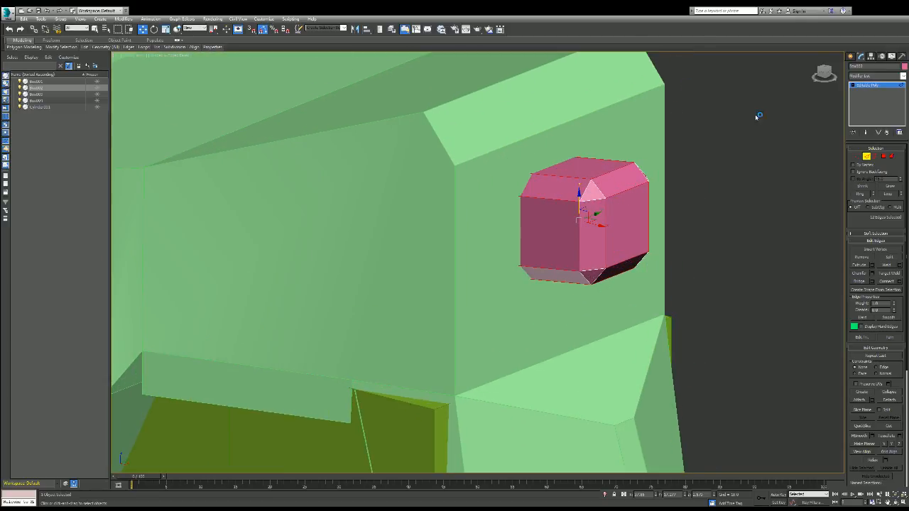
pyautogui.keyDown('alt'); pyautogui.moveTo(757, 116); pyautogui.dragTo(667, 125, button='middle'); pyautogui.keyUp('alt')
pyautogui.keyDown('alt'); pyautogui.moveTo(602, 231); pyautogui.dragTo(598, 230, button='middle'); pyautogui.keyUp('alt')
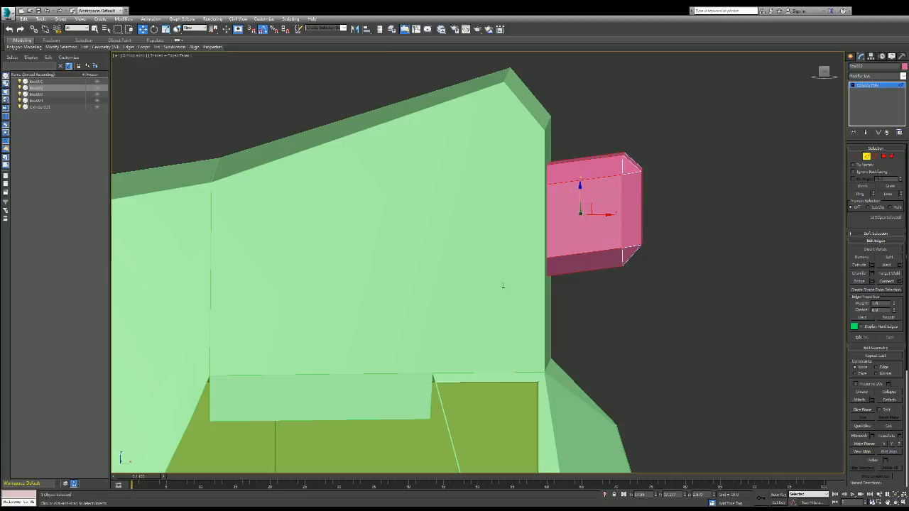
pyautogui.hotkey('ctrl', 'z')
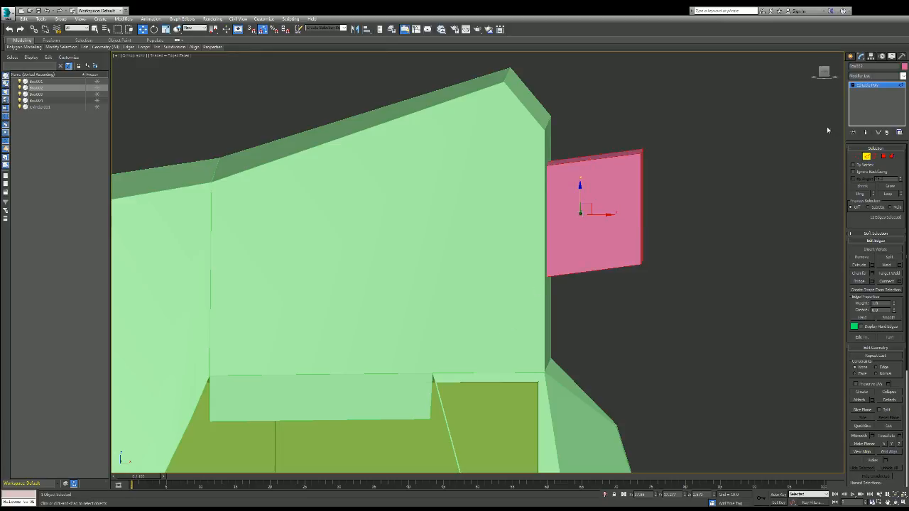
# - Lower the pink cube's outer end face slightly along Z so the cube projects nearly level from the green body
pyautogui.click(883, 156)
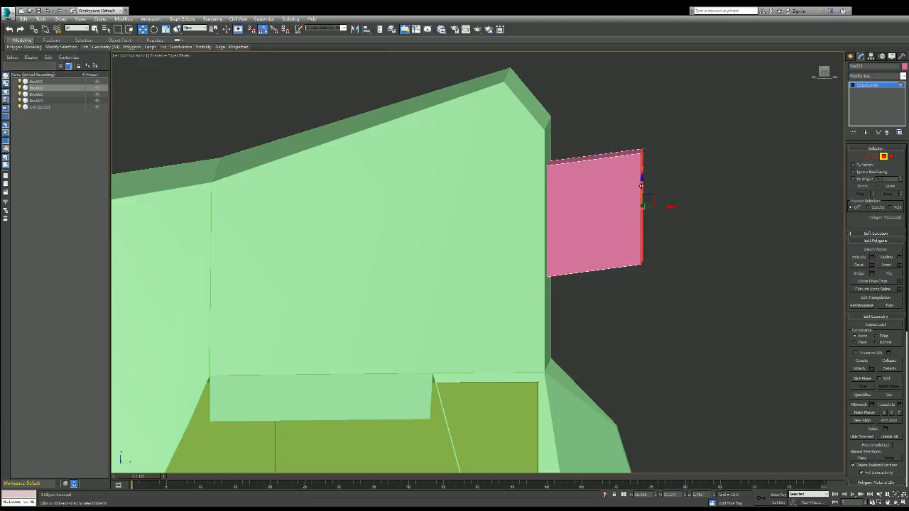
pyautogui.moveTo(641, 186); pyautogui.dragTo(758, 221)
pyautogui.moveTo(640, 202); pyautogui.dragTo(641, 199)
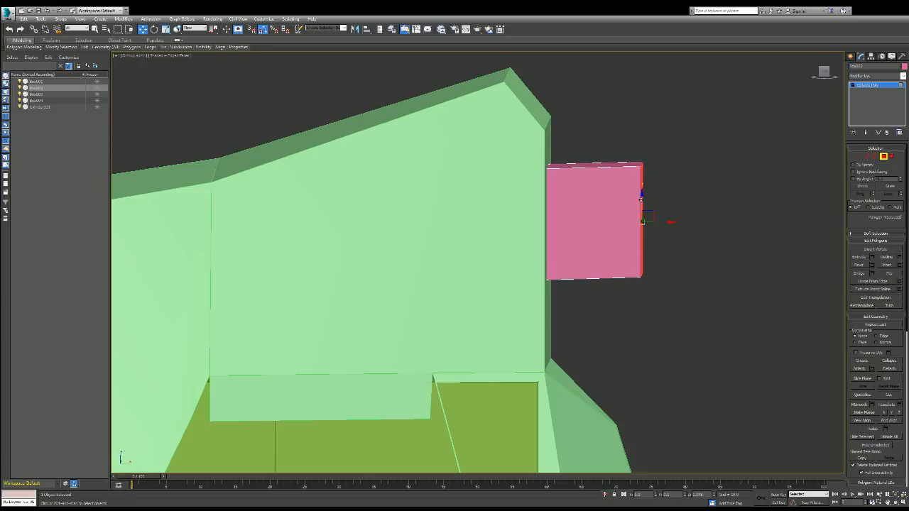
# - Select all edges of the levelled pink cube and chamfer them
pyautogui.click(876, 156)
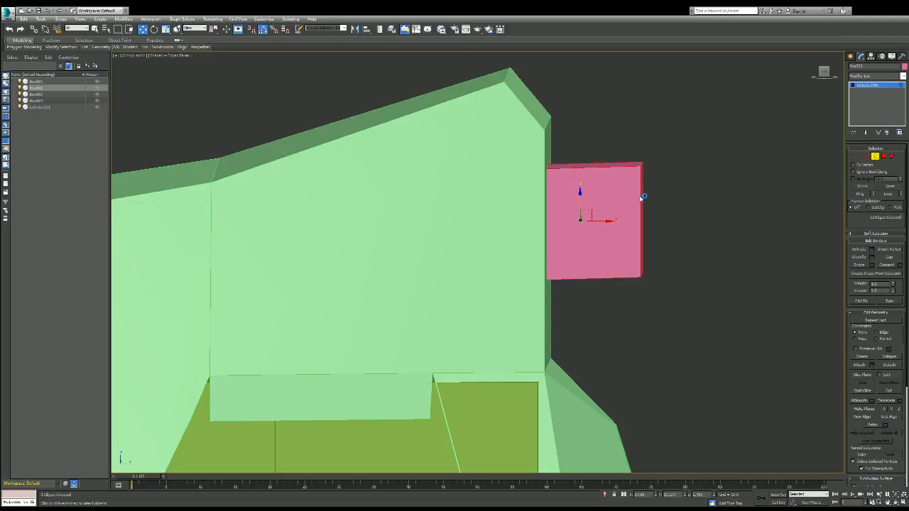
pyautogui.click(660, 190)
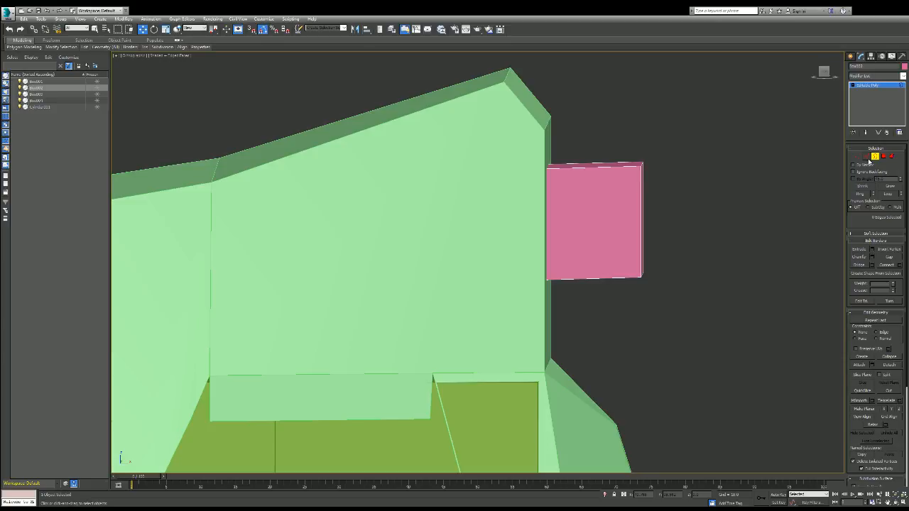
pyautogui.click(866, 156)
pyautogui.click(640, 192)
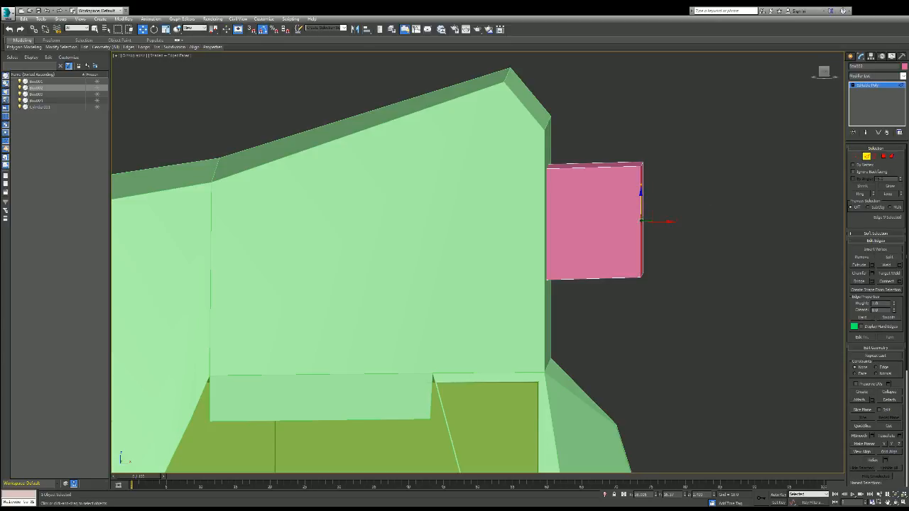
pyautogui.click(884, 187)
pyautogui.click(884, 187)
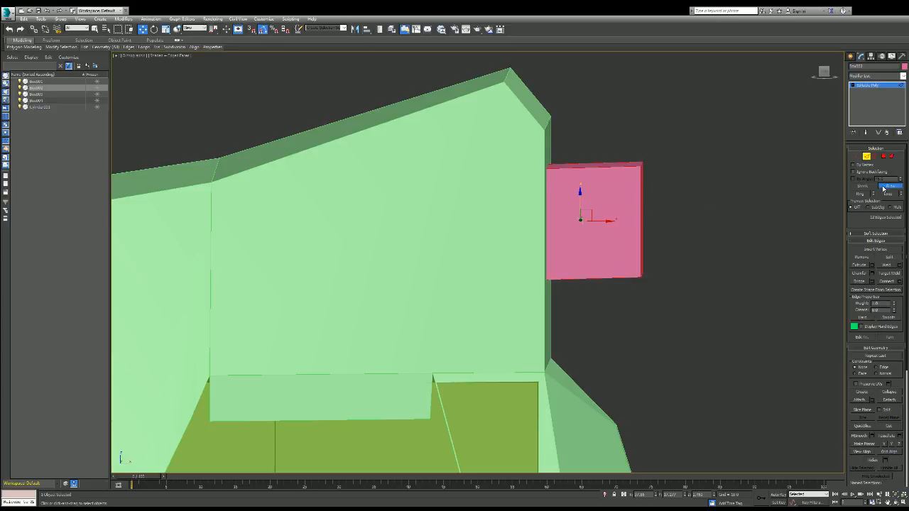
pyautogui.click(872, 273)
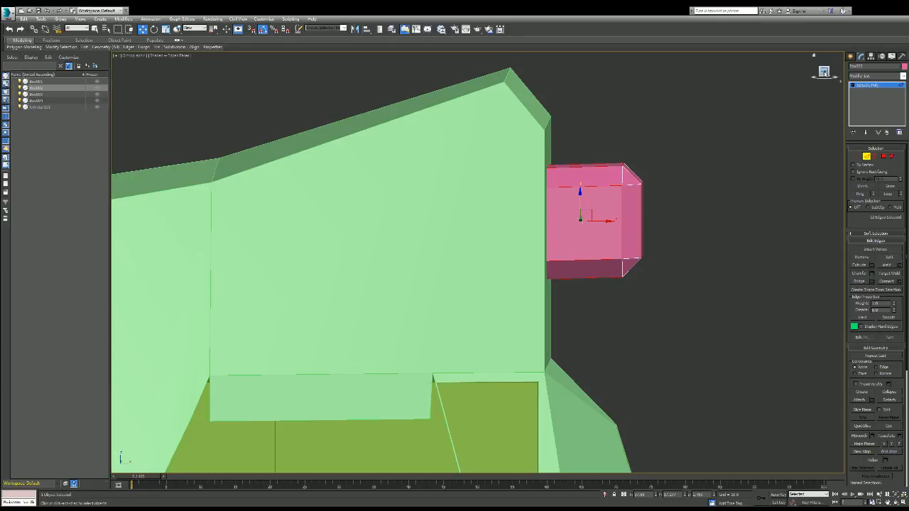
# - Leave edge level on the pink cube, rename the object as Button and clear the selection
pyautogui.moveTo(825, 74); pyautogui.dragTo(811, 79)
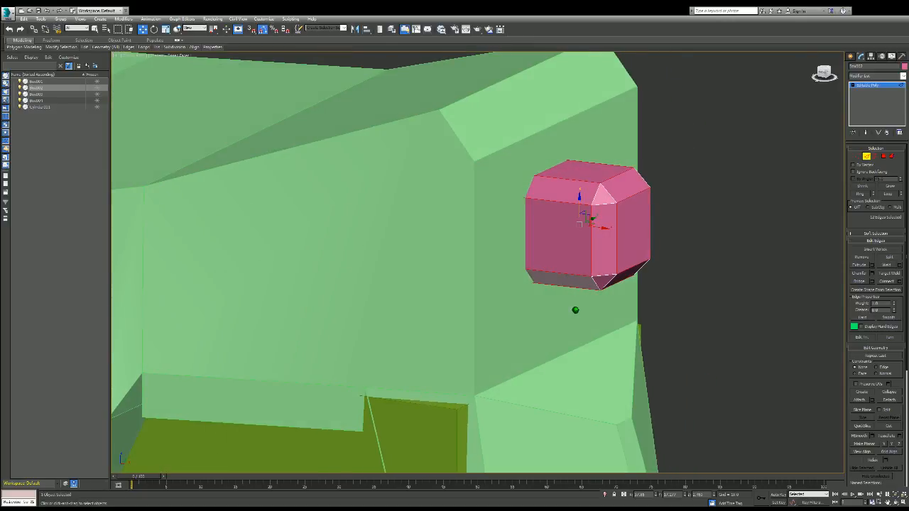
pyautogui.keyDown('alt'); pyautogui.moveTo(657, 298); pyautogui.dragTo(607, 274, button='middle'); pyautogui.keyUp('alt')
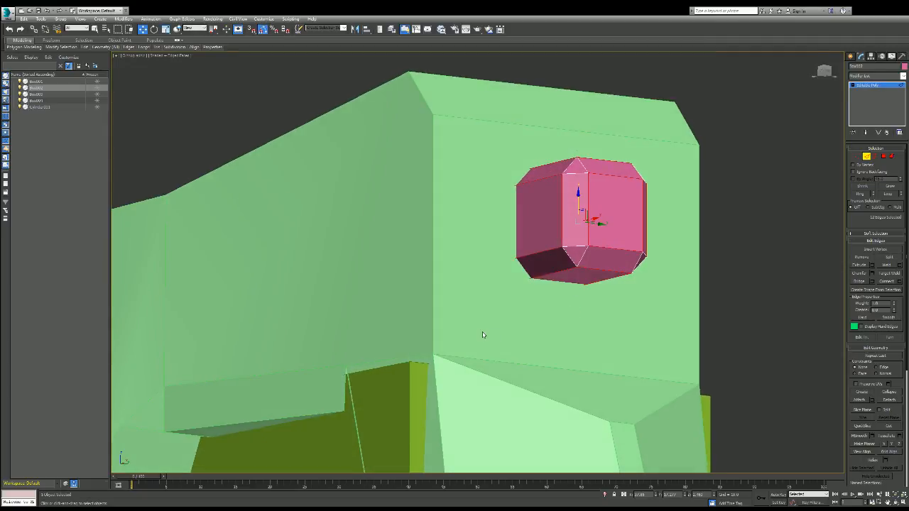
pyautogui.moveTo(824, 71); pyautogui.dragTo(775, 98)
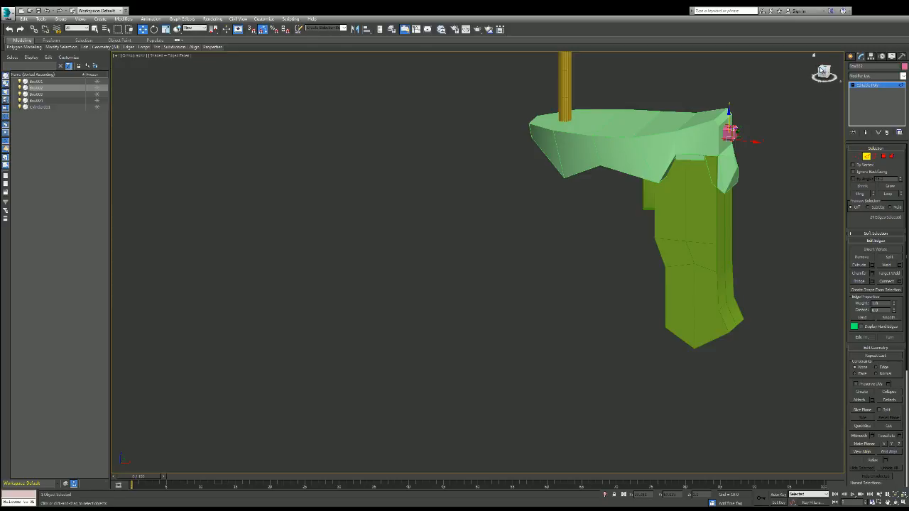
pyautogui.moveTo(821, 72); pyautogui.dragTo(824, 73)
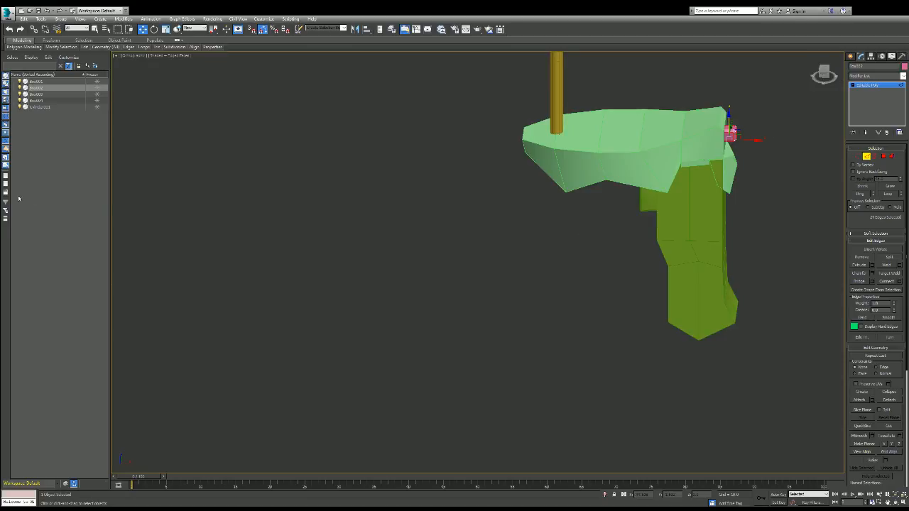
pyautogui.press('2')
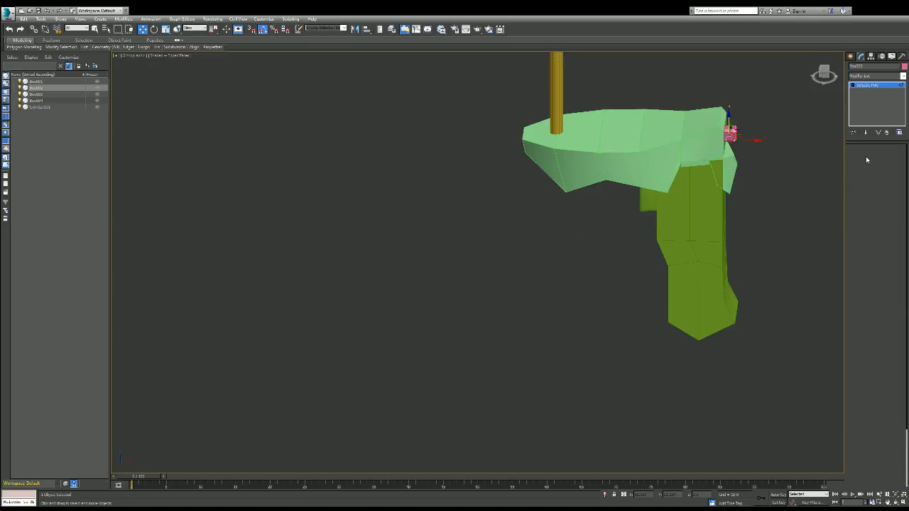
pyautogui.doubleClick(40, 89)
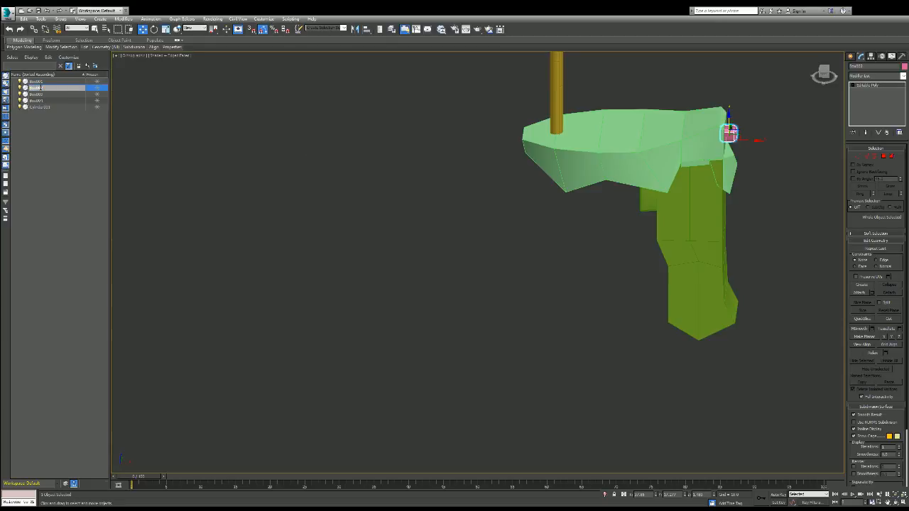
pyautogui.moveTo(43, 88); pyautogui.dragTo(11, 93)
pyautogui.write('Button')
pyautogui.click(42, 119)
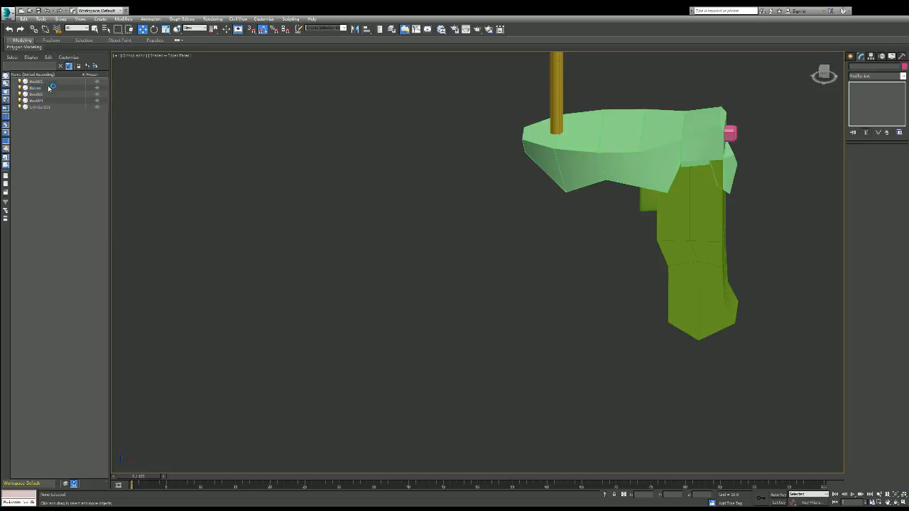
# - Rename the green body as Main Console Top
pyautogui.click(39, 82)
pyautogui.doubleClick(39, 82)
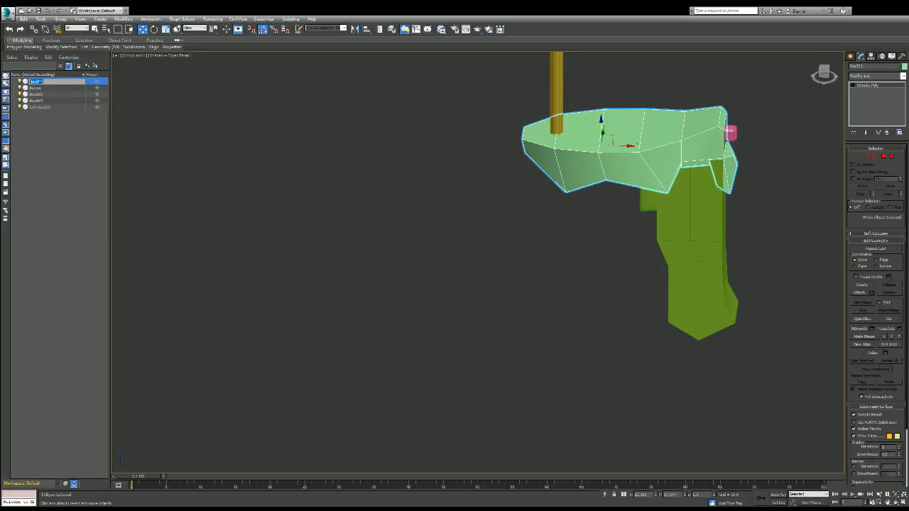
pyautogui.write('Boin Body')
pyautogui.press('Return')
# - Rename the small block as Trigger and the leg-like part as Handle, and clear the selection
pyautogui.click(35, 94)
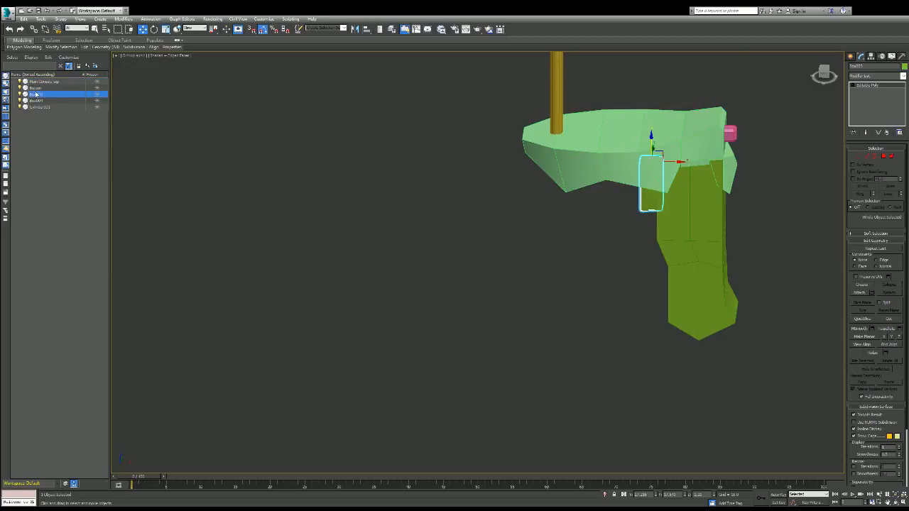
pyautogui.click(35, 94)
pyautogui.write('Trigger')
pyautogui.click(35, 101)
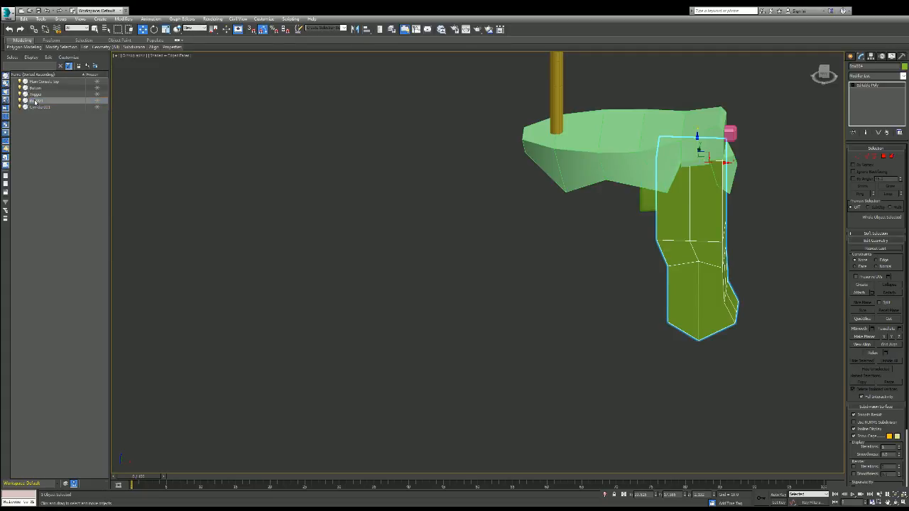
pyautogui.click(35, 102)
pyautogui.write('Handle')
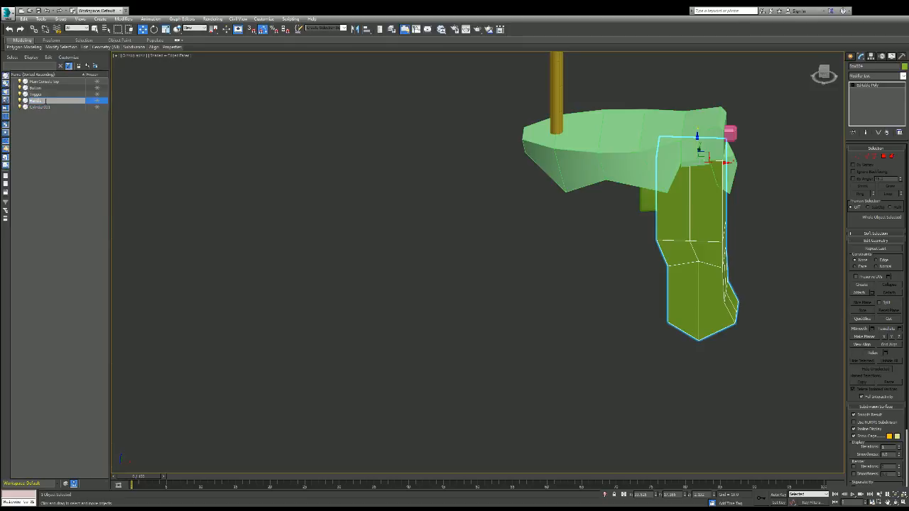
pyautogui.click(46, 146)
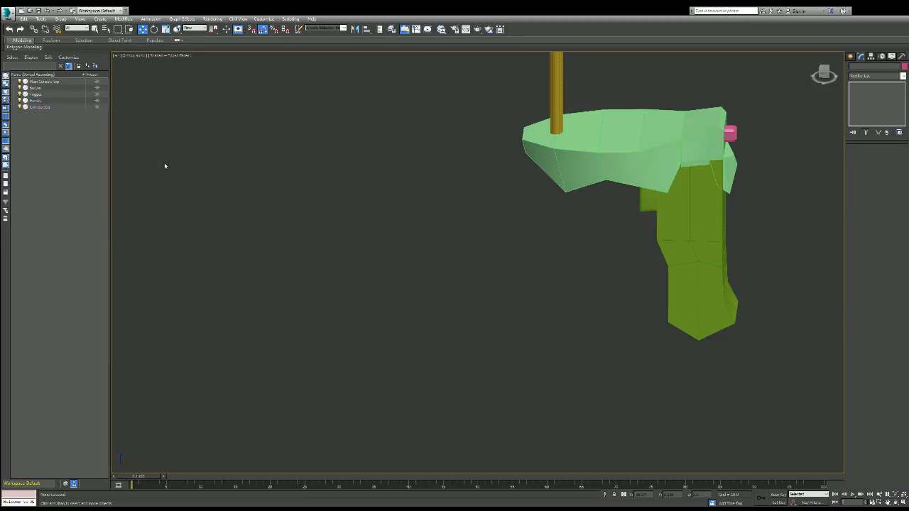
# - Switch the handle to edge level and select the vertical edge loop along its rear corner
pyautogui.click(671, 225)
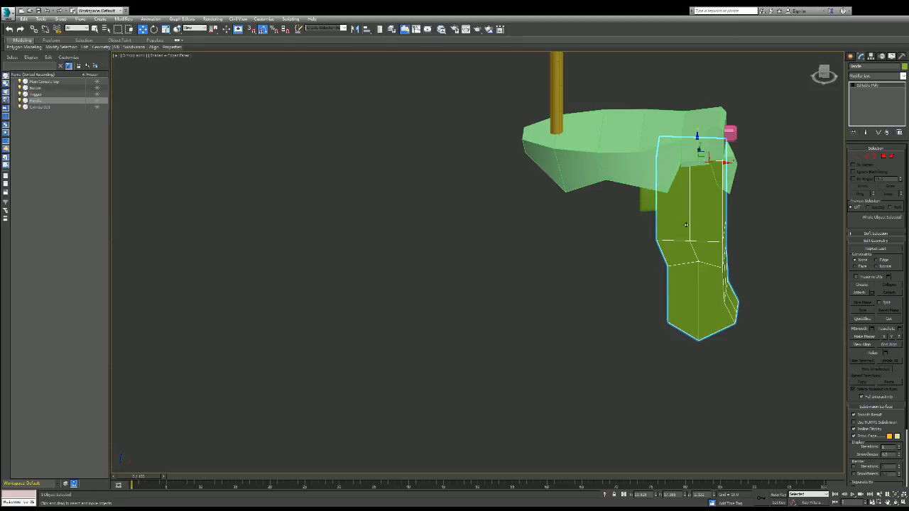
pyautogui.scroll(-3, 686, 225)
pyautogui.scroll(5, 751, 159)
pyautogui.scroll(-1, 752, 159)
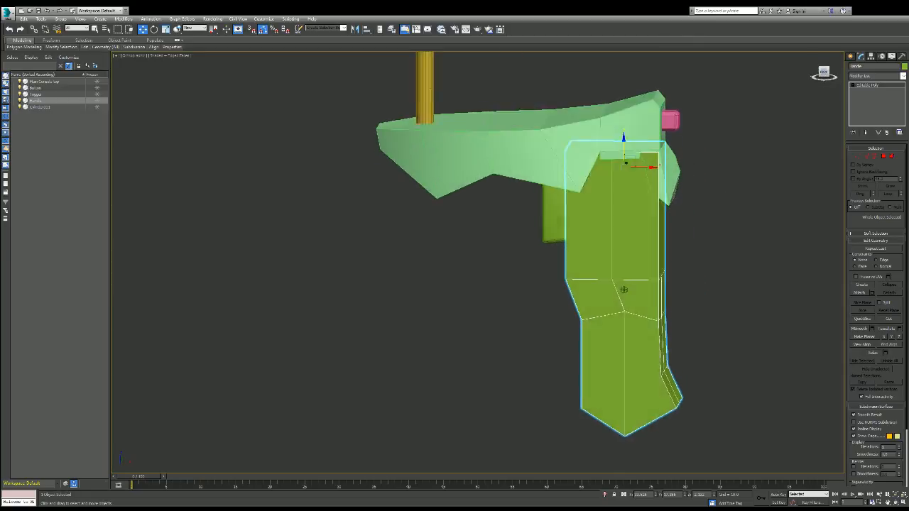
pyautogui.keyDown('alt'); pyautogui.moveTo(497, 285); pyautogui.dragTo(455, 256, button='middle'); pyautogui.keyUp('alt')
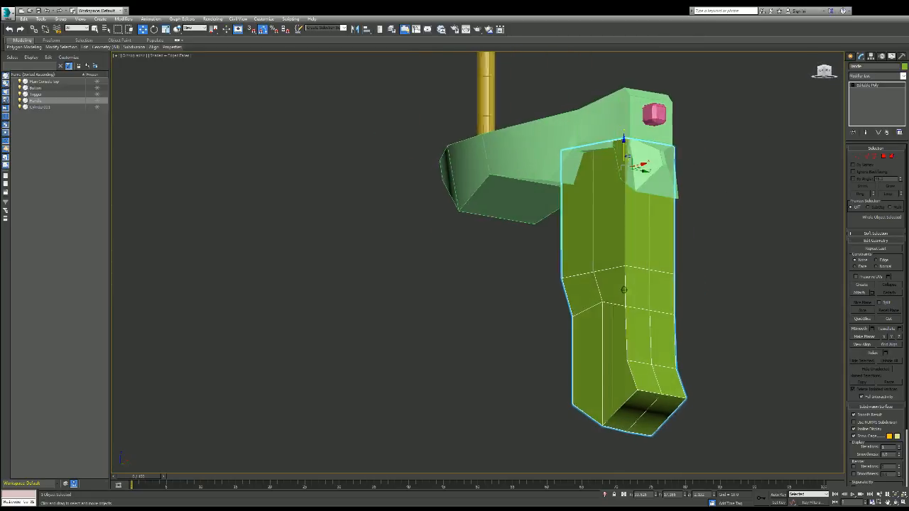
pyautogui.keyDown('alt'); pyautogui.moveTo(624, 289); pyautogui.dragTo(623, 289, button='middle'); pyautogui.keyUp('alt')
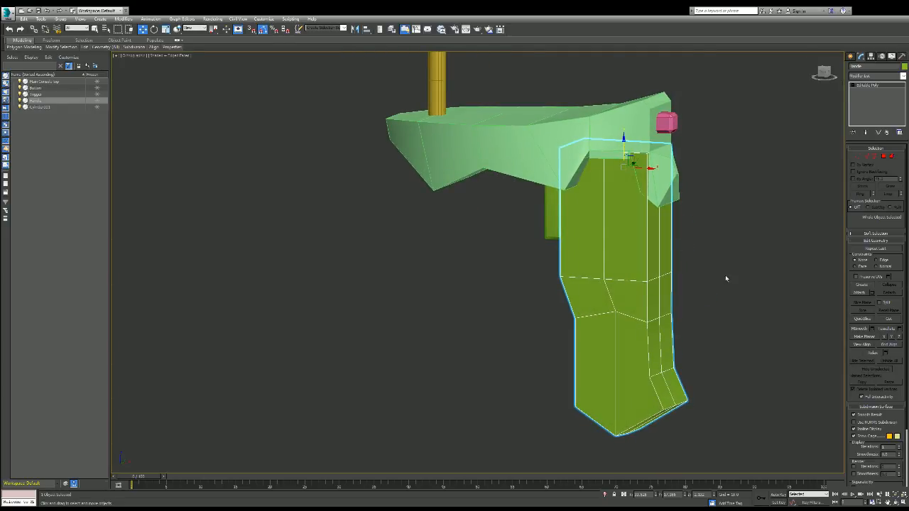
pyautogui.click(868, 155)
pyautogui.click(650, 316)
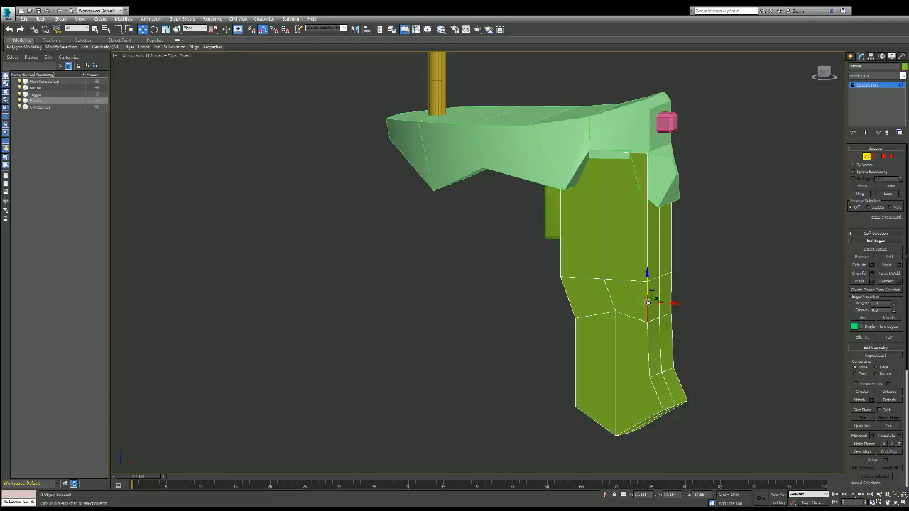
pyautogui.click(891, 194)
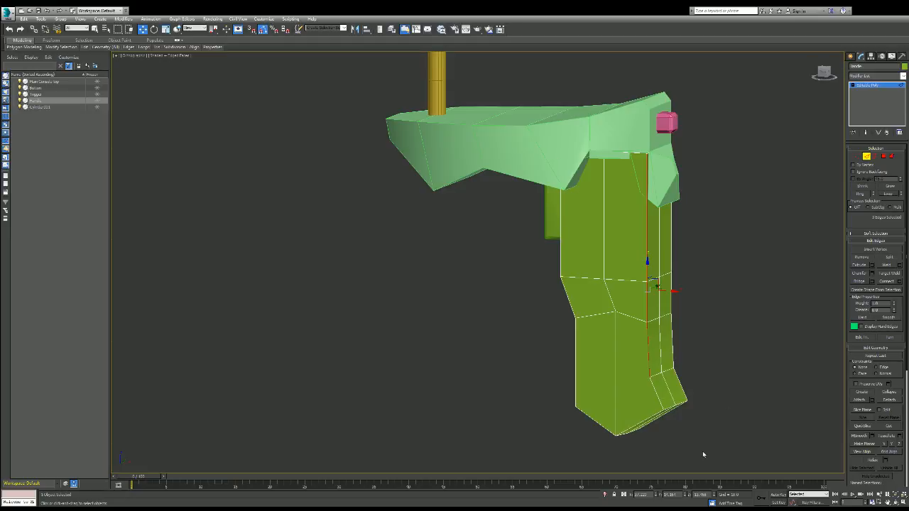
# - Select all edges of the handle and deselect the inner dividing edges on its rear face
pyautogui.moveTo(700, 436); pyautogui.dragTo(503, 115)
pyautogui.moveTo(825, 73); pyautogui.dragTo(806, 75)
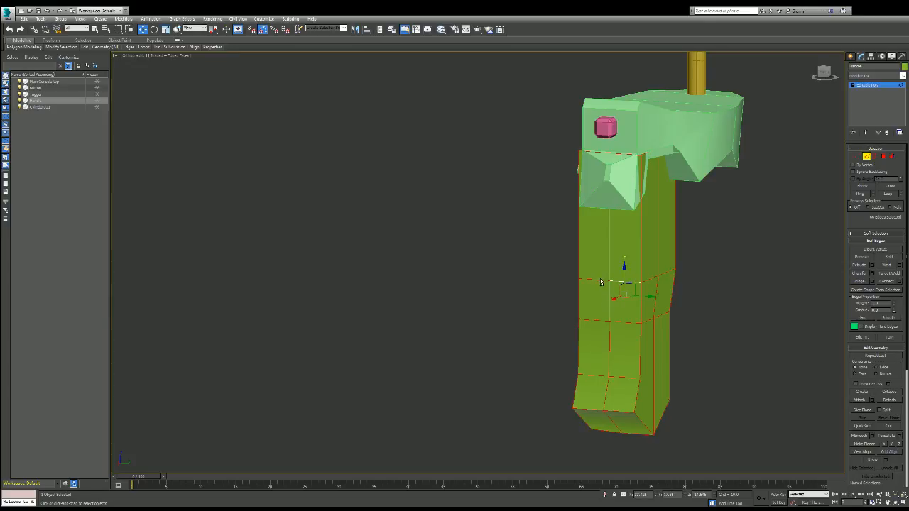
pyautogui.keyDown('ctrl'); pyautogui.doubleClick(600, 320); pyautogui.keyUp('ctrl')
pyautogui.keyDown('ctrl'); pyautogui.doubleClick(604, 376); pyautogui.keyUp('ctrl')
pyautogui.keyDown('ctrl'); pyautogui.click(606, 388); pyautogui.keyUp('ctrl')
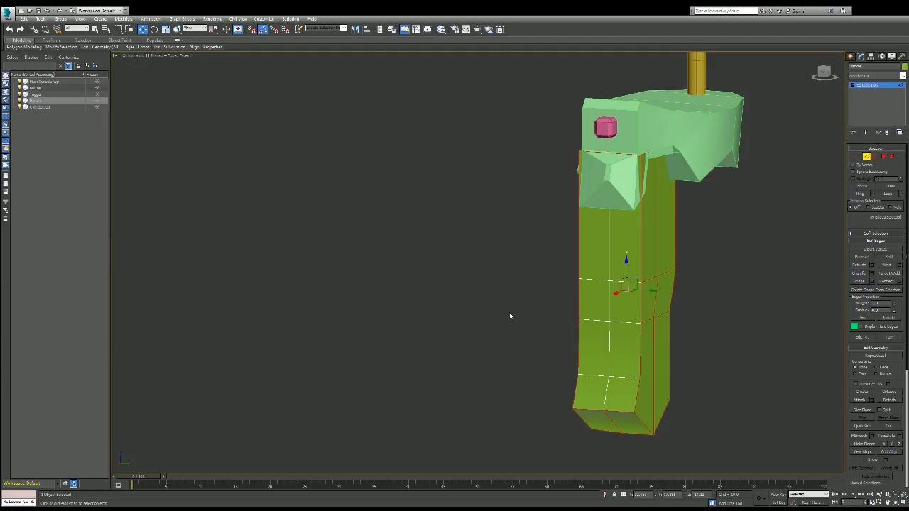
# - Isolate the handle and deselect the crossing edges in the middle of its top face
pyautogui.hotkey('alt', 'q')
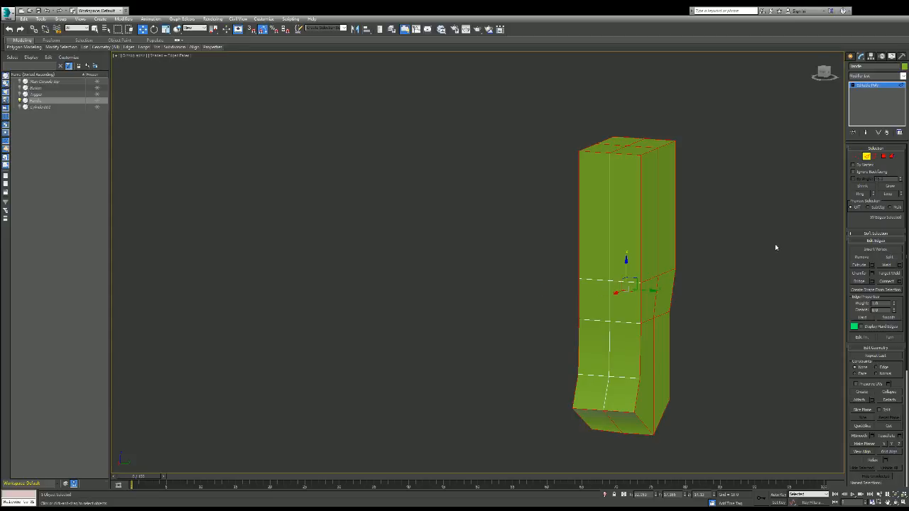
pyautogui.moveTo(821, 70); pyautogui.dragTo(827, 80)
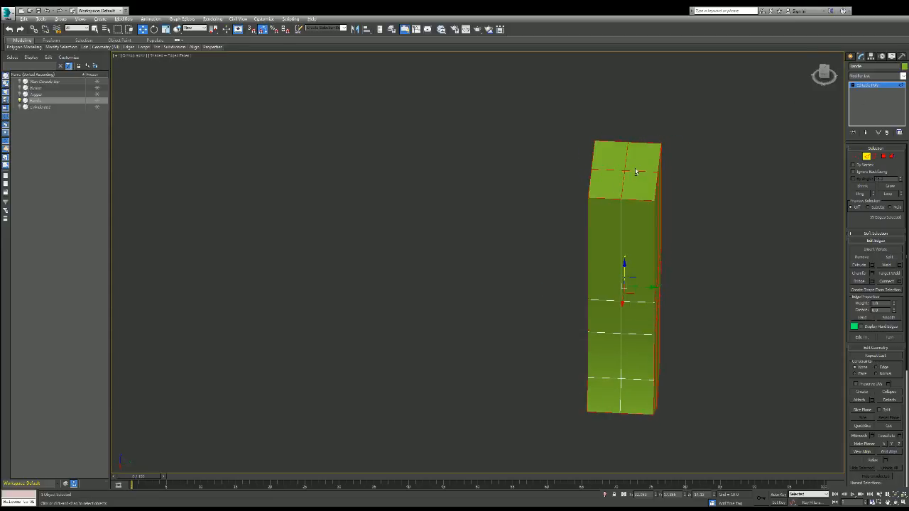
pyautogui.keyDown('ctrl'); pyautogui.click(637, 172); pyautogui.keyUp('ctrl')
pyautogui.keyDown('ctrl'); pyautogui.click(619, 170); pyautogui.keyUp('ctrl')
pyautogui.keyDown('ctrl'); pyautogui.click(625, 158); pyautogui.keyUp('ctrl')
# - Deselect the dividing edges running across the underside of the handle
pyautogui.moveTo(824, 73); pyautogui.dragTo(801, 124)
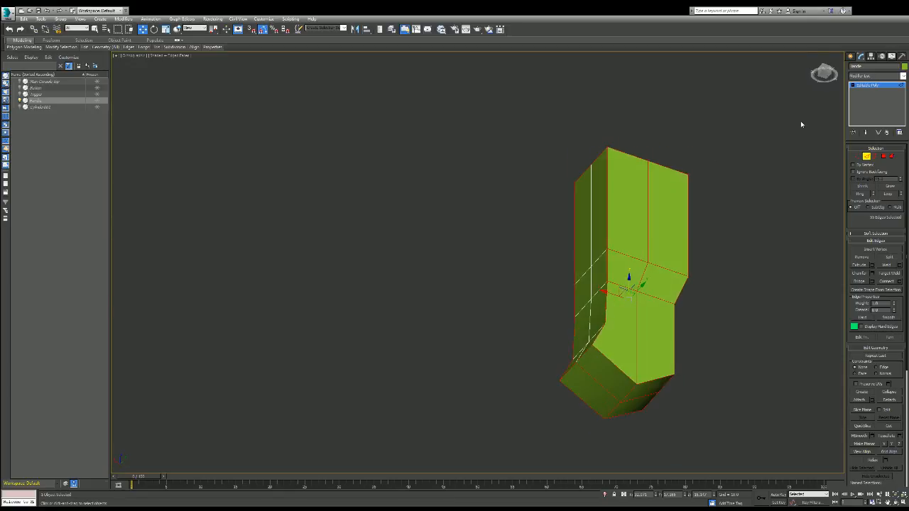
pyautogui.keyDown('ctrl'); pyautogui.doubleClick(604, 389); pyautogui.keyUp('ctrl')
pyautogui.moveTo(820, 81); pyautogui.dragTo(767, 83)
pyautogui.keyDown('ctrl'); pyautogui.click(633, 384); pyautogui.keyUp('ctrl')
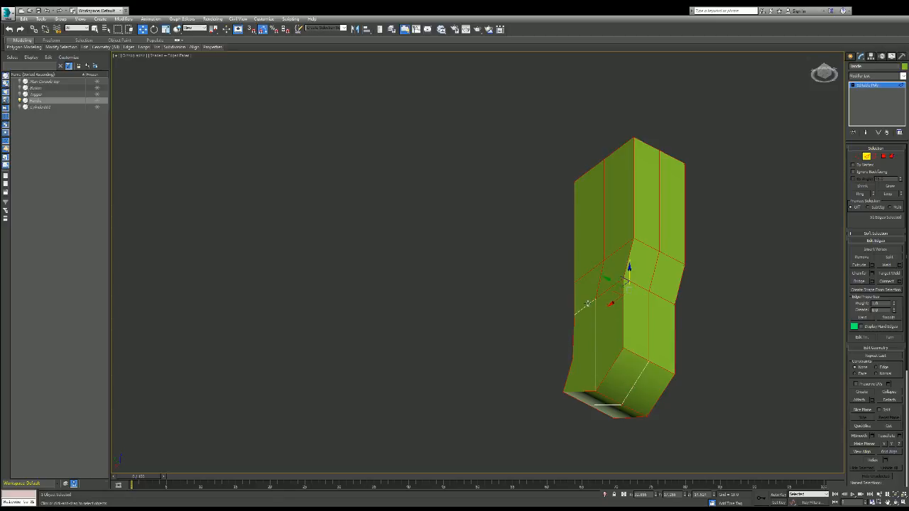
# - Deselect the inner dividing edges on the handle's front and side faces, keeping its outline edges selected
pyautogui.keyDown('ctrl'); pyautogui.click(603, 294); pyautogui.keyUp('ctrl')
pyautogui.keyDown('ctrl'); pyautogui.click(604, 260); pyautogui.keyUp('ctrl')
pyautogui.keyDown('ctrl'); pyautogui.click(599, 265); pyautogui.keyUp('ctrl')
pyautogui.keyDown('ctrl'); pyautogui.click(603, 245); pyautogui.keyUp('ctrl')
pyautogui.keyDown('ctrl'); pyautogui.click(658, 207); pyautogui.keyUp('ctrl')
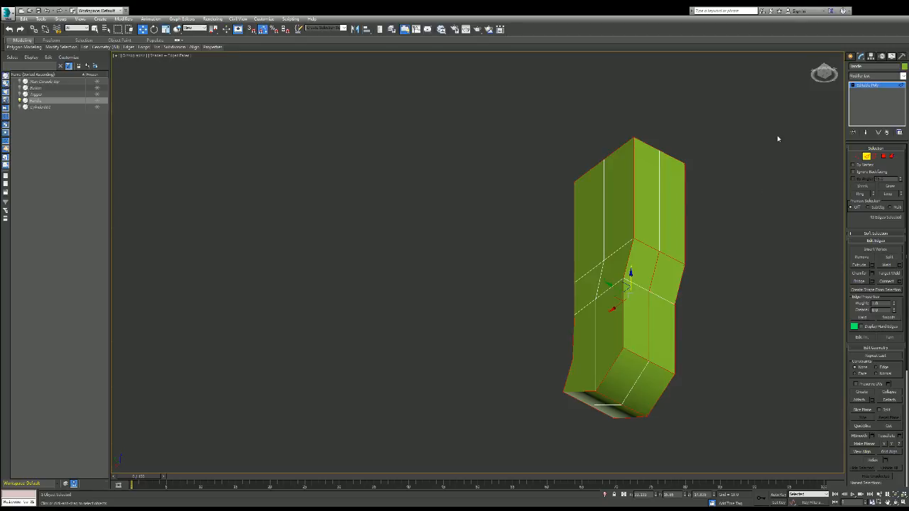
# - Try a multi-segment Chamfer on the selected handle edges and undo it
pyautogui.moveTo(824, 73)
pyautogui.mouseDown()
pyautogui.moveTo(859, 74)
pyautogui.moveTo(825, 73)
pyautogui.moveTo(830, 82)
pyautogui.moveTo(826, 74)
pyautogui.mouseUp()
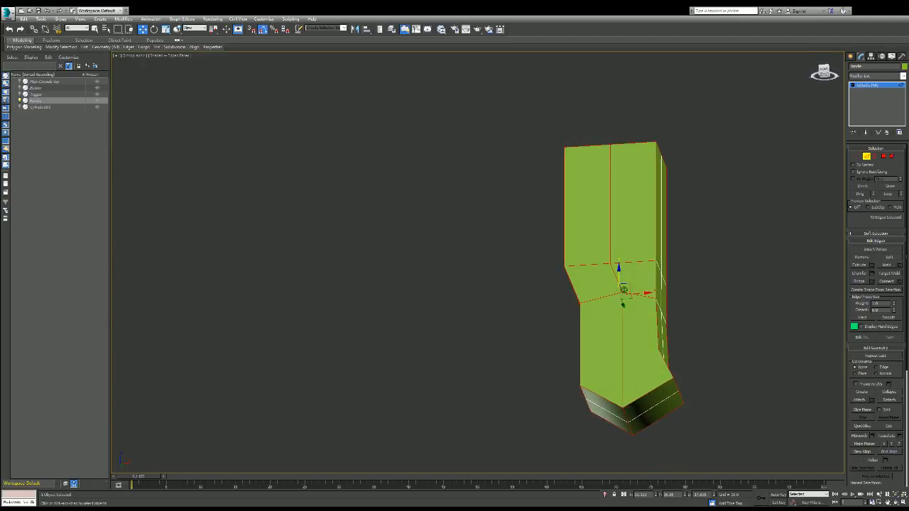
pyautogui.click(873, 276)
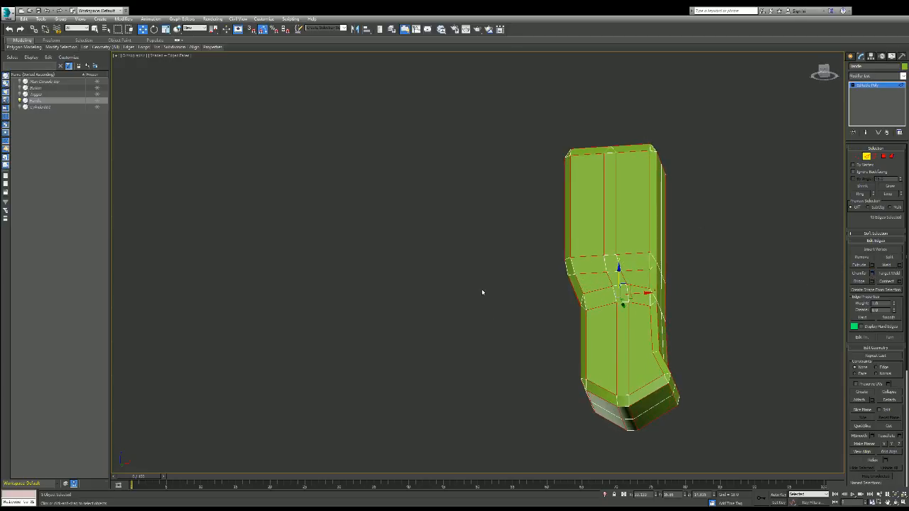
pyautogui.moveTo(482, 292); pyautogui.dragTo(482, 276)
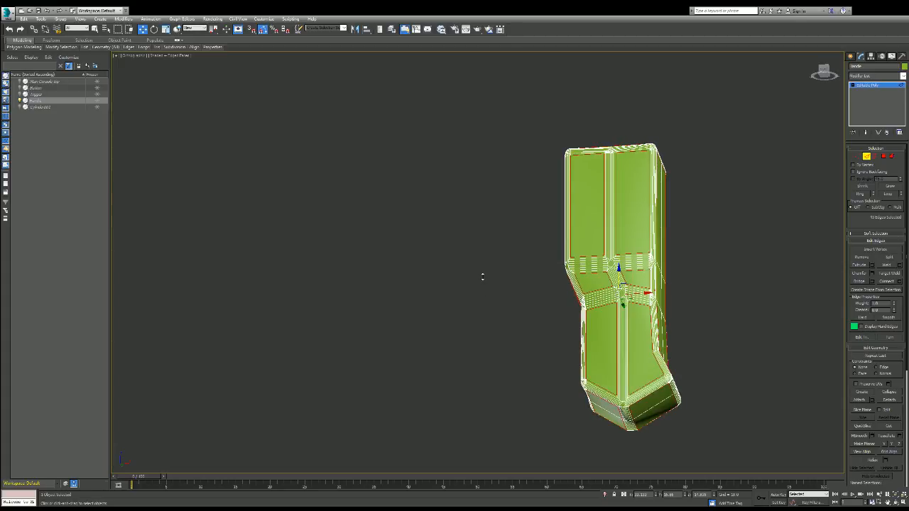
pyautogui.moveTo(483, 277)
pyautogui.keyDown('alt'); pyautogui.mouseDown(button='middle')
pyautogui.moveTo(497, 276)
pyautogui.moveTo(468, 278)
pyautogui.moveTo(498, 277)
pyautogui.mouseUp(button='middle'); pyautogui.keyUp('alt')
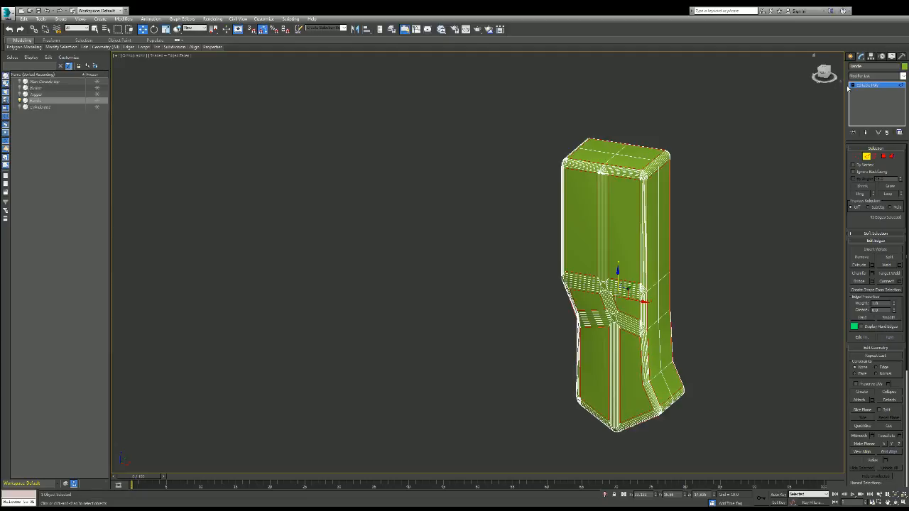
pyautogui.press(';')
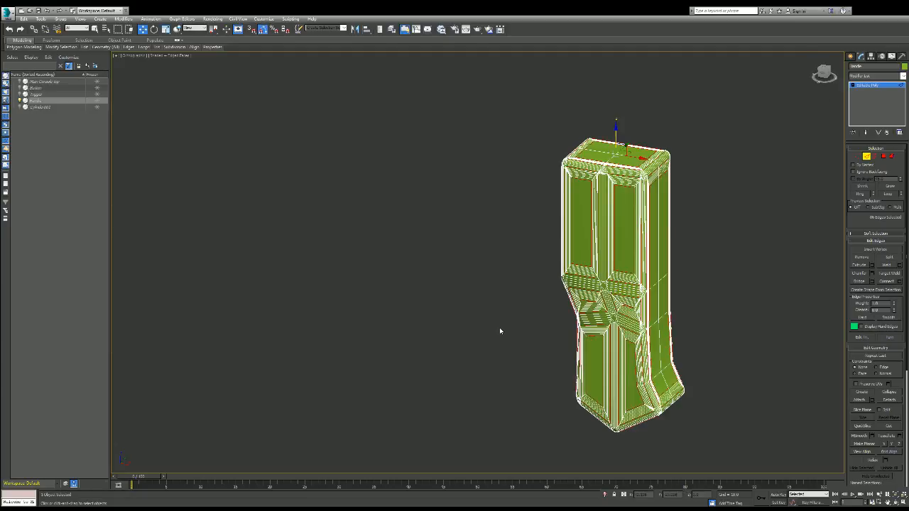
pyautogui.hotkey('ctrl', 'z')
pyautogui.hotkey('ctrl', 'z')
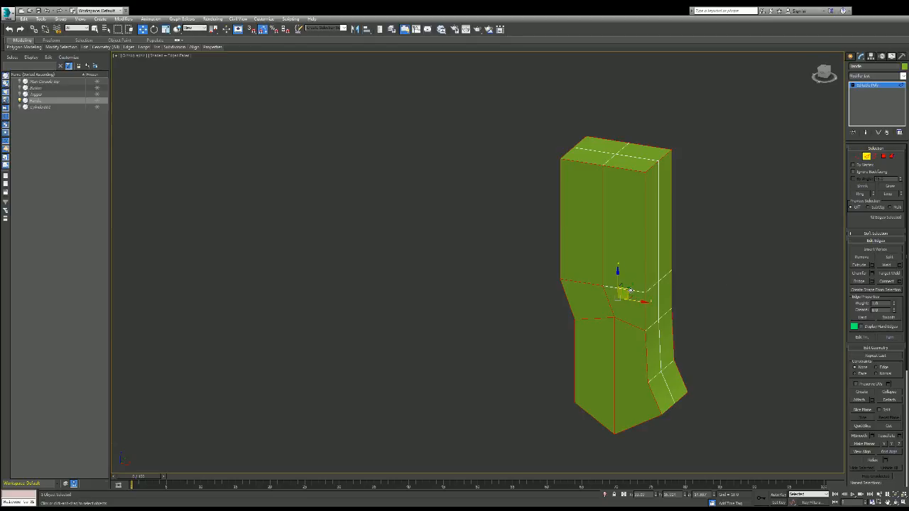
# - Deselect the remaining inner edges on the handle's other side face, leaving only its outline edges selected
pyautogui.keyDown('alt'); pyautogui.click(587, 284); pyautogui.keyUp('alt')
pyautogui.keyDown('alt'); pyautogui.click(595, 318); pyautogui.keyUp('alt')
pyautogui.keyDown('alt'); pyautogui.click(624, 320); pyautogui.keyUp('alt')
pyautogui.keyDown('alt'); pyautogui.click(615, 326); pyautogui.keyUp('alt')
pyautogui.keyDown('alt'); pyautogui.click(603, 290); pyautogui.keyUp('alt')
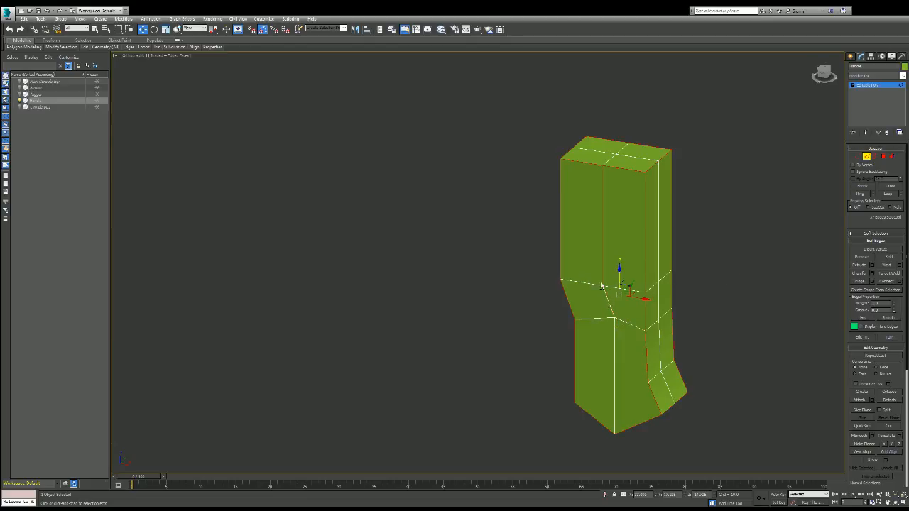
pyautogui.keyDown('alt'); pyautogui.click(604, 273); pyautogui.keyUp('alt')
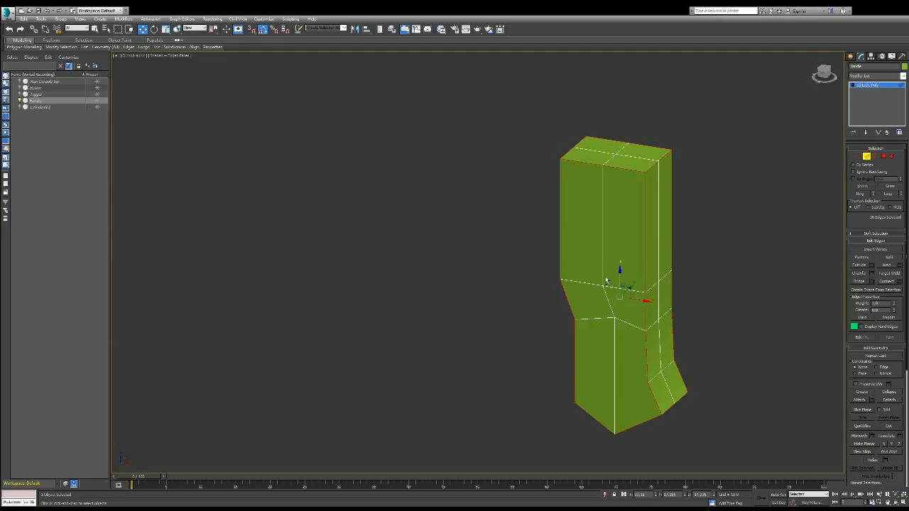
# - Chamfer the handle's outline edges with several segments and widen the chamfer into broad rounded corners
pyautogui.click(872, 274)
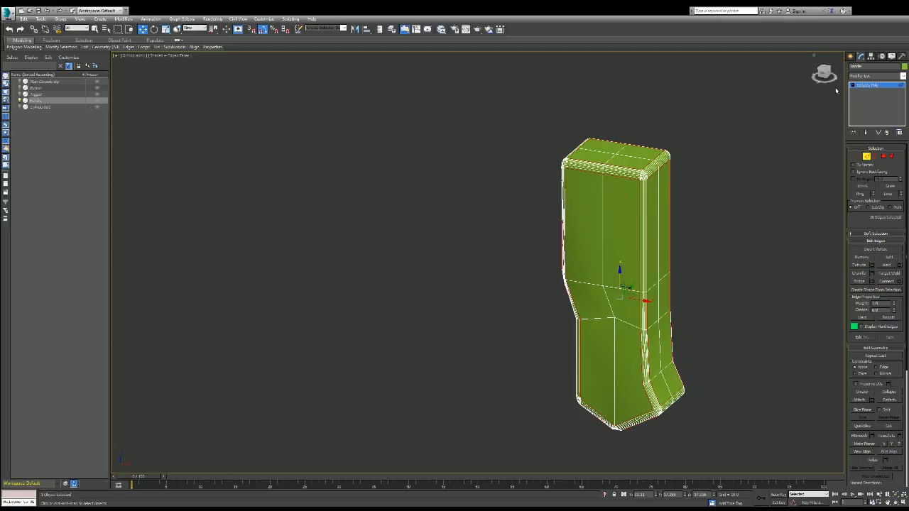
pyautogui.moveTo(826, 73); pyautogui.dragTo(802, 60)
pyautogui.keyDown('alt'); pyautogui.moveTo(625, 290); pyautogui.dragTo(624, 291, button='middle'); pyautogui.keyUp('alt')
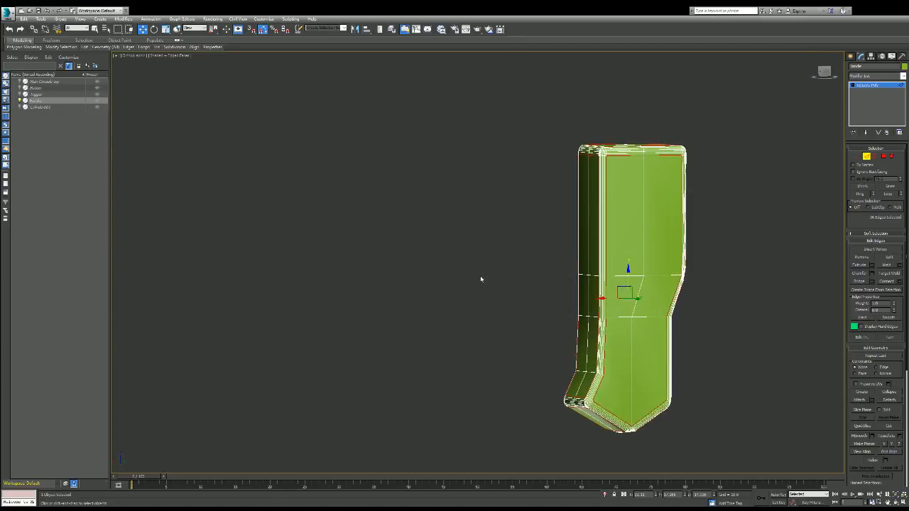
pyautogui.moveTo(481, 277); pyautogui.dragTo(480, 252)
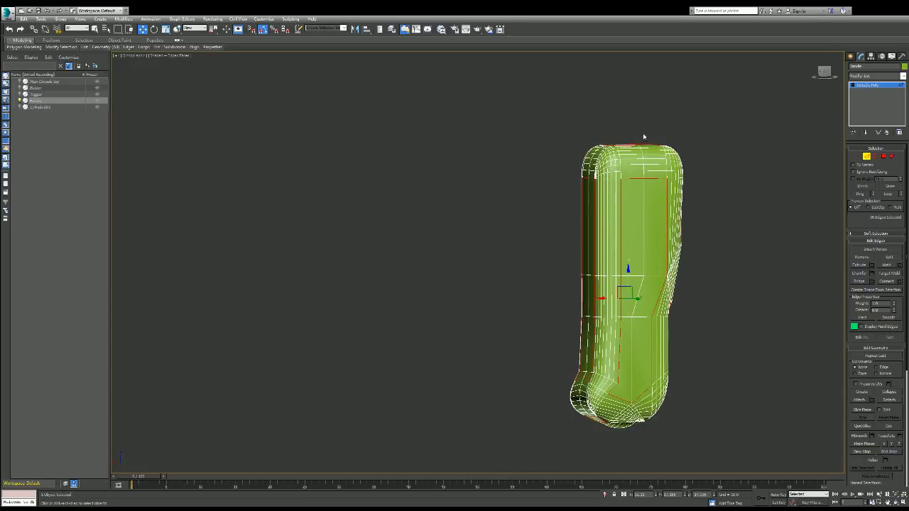
# - Fine-tune the handle's chamfer while checking the rounding from all sides, and apply it once
pyautogui.moveTo(826, 73); pyautogui.dragTo(826, 74)
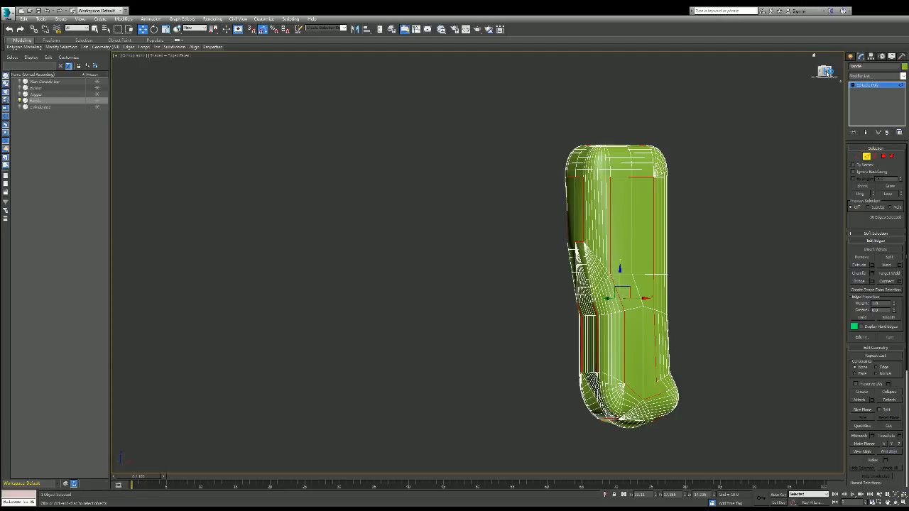
pyautogui.moveTo(826, 73); pyautogui.dragTo(827, 73)
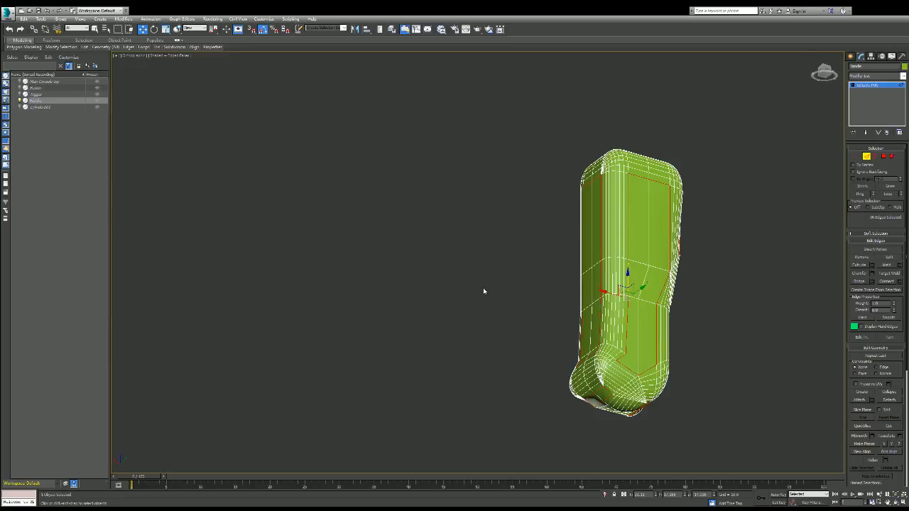
pyautogui.moveTo(485, 282); pyautogui.dragTo(585, 228)
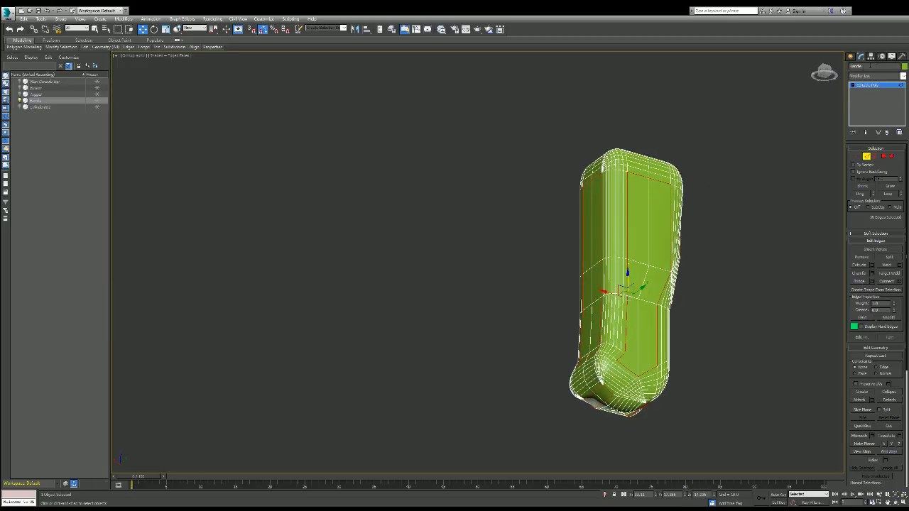
pyautogui.moveTo(825, 74); pyautogui.dragTo(835, 77)
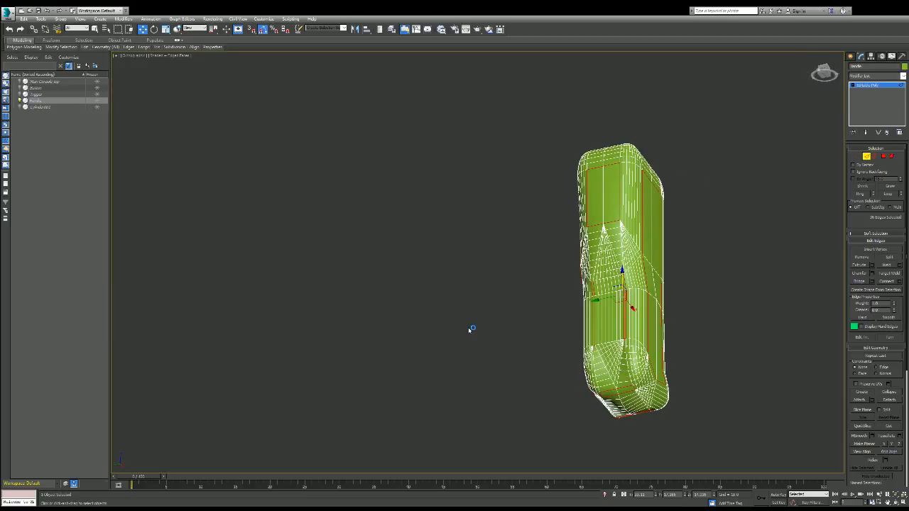
pyautogui.moveTo(484, 280)
pyautogui.mouseDown()
pyautogui.moveTo(481, 270)
pyautogui.moveTo(480, 286)
pyautogui.mouseUp()
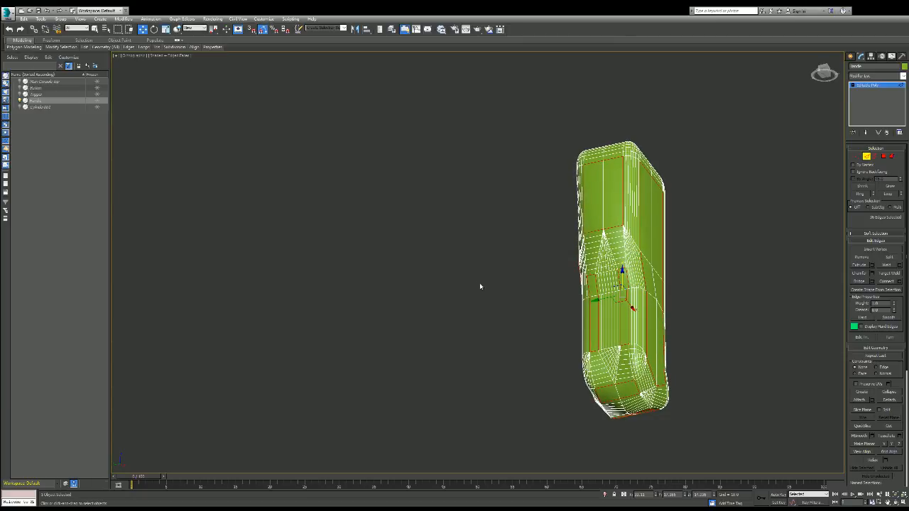
pyautogui.click(825, 74)
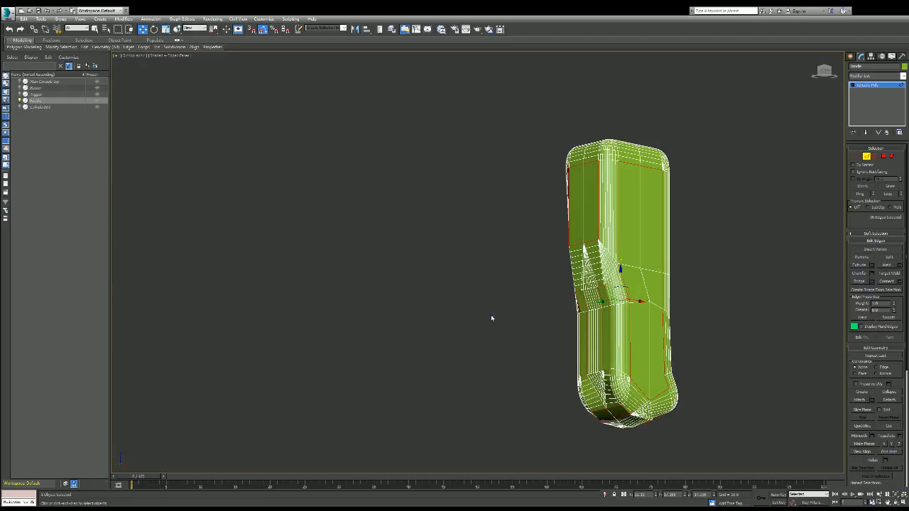
pyautogui.click(823, 69)
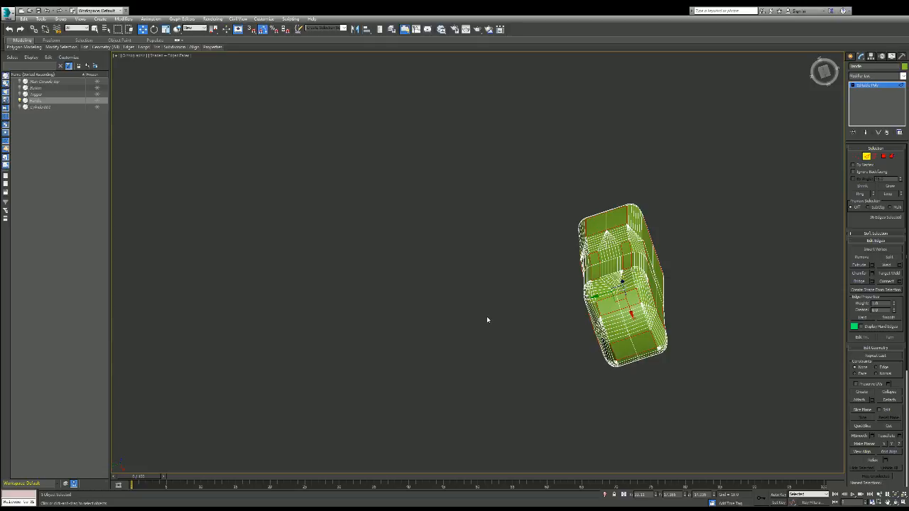
pyautogui.click(826, 73)
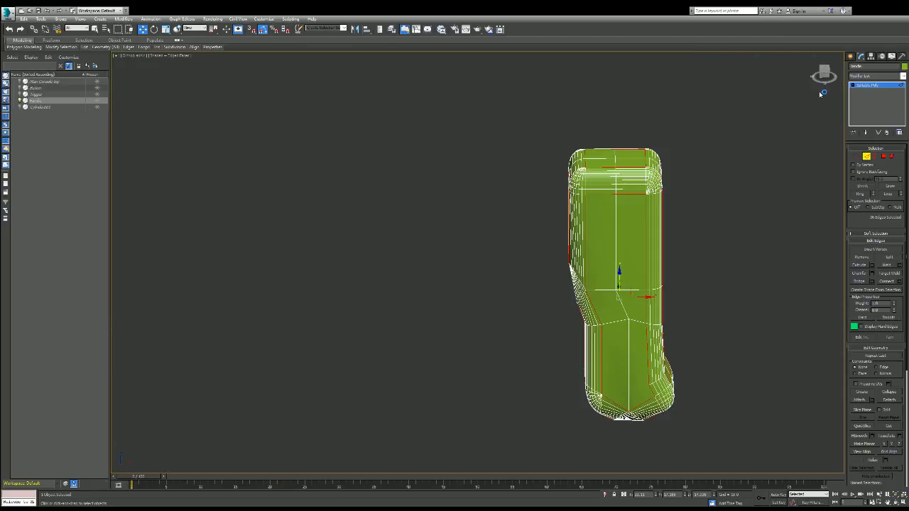
pyautogui.moveTo(823, 75); pyautogui.dragTo(869, 90)
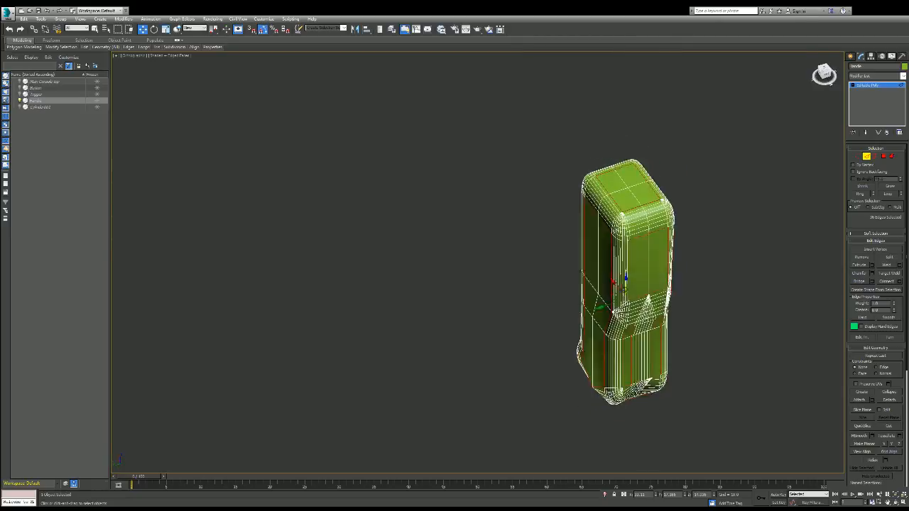
pyautogui.keyDown('alt'); pyautogui.moveTo(623, 290); pyautogui.dragTo(623, 290, button='middle'); pyautogui.keyUp('alt')
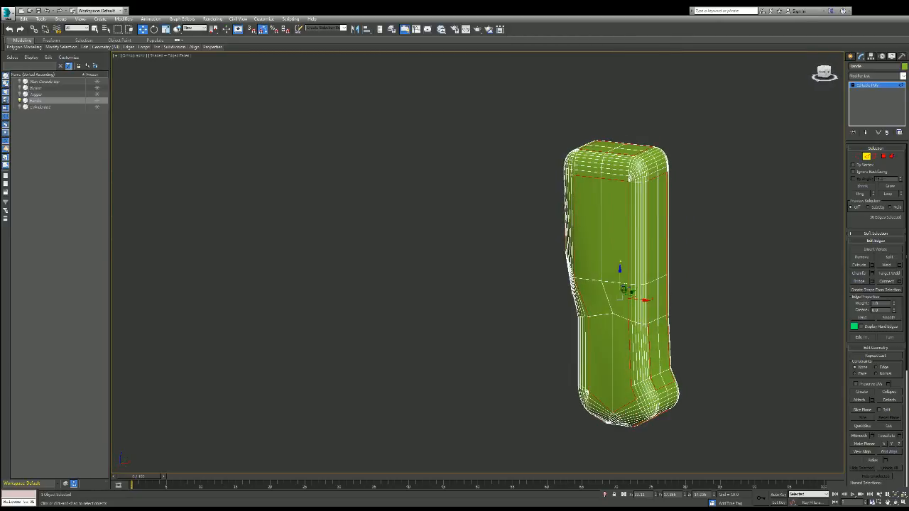
pyautogui.hotkey('ctrl', 'z')
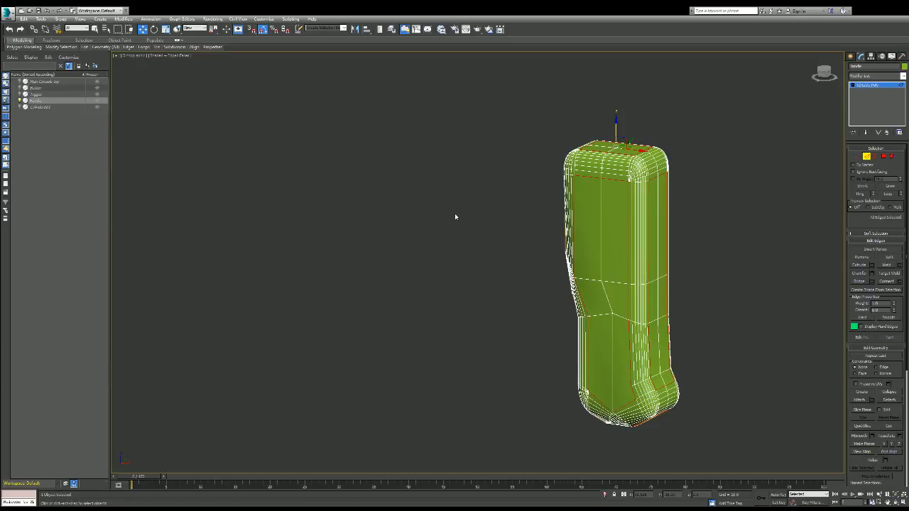
# - End the isolation of the handle, leave edge level and clear the selection
pyautogui.hotkey('alt', 'q')
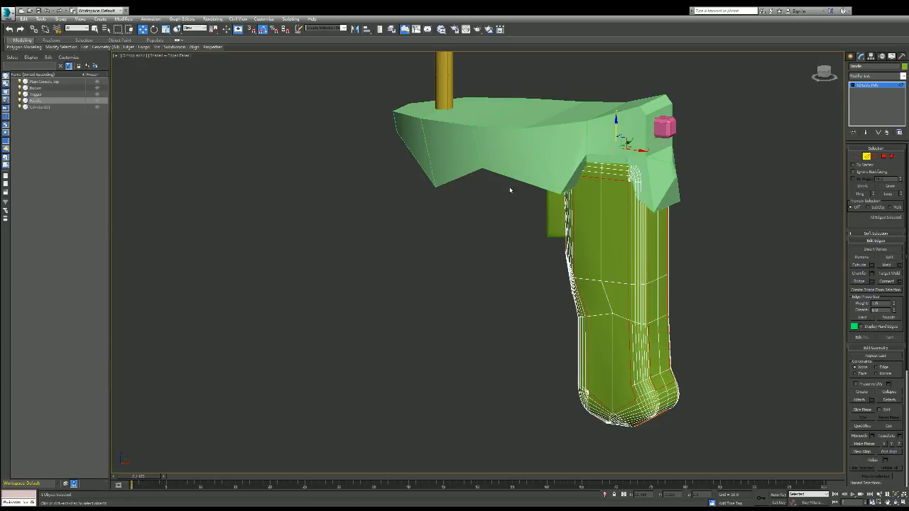
pyautogui.moveTo(822, 75)
pyautogui.mouseDown()
pyautogui.moveTo(855, 58)
pyautogui.moveTo(832, 68)
pyautogui.mouseUp()
pyautogui.click(789, 212)
pyautogui.click(868, 157)
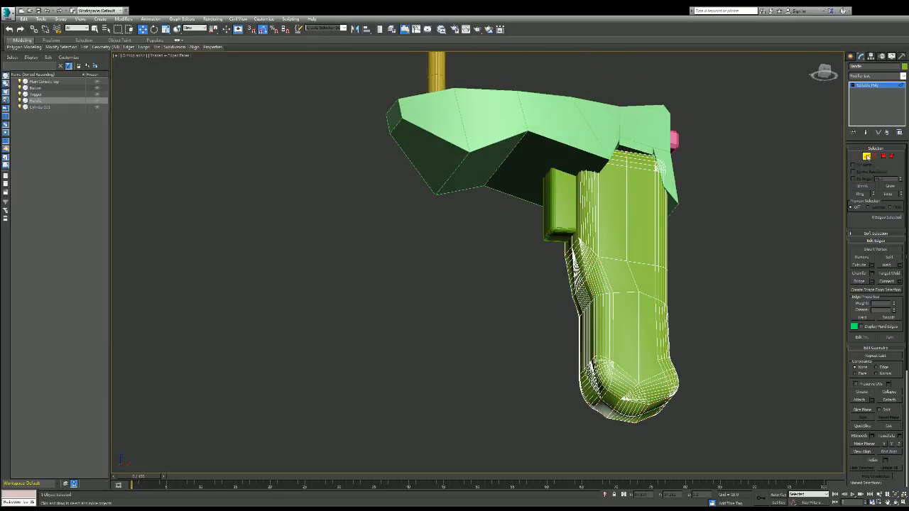
pyautogui.click(821, 172)
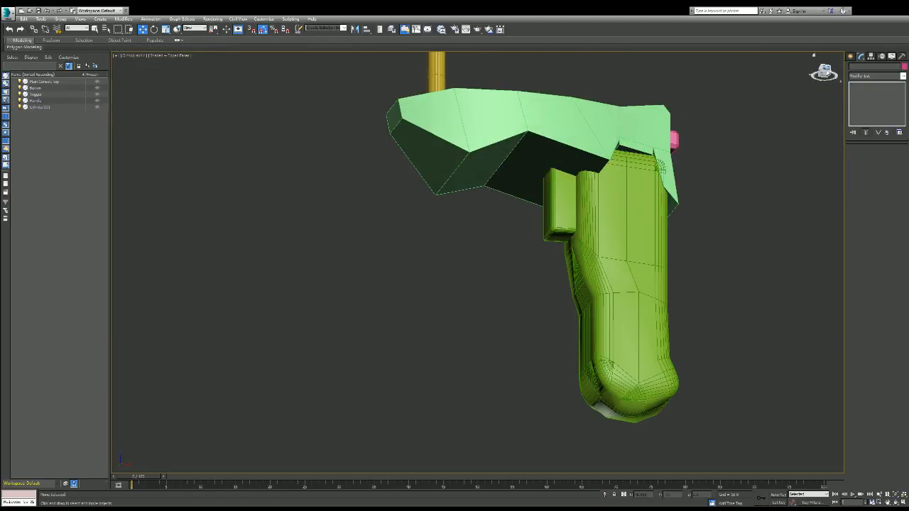
pyautogui.moveTo(827, 73)
pyautogui.mouseDown()
pyautogui.moveTo(753, 77)
pyautogui.moveTo(809, 77)
pyautogui.moveTo(816, 62)
pyautogui.moveTo(824, 74)
pyautogui.moveTo(828, 56)
pyautogui.moveTo(824, 73)
pyautogui.mouseUp()
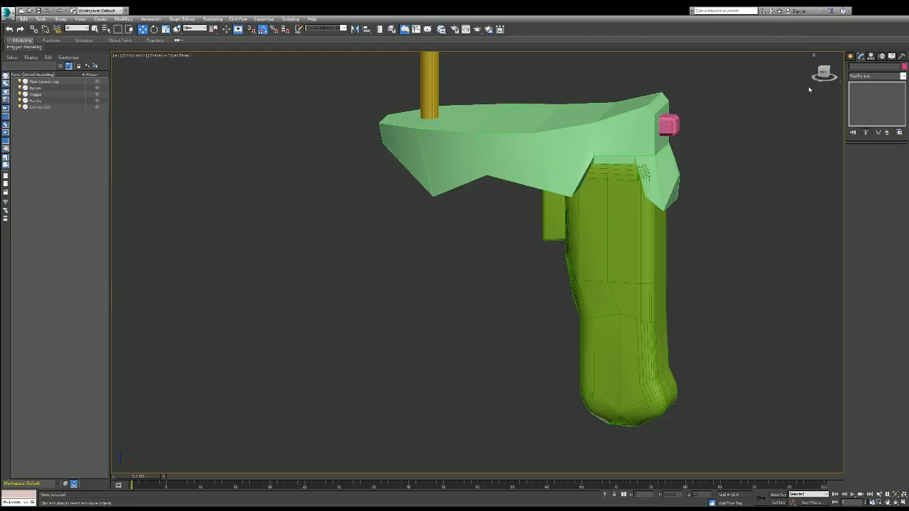
pyautogui.keyDown('alt'); pyautogui.moveTo(623, 289); pyautogui.dragTo(623, 289, button='middle'); pyautogui.keyUp('alt')
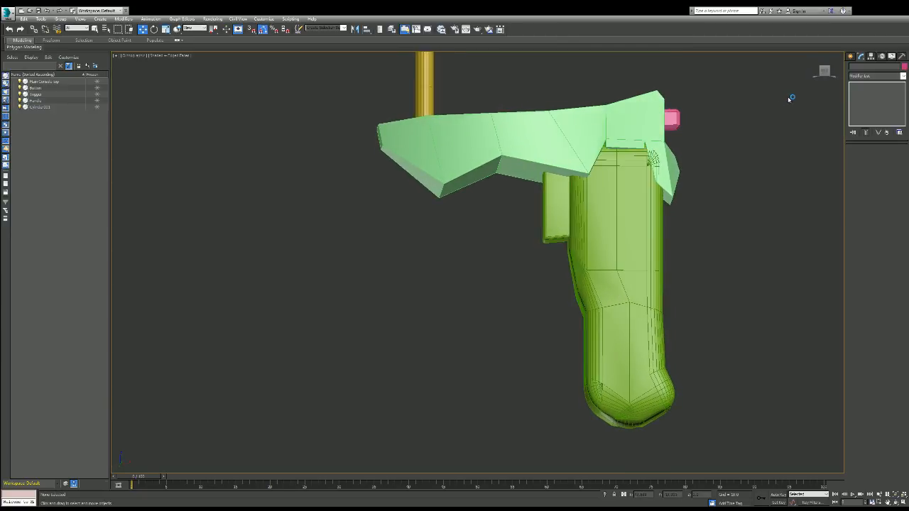
pyautogui.scroll(3, 661, 171)
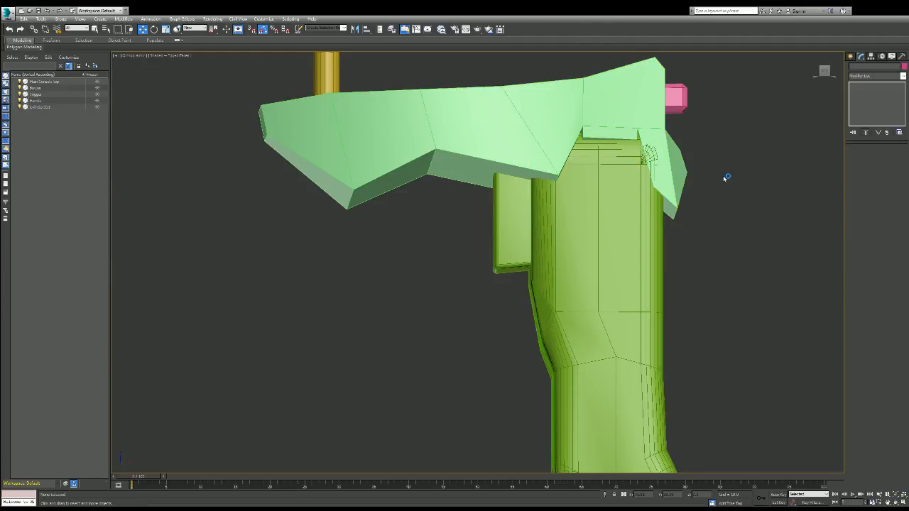
# - Isolate the handle and undo the chamfer on its outline edges
pyautogui.scroll(-4, 605, 272)
pyautogui.scroll(2, 613, 257)
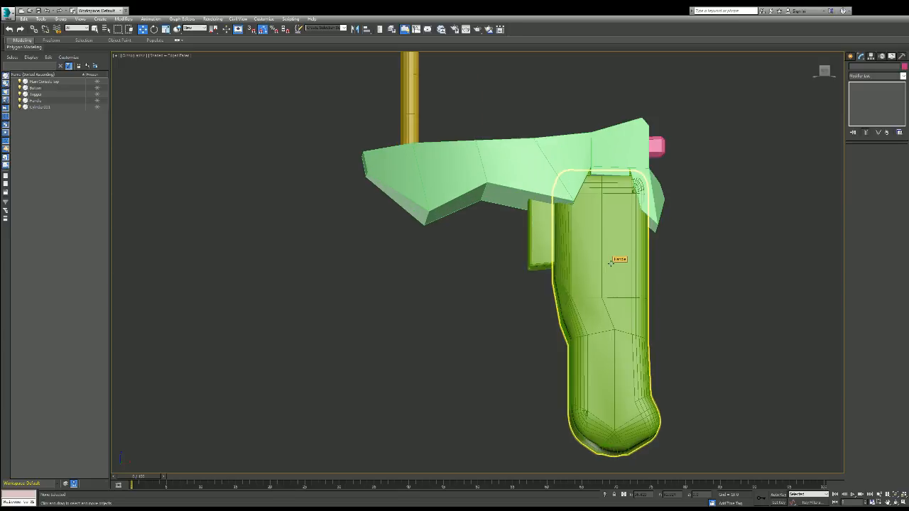
pyautogui.click(613, 251)
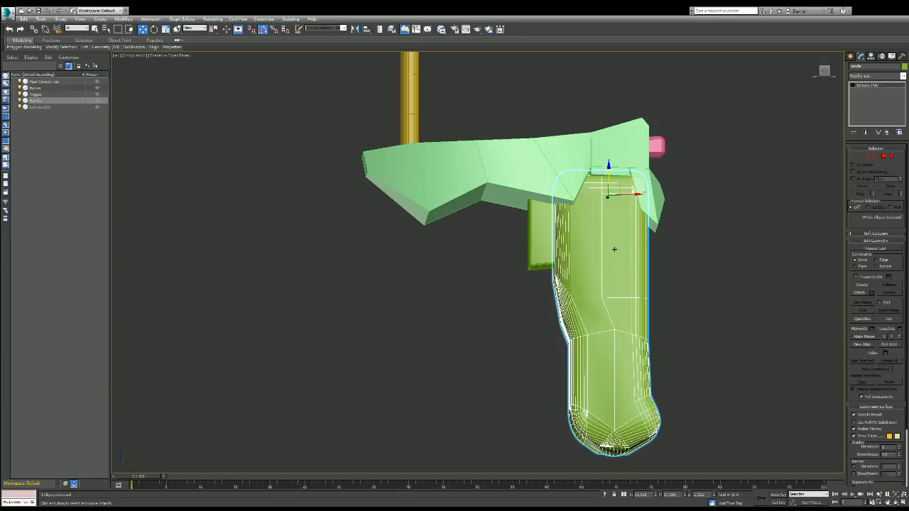
pyautogui.hotkey('alt', 'q')
pyautogui.hotkey('ctrl', 'BackSpace')
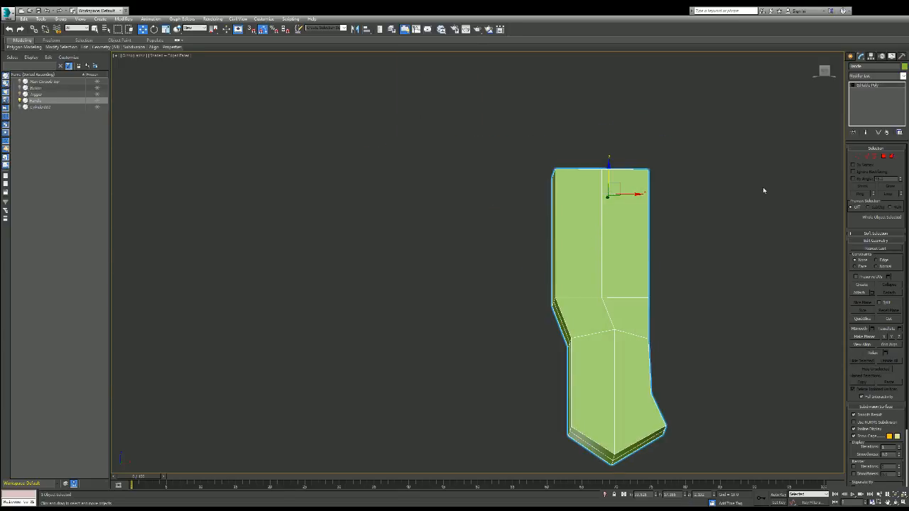
# - Activate polygon-level editing on the handle with its narrow trigger-side face in view
pyautogui.moveTo(824, 73)
pyautogui.mouseDown()
pyautogui.moveTo(845, 87)
pyautogui.moveTo(845, 60)
pyautogui.moveTo(863, 58)
pyautogui.moveTo(803, 60)
pyautogui.moveTo(845, 62)
pyautogui.moveTo(831, 71)
pyautogui.mouseUp()
pyautogui.click(866, 154)
pyautogui.click(797, 227)
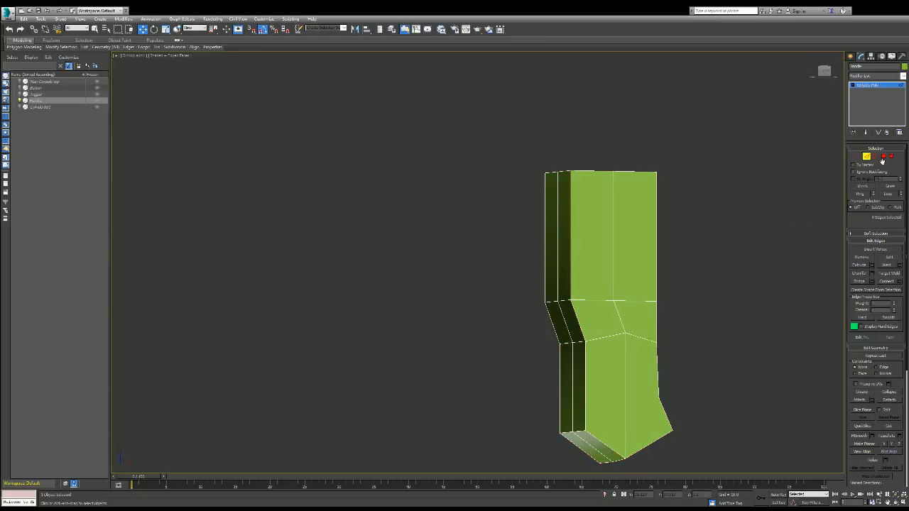
pyautogui.click(882, 157)
pyautogui.click(548, 205)
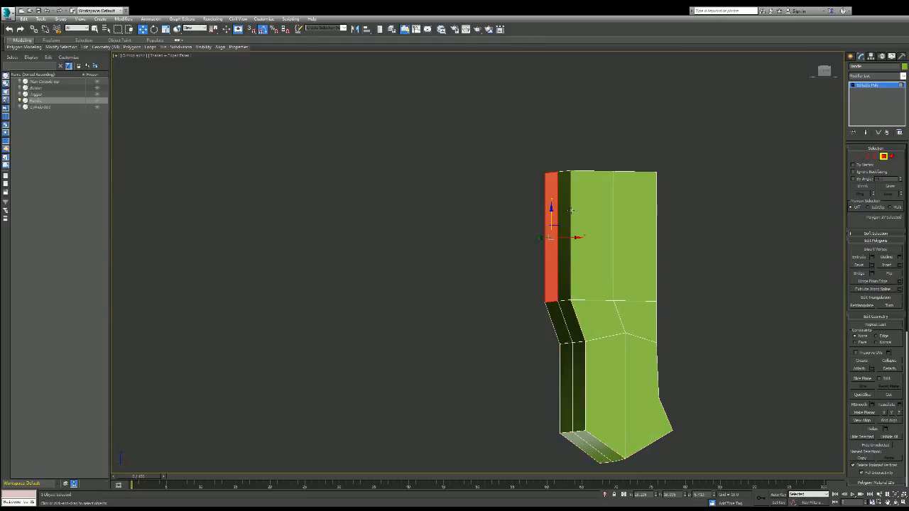
pyautogui.keyDown('shift'); pyautogui.click(566, 211); pyautogui.keyUp('shift')
pyautogui.click(565, 277)
pyautogui.keyDown('shift'); pyautogui.click(550, 280); pyautogui.keyUp('shift')
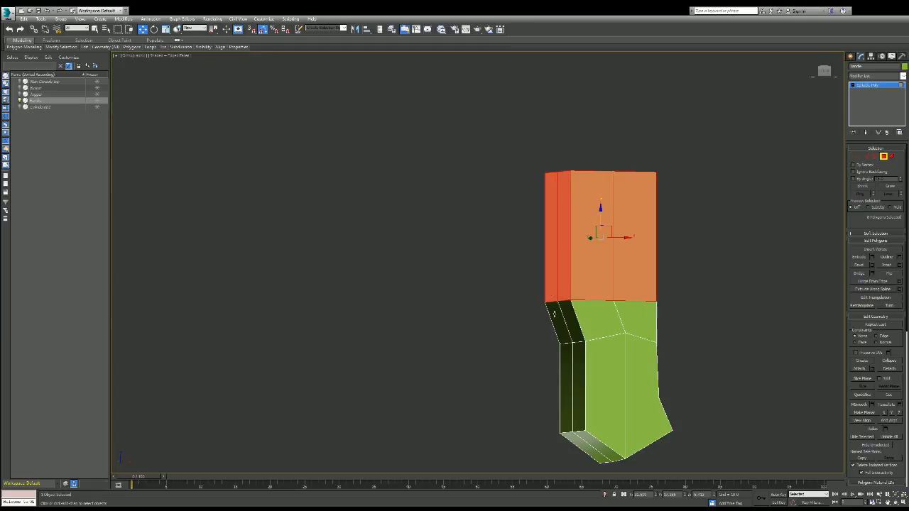
pyautogui.keyDown('shift'); pyautogui.click(555, 315); pyautogui.keyUp('shift')
pyautogui.keyDown('shift'); pyautogui.click(572, 319); pyautogui.keyUp('shift')
pyautogui.click(550, 346)
# - Select the six polygons along the handle's trigger side, above the bottom bevel, and move them slightly inward along X
pyautogui.click(557, 327)
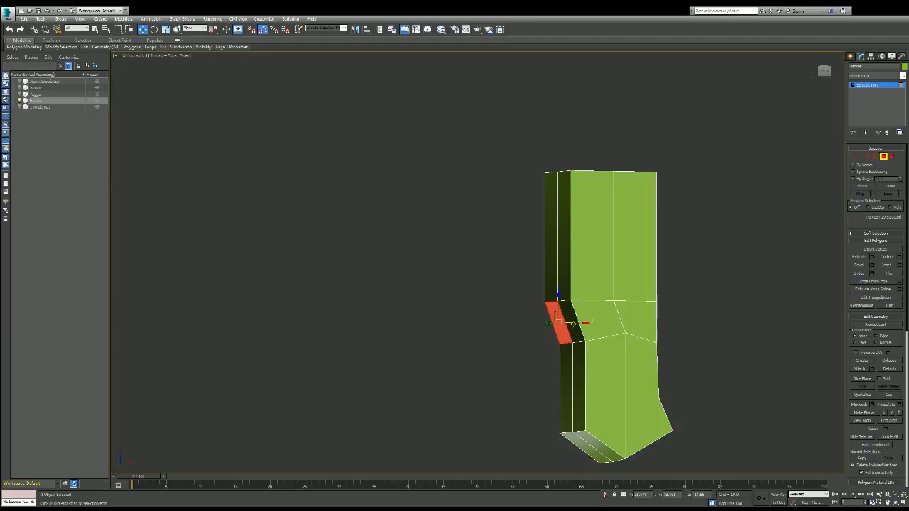
pyautogui.keyDown('shift'); pyautogui.click(562, 281); pyautogui.keyUp('shift')
pyautogui.keyDown('shift'); pyautogui.click(565, 374); pyautogui.keyUp('shift')
pyautogui.keyDown('shift'); pyautogui.click(580, 366); pyautogui.keyUp('shift')
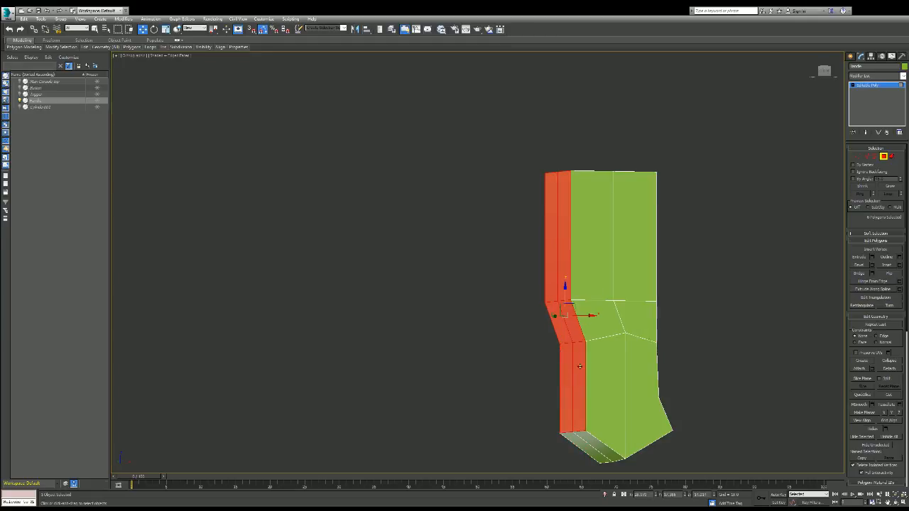
pyautogui.moveTo(584, 317); pyautogui.dragTo(595, 322)
# - Move the two crosswise edges at the handle's bottom tip toward the rear and end the handle's isolation
pyautogui.moveTo(825, 74); pyautogui.dragTo(825, 46)
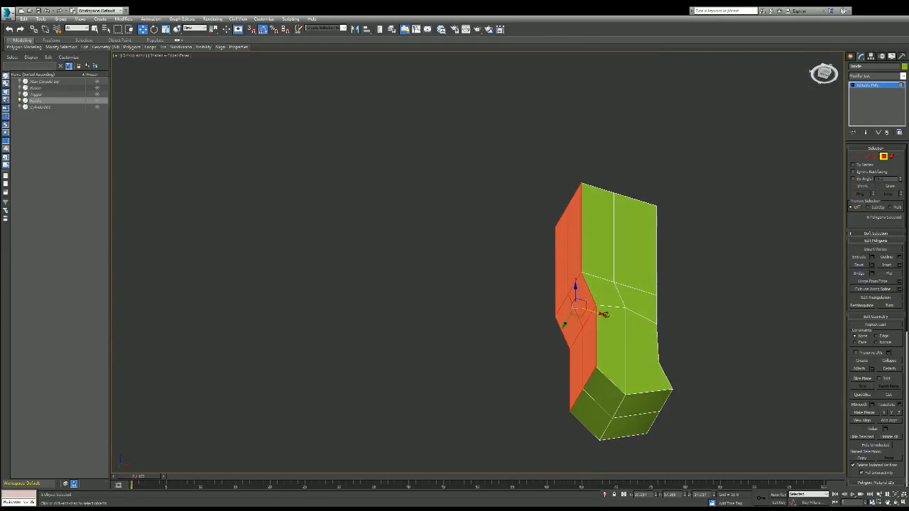
pyautogui.click(867, 155)
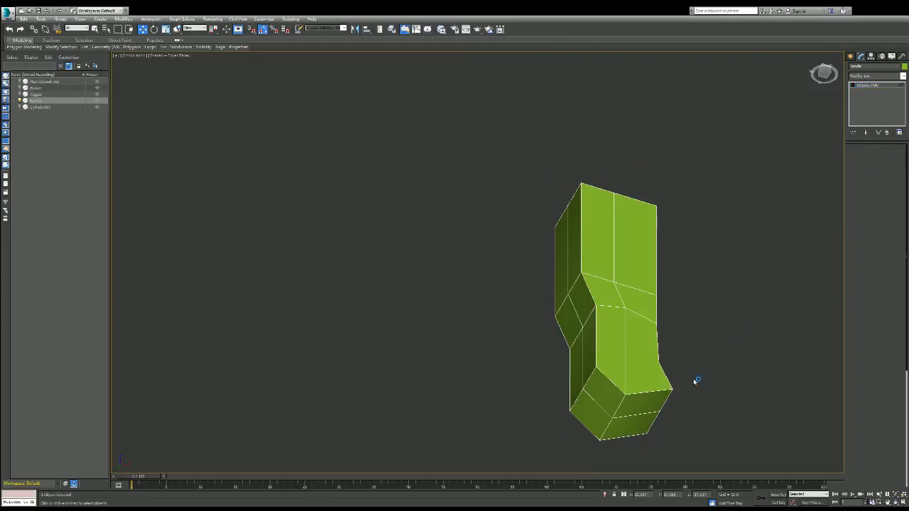
pyautogui.click(620, 405)
pyautogui.click(607, 435)
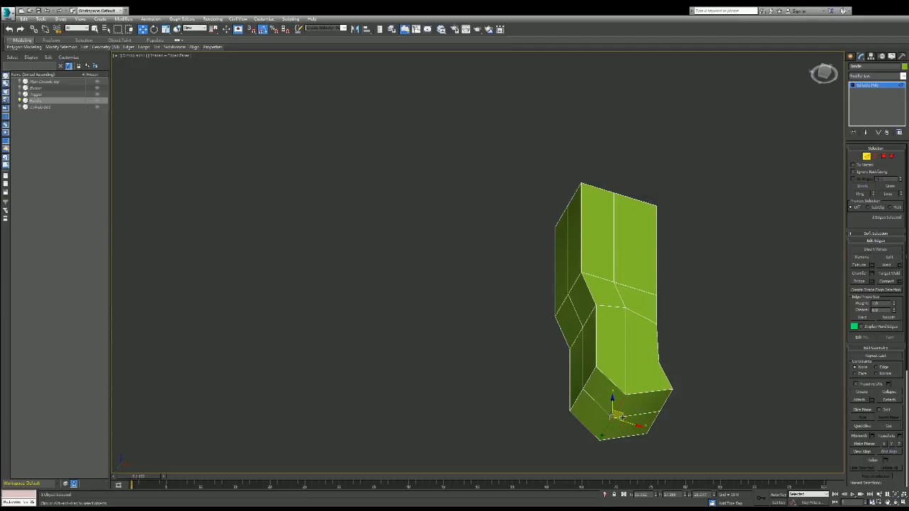
pyautogui.moveTo(621, 418); pyautogui.dragTo(642, 419)
pyautogui.keyDown('alt'); pyautogui.moveTo(606, 314); pyautogui.dragTo(807, 99, button='middle'); pyautogui.keyUp('alt')
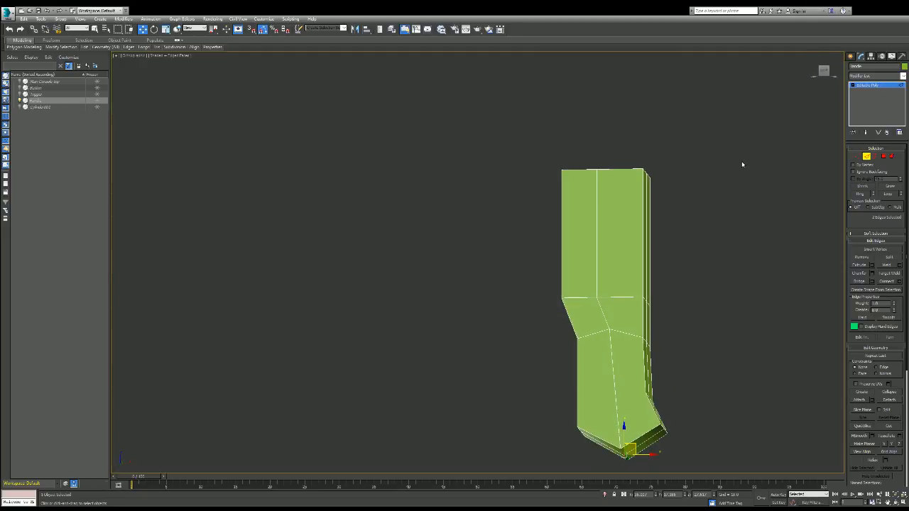
pyautogui.hotkey('alt', 'q')
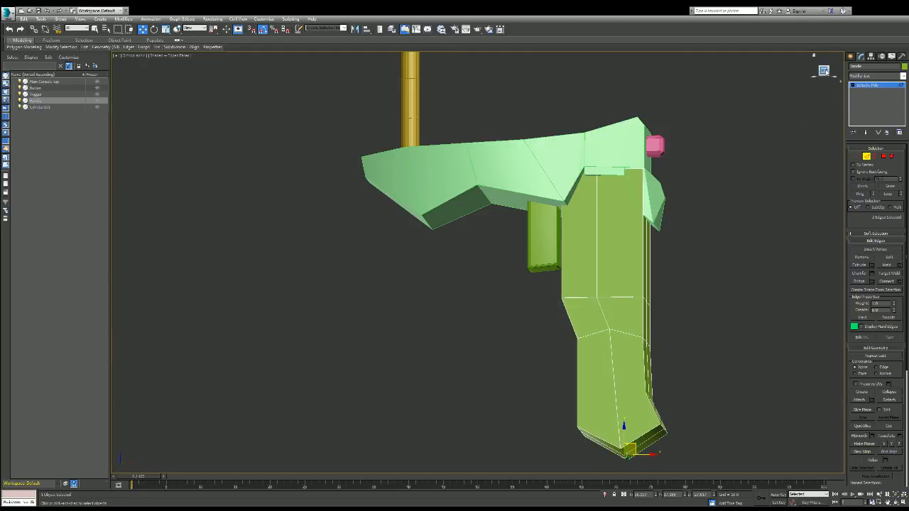
# - Select the eight polygons along the handle's rear side and move them slightly toward the trigger to slim the grip
pyautogui.keyDown('alt'); pyautogui.moveTo(605, 314); pyautogui.dragTo(602, 315, button='middle'); pyautogui.keyUp('alt')
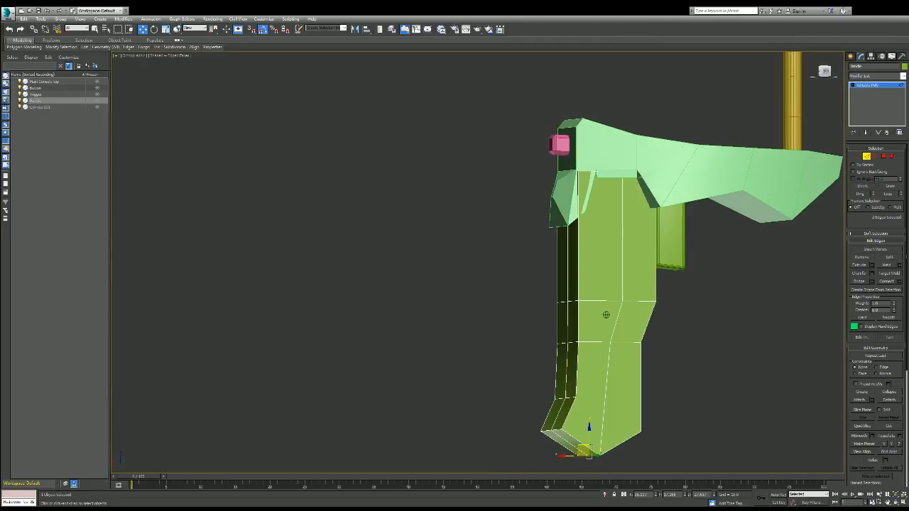
pyautogui.click(884, 156)
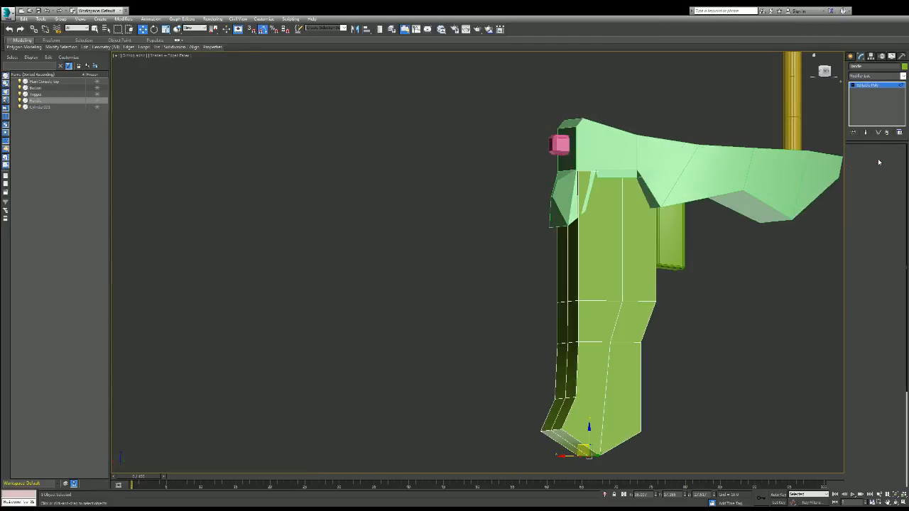
pyautogui.click(576, 244)
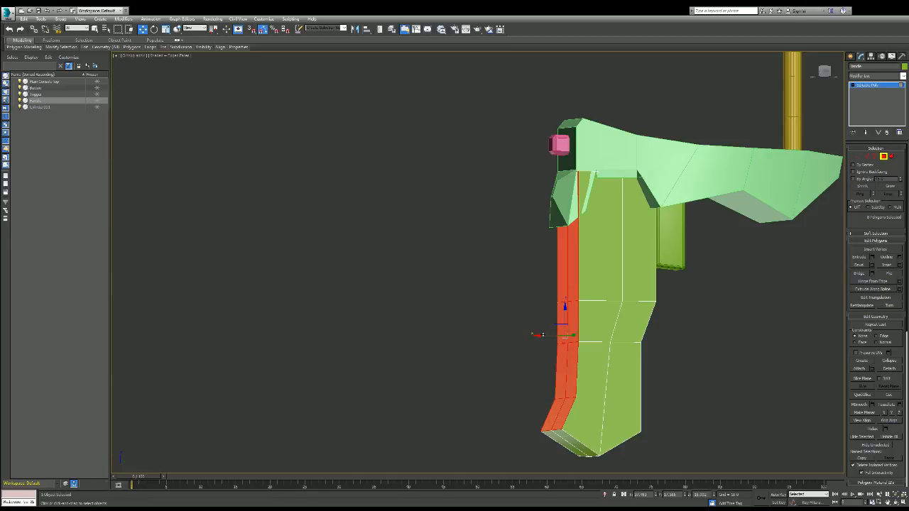
pyautogui.moveTo(542, 334); pyautogui.dragTo(546, 335)
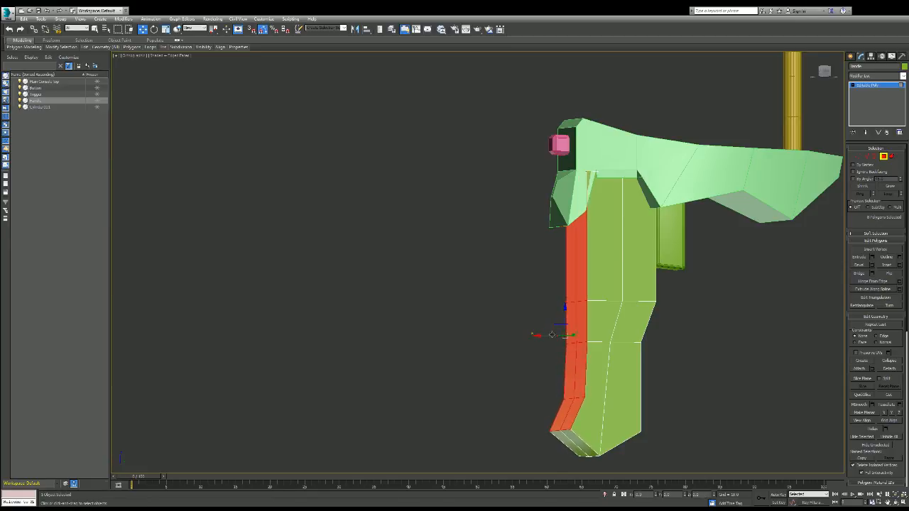
pyautogui.moveTo(557, 334); pyautogui.dragTo(549, 332)
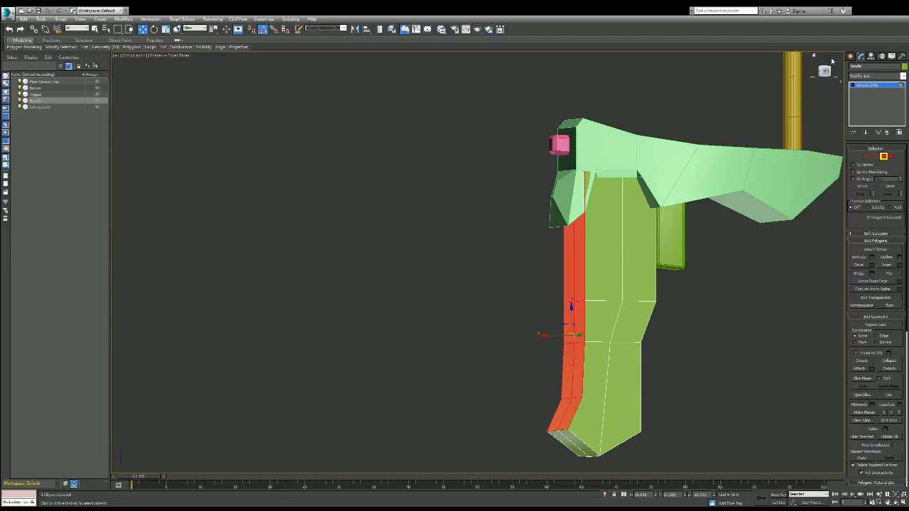
# - Select the edges at the handle's lower rear corner, move them slightly up and inward, and clear the selection
pyautogui.keyDown('alt'); pyautogui.moveTo(549, 332); pyautogui.dragTo(606, 314, button='middle'); pyautogui.keyUp('alt')
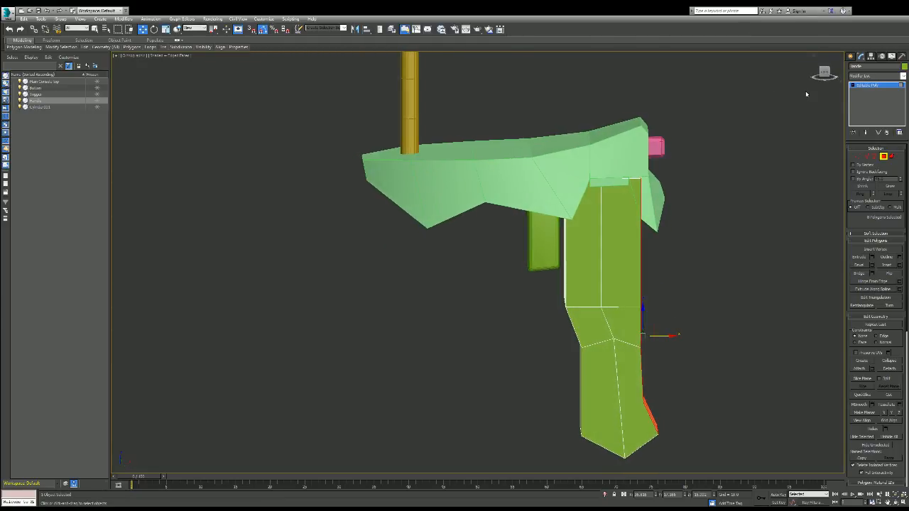
pyautogui.click(872, 157)
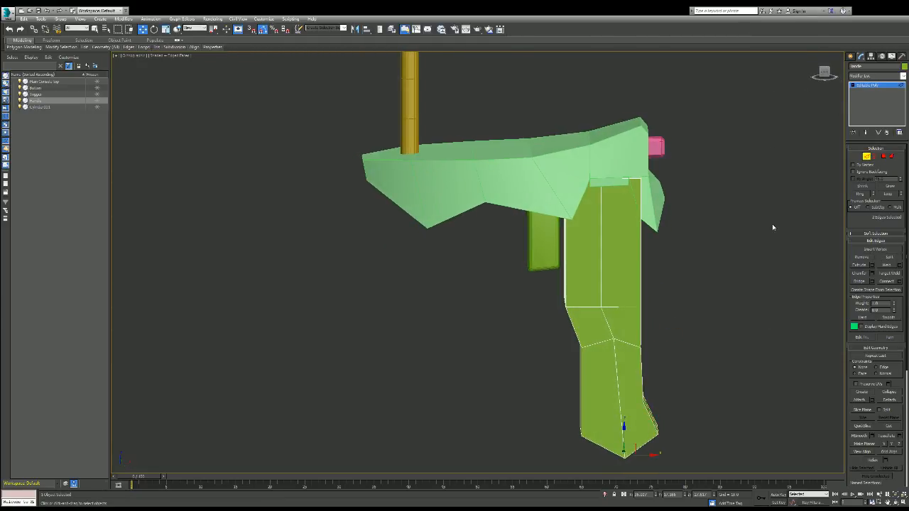
pyautogui.keyDown('alt'); pyautogui.moveTo(771, 228); pyautogui.dragTo(738, 235, button='middle'); pyautogui.keyUp('alt')
pyautogui.click(653, 425)
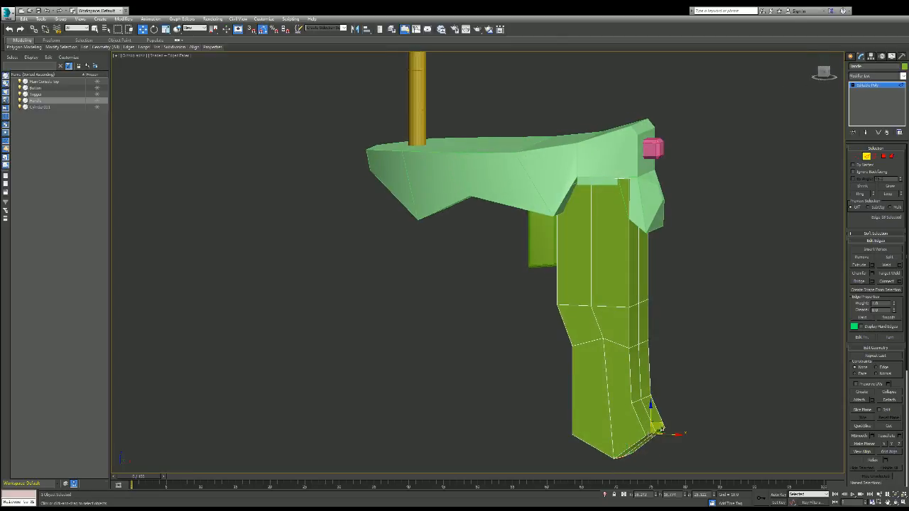
pyautogui.keyDown('ctrl'); pyautogui.click(659, 428); pyautogui.keyUp('ctrl')
pyautogui.moveTo(673, 432); pyautogui.dragTo(654, 401)
pyautogui.click(719, 348)
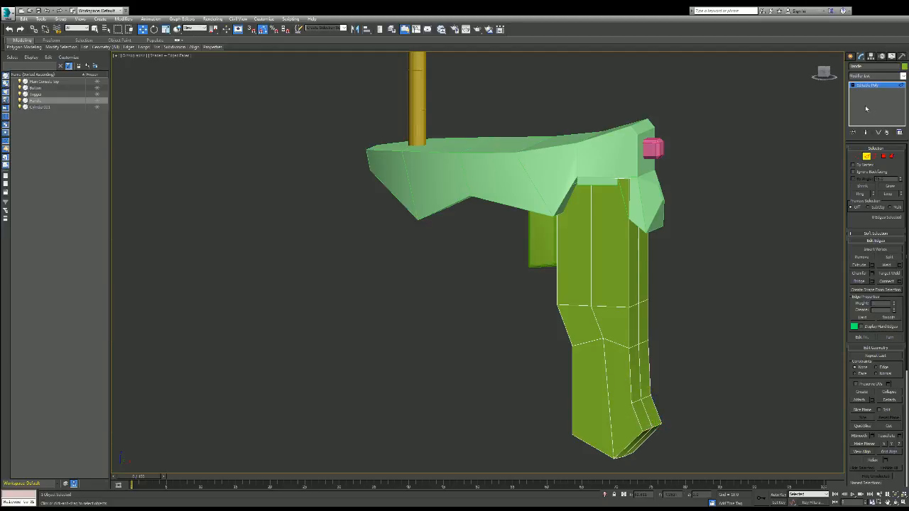
# - Leave edge level, move the trigger closer to the handle and centre it sideways on the grip
pyautogui.keyDown('alt'); pyautogui.moveTo(816, 142); pyautogui.dragTo(754, 173, button='middle'); pyautogui.keyUp('alt')
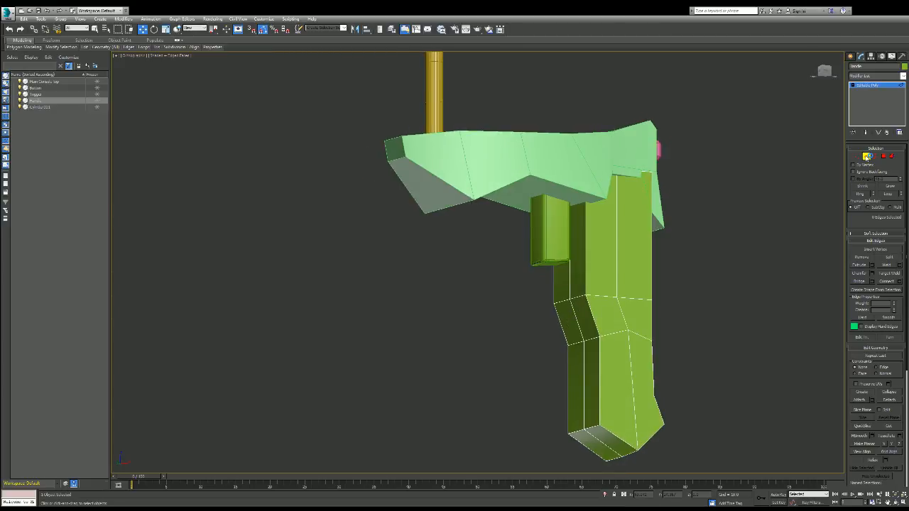
pyautogui.press('2')
pyautogui.click(555, 218)
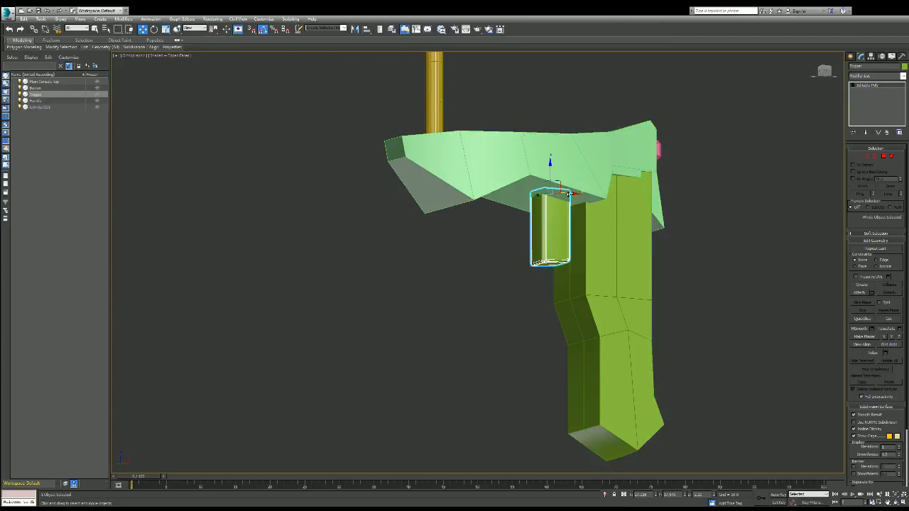
pyautogui.moveTo(568, 193); pyautogui.dragTo(580, 194)
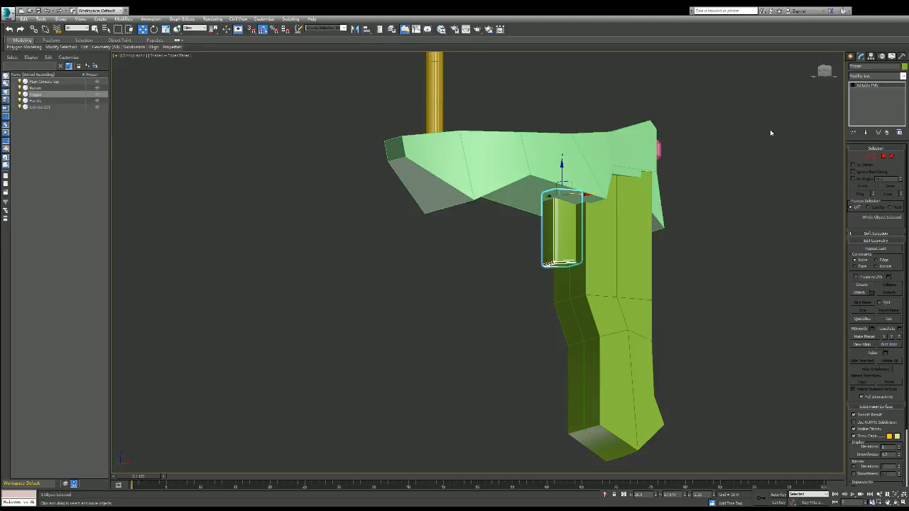
pyautogui.moveTo(823, 75); pyautogui.dragTo(817, 73)
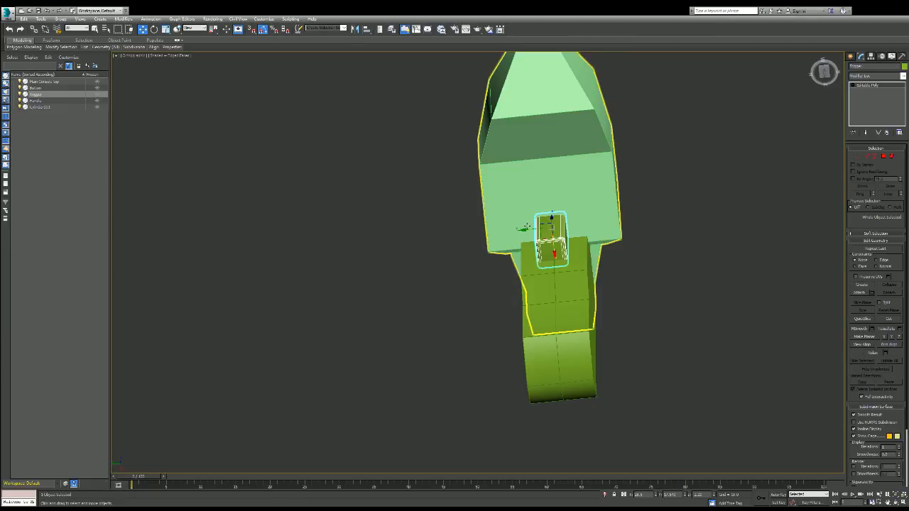
pyautogui.moveTo(529, 228); pyautogui.dragTo(531, 228)
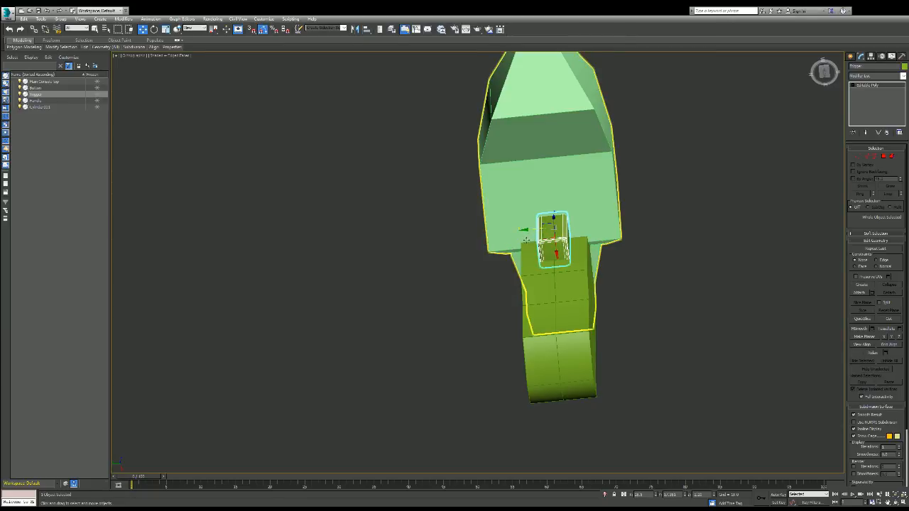
# - Isolate the handle and select all of its edges
pyautogui.moveTo(825, 73); pyautogui.dragTo(804, 73)
pyautogui.click(597, 314)
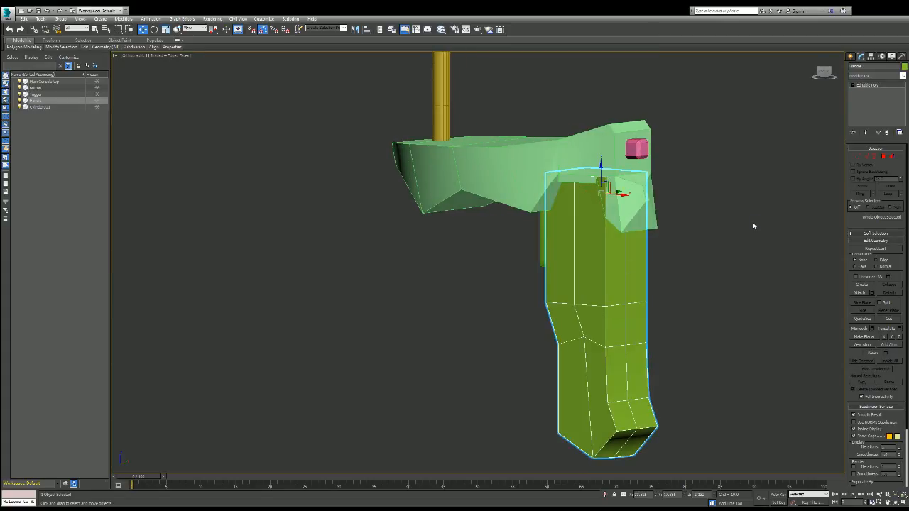
pyautogui.hotkey('alt', 'q')
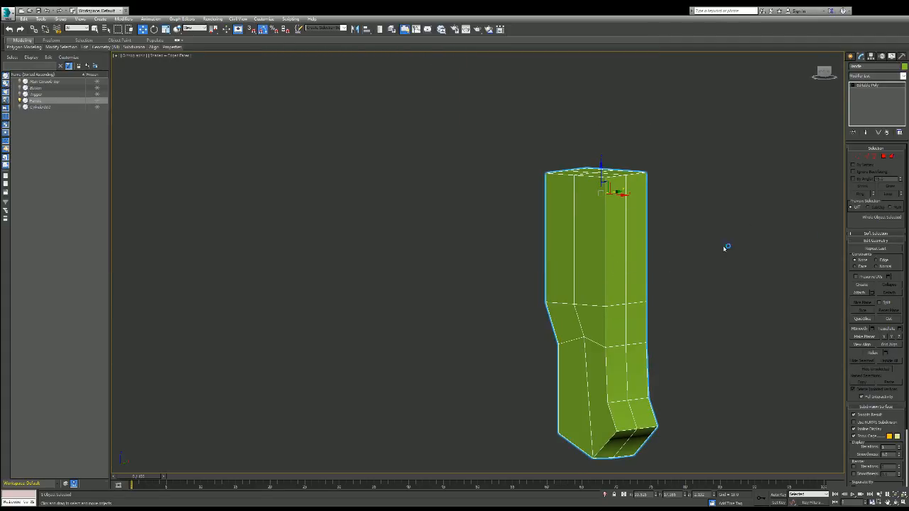
pyautogui.click(866, 155)
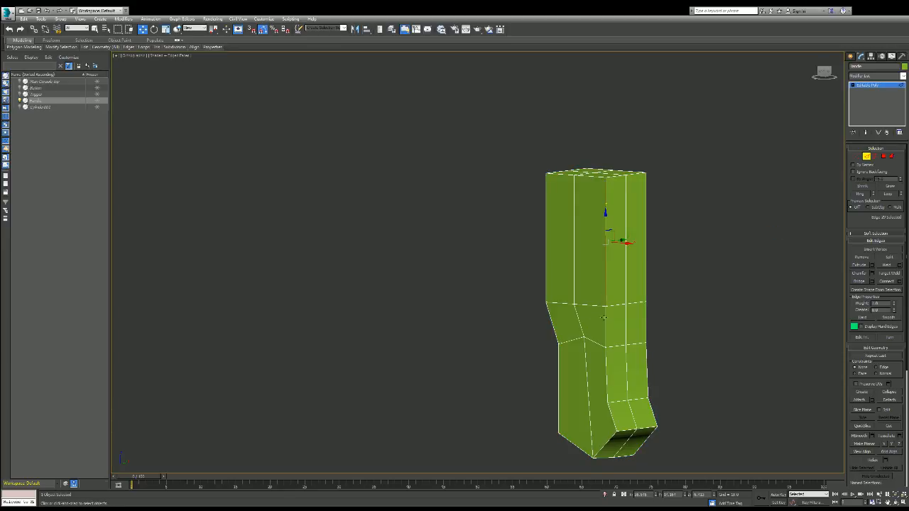
pyautogui.moveTo(538, 144); pyautogui.dragTo(692, 460)
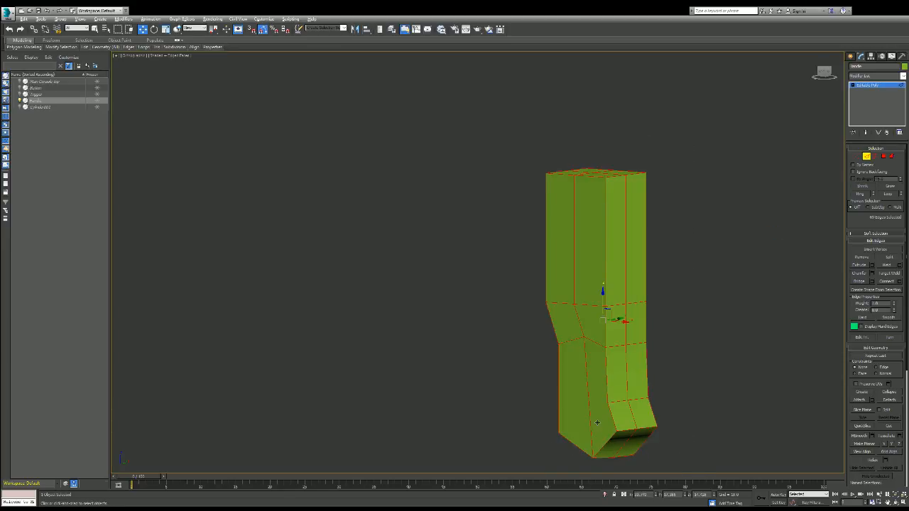
# - Remove the inner dividing edges on one side face of the handle and on its underside from the edge selection
pyautogui.keyDown('alt'); pyautogui.click(592, 396); pyautogui.keyUp('alt')
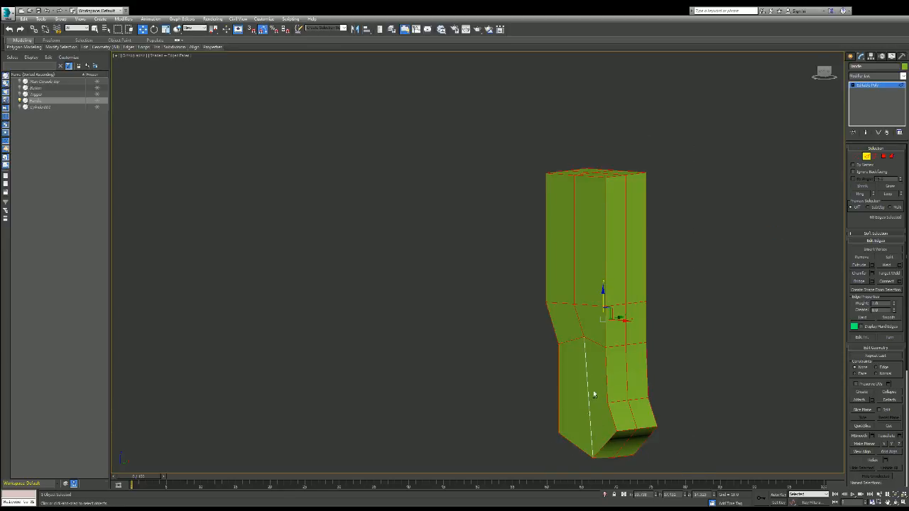
pyautogui.keyDown('alt'); pyautogui.click(576, 341); pyautogui.keyUp('alt')
pyautogui.keyDown('alt'); pyautogui.click(566, 303); pyautogui.keyUp('alt')
pyautogui.keyDown('alt'); pyautogui.click(575, 299); pyautogui.keyUp('alt')
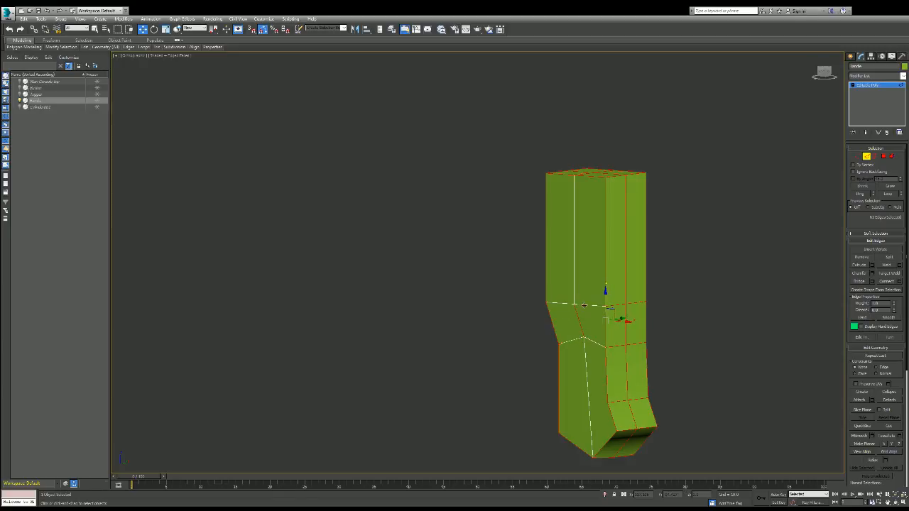
pyautogui.keyDown('alt'); pyautogui.click(626, 441); pyautogui.keyUp('alt')
# - Deselect the inner dividing edges on the handle's trigger-facing side and on its opposite side face
pyautogui.moveTo(822, 77); pyautogui.dragTo(822, 29)
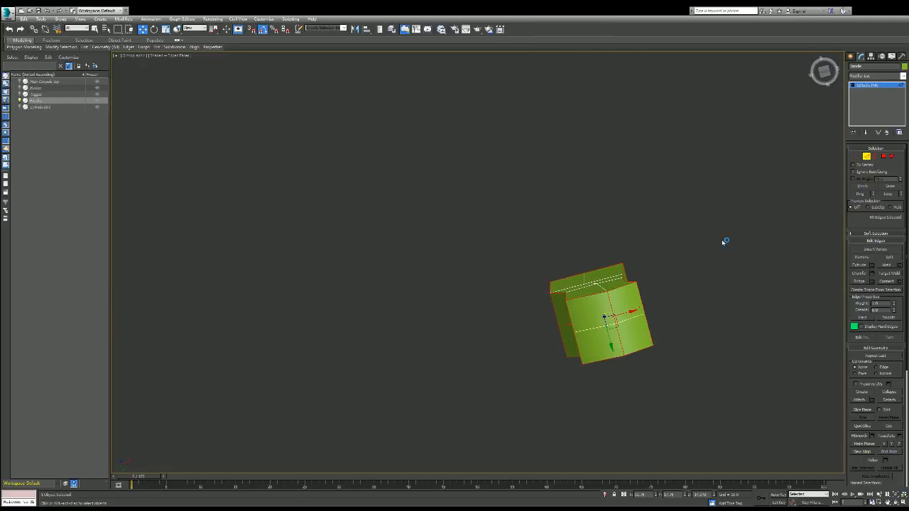
pyautogui.moveTo(822, 75); pyautogui.dragTo(811, 93)
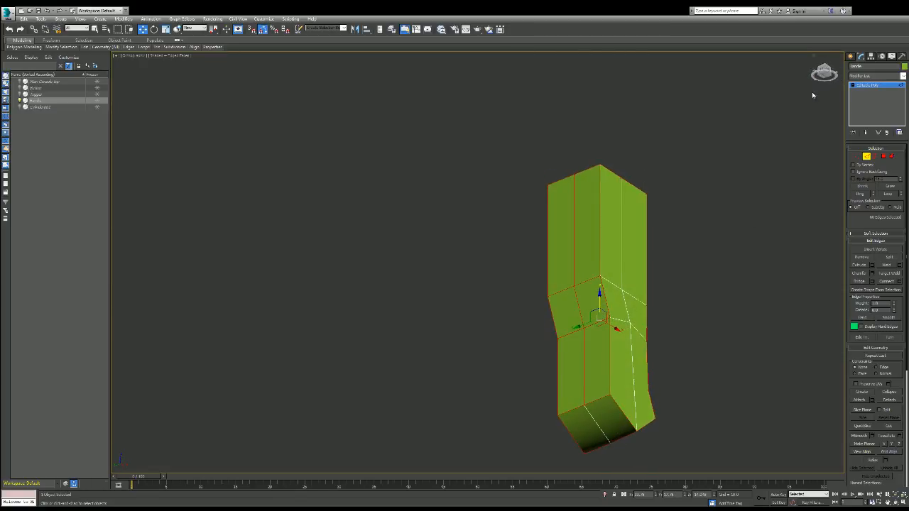
pyautogui.keyDown('alt'); pyautogui.click(584, 367); pyautogui.keyUp('alt')
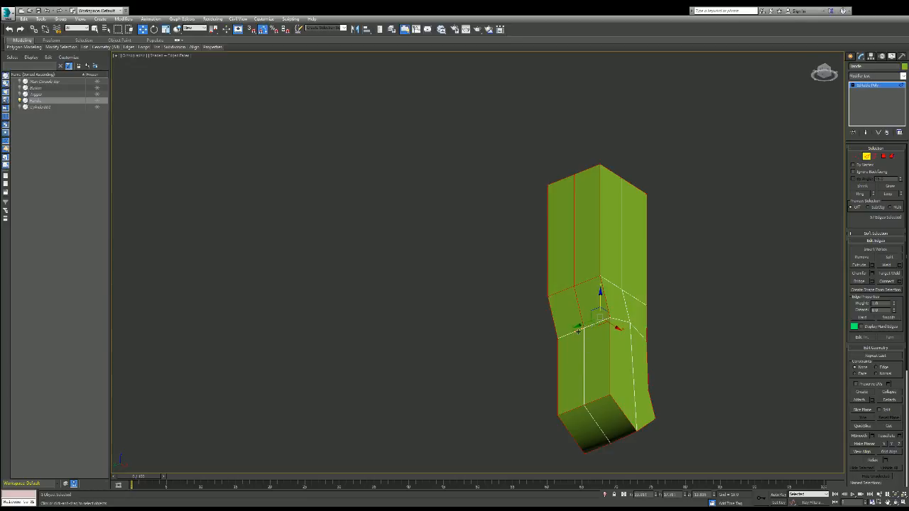
pyautogui.click(824, 74)
pyautogui.moveTo(824, 74); pyautogui.dragTo(839, 77)
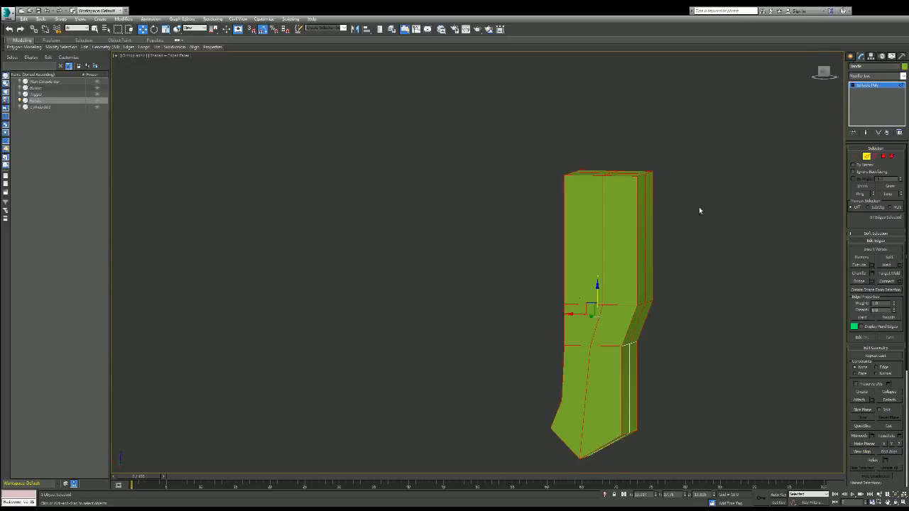
pyautogui.keyDown('alt'); pyautogui.click(600, 288); pyautogui.keyUp('alt')
pyautogui.keyDown('alt'); pyautogui.click(611, 306); pyautogui.keyUp('alt')
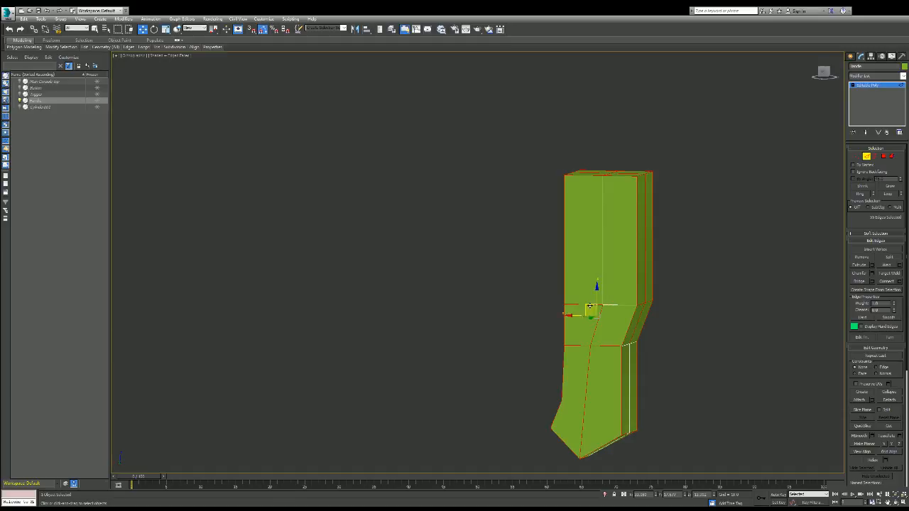
pyautogui.keyDown('alt'); pyautogui.click(604, 346); pyautogui.keyUp('alt')
pyautogui.keyDown('alt'); pyautogui.click(592, 374); pyautogui.keyUp('alt')
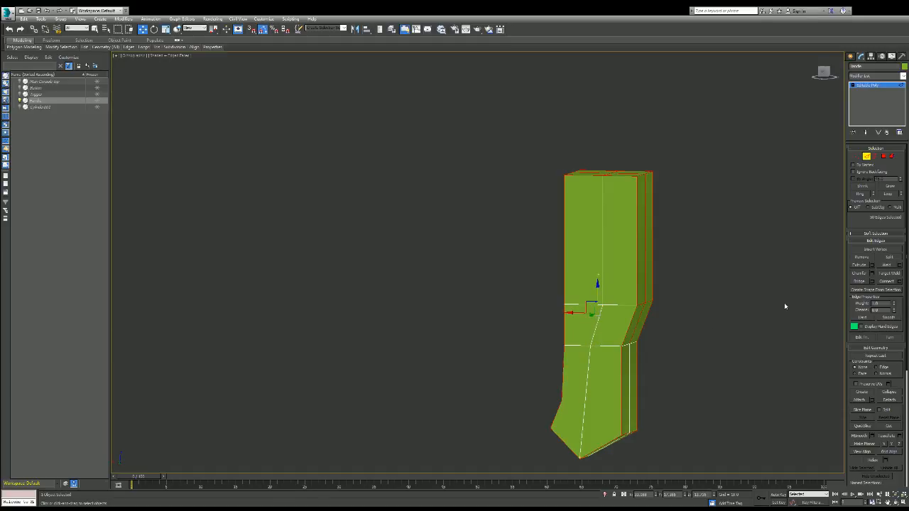
# - Deselect the four edges that cross in the middle of the handle's top face
pyautogui.keyDown('alt'); pyautogui.moveTo(593, 238); pyautogui.dragTo(591, 212, button='middle'); pyautogui.keyUp('alt')
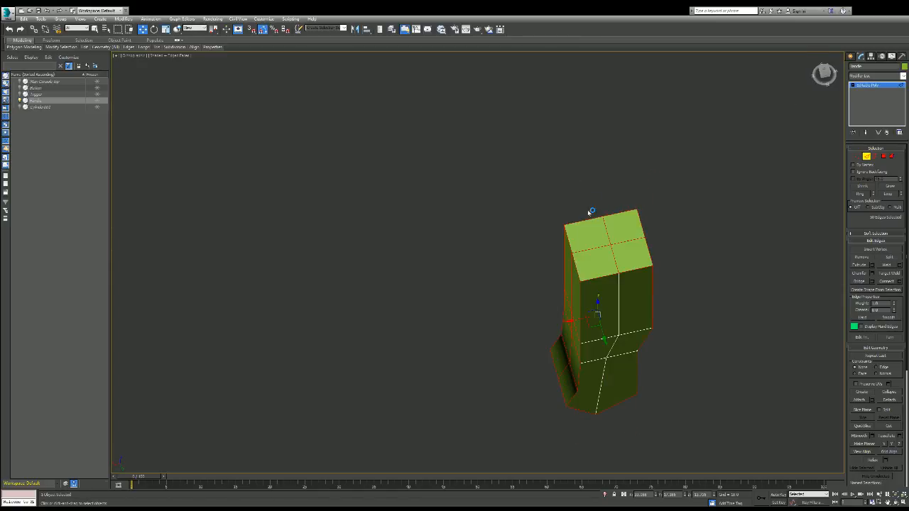
pyautogui.keyDown('alt'); pyautogui.moveTo(602, 245); pyautogui.dragTo(603, 248, button='middle'); pyautogui.keyUp('alt')
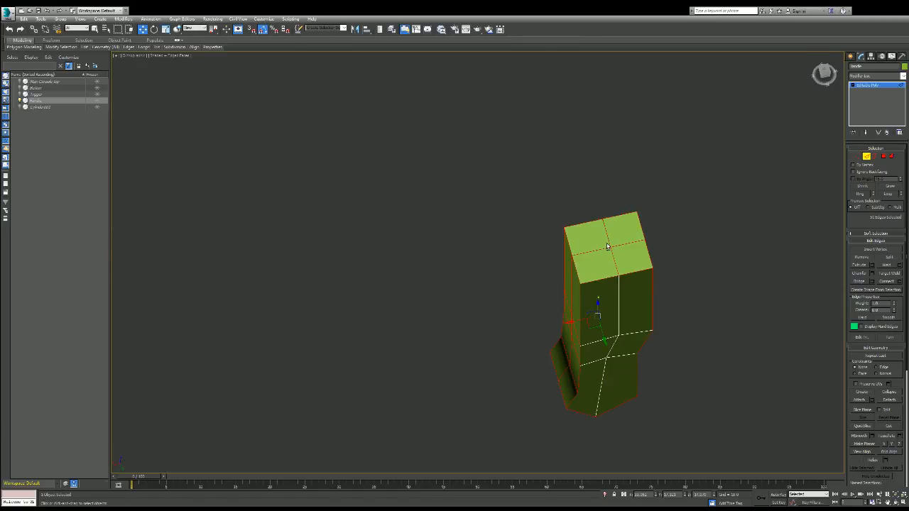
pyautogui.keyDown('alt'); pyautogui.click(607, 238); pyautogui.keyUp('alt')
pyautogui.keyDown('alt'); pyautogui.click(590, 252); pyautogui.keyUp('alt')
pyautogui.keyDown('alt'); pyautogui.click(616, 264); pyautogui.keyUp('alt')
pyautogui.keyDown('alt'); pyautogui.click(629, 248); pyautogui.keyUp('alt')
# - Deselect the centre line and the horizontal dividing edges on the handle's rear side, leaving the outline edges selected
pyautogui.click(822, 77)
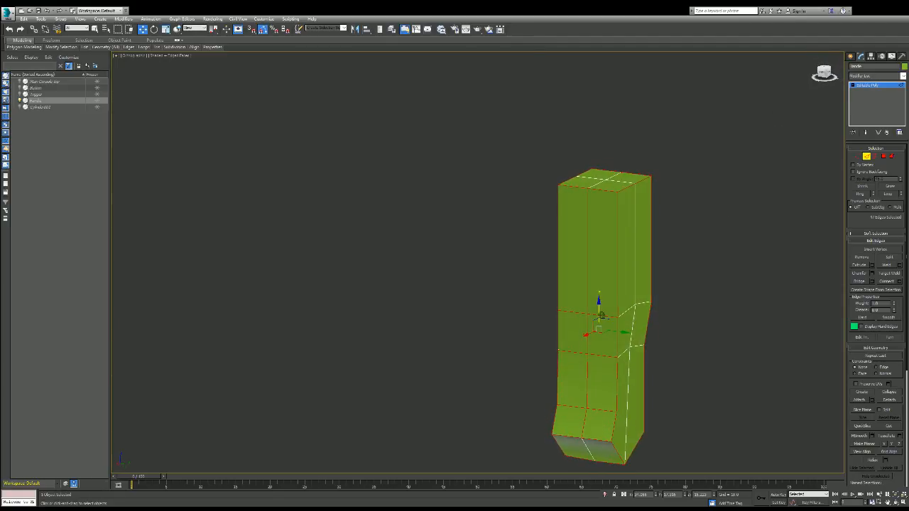
pyautogui.keyDown('alt'); pyautogui.click(589, 289); pyautogui.keyUp('alt')
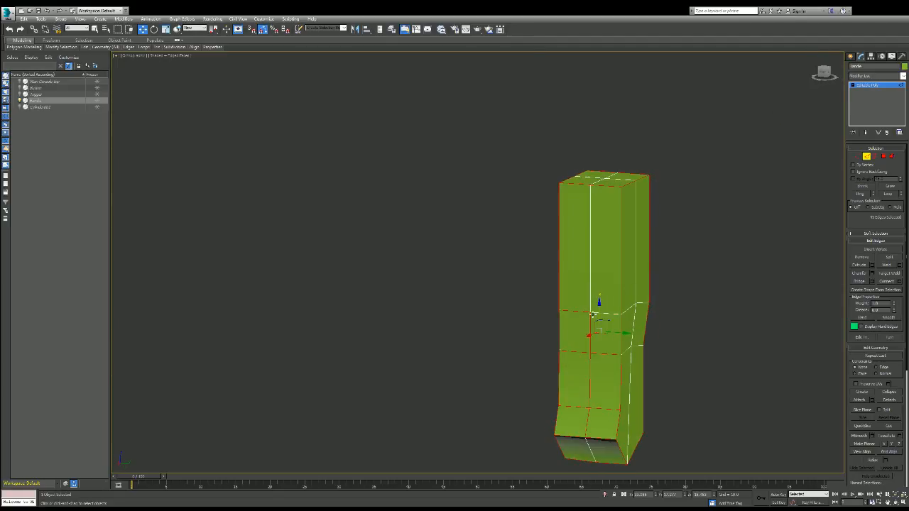
pyautogui.keyDown('alt'); pyautogui.click(583, 316); pyautogui.keyUp('alt')
pyautogui.keyDown('alt'); pyautogui.click(598, 354); pyautogui.keyUp('alt')
pyautogui.keyDown('alt'); pyautogui.click(590, 338); pyautogui.keyUp('alt')
pyautogui.keyDown('alt'); pyautogui.click(588, 402); pyautogui.keyUp('alt')
pyautogui.keyDown('alt'); pyautogui.click(581, 406); pyautogui.keyUp('alt')
pyautogui.keyDown('alt'); pyautogui.click(598, 407); pyautogui.keyUp('alt')
pyautogui.keyDown('alt'); pyautogui.click(588, 417); pyautogui.keyUp('alt')
# - Try to chamfer the handle's selected outline edges, adjusting the number of segments
pyautogui.moveTo(822, 74)
pyautogui.mouseDown()
pyautogui.moveTo(822, 87)
pyautogui.moveTo(831, 72)
pyautogui.mouseUp()
pyautogui.click(874, 274)
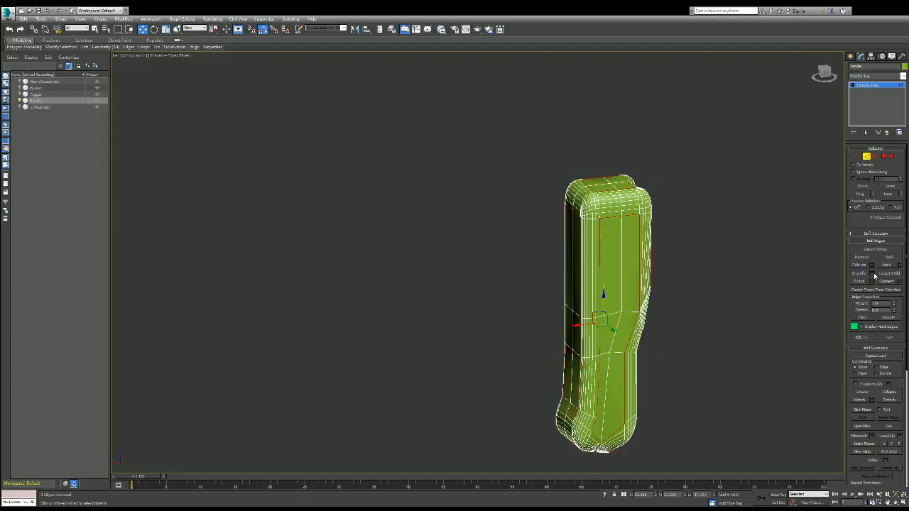
pyautogui.moveTo(826, 71)
pyautogui.mouseDown()
pyautogui.moveTo(812, 71)
pyautogui.moveTo(816, 93)
pyautogui.moveTo(823, 72)
pyautogui.mouseUp()
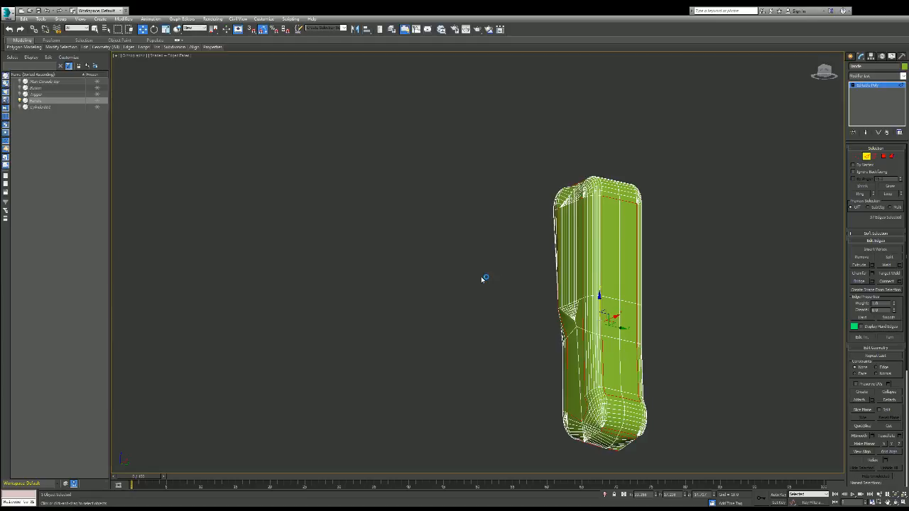
pyautogui.moveTo(480, 275); pyautogui.dragTo(483, 315)
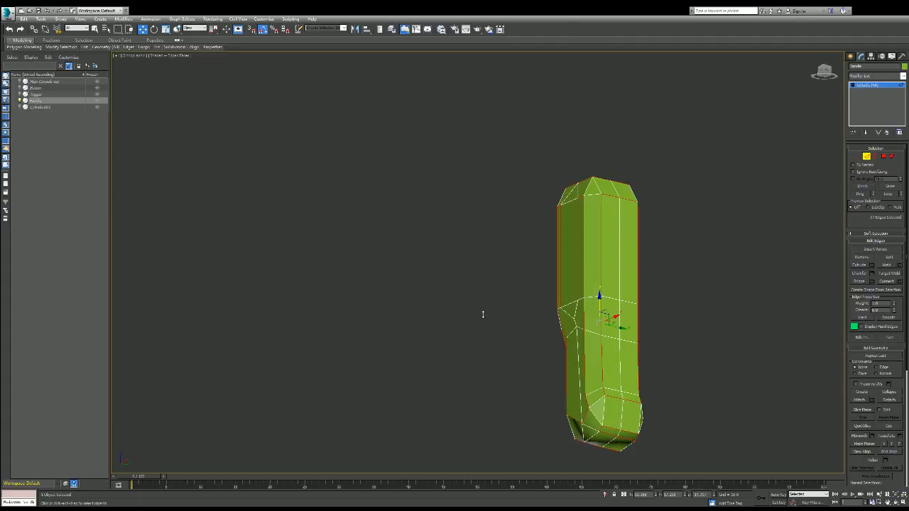
pyautogui.hotkey('ctrl', 'z')
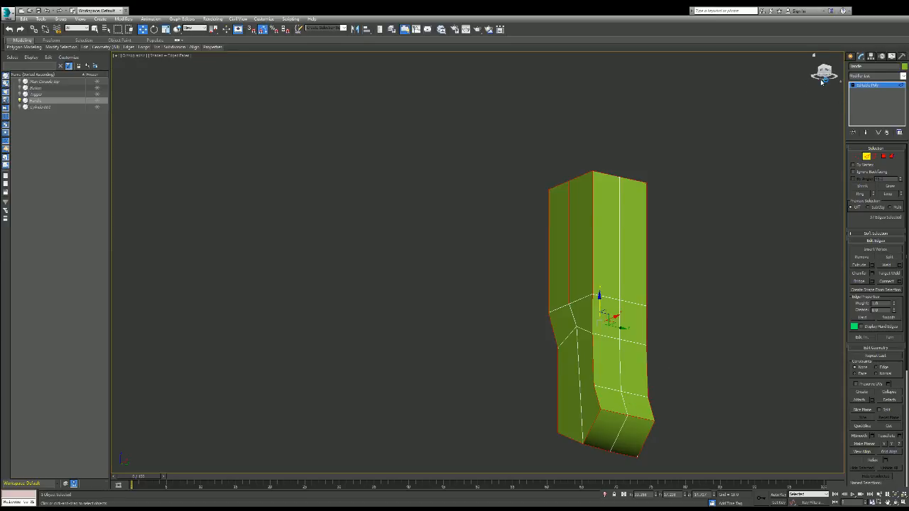
# - Add the vertical middle edge on both side faces of the lower grip to the edge selection
pyautogui.moveTo(826, 73); pyautogui.dragTo(825, 74)
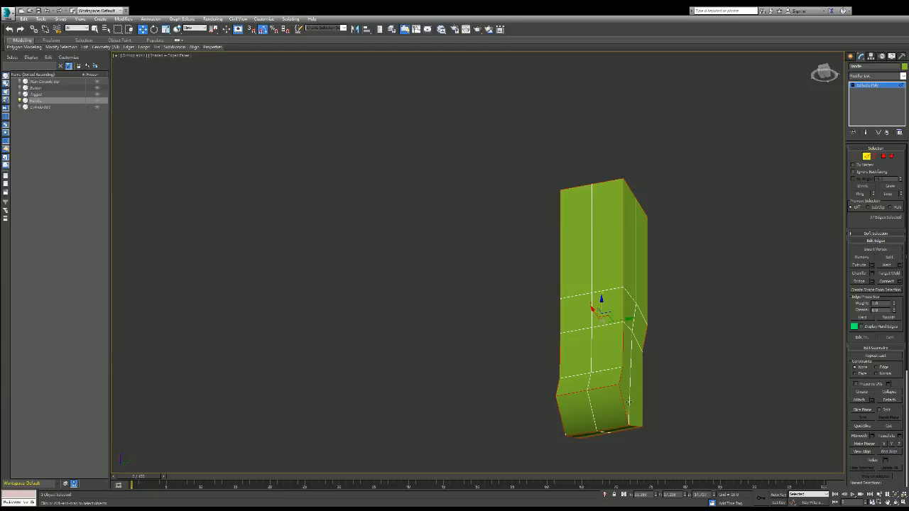
pyautogui.moveTo(825, 73); pyautogui.dragTo(821, 74)
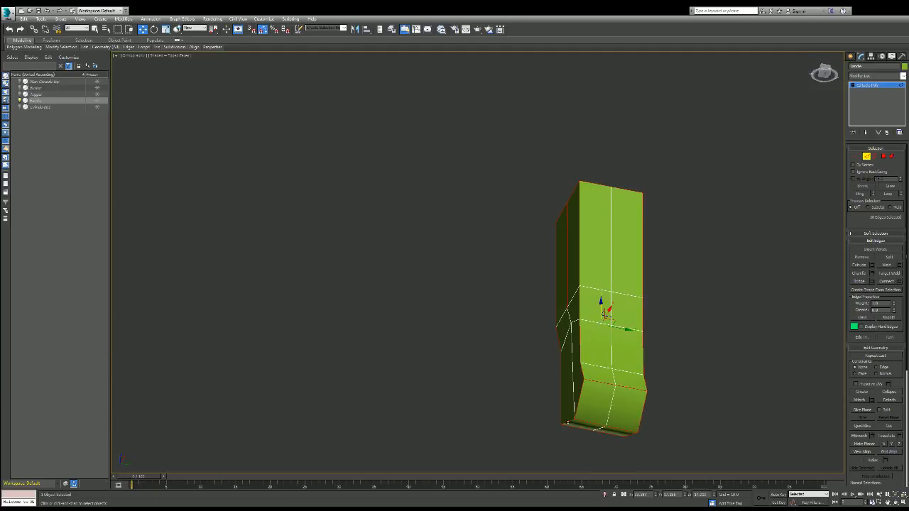
pyautogui.keyDown('alt'); pyautogui.click(571, 407); pyautogui.keyUp('alt')
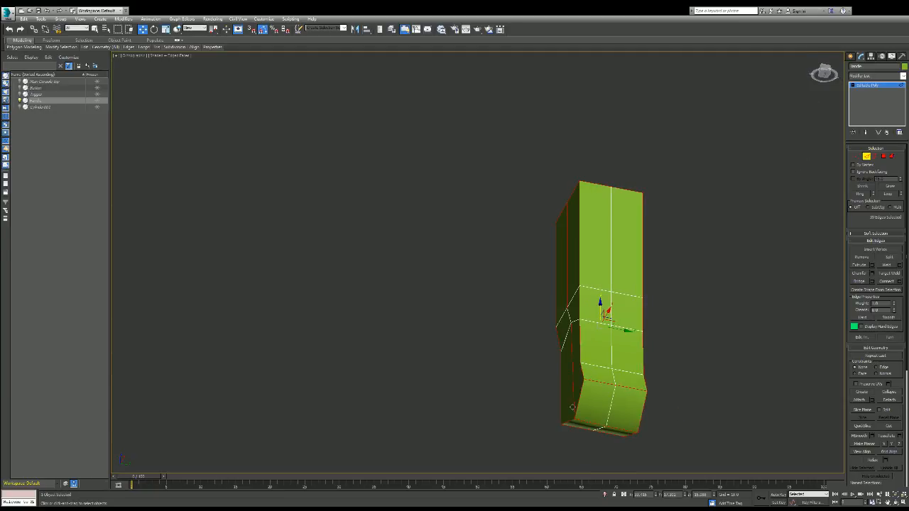
# - Chamfer the handle's selected edges with several segments, adjusting the settings until the corners are smoothly rounded
pyautogui.click(873, 274)
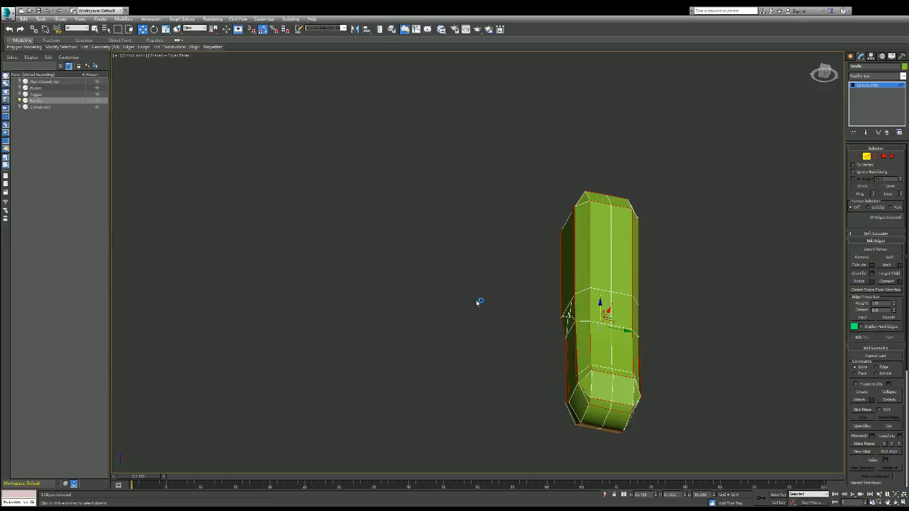
pyautogui.hotkey('ctrl', 'm')
pyautogui.hotkey('ctrl', 'm')
pyautogui.moveTo(481, 276)
pyautogui.mouseDown()
pyautogui.moveTo(481, 235)
pyautogui.moveTo(481, 300)
pyautogui.moveTo(480, 270)
pyautogui.moveTo(481, 281)
pyautogui.mouseUp()
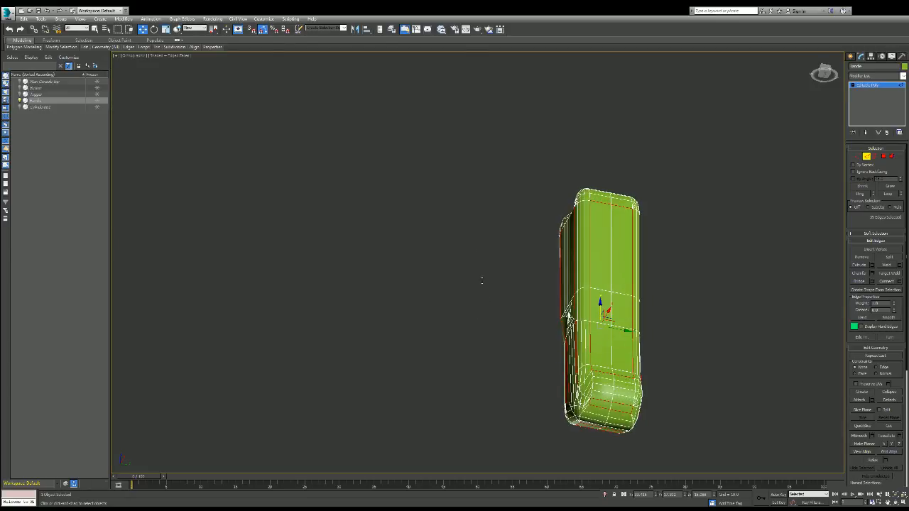
pyautogui.click(823, 72)
pyautogui.keyDown('alt'); pyautogui.moveTo(602, 316); pyautogui.dragTo(602, 314, button='middle'); pyautogui.keyUp('alt')
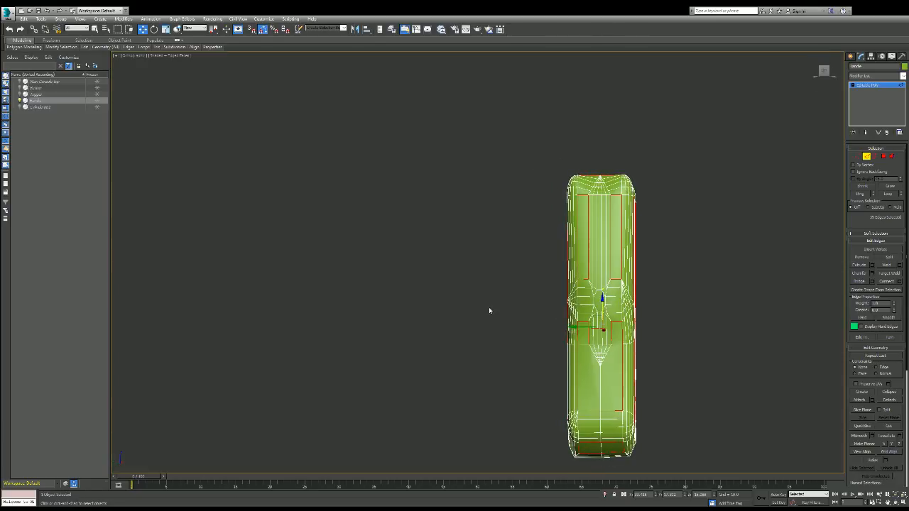
pyautogui.moveTo(484, 282); pyautogui.dragTo(484, 292)
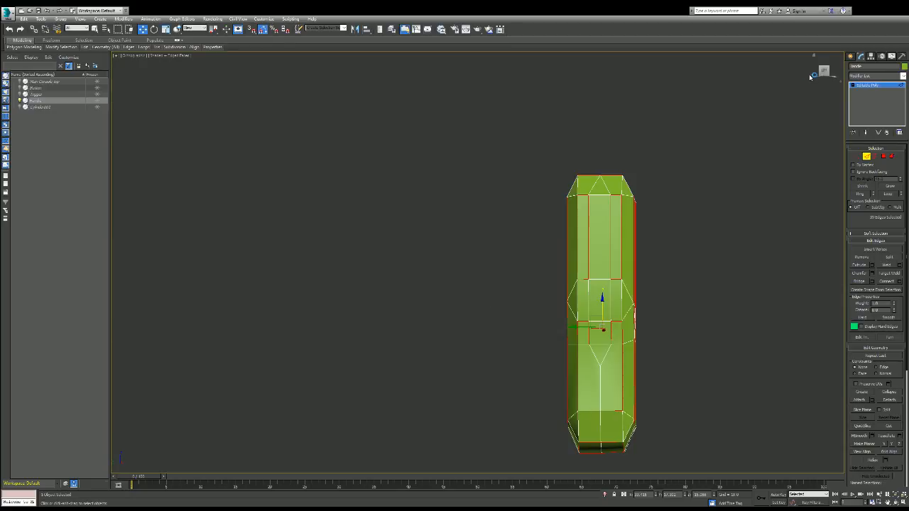
pyautogui.moveTo(824, 71); pyautogui.dragTo(808, 72)
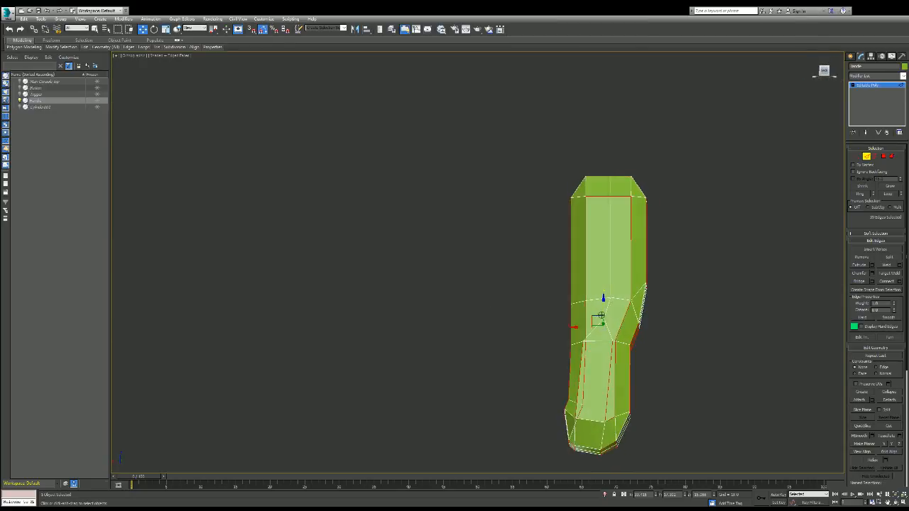
pyautogui.moveTo(484, 277); pyautogui.dragTo(482, 287)
pyautogui.moveTo(827, 73)
pyautogui.mouseDown()
pyautogui.moveTo(837, 80)
pyautogui.moveTo(825, 82)
pyautogui.moveTo(824, 74)
pyautogui.mouseUp()
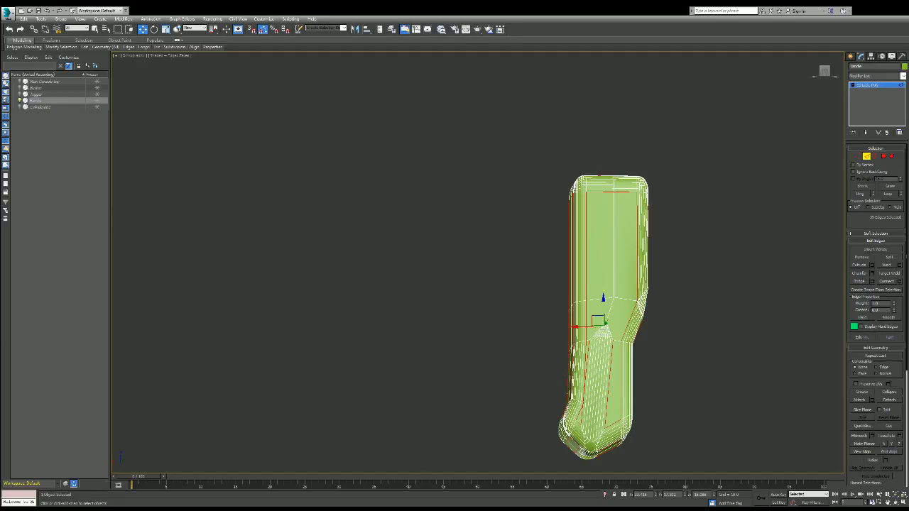
# - Clear the handle's edge selection and end the isolation to show the whole controller
pyautogui.scroll(-5, 684, 400)
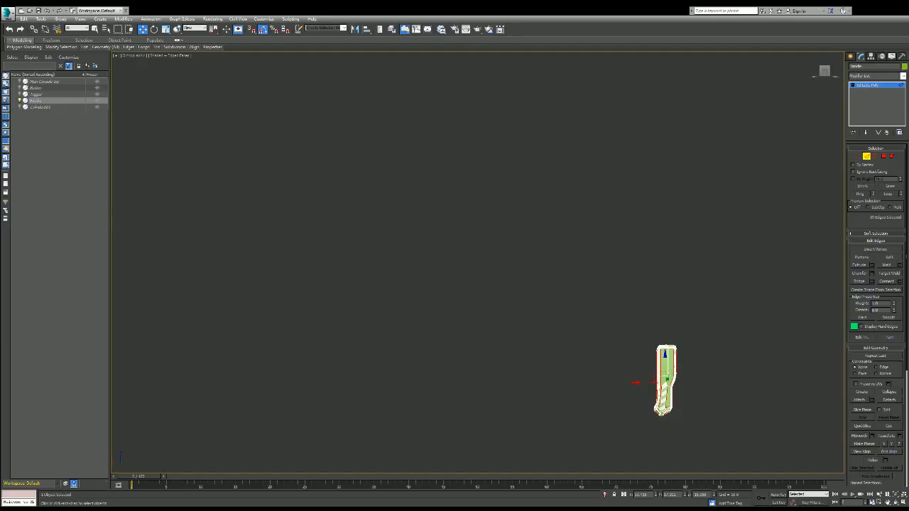
pyautogui.scroll(5, 684, 400)
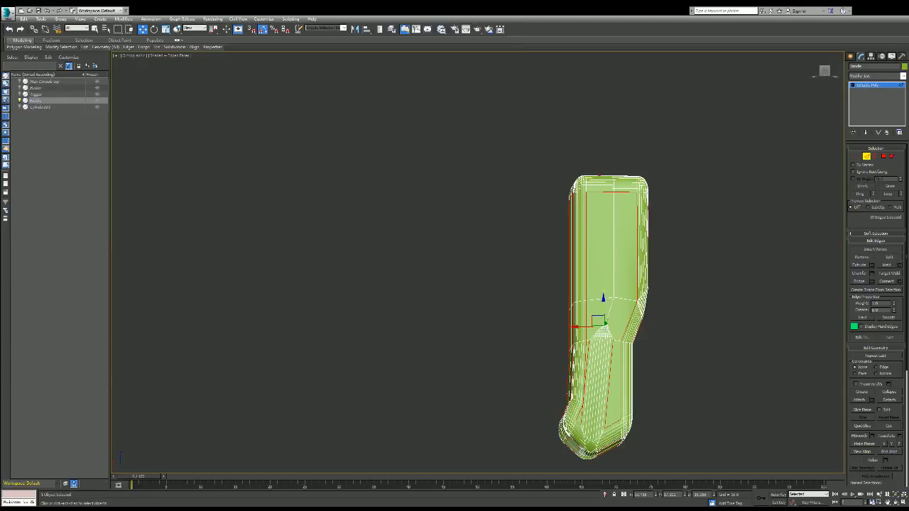
pyautogui.hotkey('ctrl', 'shift', 'c')
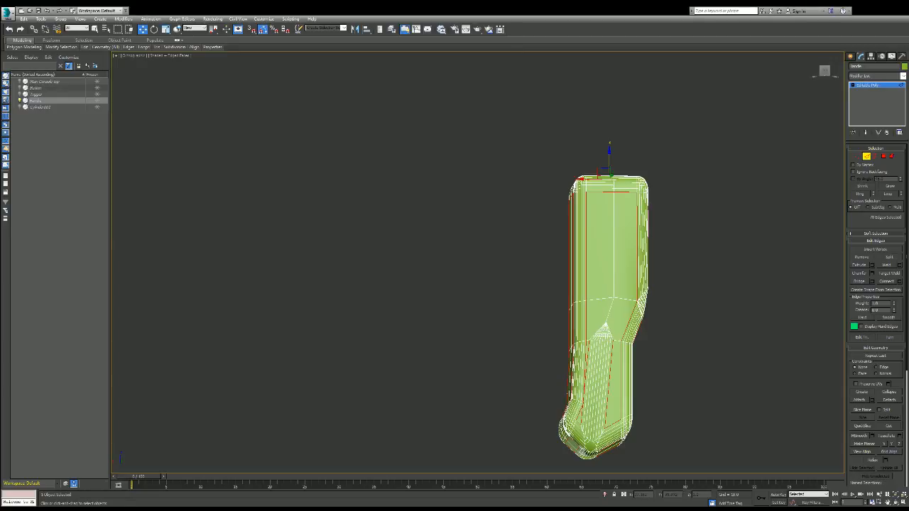
pyautogui.click(639, 240)
pyautogui.click(788, 89)
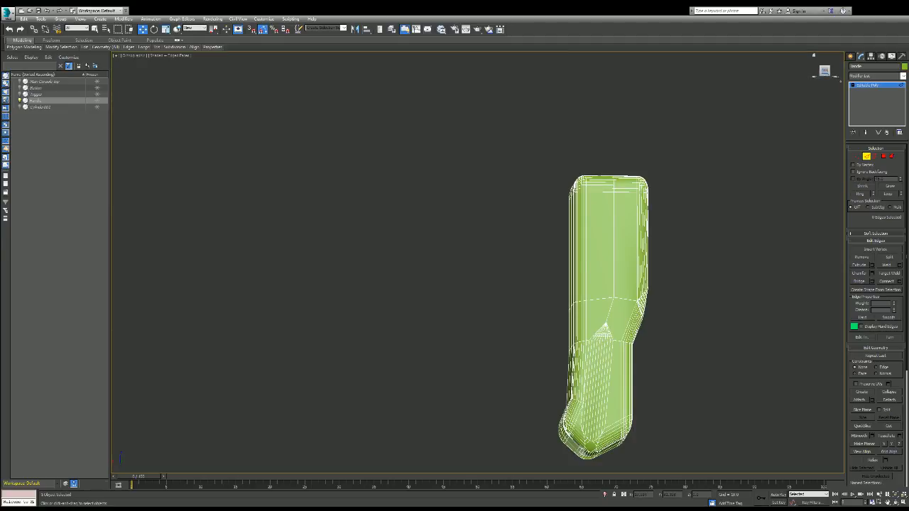
pyautogui.moveTo(824, 72)
pyautogui.mouseDown()
pyautogui.moveTo(781, 76)
pyautogui.moveTo(837, 75)
pyautogui.mouseUp()
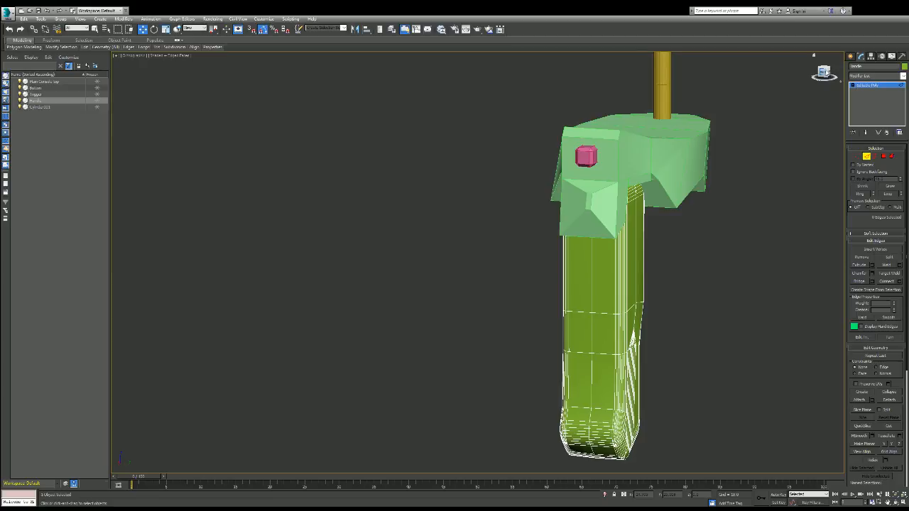
pyautogui.moveTo(601, 314)
pyautogui.keyDown('alt'); pyautogui.mouseDown(button='middle')
pyautogui.moveTo(618, 305)
pyautogui.moveTo(639, 316)
pyautogui.moveTo(625, 327)
pyautogui.moveTo(578, 318)
pyautogui.moveTo(594, 315)
pyautogui.mouseUp(button='middle'); pyautogui.keyUp('alt')
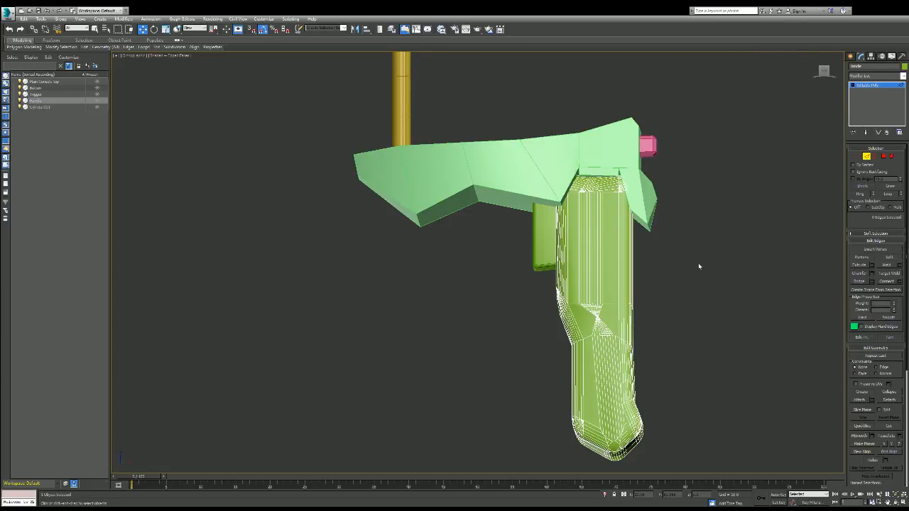
# - Leave sub-object editing and move the whole handle up so its rounded top sits inside the console top
pyautogui.click(869, 157)
pyautogui.click(893, 157)
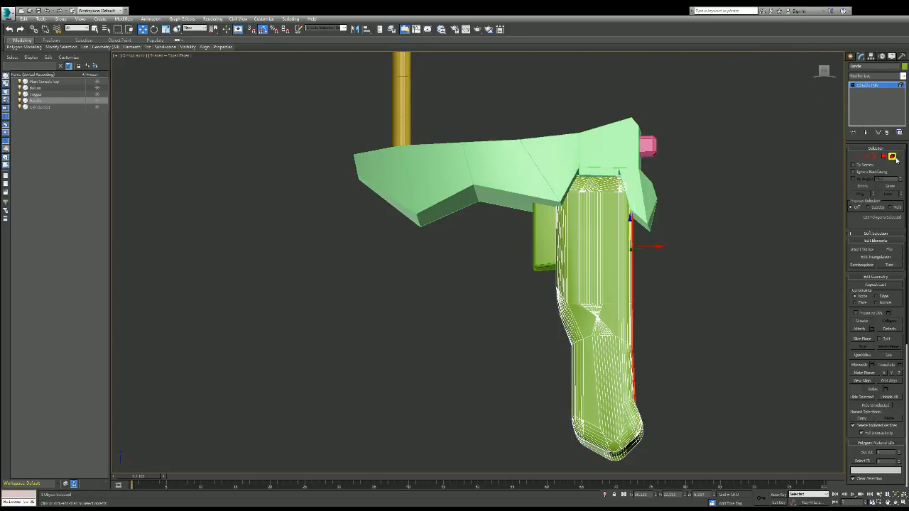
pyautogui.click(892, 156)
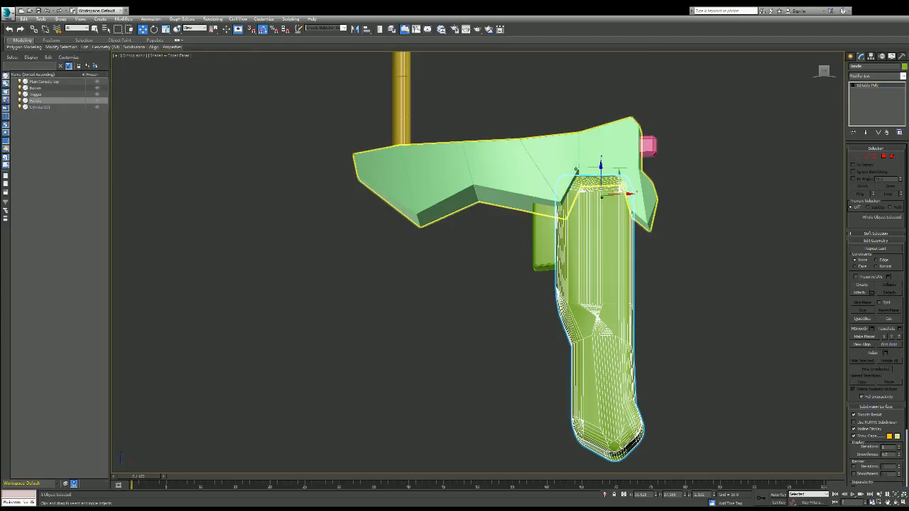
pyautogui.moveTo(600, 178); pyautogui.dragTo(599, 148)
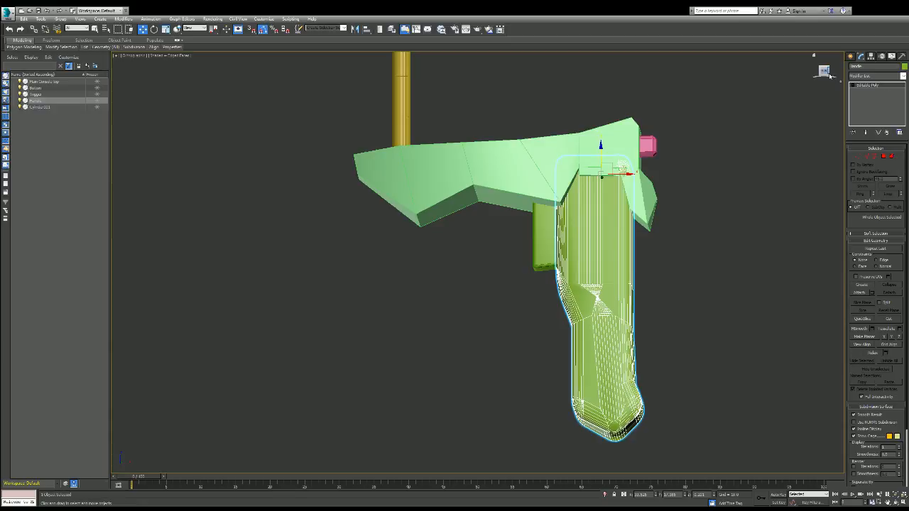
pyautogui.moveTo(827, 73); pyautogui.dragTo(841, 78)
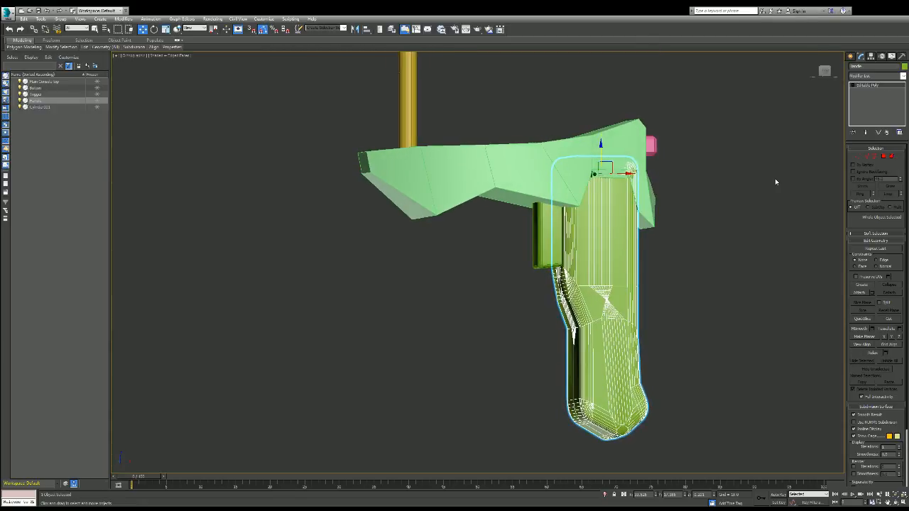
# - Select the edge loop running along one side of the console top's upper outline
pyautogui.click(775, 178)
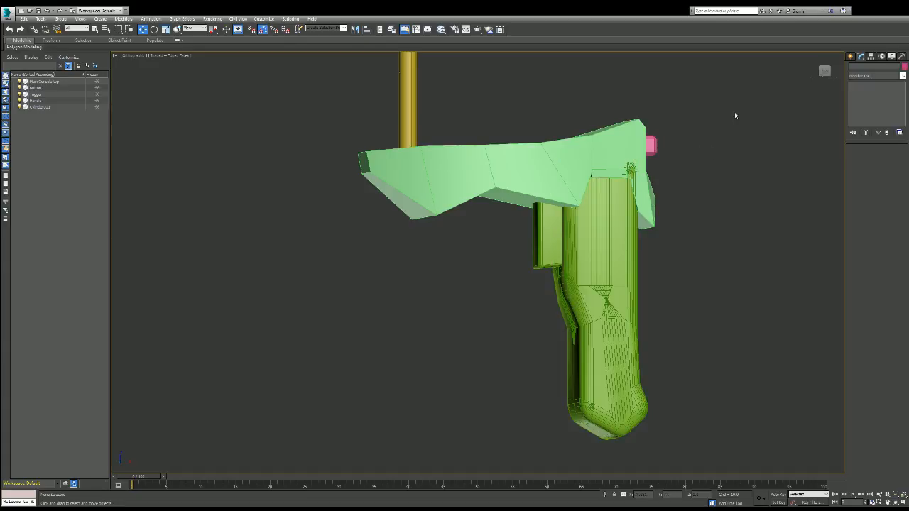
pyautogui.click(824, 71)
pyautogui.keyDown('alt'); pyautogui.moveTo(601, 315); pyautogui.dragTo(600, 315, button='middle'); pyautogui.keyUp('alt')
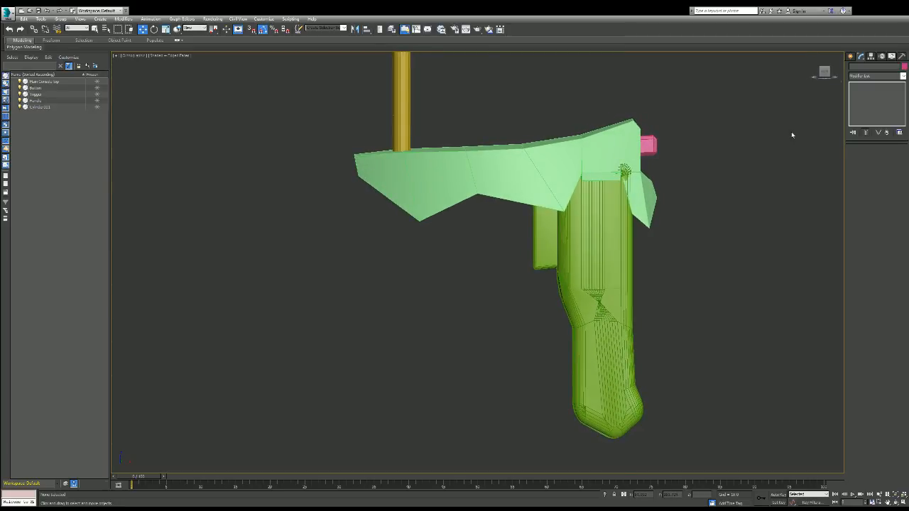
pyautogui.moveTo(824, 72)
pyautogui.mouseDown()
pyautogui.moveTo(712, 73)
pyautogui.moveTo(823, 72)
pyautogui.mouseUp()
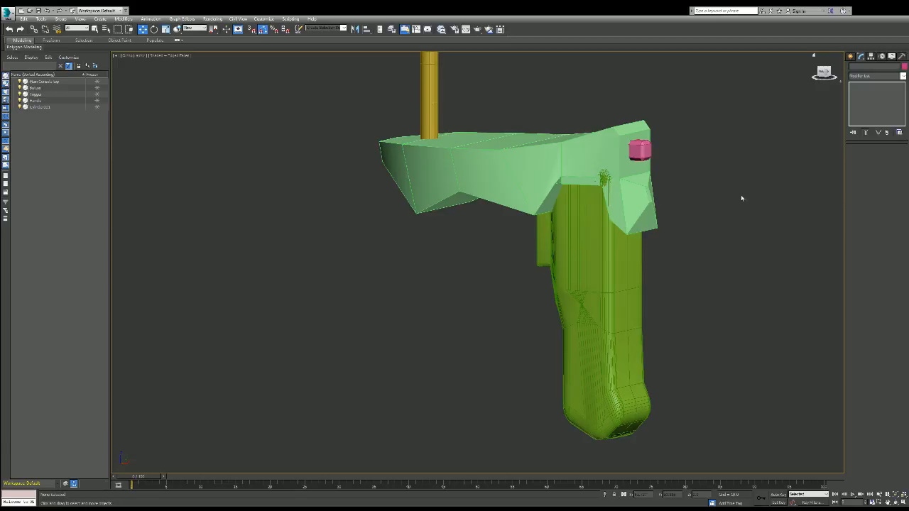
pyautogui.moveTo(823, 73)
pyautogui.mouseDown()
pyautogui.moveTo(862, 58)
pyautogui.moveTo(821, 75)
pyautogui.mouseUp()
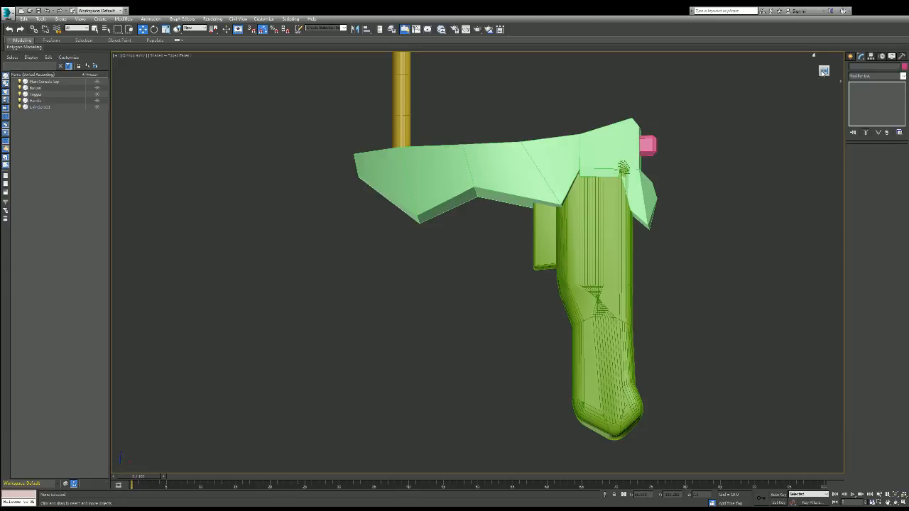
pyautogui.moveTo(541, 296)
pyautogui.keyDown('alt'); pyautogui.mouseDown(button='middle')
pyautogui.moveTo(568, 324)
pyautogui.moveTo(601, 315)
pyautogui.moveTo(663, 156)
pyautogui.mouseUp(button='middle'); pyautogui.keyUp('alt')
pyautogui.click(544, 189)
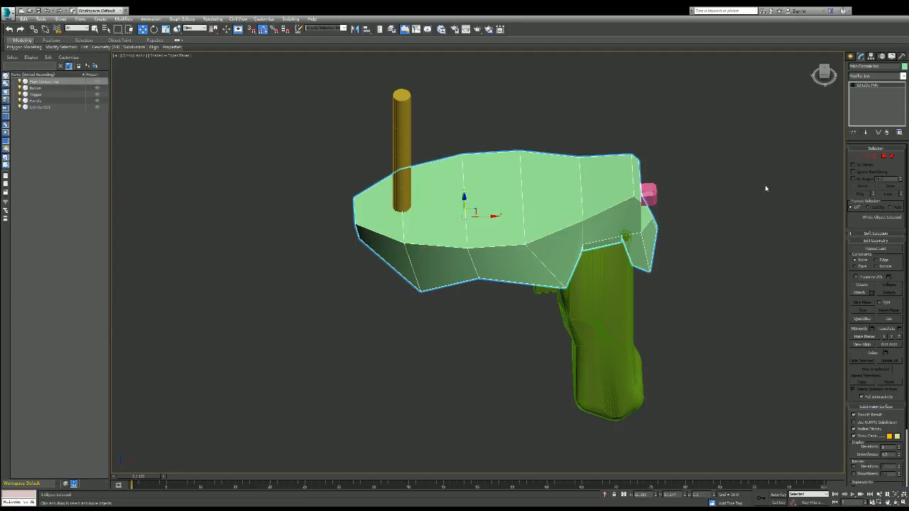
pyautogui.click(867, 156)
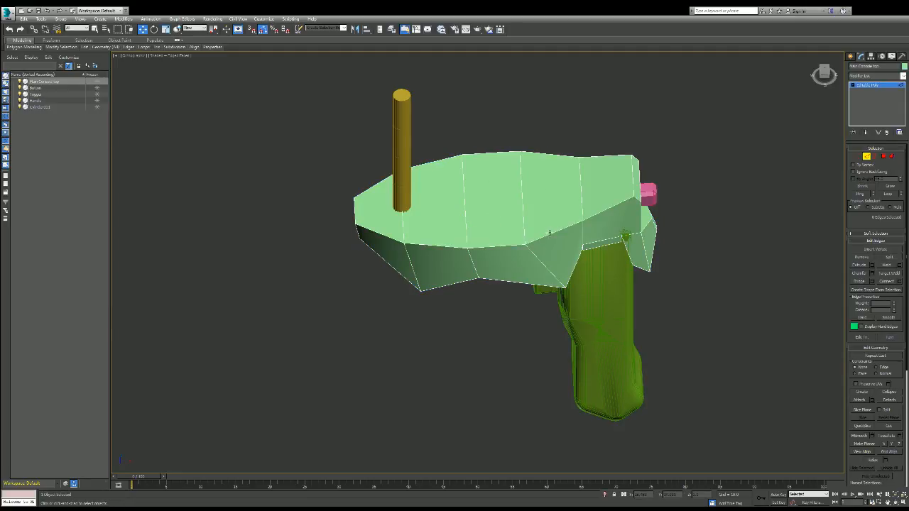
pyautogui.click(549, 233)
pyautogui.click(888, 194)
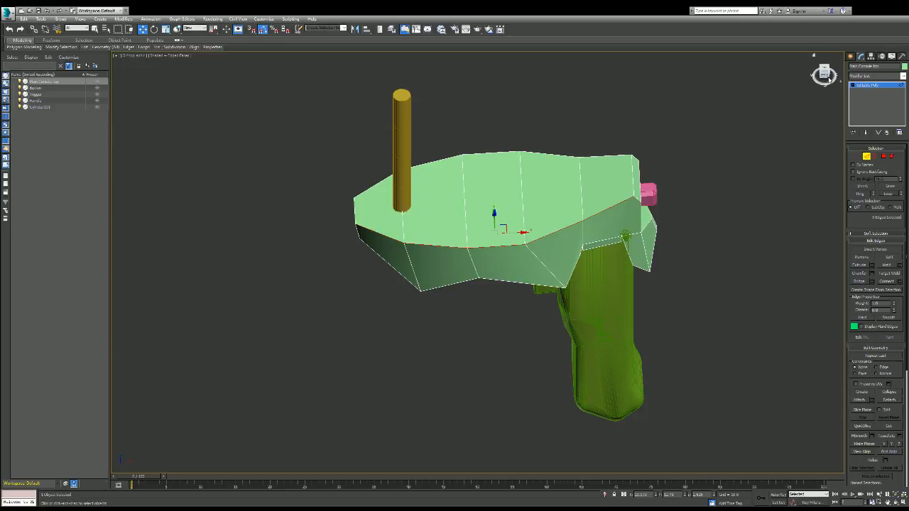
# - Pull the small polygon at the tip of the console top's rear protrusion outward and slightly up
pyautogui.moveTo(827, 78); pyautogui.dragTo(842, 71)
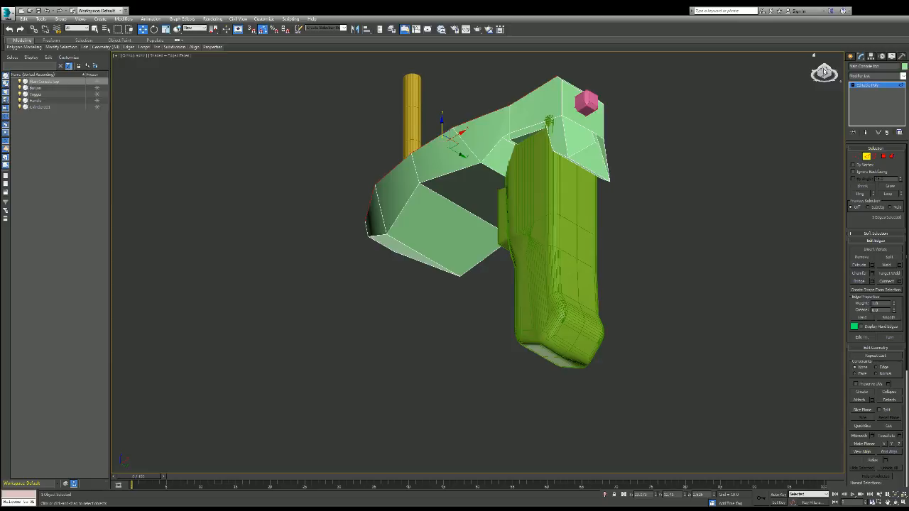
pyautogui.moveTo(477, 261)
pyautogui.keyDown('alt'); pyautogui.mouseDown(button='middle')
pyautogui.moveTo(543, 262)
pyautogui.moveTo(477, 262)
pyautogui.mouseUp(button='middle'); pyautogui.keyUp('alt')
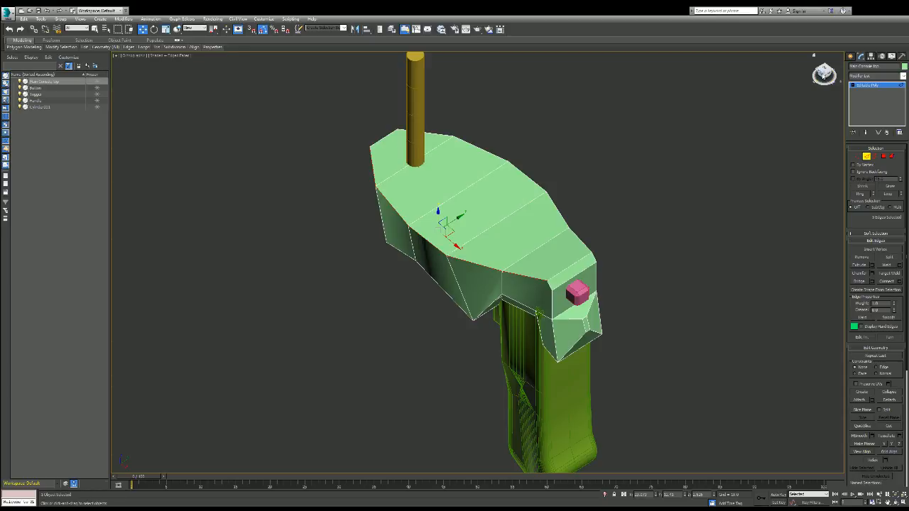
pyautogui.keyDown('alt'); pyautogui.moveTo(477, 261); pyautogui.dragTo(477, 262, button='middle'); pyautogui.keyUp('alt')
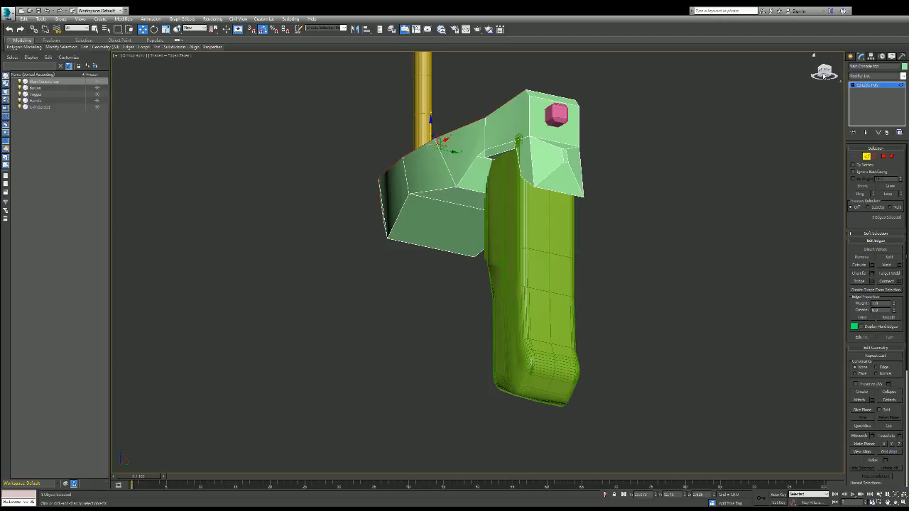
pyautogui.moveTo(824, 75); pyautogui.dragTo(718, 170)
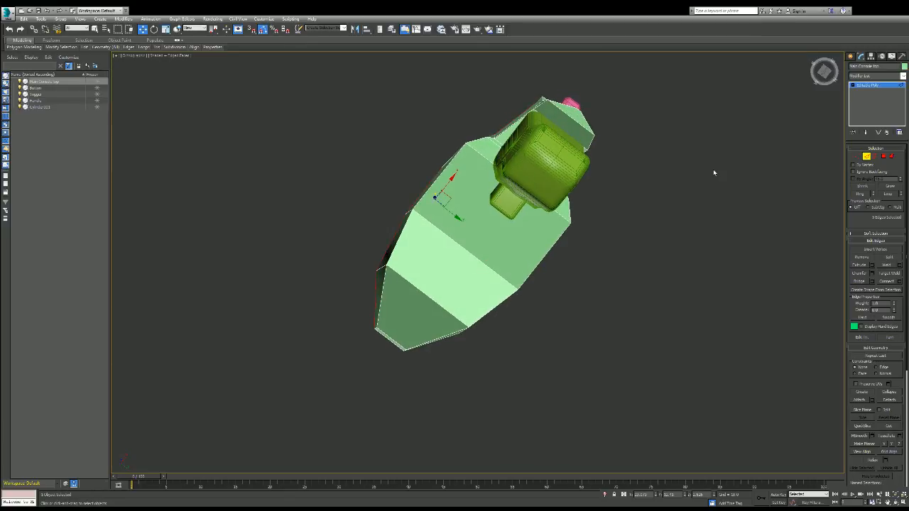
pyautogui.click(824, 75)
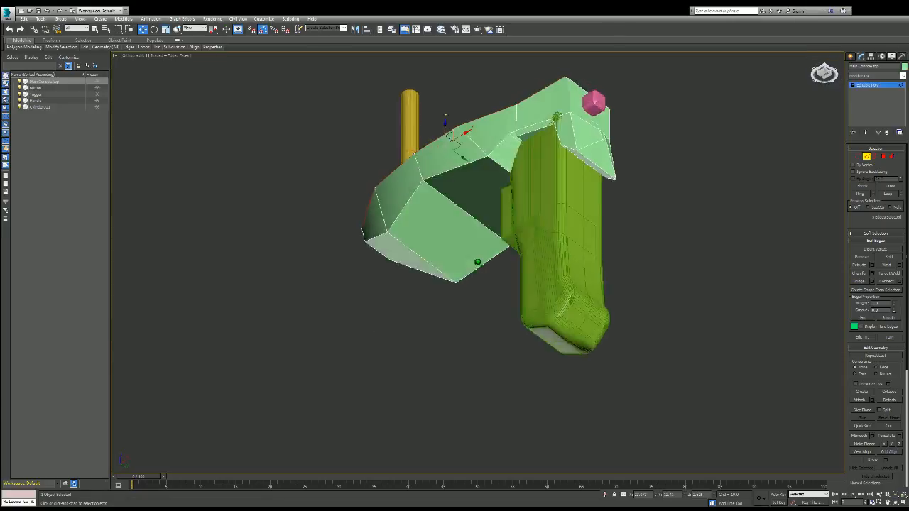
pyautogui.click(884, 156)
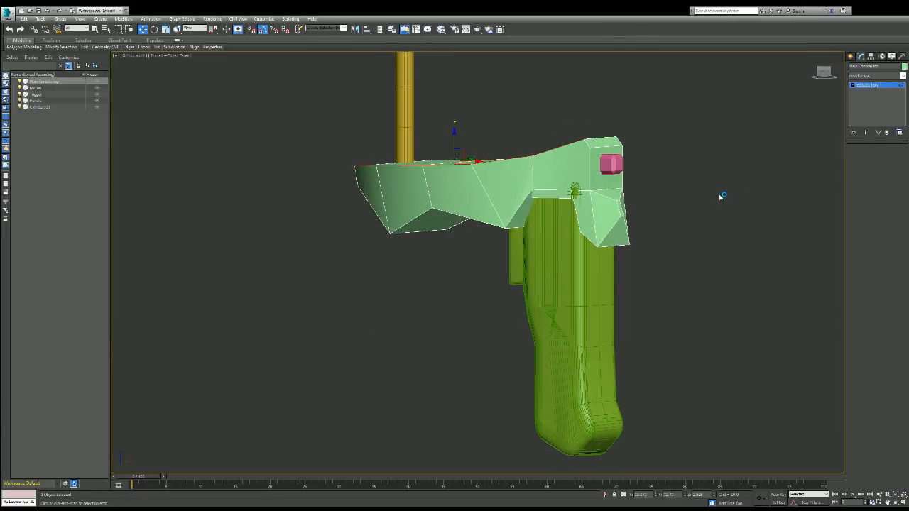
pyautogui.click(622, 206)
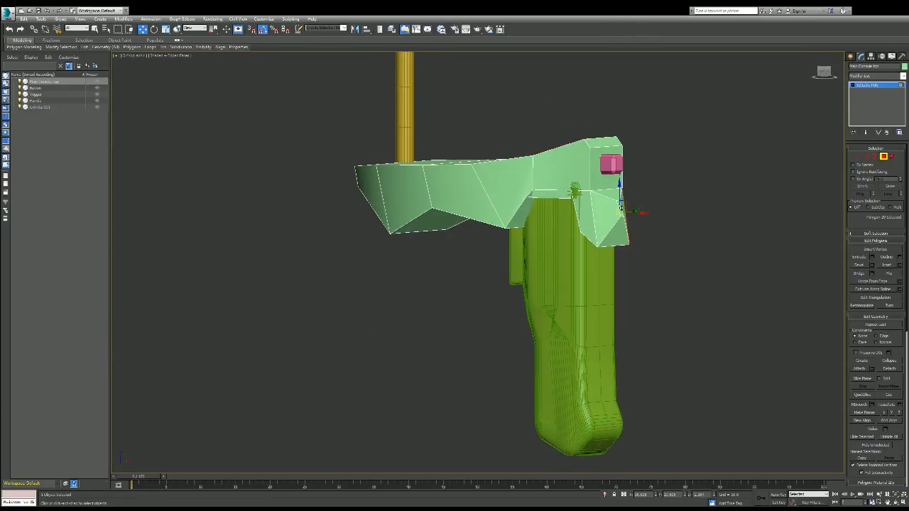
pyautogui.click(619, 206)
pyautogui.moveTo(822, 73); pyautogui.dragTo(809, 74)
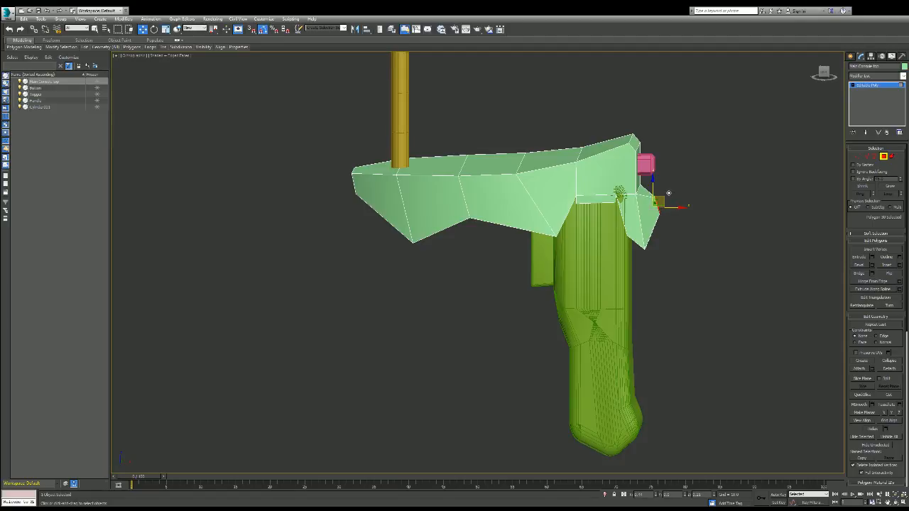
pyautogui.moveTo(668, 193); pyautogui.dragTo(680, 200)
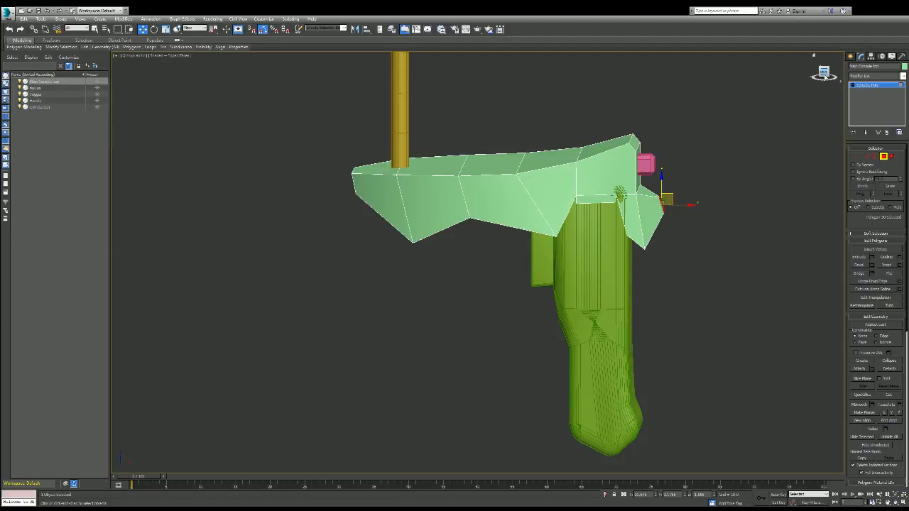
# - Return to edge editing and add the rear, far-side and front edges of the console top's upper outline to the selection
pyautogui.keyDown('alt'); pyautogui.moveTo(477, 261); pyautogui.dragTo(433, 285, button='middle'); pyautogui.keyUp('alt')
pyautogui.moveTo(845, 75); pyautogui.dragTo(825, 76)
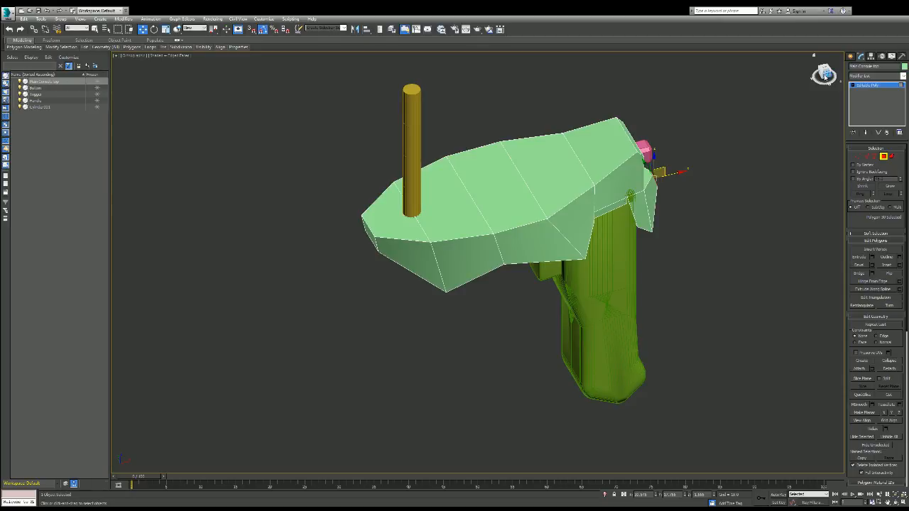
pyautogui.press('4')
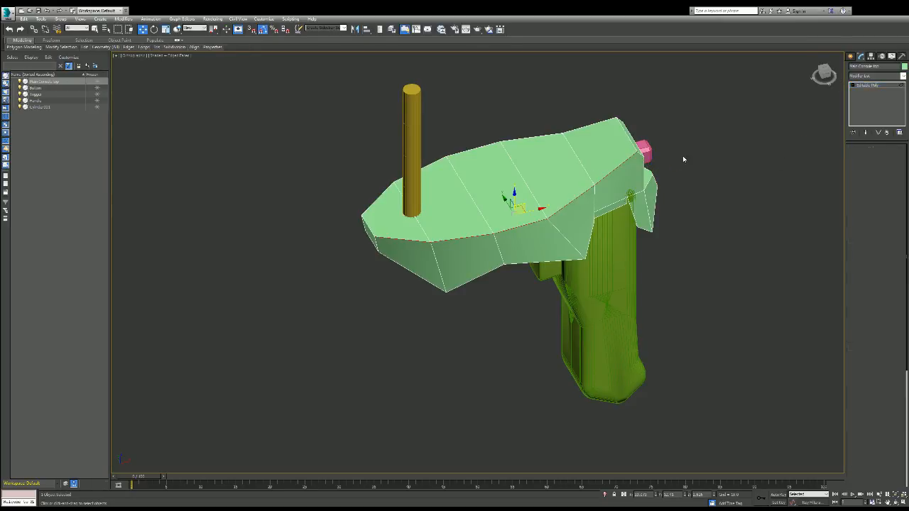
pyautogui.press('2')
pyautogui.keyDown('ctrl'); pyautogui.click(627, 139); pyautogui.keyUp('ctrl')
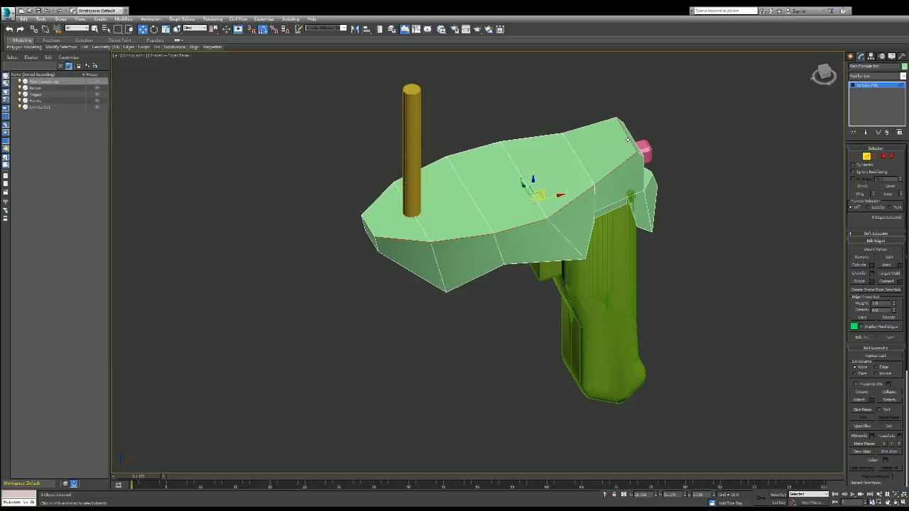
pyautogui.keyDown('ctrl'); pyautogui.click(592, 129); pyautogui.keyUp('ctrl')
pyautogui.keyDown('ctrl'); pyautogui.click(539, 138); pyautogui.keyUp('ctrl')
pyautogui.keyDown('ctrl'); pyautogui.click(473, 147); pyautogui.keyUp('ctrl')
pyautogui.keyDown('ctrl'); pyautogui.click(429, 165); pyautogui.keyUp('ctrl')
pyautogui.keyDown('ctrl'); pyautogui.click(380, 198); pyautogui.keyUp('ctrl')
pyautogui.keyDown('ctrl'); pyautogui.click(366, 226); pyautogui.keyUp('ctrl')
pyautogui.moveTo(820, 75); pyautogui.dragTo(837, 76)
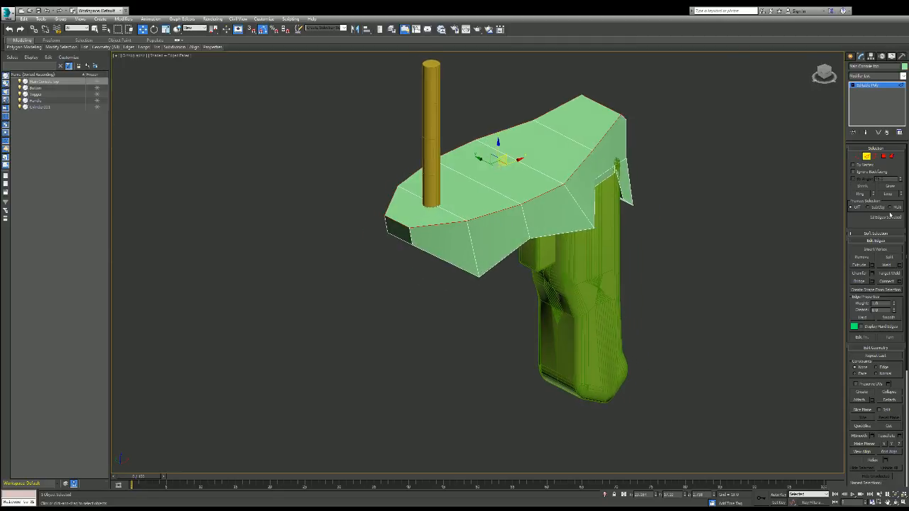
# - Try to chamfer the console top's upper outline edges with several segments, and undo the chamfer
pyautogui.click(872, 272)
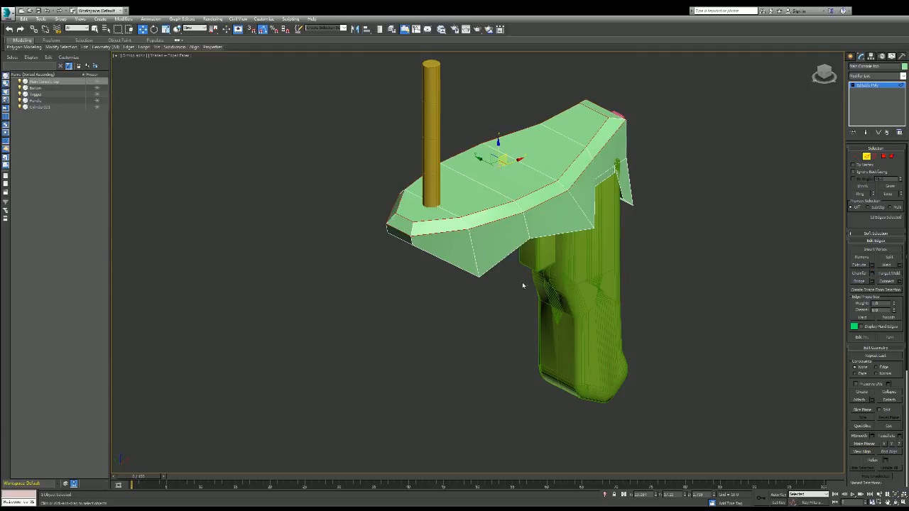
pyautogui.moveTo(483, 291); pyautogui.dragTo(481, 279)
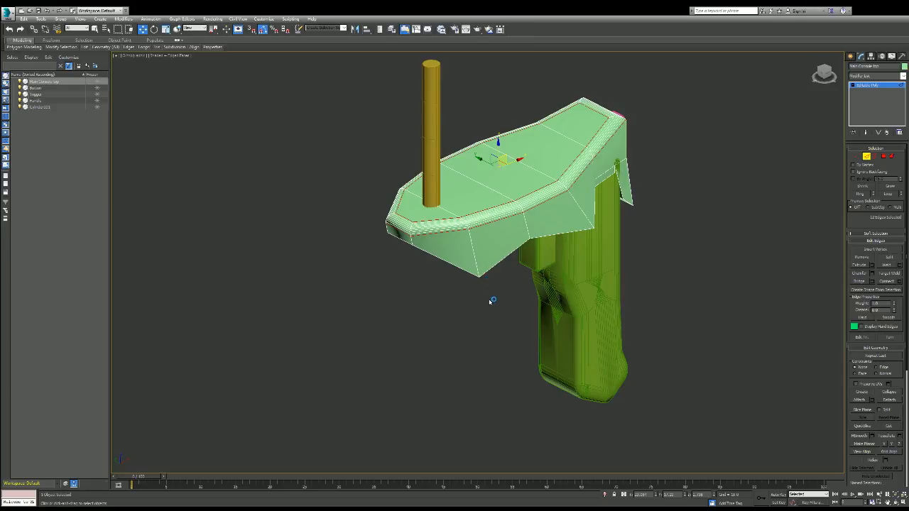
pyautogui.hotkey('ctrl', 'z')
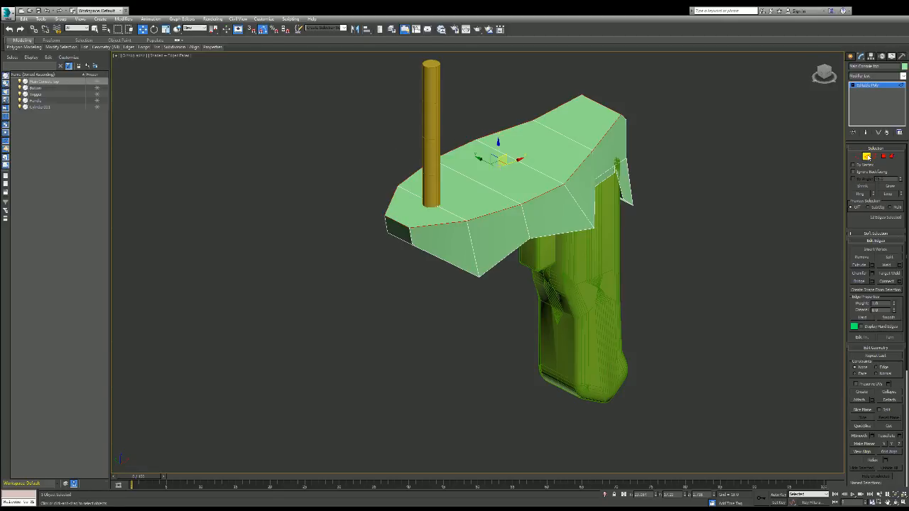
# - Leave edge editing and move the upright cylinder lengthwise along the console top toward the button end
pyautogui.click(867, 156)
pyautogui.click(431, 103)
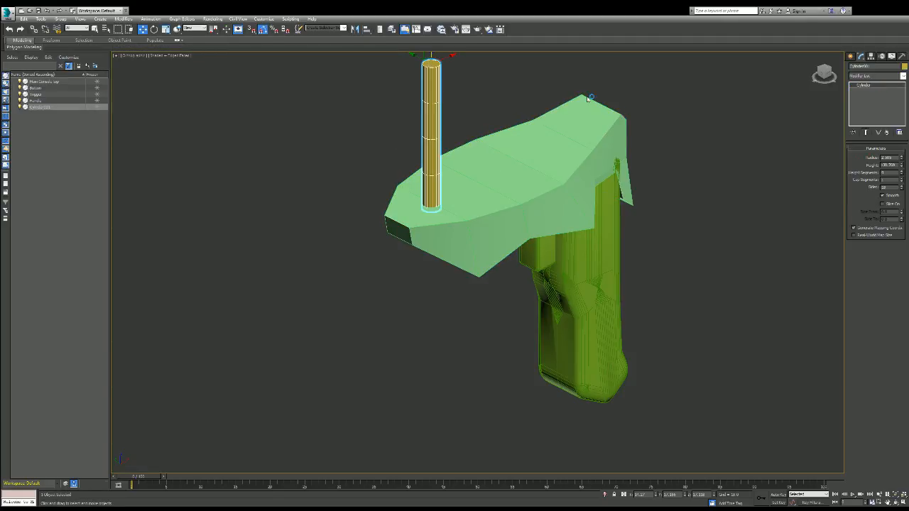
pyautogui.moveTo(822, 75); pyautogui.dragTo(830, 83)
pyautogui.keyDown('alt'); pyautogui.moveTo(477, 262); pyautogui.dragTo(480, 298, button='middle'); pyautogui.keyUp('alt')
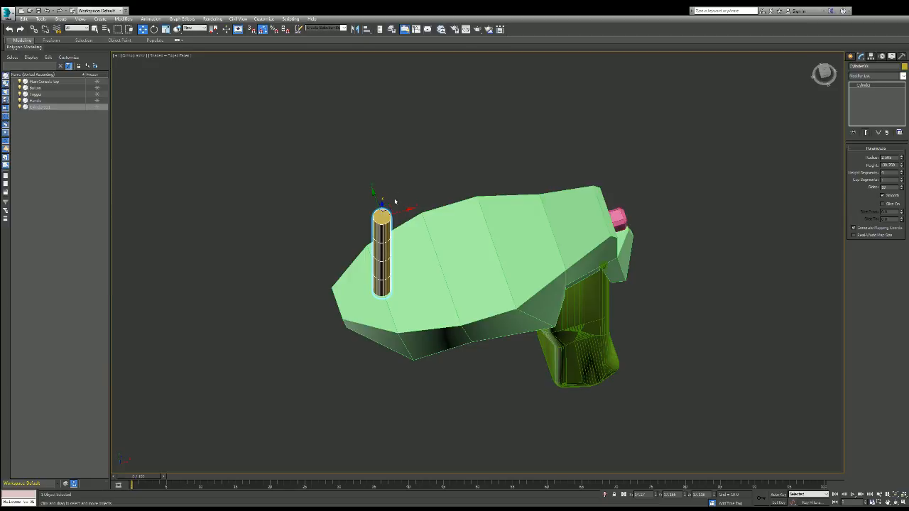
pyautogui.moveTo(401, 211); pyautogui.dragTo(473, 210)
pyautogui.click(823, 71)
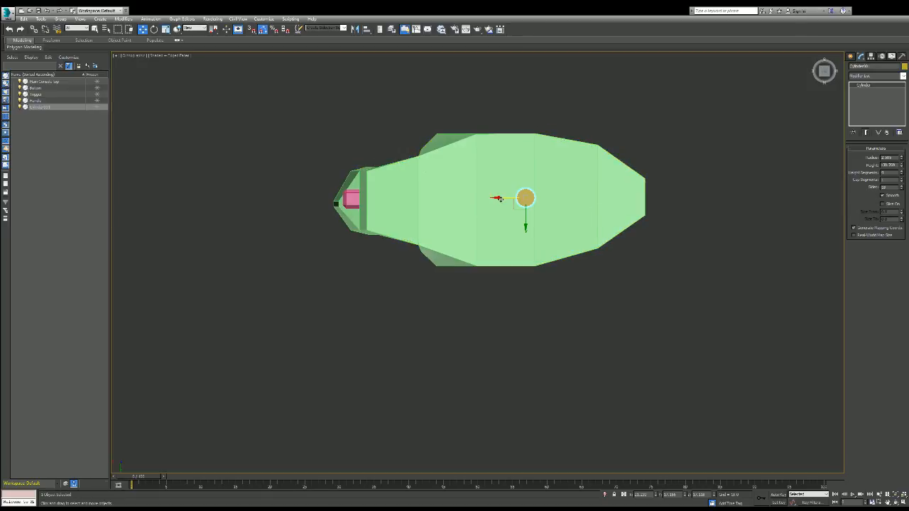
pyautogui.moveTo(497, 198); pyautogui.dragTo(454, 198)
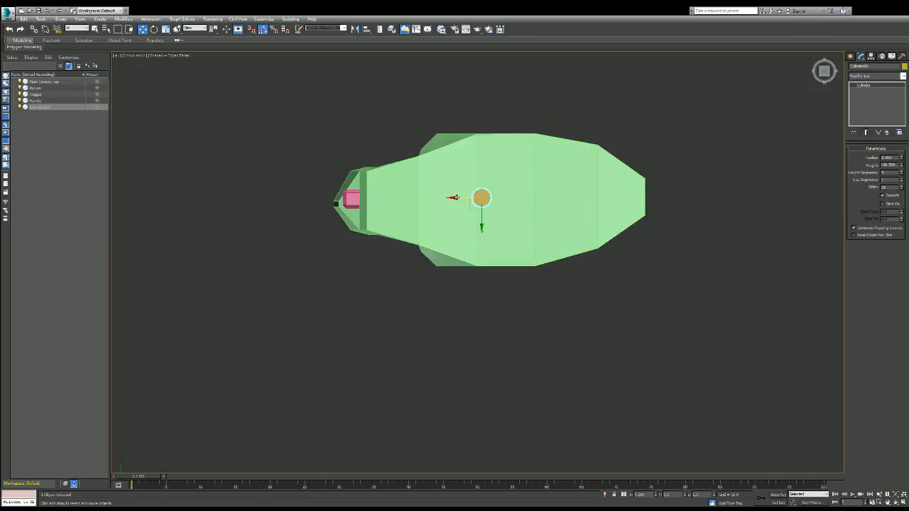
# - Shift the cylinder slightly back toward the console top's front, near the middle of its length
pyautogui.click(823, 79)
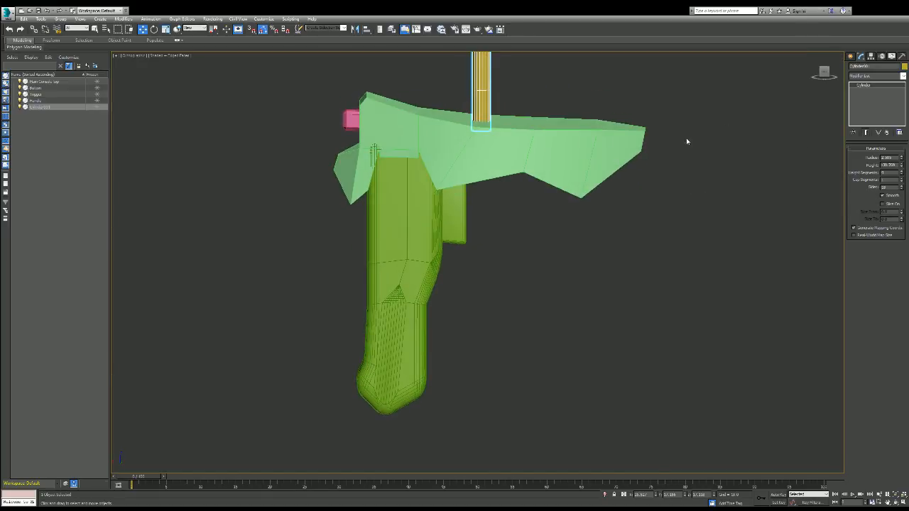
pyautogui.scroll(-3, 686, 138)
pyautogui.scroll(5, 696, 110)
pyautogui.scroll(-2, 696, 93)
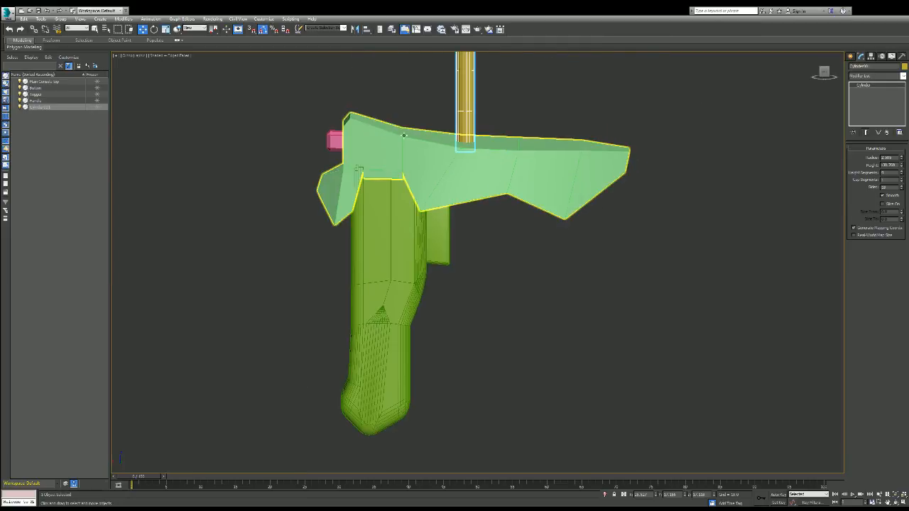
pyautogui.click(824, 72)
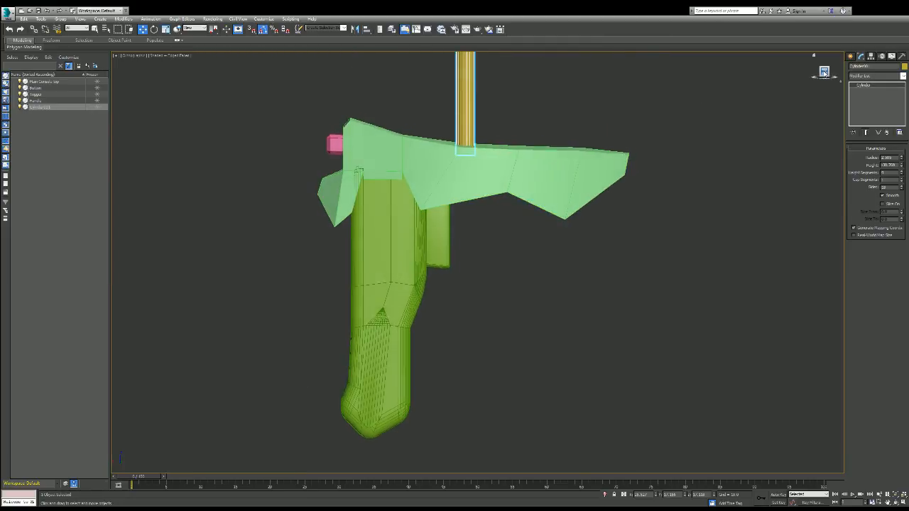
pyautogui.scroll(-5, 517, 121)
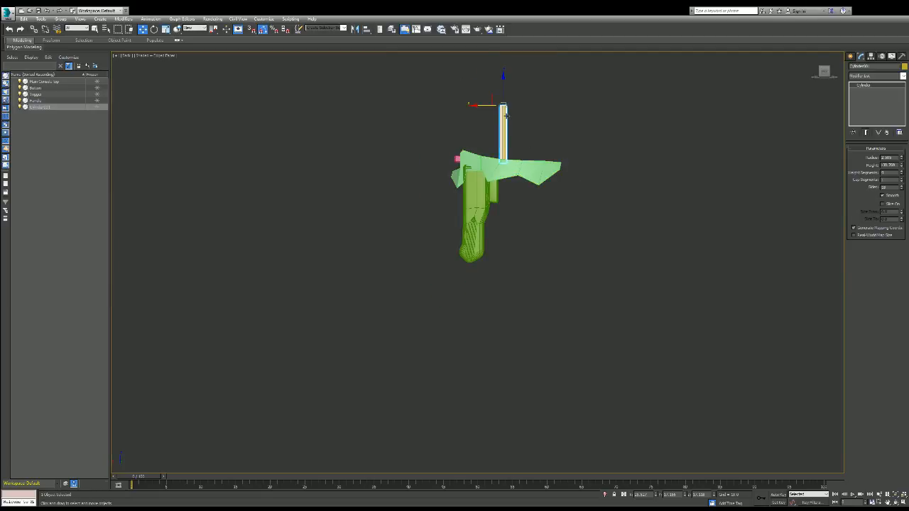
pyautogui.scroll(3, 480, 120)
pyautogui.moveTo(526, 94); pyautogui.dragTo(542, 94)
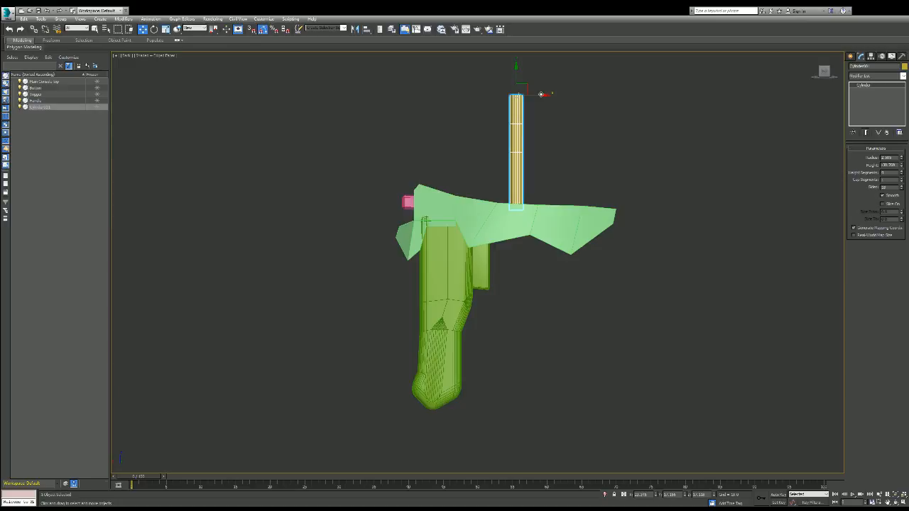
# - Scale the whole handle down along its vertical axis to shorten the grip
pyautogui.click(425, 294)
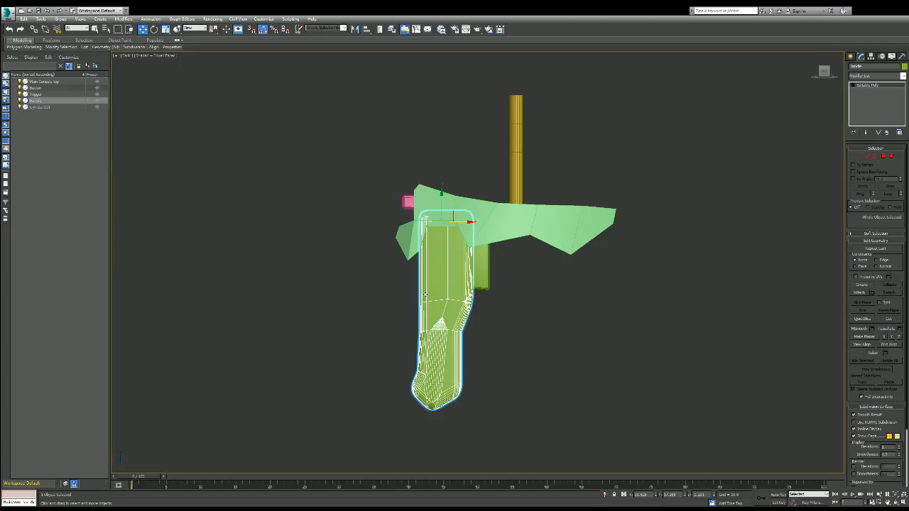
pyautogui.press('r')
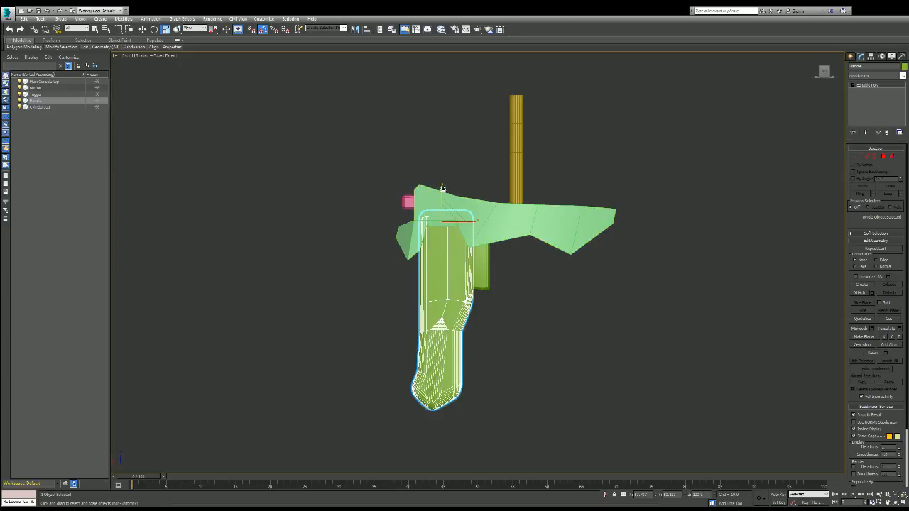
pyautogui.moveTo(442, 187); pyautogui.dragTo(442, 194)
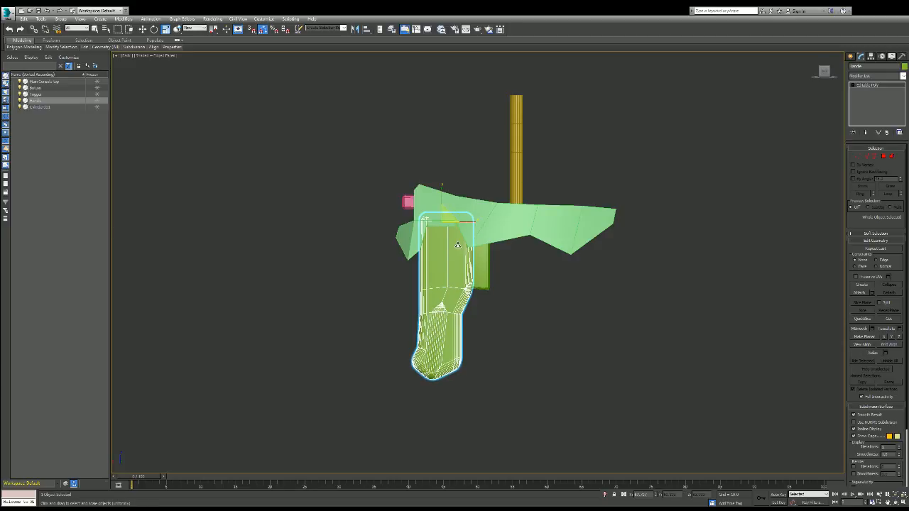
# - Try raising the trigger slightly toward the console top's underside, and undo the move
pyautogui.keyDown('alt'); pyautogui.moveTo(515, 298); pyautogui.dragTo(537, 296, button='middle'); pyautogui.keyUp('alt')
pyautogui.click(478, 265)
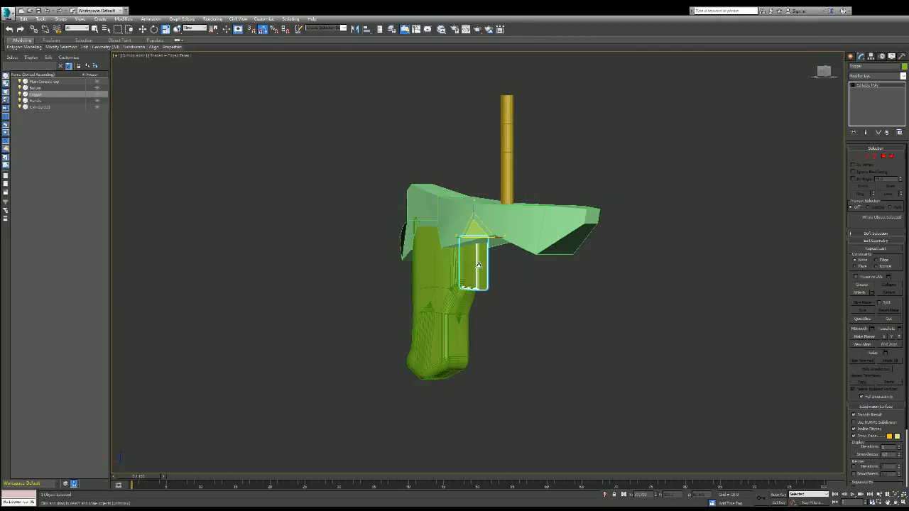
pyautogui.press('w')
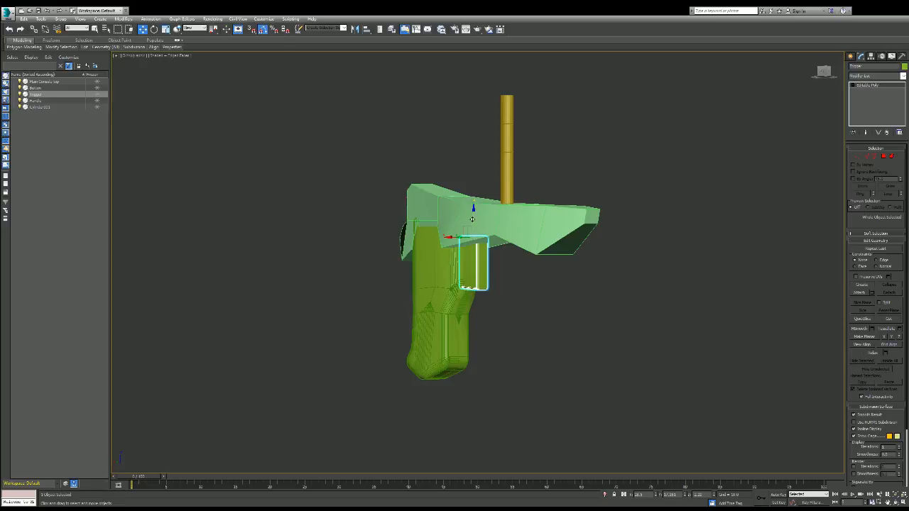
pyautogui.moveTo(472, 219); pyautogui.dragTo(472, 211)
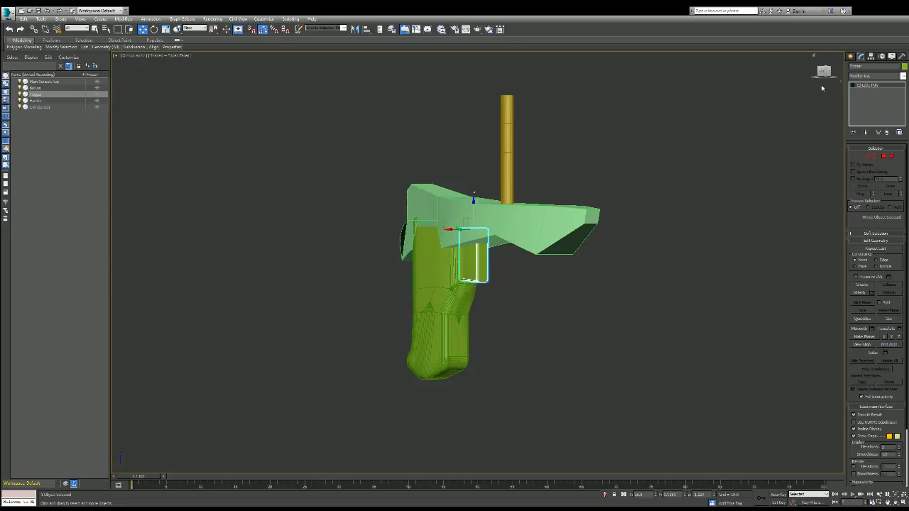
pyautogui.moveTo(825, 74)
pyautogui.mouseDown()
pyautogui.moveTo(763, 74)
pyautogui.moveTo(823, 74)
pyautogui.mouseUp()
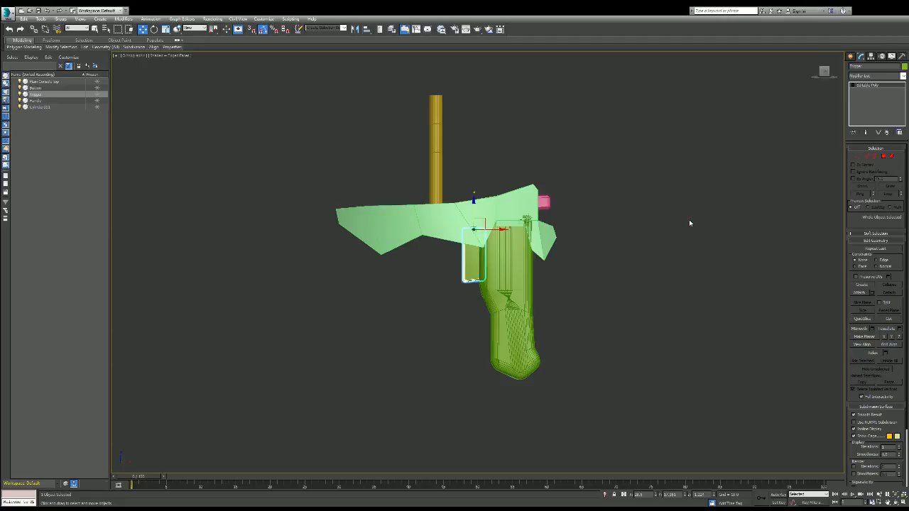
pyautogui.hotkey('ctrl', 'z')
pyautogui.hotkey('ctrl', 'z')
pyautogui.hotkey('ctrl', 'z')
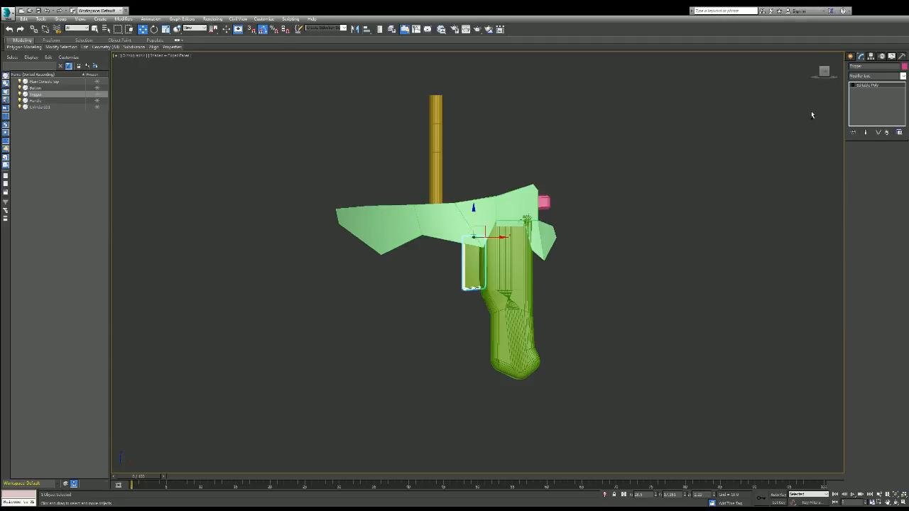
# - Scale the console top down slightly along its length and shift it back toward the button end
pyautogui.click(824, 70)
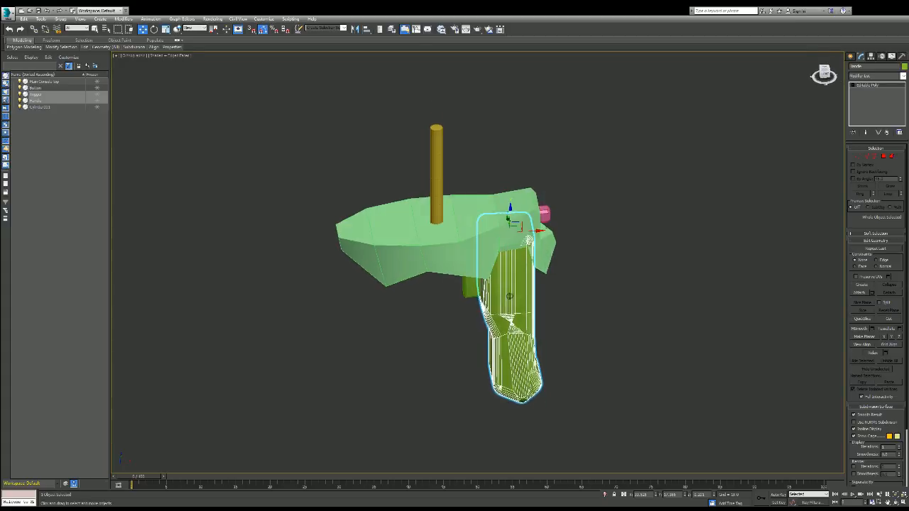
pyautogui.click(450, 244)
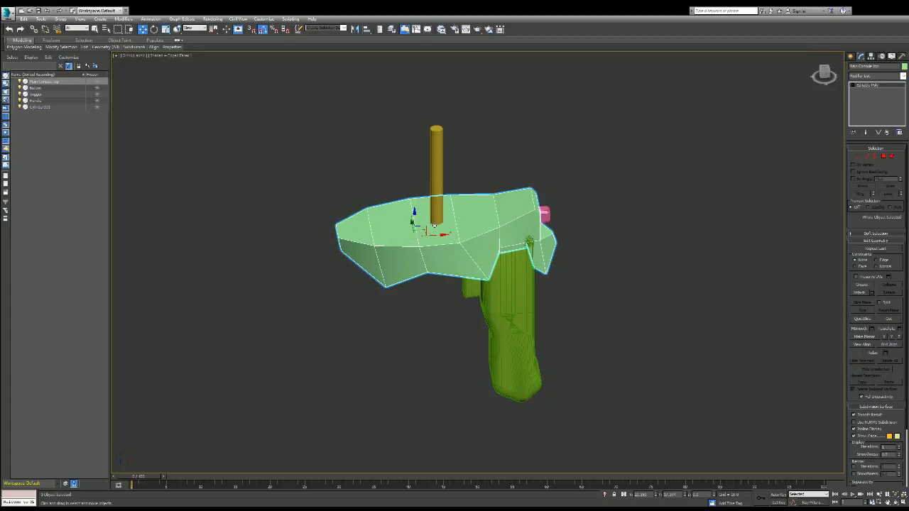
pyautogui.press('r')
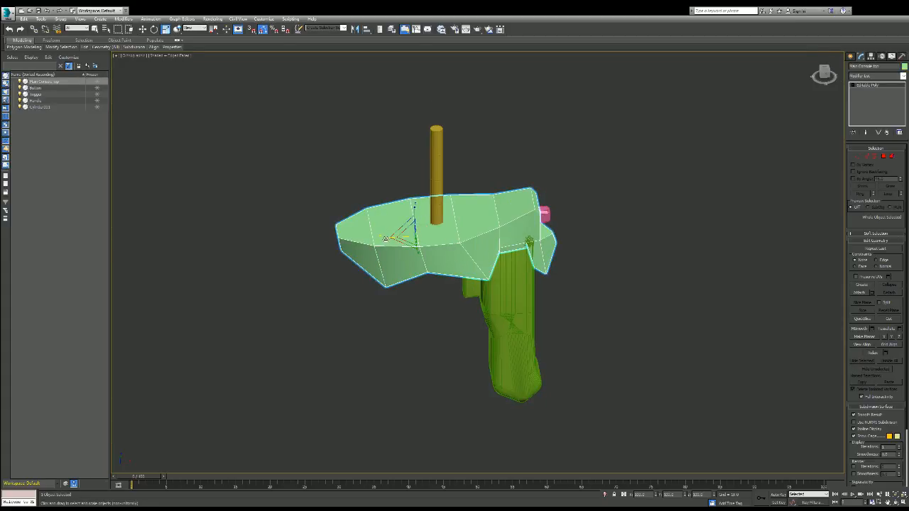
pyautogui.moveTo(386, 239); pyautogui.dragTo(385, 238)
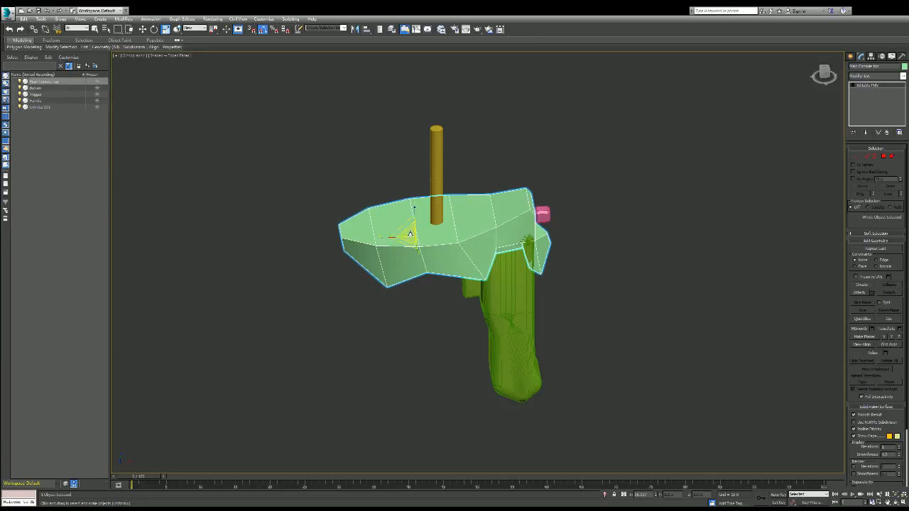
pyautogui.press('w')
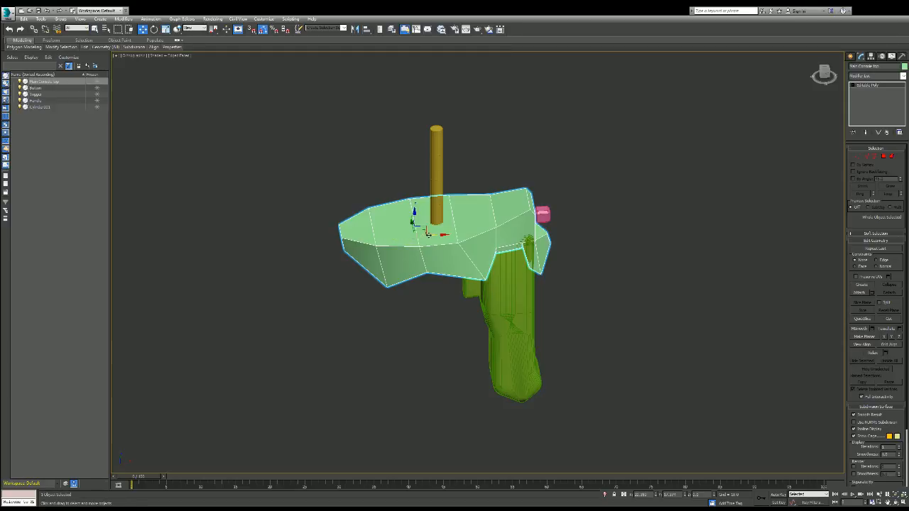
pyautogui.moveTo(428, 234); pyautogui.dragTo(433, 235)
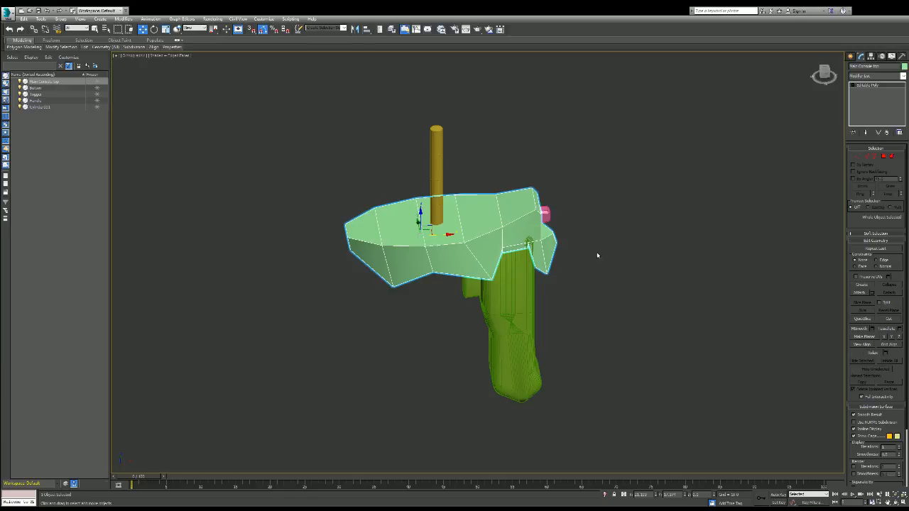
# - Select the upright cylinder on the console top for repositioning
pyautogui.moveTo(824, 77); pyautogui.dragTo(824, 74)
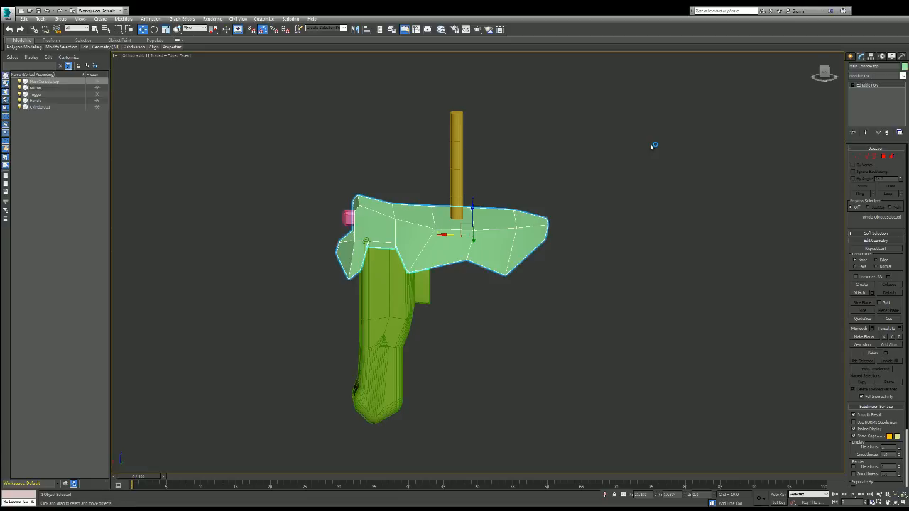
pyautogui.click(456, 153)
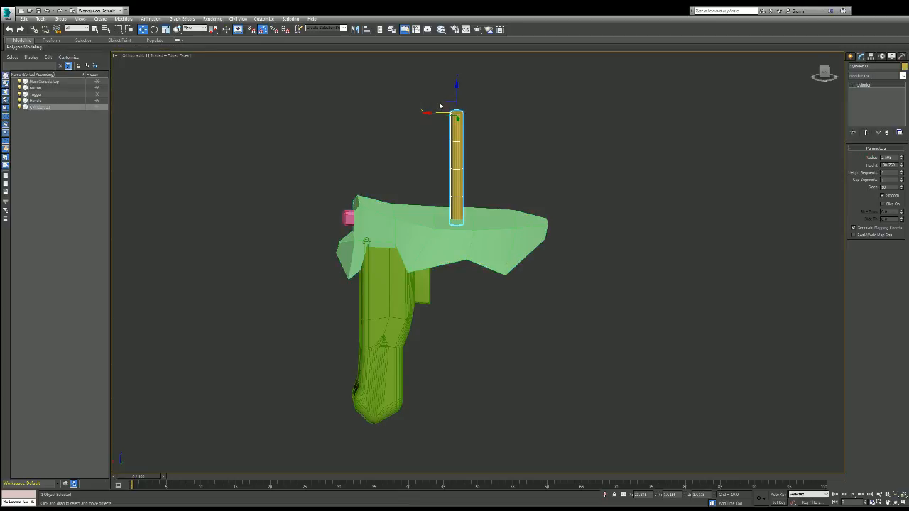
# - Reposition the cylinder along the main console top, closer to the console's pointed front end
pyautogui.moveTo(457, 153); pyautogui.dragTo(495, 152)
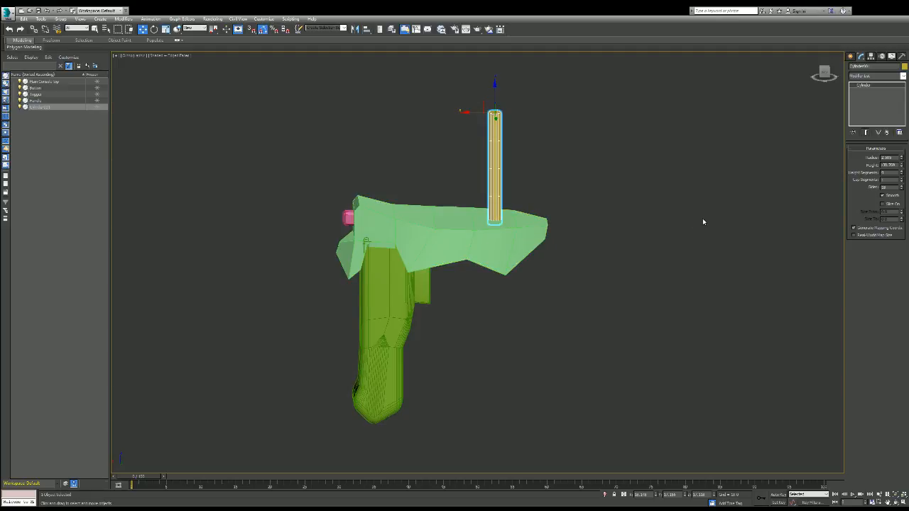
pyautogui.moveTo(823, 74); pyautogui.dragTo(831, 74)
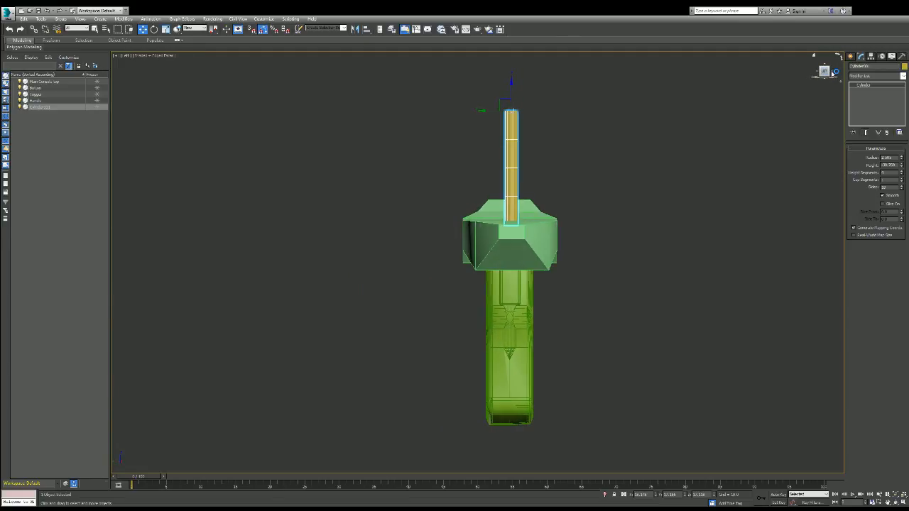
pyautogui.click(831, 73)
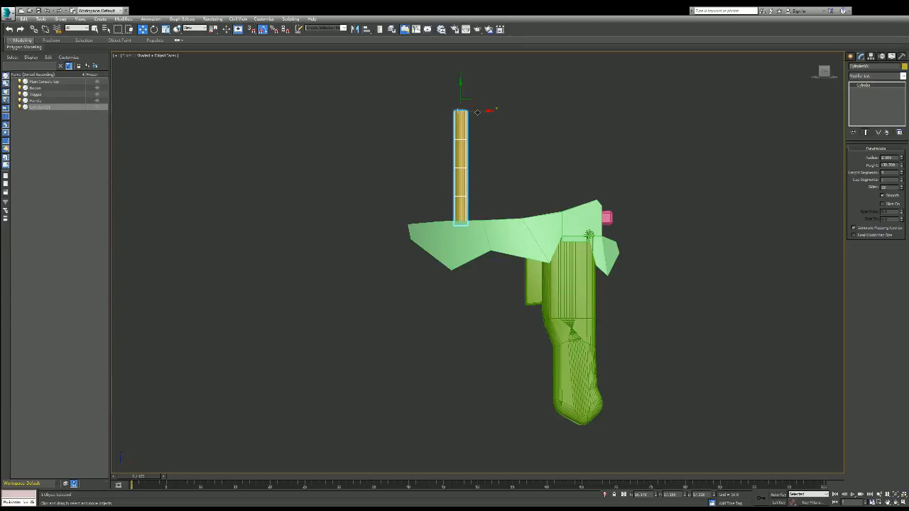
pyautogui.moveTo(477, 112); pyautogui.dragTo(483, 113)
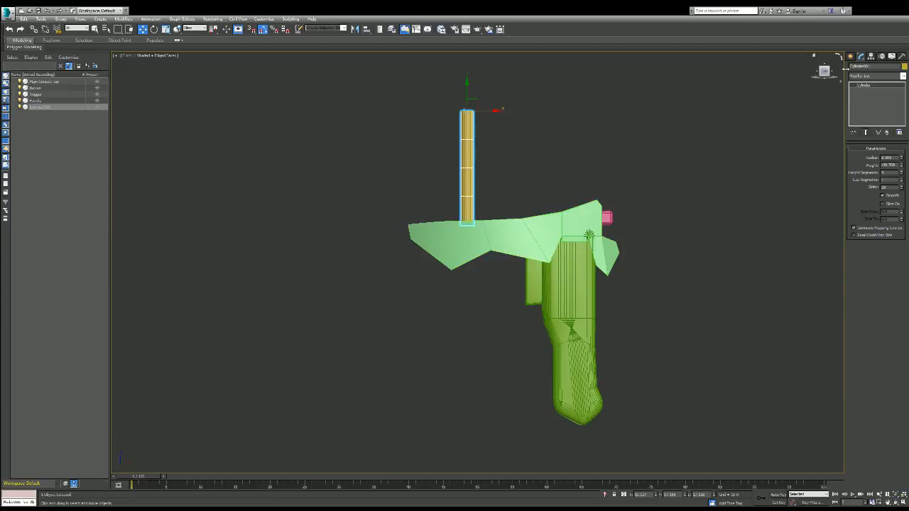
# - Shift the short upright edge at the lower front corner of the main console top slightly toward the handle
pyautogui.moveTo(828, 69); pyautogui.dragTo(821, 73)
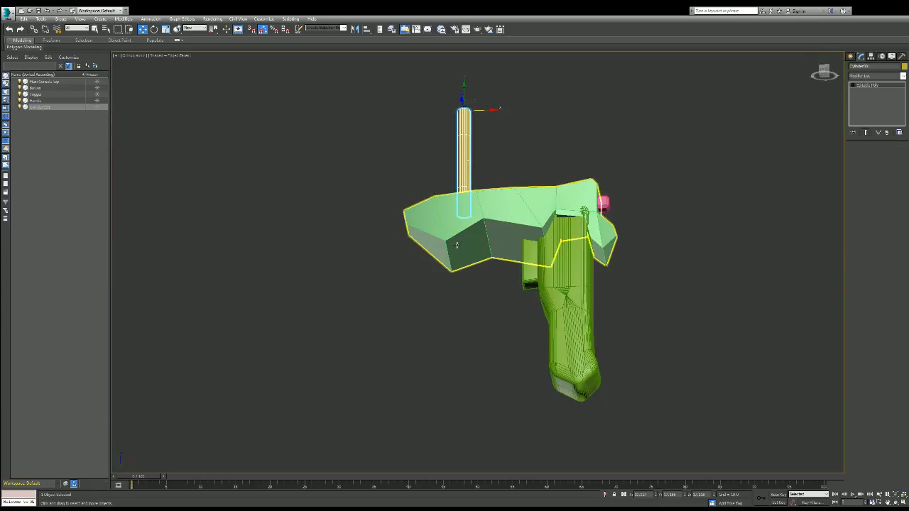
pyautogui.click(457, 245)
pyautogui.press('2')
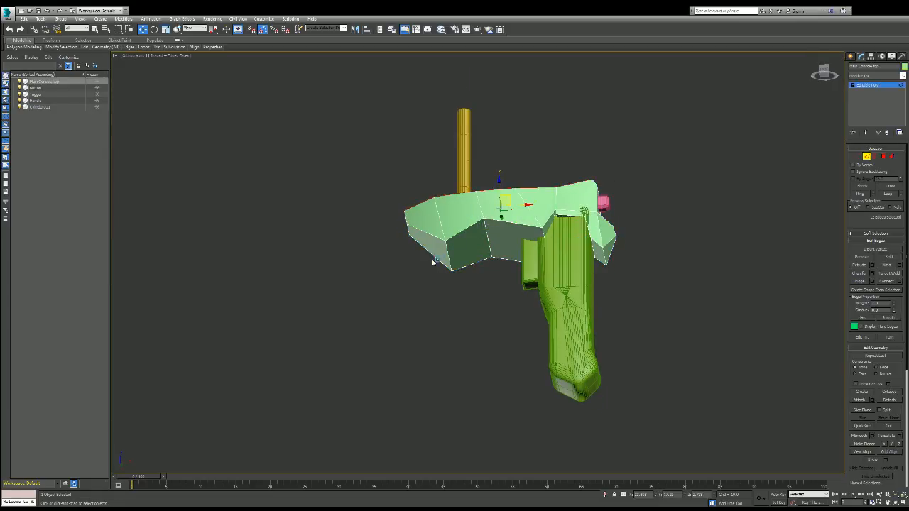
pyautogui.click(448, 256)
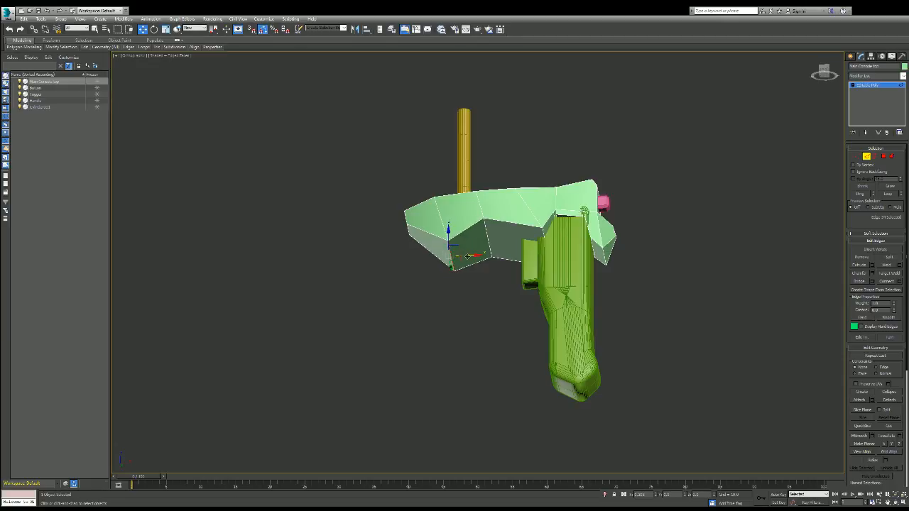
pyautogui.moveTo(466, 256); pyautogui.dragTo(473, 258)
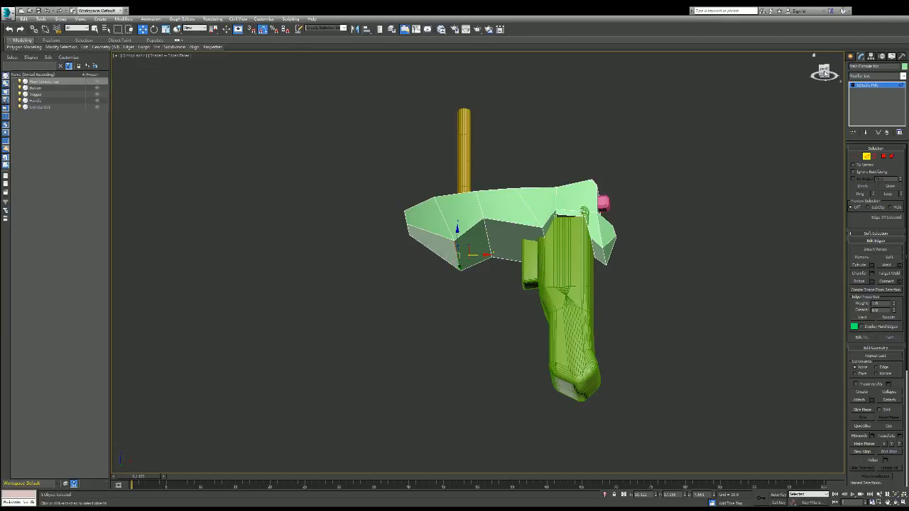
# - Move the small polygon at the console's front tip inward, toward the cylinder
pyautogui.moveTo(825, 73); pyautogui.dragTo(813, 76)
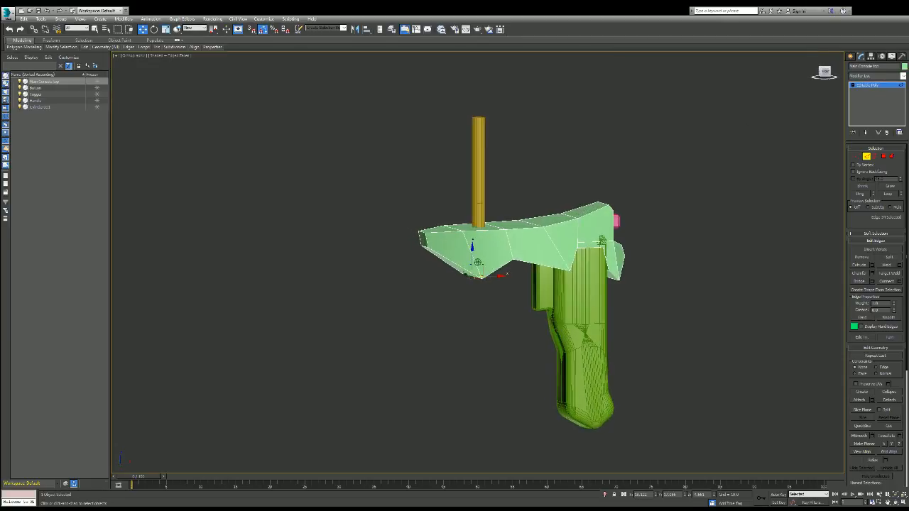
pyautogui.click(884, 162)
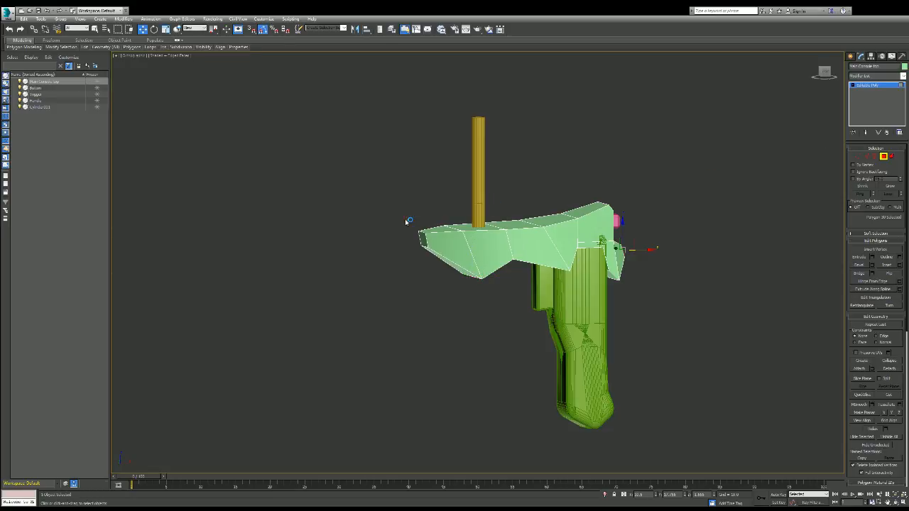
pyautogui.click(424, 238)
pyautogui.moveTo(442, 239); pyautogui.dragTo(475, 235)
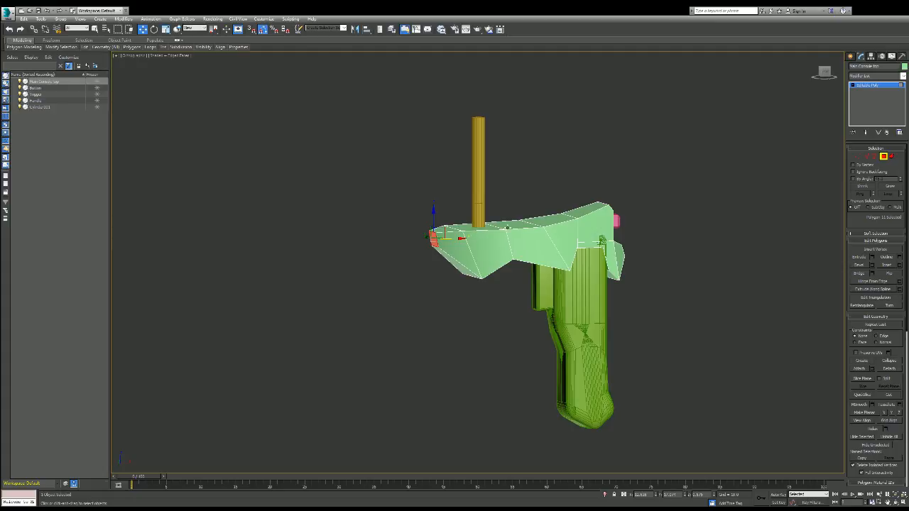
# - Shift the edge crossing the console's top face just ahead of the cylinder slightly back toward the handle
pyautogui.scroll(-2, 497, 245)
pyautogui.scroll(5, 497, 245)
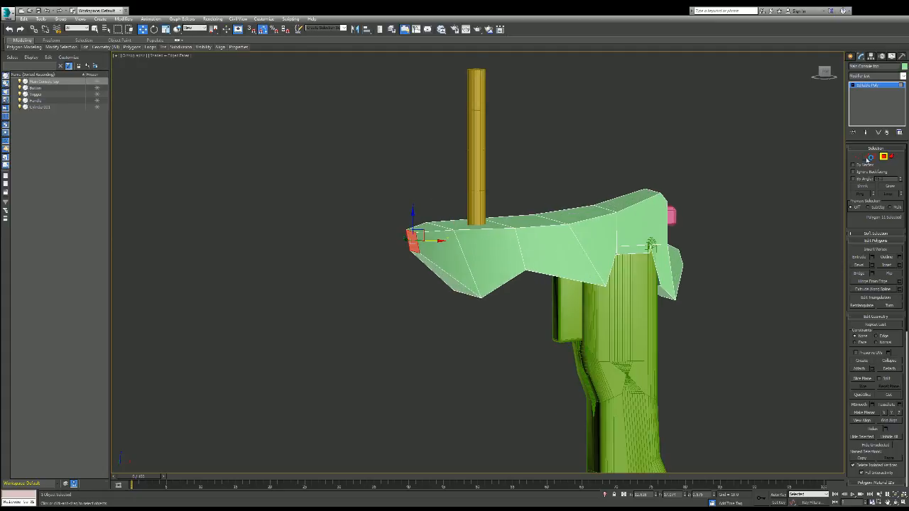
pyautogui.click(867, 156)
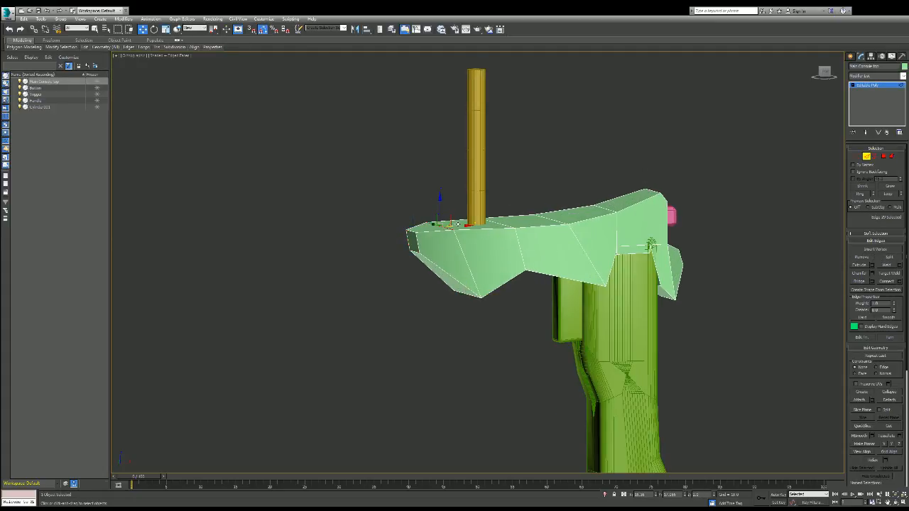
pyautogui.moveTo(458, 224); pyautogui.dragTo(470, 224)
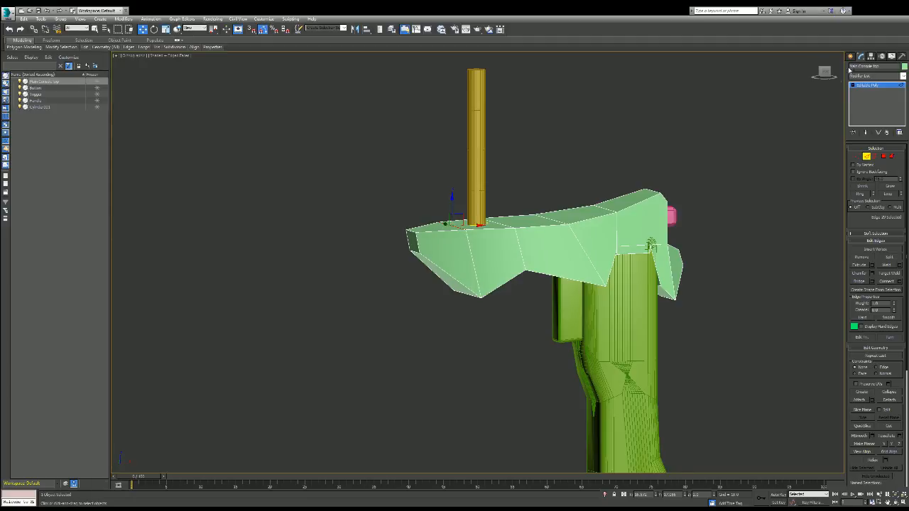
# - Select the edges running around the rim of the console's top face, including the front tip and both sides
pyautogui.moveTo(824, 71); pyautogui.dragTo(827, 82)
pyautogui.keyDown('alt'); pyautogui.moveTo(475, 274); pyautogui.dragTo(475, 274, button='middle'); pyautogui.keyUp('alt')
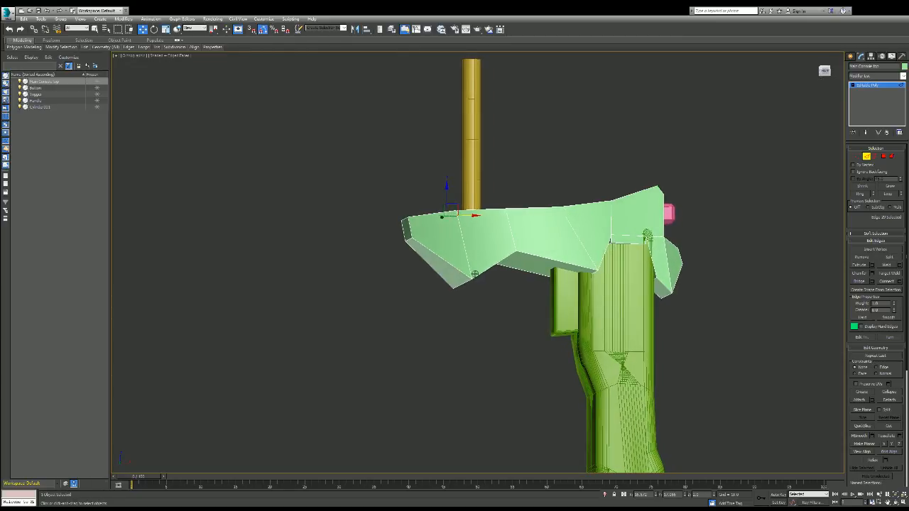
pyautogui.keyDown('alt'); pyautogui.moveTo(475, 275); pyautogui.dragTo(475, 273, button='middle'); pyautogui.keyUp('alt')
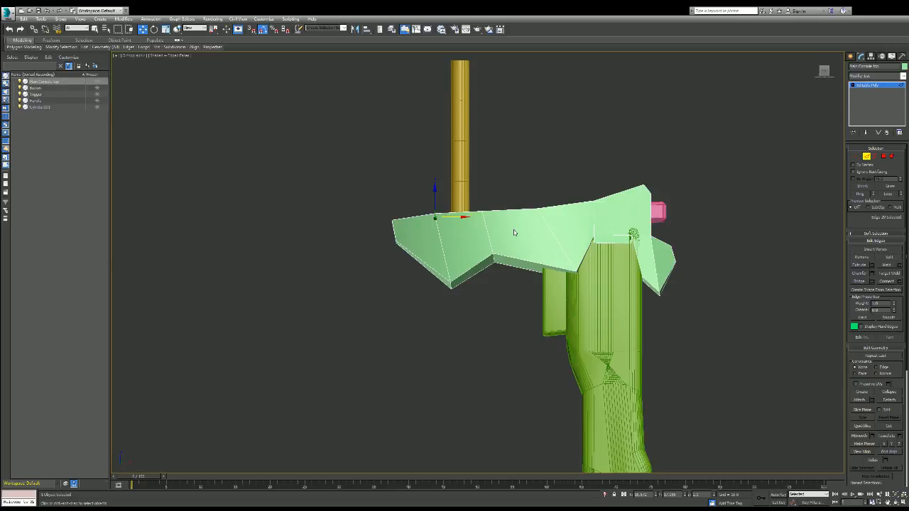
pyautogui.click(823, 71)
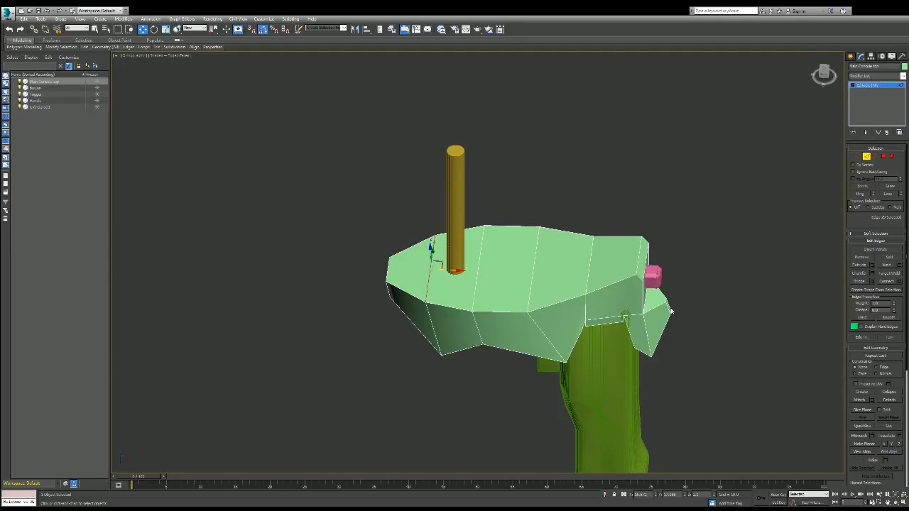
pyautogui.click(599, 289)
pyautogui.click(886, 195)
pyautogui.keyDown('ctrl'); pyautogui.click(388, 268); pyautogui.keyUp('ctrl')
pyautogui.keyDown('ctrl'); pyautogui.click(398, 253); pyautogui.keyUp('ctrl')
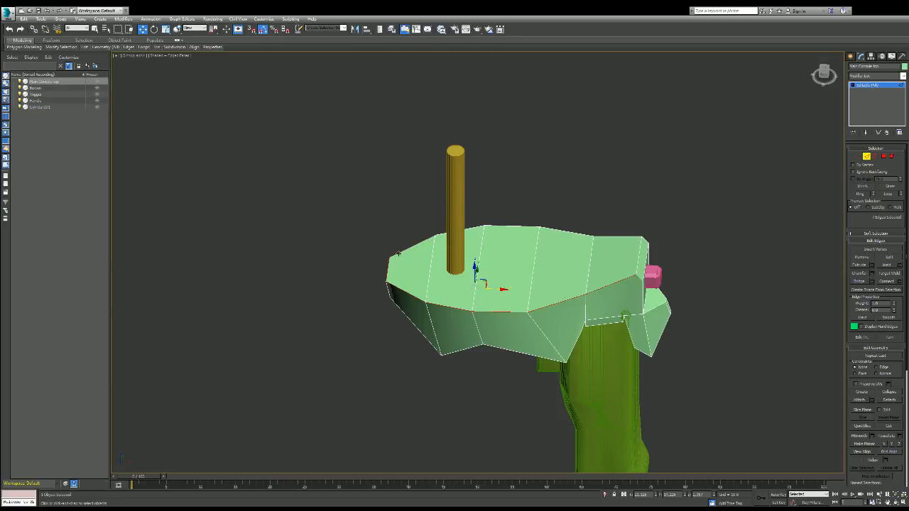
pyautogui.keyDown('ctrl'); pyautogui.click(486, 226); pyautogui.keyUp('ctrl')
pyautogui.keyDown('ctrl'); pyautogui.click(495, 225); pyautogui.keyUp('ctrl')
pyautogui.keyDown('ctrl'); pyautogui.click(555, 231); pyautogui.keyUp('ctrl')
pyautogui.keyDown('ctrl'); pyautogui.click(603, 235); pyautogui.keyUp('ctrl')
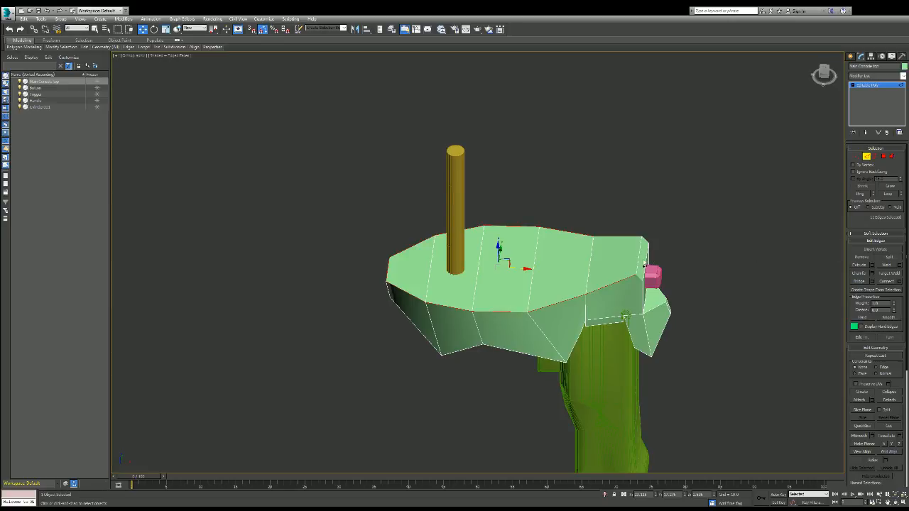
pyautogui.keyDown('ctrl'); pyautogui.click(639, 258); pyautogui.keyUp('ctrl')
pyautogui.keyDown('alt'); pyautogui.click(632, 281); pyautogui.keyUp('alt')
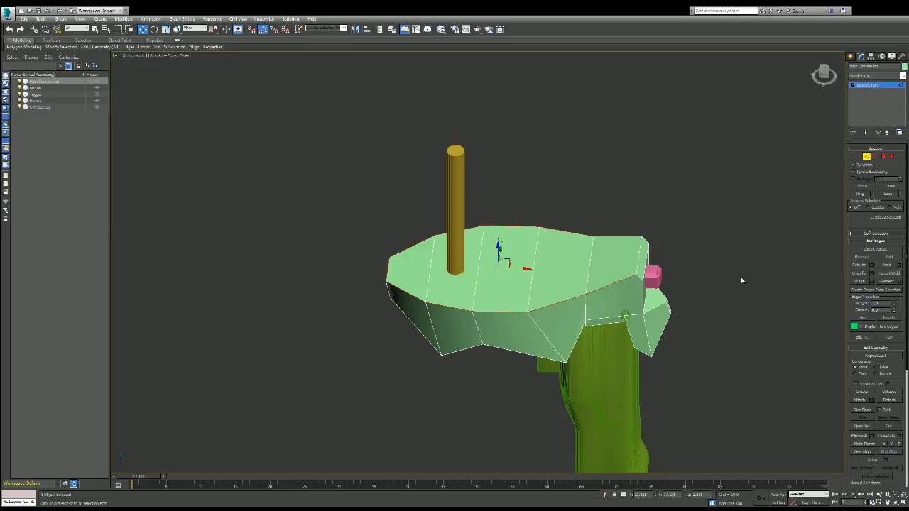
# - Chamfer the selected top rim edges into a narrow rounded band with several segments
pyautogui.click(873, 273)
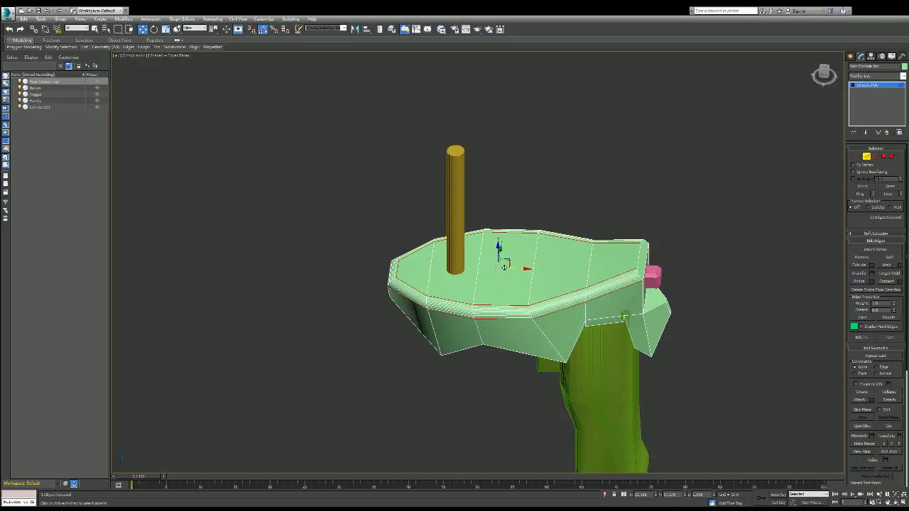
pyautogui.moveTo(482, 280); pyautogui.dragTo(481, 282)
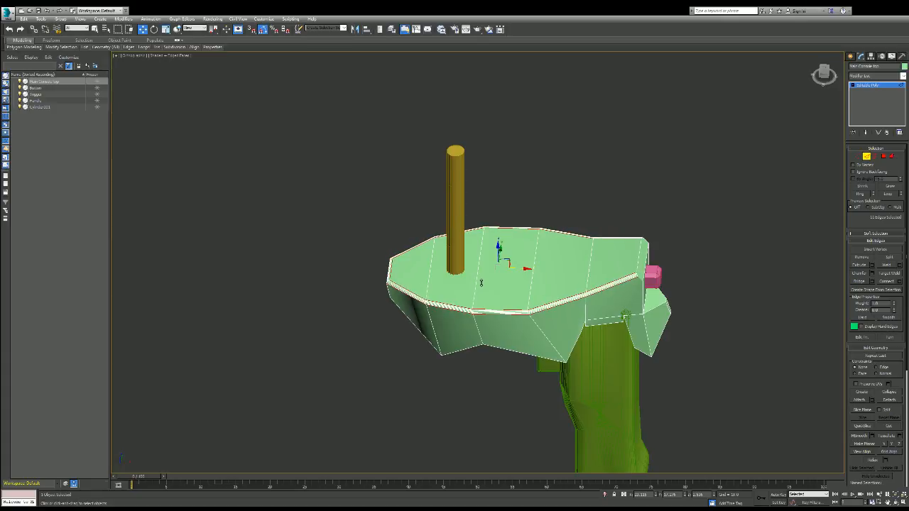
pyautogui.moveTo(481, 283); pyautogui.dragTo(483, 294)
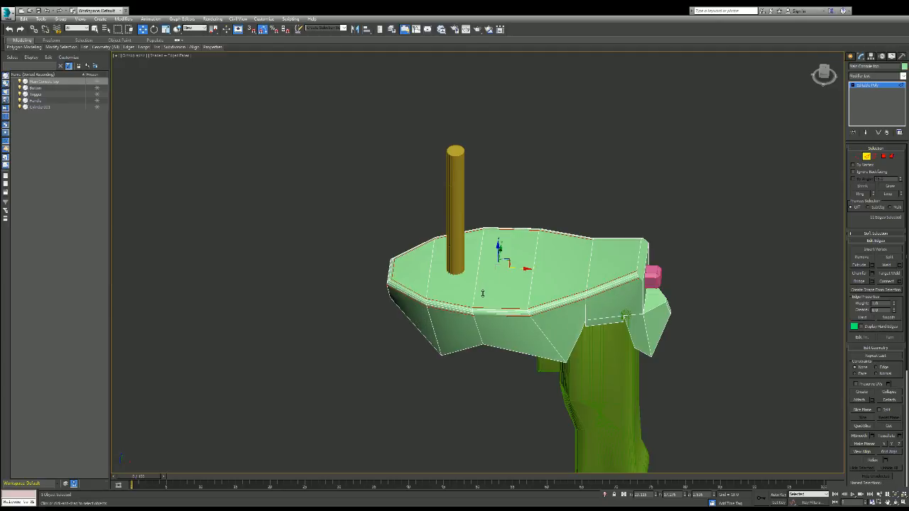
# - Extend the chamfer to the top edge and both upright side edges of the console's rear face around the pink button
pyautogui.click(823, 75)
pyautogui.keyDown('alt'); pyautogui.moveTo(475, 274); pyautogui.dragTo(477, 274, button='middle'); pyautogui.keyUp('alt')
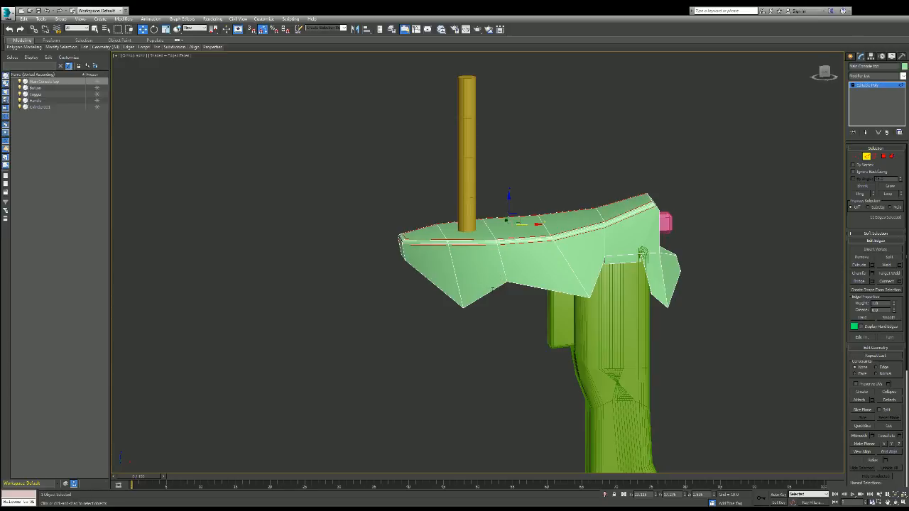
pyautogui.moveTo(825, 75); pyautogui.dragTo(818, 75)
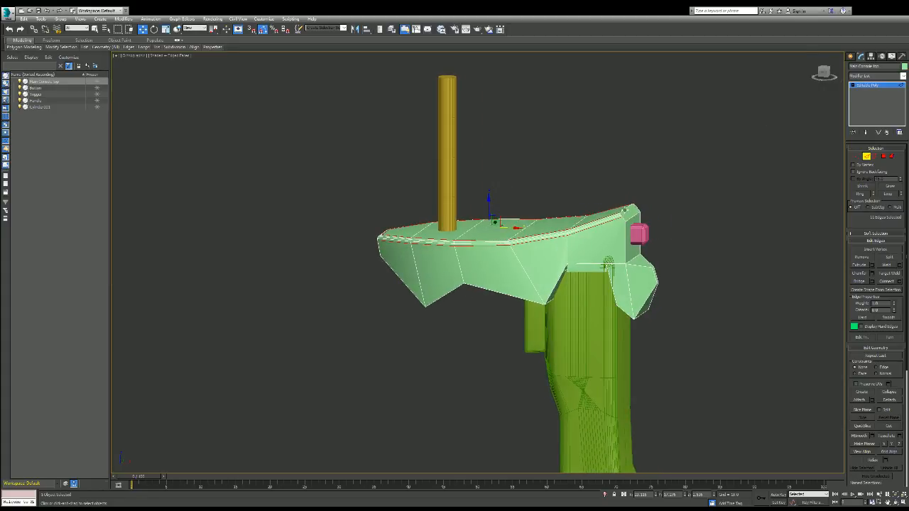
pyautogui.keyDown('ctrl'); pyautogui.click(625, 209); pyautogui.keyUp('ctrl')
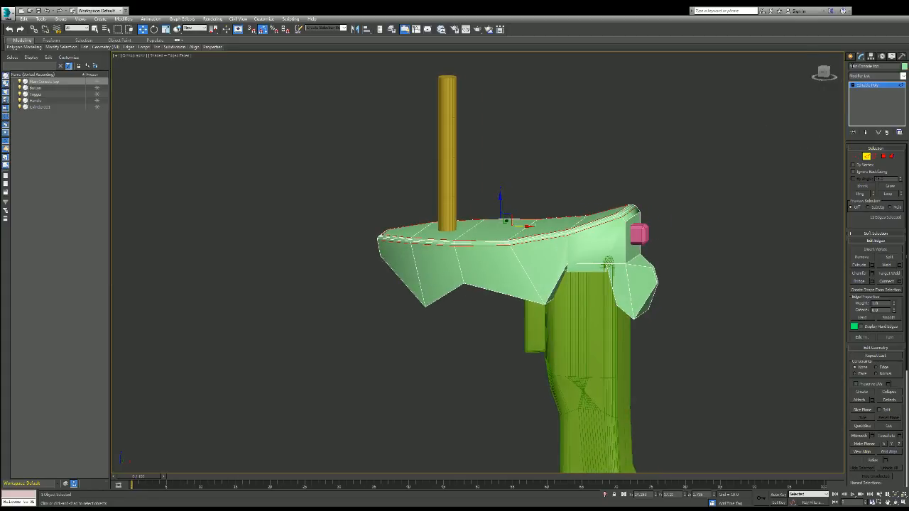
pyautogui.moveTo(822, 71); pyautogui.dragTo(826, 75)
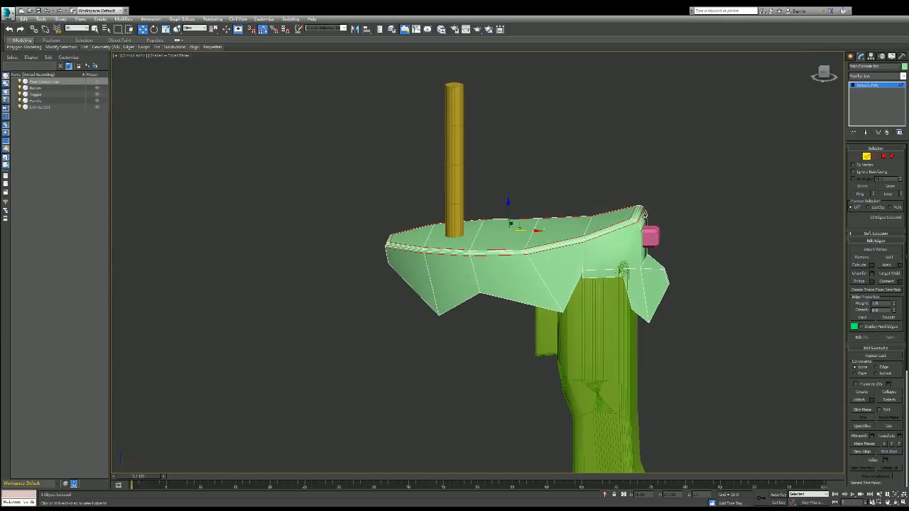
pyautogui.keyDown('ctrl'); pyautogui.click(647, 245); pyautogui.keyUp('ctrl')
pyautogui.moveTo(819, 76); pyautogui.dragTo(822, 74)
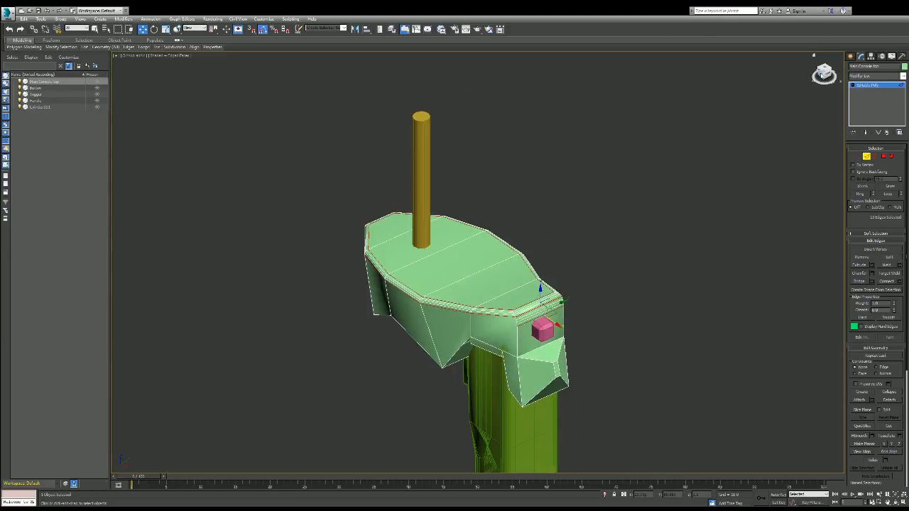
pyautogui.keyDown('alt'); pyautogui.click(518, 334); pyautogui.keyUp('alt')
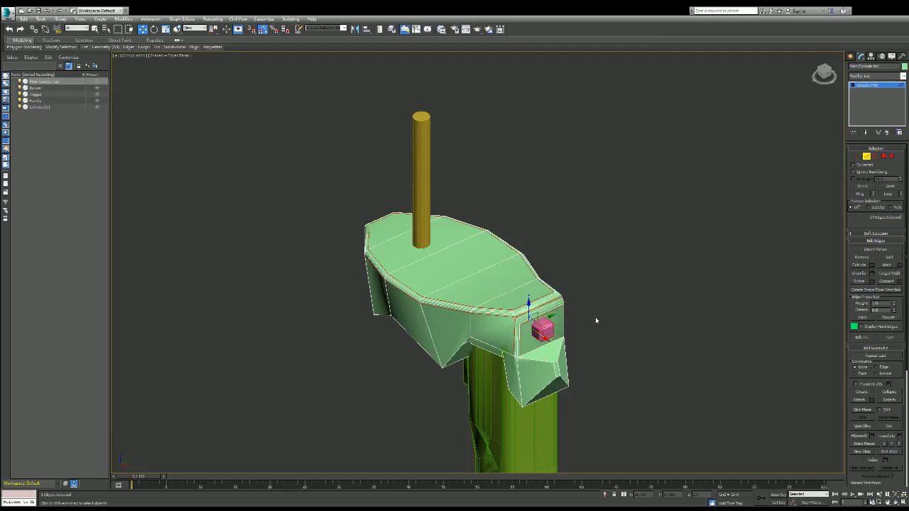
pyautogui.press('z')
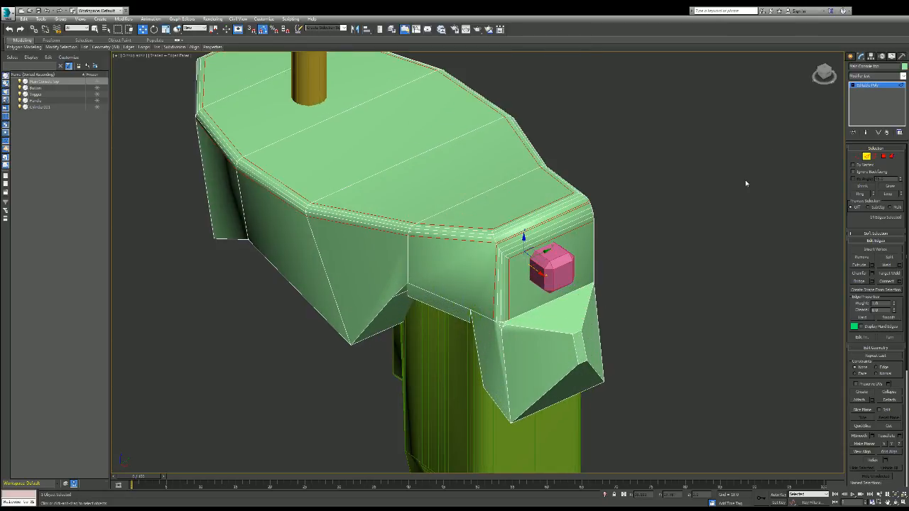
pyautogui.keyDown('alt'); pyautogui.moveTo(416, 157); pyautogui.dragTo(417, 157, button='middle'); pyautogui.keyUp('alt')
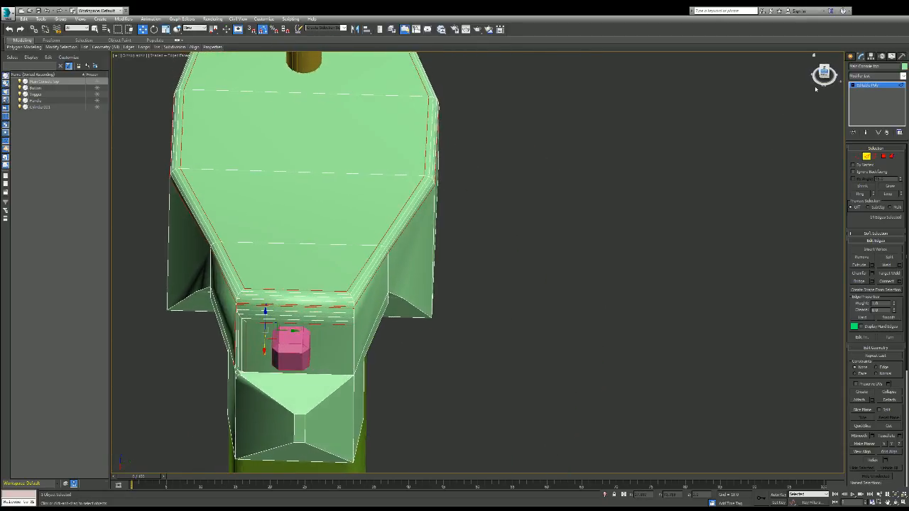
pyautogui.click(352, 351)
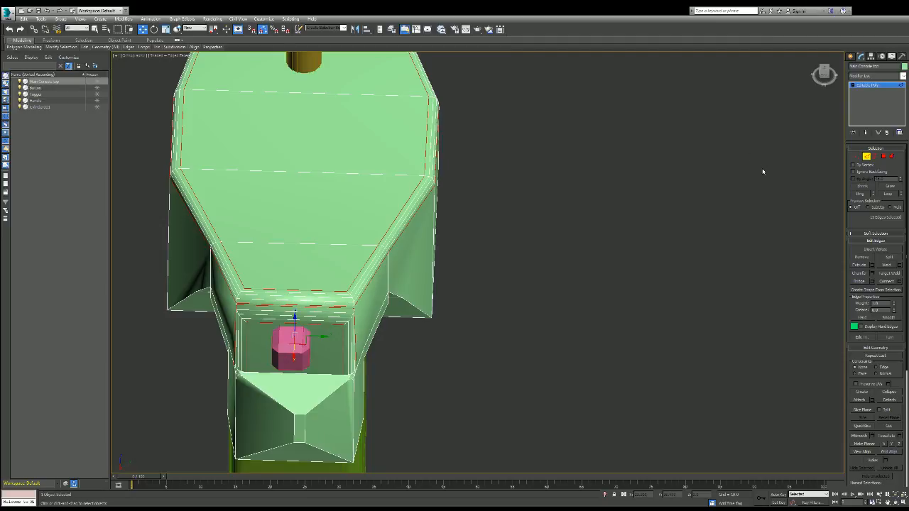
# - Try to chamfer the lower edges of the console's front end, including the nose corner, the sloping side edges and the underside edge
pyautogui.moveTo(824, 75); pyautogui.dragTo(875, 44)
pyautogui.keyDown('alt'); pyautogui.moveTo(417, 157); pyautogui.dragTo(416, 156, button='middle'); pyautogui.keyUp('alt')
pyautogui.scroll(-4, 723, 103)
pyautogui.scroll(5, 408, 195)
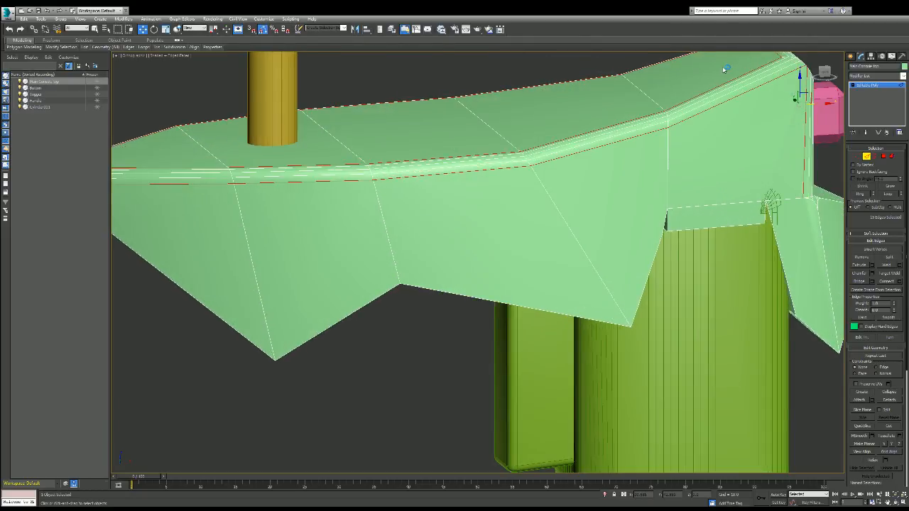
pyautogui.scroll(-1, 408, 196)
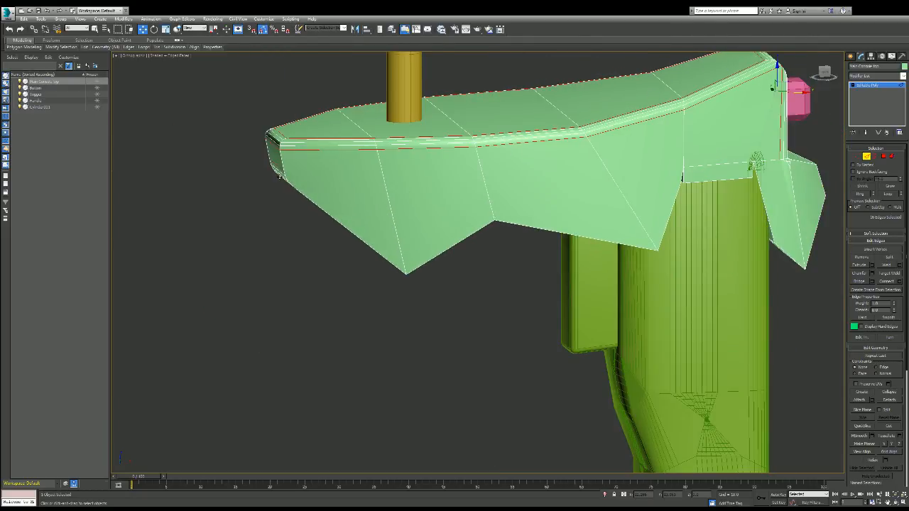
pyautogui.keyDown('ctrl'); pyautogui.click(279, 175); pyautogui.keyUp('ctrl')
pyautogui.keyDown('alt'); pyautogui.moveTo(410, 206); pyautogui.dragTo(444, 138, button='middle'); pyautogui.keyUp('alt')
pyautogui.keyDown('ctrl'); pyautogui.click(411, 152); pyautogui.keyUp('ctrl')
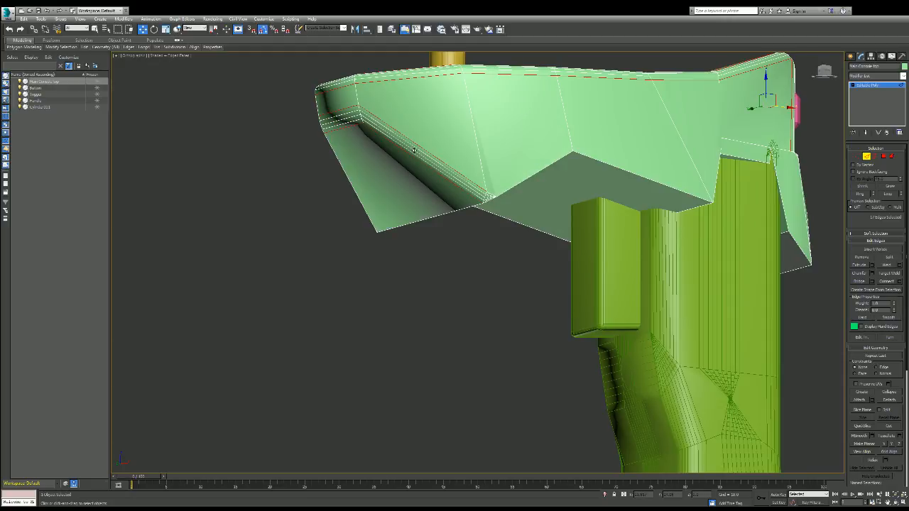
pyautogui.keyDown('ctrl'); pyautogui.click(354, 194); pyautogui.keyUp('ctrl')
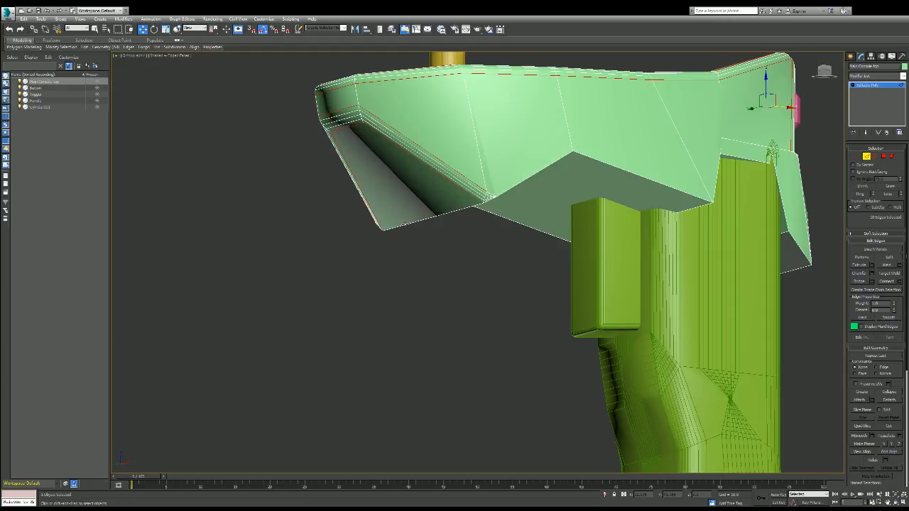
pyautogui.keyDown('ctrl'); pyautogui.click(417, 222); pyautogui.keyUp('ctrl')
# - Try to chamfer the zigzag lower edges along the console's side, from the front point back towards the handle
pyautogui.click(824, 73)
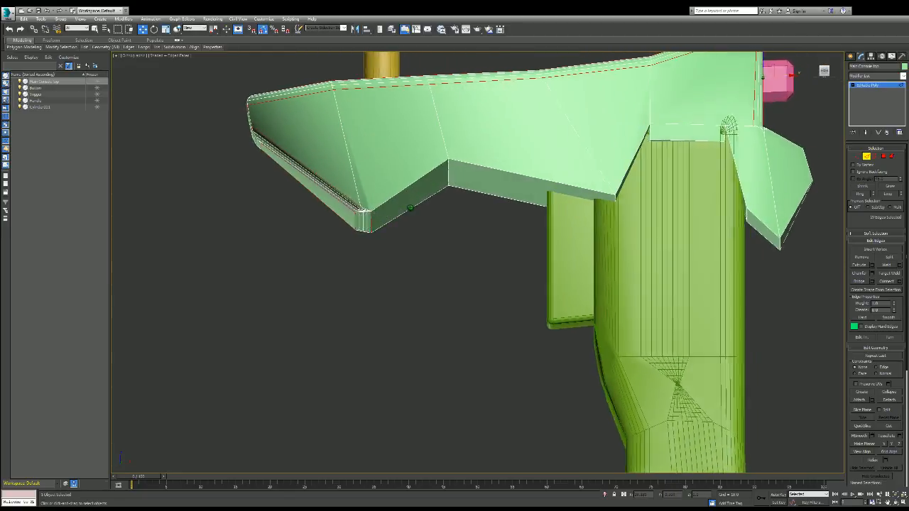
pyautogui.keyDown('ctrl'); pyautogui.click(404, 184); pyautogui.keyUp('ctrl')
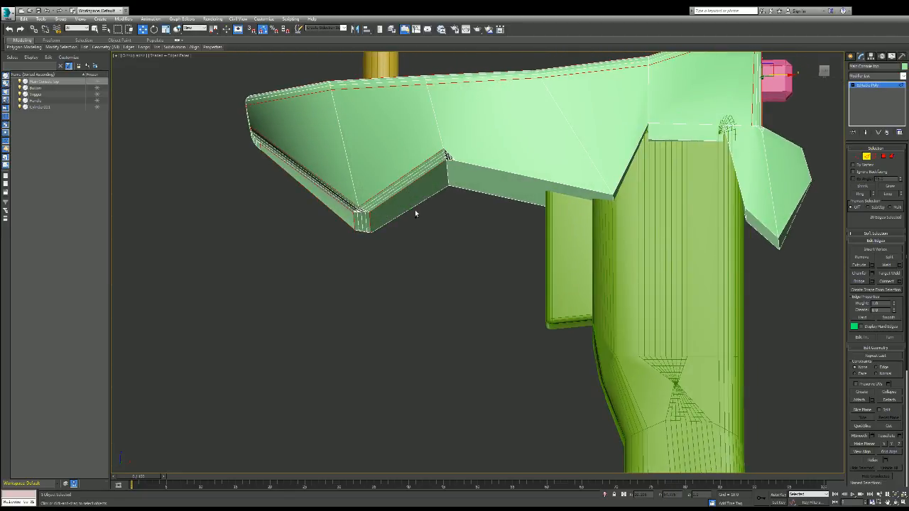
pyautogui.keyDown('ctrl'); pyautogui.click(495, 169); pyautogui.keyUp('ctrl')
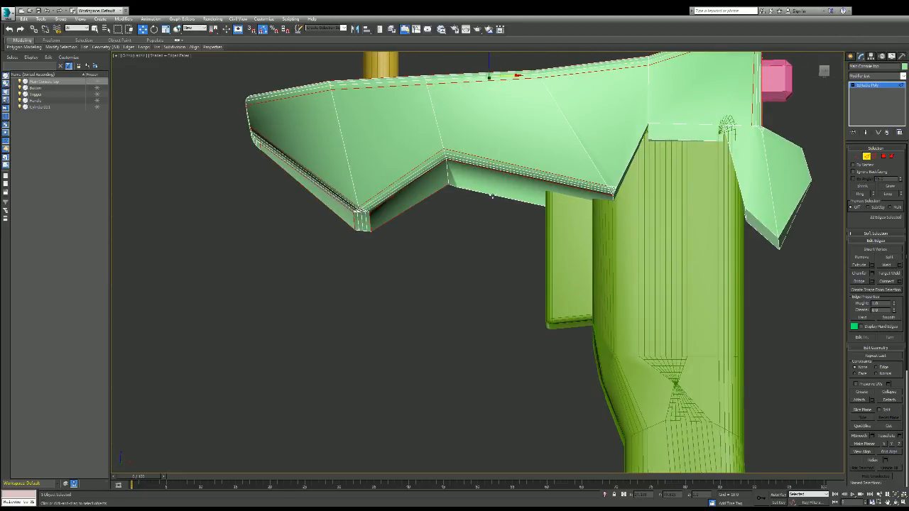
pyautogui.keyDown('ctrl'); pyautogui.click(492, 196); pyautogui.keyUp('ctrl')
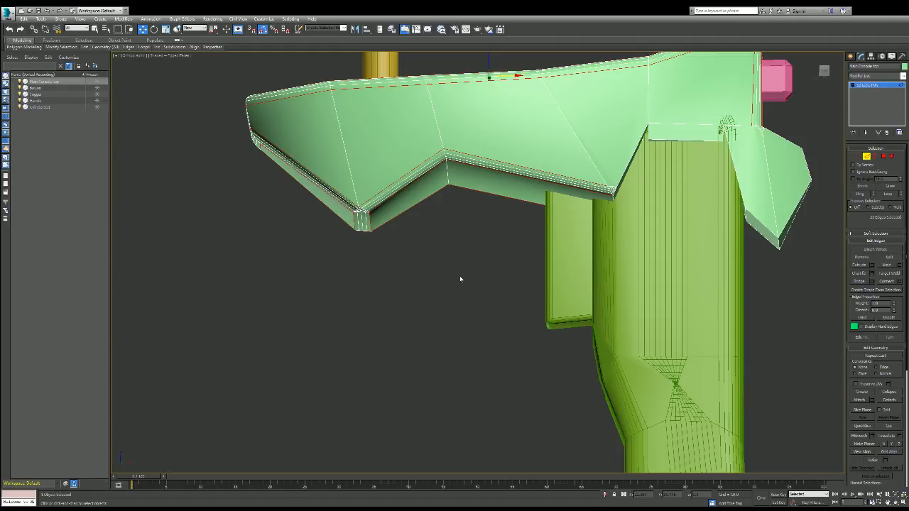
# - Isolate the main console top from the handle, trigger, button and cylinder
pyautogui.hotkey('alt', 'q')
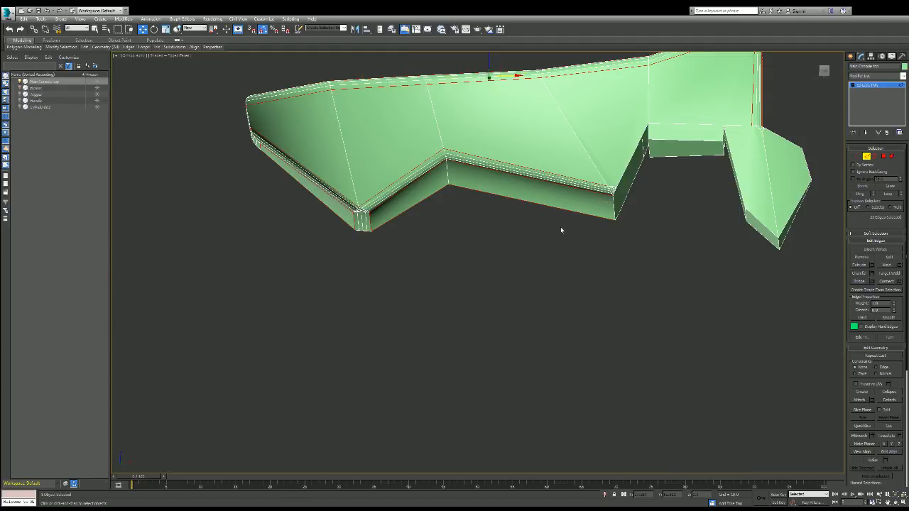
# - Try to chamfer the rear lower corner of the console's side and the slanted edges rising to the handle cutout
pyautogui.keyDown('ctrl'); pyautogui.click(613, 210); pyautogui.keyUp('ctrl')
pyautogui.keyDown('ctrl'); pyautogui.click(630, 193); pyautogui.keyUp('ctrl')
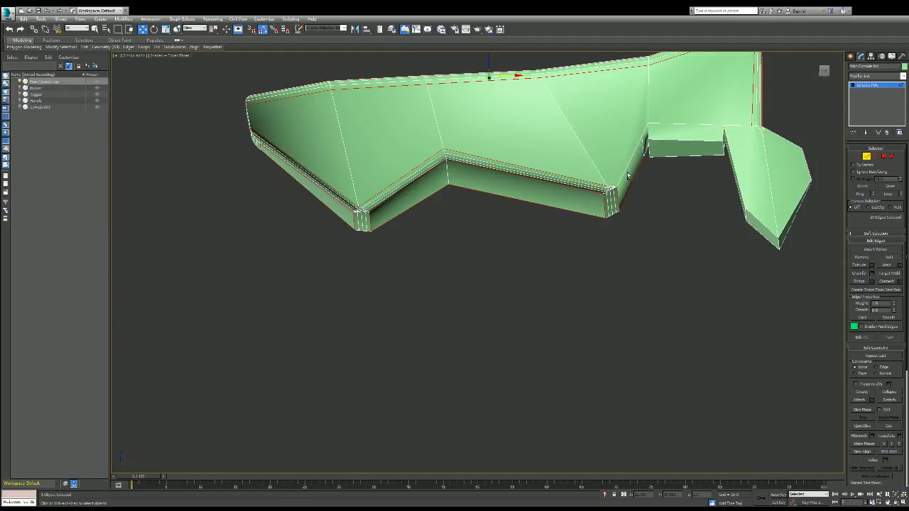
pyautogui.keyDown('ctrl'); pyautogui.click(623, 172); pyautogui.keyUp('ctrl')
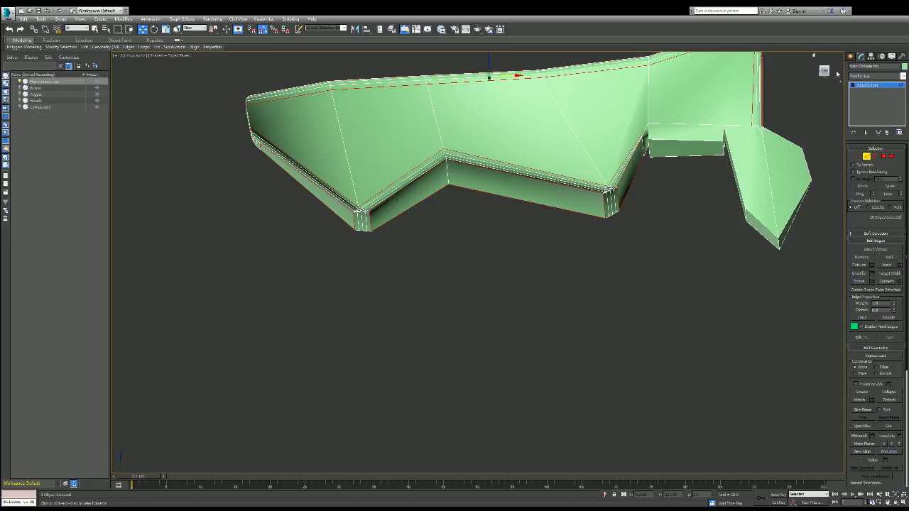
# - Undo all the edge chamfers on the console top, back to its plain hard-edged shape
pyautogui.moveTo(824, 71); pyautogui.dragTo(799, 86)
pyautogui.keyDown('alt'); pyautogui.moveTo(411, 208); pyautogui.dragTo(410, 207, button='middle'); pyautogui.keyUp('alt')
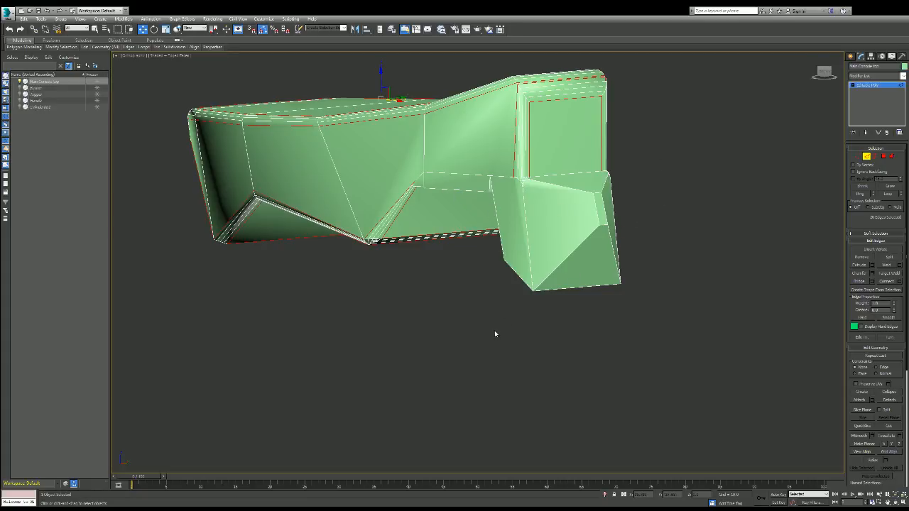
pyautogui.hotkey('ctrl', 'z')
# - Move the underside edge just ahead of the handle cutout back and down, in line with the cutout's front wall
pyautogui.moveTo(822, 72)
pyautogui.mouseDown()
pyautogui.moveTo(842, 73)
pyautogui.moveTo(824, 72)
pyautogui.mouseUp()
pyautogui.click(874, 157)
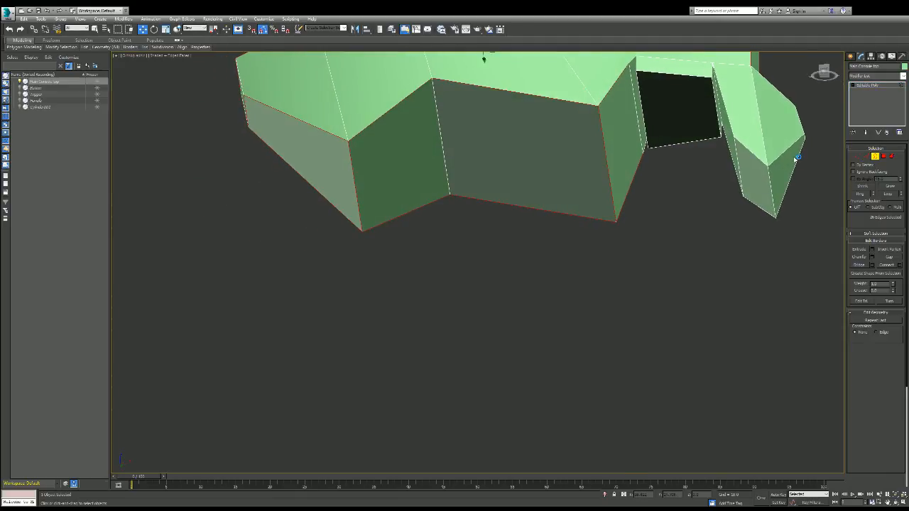
pyautogui.scroll(-4, 703, 66)
pyautogui.scroll(4, 702, 67)
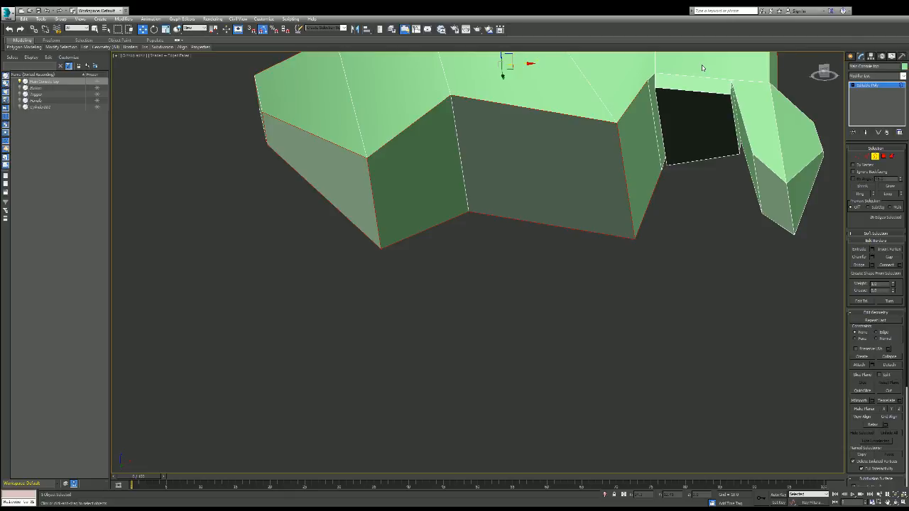
pyautogui.scroll(5, 701, 67)
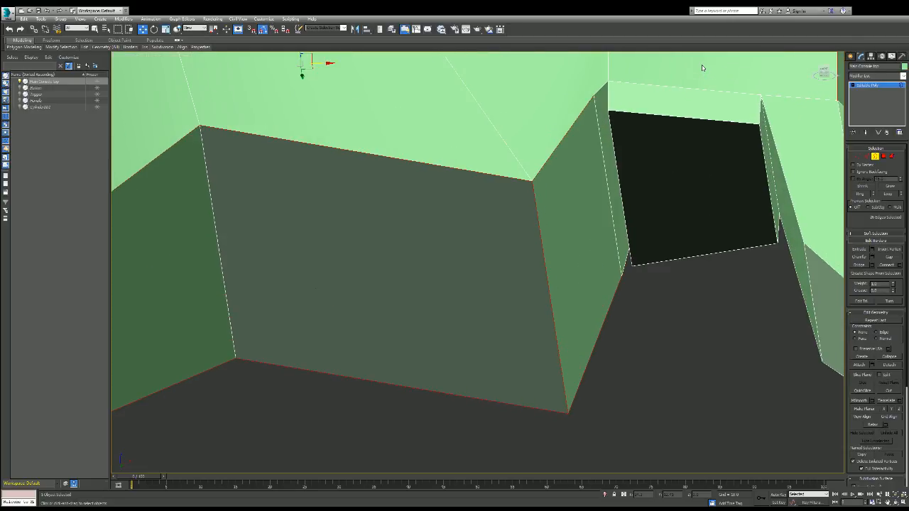
pyautogui.click(606, 170)
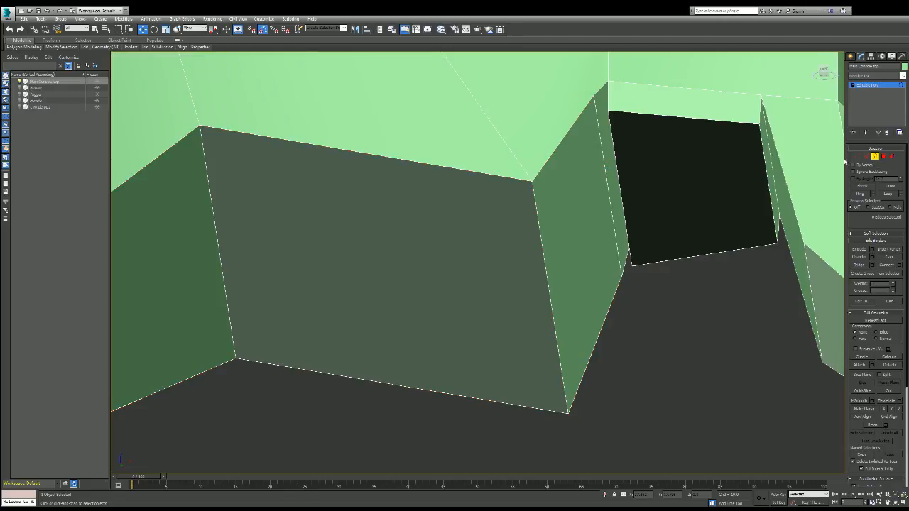
pyautogui.click(867, 156)
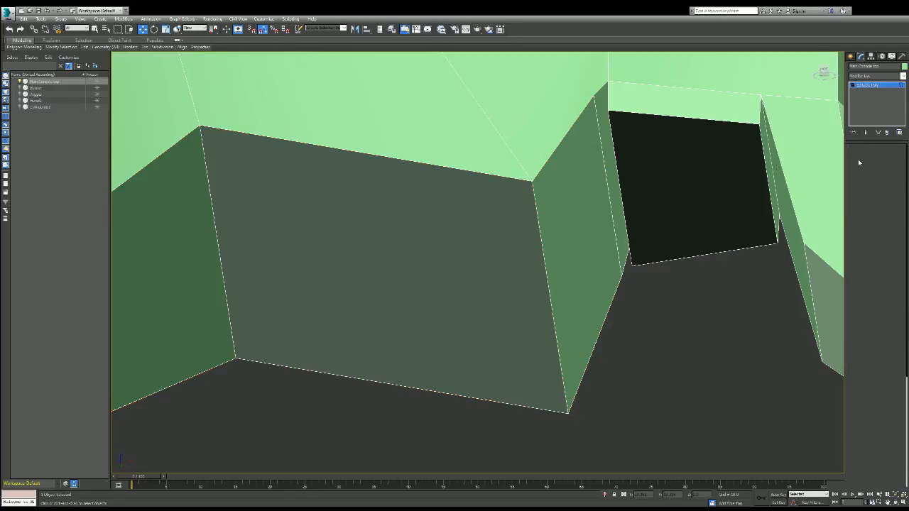
pyautogui.click(608, 184)
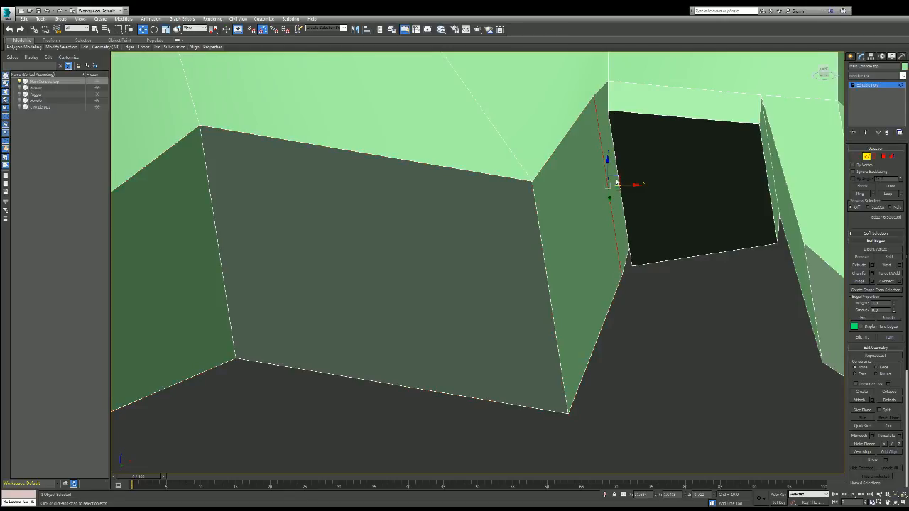
pyautogui.moveTo(617, 181); pyautogui.dragTo(643, 210)
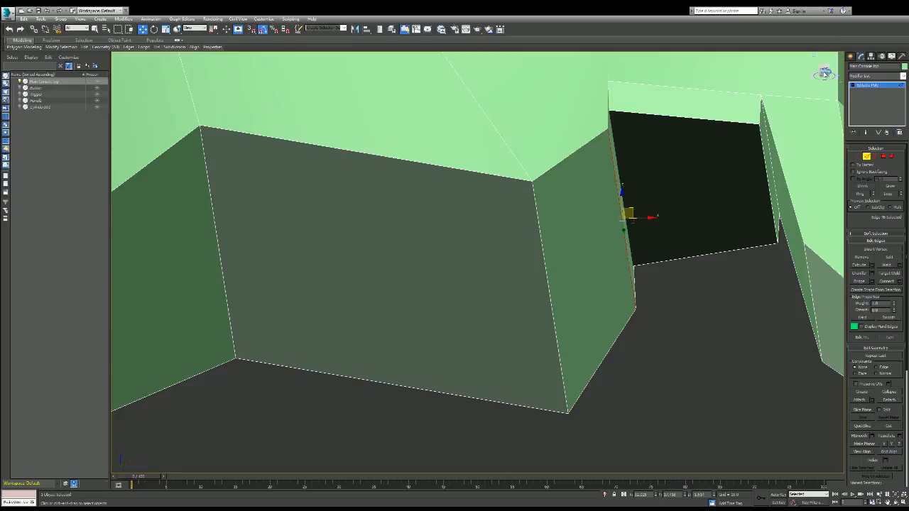
# - Shift the underside edge at the rear of the handle cutout slightly backwards to line up with the rear flap's slanted face
pyautogui.moveTo(826, 77); pyautogui.dragTo(825, 73)
pyautogui.keyDown('alt'); pyautogui.moveTo(192, 366); pyautogui.dragTo(151, 389, button='middle'); pyautogui.keyUp('alt')
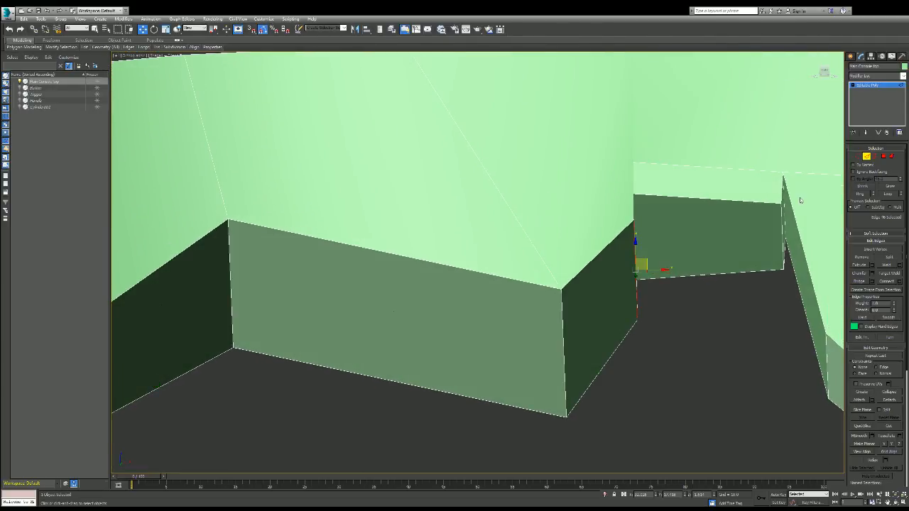
pyautogui.click(781, 222)
pyautogui.moveTo(792, 232); pyautogui.dragTo(810, 237)
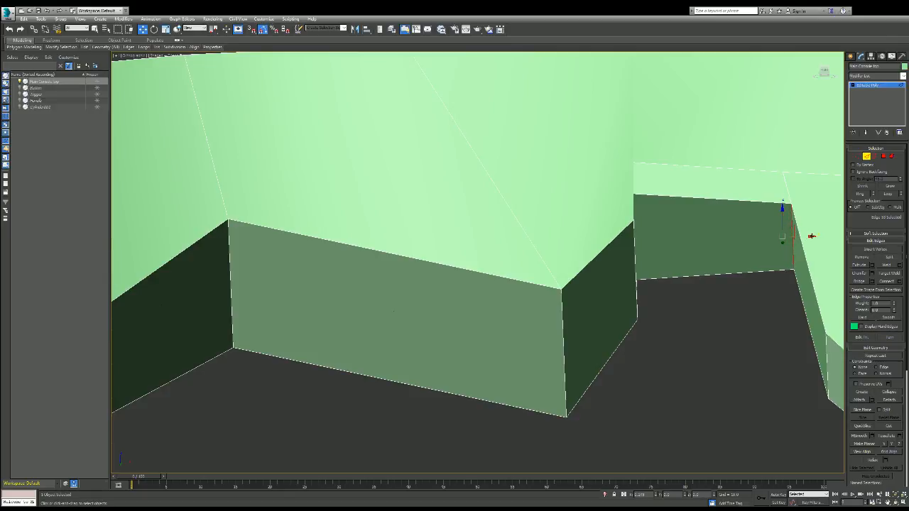
# - Pull the middle vertices at the handle cutout's front corners outward on both sides to straighten the slanted side edges
pyautogui.moveTo(826, 72)
pyautogui.mouseDown()
pyautogui.moveTo(826, 113)
pyautogui.moveTo(813, 117)
pyautogui.moveTo(806, 79)
pyautogui.moveTo(825, 72)
pyautogui.moveTo(807, 75)
pyautogui.mouseUp()
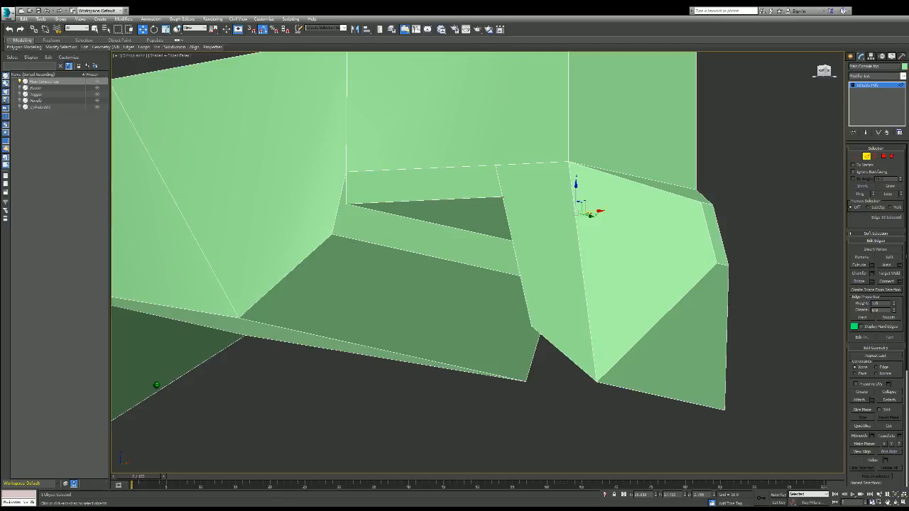
pyautogui.keyDown('alt'); pyautogui.moveTo(157, 385); pyautogui.dragTo(154, 382, button='middle'); pyautogui.keyUp('alt')
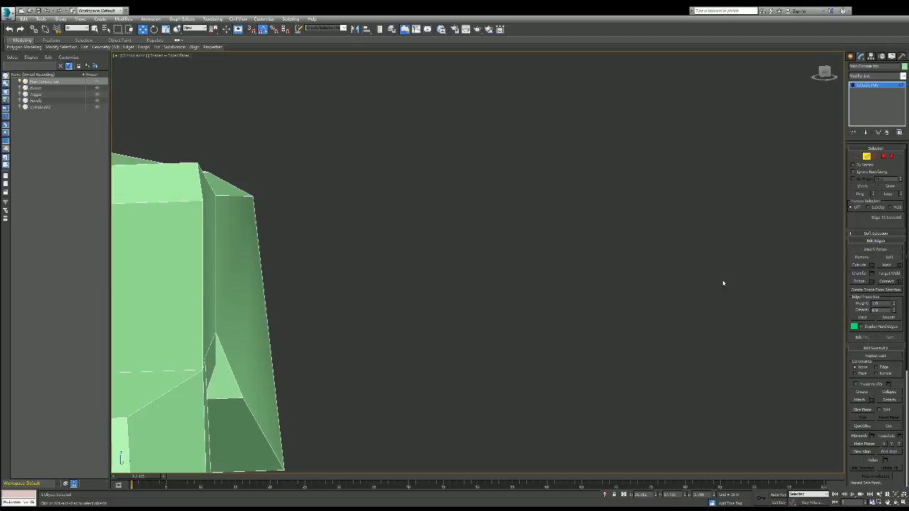
pyautogui.click(858, 157)
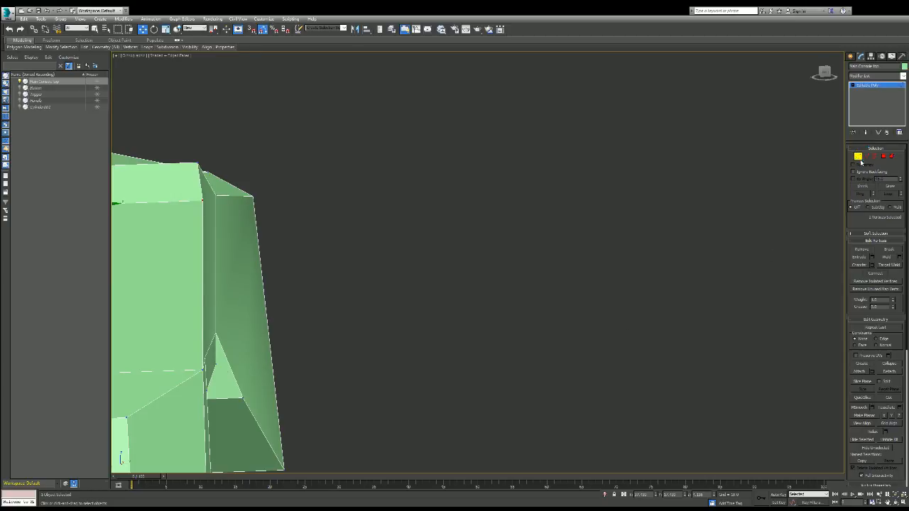
pyautogui.click(218, 367)
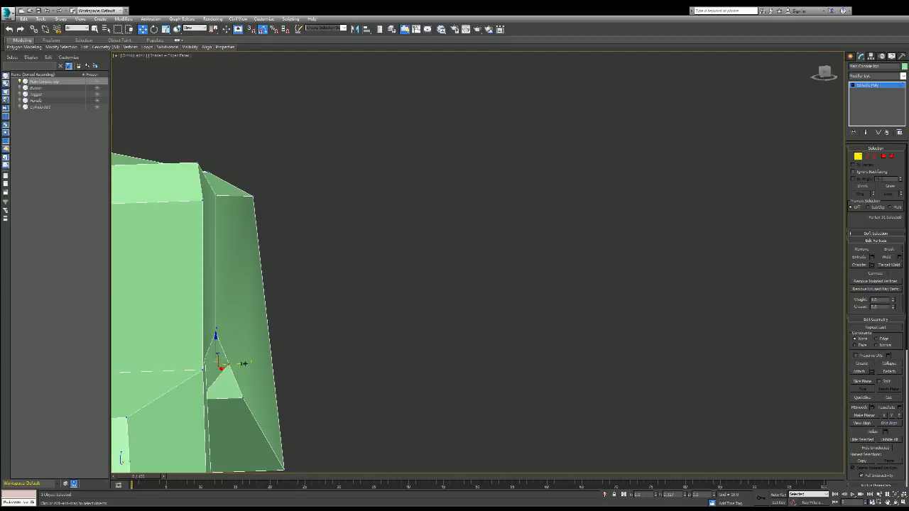
pyautogui.press('z')
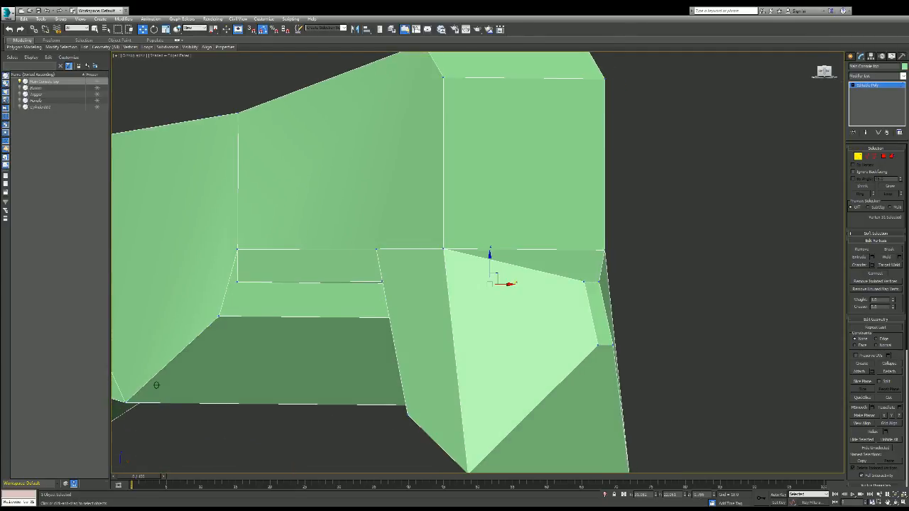
pyautogui.click(201, 252)
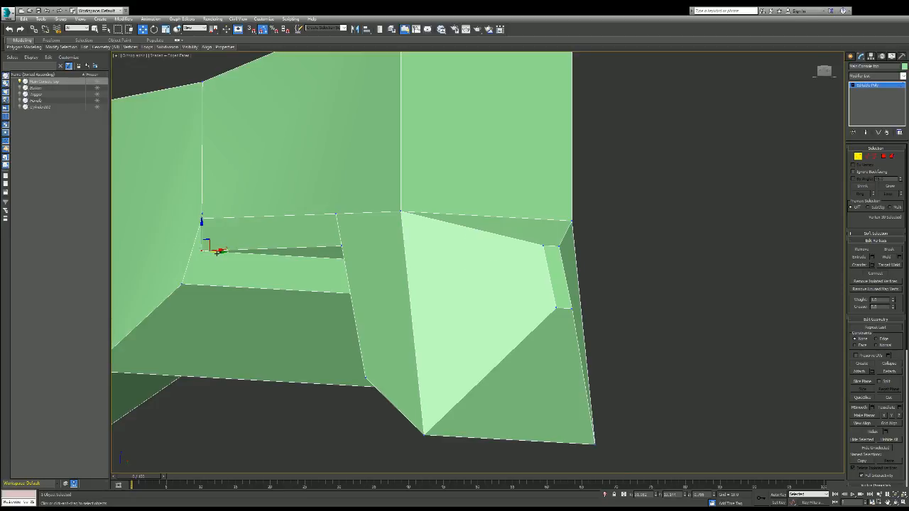
pyautogui.moveTo(217, 252); pyautogui.dragTo(197, 254)
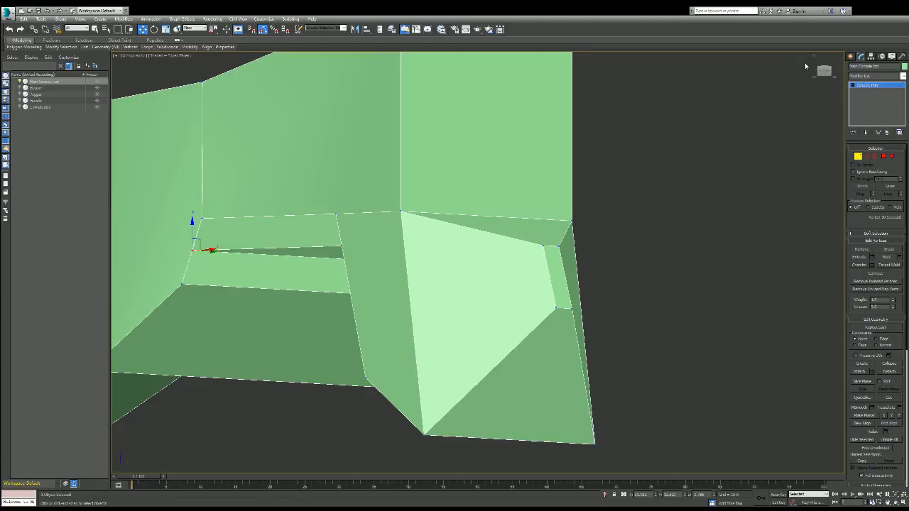
# - Slice the slanted underside face ahead of the handle cutout horizontally across its middle with a slice plane
pyautogui.moveTo(824, 70); pyautogui.dragTo(794, 107)
pyautogui.scroll(-5, 796, 117)
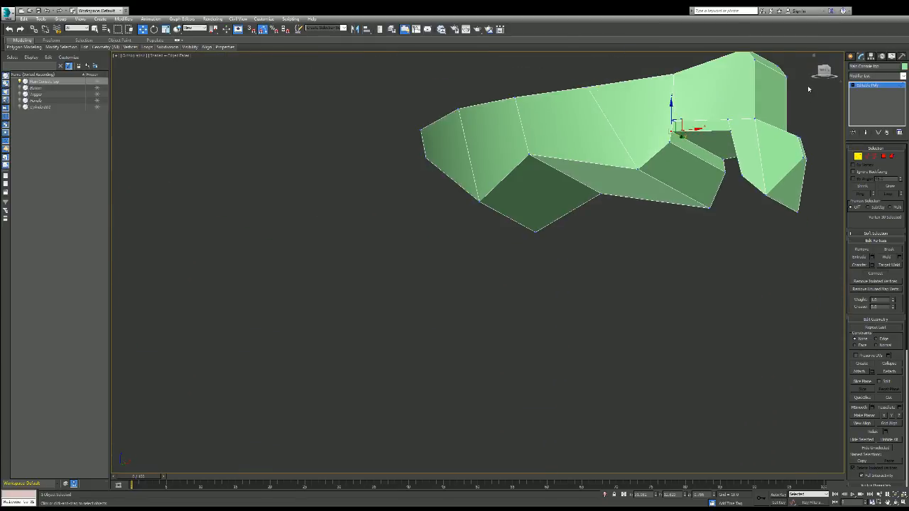
pyautogui.moveTo(820, 71); pyautogui.dragTo(823, 72)
pyautogui.scroll(3, 824, 72)
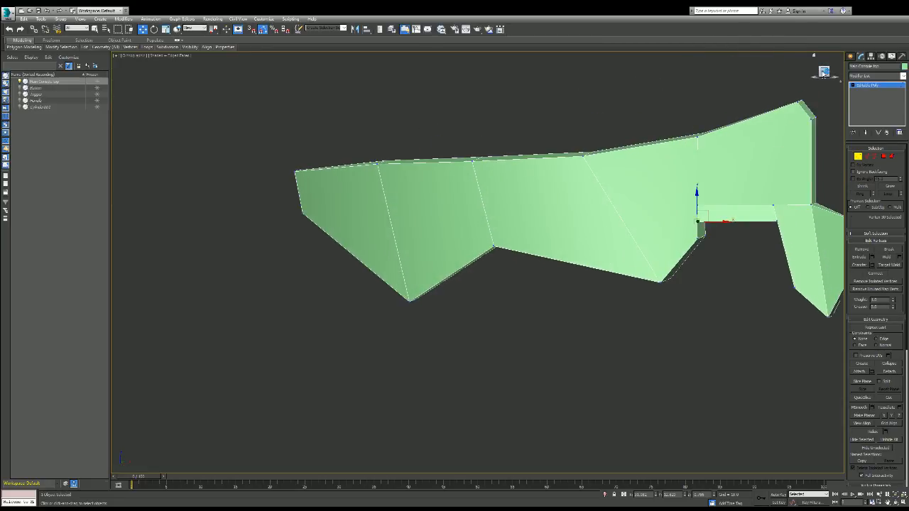
pyautogui.click(883, 156)
pyautogui.click(686, 263)
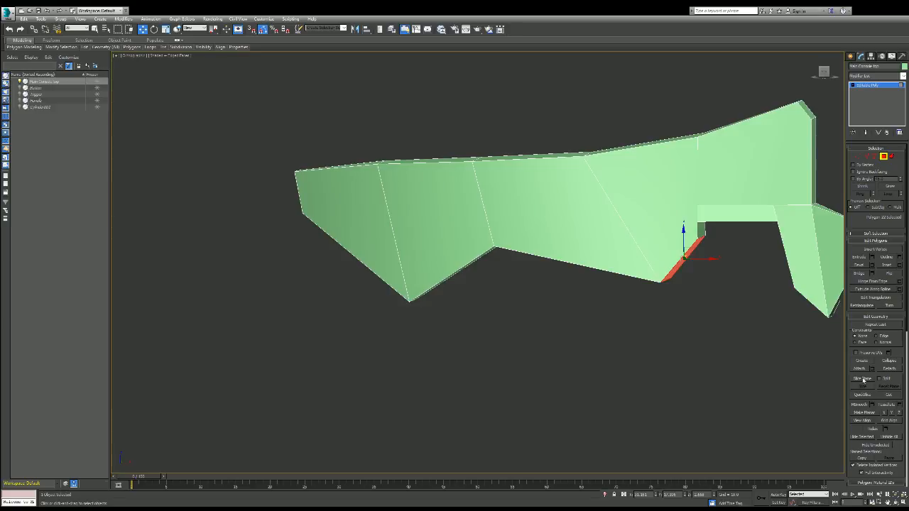
pyautogui.click(863, 379)
pyautogui.moveTo(477, 103); pyautogui.dragTo(470, 237)
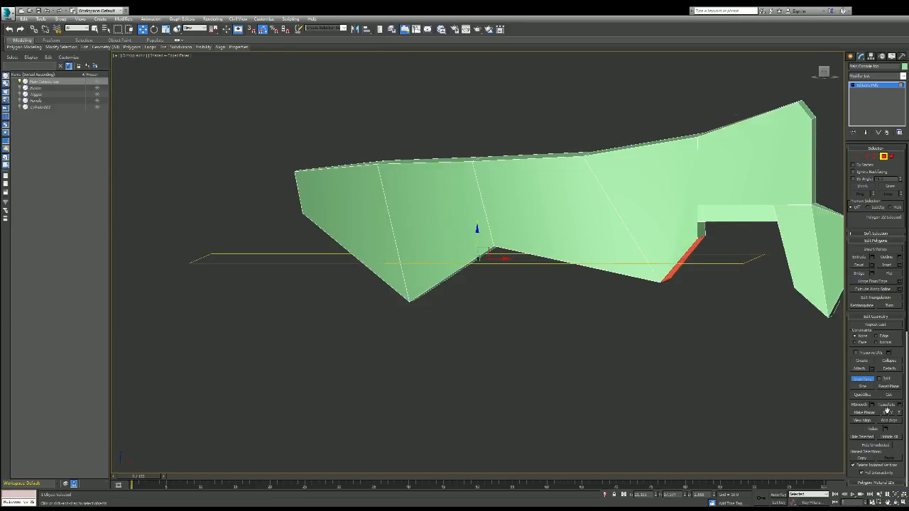
pyautogui.click(862, 386)
pyautogui.click(862, 379)
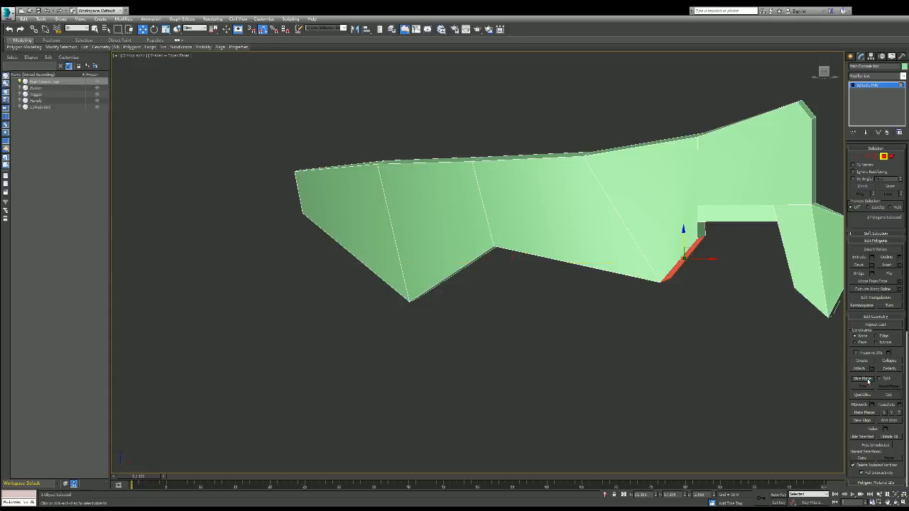
pyautogui.click(704, 280)
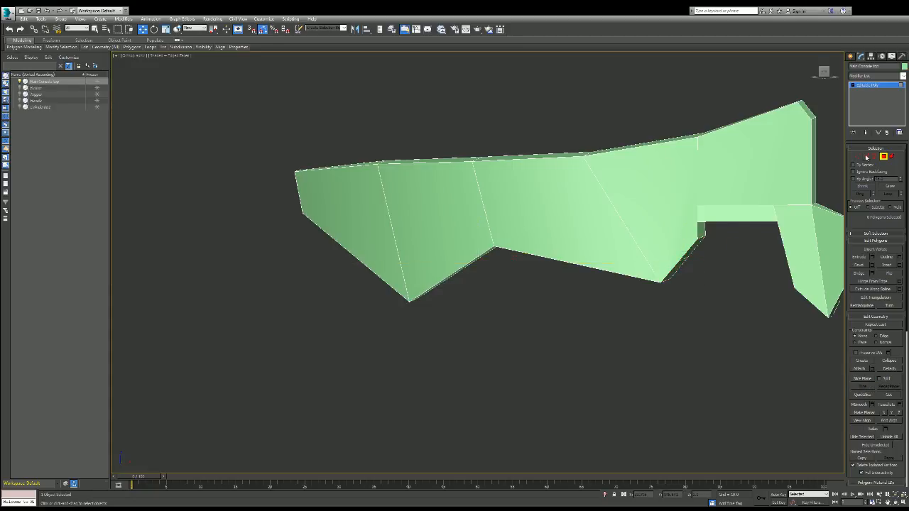
# - Move the new slice edge ahead of the handle cutout backward and slightly down, forming a steep front wall with a short underside slope
pyautogui.click(866, 156)
pyautogui.click(683, 259)
pyautogui.keyDown('ctrl'); pyautogui.click(698, 249); pyautogui.keyUp('ctrl')
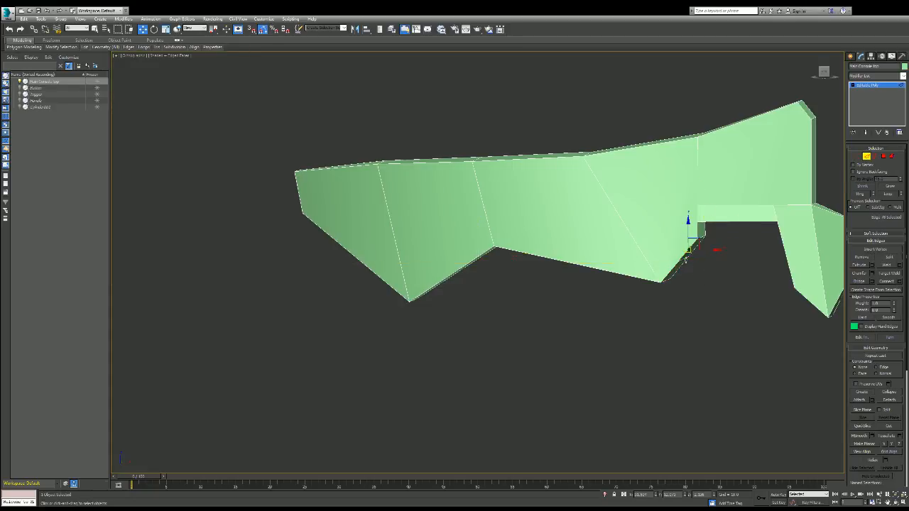
pyautogui.click(684, 260)
pyautogui.scroll(3, 684, 260)
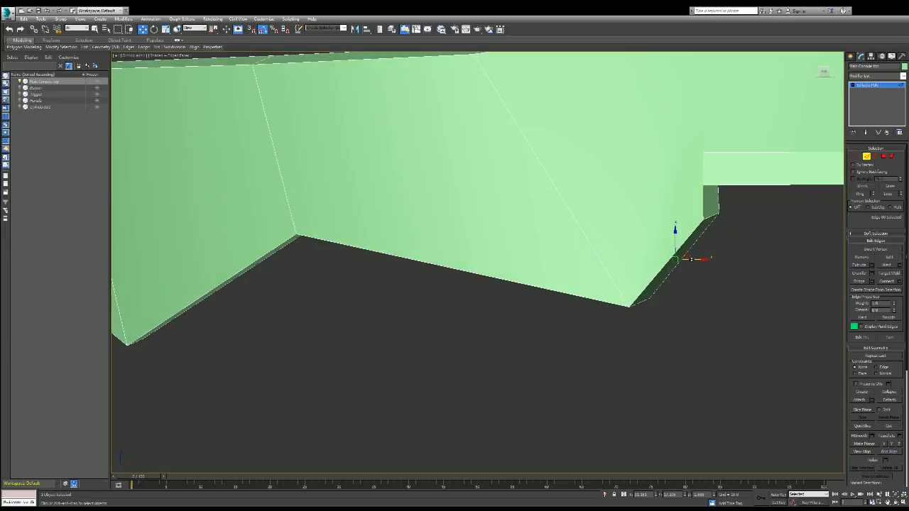
pyautogui.moveTo(691, 259); pyautogui.dragTo(712, 268)
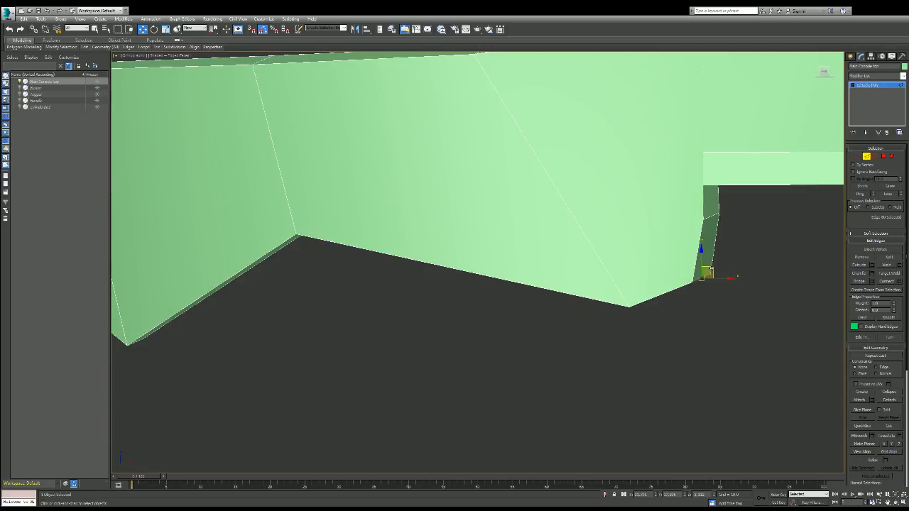
pyautogui.click(797, 194)
# - Widen the whole console top element by scaling it sideways along its Y axis, then clear the element selection
pyautogui.moveTo(824, 71)
pyautogui.mouseDown()
pyautogui.moveTo(817, 79)
pyautogui.moveTo(824, 73)
pyautogui.mouseUp()
pyautogui.scroll(-2, 823, 75)
pyautogui.scroll(-1, 794, 82)
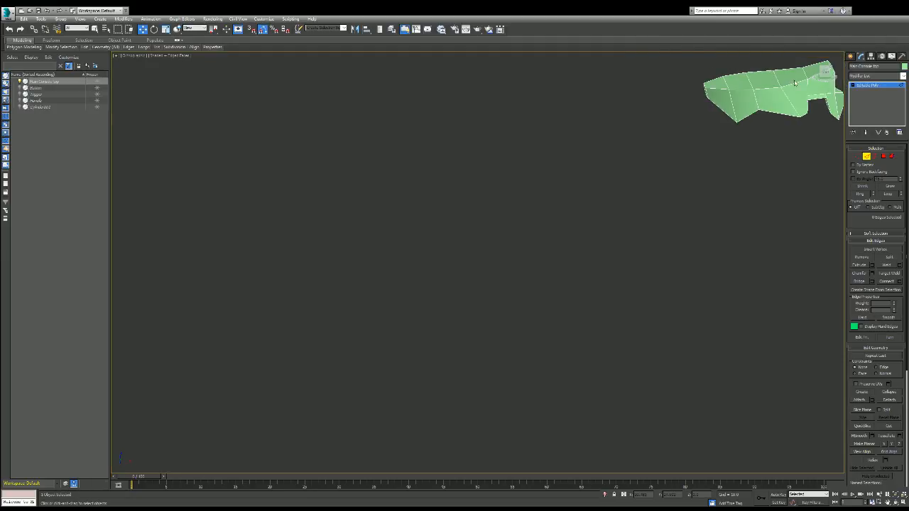
pyautogui.scroll(2, 794, 81)
pyautogui.click(822, 71)
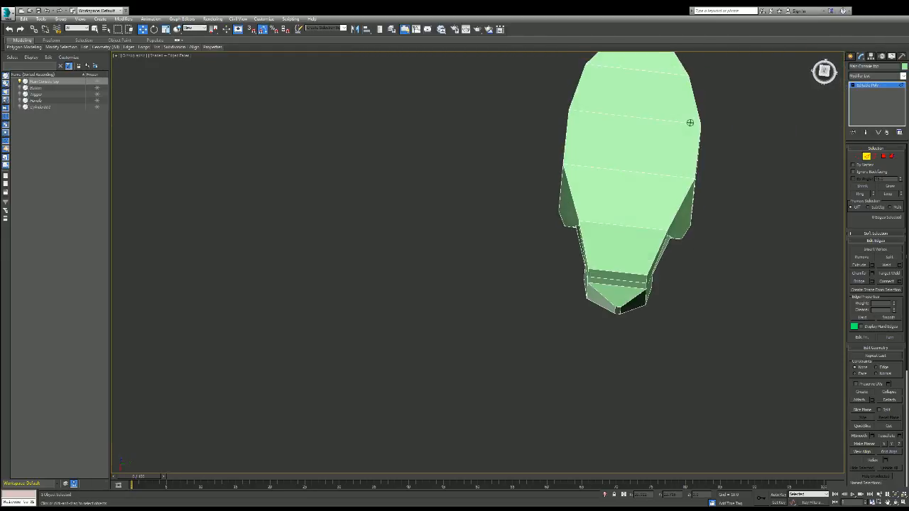
pyautogui.press('5')
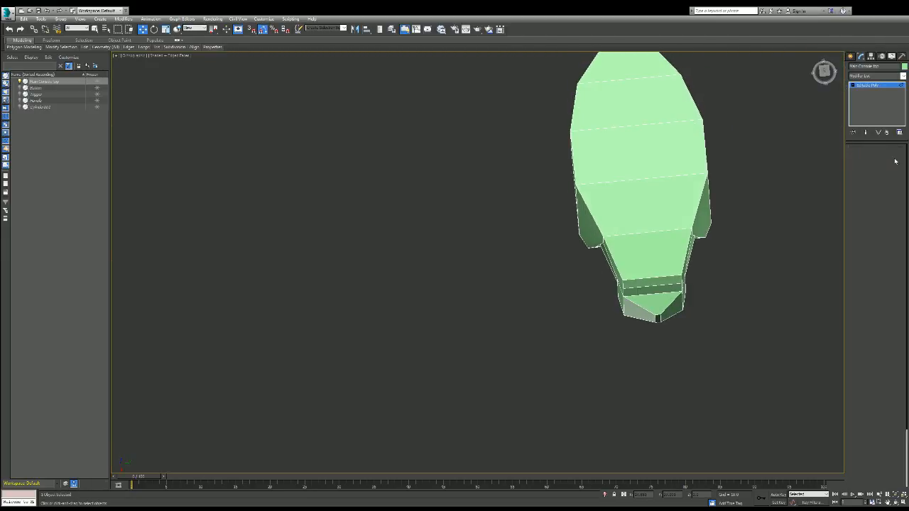
pyautogui.click(682, 169)
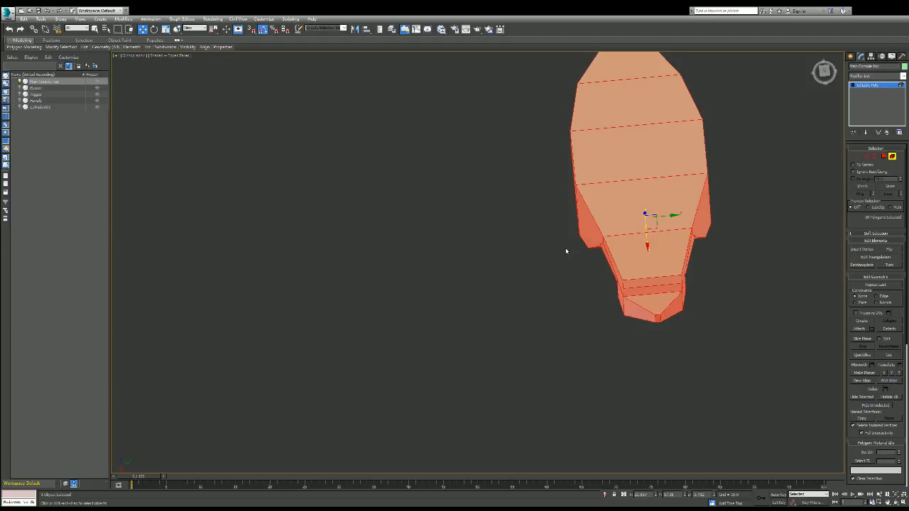
pyautogui.press('r')
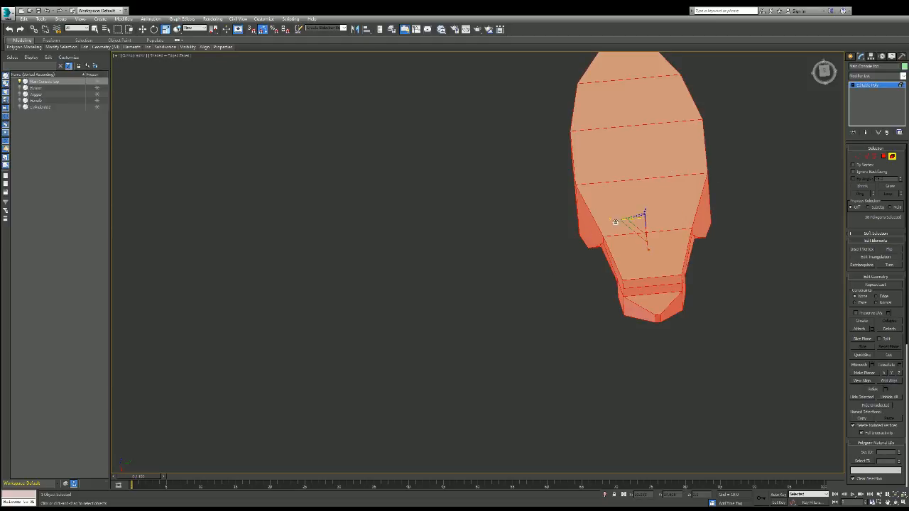
pyautogui.moveTo(615, 221); pyautogui.dragTo(645, 243)
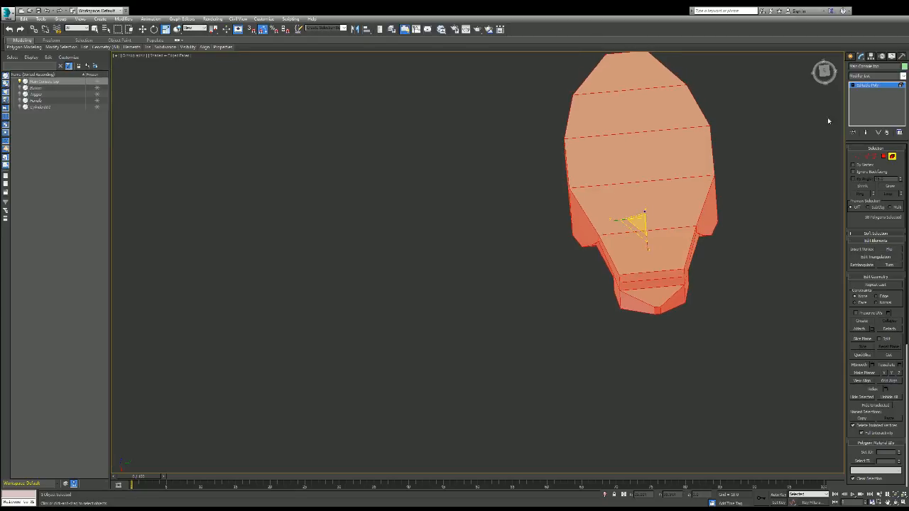
pyautogui.moveTo(824, 71)
pyautogui.mouseDown()
pyautogui.moveTo(690, 123)
pyautogui.moveTo(795, 93)
pyautogui.moveTo(785, 106)
pyautogui.mouseUp()
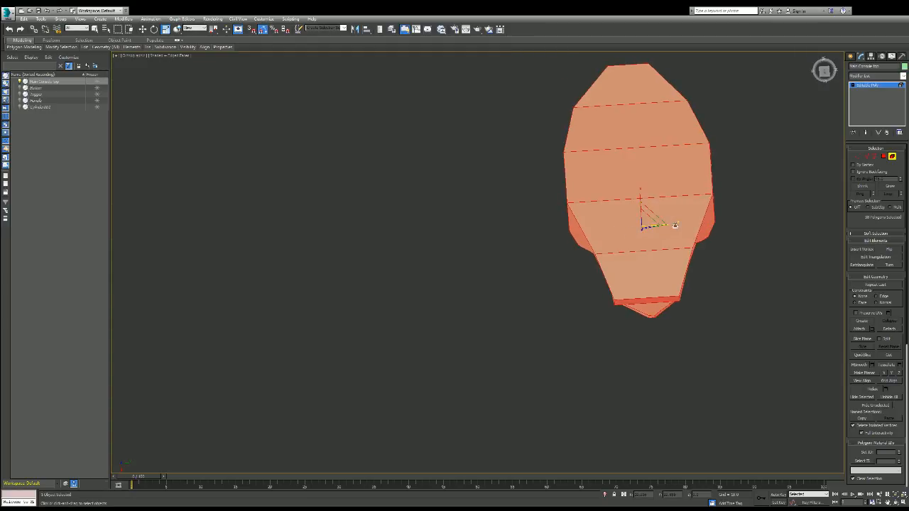
pyautogui.moveTo(674, 224); pyautogui.dragTo(678, 225)
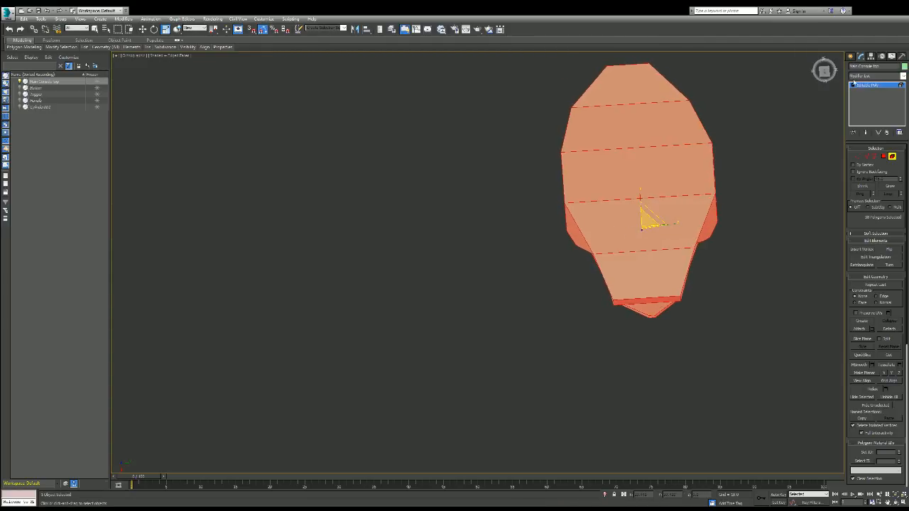
pyautogui.moveTo(825, 73)
pyautogui.mouseDown()
pyautogui.moveTo(817, 58)
pyautogui.moveTo(825, 73)
pyautogui.mouseUp()
pyautogui.click(792, 168)
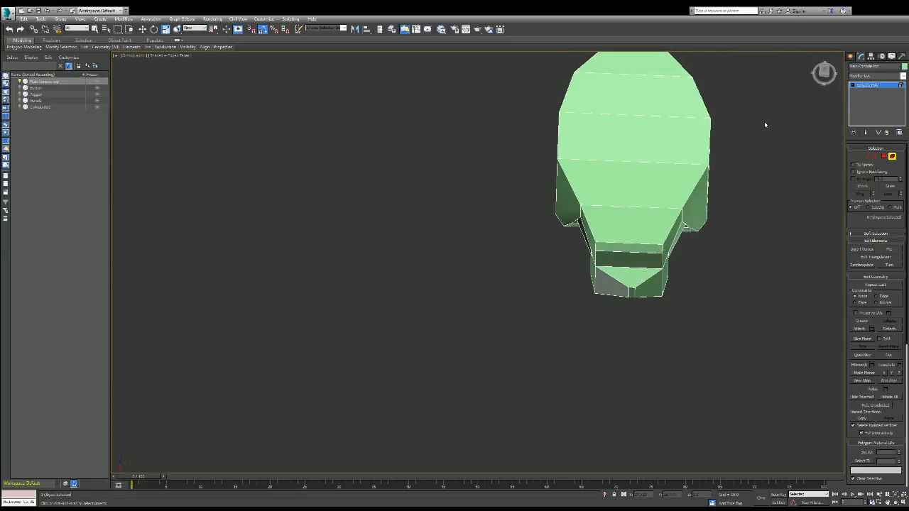
# - End the isolation of the console top to show all controller parts, and turn the model to a side view
pyautogui.hotkey('alt', 'q')
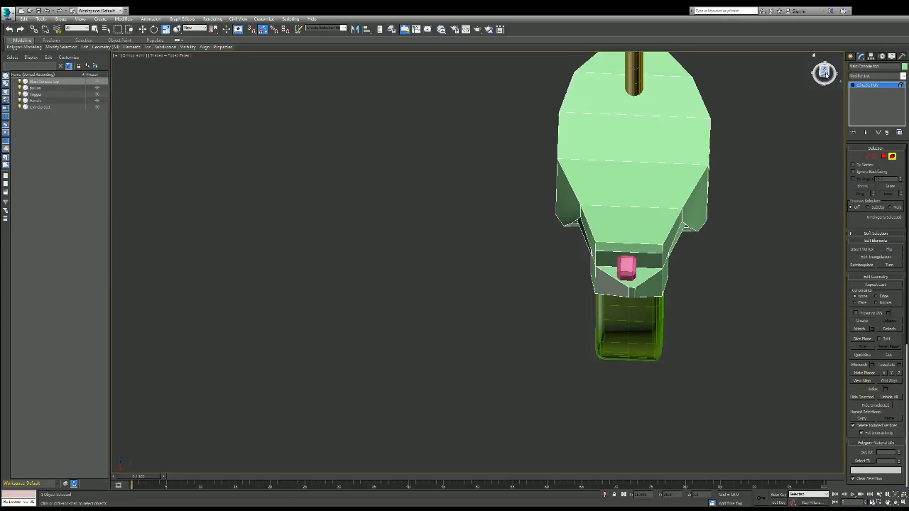
pyautogui.moveTo(823, 72)
pyautogui.mouseDown()
pyautogui.moveTo(800, 78)
pyautogui.moveTo(816, 91)
pyautogui.moveTo(831, 85)
pyautogui.mouseUp()
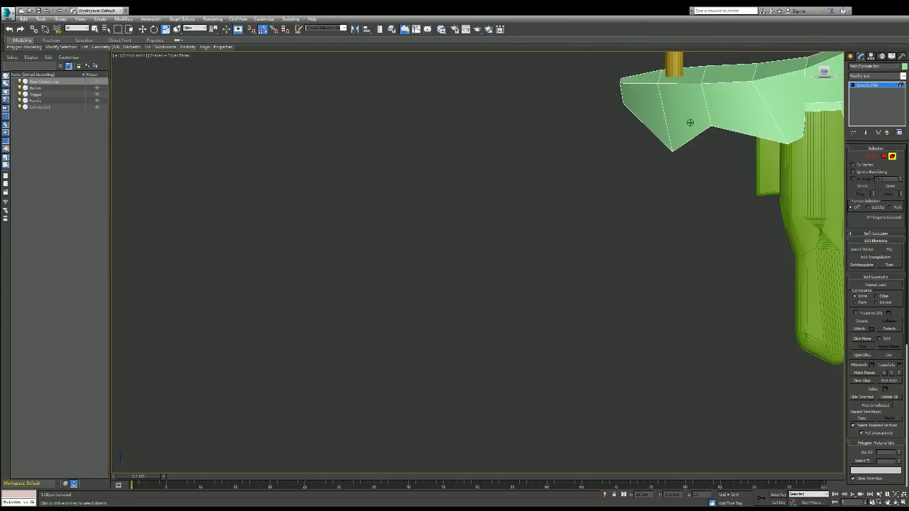
pyautogui.keyDown('alt'); pyautogui.moveTo(690, 123); pyautogui.dragTo(690, 122, button='middle'); pyautogui.keyUp('alt')
pyautogui.scroll(-5, 817, 64)
pyautogui.scroll(1, 818, 60)
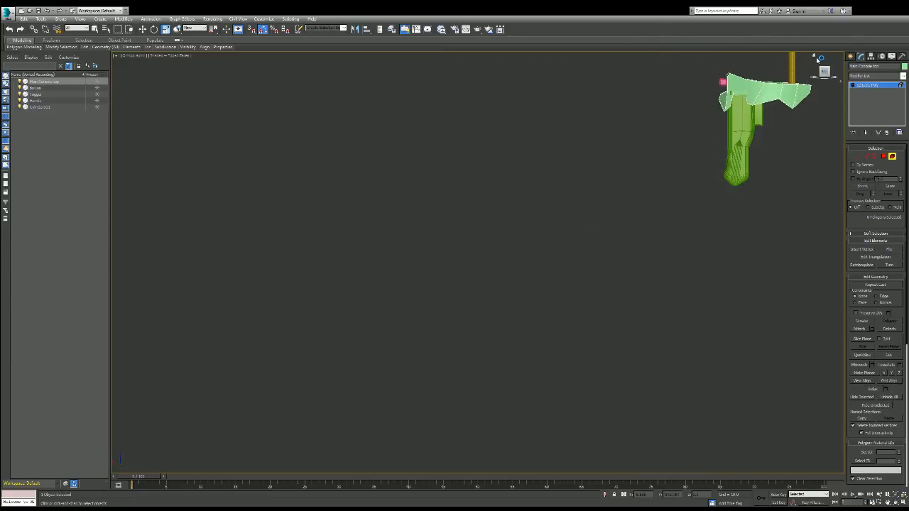
pyautogui.scroll(4, 818, 60)
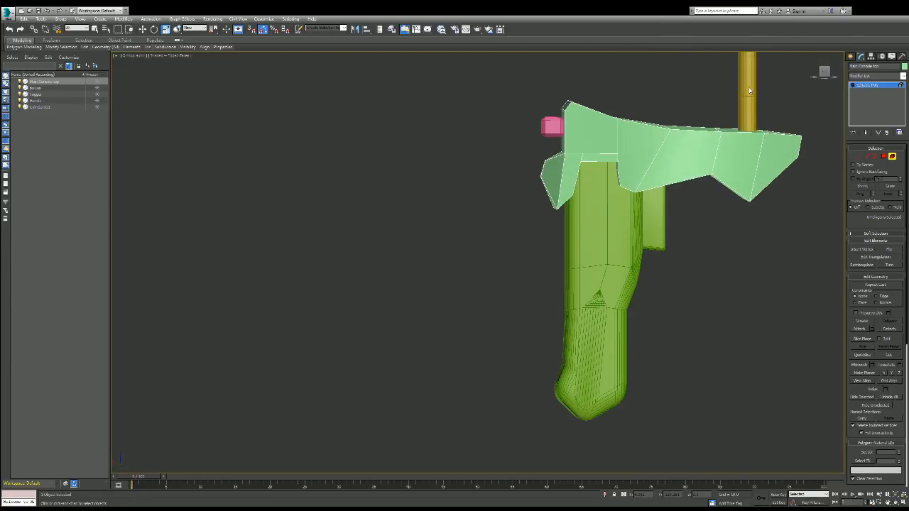
# - Leave element editing and shift the upright cylinder on the console top slightly backward, toward the handle
pyautogui.click(892, 157)
pyautogui.click(745, 91)
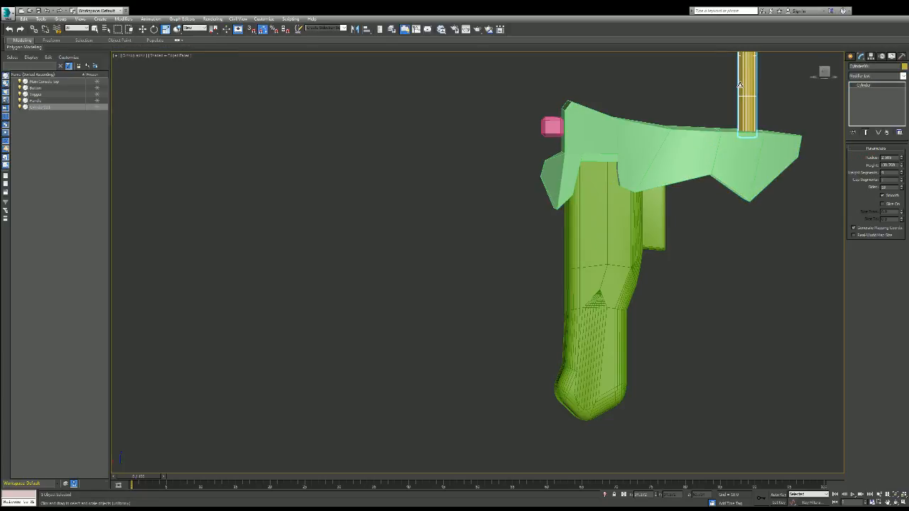
pyautogui.scroll(-3, 764, 77)
pyautogui.scroll(4, 764, 77)
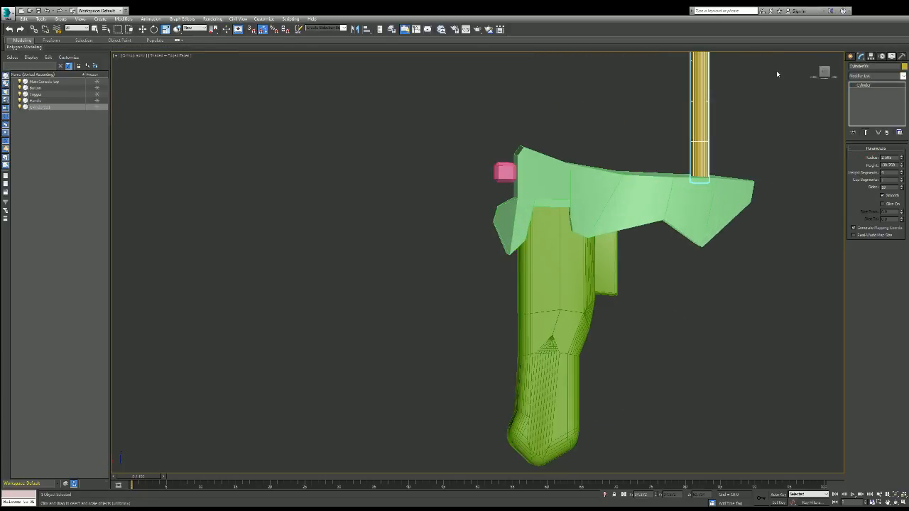
pyautogui.press('w')
pyautogui.scroll(-5, 781, 84)
pyautogui.scroll(5, 710, 97)
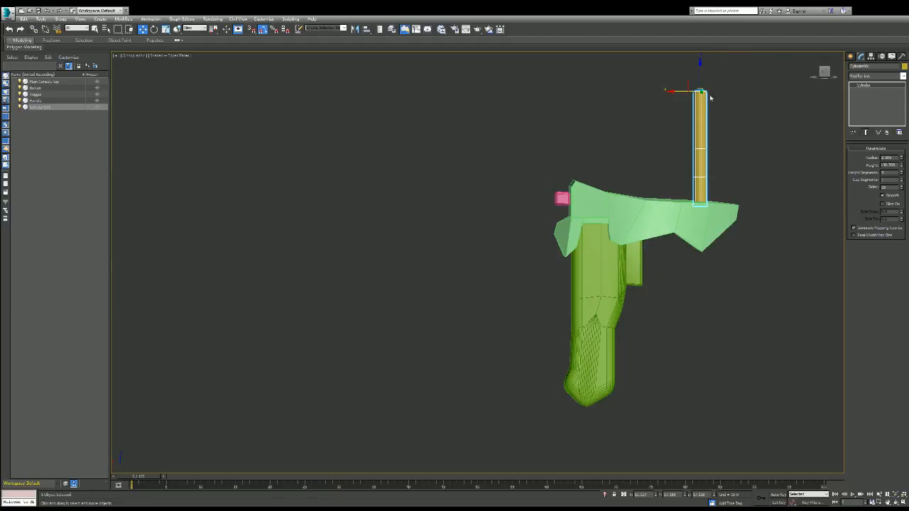
pyautogui.scroll(2, 710, 98)
pyautogui.moveTo(676, 89); pyautogui.dragTo(671, 89)
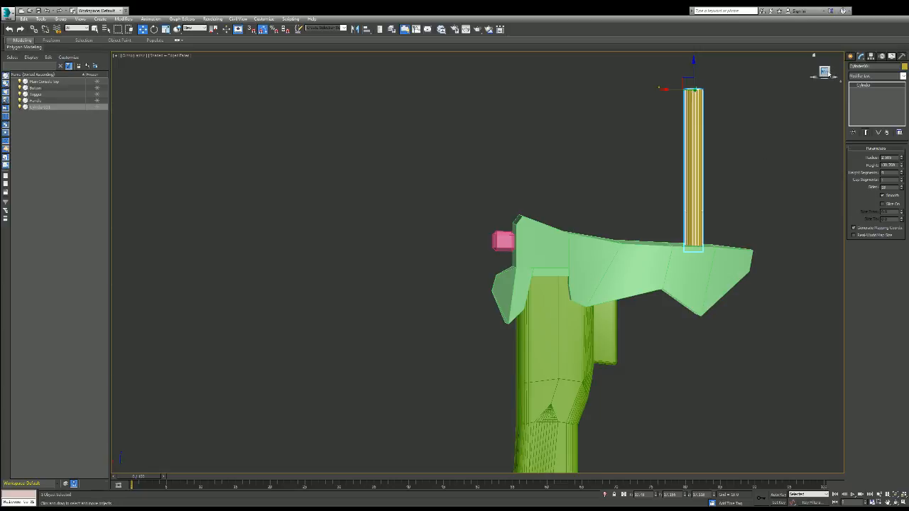
# - Examine the cylinder's placement and the console top's fit over the handle and trigger from oblique and front views
pyautogui.moveTo(824, 71); pyautogui.dragTo(814, 75)
pyautogui.scroll(-3, 828, 145)
pyautogui.scroll(4, 826, 197)
pyautogui.scroll(-6, 838, 87)
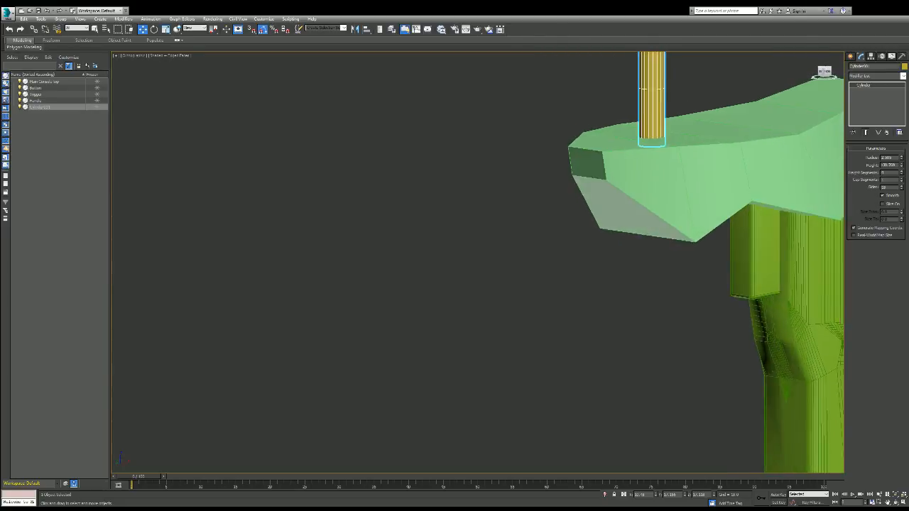
pyautogui.scroll(5, 838, 87)
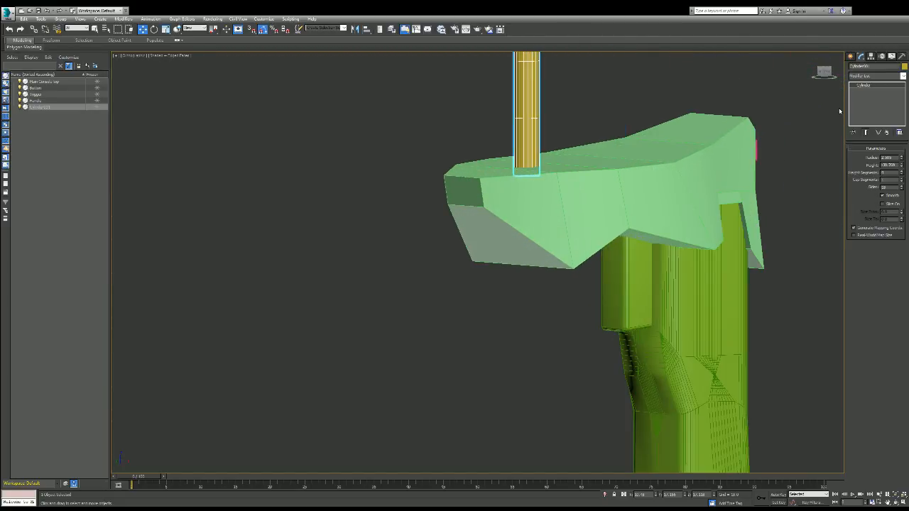
pyautogui.moveTo(824, 71); pyautogui.dragTo(821, 75)
pyautogui.keyDown('alt'); pyautogui.moveTo(520, 61); pyautogui.dragTo(521, 61, button='middle'); pyautogui.keyUp('alt')
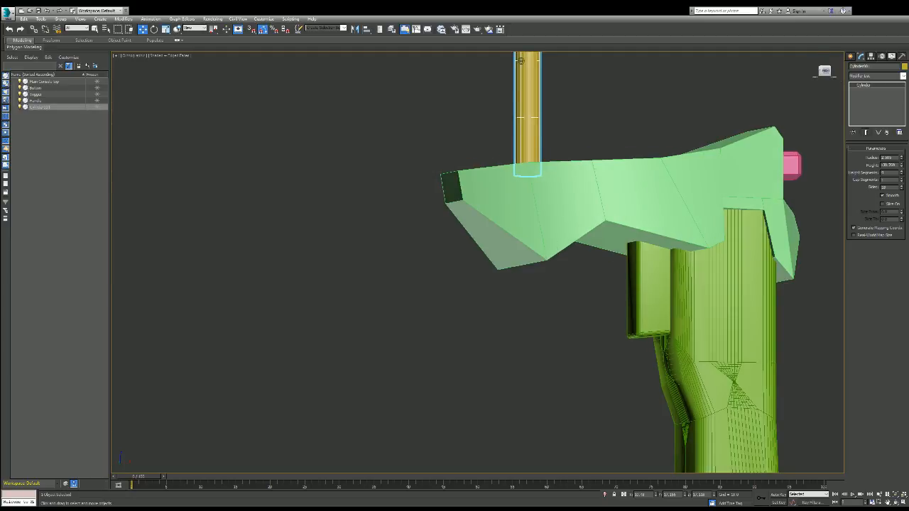
pyautogui.press('f')
pyautogui.scroll(-5, 775, 140)
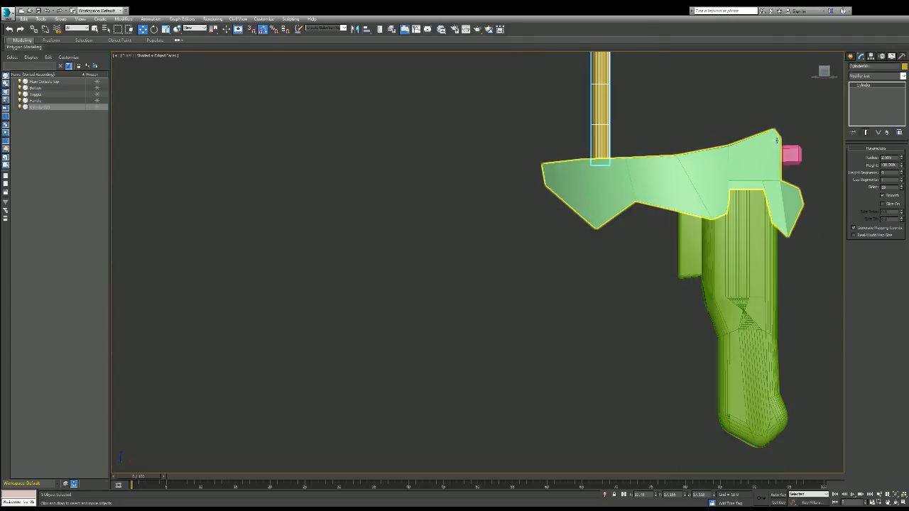
pyautogui.scroll(3, 806, 135)
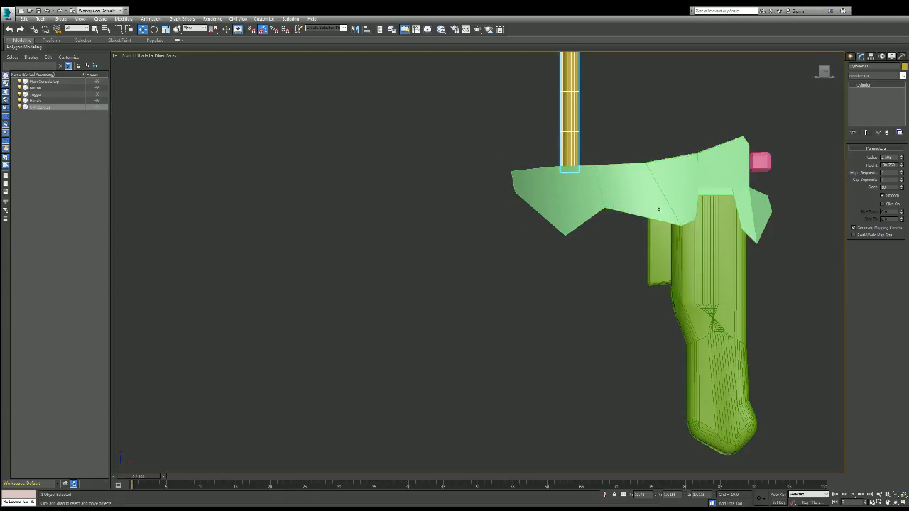
# - Select the main console top and switch it to polygon editing
pyautogui.moveTo(819, 75); pyautogui.dragTo(818, 85)
pyautogui.click(679, 176)
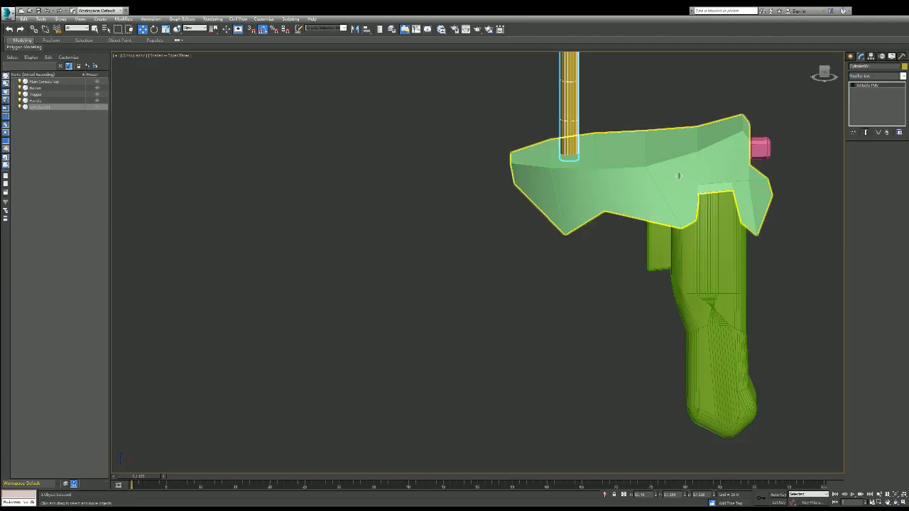
pyautogui.click(883, 157)
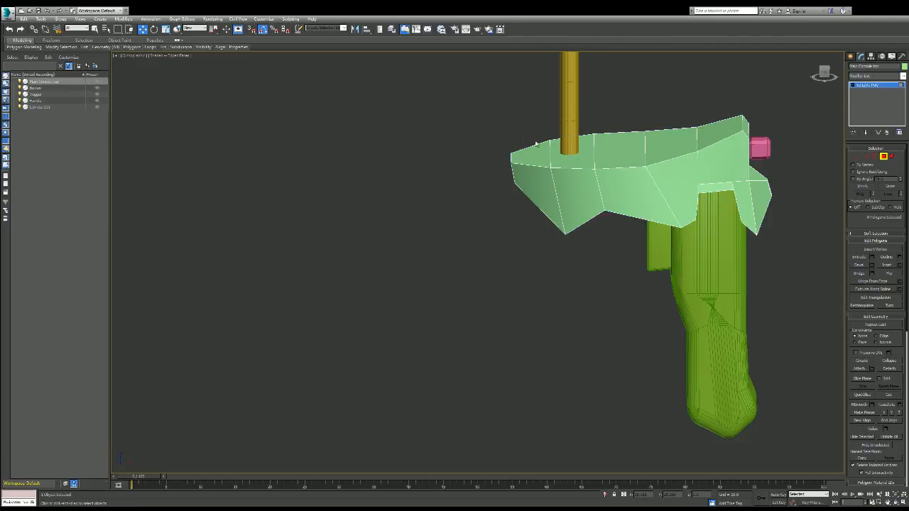
pyautogui.moveTo(578, 220); pyautogui.dragTo(599, 256)
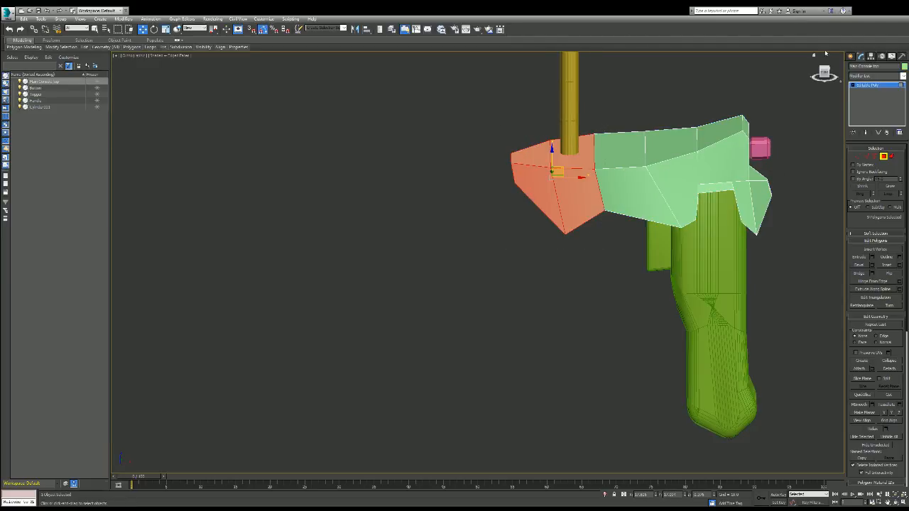
pyautogui.hotkey('ctrl', 'z')
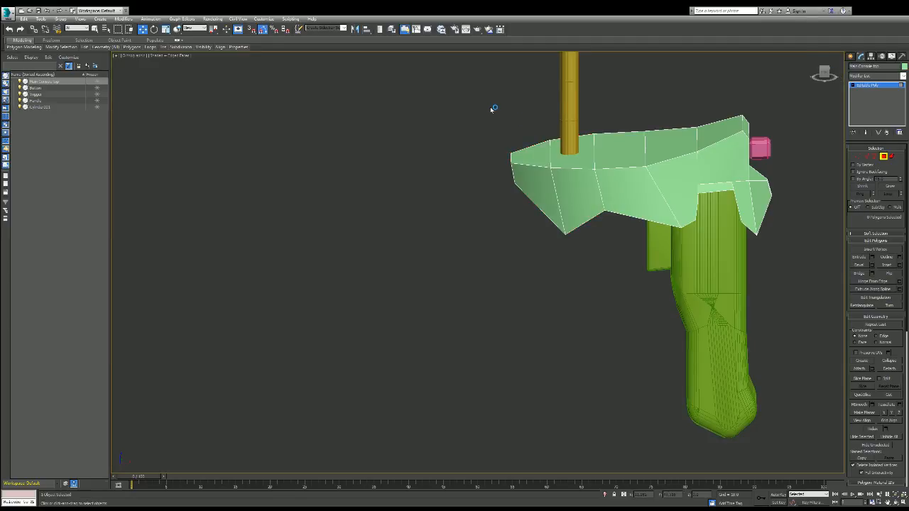
pyautogui.moveTo(491, 101); pyautogui.dragTo(613, 238)
pyautogui.keyDown('alt'); pyautogui.moveTo(607, 153); pyautogui.dragTo(632, 176, button='middle'); pyautogui.keyUp('alt')
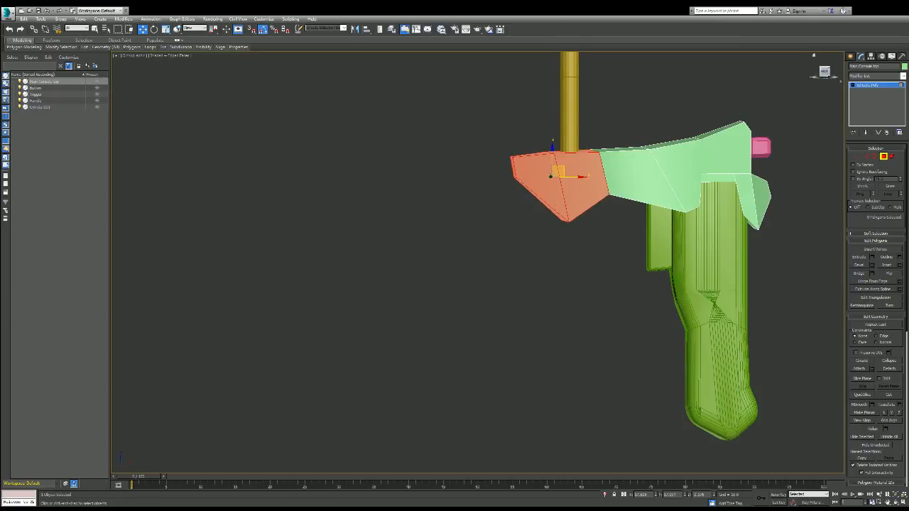
pyautogui.keyDown('alt'); pyautogui.moveTo(640, 177); pyautogui.dragTo(554, 176, button='middle'); pyautogui.keyUp('alt')
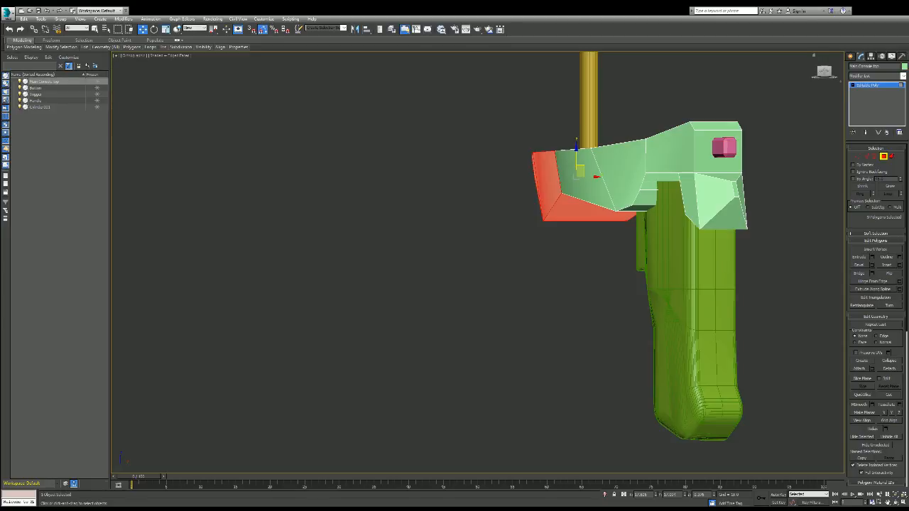
pyautogui.hotkey('ctrl', 'd')
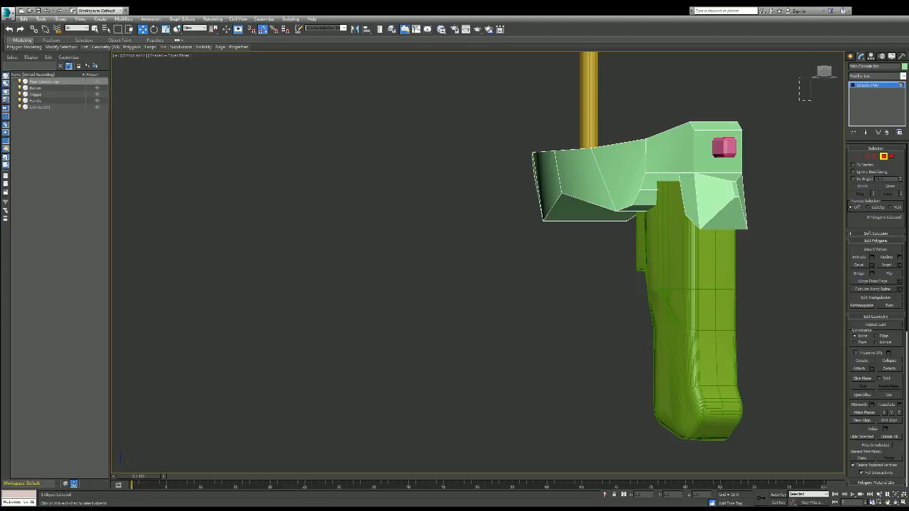
pyautogui.click(823, 71)
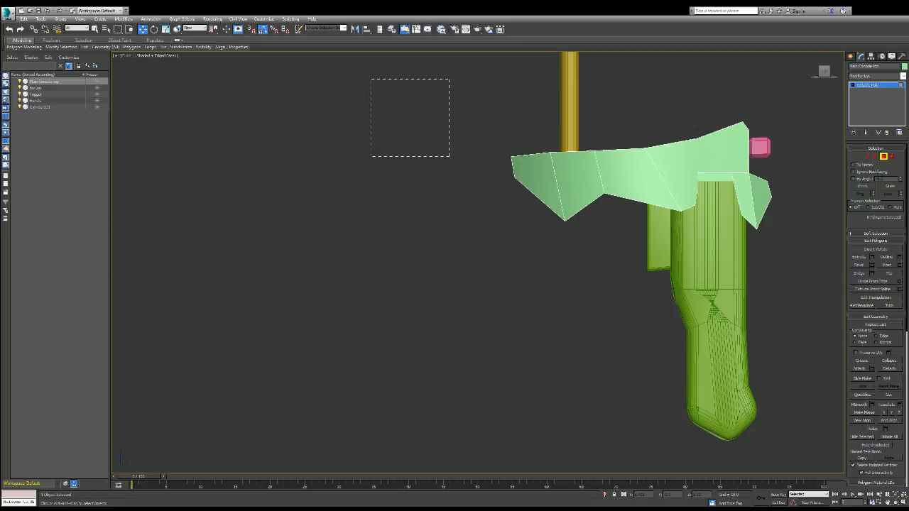
pyautogui.moveTo(634, 280); pyautogui.dragTo(635, 280)
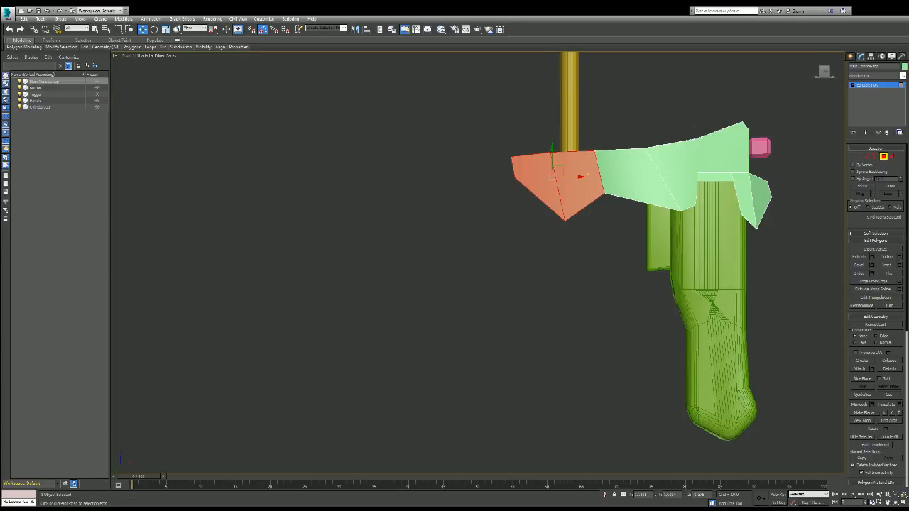
pyautogui.hotkey('ctrl', 'z')
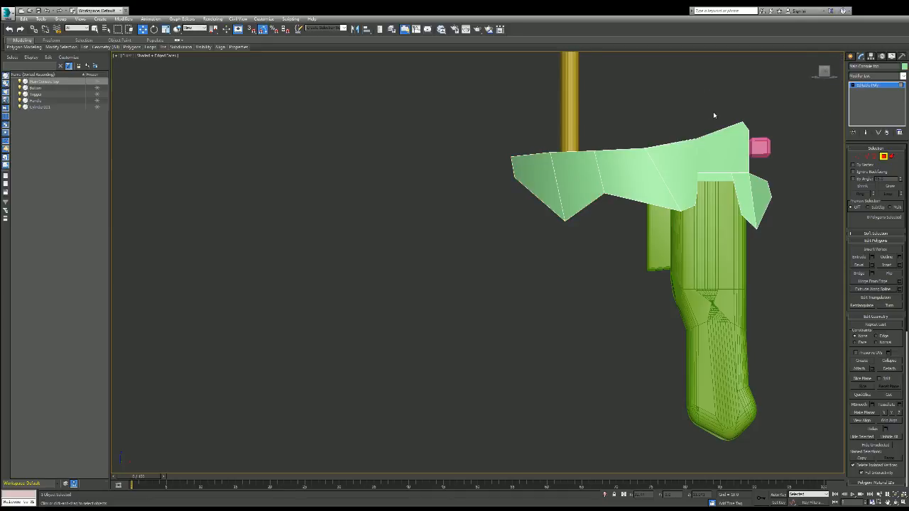
# - Select the console top's front-end polygons beneath the cylinder and shift them backward toward the handle to shorten the nose
pyautogui.hotkey('alt', 'q')
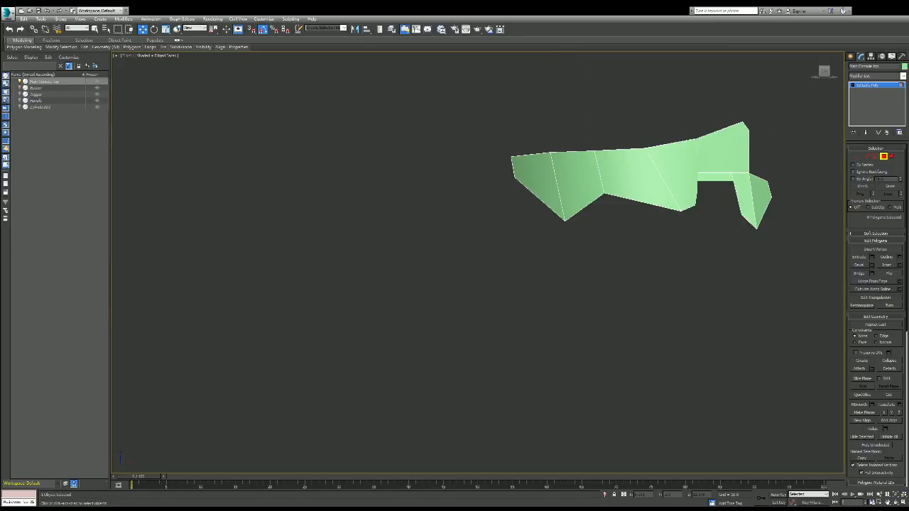
pyautogui.hotkey('alt', 'q')
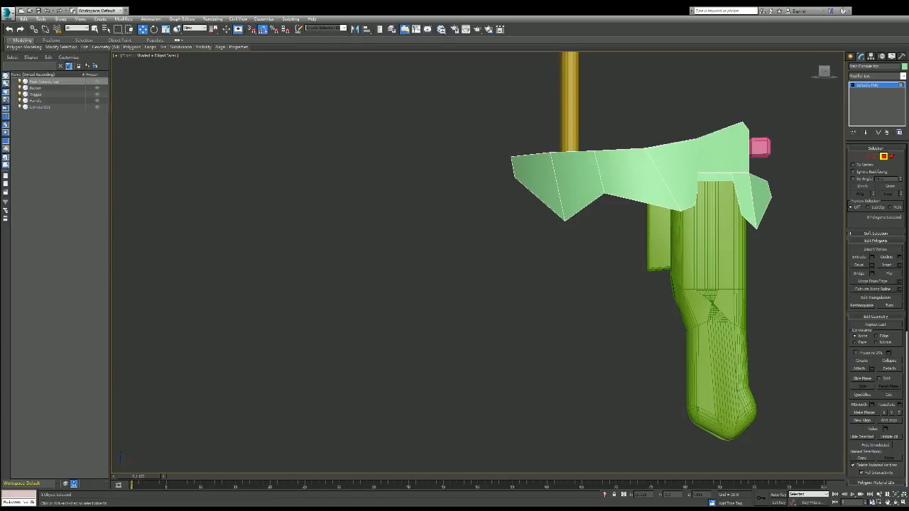
pyautogui.moveTo(462, 104); pyautogui.dragTo(588, 236)
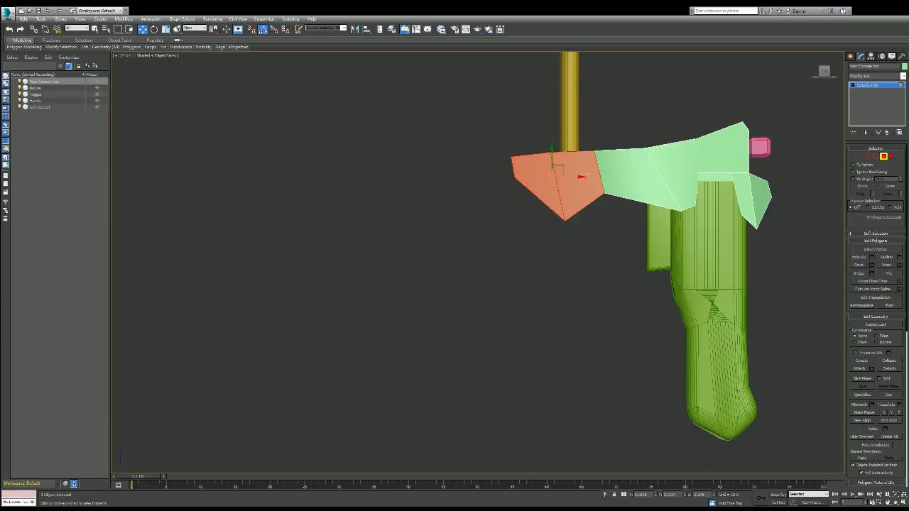
pyautogui.moveTo(572, 176); pyautogui.dragTo(598, 177)
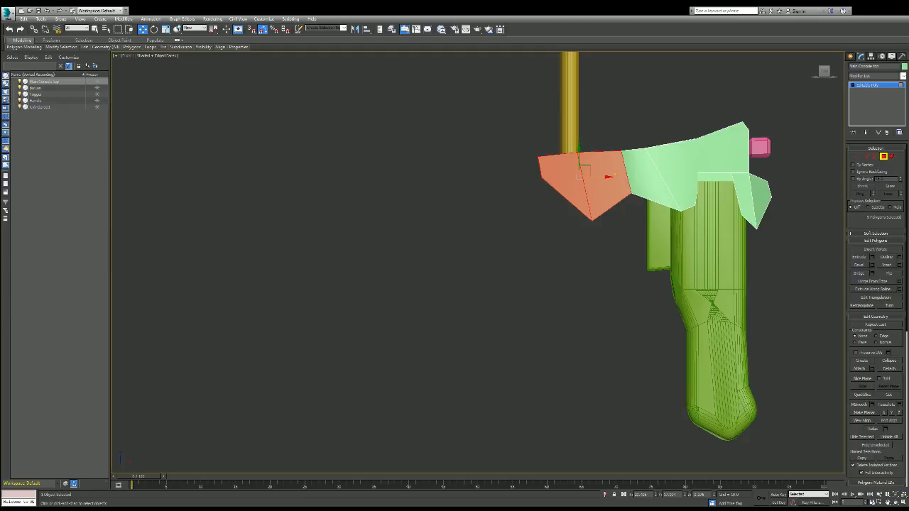
pyautogui.moveTo(824, 71); pyautogui.dragTo(824, 83)
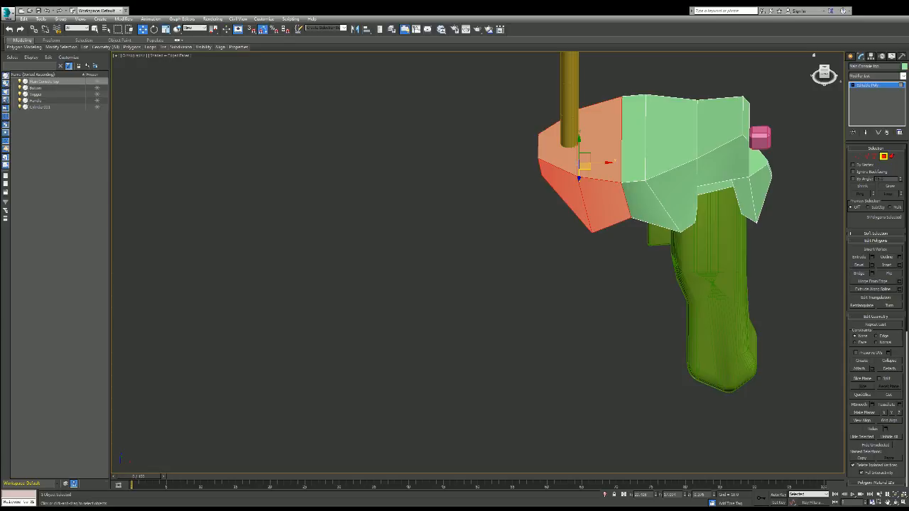
pyautogui.moveTo(824, 77)
pyautogui.mouseDown()
pyautogui.moveTo(824, 106)
pyautogui.moveTo(825, 57)
pyautogui.moveTo(825, 71)
pyautogui.mouseUp()
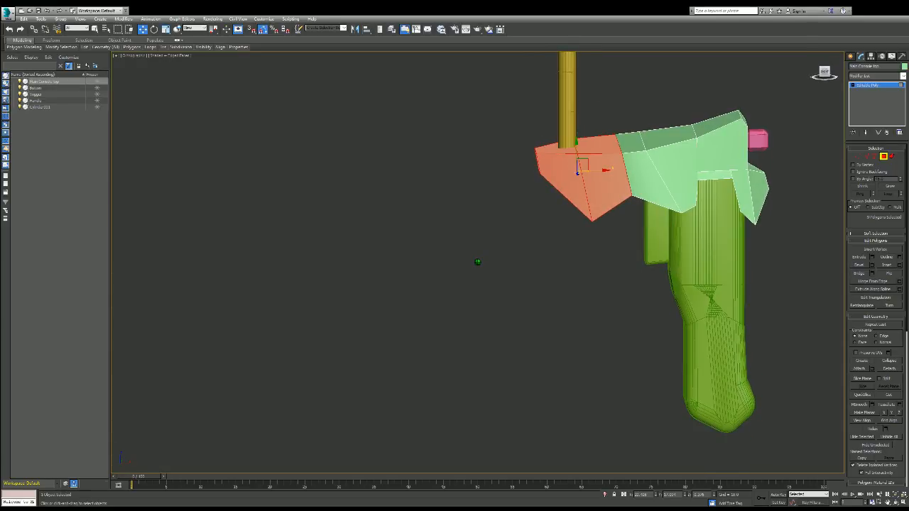
pyautogui.moveTo(602, 169); pyautogui.dragTo(596, 172)
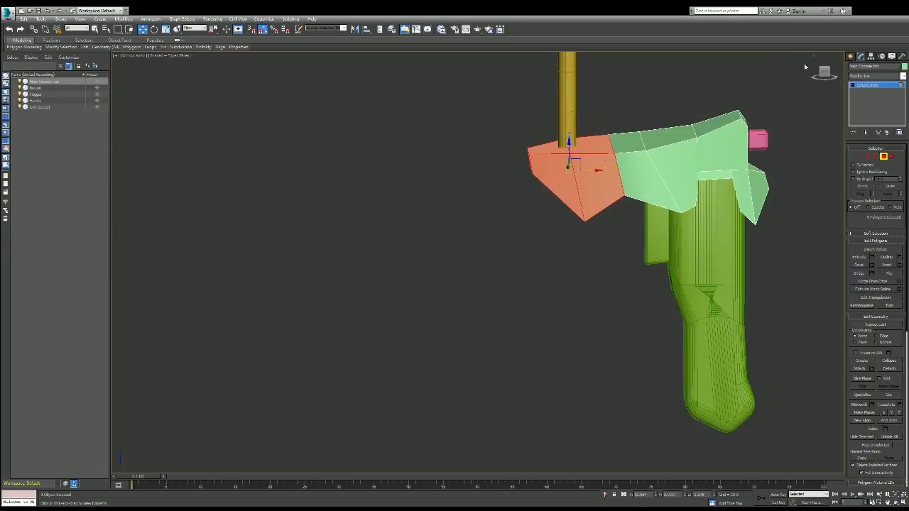
pyautogui.moveTo(819, 74); pyautogui.dragTo(760, 100)
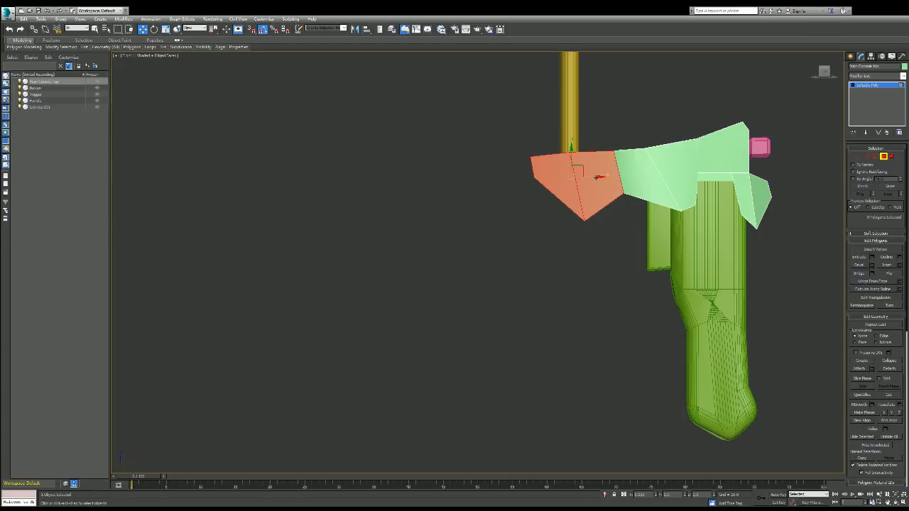
pyautogui.moveTo(596, 178); pyautogui.dragTo(611, 181)
# - Reselect both front-end polygon sections of the console top and lower them slightly
pyautogui.click(611, 179)
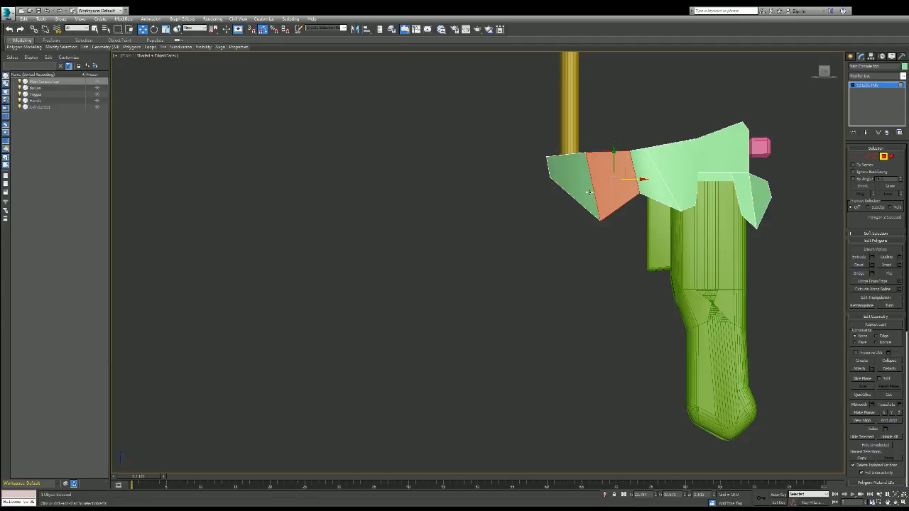
pyautogui.keyDown('ctrl'); pyautogui.click(590, 193); pyautogui.keyUp('ctrl')
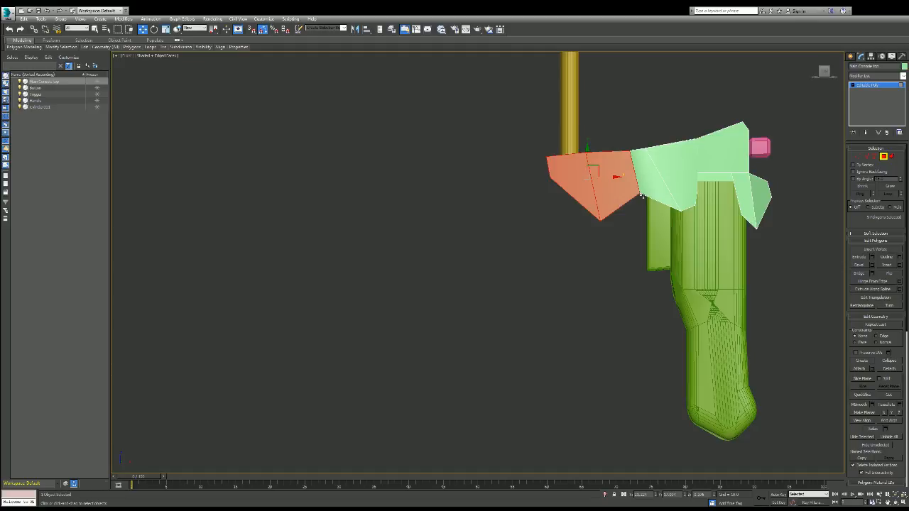
pyautogui.moveTo(585, 152); pyautogui.dragTo(587, 157)
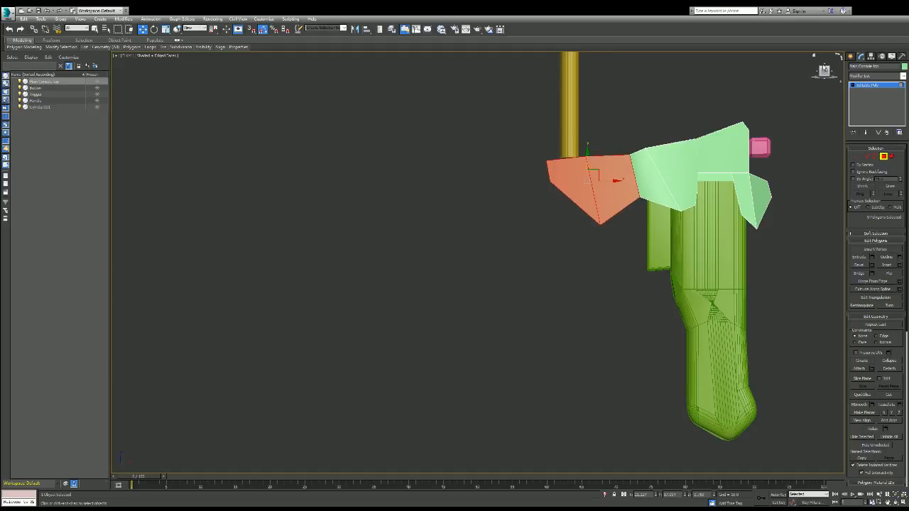
# - Switch the console top to edge editing and move the upper cross edge just ahead of the handle backward
pyautogui.moveTo(822, 72); pyautogui.dragTo(825, 83)
pyautogui.click(867, 155)
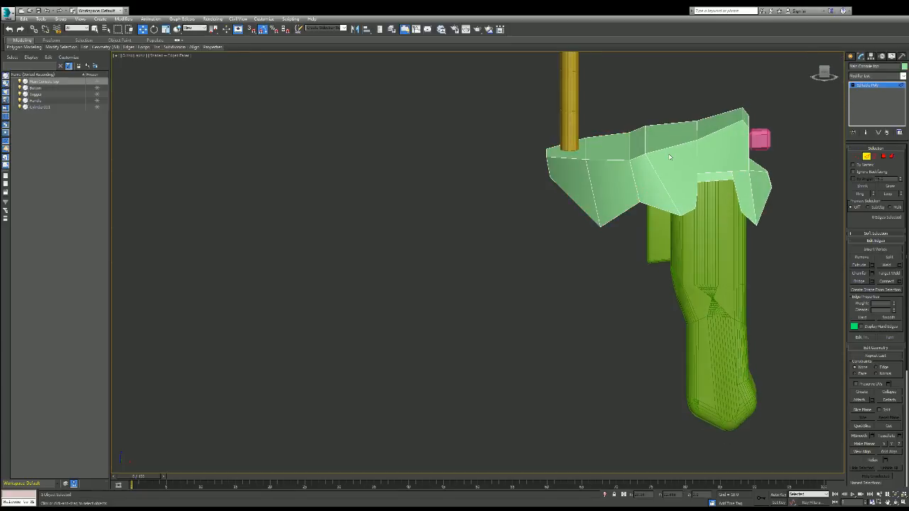
pyautogui.click(646, 141)
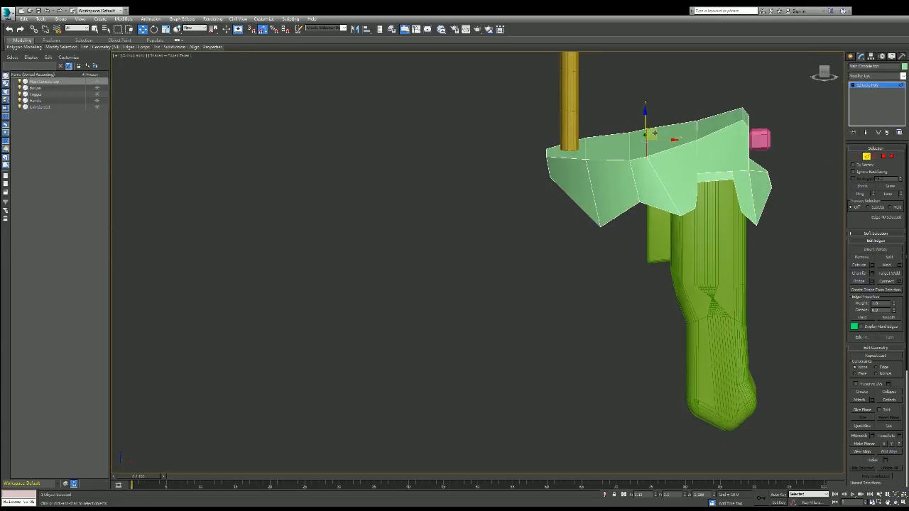
pyautogui.moveTo(671, 132); pyautogui.dragTo(690, 136)
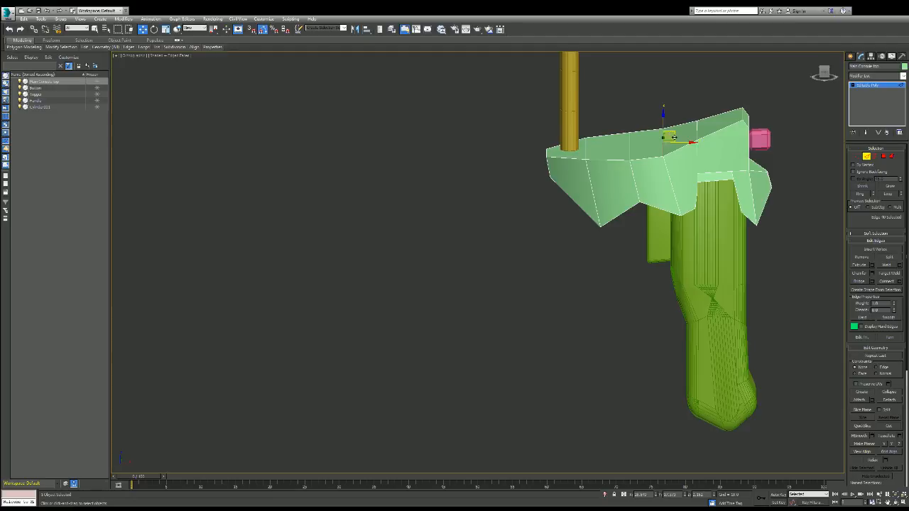
# - Nudge the console top's upper cross edges between the cylinder and the rear peak to even out its curved top profile
pyautogui.moveTo(824, 74); pyautogui.dragTo(824, 68)
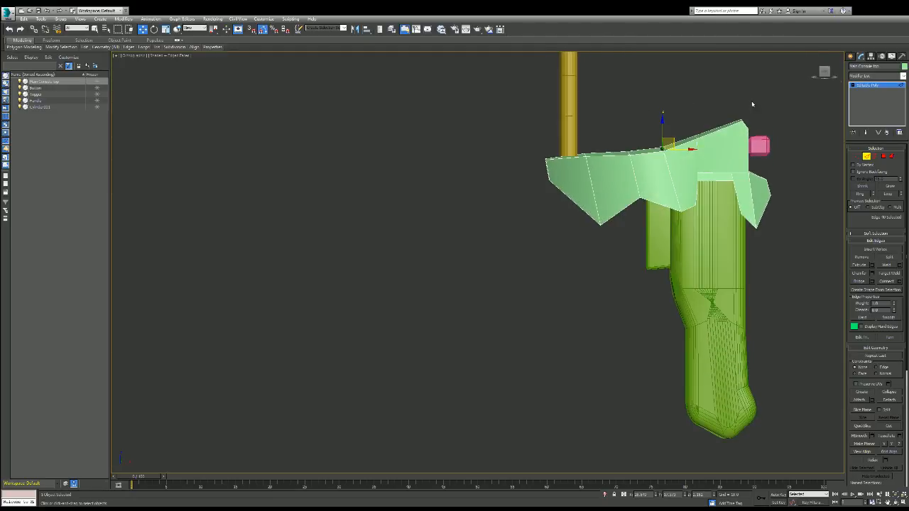
pyautogui.click(588, 152)
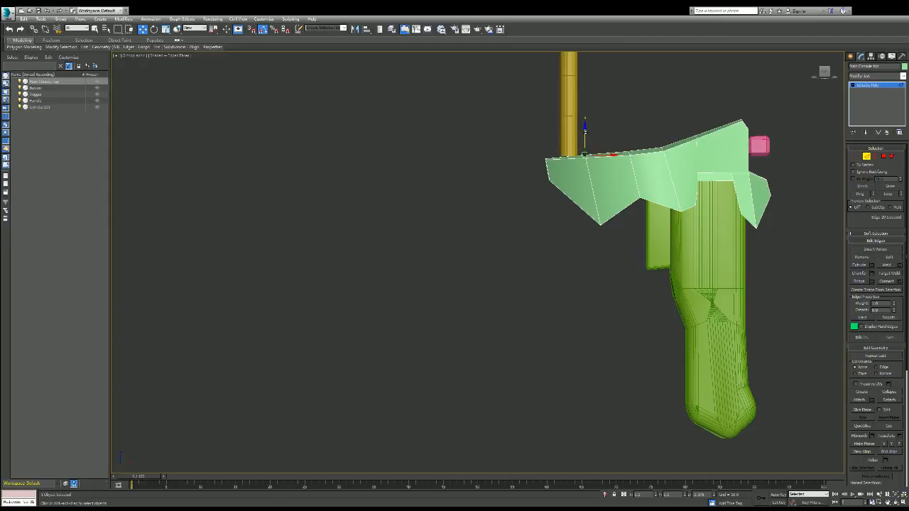
pyautogui.click(630, 151)
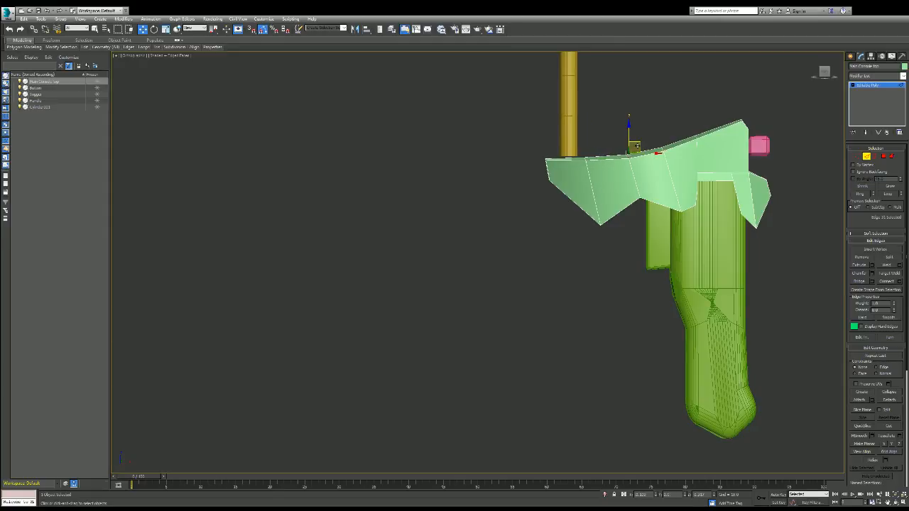
pyautogui.click(703, 134)
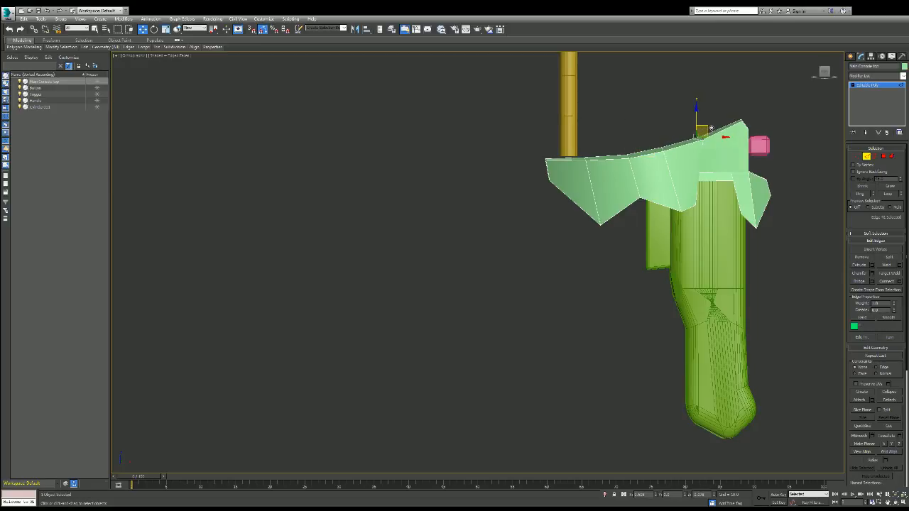
pyautogui.click(673, 141)
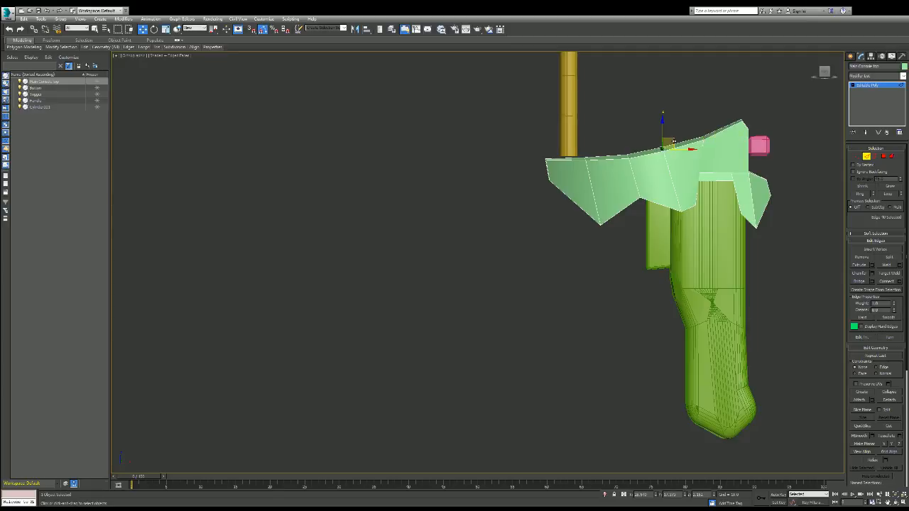
pyautogui.moveTo(674, 142); pyautogui.dragTo(678, 143)
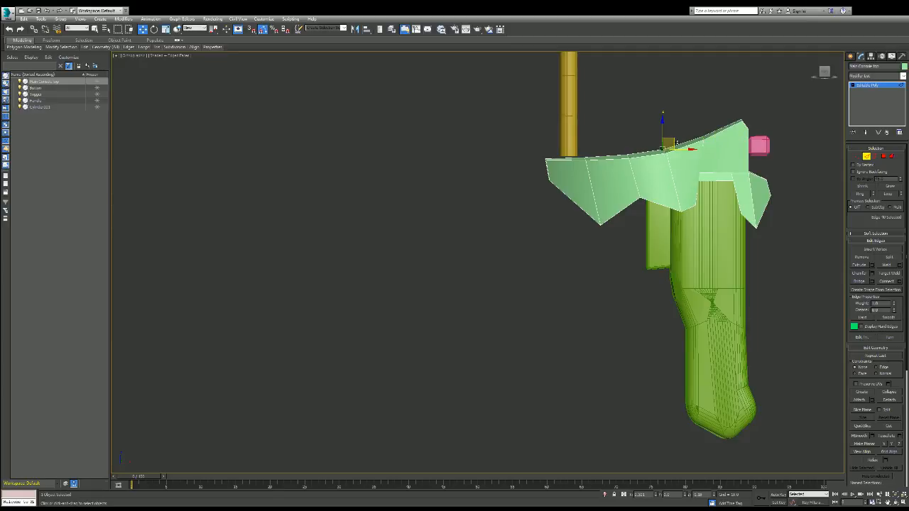
pyautogui.click(824, 73)
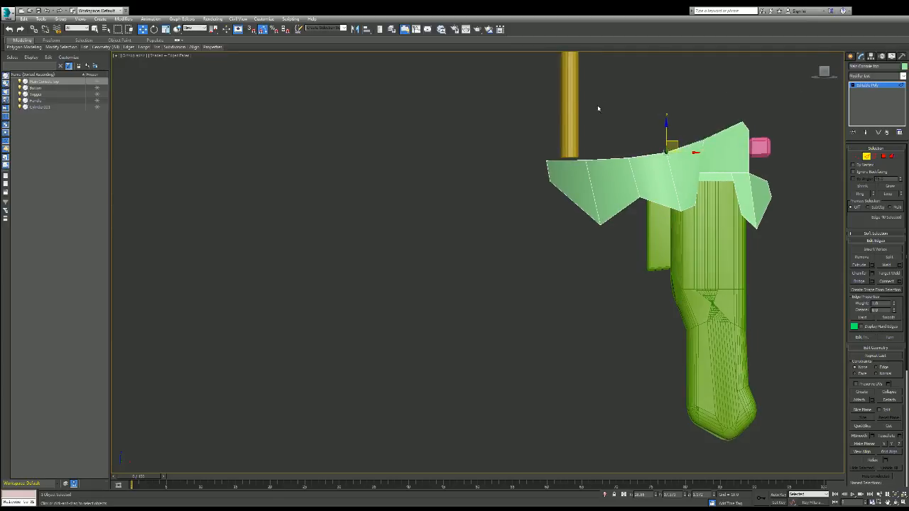
# - Leave edge editing and move the upright cylinder down into the console top and slightly backward
pyautogui.press('2')
pyautogui.click(563, 125)
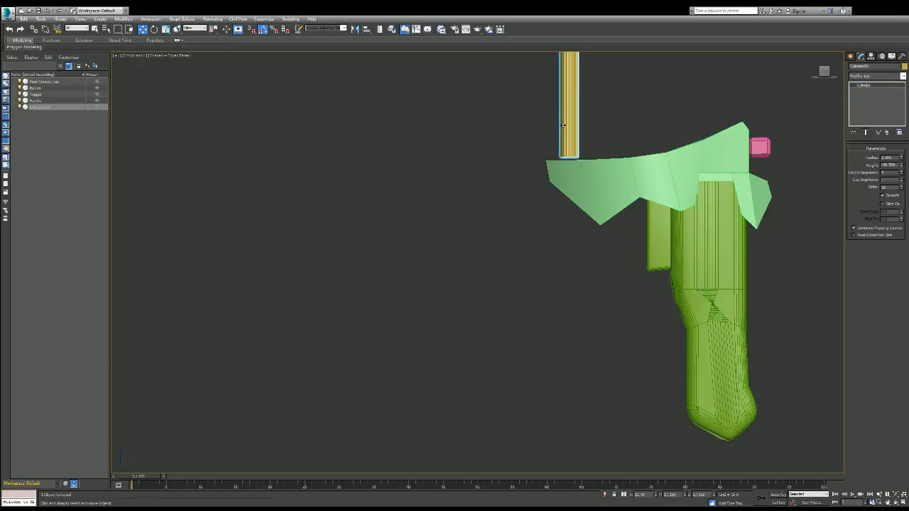
pyautogui.scroll(-2, 671, 126)
pyautogui.scroll(-2, 684, 85)
pyautogui.scroll(2, 684, 86)
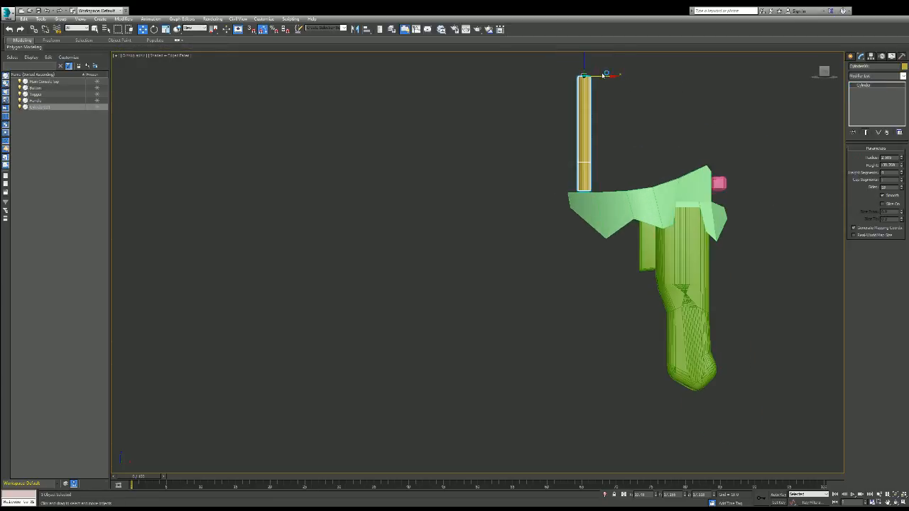
pyautogui.moveTo(592, 66); pyautogui.dragTo(604, 84)
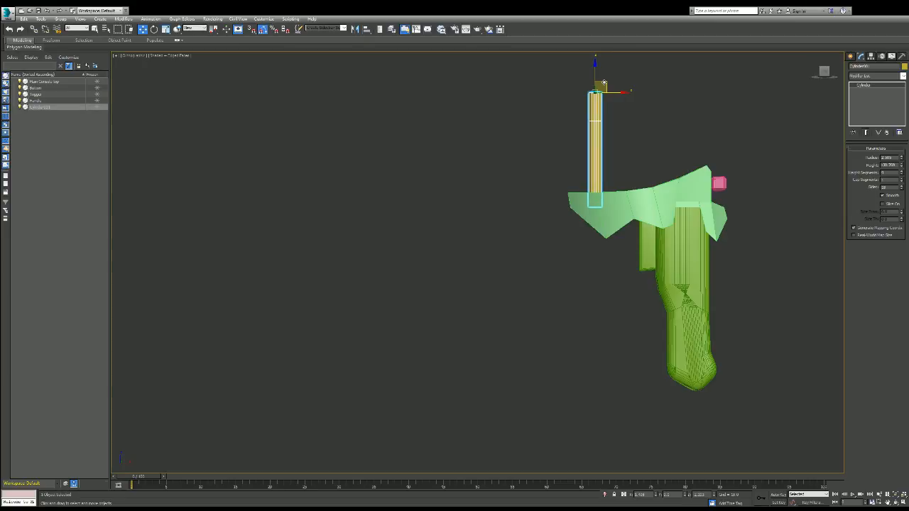
pyautogui.click(772, 137)
# - Shift the embedded cylinder slightly farther backward along the console top, keeping its height
pyautogui.moveTo(817, 77)
pyautogui.mouseDown()
pyautogui.moveTo(583, 134)
pyautogui.moveTo(625, 213)
pyautogui.moveTo(831, 106)
pyautogui.moveTo(817, 92)
pyautogui.moveTo(827, 78)
pyautogui.moveTo(823, 90)
pyautogui.mouseUp()
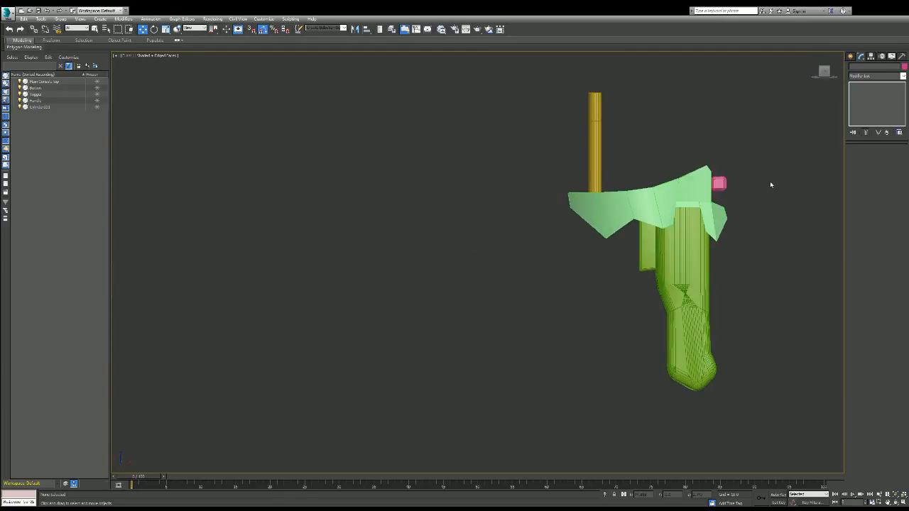
pyautogui.moveTo(770, 184); pyautogui.dragTo(804, 174)
pyautogui.scroll(2, 813, 167)
pyautogui.scroll(-2, 814, 166)
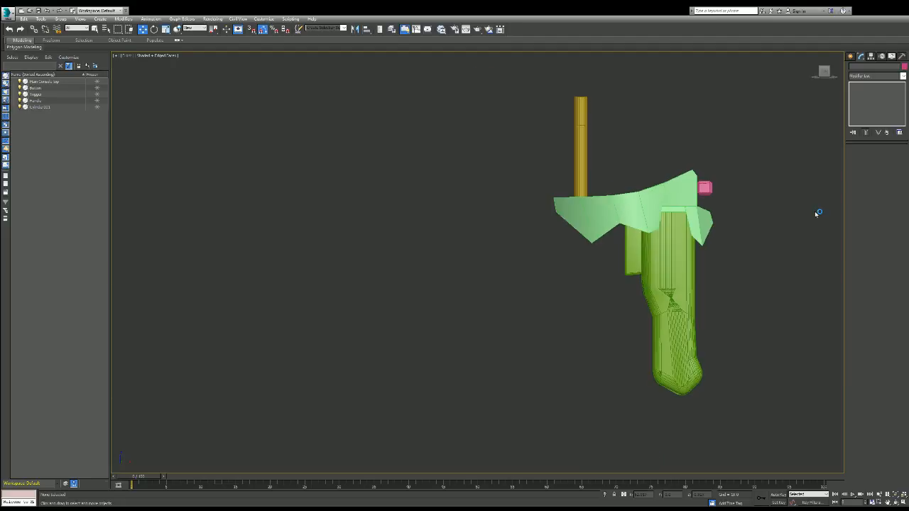
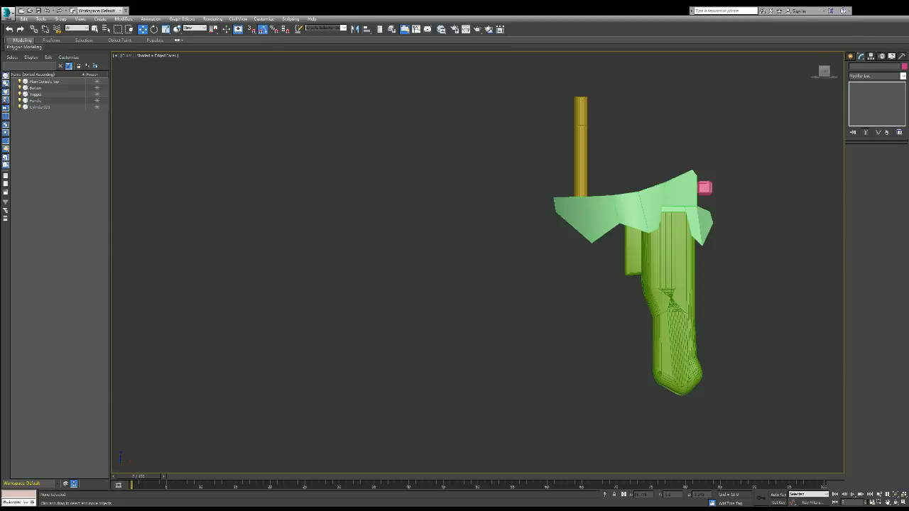
pyautogui.click(573, 151)
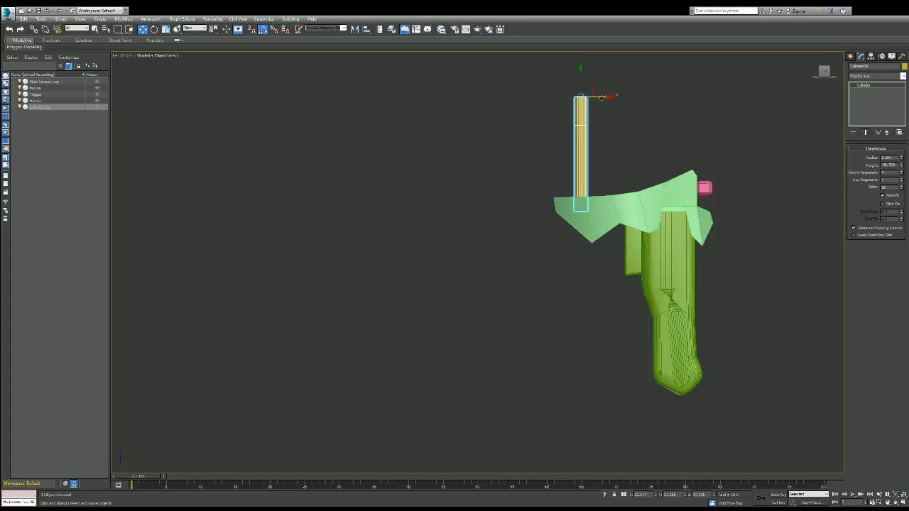
pyautogui.moveTo(601, 97); pyautogui.dragTo(603, 98)
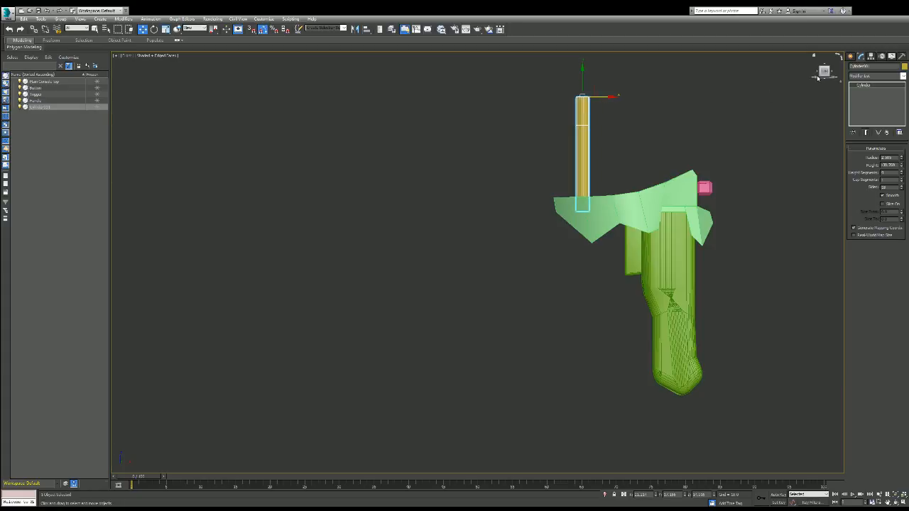
pyautogui.moveTo(819, 72); pyautogui.dragTo(713, 129)
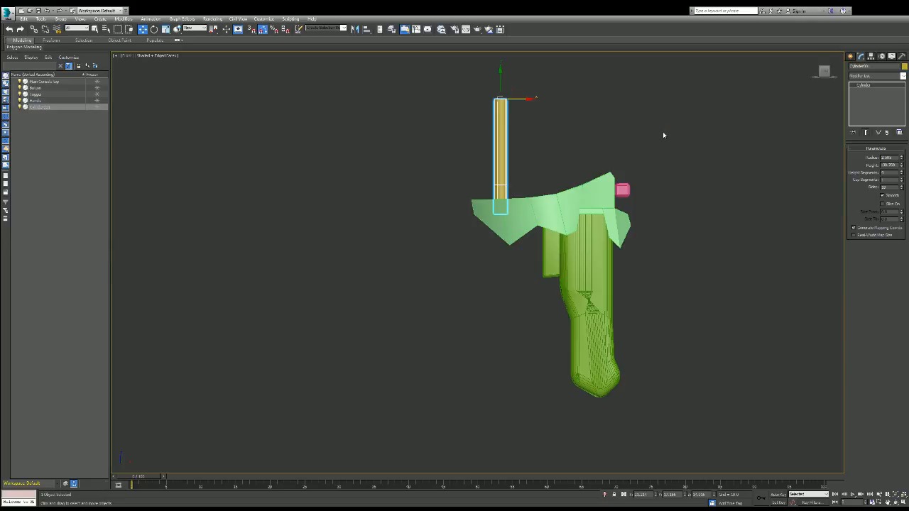
pyautogui.moveTo(522, 99); pyautogui.dragTo(529, 100)
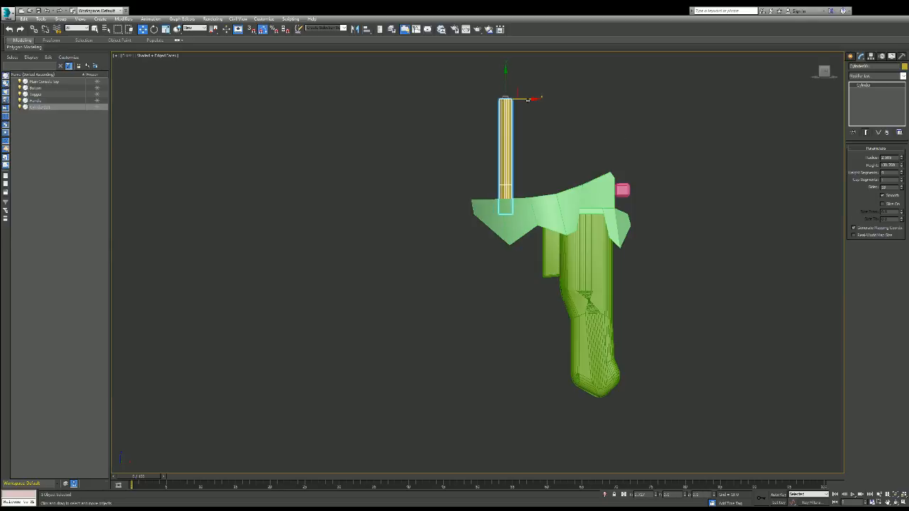
# - Select the console top's lowest underside cross edge below the cylinder in edge editing and raise it slightly
pyautogui.scroll(2, 507, 140)
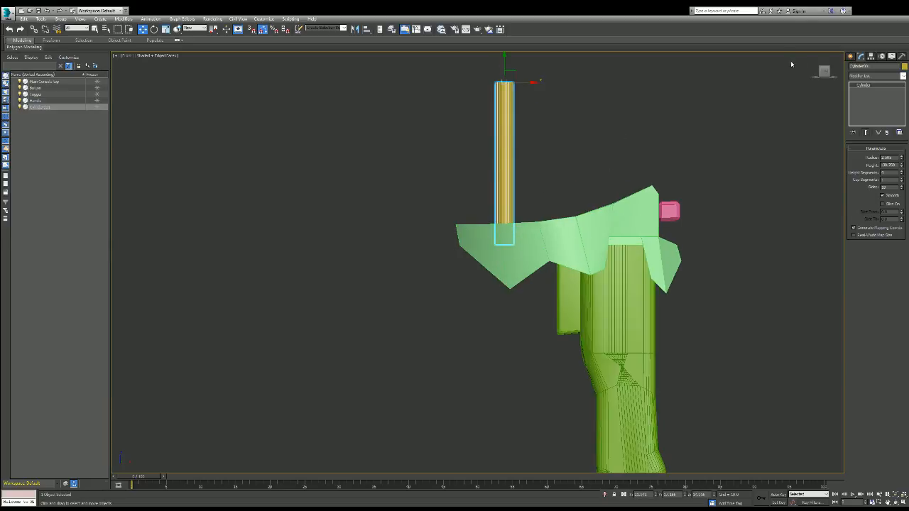
pyautogui.moveTo(824, 71); pyautogui.dragTo(824, 59)
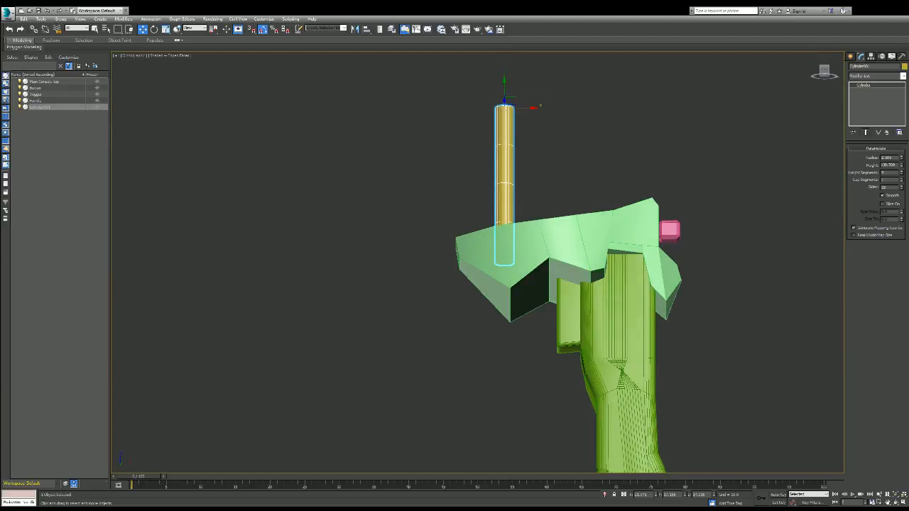
pyautogui.click(595, 257)
pyautogui.click(866, 156)
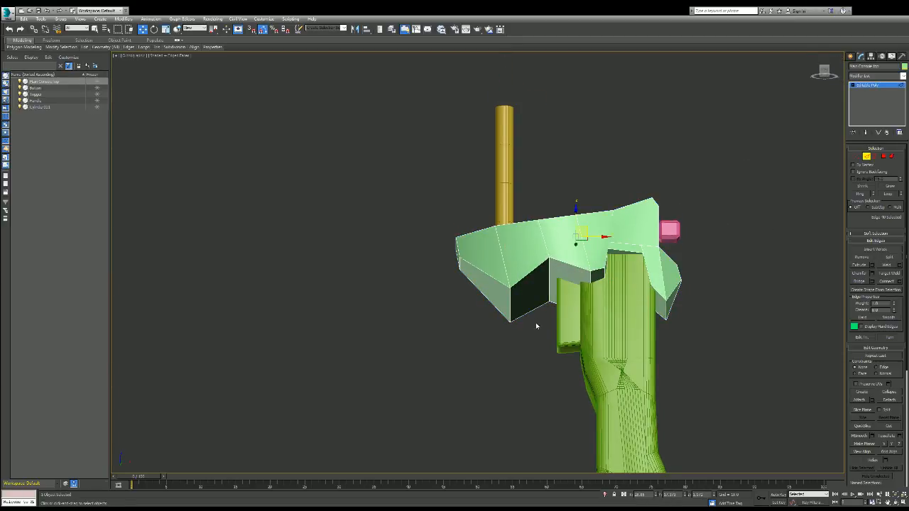
pyautogui.click(509, 304)
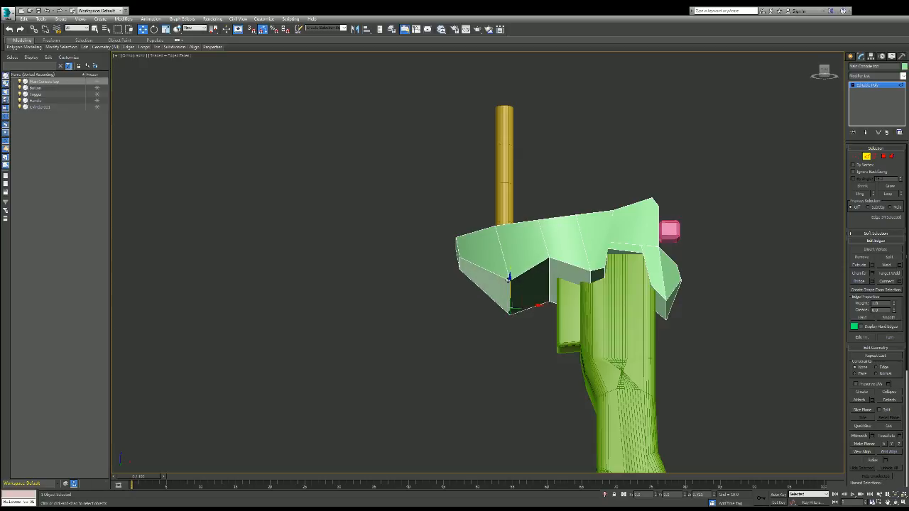
pyautogui.press('f')
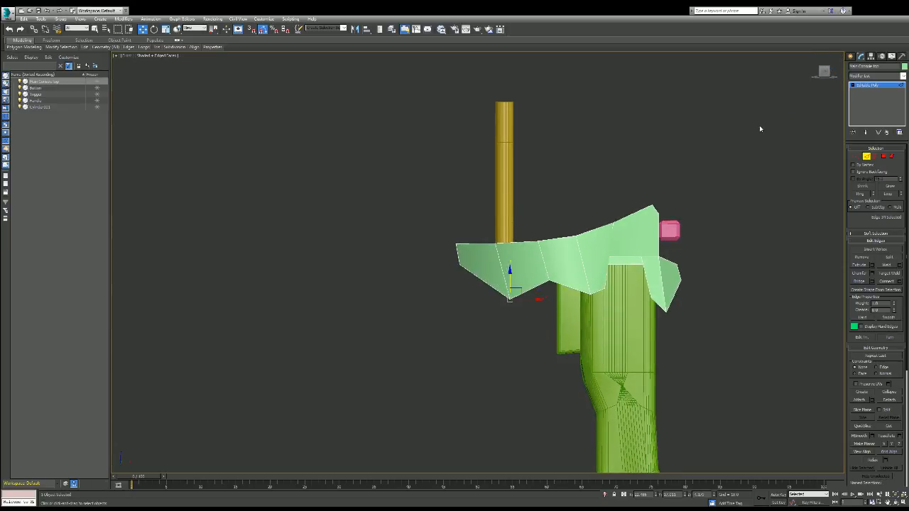
# - Switch the console top to polygon editing and raise the small underside face just ahead of the handle slightly
pyautogui.moveTo(824, 74); pyautogui.dragTo(821, 61)
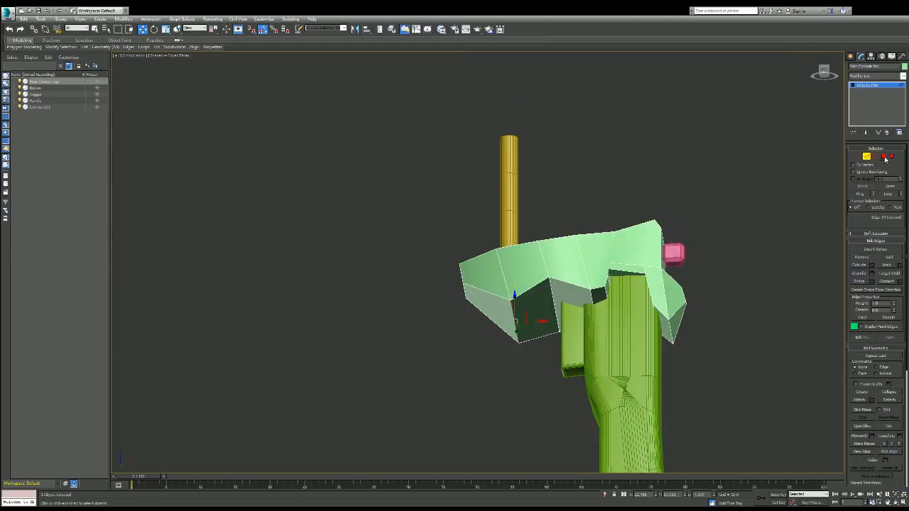
pyautogui.click(884, 156)
pyautogui.click(598, 297)
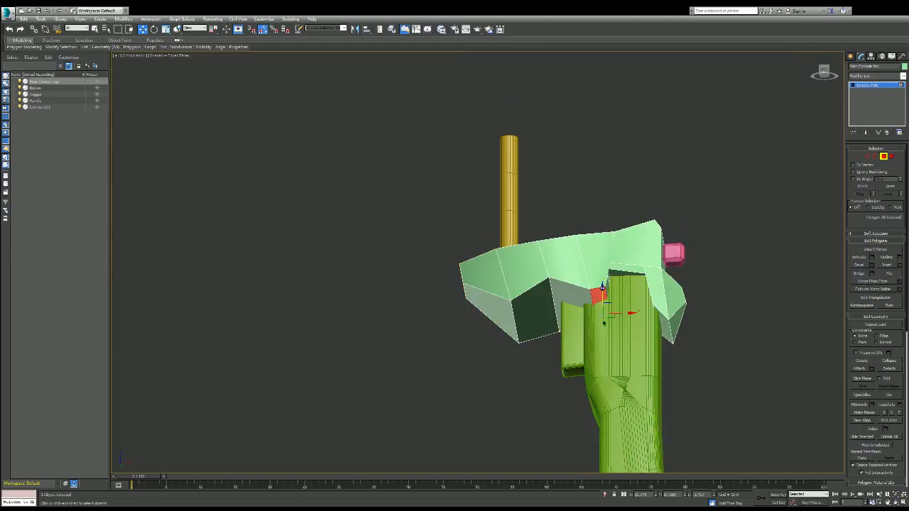
pyautogui.moveTo(602, 289); pyautogui.dragTo(602, 284)
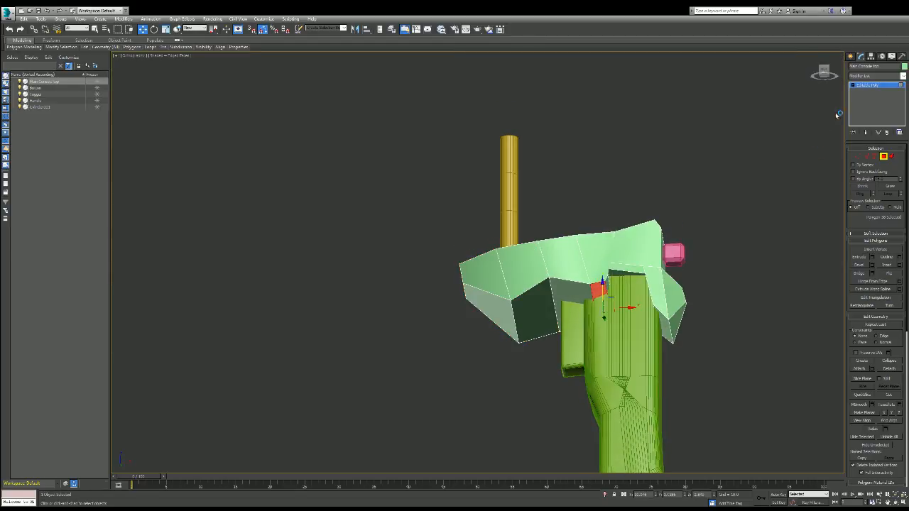
pyautogui.click(823, 71)
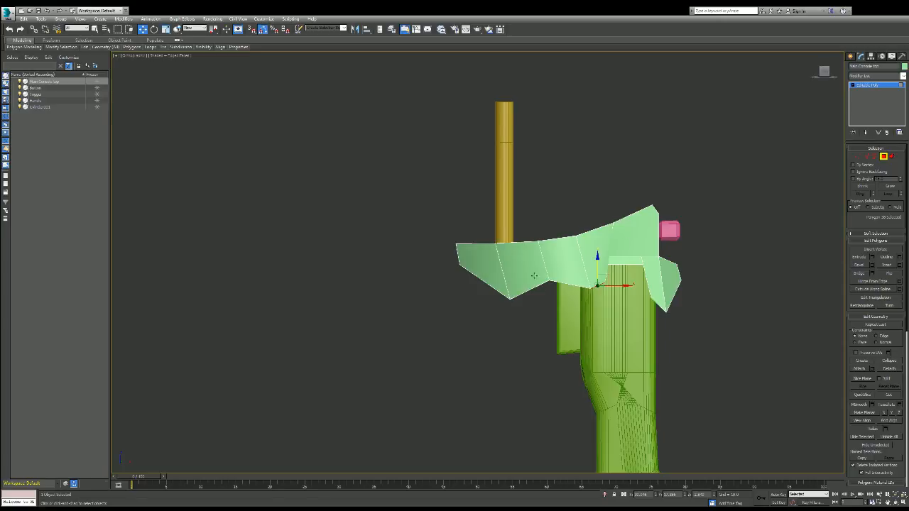
# - Return to edge editing and lower the bottom edge of the console top's front nose face slightly
pyautogui.keyDown('alt'); pyautogui.moveTo(534, 275); pyautogui.dragTo(442, 219, button='middle'); pyautogui.keyUp('alt')
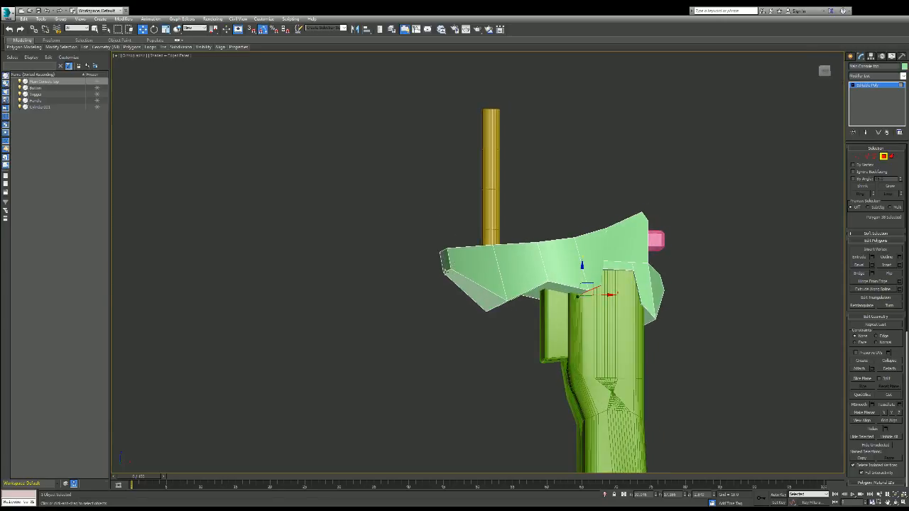
pyautogui.click(867, 157)
pyautogui.click(448, 262)
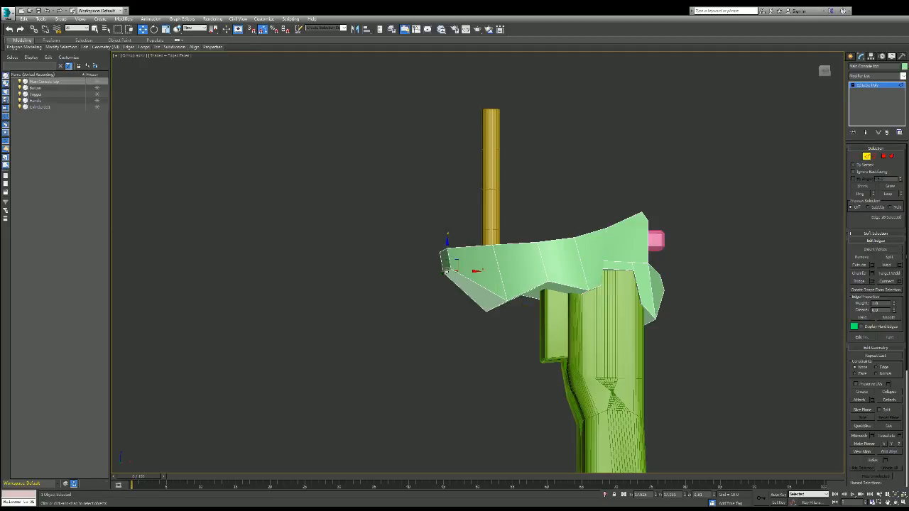
pyautogui.moveTo(448, 254); pyautogui.dragTo(448, 261)
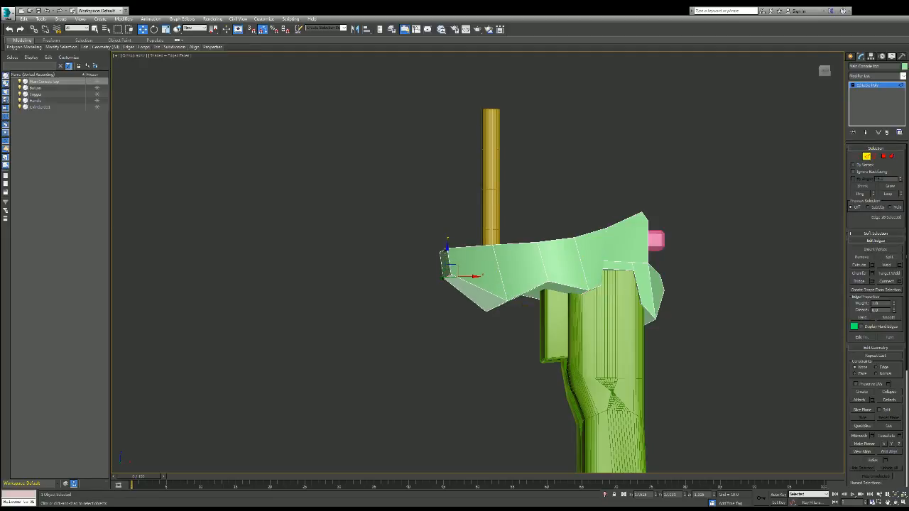
pyautogui.click(824, 71)
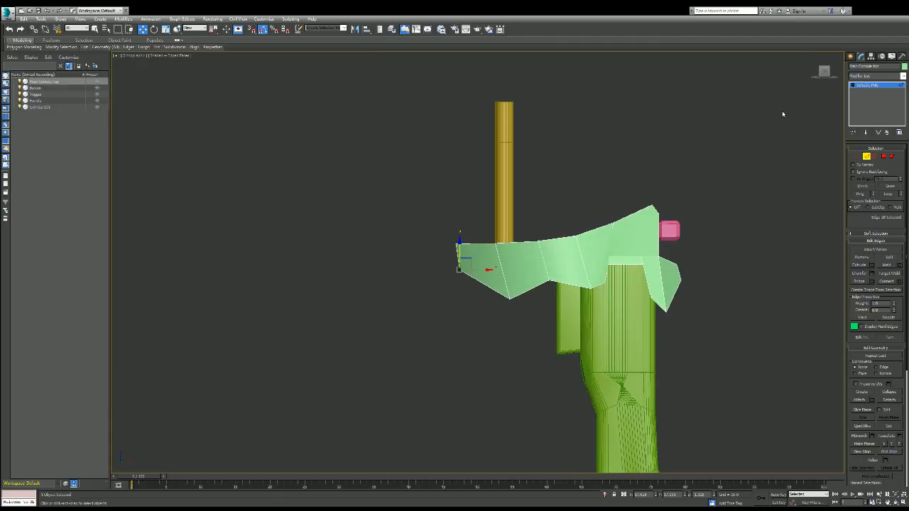
# - Slice the console top's front nose polygon horizontally at about mid-height with the Slice Plane
pyautogui.click(825, 73)
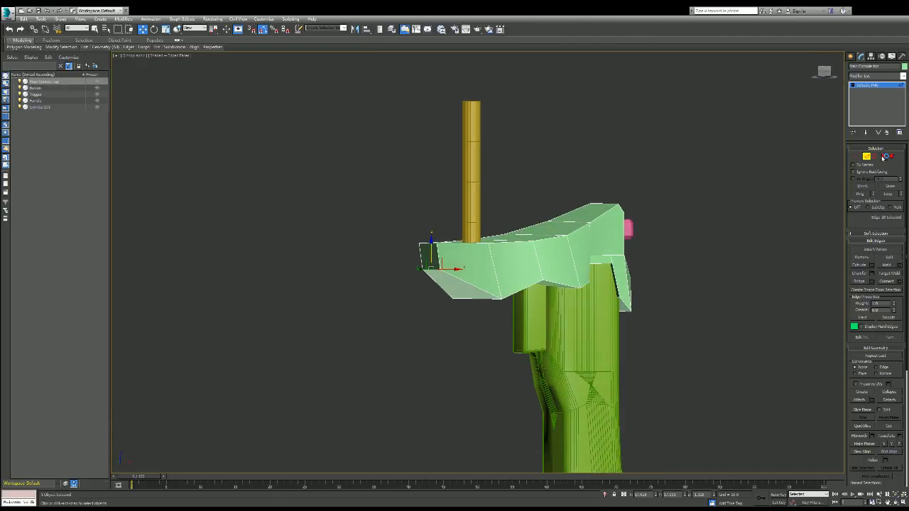
pyautogui.click(883, 155)
pyautogui.click(430, 257)
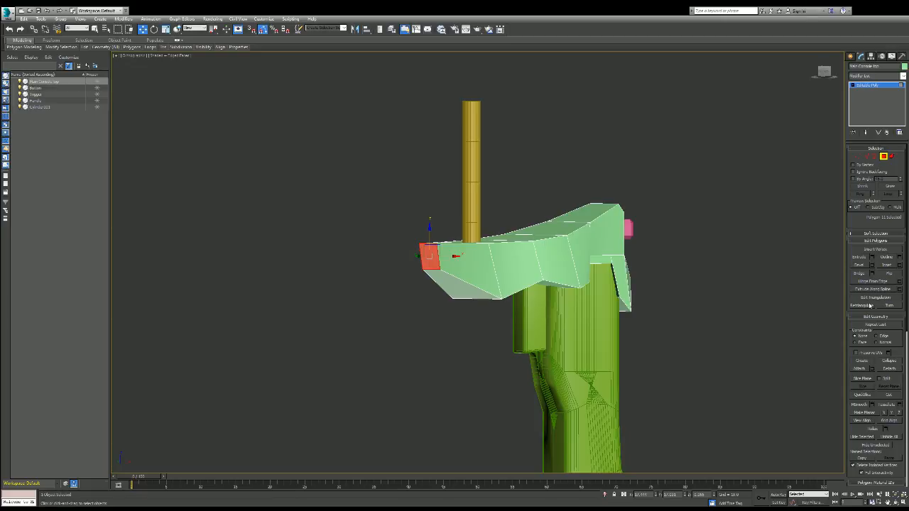
pyautogui.click(862, 378)
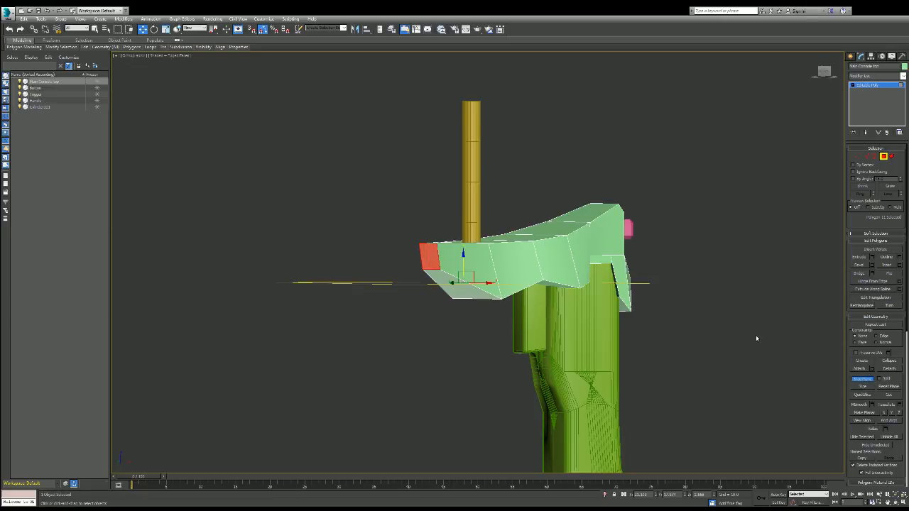
pyautogui.moveTo(463, 262); pyautogui.dragTo(463, 234)
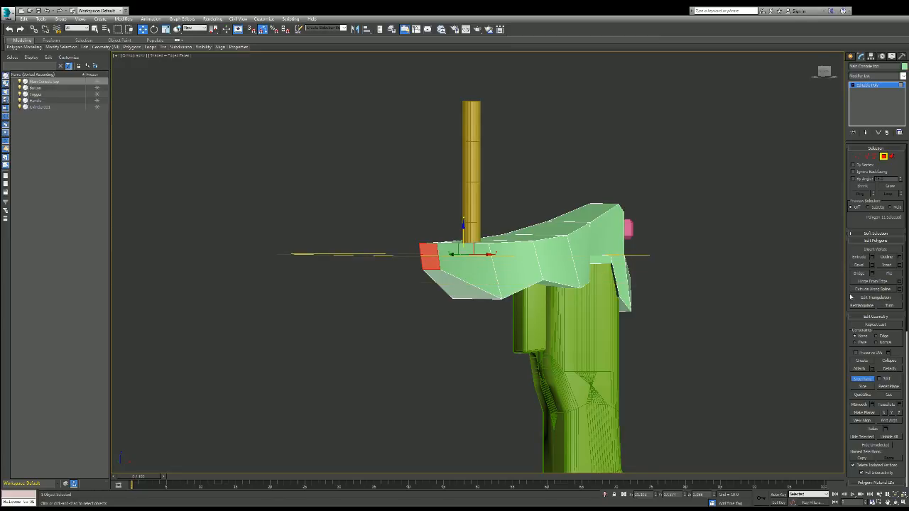
pyautogui.click(862, 387)
# - Move the horizontal edge across the middle of the nose face forward to give the nose a pointed profile
pyautogui.click(866, 156)
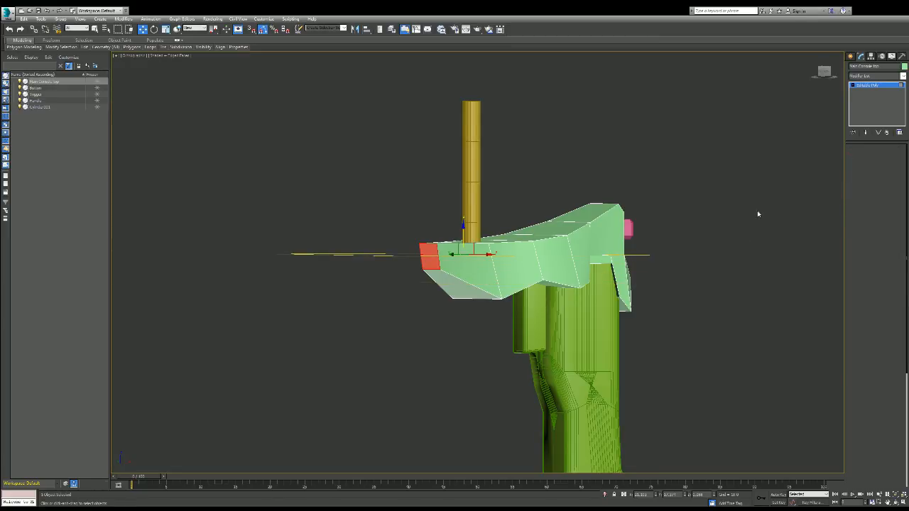
pyautogui.click(428, 252)
pyautogui.moveTo(442, 254); pyautogui.dragTo(431, 254)
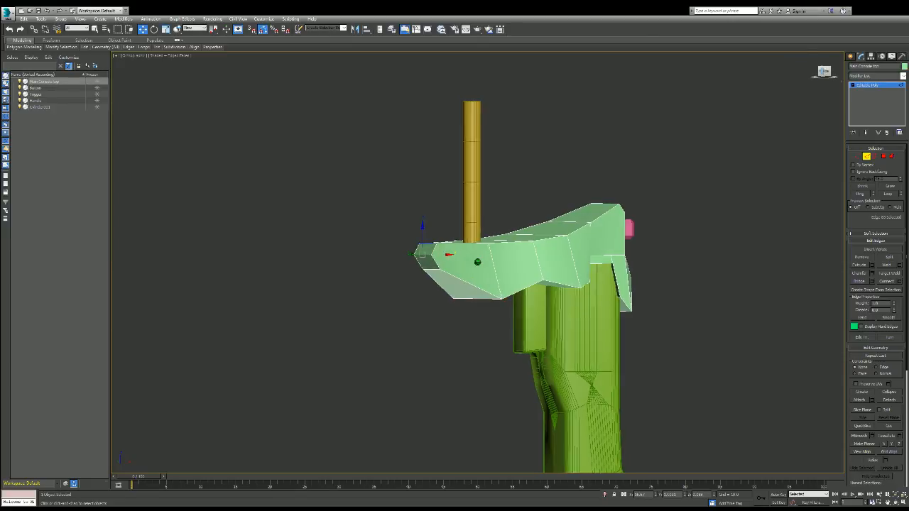
pyautogui.click(830, 72)
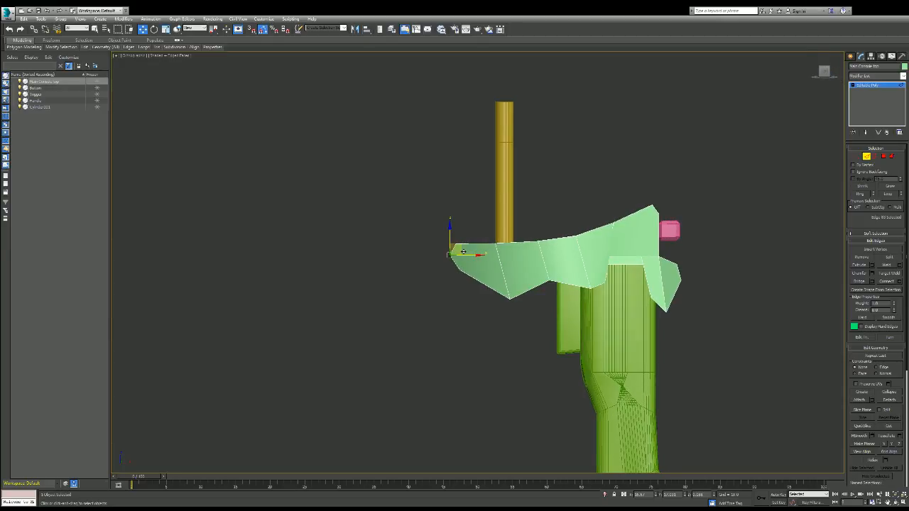
pyautogui.click(748, 248)
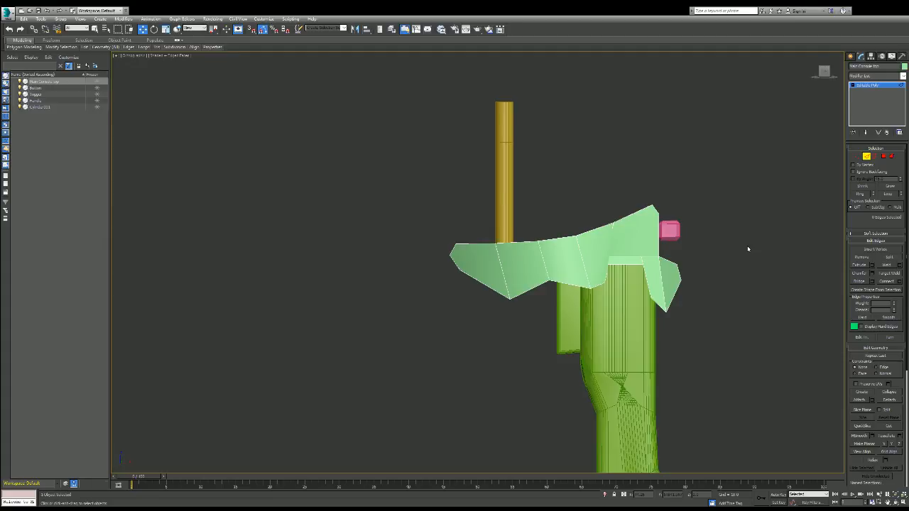
# - Leave edge editing and push the pink button slightly forward into the console top's rear face
pyautogui.scroll(-4, 748, 248)
pyautogui.scroll(4, 815, 222)
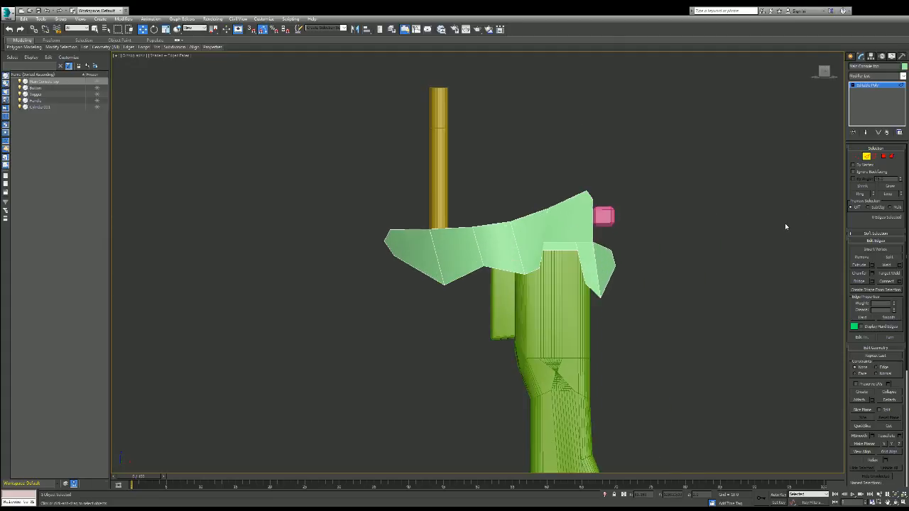
pyautogui.scroll(-2, 774, 226)
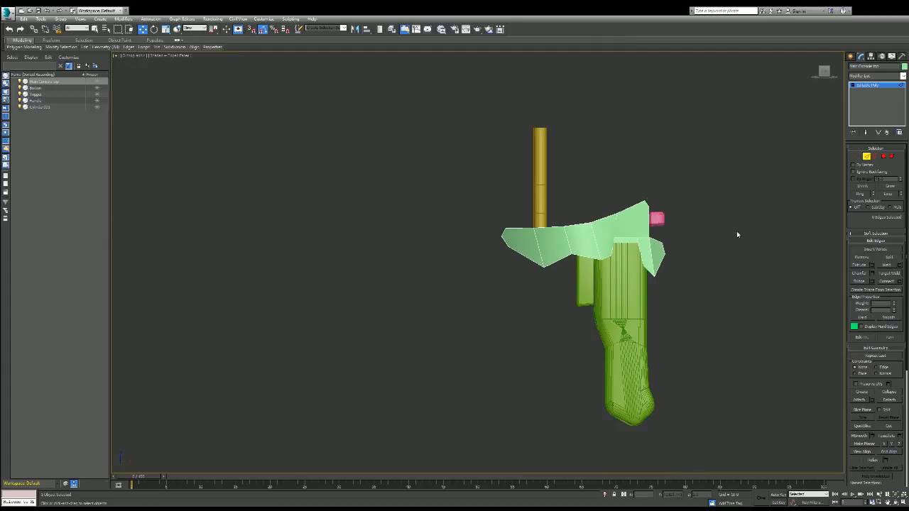
pyautogui.click(865, 155)
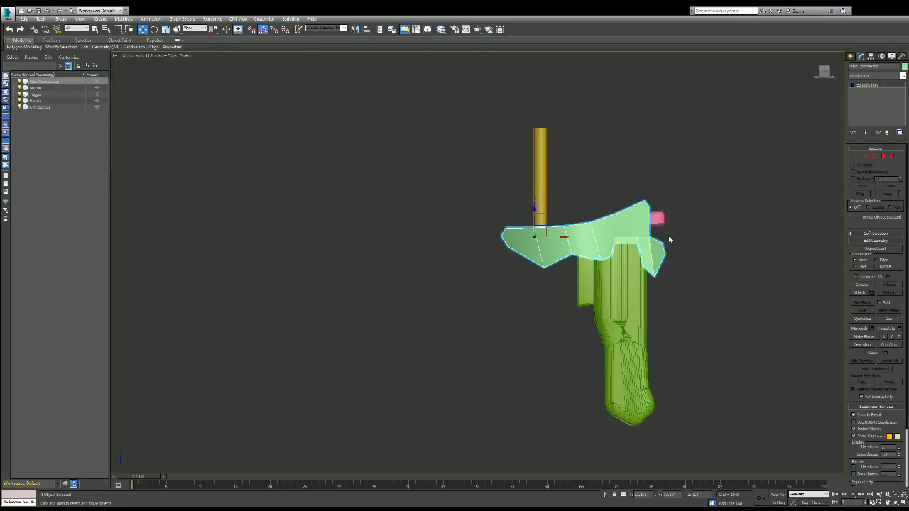
pyautogui.click(657, 218)
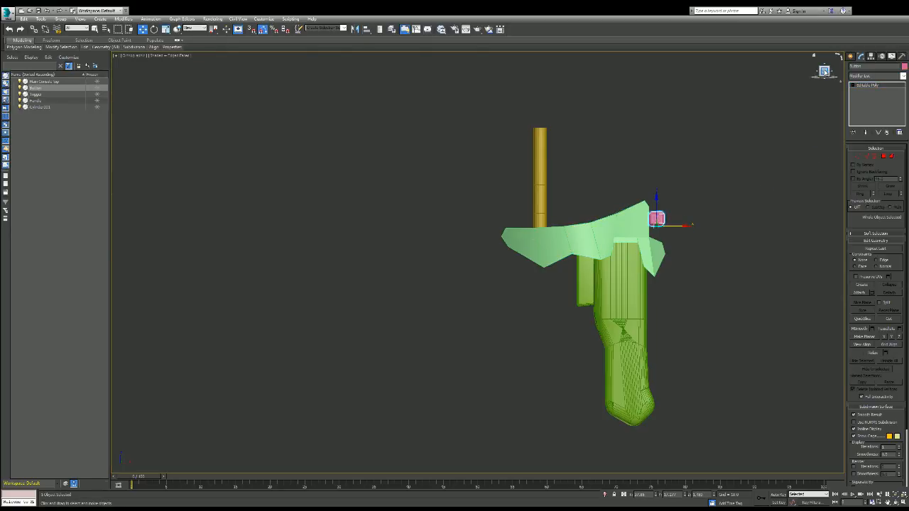
pyautogui.moveTo(823, 74); pyautogui.dragTo(798, 74)
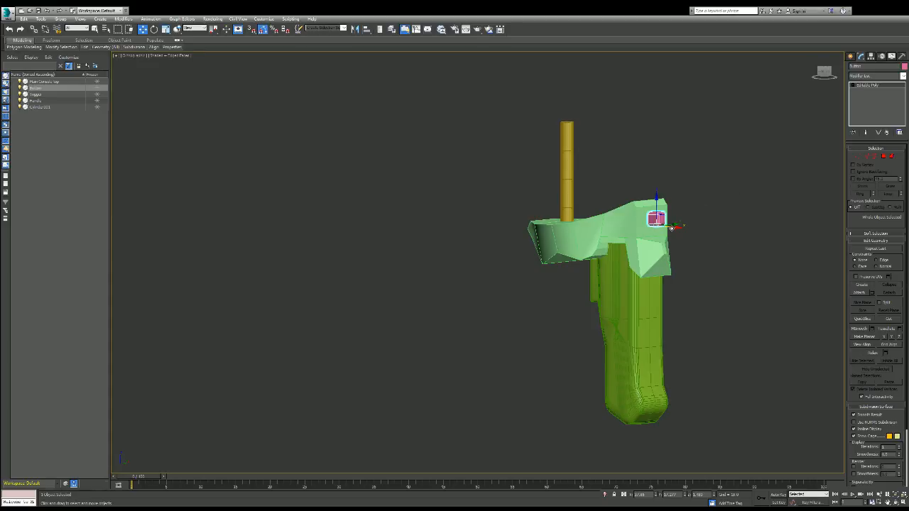
pyautogui.moveTo(671, 228); pyautogui.dragTo(667, 228)
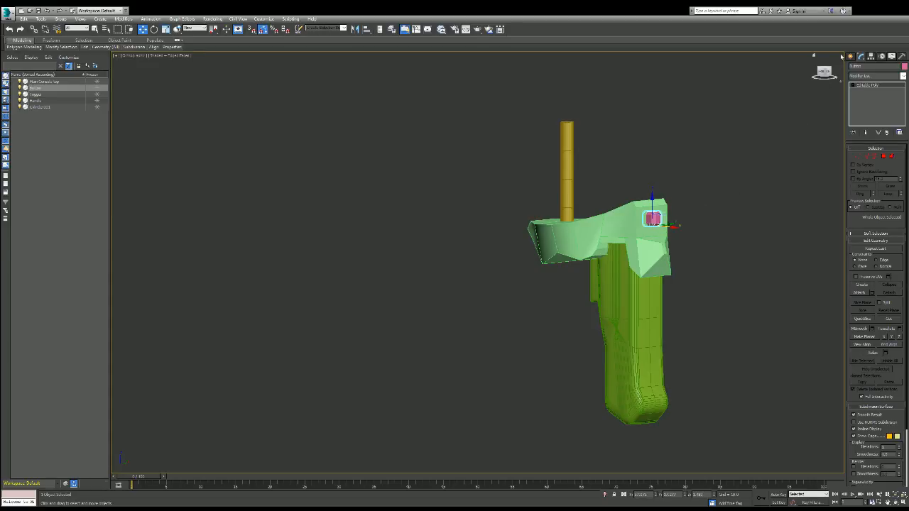
pyautogui.click(818, 74)
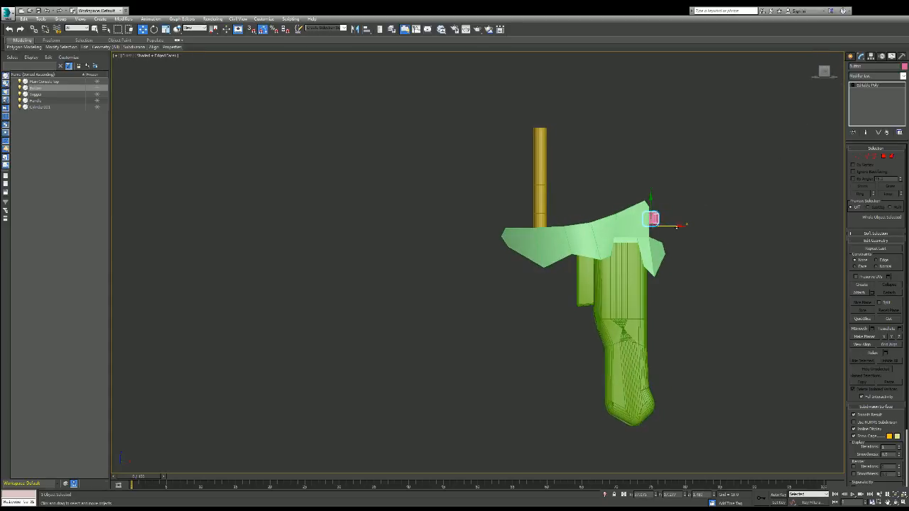
pyautogui.click(682, 251)
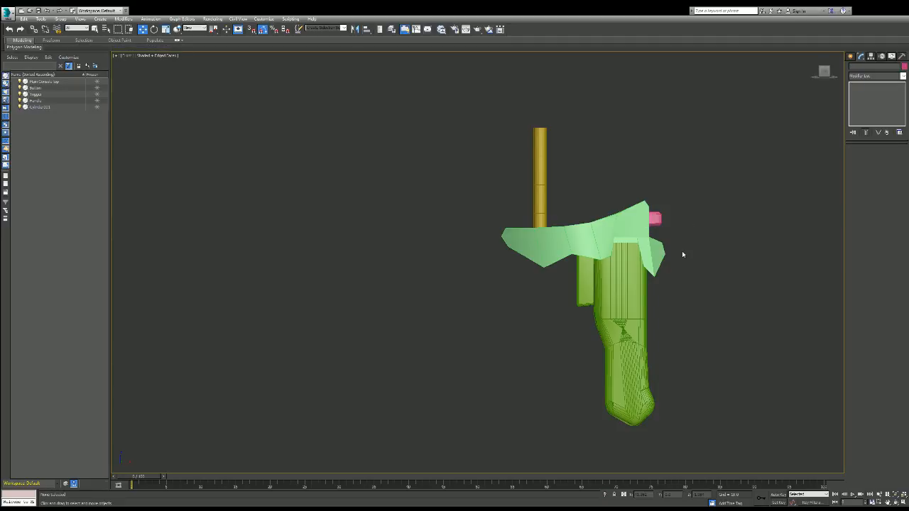
# - Examine the whole controller's proportions and the console top's outline from the side and from above
pyautogui.scroll(5, 681, 251)
pyautogui.scroll(3, 684, 251)
pyautogui.scroll(-10, 684, 249)
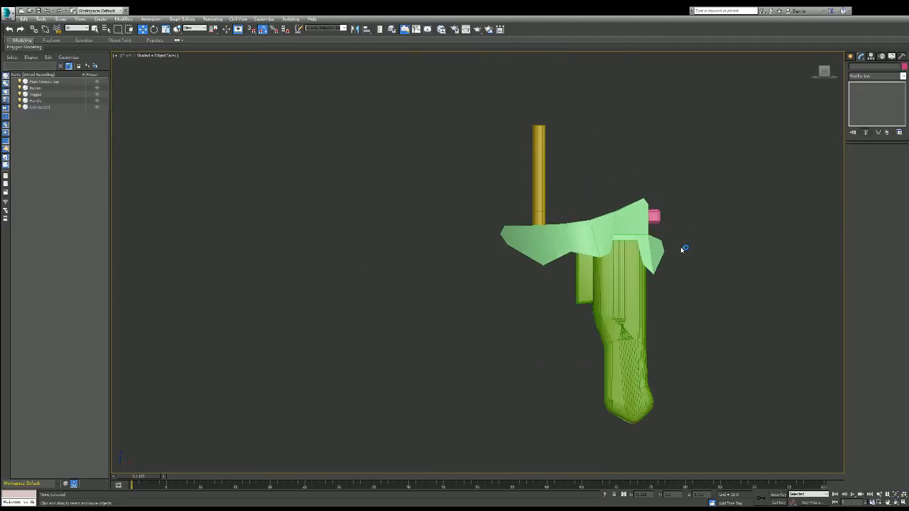
pyautogui.scroll(5, 768, 284)
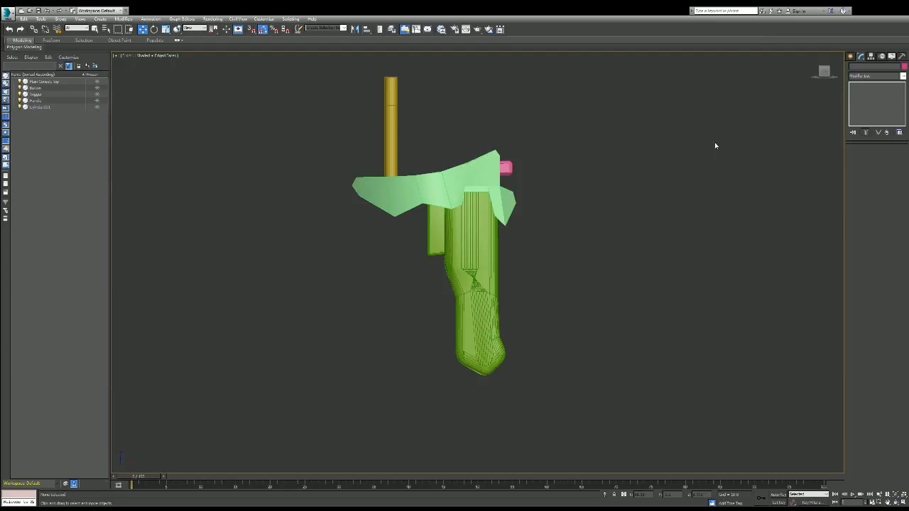
pyautogui.moveTo(823, 75); pyautogui.dragTo(829, 88)
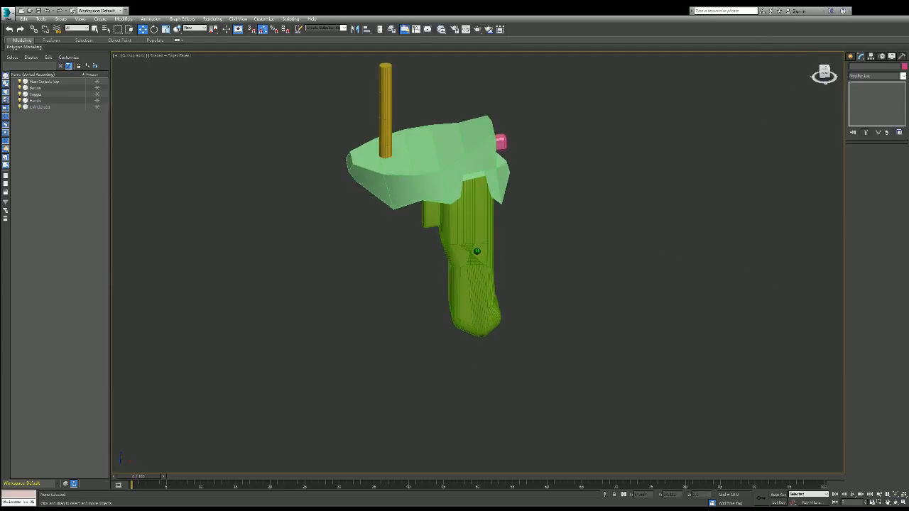
pyautogui.moveTo(476, 251)
pyautogui.keyDown('alt'); pyautogui.mouseDown(button='middle')
pyautogui.moveTo(420, 273)
pyautogui.moveTo(477, 260)
pyautogui.moveTo(469, 252)
pyautogui.moveTo(476, 261)
pyautogui.mouseUp(button='middle'); pyautogui.keyUp('alt')
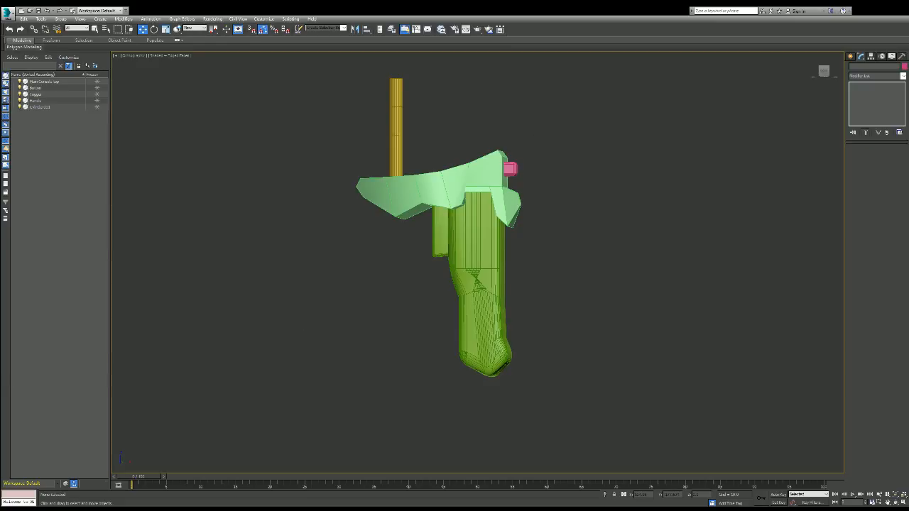
pyautogui.click(824, 71)
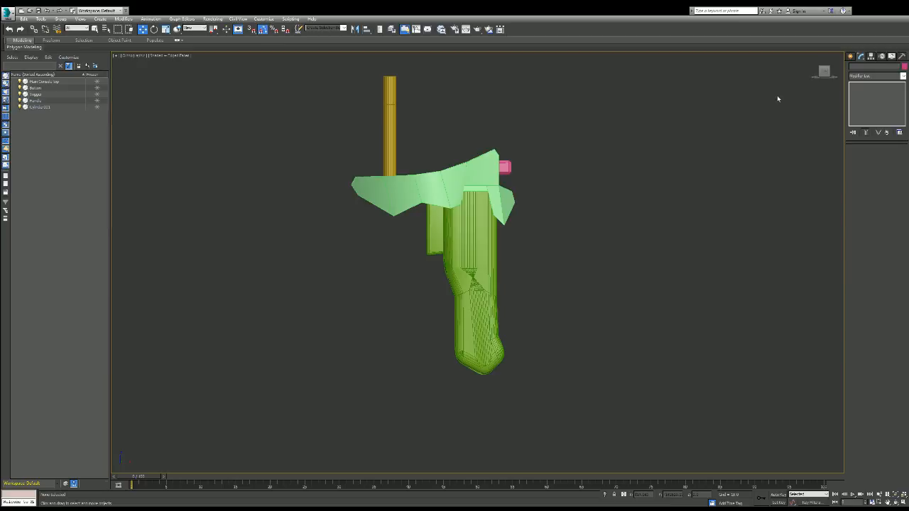
pyautogui.click(824, 70)
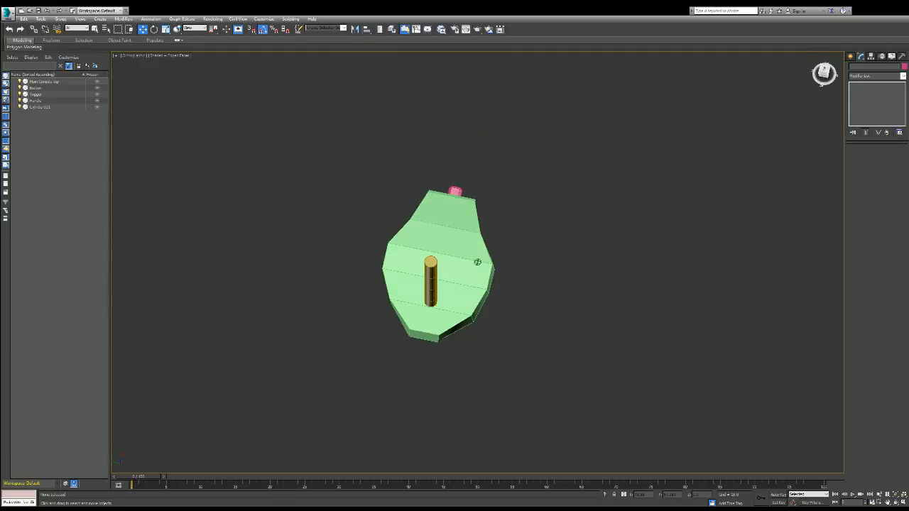
# - Try to move three neighbouring side polygons on the console top's left flank outward, and undo that move
pyautogui.keyDown('alt'); pyautogui.moveTo(477, 262); pyautogui.dragTo(484, 206, button='middle'); pyautogui.keyUp('alt')
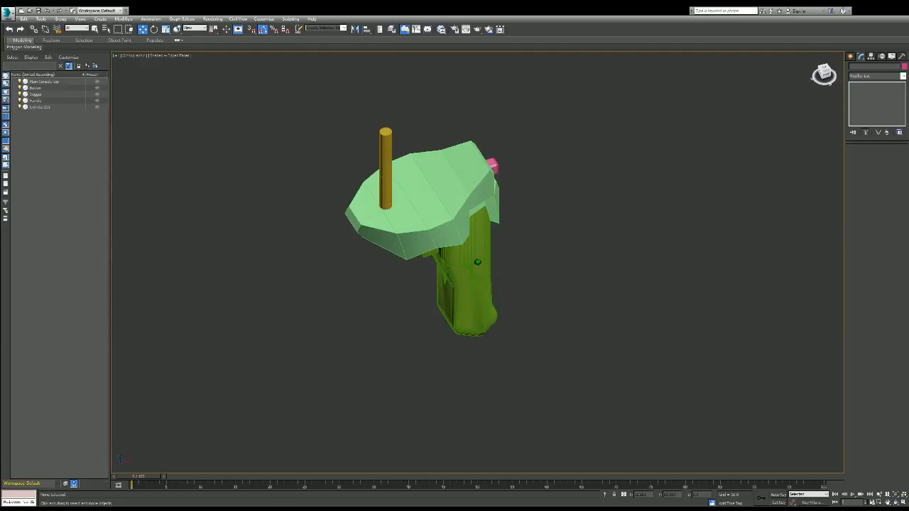
pyautogui.click(447, 224)
pyautogui.click(883, 156)
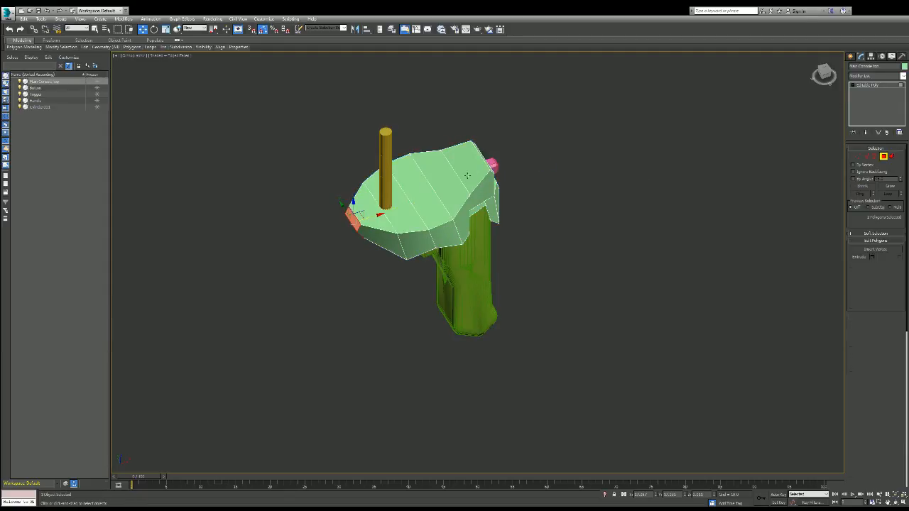
pyautogui.click(444, 230)
pyautogui.keyDown('ctrl'); pyautogui.click(423, 243); pyautogui.keyUp('ctrl')
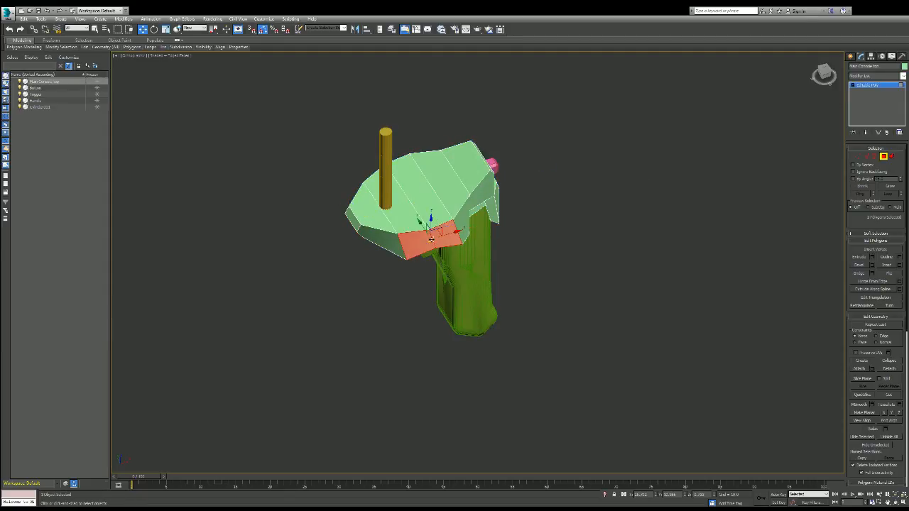
pyautogui.keyDown('ctrl'); pyautogui.click(466, 218); pyautogui.keyUp('ctrl')
pyautogui.keyDown('alt'); pyautogui.moveTo(444, 231); pyautogui.dragTo(499, 248, button='middle'); pyautogui.keyUp('alt')
pyautogui.moveTo(443, 240); pyautogui.dragTo(461, 251)
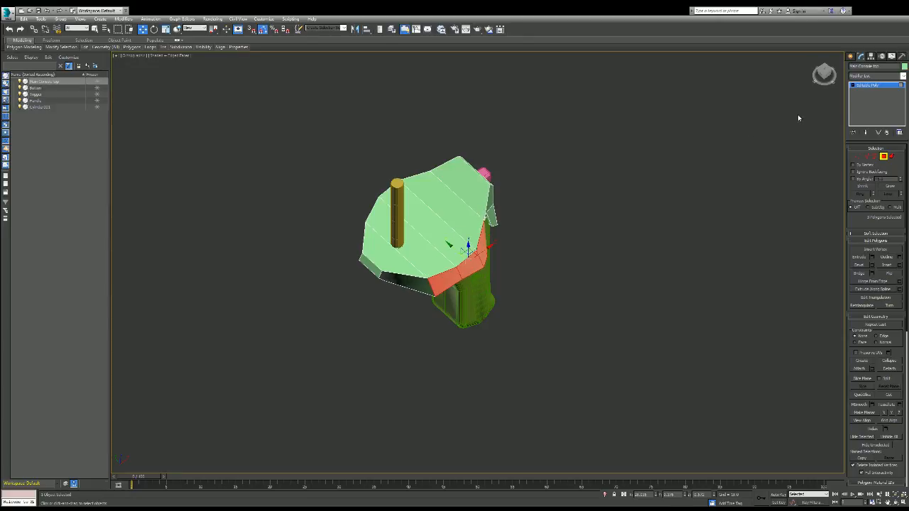
pyautogui.moveTo(824, 74); pyautogui.dragTo(794, 39)
pyautogui.keyDown('alt'); pyautogui.moveTo(478, 262); pyautogui.dragTo(477, 262, button='middle'); pyautogui.keyUp('alt')
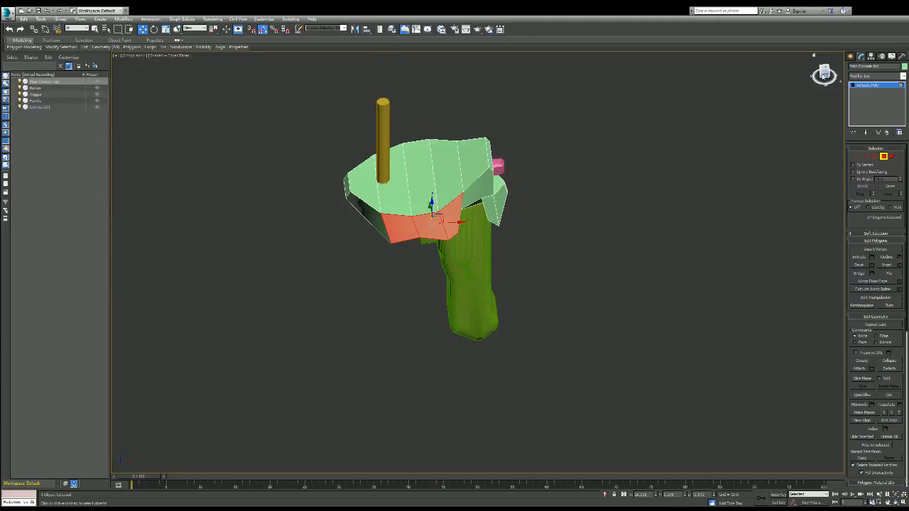
pyautogui.hotkey('ctrl', 'z')
# - Select the run of side polygons along the console top's left flank, from the rear forward, and move them slightly inward
pyautogui.click(480, 208)
pyautogui.keyDown('ctrl'); pyautogui.click(478, 190); pyautogui.keyUp('ctrl')
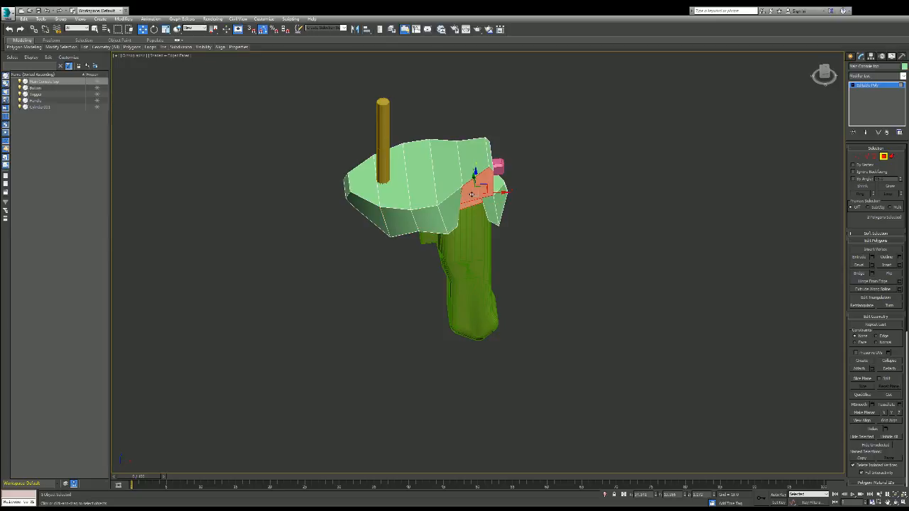
pyautogui.keyDown('ctrl'); pyautogui.click(449, 211); pyautogui.keyUp('ctrl')
pyautogui.keyDown('ctrl'); pyautogui.click(429, 219); pyautogui.keyUp('ctrl')
pyautogui.keyDown('ctrl'); pyautogui.click(410, 221); pyautogui.keyUp('ctrl')
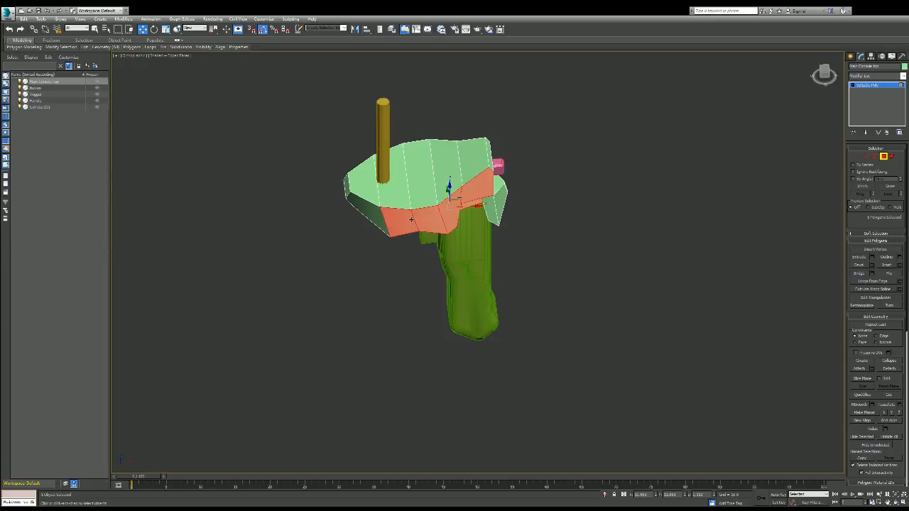
pyautogui.moveTo(447, 191); pyautogui.dragTo(447, 189)
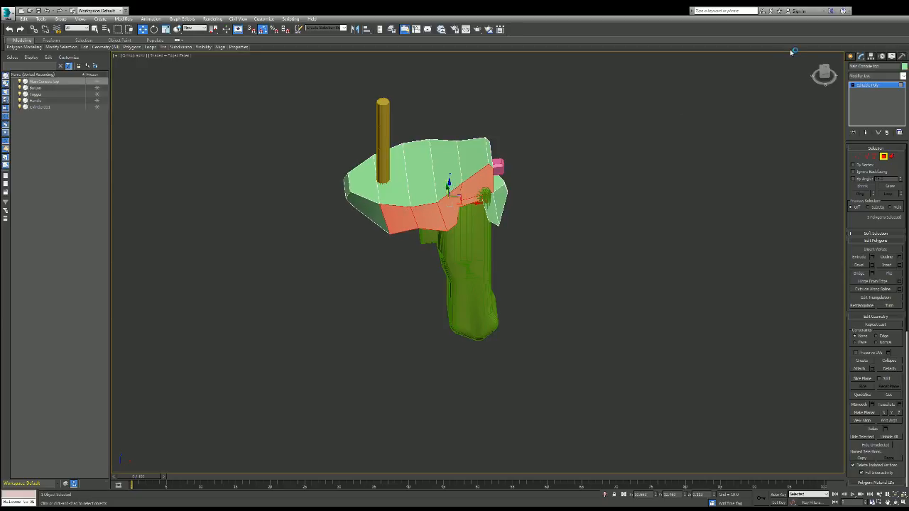
# - Move the side polygons along the console top's right flank slightly inward and clear the polygon selection
pyautogui.moveTo(823, 75); pyautogui.dragTo(763, 142)
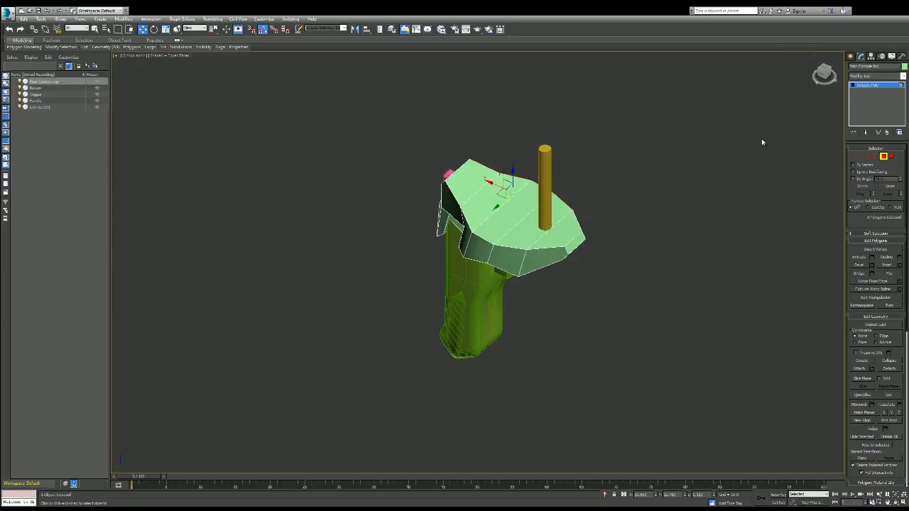
pyautogui.keyDown('ctrl'); pyautogui.click(534, 265); pyautogui.keyUp('ctrl')
pyautogui.keyDown('ctrl'); pyautogui.click(487, 253); pyautogui.keyUp('ctrl')
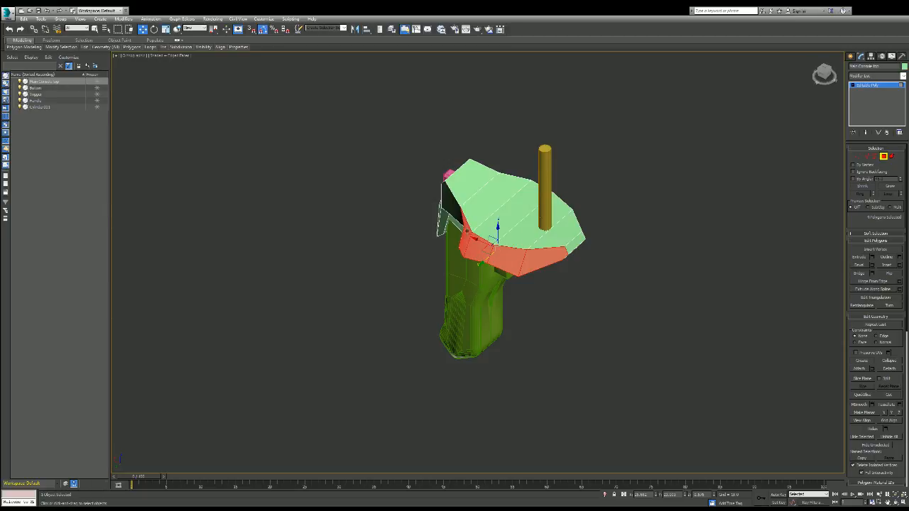
pyautogui.keyDown('ctrl'); pyautogui.click(468, 231); pyautogui.keyUp('ctrl')
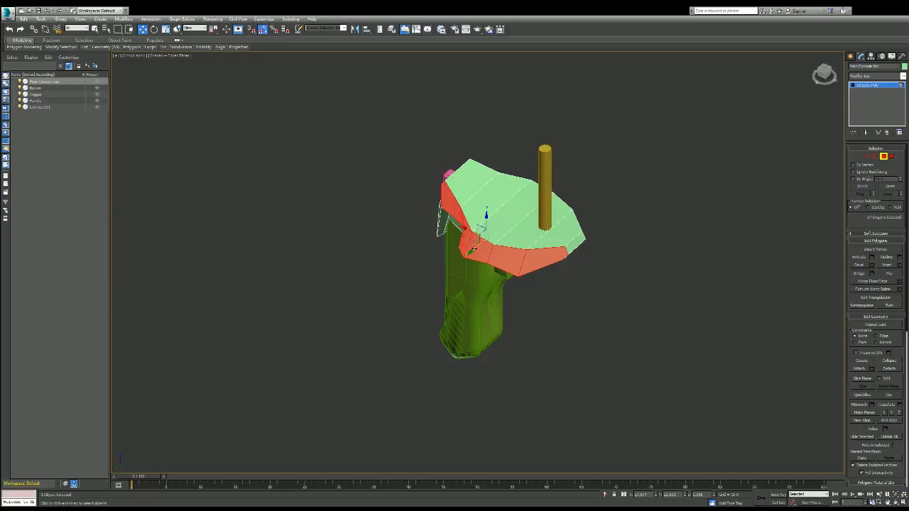
pyautogui.keyDown('ctrl'); pyautogui.click(474, 247); pyautogui.keyUp('ctrl')
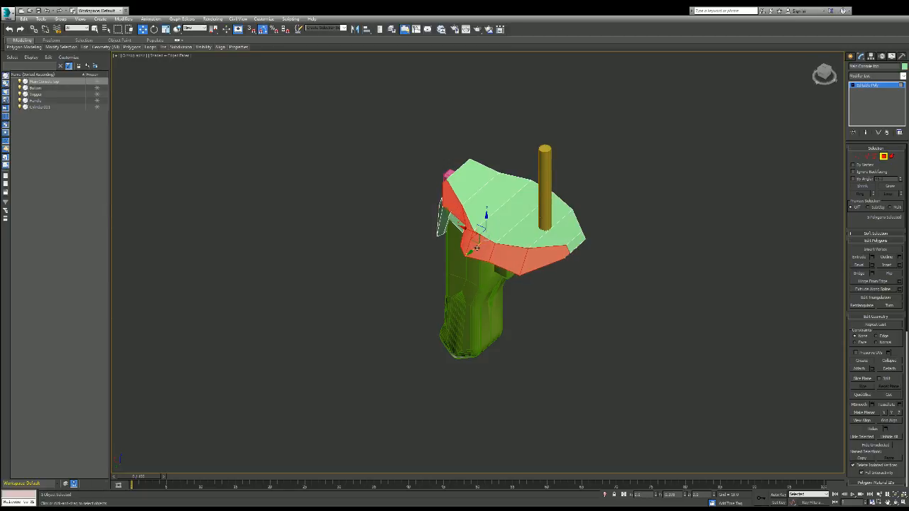
pyautogui.keyDown('ctrl'); pyautogui.click(478, 248); pyautogui.keyUp('ctrl')
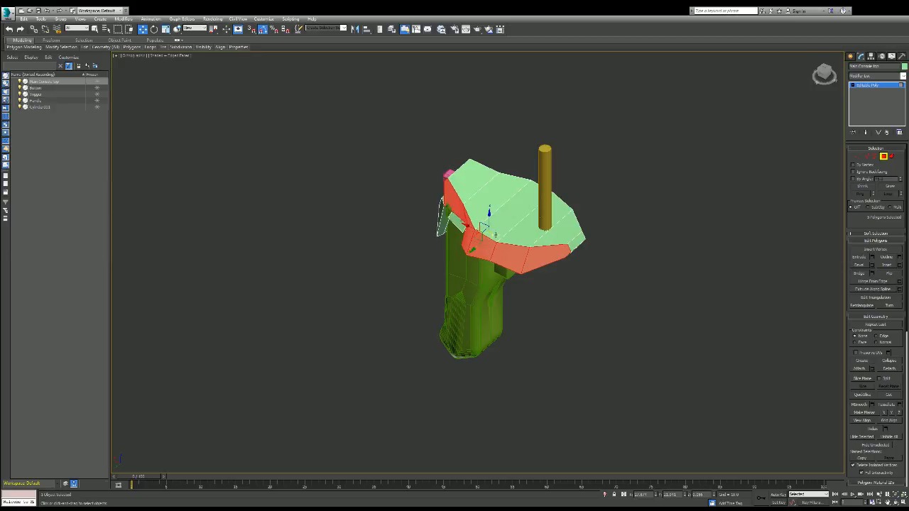
pyautogui.keyDown('alt'); pyautogui.moveTo(480, 248); pyautogui.dragTo(476, 249, button='middle'); pyautogui.keyUp('alt')
pyautogui.keyDown('alt'); pyautogui.moveTo(477, 262); pyautogui.dragTo(594, 235, button='middle'); pyautogui.keyUp('alt')
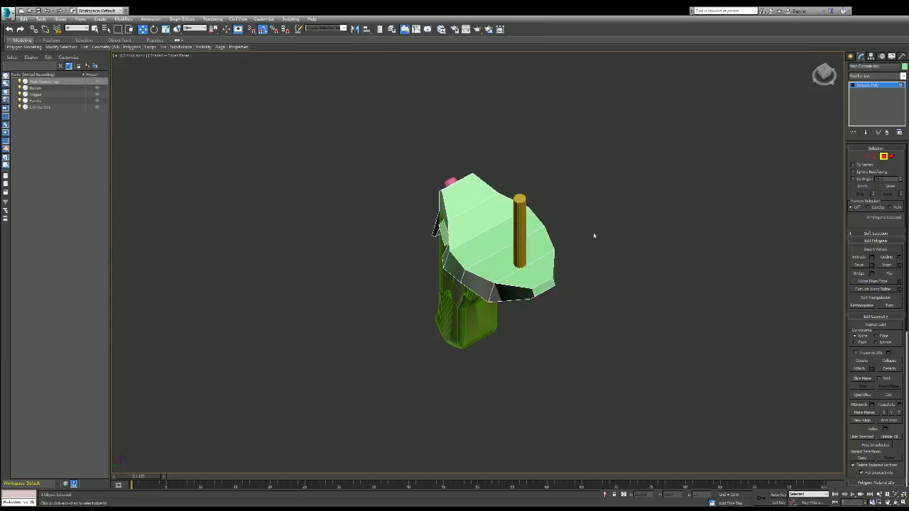
# - Move a vertical edge on the console top's right flank inward, and adjust the vertical edges along the left flank the same way
pyautogui.click(868, 157)
pyautogui.click(445, 252)
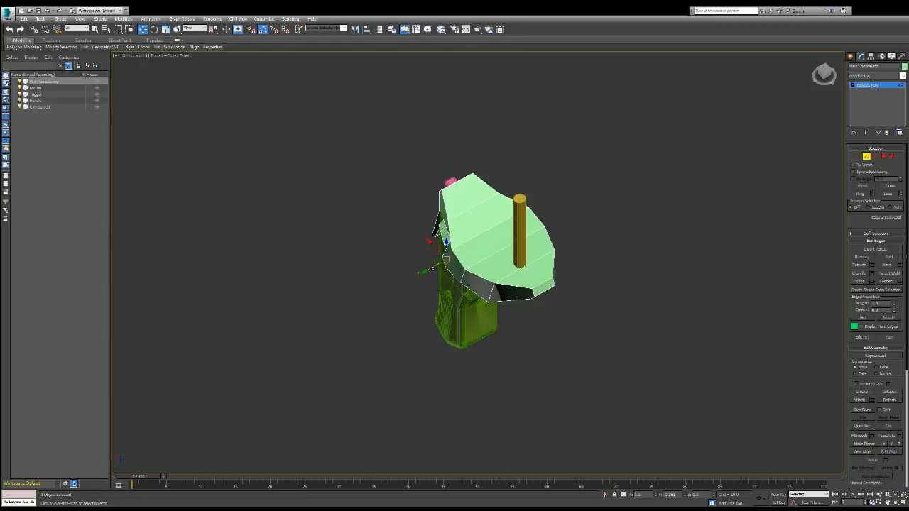
pyautogui.moveTo(823, 71); pyautogui.dragTo(791, 77)
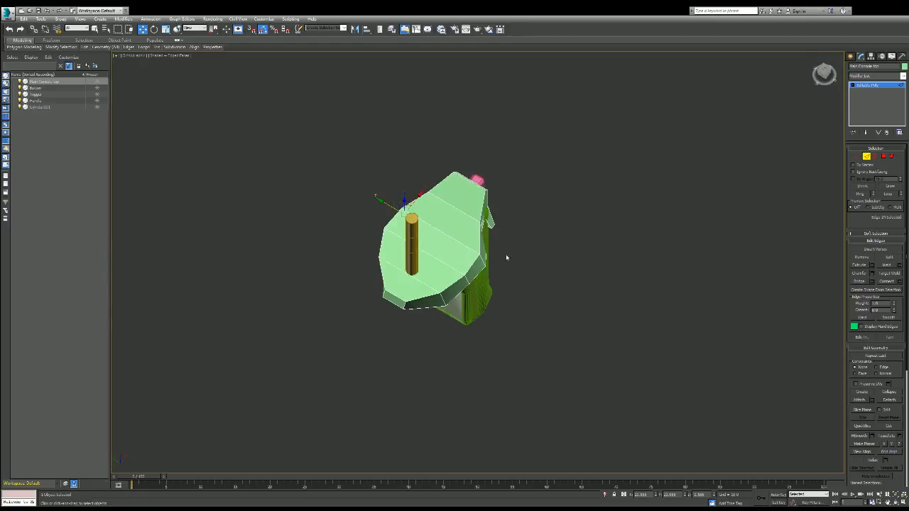
pyautogui.click(482, 260)
pyautogui.click(465, 281)
pyautogui.click(449, 278)
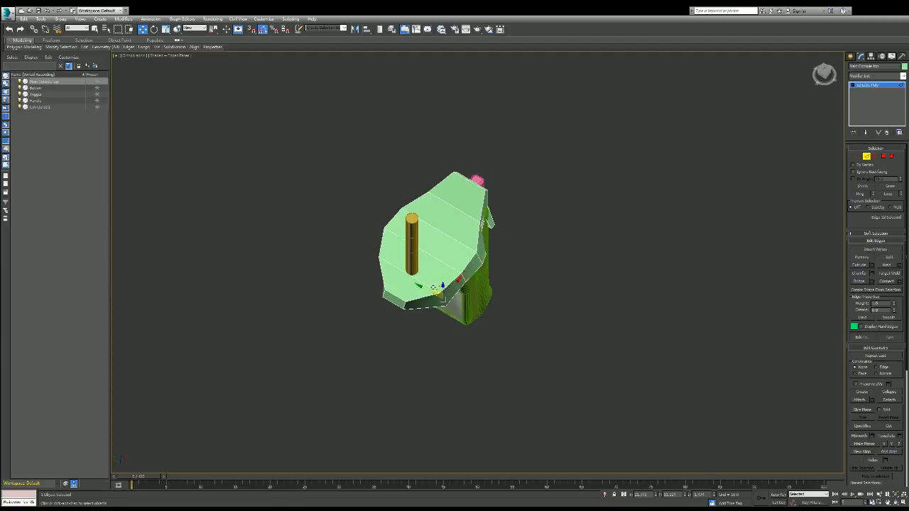
pyautogui.click(423, 287)
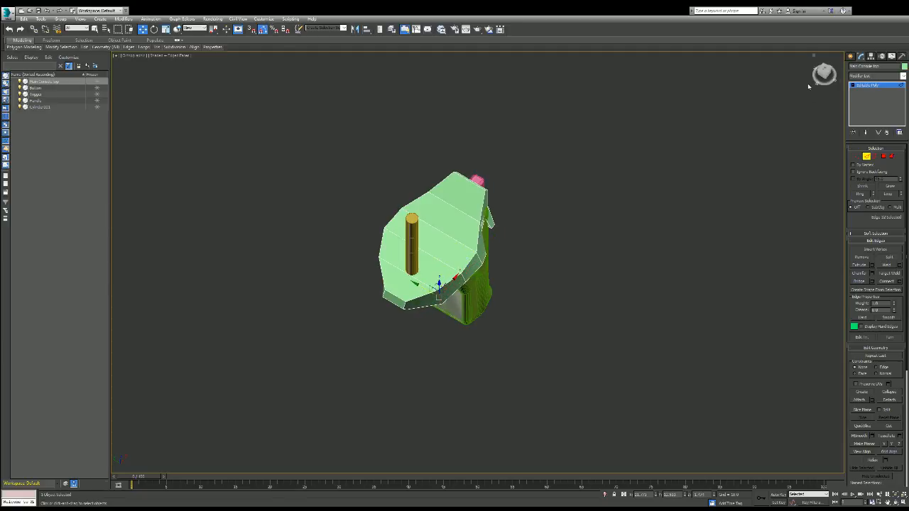
# - Shift the vertical edges along the console top's right flank inward one by one towards the nose
pyautogui.keyDown('alt'); pyautogui.moveTo(440, 258); pyautogui.dragTo(480, 285, button='middle'); pyautogui.keyUp('alt')
pyautogui.click(432, 254)
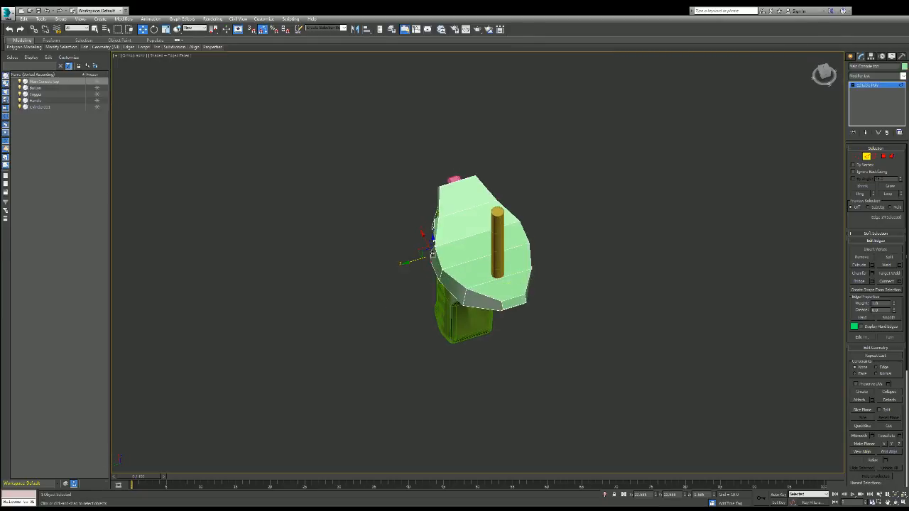
pyautogui.click(415, 261)
pyautogui.click(431, 255)
pyautogui.click(441, 273)
pyautogui.moveTo(424, 280); pyautogui.dragTo(427, 280)
pyautogui.click(440, 261)
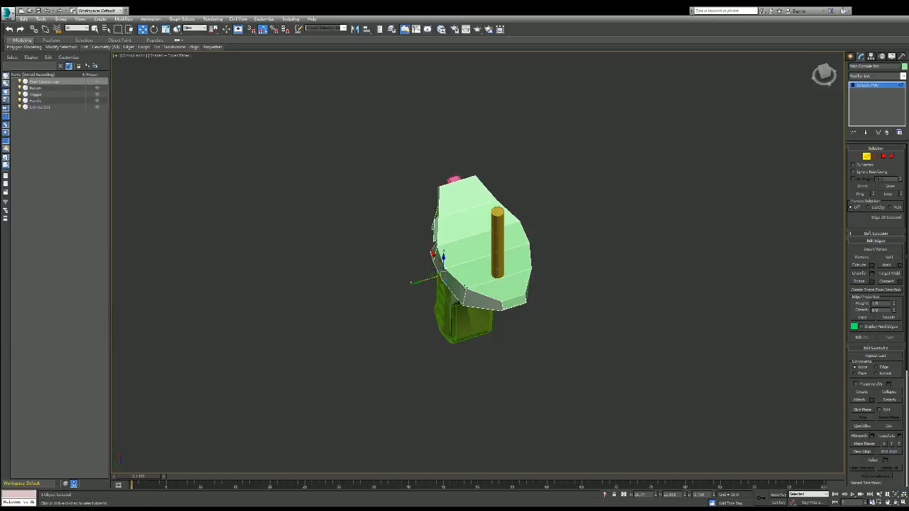
pyautogui.click(463, 294)
pyautogui.moveTo(446, 302); pyautogui.dragTo(449, 300)
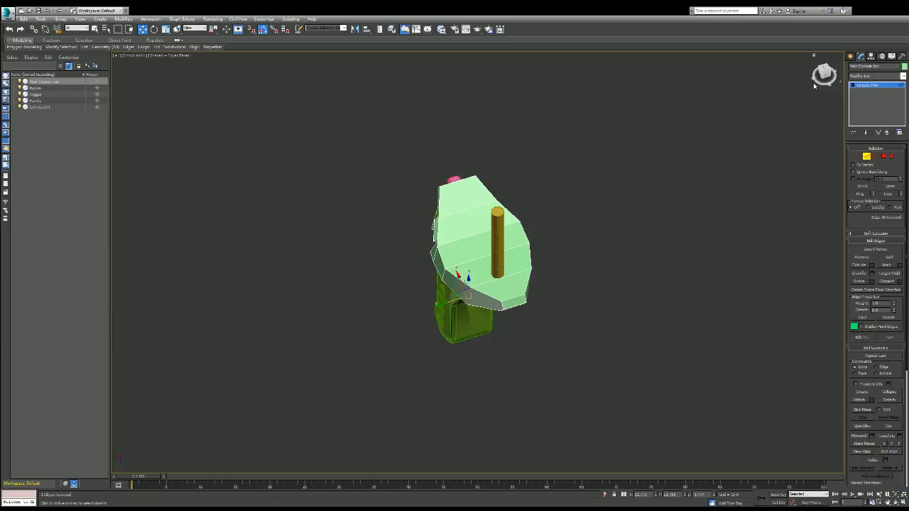
# - Try to adjust an edge at the side of the nose face, and check the outline from the front and above
pyautogui.keyDown('alt'); pyautogui.moveTo(500, 306); pyautogui.dragTo(553, 177, button='middle'); pyautogui.keyUp('alt')
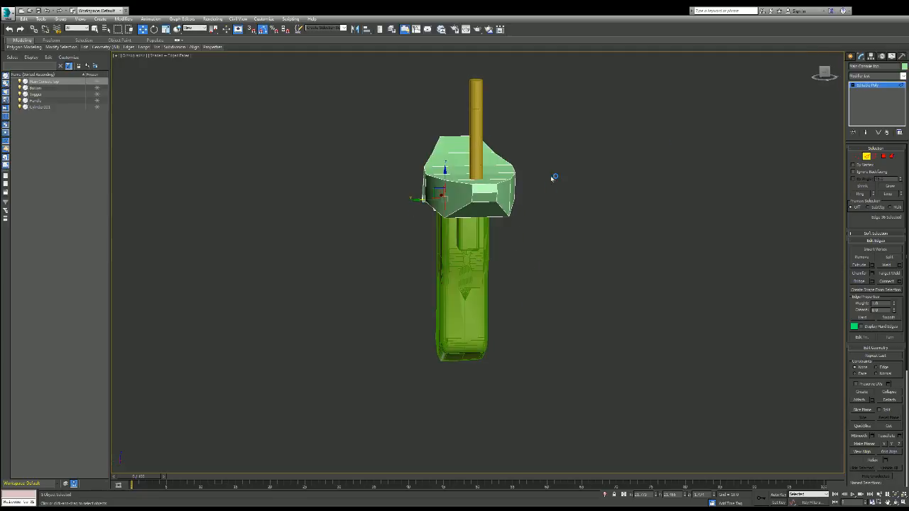
pyautogui.click(470, 191)
pyautogui.moveTo(455, 193); pyautogui.dragTo(476, 194)
pyautogui.click(574, 203)
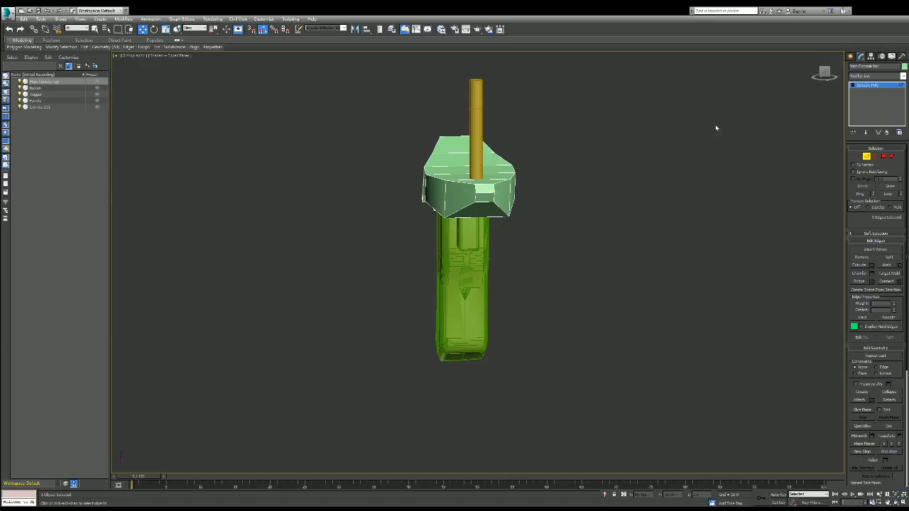
pyautogui.click(823, 69)
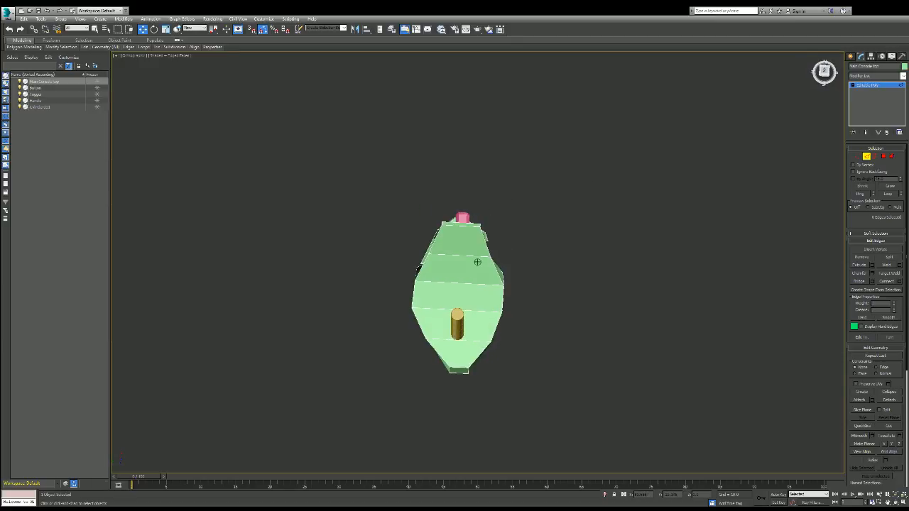
pyautogui.keyDown('alt'); pyautogui.moveTo(478, 262); pyautogui.dragTo(477, 262, button='middle'); pyautogui.keyUp('alt')
# - Undo all the individual edge moves made on the console top's two flanks and nose
pyautogui.hotkey('ctrl', 'z')
pyautogui.hotkey('ctrl', 'z')
pyautogui.hotkey('ctrl', 'z')
pyautogui.hotkey('ctrl', 'z')
pyautogui.hotkey('ctrl', 'z')
pyautogui.hotkey('ctrl', 'z')
pyautogui.hotkey('ctrl', 'z')
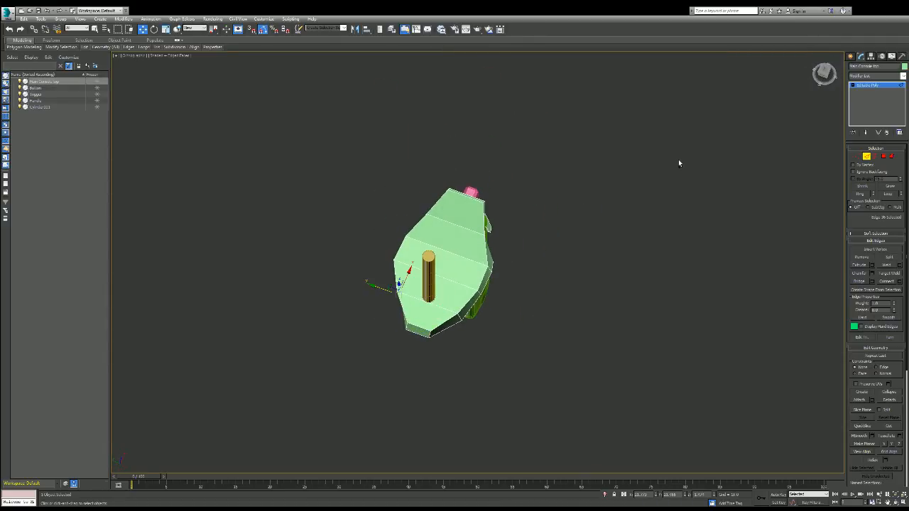
pyautogui.hotkey('ctrl', 'z')
pyautogui.hotkey('ctrl', 'z')
pyautogui.hotkey('ctrl', 'z')
pyautogui.hotkey('ctrl', 'z')
pyautogui.hotkey('ctrl', 'z')
pyautogui.hotkey('ctrl', 'z')
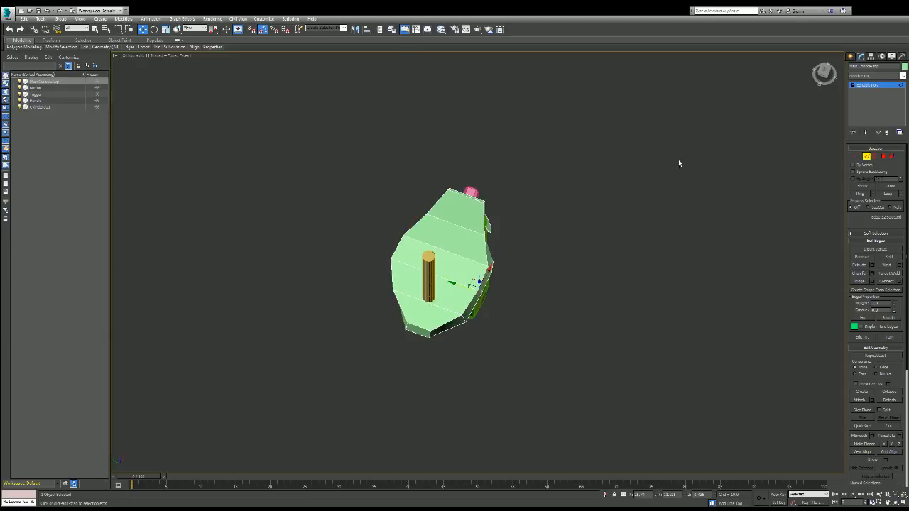
pyautogui.hotkey('ctrl', 'z')
pyautogui.hotkey('ctrl', 'z')
pyautogui.hotkey('ctrl', 'z')
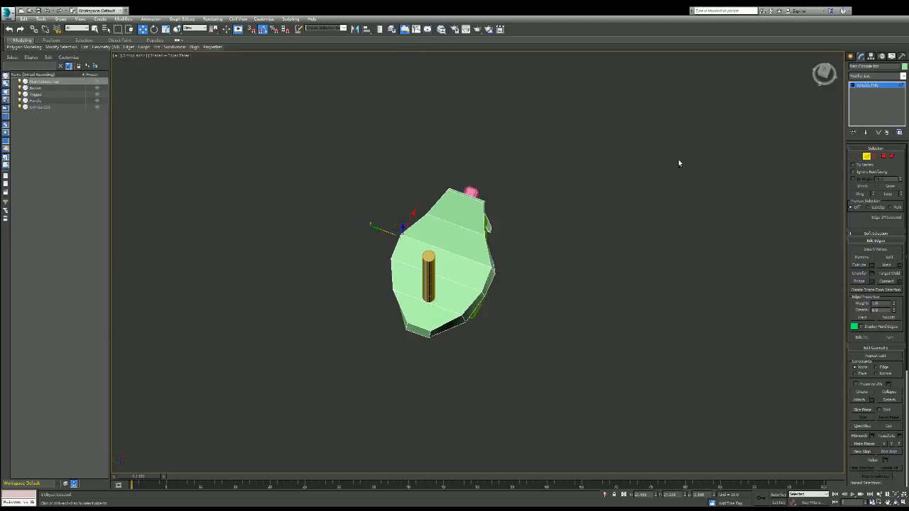
# - Leave the console top's edge editing and move the upright cylinder slightly rearward along the console top
pyautogui.click(824, 74)
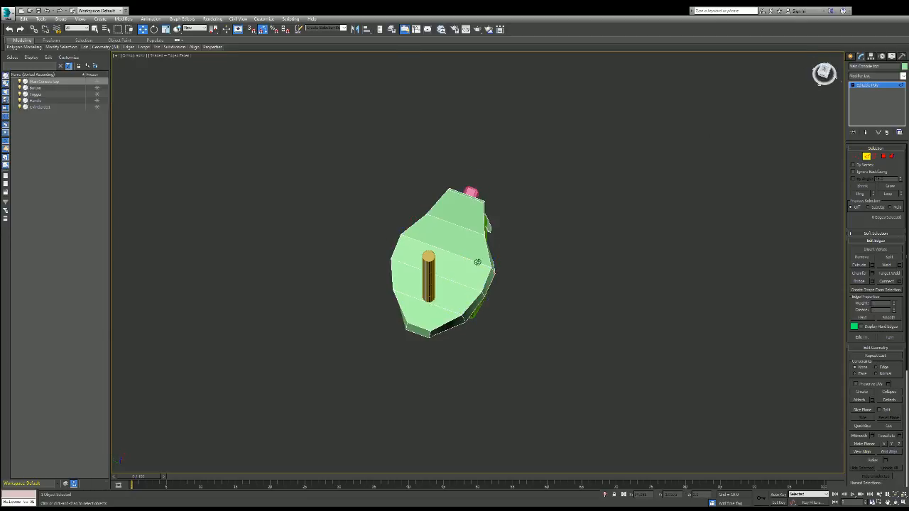
pyautogui.moveTo(823, 73); pyautogui.dragTo(258, 105)
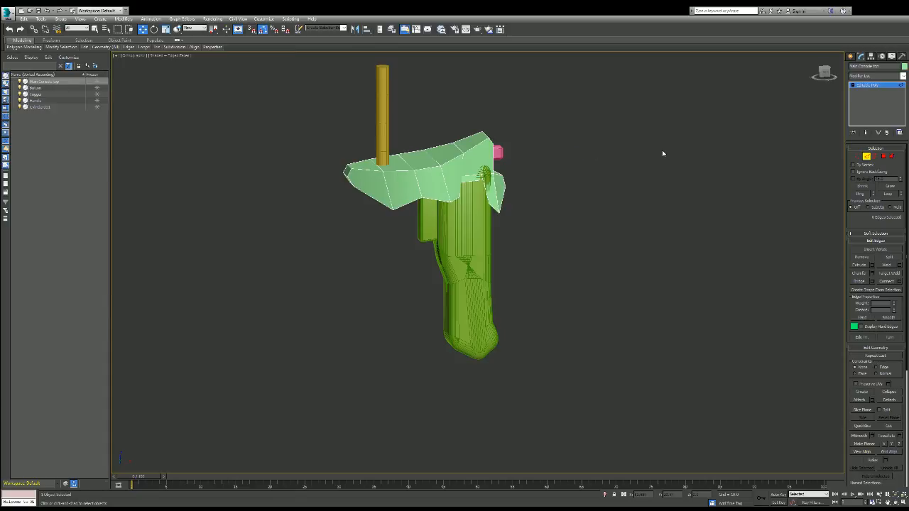
pyautogui.click(824, 72)
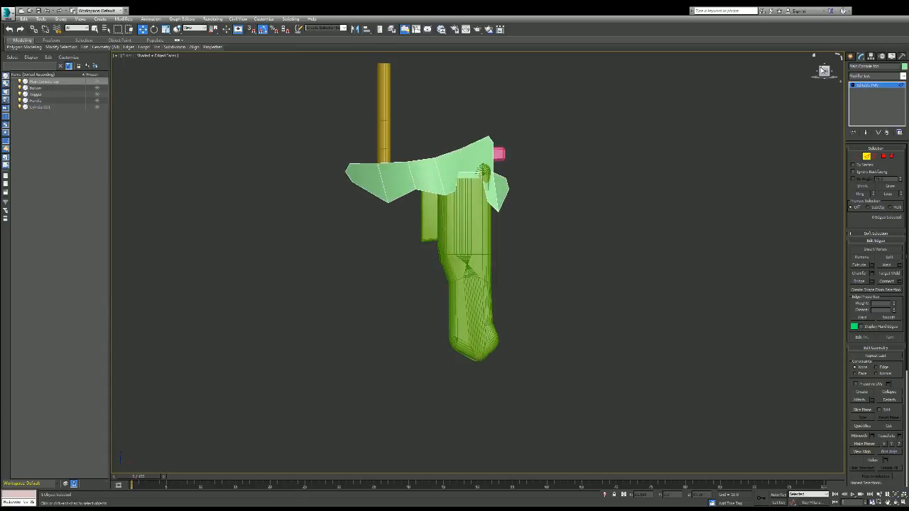
pyautogui.moveTo(824, 72); pyautogui.dragTo(824, 35)
pyautogui.keyDown('alt'); pyautogui.moveTo(477, 262); pyautogui.dragTo(361, 139, button='middle'); pyautogui.keyUp('alt')
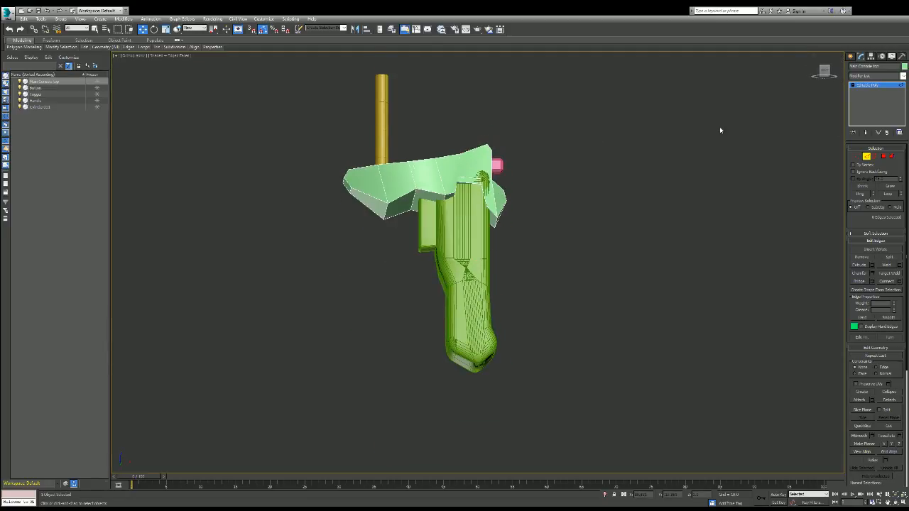
pyautogui.click(867, 155)
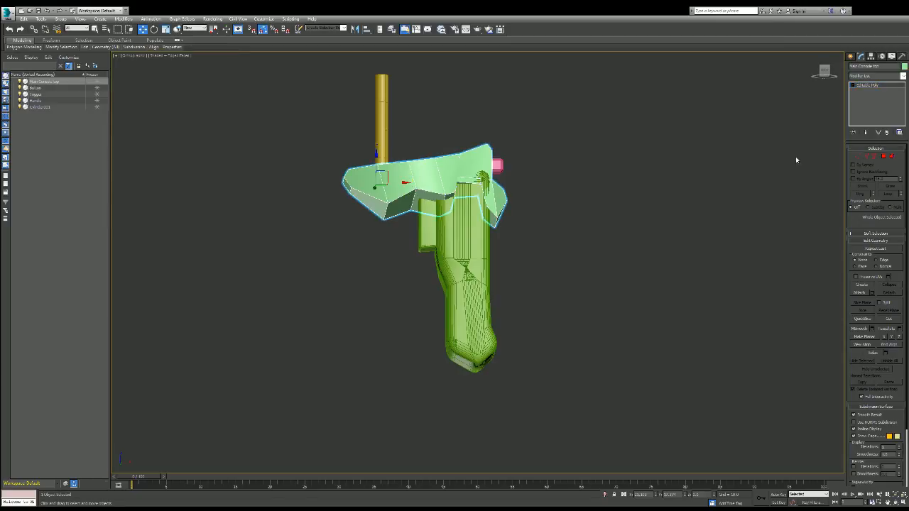
pyautogui.click(386, 127)
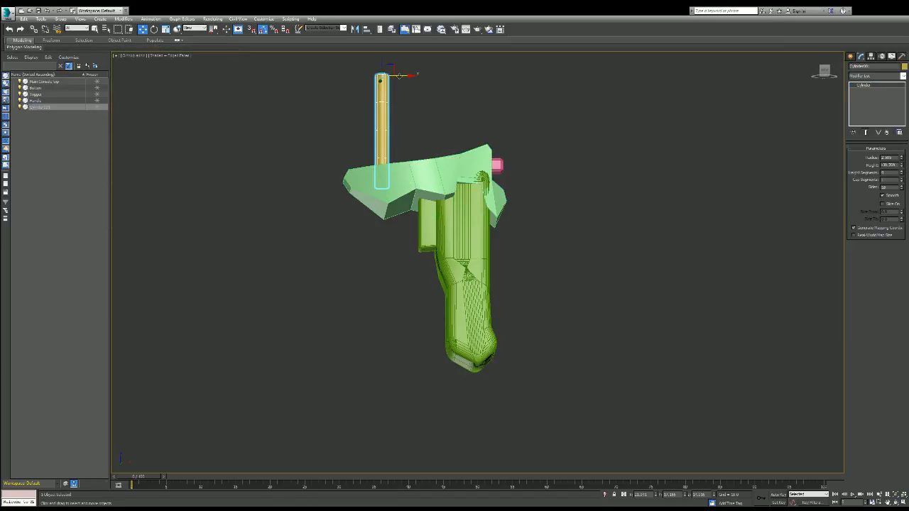
pyautogui.moveTo(400, 75); pyautogui.dragTo(404, 74)
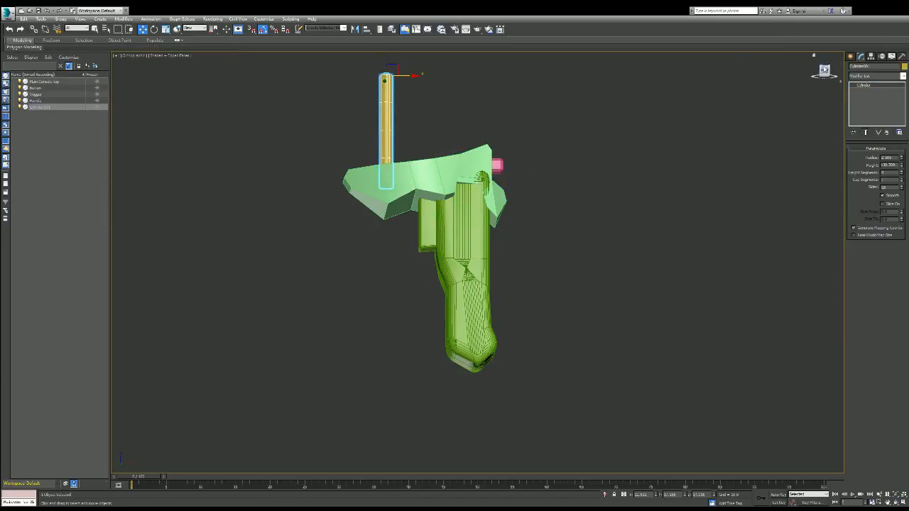
pyautogui.click(824, 70)
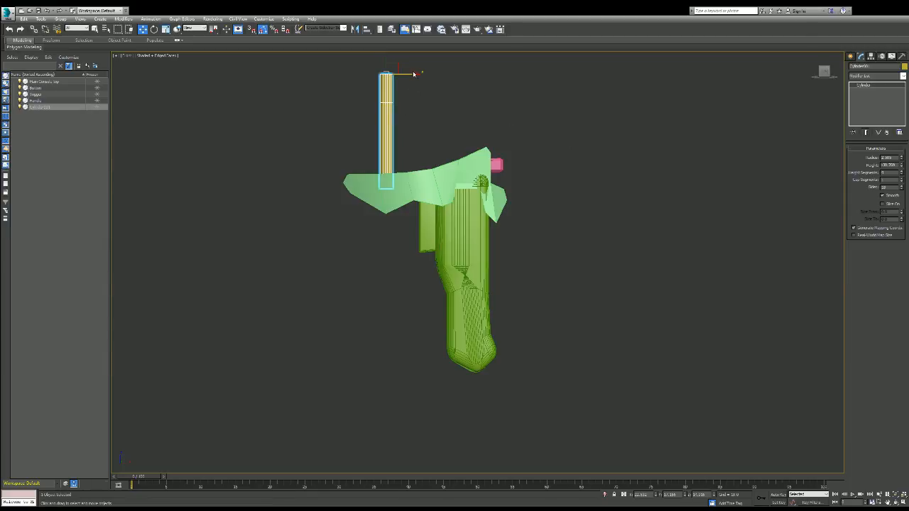
# - Nudge the upright cylinder slightly further from the button along the console top and check its placement from both sides
pyautogui.moveTo(412, 73); pyautogui.dragTo(410, 74)
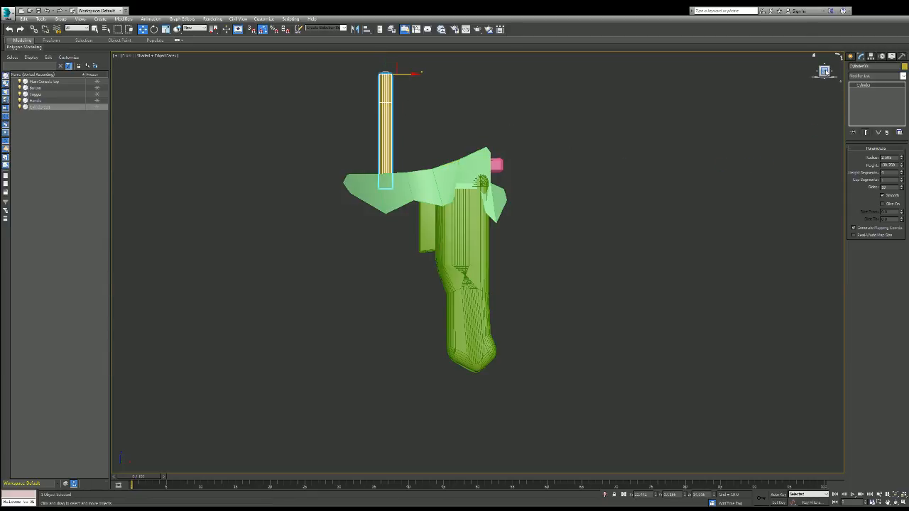
pyautogui.click(824, 71)
pyautogui.moveTo(824, 71); pyautogui.dragTo(862, 66)
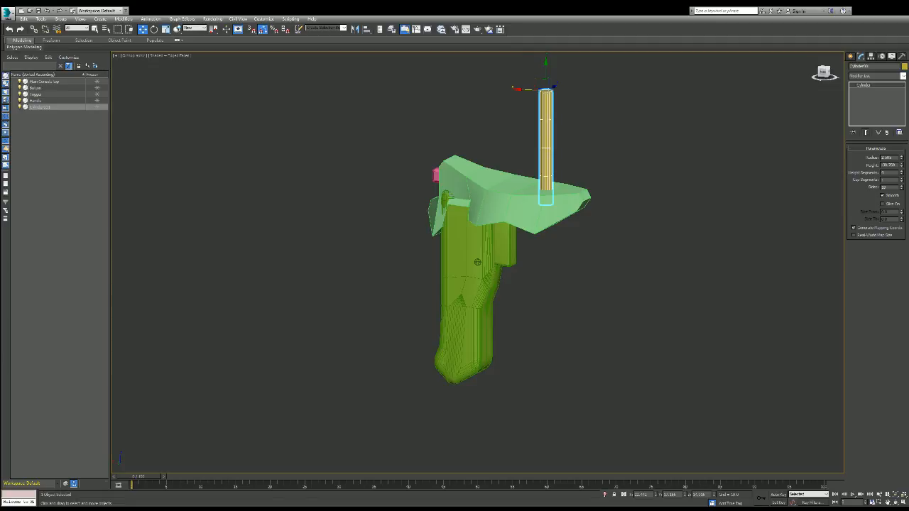
pyautogui.moveTo(862, 66); pyautogui.dragTo(791, 72)
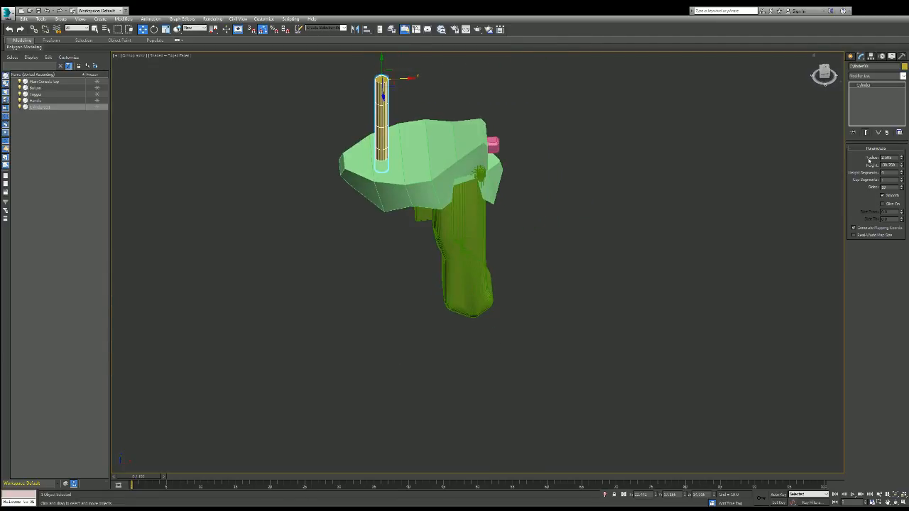
# - Try to shift the two side polygons beside the button end of the console top slightly outward
pyautogui.click(463, 158)
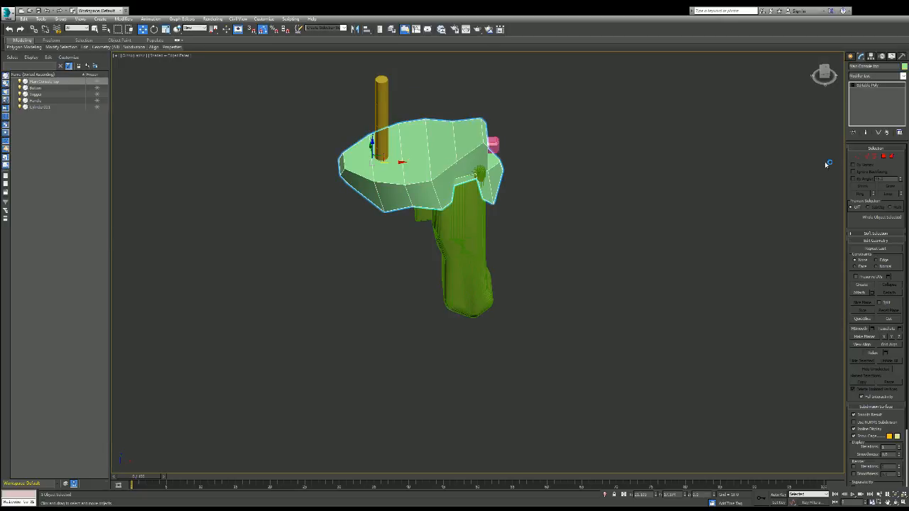
pyautogui.click(892, 156)
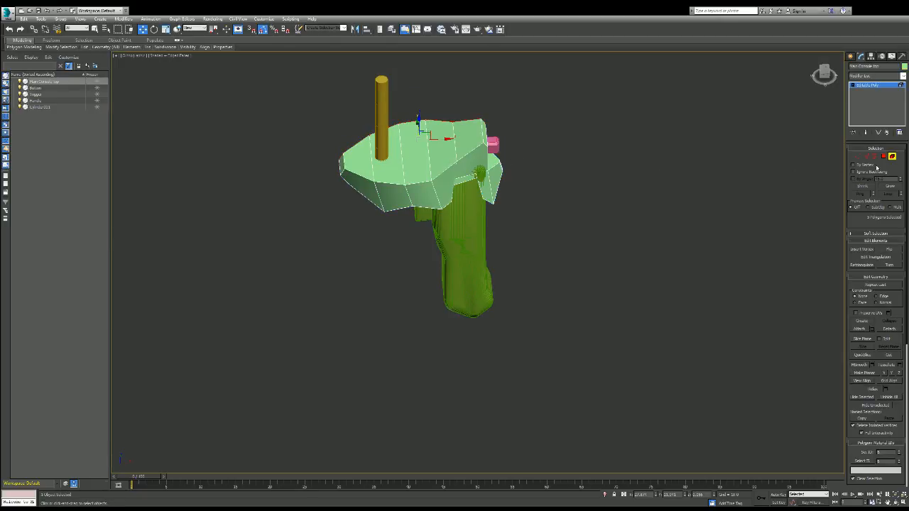
pyautogui.click(884, 157)
pyautogui.click(458, 163)
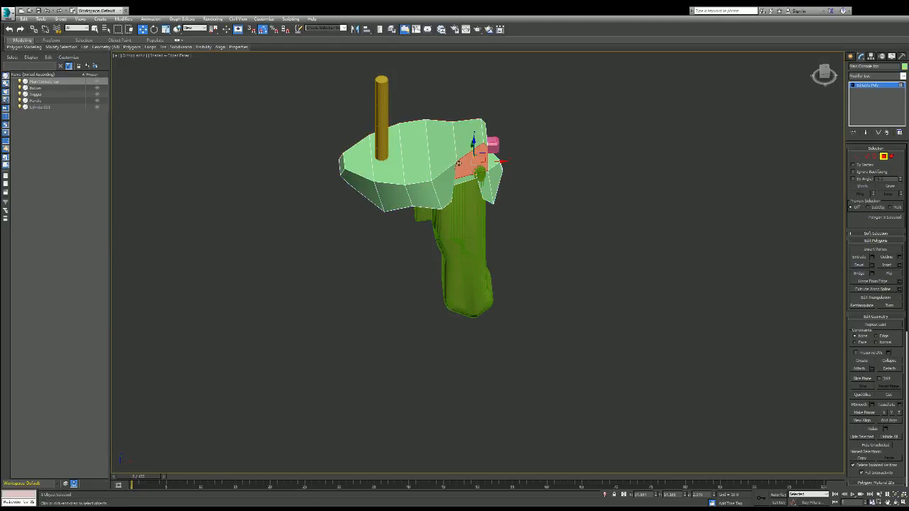
pyautogui.keyDown('ctrl'); pyautogui.click(446, 184); pyautogui.keyUp('ctrl')
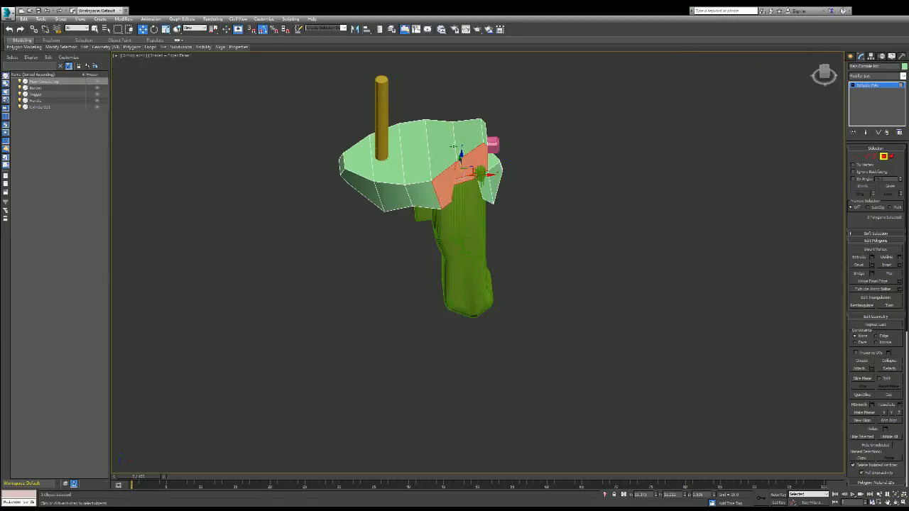
pyautogui.moveTo(822, 70); pyautogui.dragTo(838, 83)
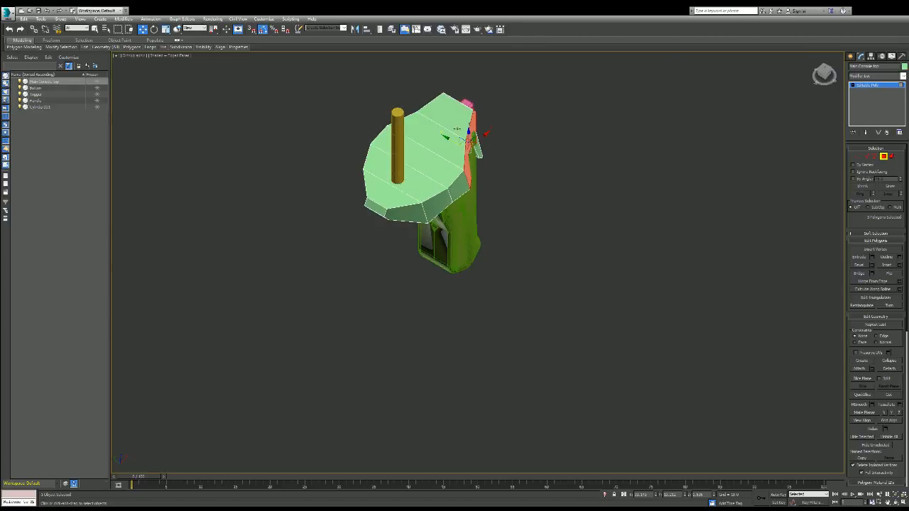
pyautogui.moveTo(453, 138); pyautogui.dragTo(454, 141)
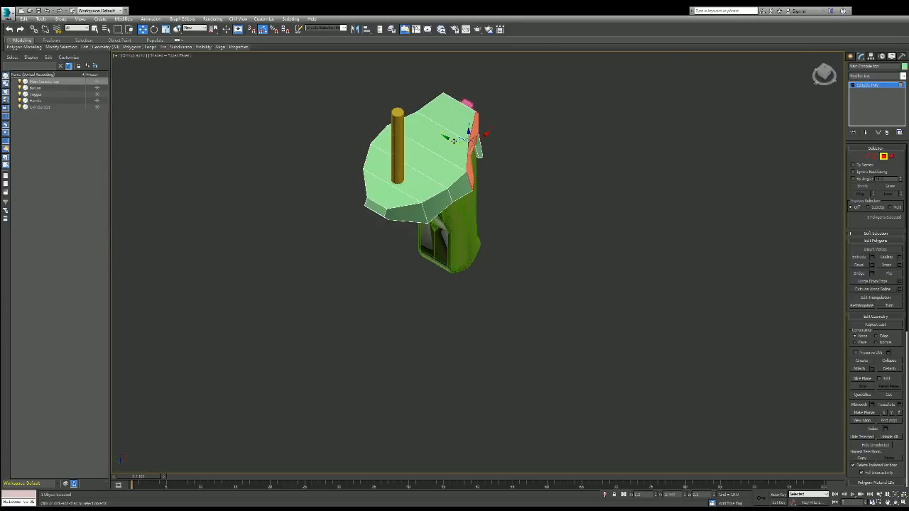
pyautogui.moveTo(824, 72); pyautogui.dragTo(831, 75)
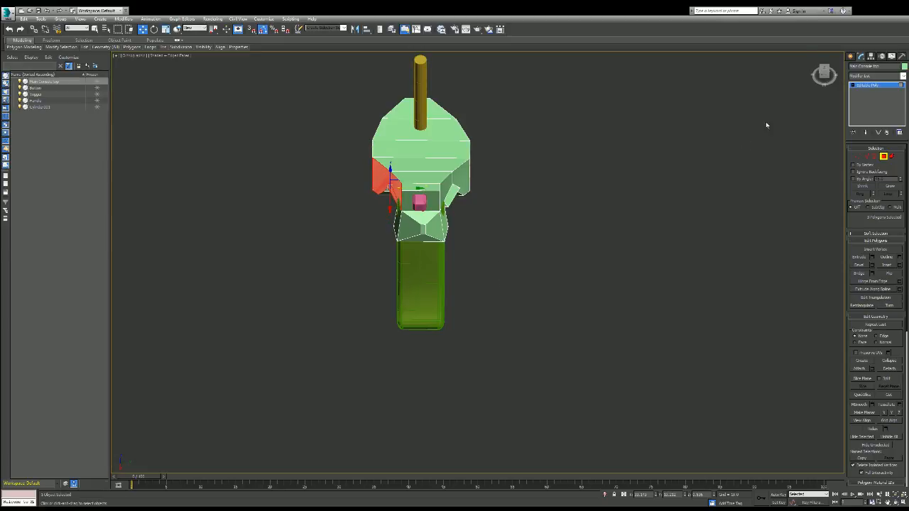
pyautogui.click(883, 157)
pyautogui.click(720, 171)
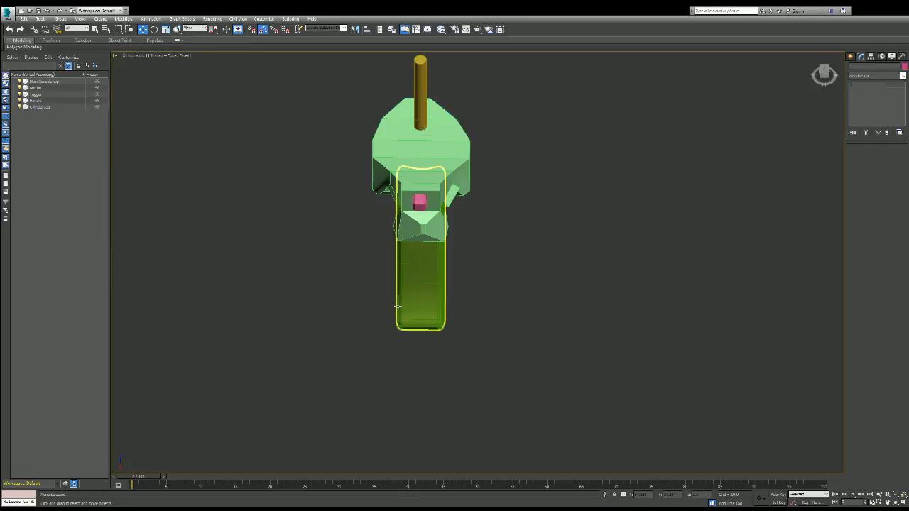
# - Select the handle's whole element and scale it slightly narrower across its width
pyautogui.click(398, 307)
pyautogui.click(892, 156)
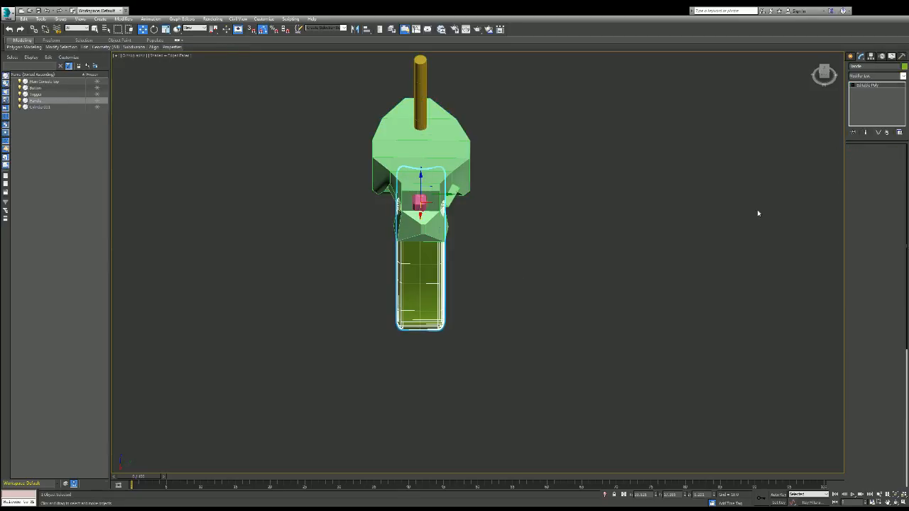
pyautogui.click(440, 264)
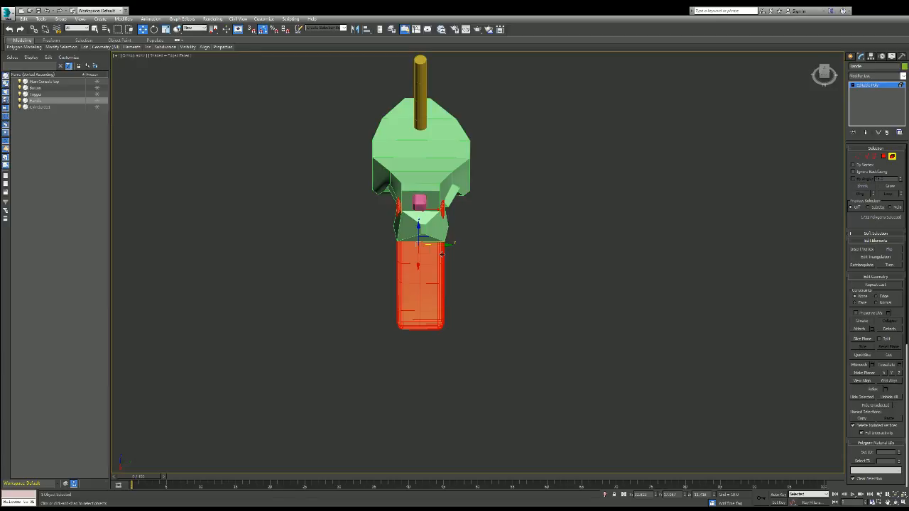
pyautogui.press('r')
pyautogui.moveTo(448, 245); pyautogui.dragTo(439, 246)
# - Leave the handle's element editing and examine how the handle meets the console top from the side, rear and below
pyautogui.keyDown('alt'); pyautogui.moveTo(373, 284); pyautogui.dragTo(421, 252, button='middle'); pyautogui.keyUp('alt')
pyautogui.click(422, 158)
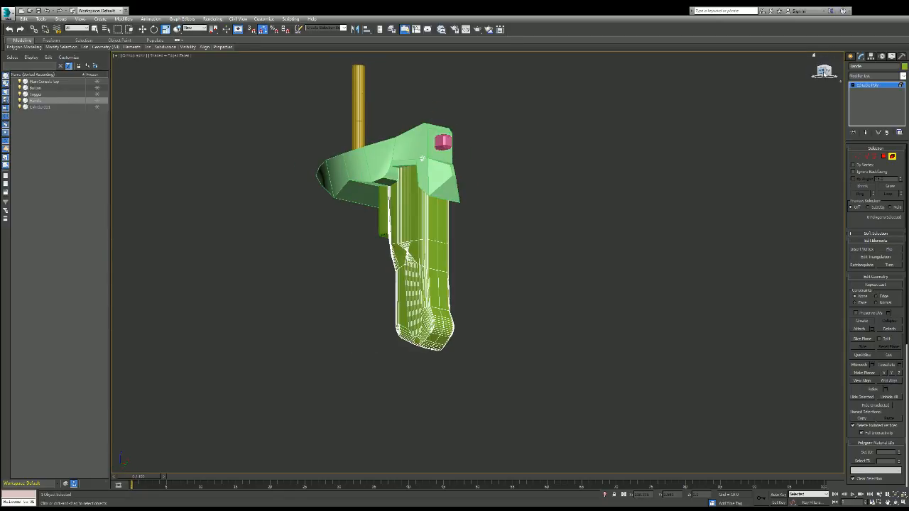
pyautogui.keyDown('alt'); pyautogui.moveTo(422, 158); pyautogui.dragTo(475, 196, button='middle'); pyautogui.keyUp('alt')
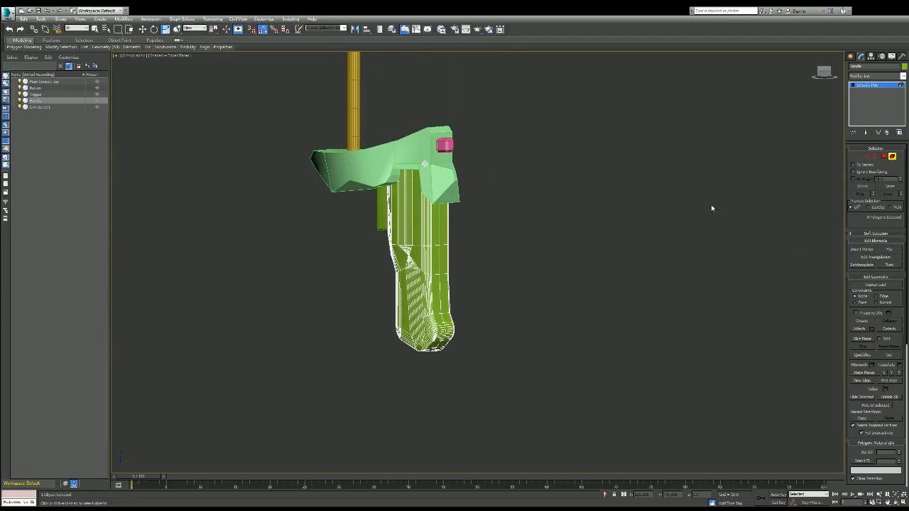
pyautogui.click(891, 156)
pyautogui.press('w')
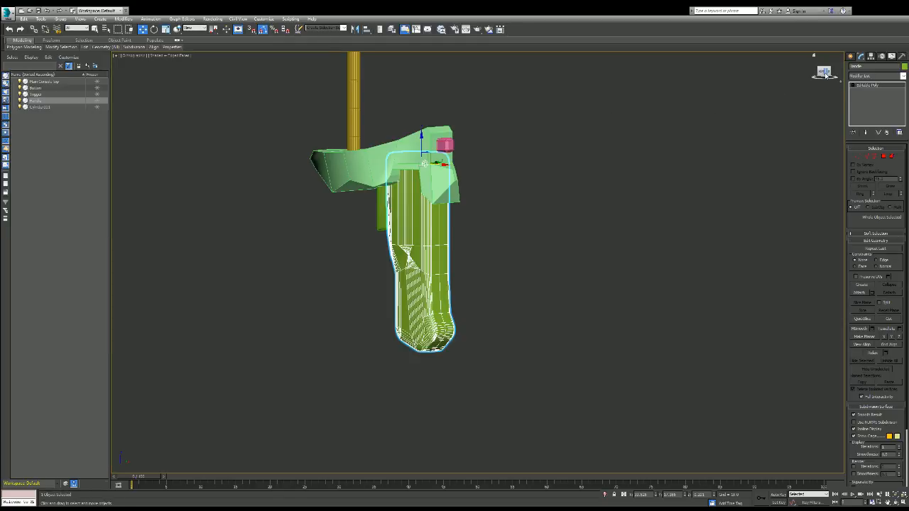
pyautogui.moveTo(824, 72); pyautogui.dragTo(798, 74)
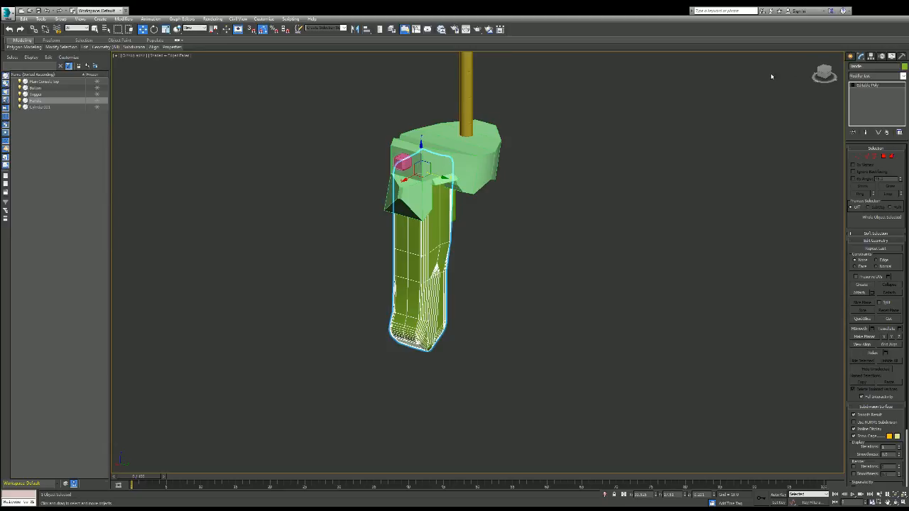
pyautogui.moveTo(823, 73)
pyautogui.mouseDown()
pyautogui.moveTo(842, 73)
pyautogui.moveTo(817, 68)
pyautogui.mouseUp()
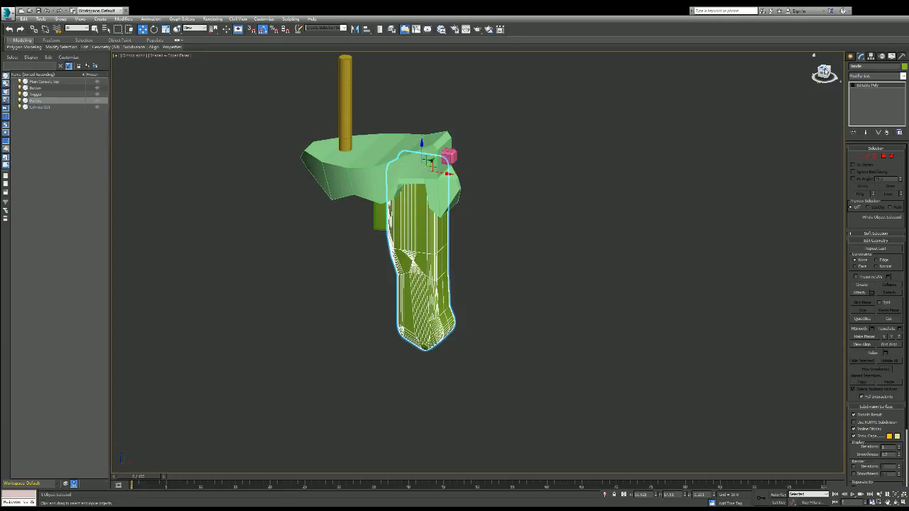
pyautogui.moveTo(824, 72); pyautogui.dragTo(813, 71)
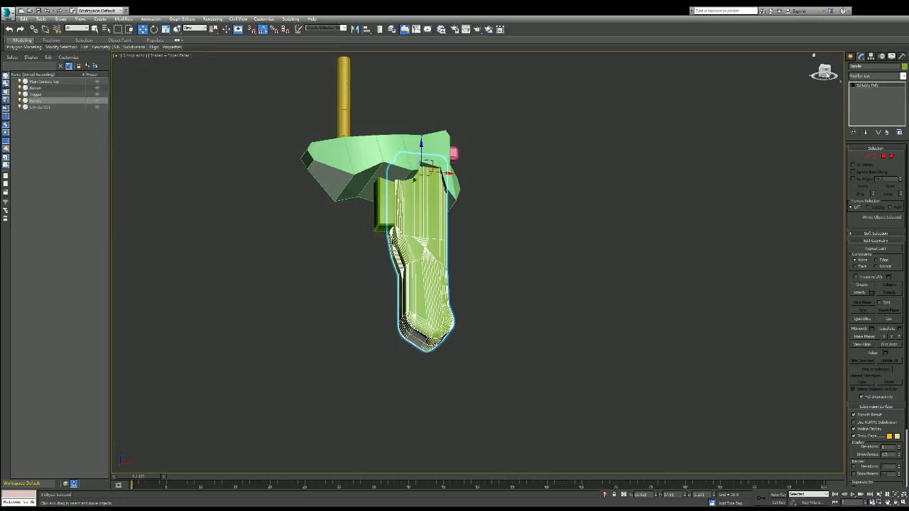
pyautogui.moveTo(827, 74)
pyautogui.mouseDown()
pyautogui.moveTo(814, 76)
pyautogui.moveTo(822, 74)
pyautogui.mouseUp()
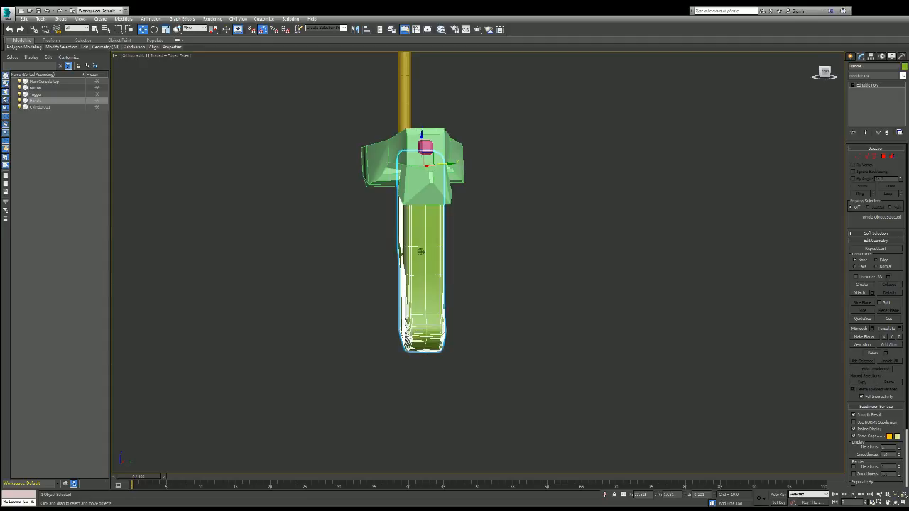
pyautogui.moveTo(823, 74); pyautogui.dragTo(828, 74)
pyautogui.scroll(2, 423, 206)
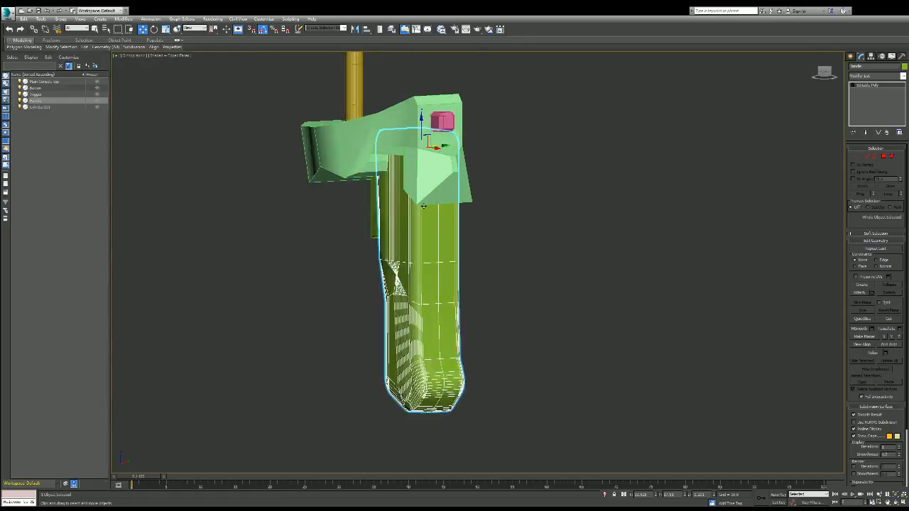
pyautogui.scroll(2, 424, 206)
pyautogui.click(859, 155)
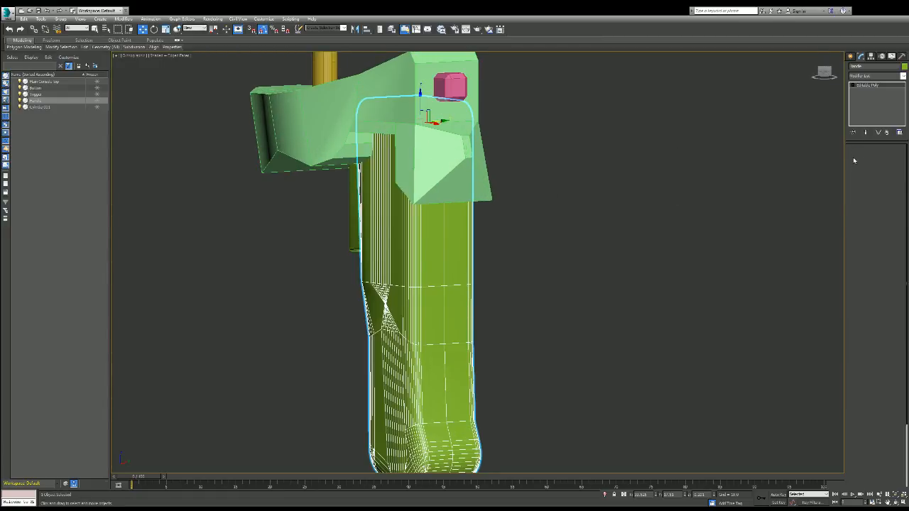
pyautogui.click(442, 181)
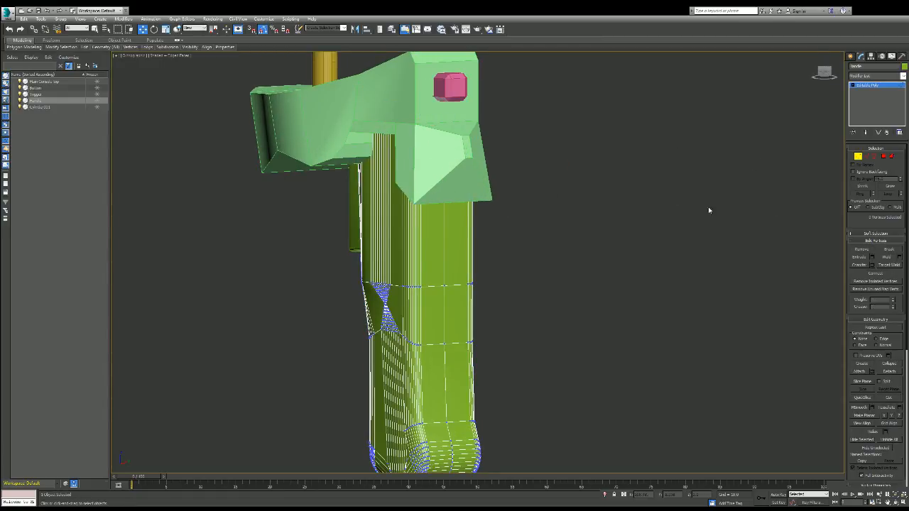
pyautogui.click(859, 155)
# - Move the two lower corner vertices of the console top's block below the button inward to match the handle's width
pyautogui.click(432, 159)
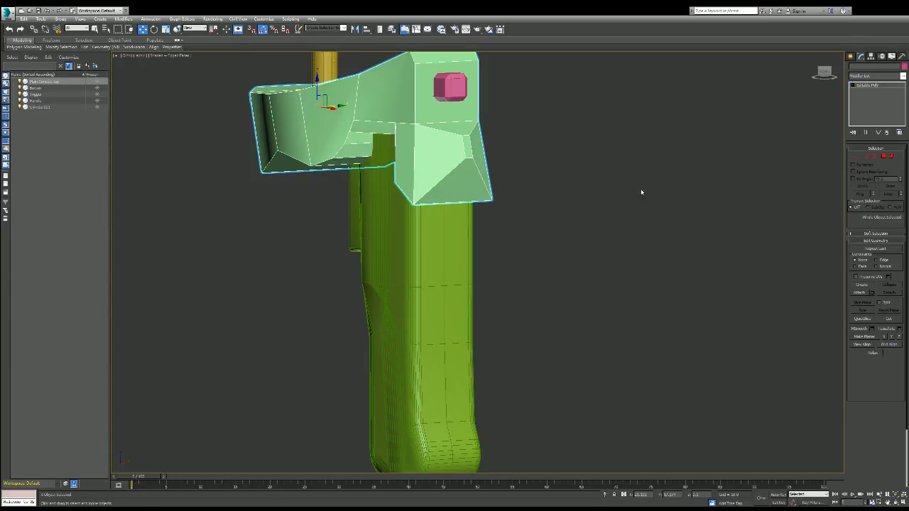
pyautogui.click(859, 155)
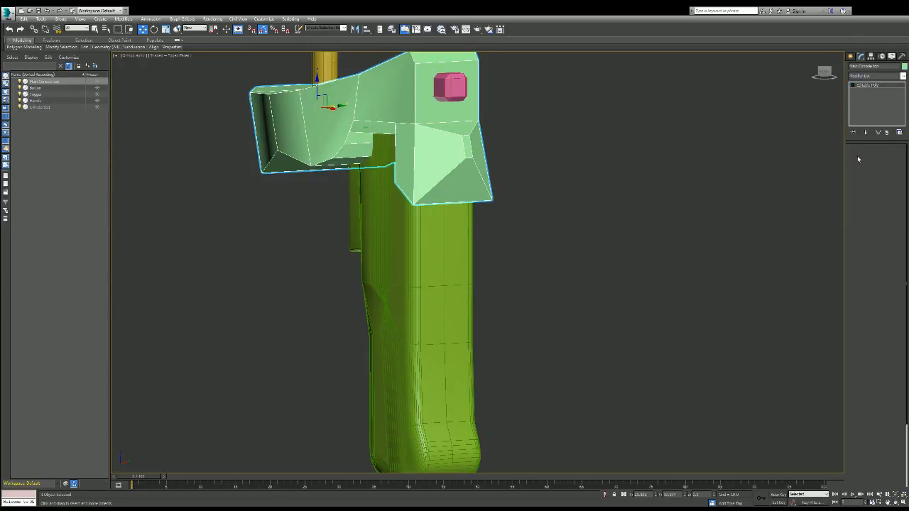
pyautogui.click(413, 206)
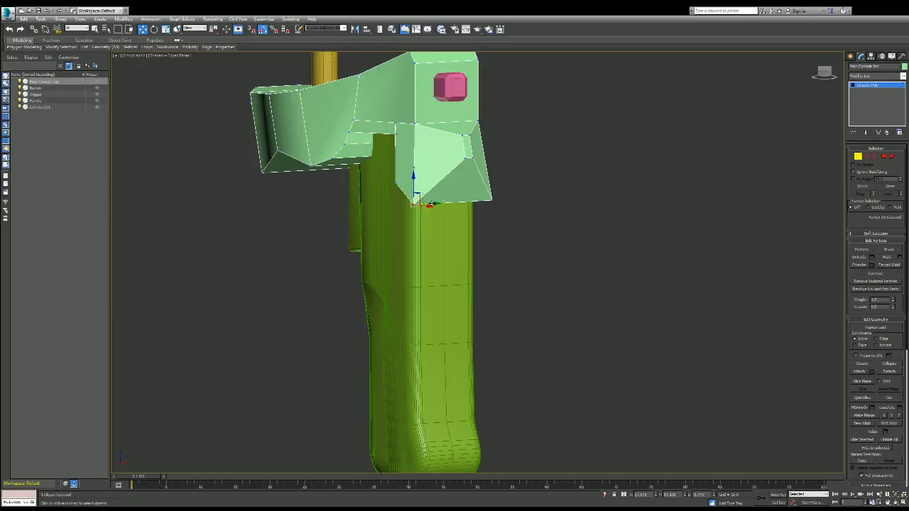
pyautogui.moveTo(438, 203); pyautogui.dragTo(450, 205)
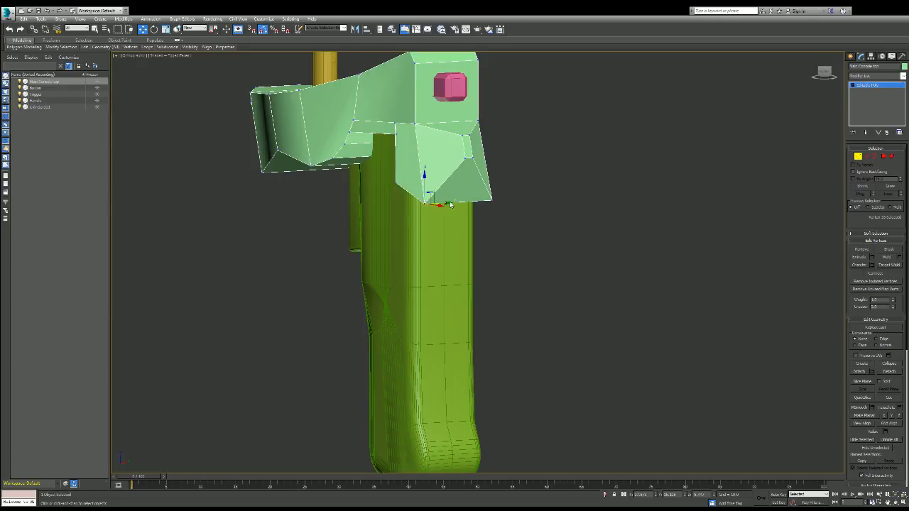
pyautogui.click(492, 200)
pyautogui.moveTo(511, 200); pyautogui.dragTo(506, 201)
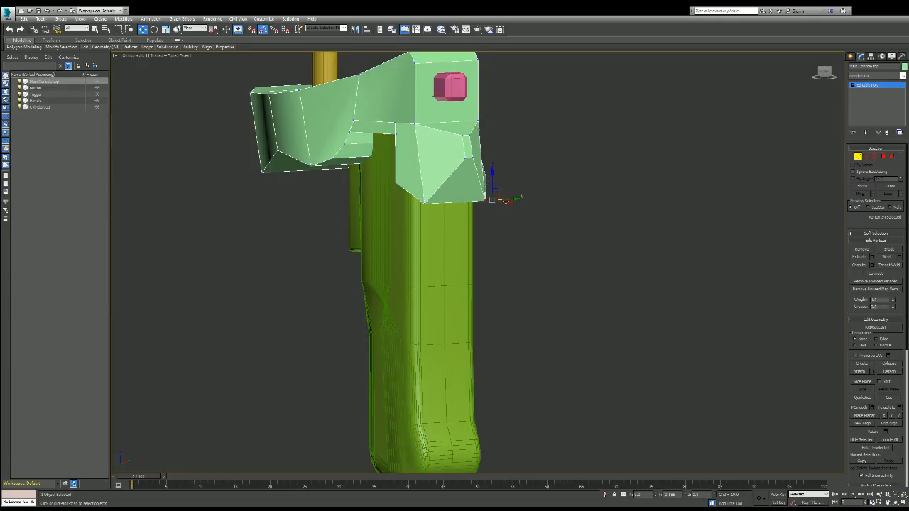
# - Move the outer vertex on each side of the block below the button inward, close to the handle's sides
pyautogui.keyDown('alt'); pyautogui.moveTo(505, 201); pyautogui.dragTo(510, 164, button='middle'); pyautogui.keyUp('alt')
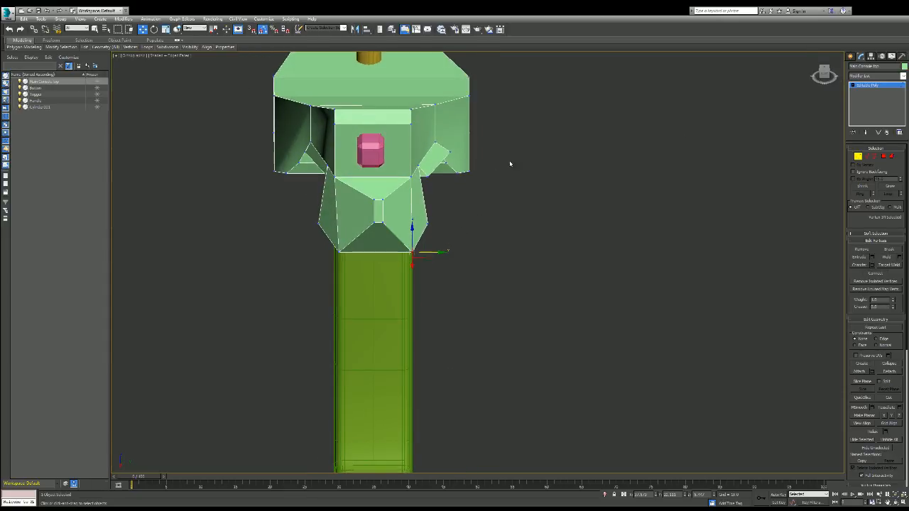
pyautogui.click(317, 224)
pyautogui.moveTo(333, 225); pyautogui.dragTo(343, 227)
pyautogui.click(426, 224)
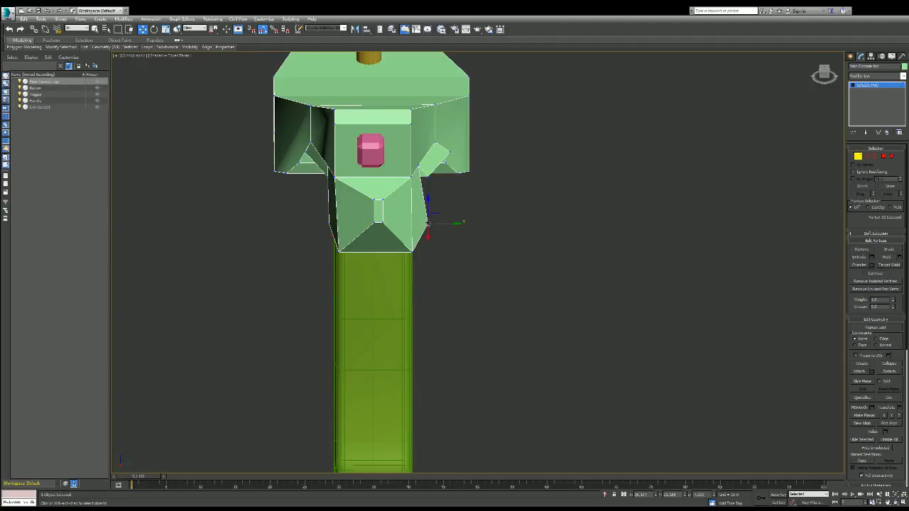
pyautogui.moveTo(434, 224); pyautogui.dragTo(423, 224)
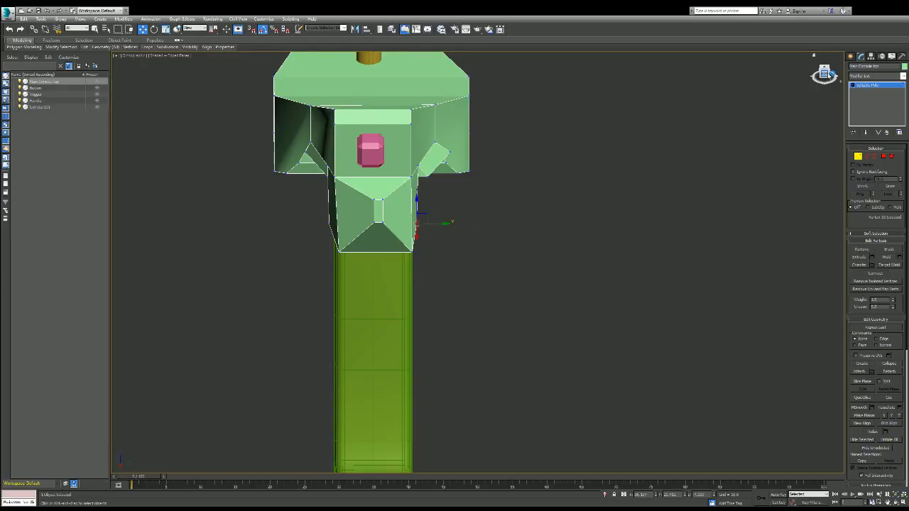
# - Leave the console top's vertex editing and move the handle and trigger together slightly toward the cylinder side
pyautogui.moveTo(829, 75); pyautogui.dragTo(806, 86)
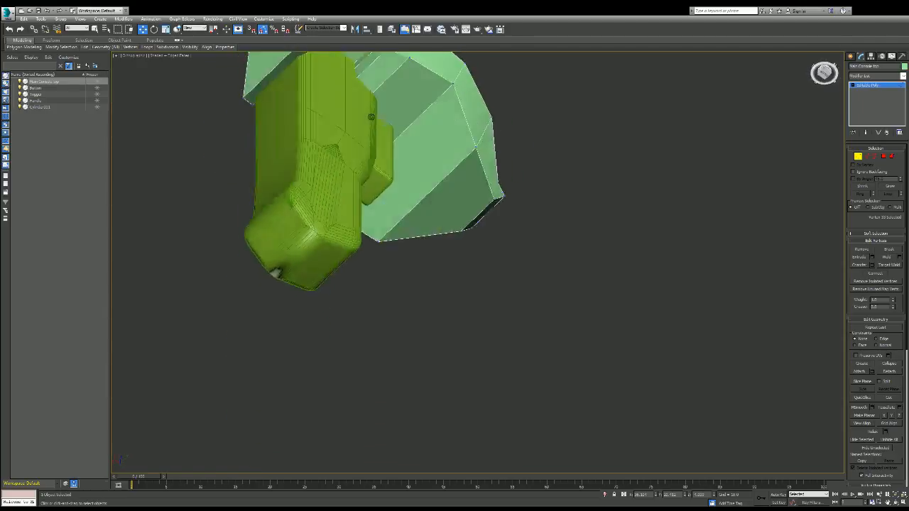
pyautogui.keyDown('alt'); pyautogui.moveTo(371, 117); pyautogui.dragTo(371, 116, button='middle'); pyautogui.keyUp('alt')
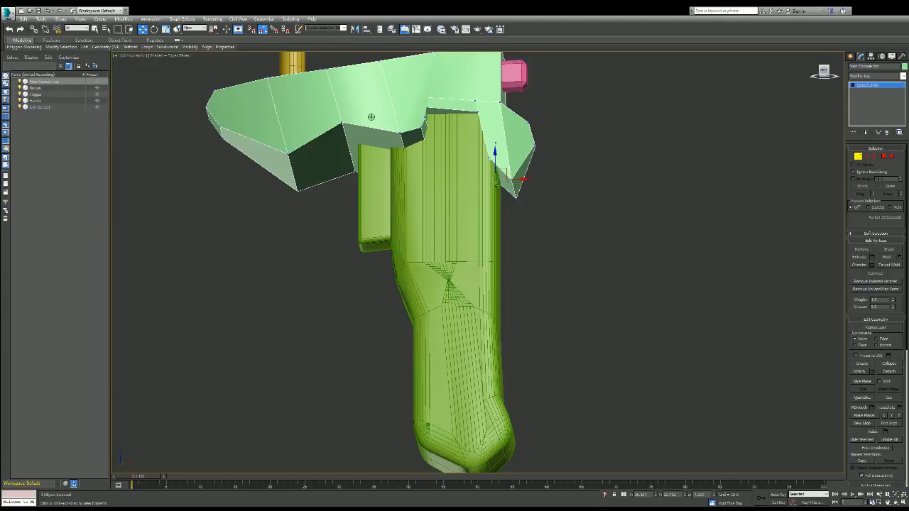
pyautogui.keyDown('alt'); pyautogui.moveTo(371, 117); pyautogui.dragTo(371, 117, button='middle'); pyautogui.keyUp('alt')
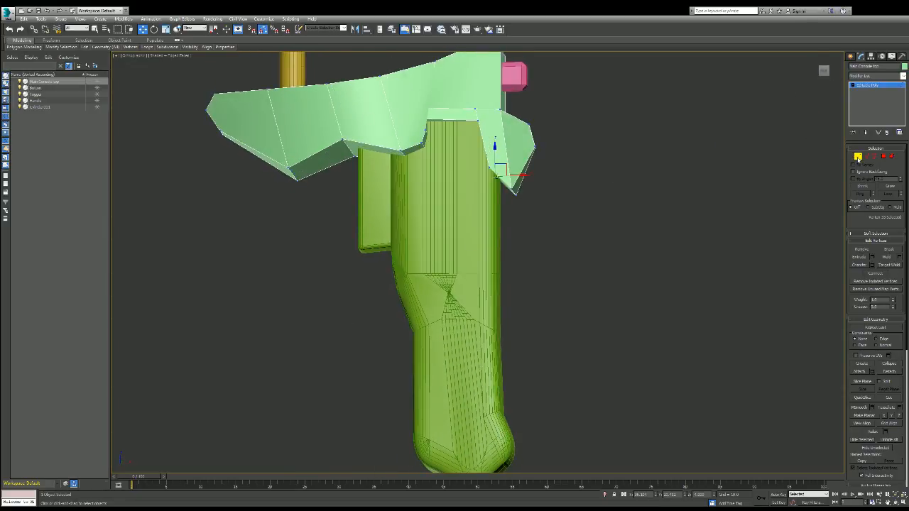
pyautogui.click(858, 157)
pyautogui.click(406, 248)
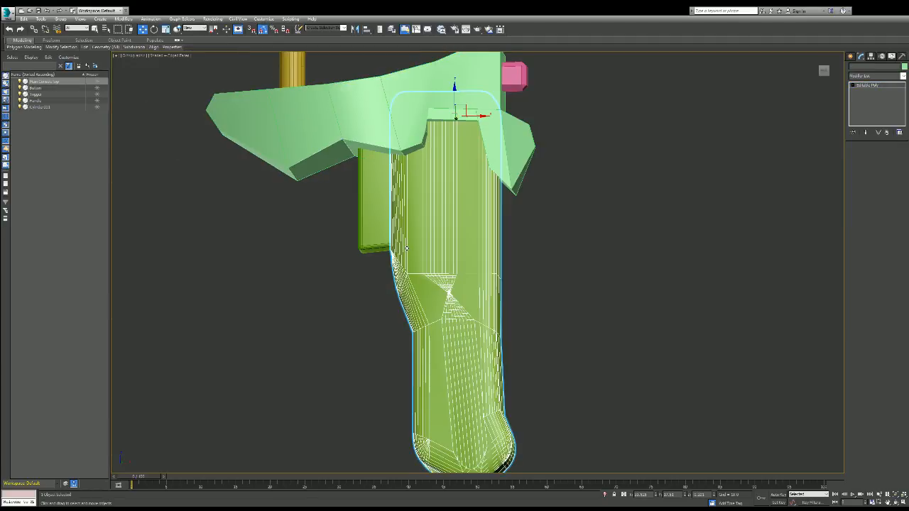
pyautogui.keyDown('ctrl'); pyautogui.click(370, 227); pyautogui.keyUp('ctrl')
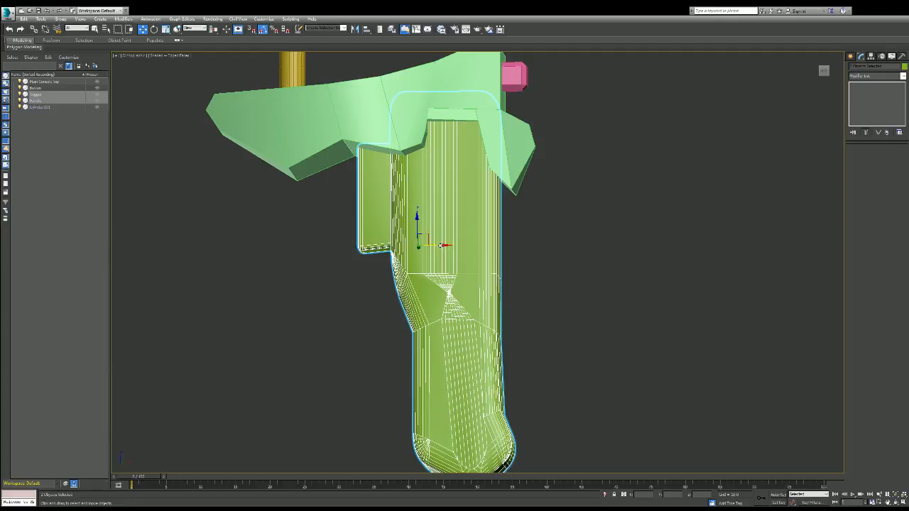
pyautogui.moveTo(444, 245)
pyautogui.mouseDown()
pyautogui.moveTo(454, 247)
pyautogui.moveTo(441, 246)
pyautogui.mouseUp()
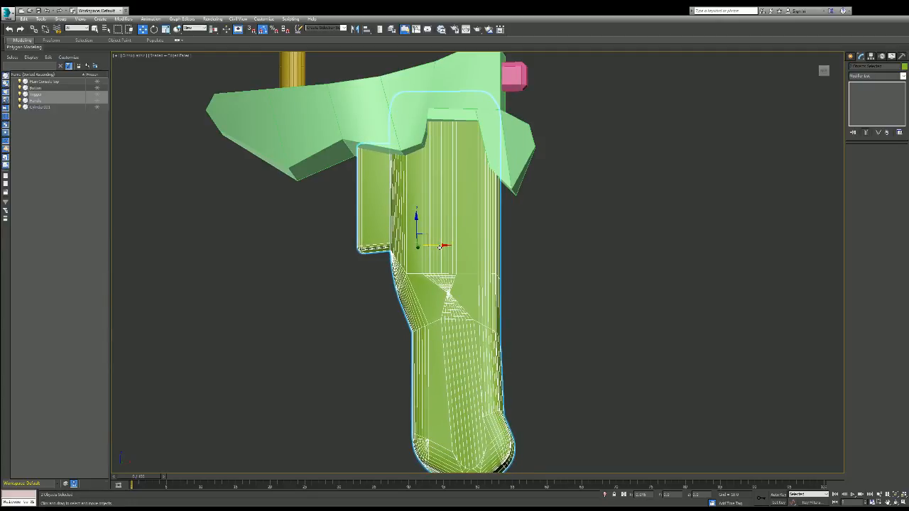
pyautogui.click(631, 208)
# - Slice the underside polygon of the console top's rear block with a vertical slice plane positioned at the block
pyautogui.click(517, 167)
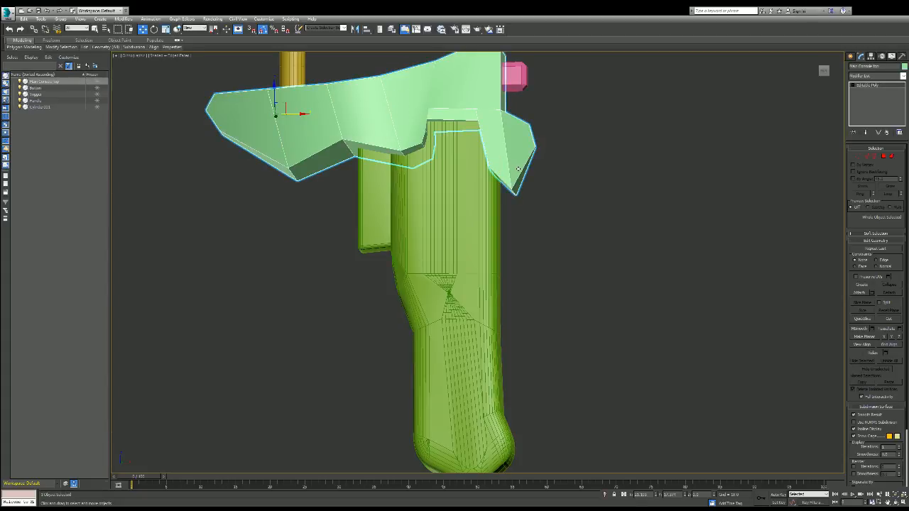
pyautogui.moveTo(823, 71)
pyautogui.mouseDown()
pyautogui.moveTo(770, 71)
pyautogui.moveTo(823, 71)
pyautogui.mouseUp()
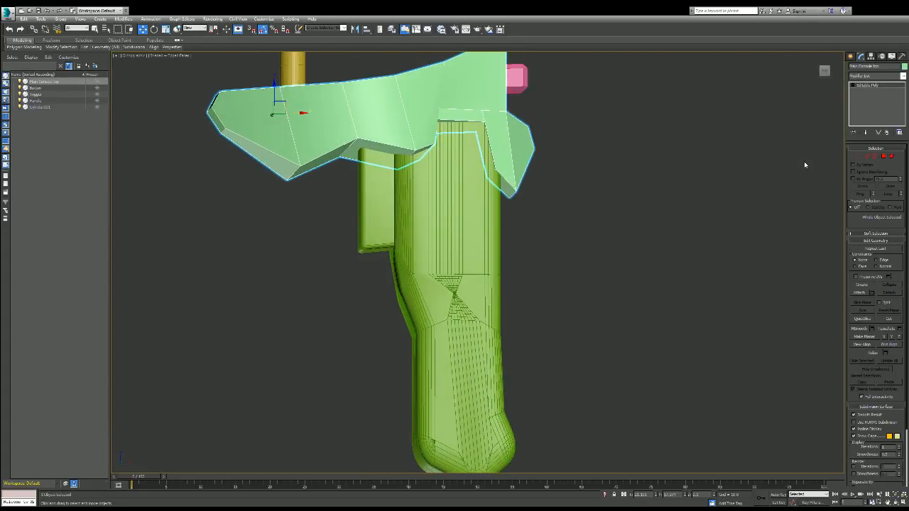
pyautogui.click(883, 157)
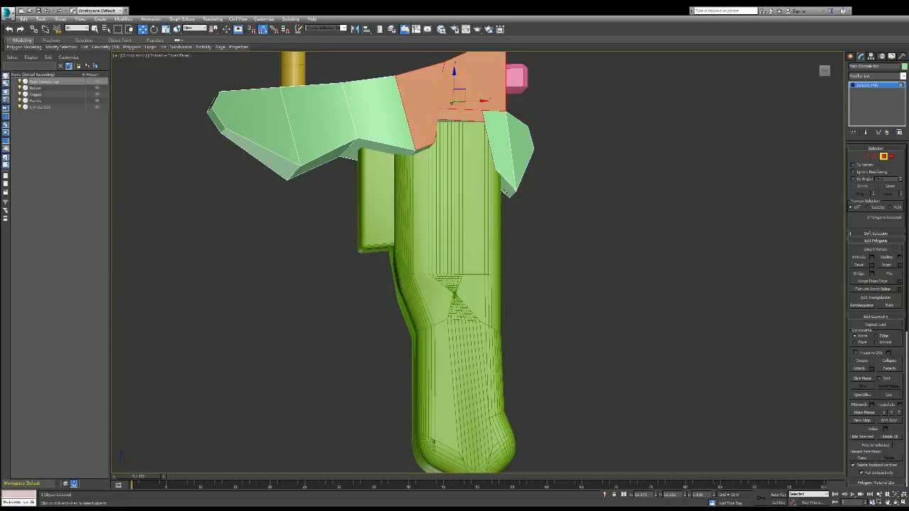
pyautogui.click(507, 190)
pyautogui.moveTo(526, 184)
pyautogui.mouseDown()
pyautogui.moveTo(511, 187)
pyautogui.moveTo(526, 187)
pyautogui.mouseUp()
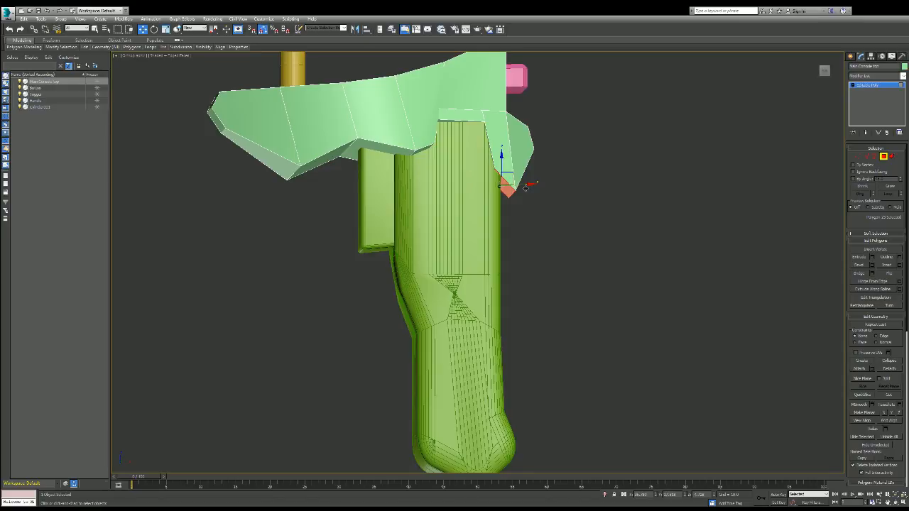
pyautogui.click(865, 380)
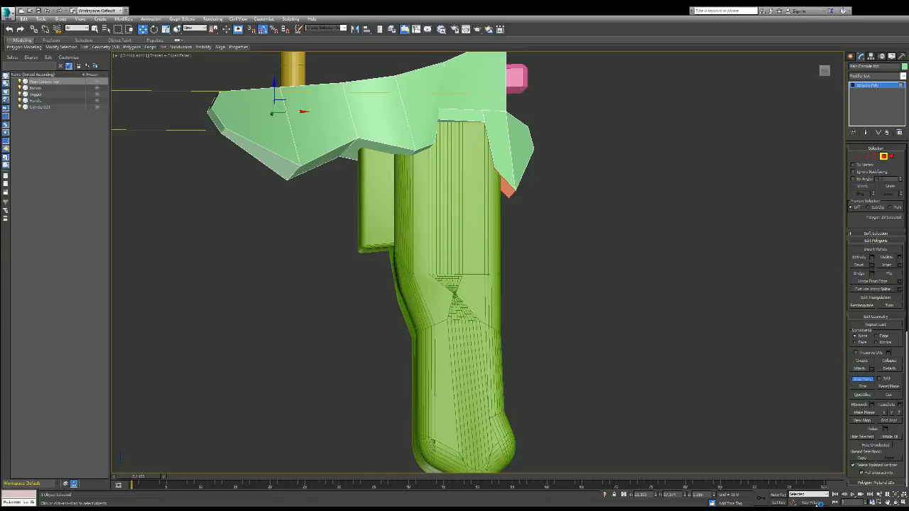
pyautogui.press('e')
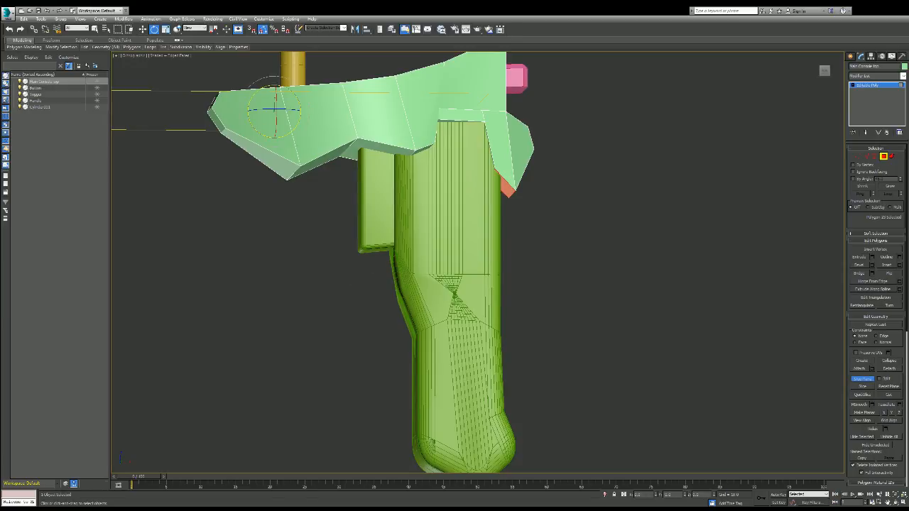
pyautogui.moveTo(295, 129); pyautogui.dragTo(258, 167)
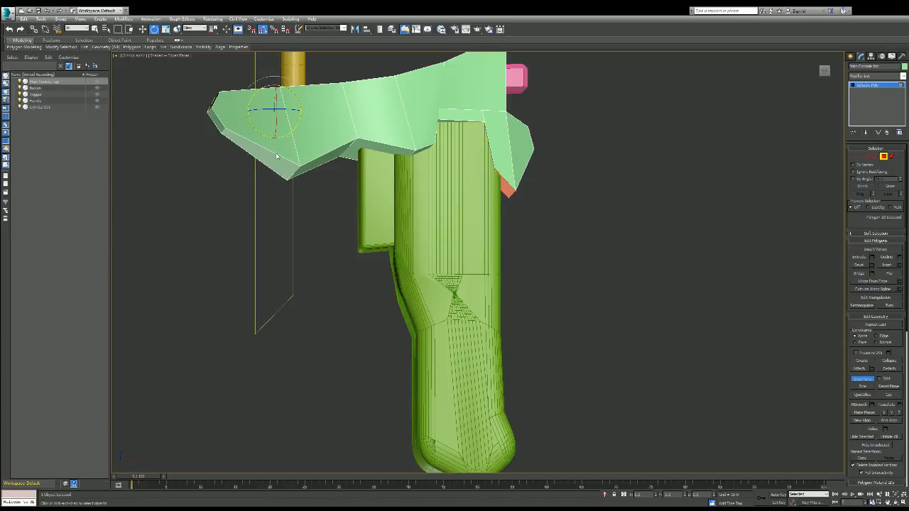
pyautogui.press('w')
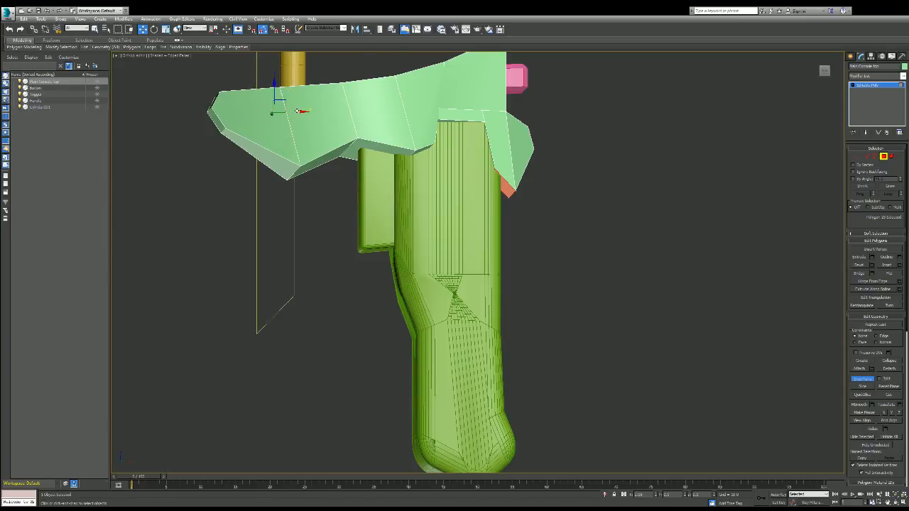
pyautogui.moveTo(298, 111); pyautogui.dragTo(523, 113)
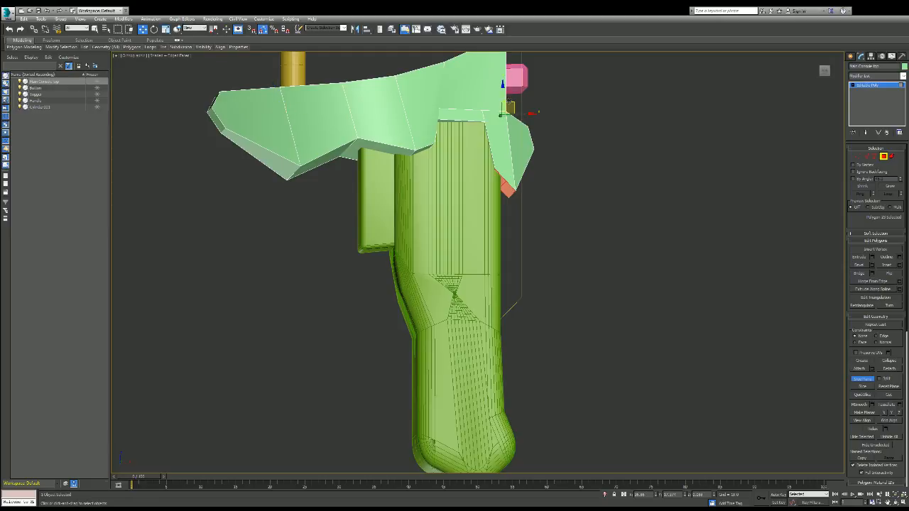
pyautogui.click(857, 388)
pyautogui.click(869, 379)
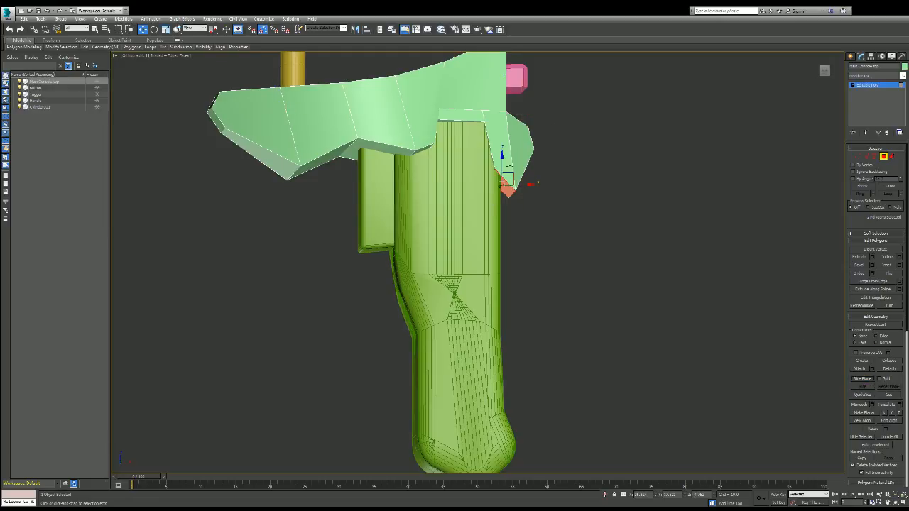
pyautogui.click(536, 189)
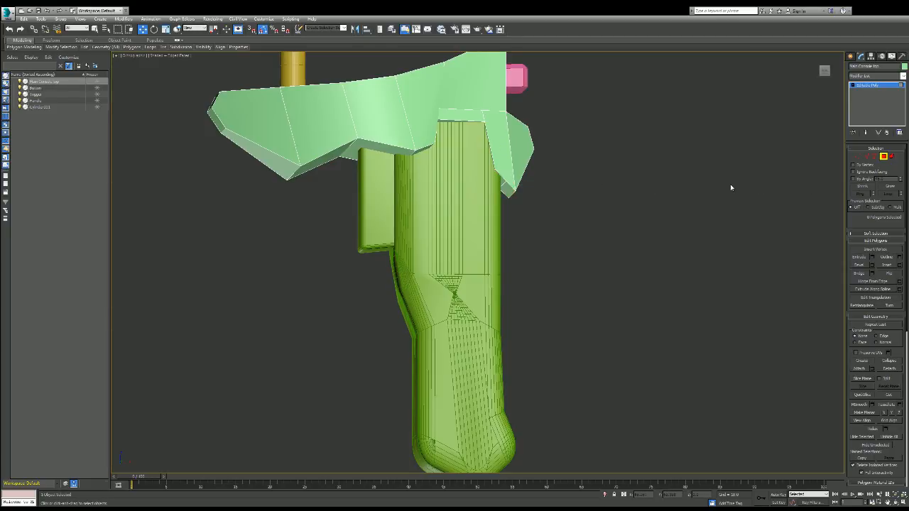
# - Select the new edge across the rear block's underside and move it downward to reshape the bottom
pyautogui.click(866, 156)
pyautogui.click(503, 182)
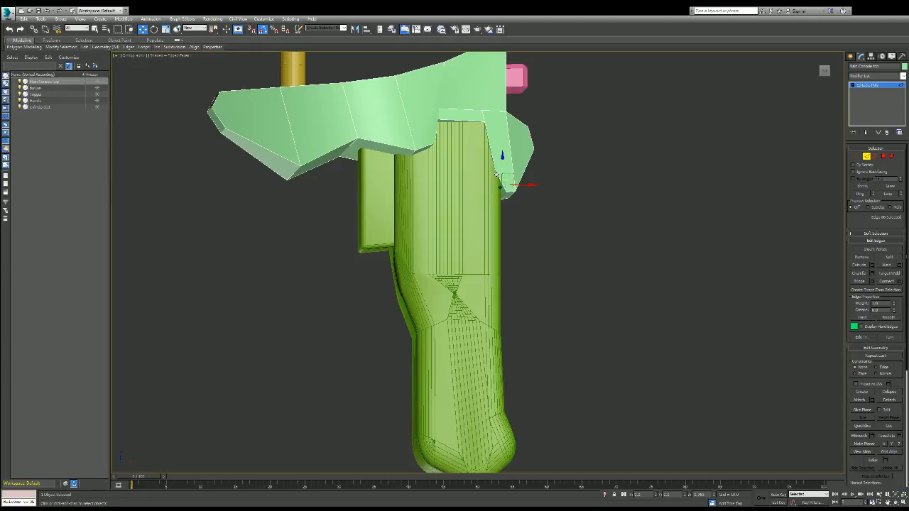
pyautogui.moveTo(496, 174); pyautogui.dragTo(534, 194)
pyautogui.moveTo(823, 71); pyautogui.dragTo(814, 55)
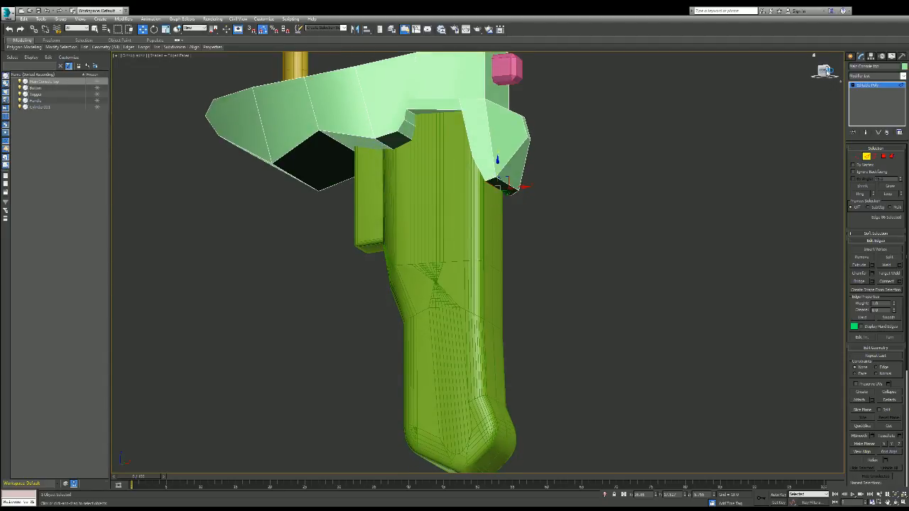
pyautogui.click(755, 180)
# - Select the two underside polygons of the rear block and move them slightly toward the handle
pyautogui.click(882, 157)
pyautogui.moveTo(823, 73); pyautogui.dragTo(814, 69)
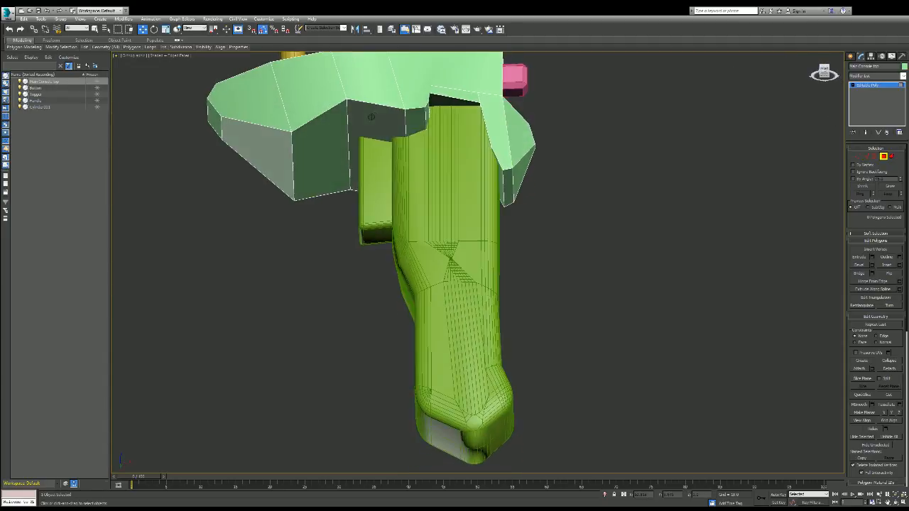
pyautogui.click(506, 182)
pyautogui.keyDown('ctrl'); pyautogui.click(499, 177); pyautogui.keyUp('ctrl')
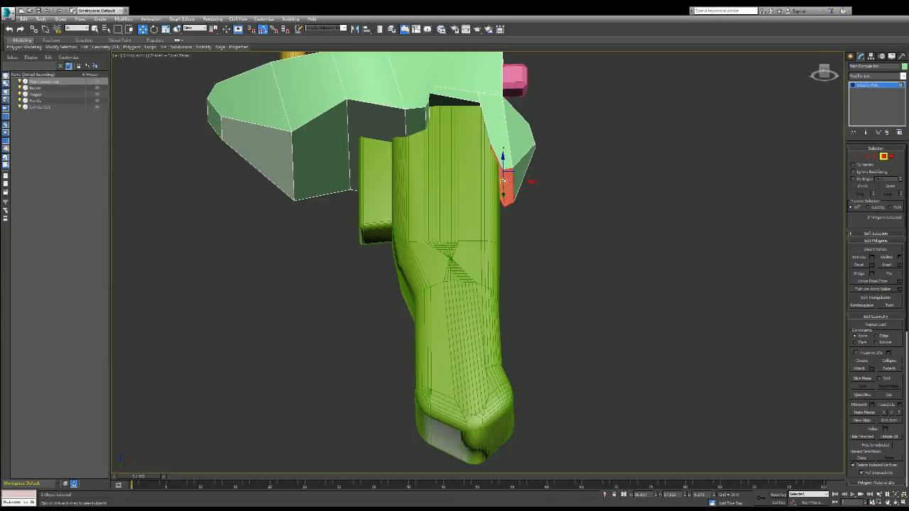
pyautogui.moveTo(518, 182); pyautogui.dragTo(514, 182)
pyautogui.click(602, 158)
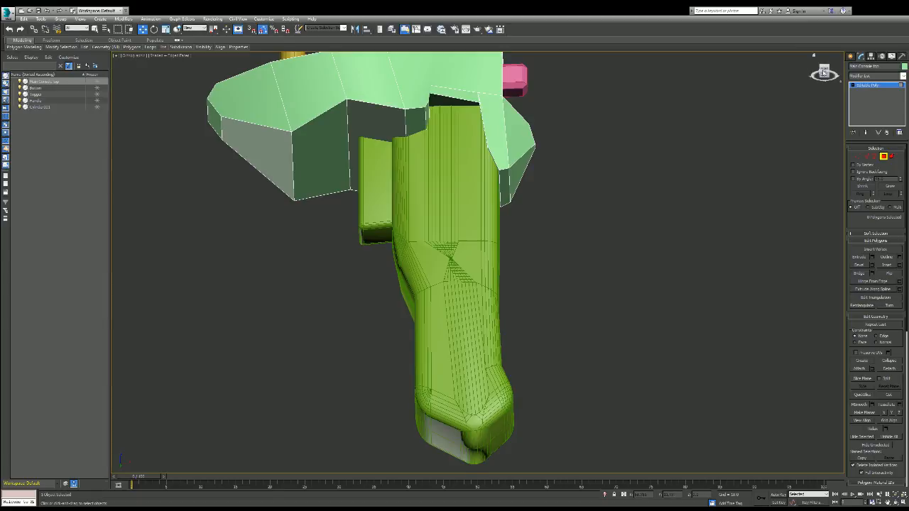
# - Move the narrow rear polygon below the button inward, toward the handle, to make the block shallower
pyautogui.keyDown('alt'); pyautogui.moveTo(602, 159); pyautogui.dragTo(577, 122, button='middle'); pyautogui.keyUp('alt')
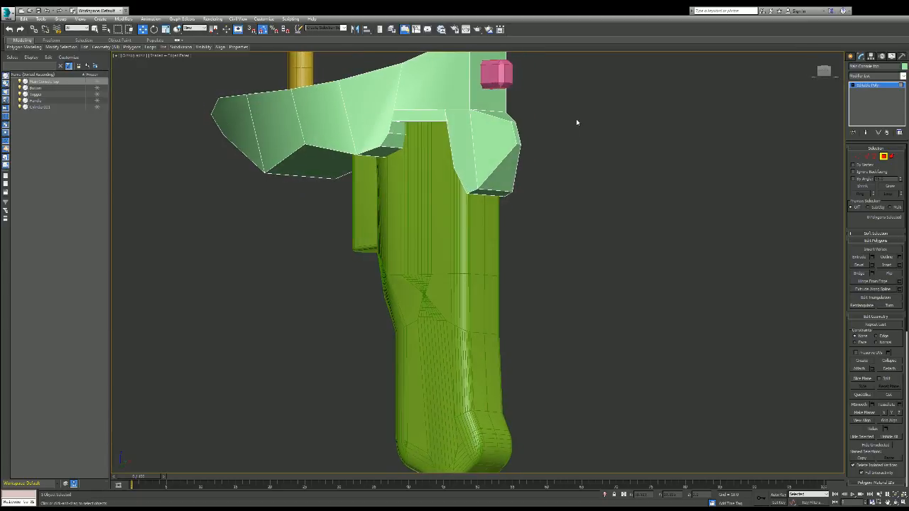
pyautogui.click(515, 133)
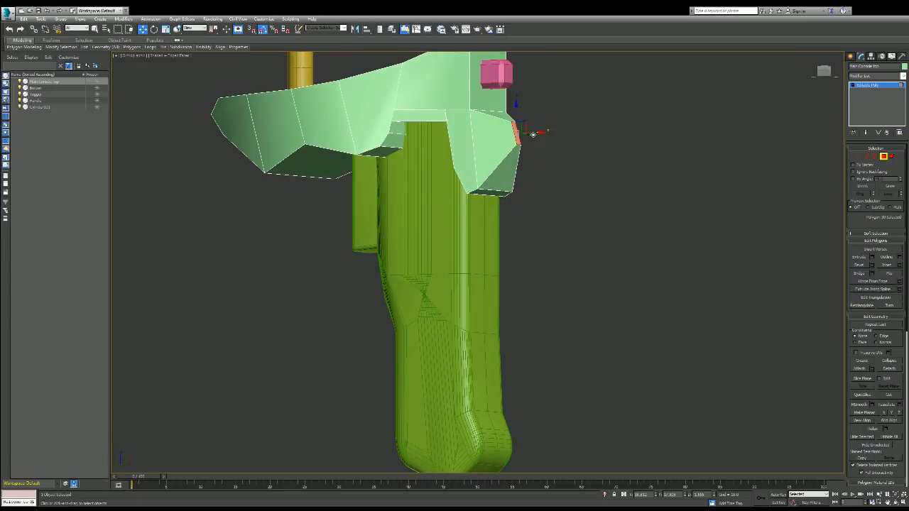
pyautogui.moveTo(534, 134); pyautogui.dragTo(526, 133)
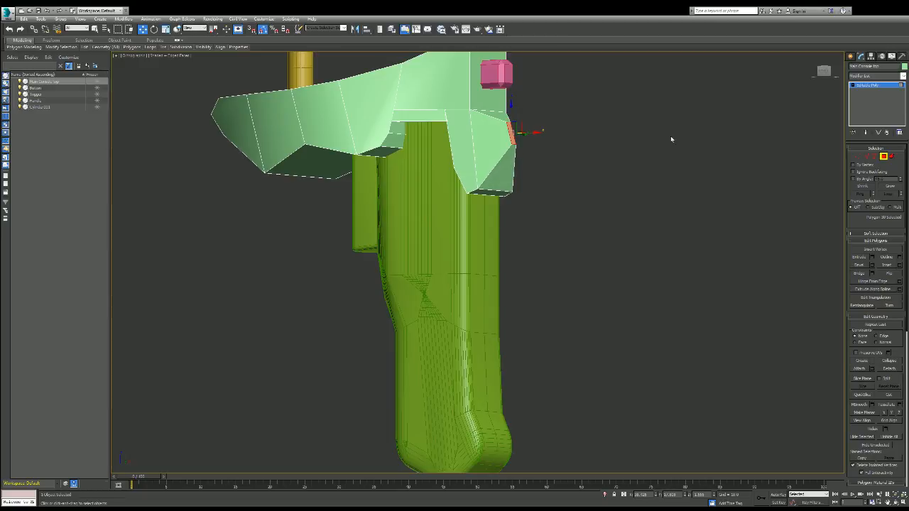
pyautogui.moveTo(824, 73); pyautogui.dragTo(844, 73)
# - Select the bottom edge of the rear block nearest the handle and move it downward
pyautogui.click(504, 193)
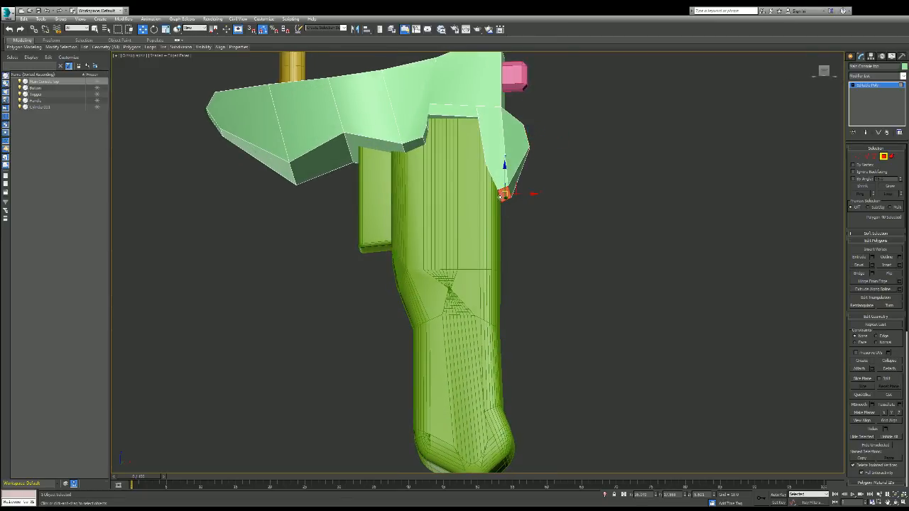
pyautogui.click(500, 197)
pyautogui.click(865, 156)
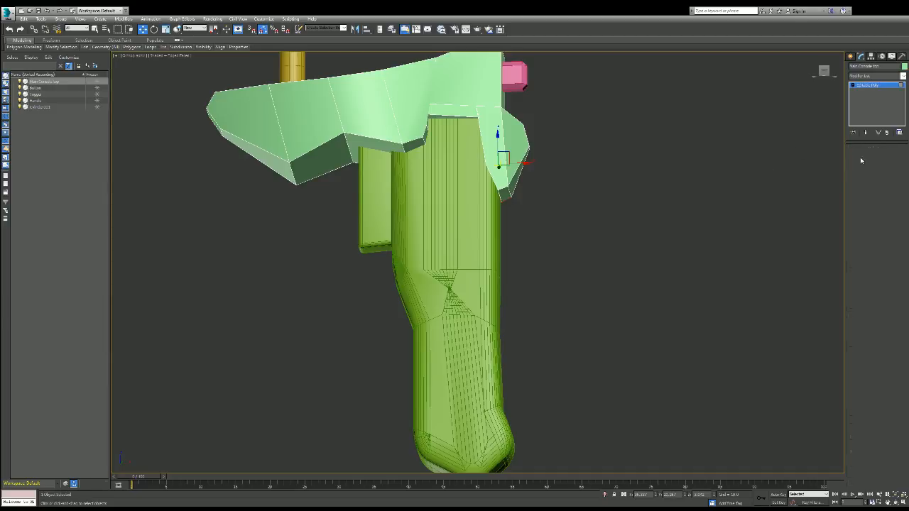
pyautogui.click(499, 186)
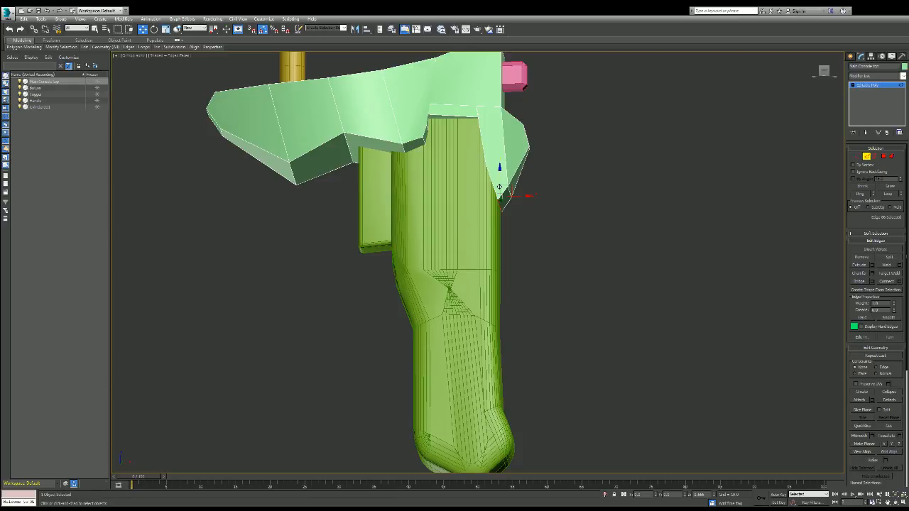
pyautogui.moveTo(821, 73); pyautogui.dragTo(767, 74)
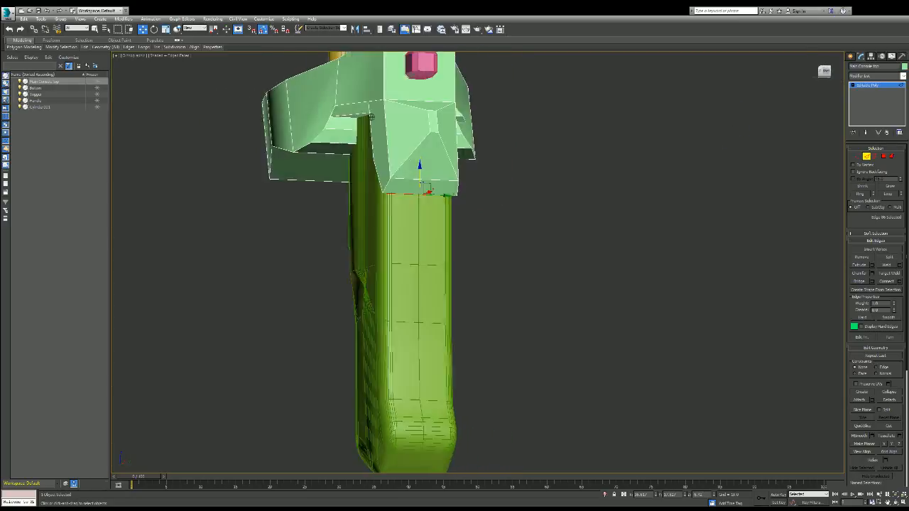
pyautogui.click(660, 165)
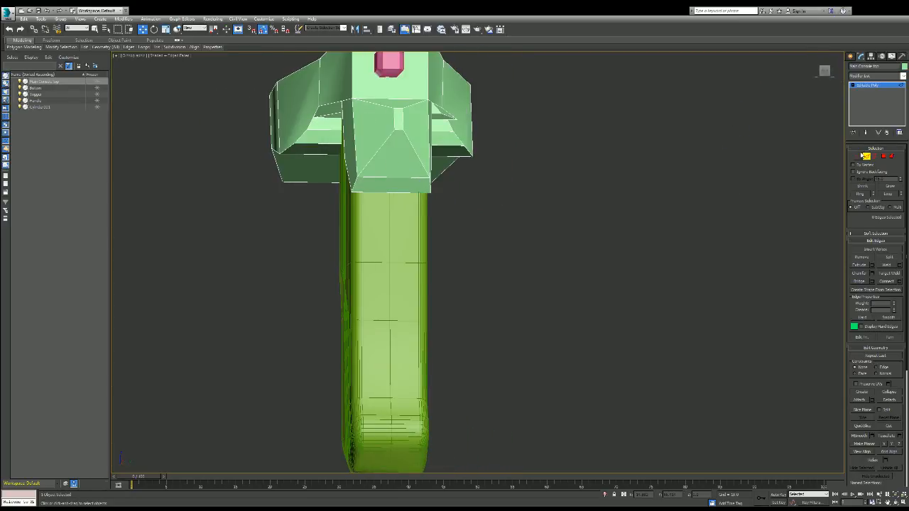
# - Move the two lowest corner vertices of the rear block inward to match the handle's width
pyautogui.click(865, 156)
pyautogui.click(353, 189)
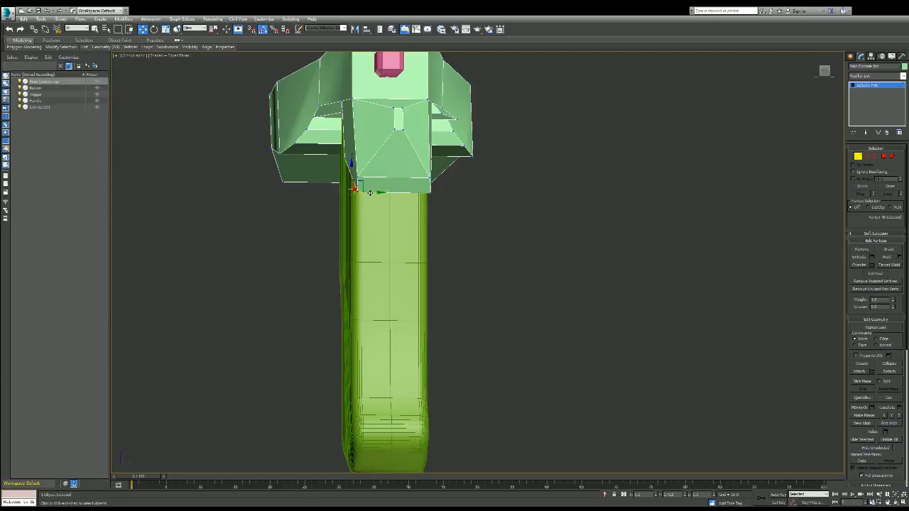
pyautogui.click(431, 190)
# - Move the two vertices just above the rear block's lowest corners inward so the block tapers toward the bottom
pyautogui.click(359, 176)
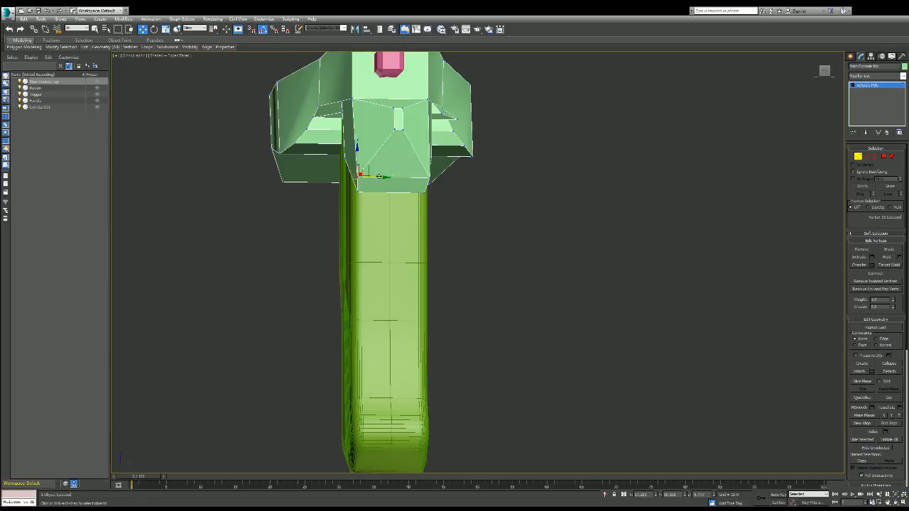
pyautogui.moveTo(380, 177); pyautogui.dragTo(385, 177)
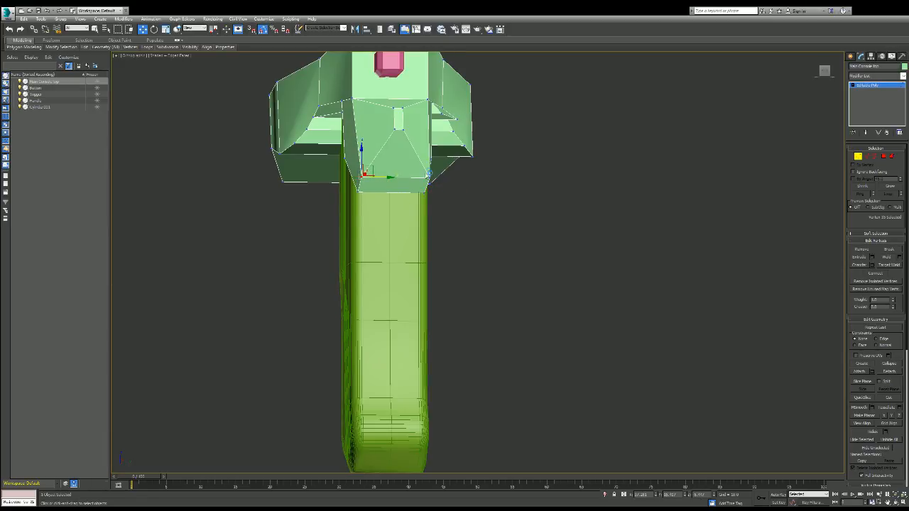
pyautogui.click(430, 174)
pyautogui.moveTo(444, 178); pyautogui.dragTo(443, 186)
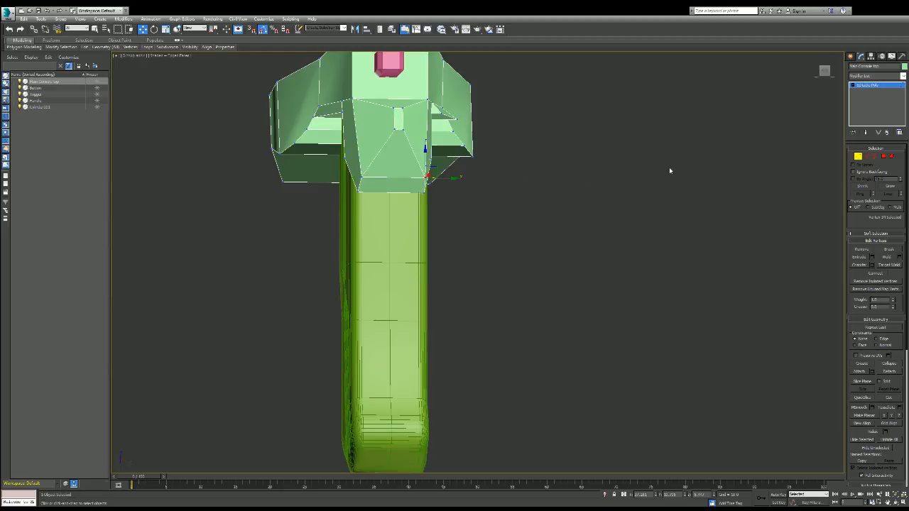
pyautogui.moveTo(825, 71)
pyautogui.mouseDown()
pyautogui.moveTo(806, 79)
pyautogui.moveTo(816, 76)
pyautogui.mouseUp()
pyautogui.moveTo(423, 220); pyautogui.dragTo(418, 222)
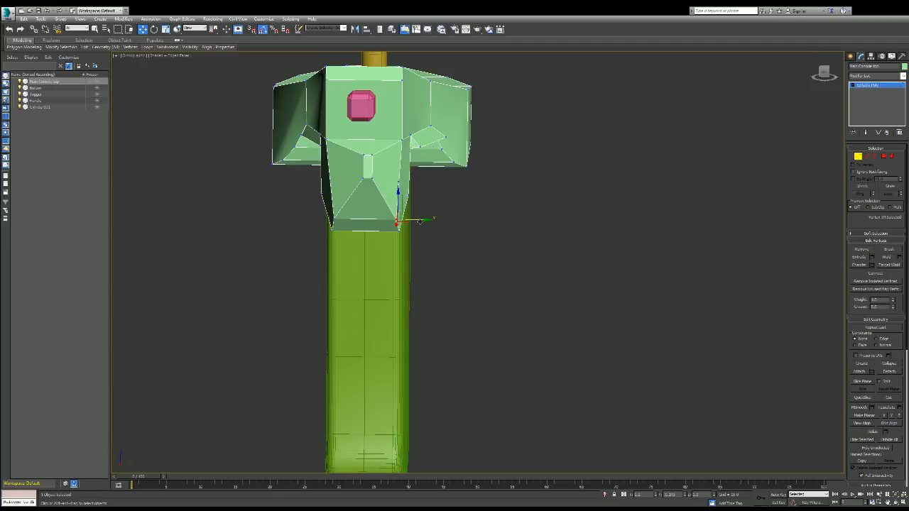
# - Nudge the vertex at the rear corner of the console top's cut-out, where it meets the handle and rear block
pyautogui.click(705, 169)
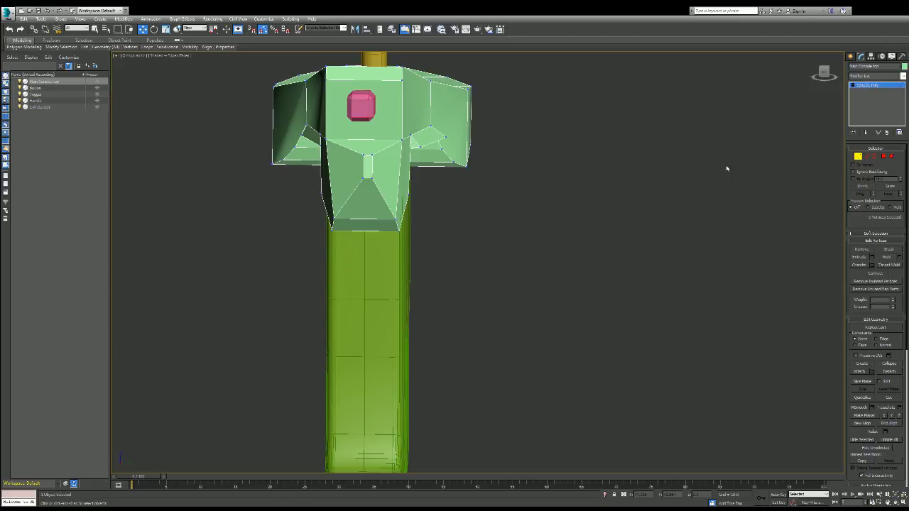
pyautogui.keyDown('alt'); pyautogui.moveTo(397, 163); pyautogui.dragTo(371, 116, button='middle'); pyautogui.keyUp('alt')
pyautogui.scroll(-5, 712, 102)
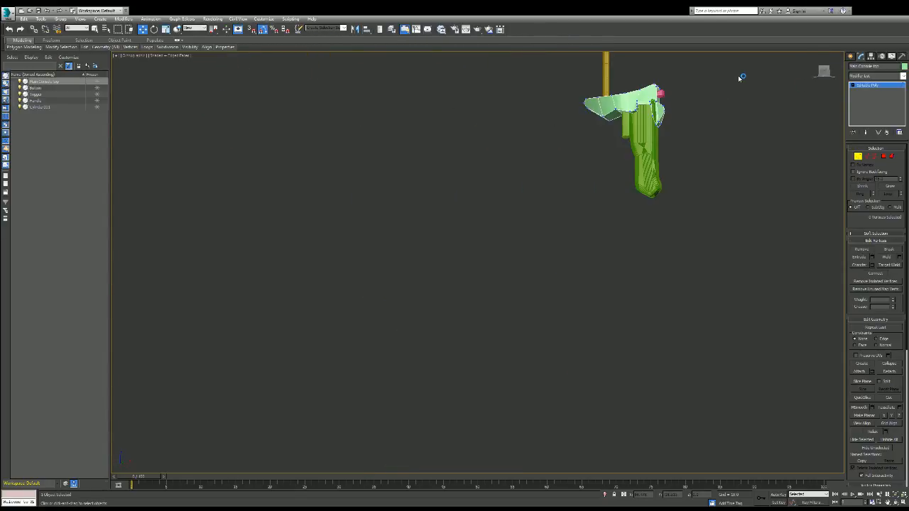
pyautogui.scroll(4, 741, 78)
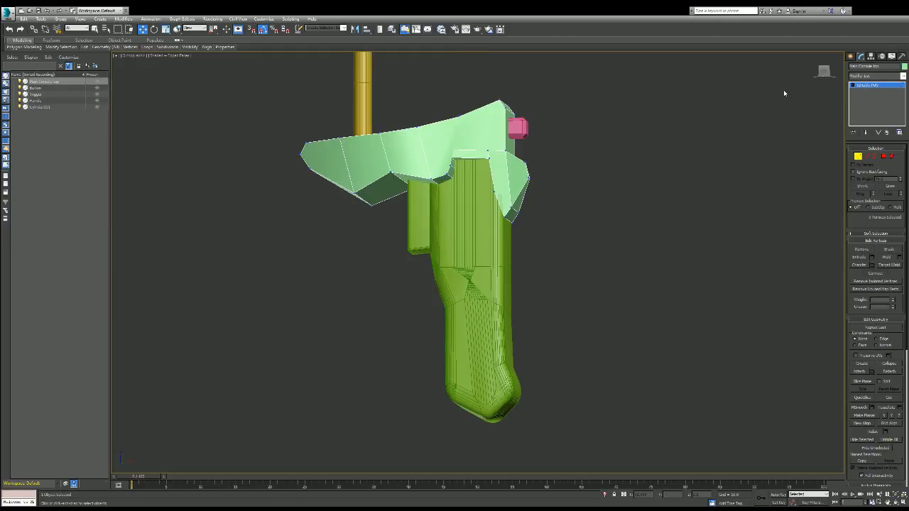
pyautogui.keyDown('alt'); pyautogui.moveTo(417, 158); pyautogui.dragTo(418, 158, button='middle'); pyautogui.keyUp('alt')
pyautogui.scroll(6, 547, 142)
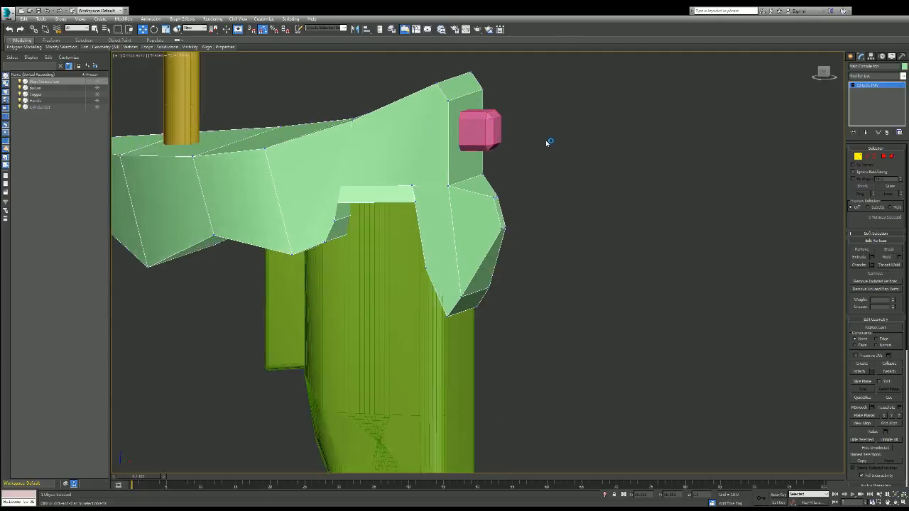
pyautogui.click(362, 226)
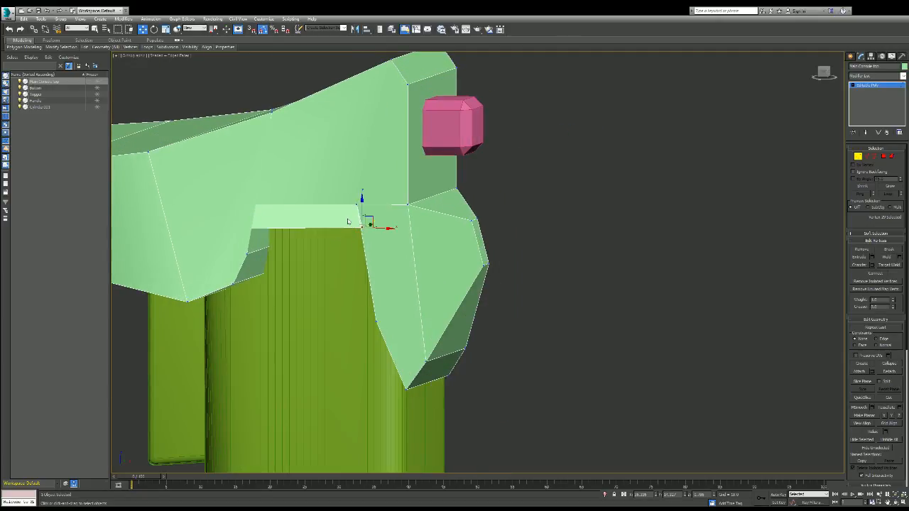
pyautogui.scroll(2, 350, 254)
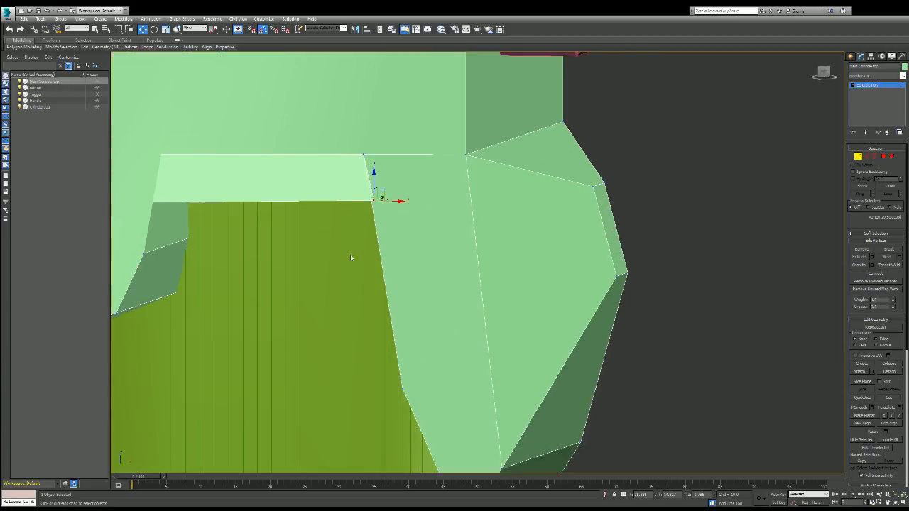
pyautogui.scroll(-1, 350, 254)
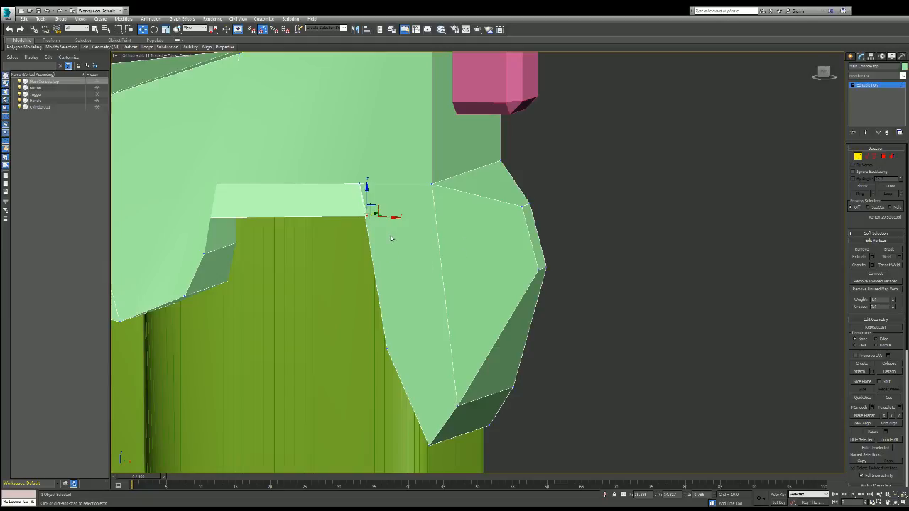
pyautogui.moveTo(386, 217); pyautogui.dragTo(387, 218)
pyautogui.moveTo(824, 73); pyautogui.dragTo(822, 73)
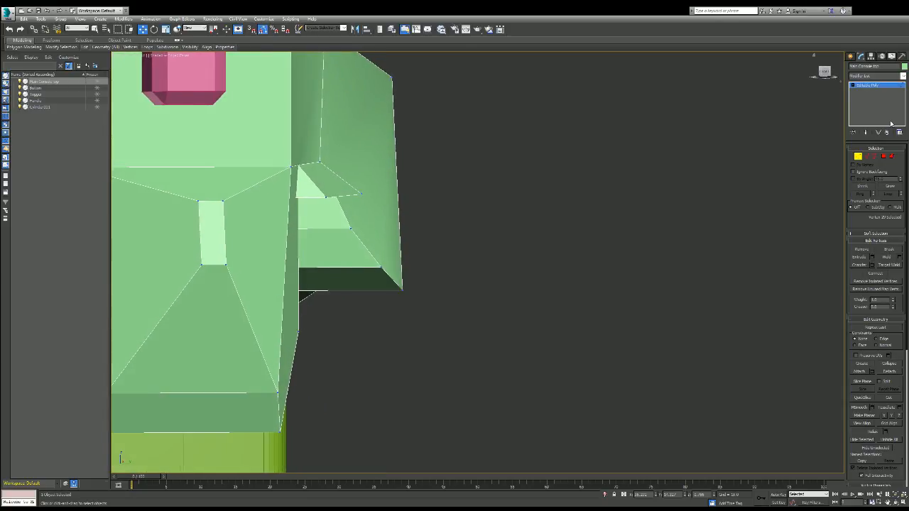
# - Select the edge beside the rear block under the side wing and examine the console top's fit on the handle from behind and the side
pyautogui.click(867, 156)
pyautogui.click(340, 195)
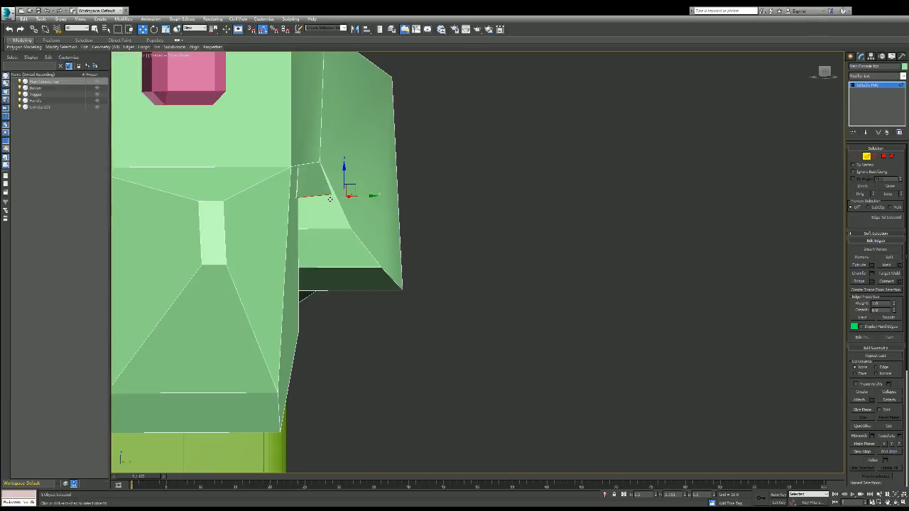
pyautogui.click(315, 168)
pyautogui.moveTo(826, 73); pyautogui.dragTo(113, 169)
pyautogui.scroll(-2, 449, 214)
pyautogui.scroll(1, 188, 238)
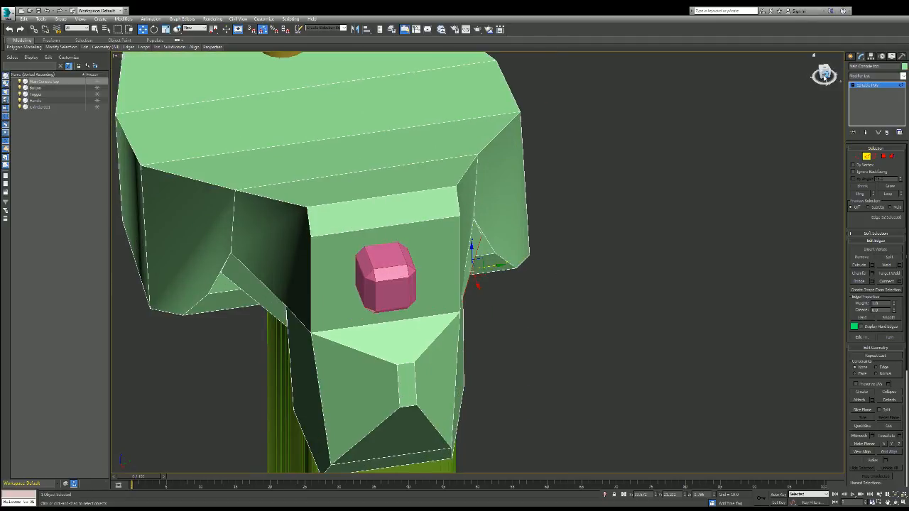
pyautogui.click(821, 78)
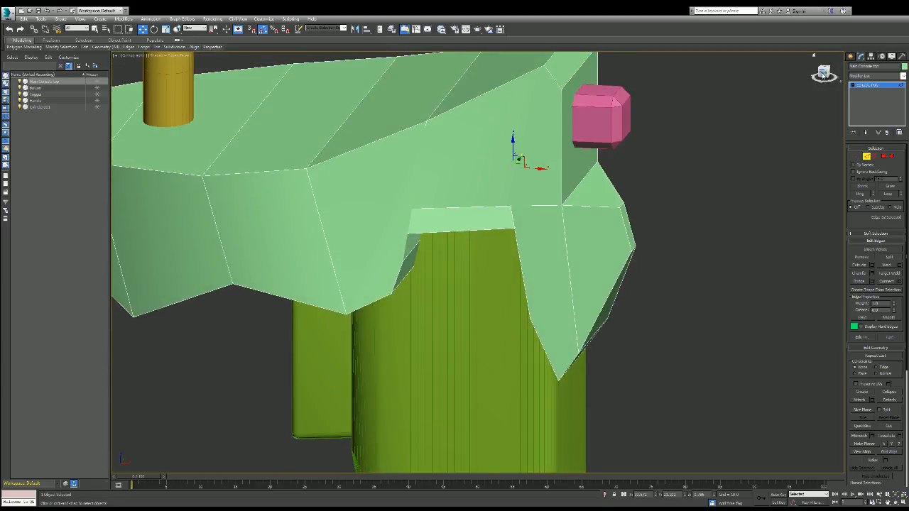
pyautogui.click(821, 79)
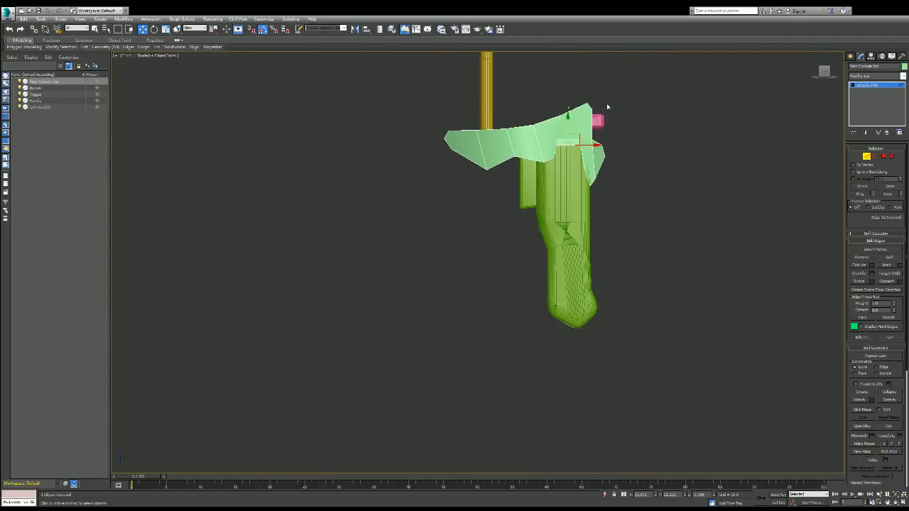
pyautogui.scroll(-2, 632, 53)
pyautogui.scroll(2, 636, 53)
pyautogui.scroll(2, 653, 66)
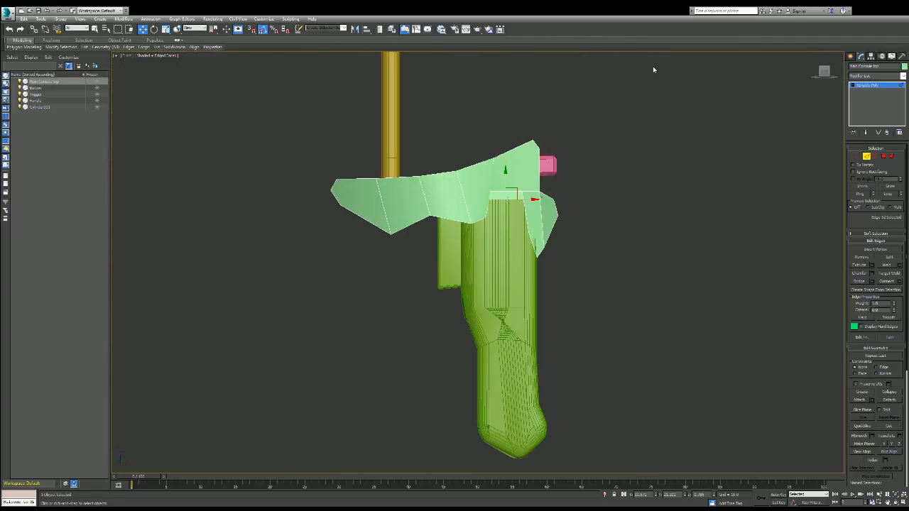
pyautogui.scroll(-2, 653, 67)
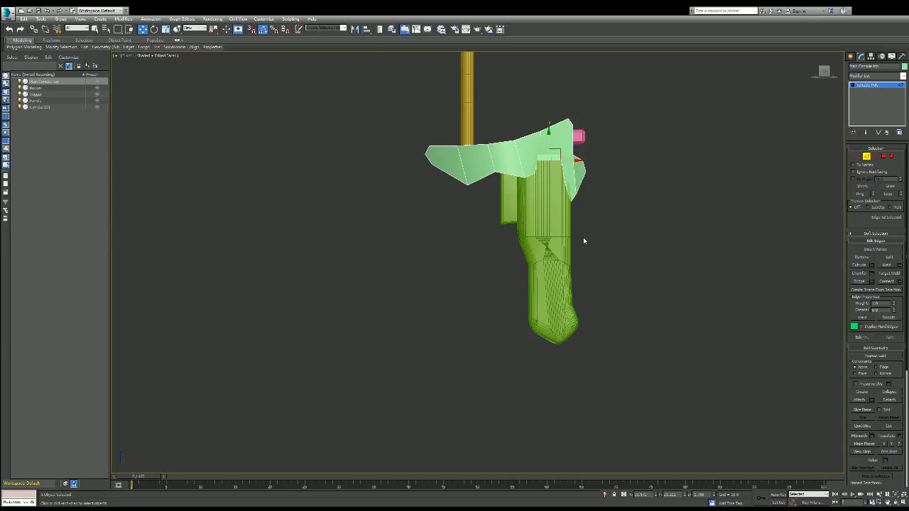
pyautogui.scroll(-2, 608, 206)
pyautogui.scroll(4, 644, 164)
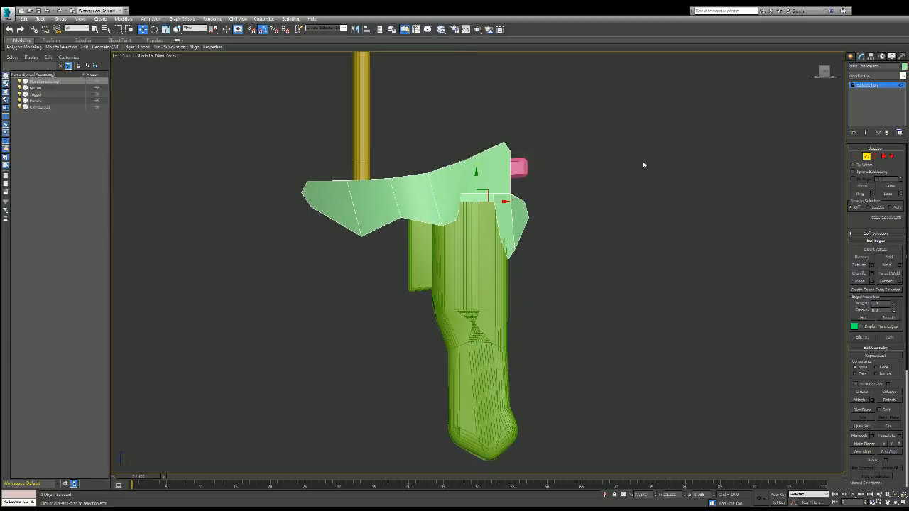
pyautogui.scroll(-2, 644, 163)
pyautogui.scroll(2, 636, 176)
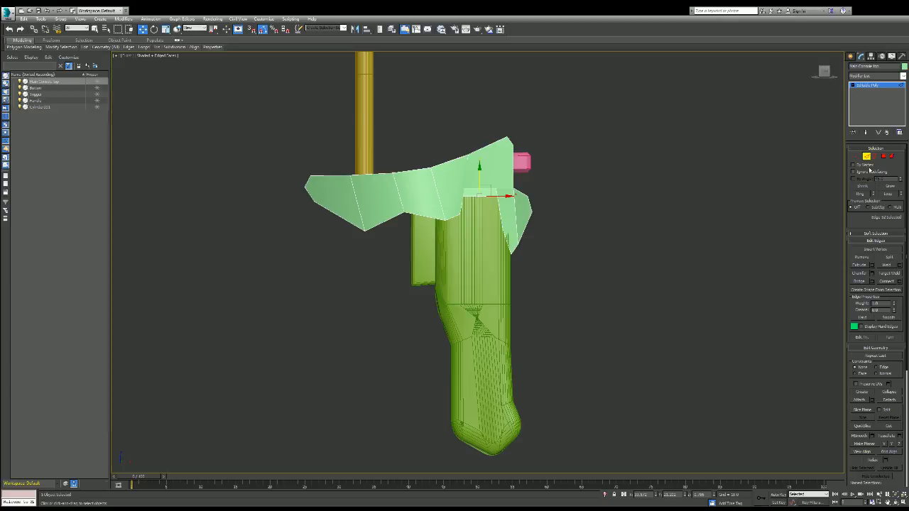
# - Leave edge editing on the console top and select the trigger object in front of the handle
pyautogui.click(869, 160)
pyautogui.click(422, 257)
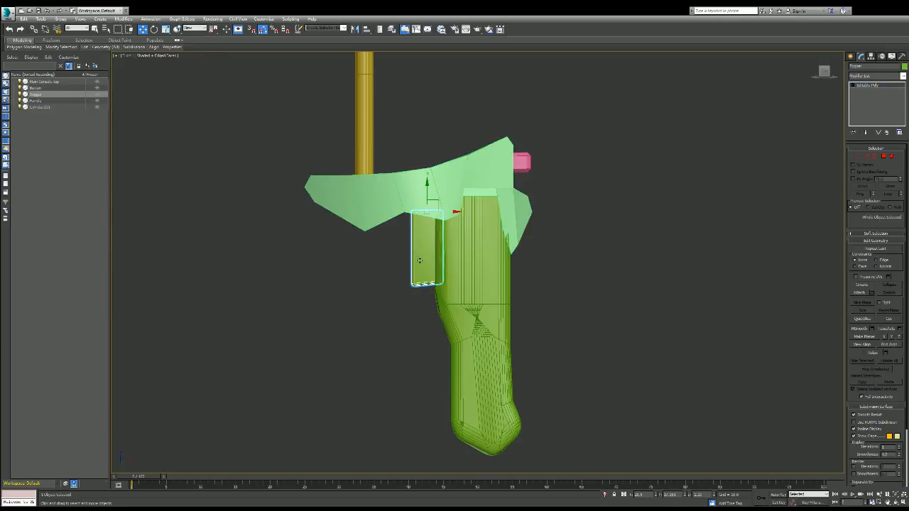
pyautogui.scroll(-2, 421, 254)
pyautogui.scroll(3, 422, 255)
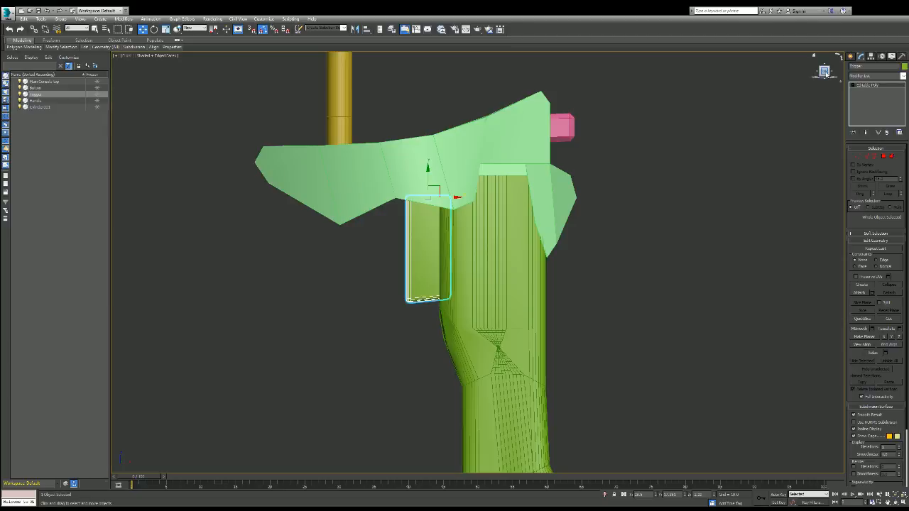
pyautogui.moveTo(826, 74); pyautogui.dragTo(807, 76)
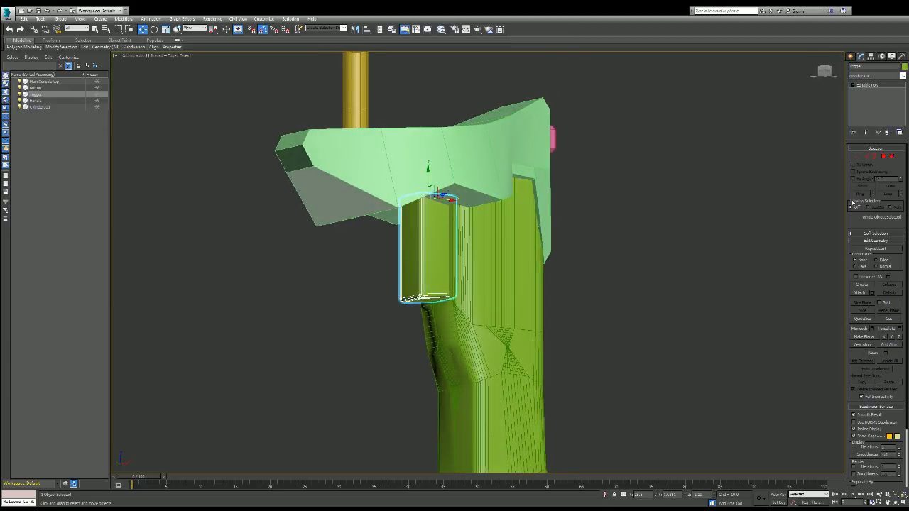
# - Select the trigger's front polygon and grow the selection three times to include the surrounding bevel polygons
pyautogui.click(883, 156)
pyautogui.hotkey('ctrl', 'a')
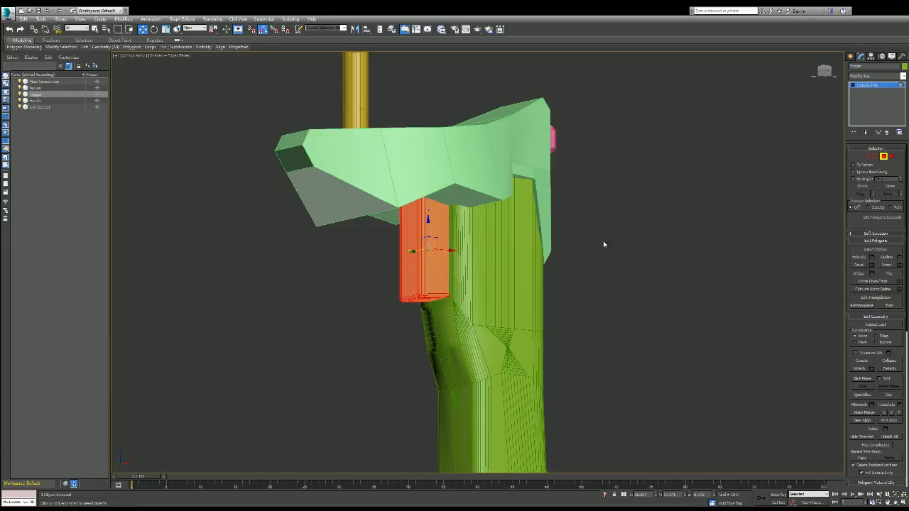
pyautogui.click(618, 261)
pyautogui.click(413, 263)
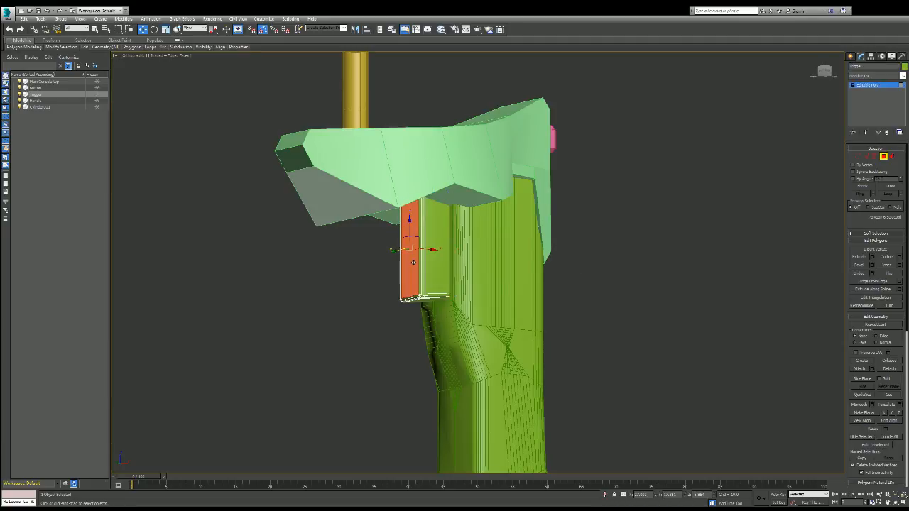
pyautogui.click(889, 186)
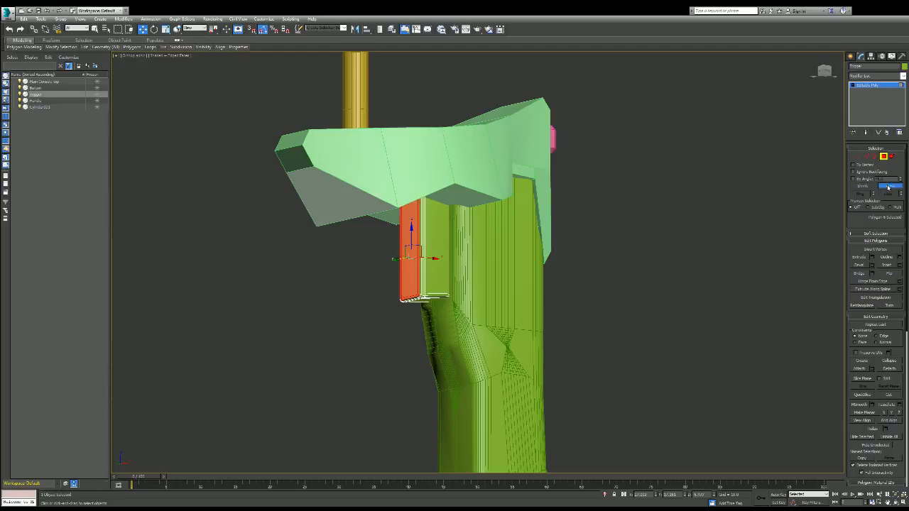
pyautogui.click(889, 186)
pyautogui.click(889, 186)
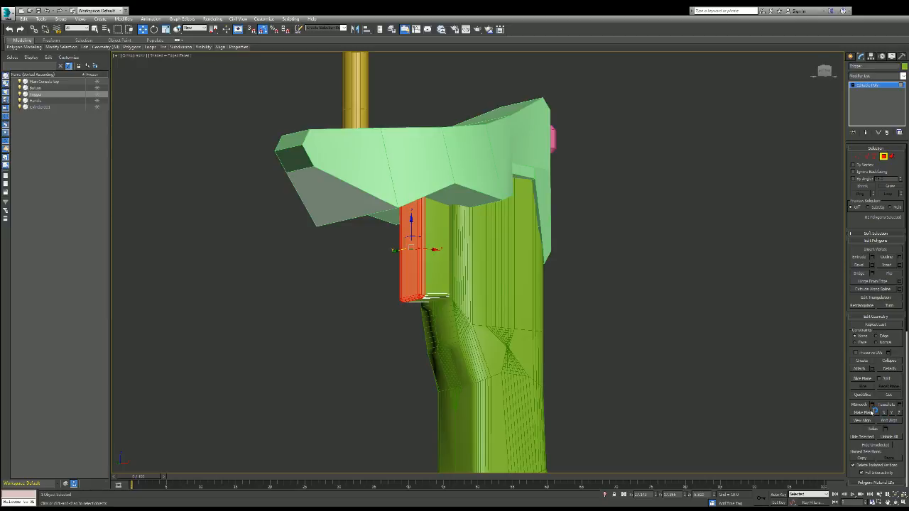
# - Slice the selected front polygons of the trigger horizontally at about mid-height with a slice plane
pyautogui.click(862, 379)
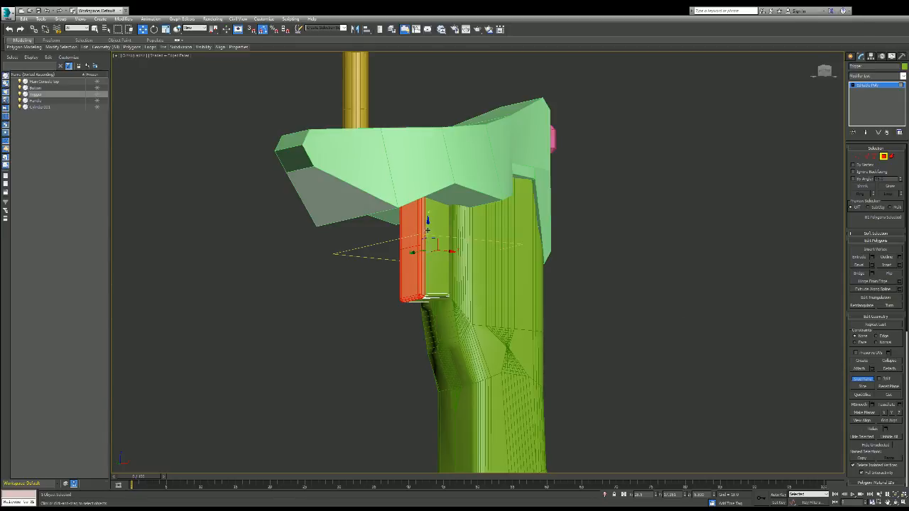
pyautogui.moveTo(426, 230); pyautogui.dragTo(426, 236)
pyautogui.keyDown('alt'); pyautogui.moveTo(539, 251); pyautogui.dragTo(487, 246, button='middle'); pyautogui.keyUp('alt')
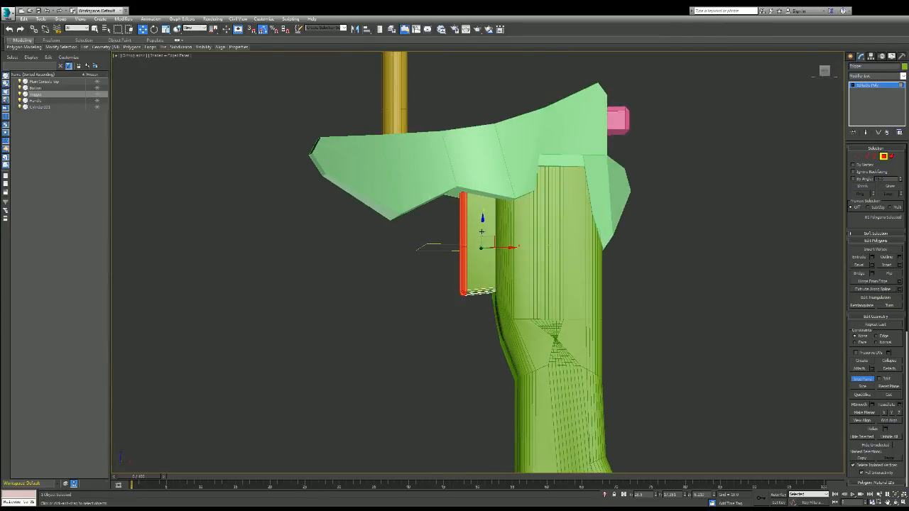
pyautogui.moveTo(482, 232); pyautogui.dragTo(482, 224)
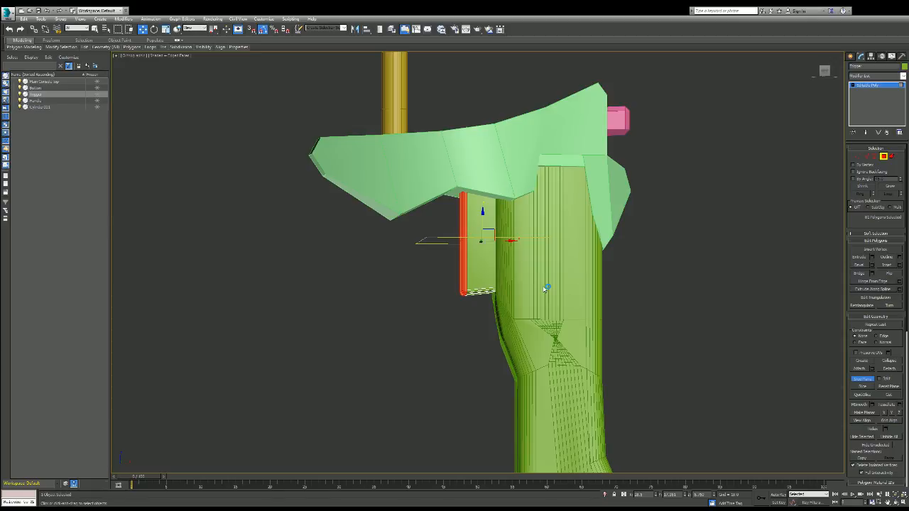
pyautogui.click(863, 387)
pyautogui.click(862, 379)
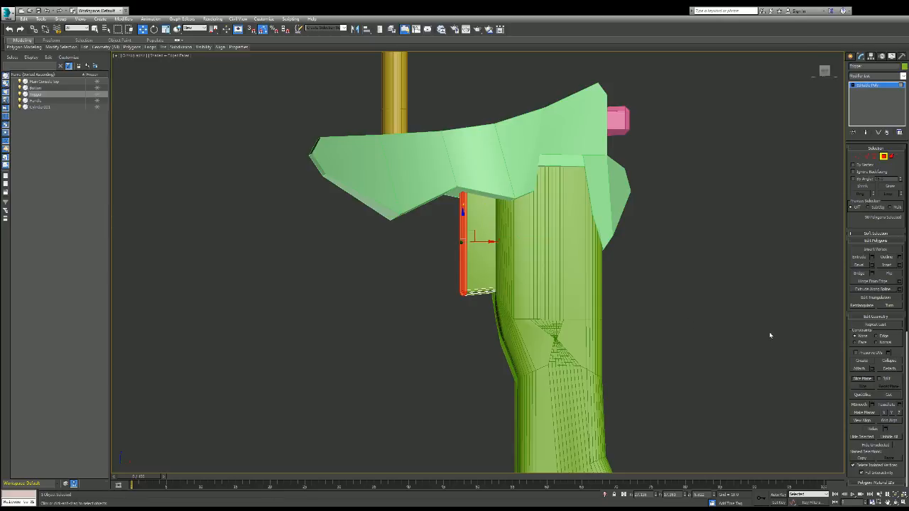
# - Select only the trigger's front polygons below the new slice
pyautogui.moveTo(824, 71); pyautogui.dragTo(839, 72)
pyautogui.click(745, 189)
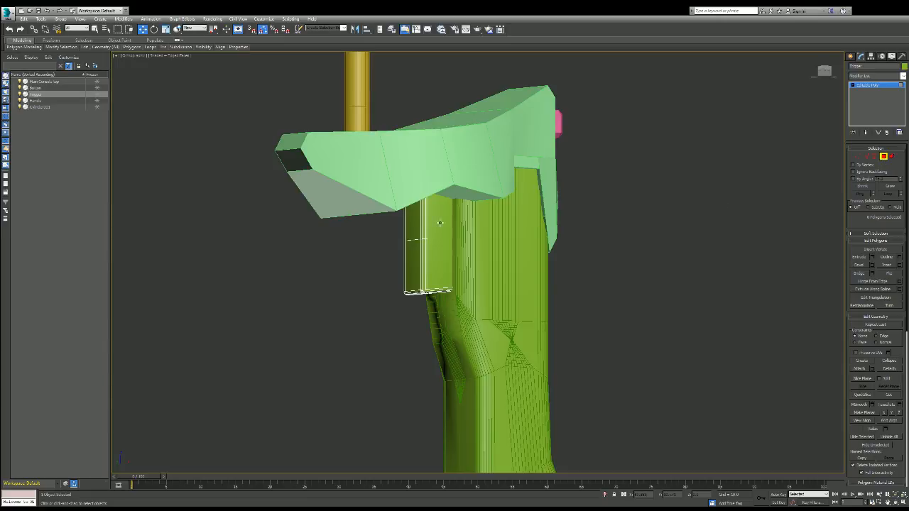
pyautogui.moveTo(398, 292); pyautogui.dragTo(435, 241)
# - Try extruding the trigger's lower front polygons forward, and undo the extrusion
pyautogui.moveTo(821, 76); pyautogui.dragTo(840, 73)
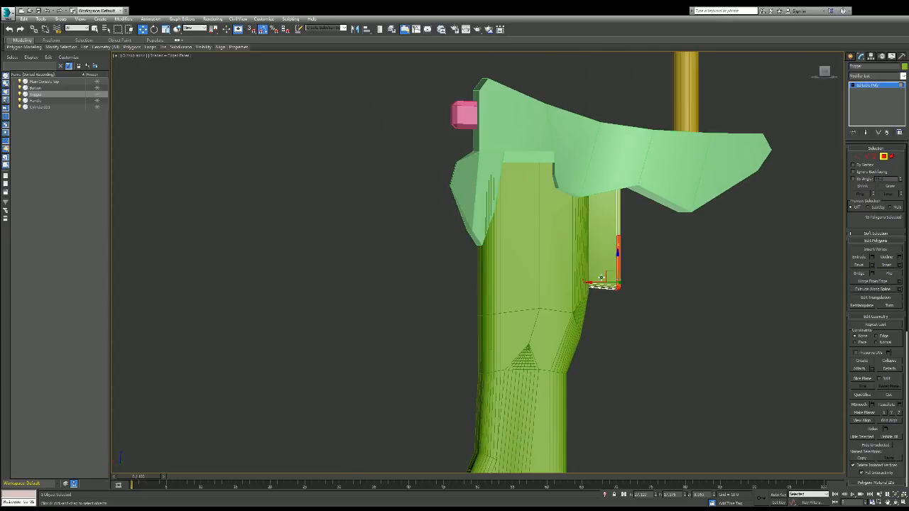
pyautogui.moveTo(601, 277); pyautogui.dragTo(593, 283)
pyautogui.click(872, 257)
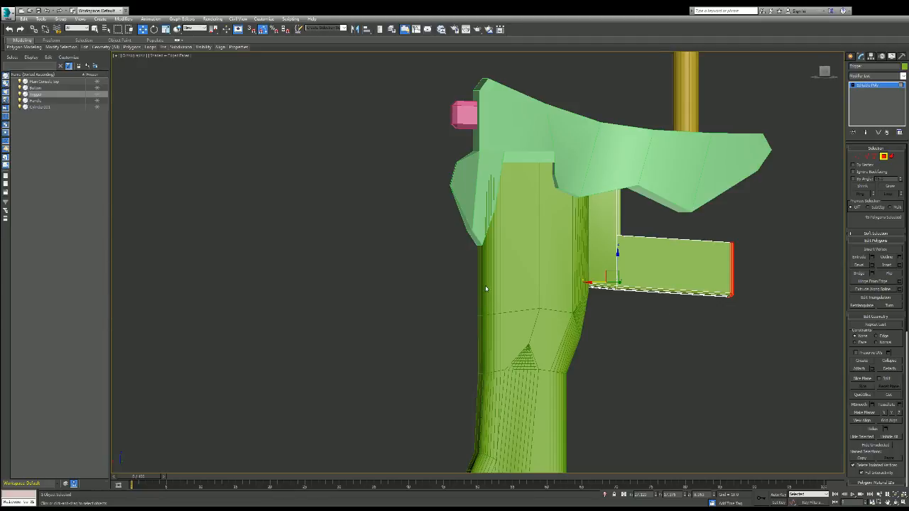
pyautogui.moveTo(481, 269); pyautogui.dragTo(483, 419)
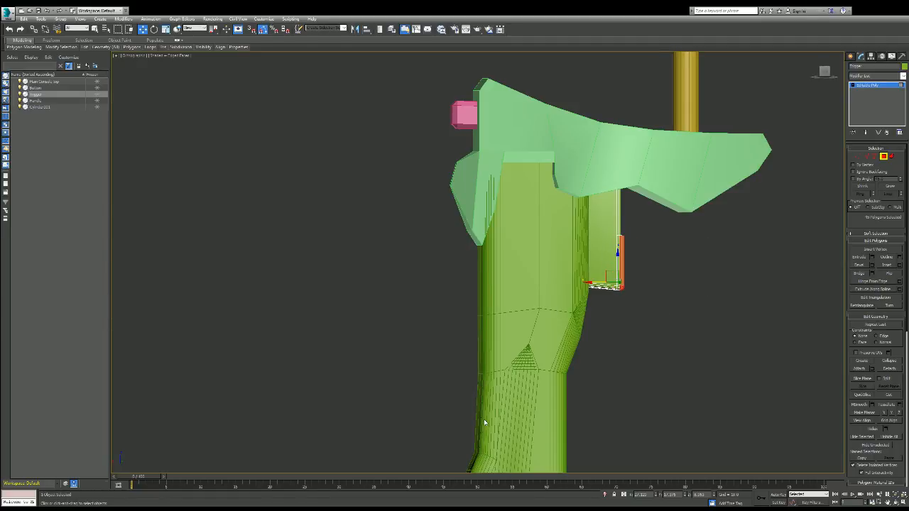
pyautogui.hotkey('ctrl', 'z')
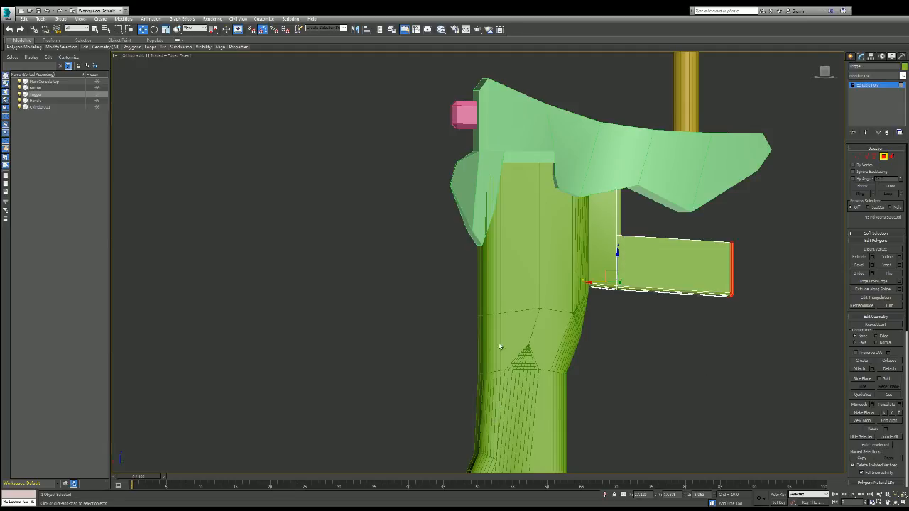
pyautogui.hotkey('ctrl', 'z')
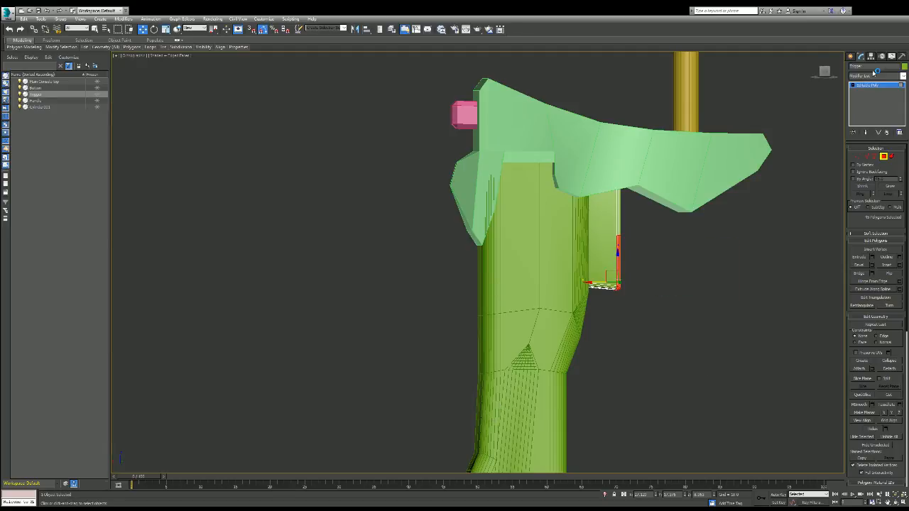
pyautogui.moveTo(826, 72)
pyautogui.mouseDown()
pyautogui.moveTo(801, 73)
pyautogui.moveTo(821, 74)
pyautogui.mouseUp()
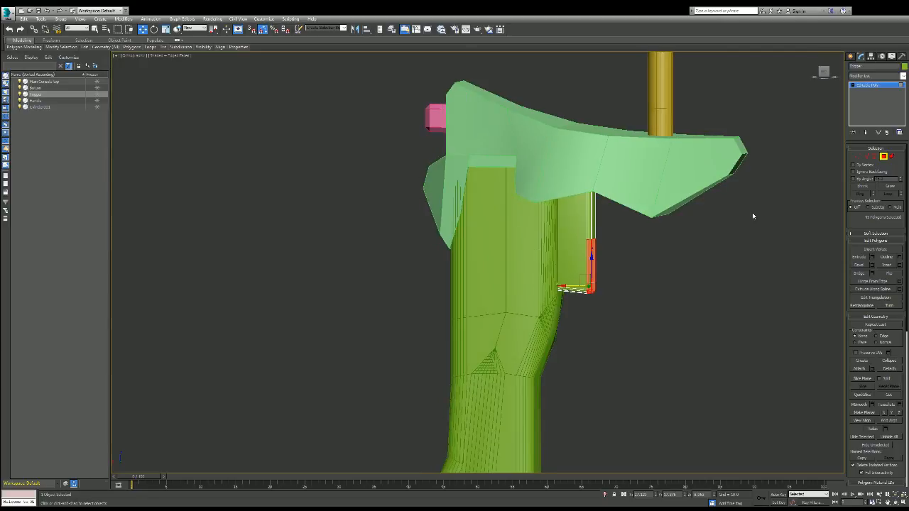
pyautogui.scroll(2, 752, 212)
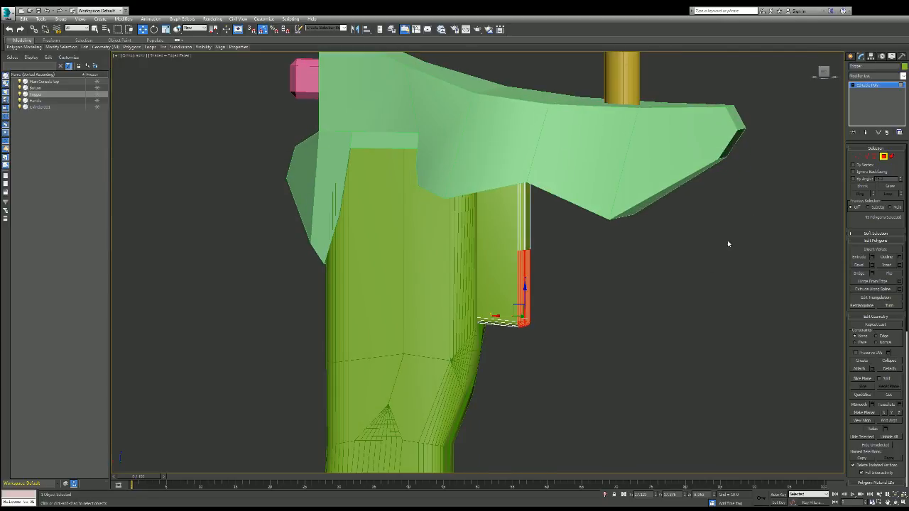
# - Slice the trigger's selected lower front polygons horizontally with a slice plane just below the existing cut
pyautogui.click(863, 381)
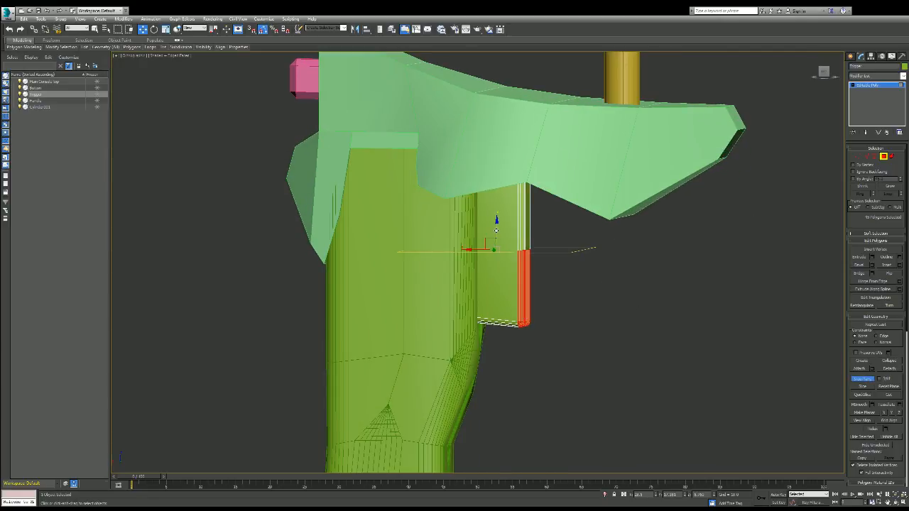
pyautogui.moveTo(495, 230); pyautogui.dragTo(495, 234)
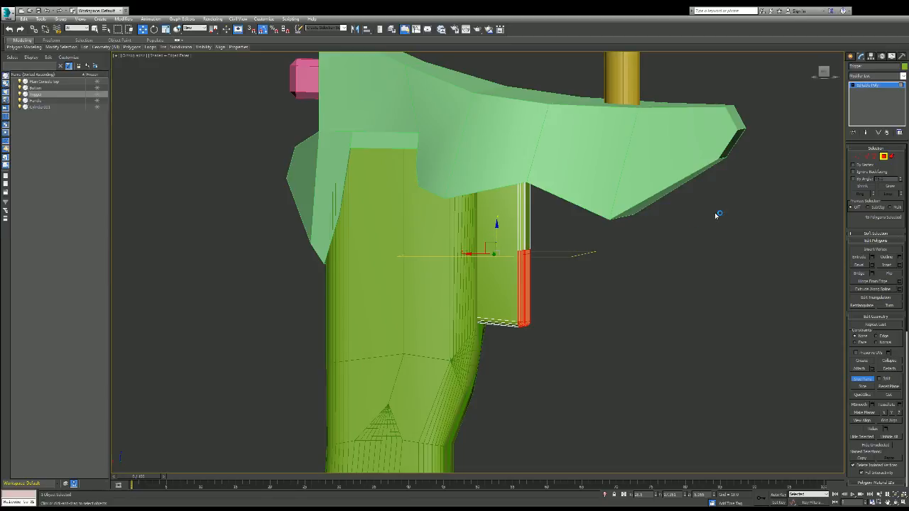
pyautogui.click(862, 379)
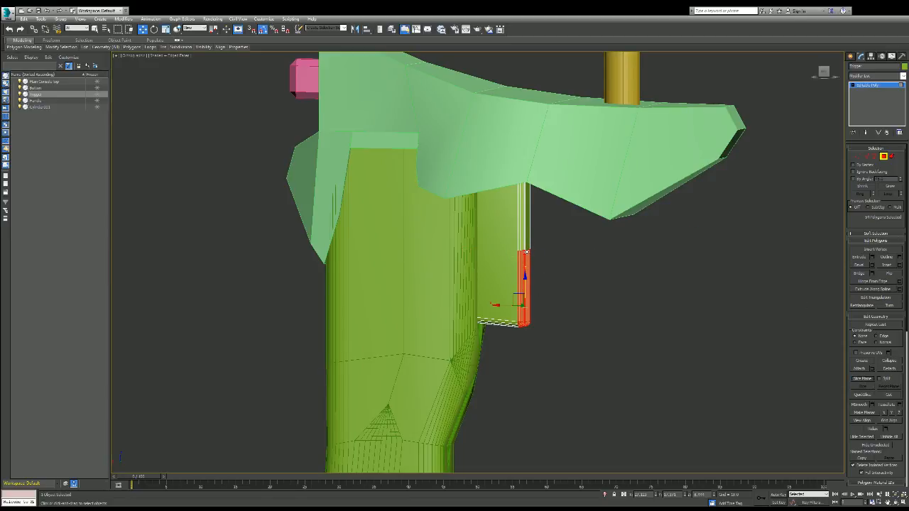
# - Select only the trigger's front polygons below the new slice and move them slightly back toward the handle, forming a small step
pyautogui.moveTo(547, 341); pyautogui.dragTo(510, 253)
pyautogui.moveTo(822, 73); pyautogui.dragTo(815, 72)
pyautogui.keyDown('alt'); pyautogui.moveTo(451, 267); pyautogui.dragTo(567, 259, button='middle'); pyautogui.keyUp('alt')
pyautogui.moveTo(387, 303); pyautogui.dragTo(380, 301)
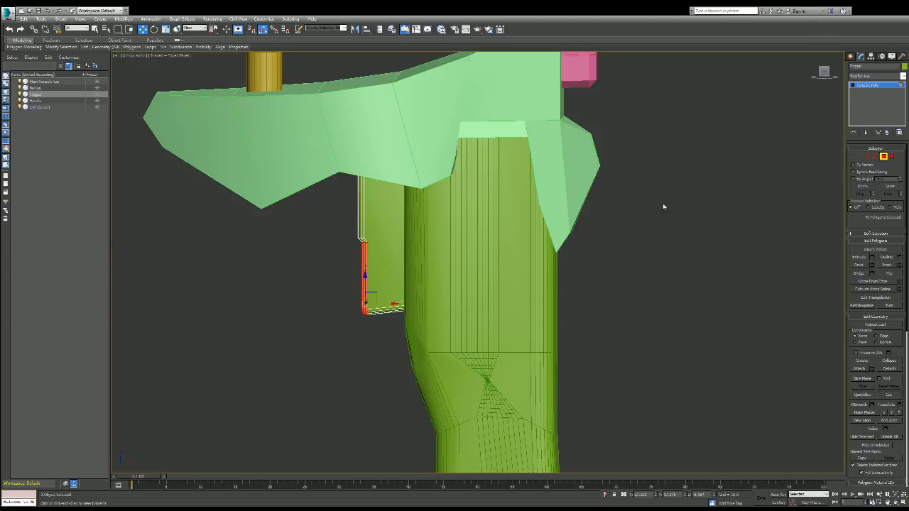
# - Switch the trigger to edge-level editing
pyautogui.moveTo(822, 71); pyautogui.dragTo(836, 75)
pyautogui.keyDown('alt'); pyautogui.moveTo(450, 267); pyautogui.dragTo(609, 215, button='middle'); pyautogui.keyUp('alt')
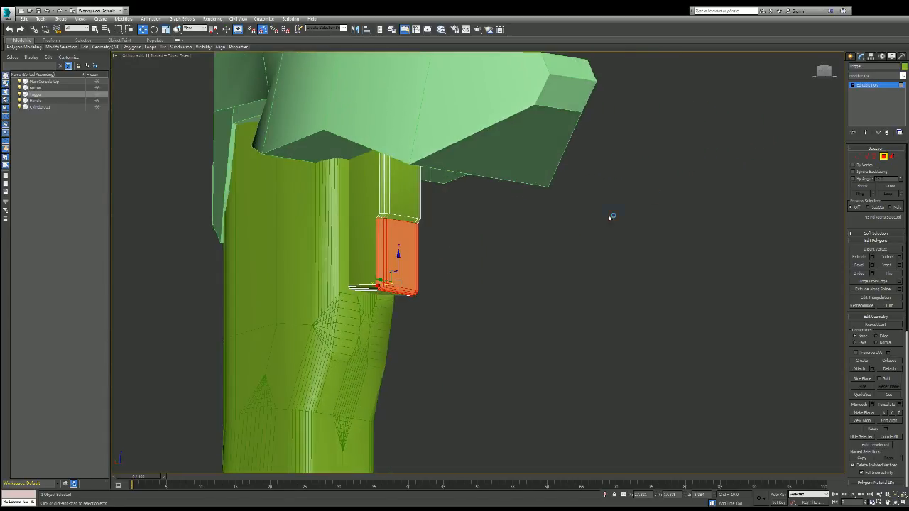
pyautogui.click(866, 161)
pyautogui.click(378, 206)
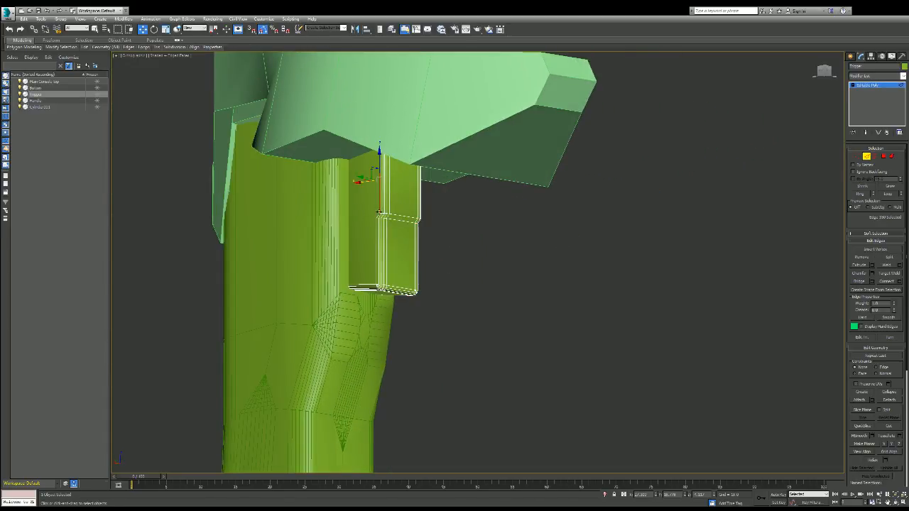
pyautogui.click(398, 216)
pyautogui.hotkey('ctrl', 'z')
pyautogui.hotkey('ctrl', 'z')
# - Select the edges around the top of the trigger's front step and deselect the short connecting ones, keeping only the upper horizontal edge line
pyautogui.click(824, 73)
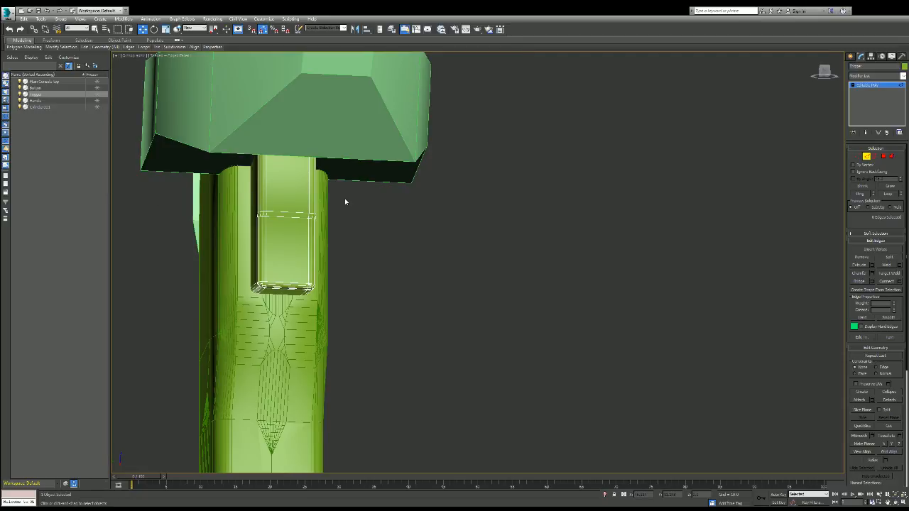
pyautogui.click(228, 217)
pyautogui.moveTo(825, 71); pyautogui.dragTo(847, 72)
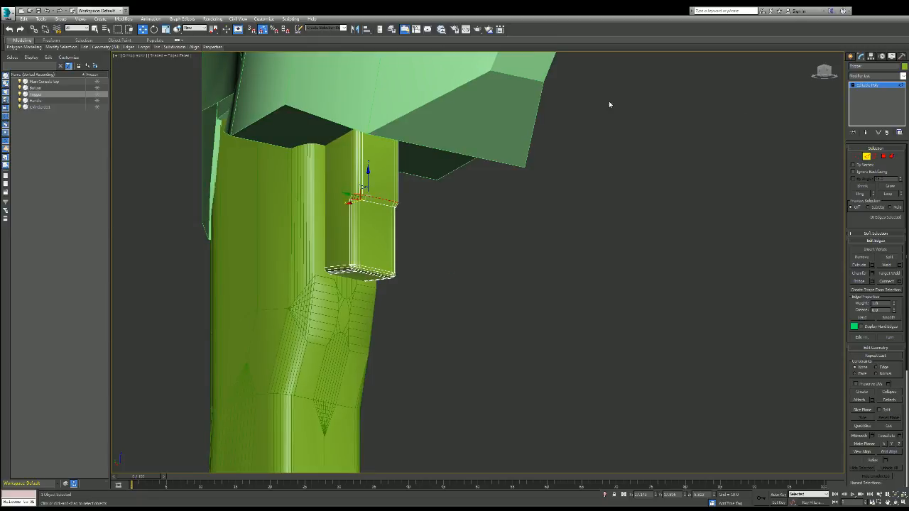
pyautogui.scroll(4, 322, 205)
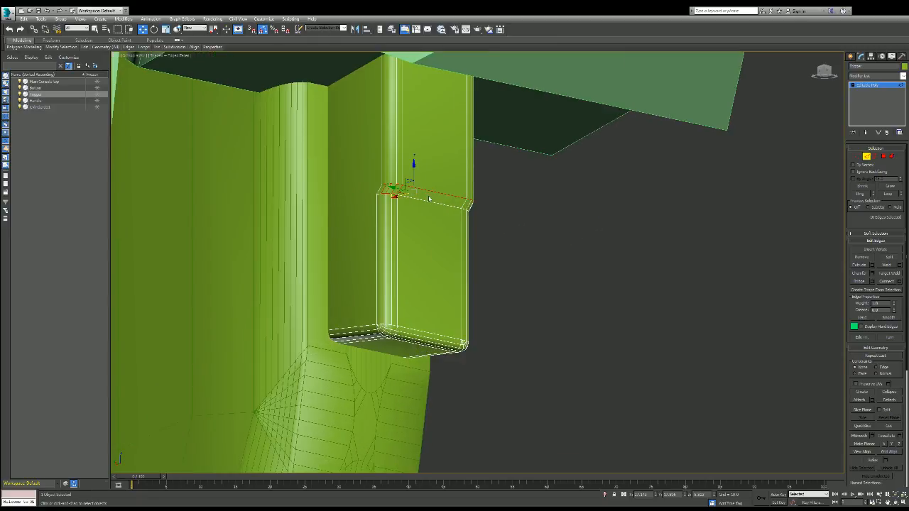
pyautogui.keyDown('alt'); pyautogui.click(399, 195); pyautogui.keyUp('alt')
pyautogui.keyDown('alt'); pyautogui.click(391, 191); pyautogui.keyUp('alt')
pyautogui.keyDown('alt'); pyautogui.click(384, 191); pyautogui.keyUp('alt')
pyautogui.keyDown('alt'); pyautogui.click(385, 191); pyautogui.keyUp('alt')
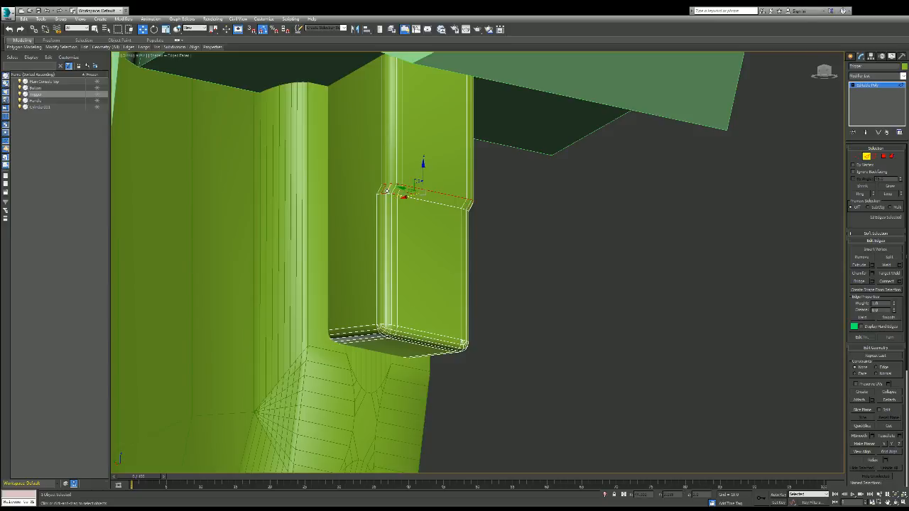
pyautogui.keyDown('alt'); pyautogui.click(385, 191); pyautogui.keyUp('alt')
pyautogui.keyDown('alt'); pyautogui.click(385, 191); pyautogui.keyUp('alt')
pyautogui.keyDown('alt'); pyautogui.click(397, 195); pyautogui.keyUp('alt')
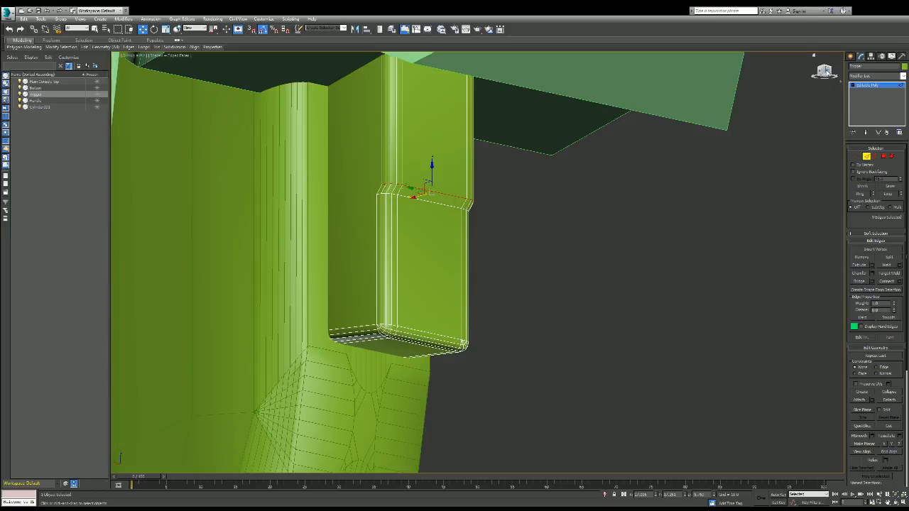
# - Move the selected upper edge line of the trigger's step slightly upward, chamfer the step's edges, and clear the edge selection
pyautogui.keyDown('alt'); pyautogui.moveTo(525, 197); pyautogui.dragTo(578, 331, button='middle'); pyautogui.keyUp('alt')
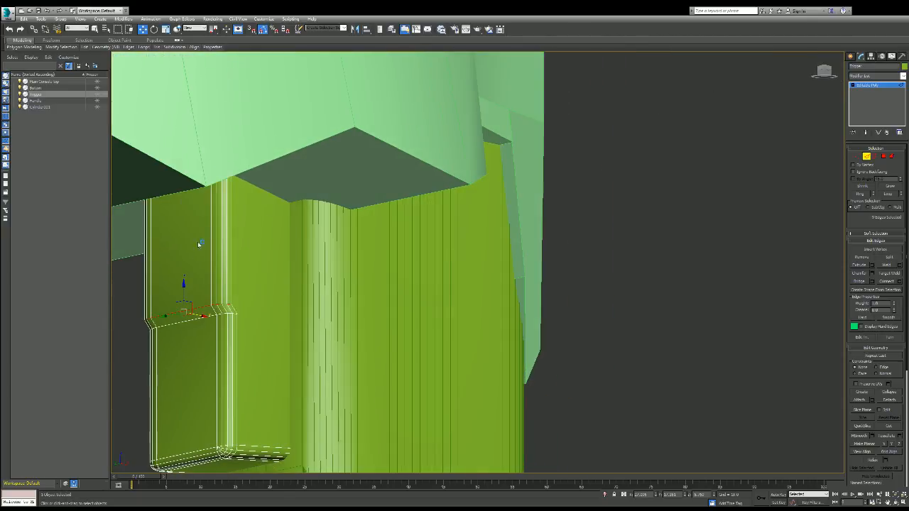
pyautogui.moveTo(182, 287); pyautogui.dragTo(181, 279)
pyautogui.keyDown('alt'); pyautogui.moveTo(579, 331); pyautogui.dragTo(578, 331, button='middle'); pyautogui.keyUp('alt')
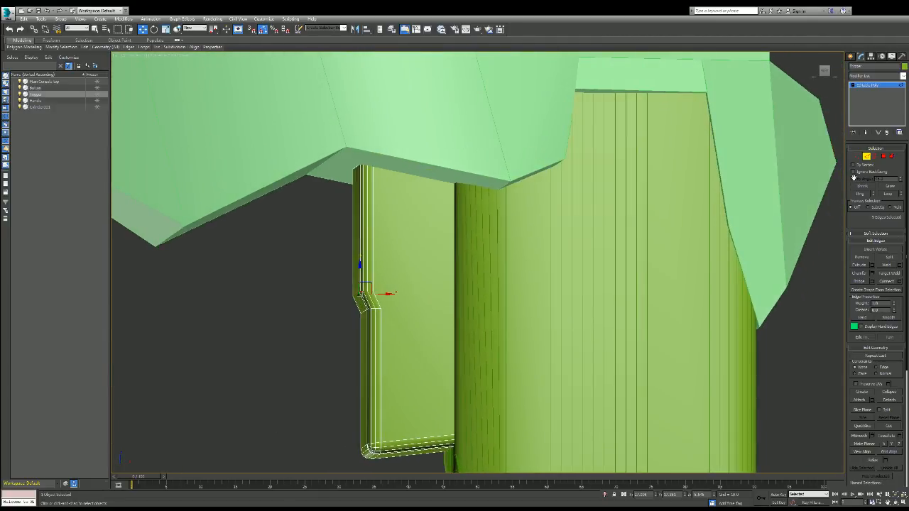
pyautogui.click(873, 274)
pyautogui.scroll(-6, 497, 326)
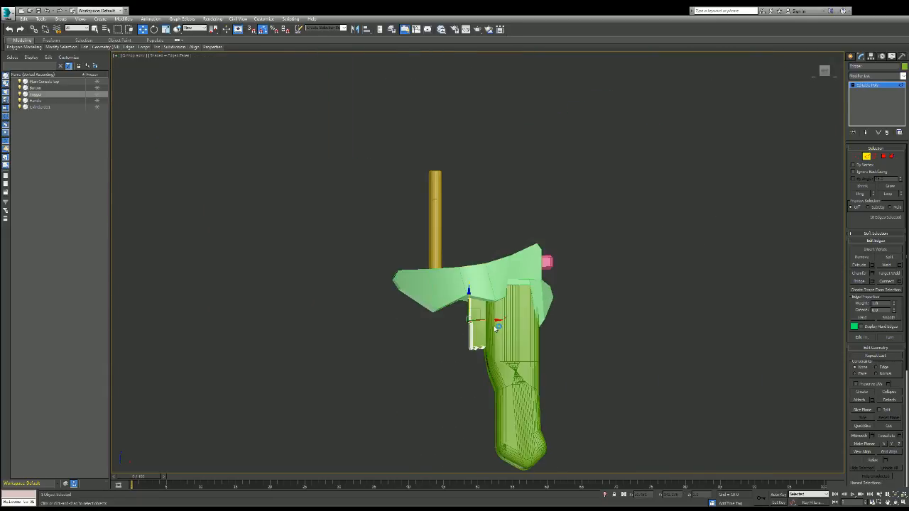
pyautogui.scroll(-3, 642, 325)
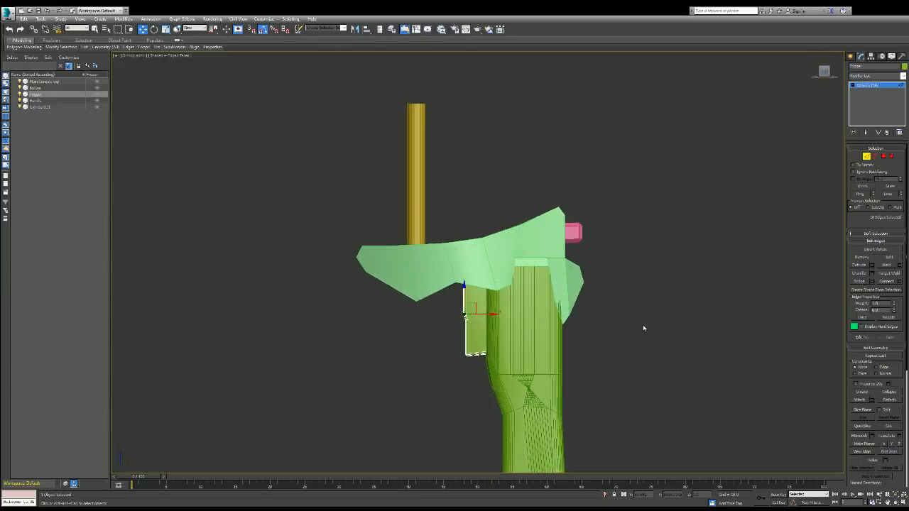
pyautogui.scroll(3, 633, 342)
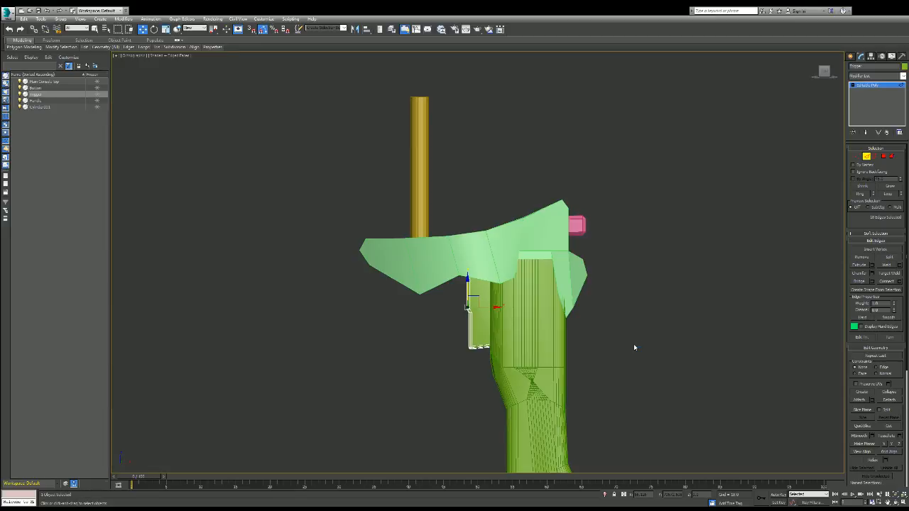
pyautogui.click(634, 347)
# - Examine the stepped trigger's shape and proportions against the handle and console top from the side and at an angle
pyautogui.scroll(-2, 634, 348)
pyautogui.scroll(4, 627, 359)
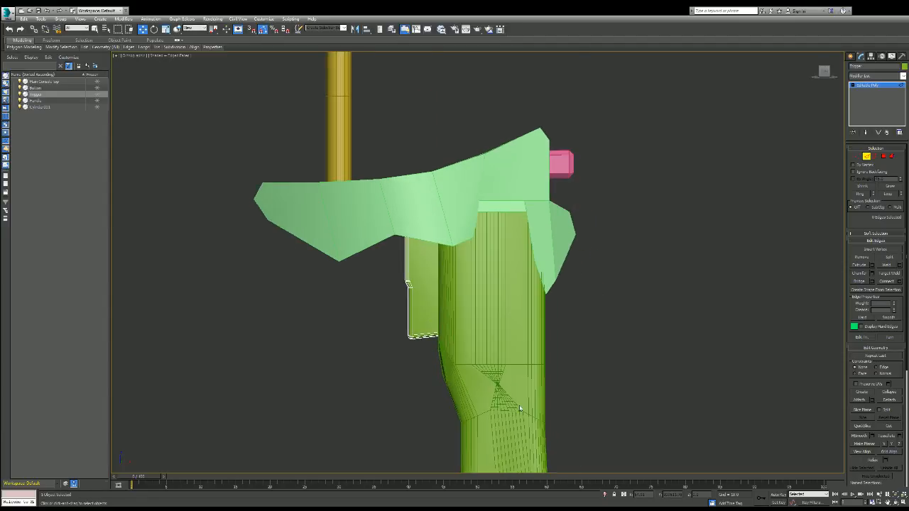
pyautogui.scroll(-3, 441, 359)
pyautogui.scroll(2, 383, 413)
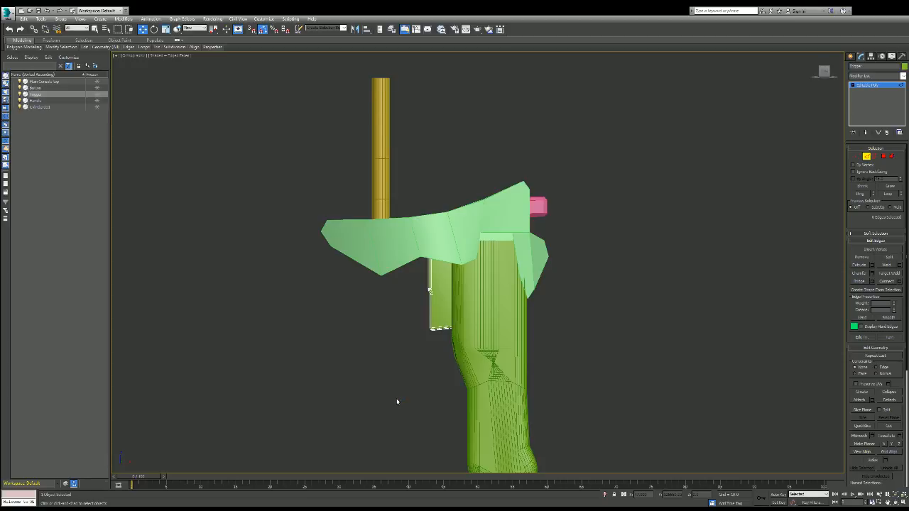
pyautogui.scroll(1, 394, 390)
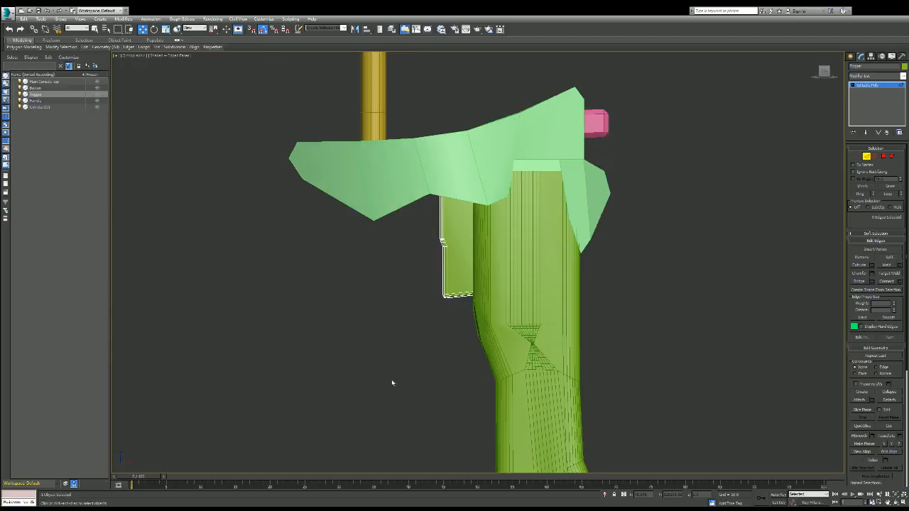
pyautogui.scroll(1, 411, 348)
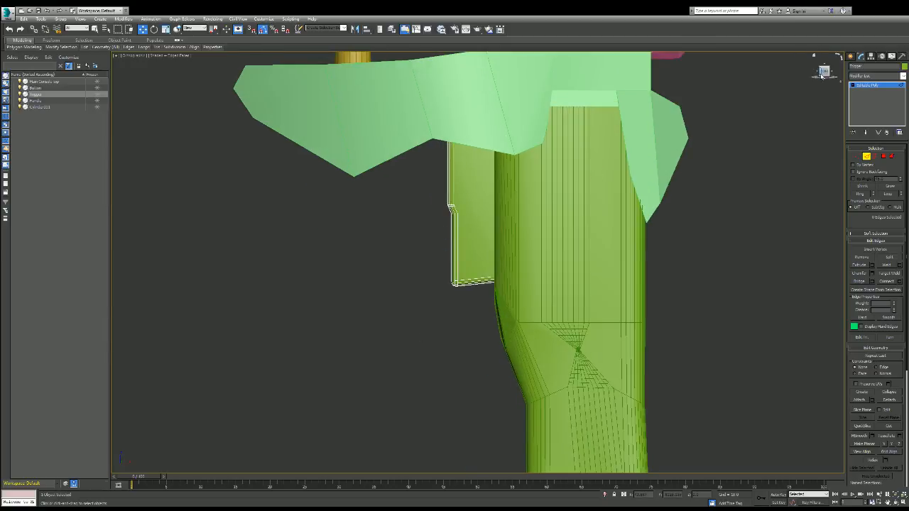
pyautogui.moveTo(824, 72); pyautogui.dragTo(831, 68)
pyautogui.moveTo(546, 232)
pyautogui.keyDown('alt'); pyautogui.mouseDown(button='middle')
pyautogui.moveTo(497, 227)
pyautogui.moveTo(512, 259)
pyautogui.moveTo(529, 231)
pyautogui.moveTo(597, 227)
pyautogui.moveTo(568, 185)
pyautogui.moveTo(583, 234)
pyautogui.moveTo(539, 256)
pyautogui.moveTo(526, 249)
pyautogui.moveTo(582, 242)
pyautogui.moveTo(497, 234)
pyautogui.moveTo(525, 242)
pyautogui.moveTo(554, 227)
pyautogui.mouseUp(button='middle'); pyautogui.keyUp('alt')
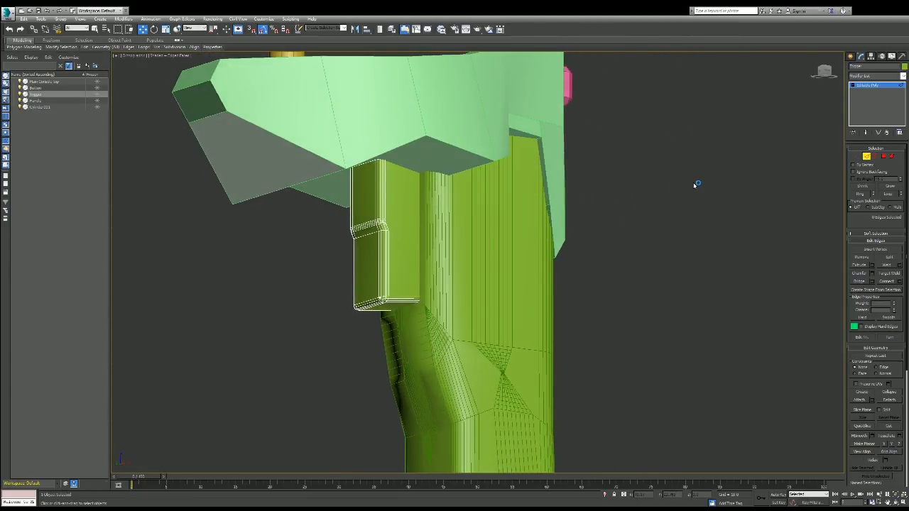
pyautogui.scroll(-5, 717, 154)
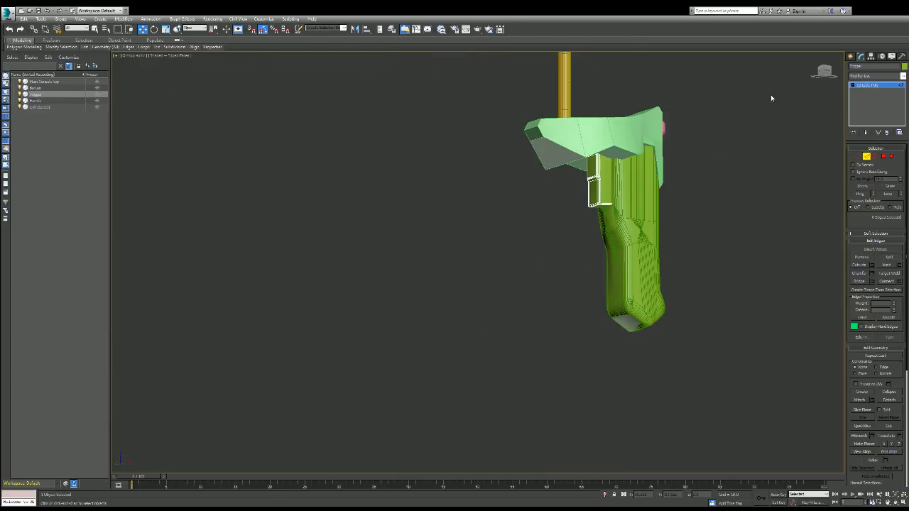
# - Leave edge editing on the trigger and try shortening the handle by scaling it down vertically
pyautogui.moveTo(825, 72)
pyautogui.mouseDown()
pyautogui.moveTo(841, 71)
pyautogui.moveTo(821, 84)
pyautogui.mouseUp()
pyautogui.click(822, 78)
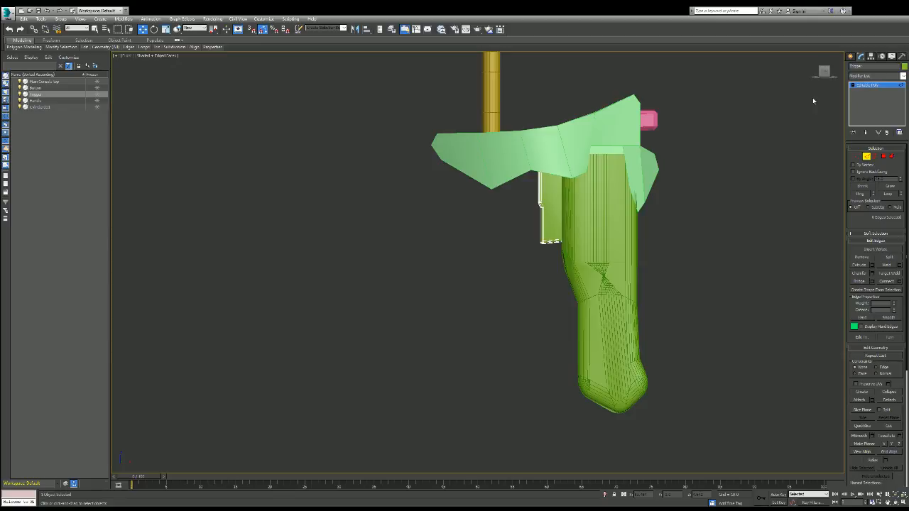
pyautogui.click(867, 156)
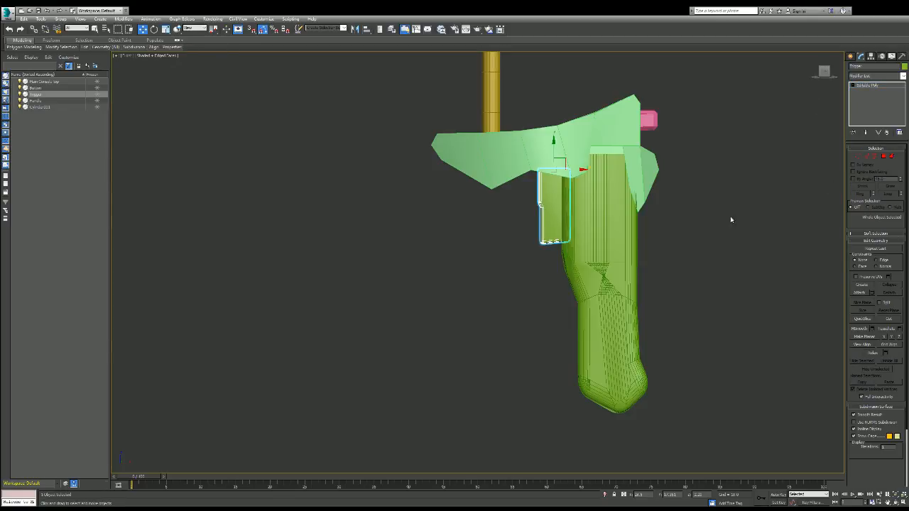
pyautogui.click(626, 263)
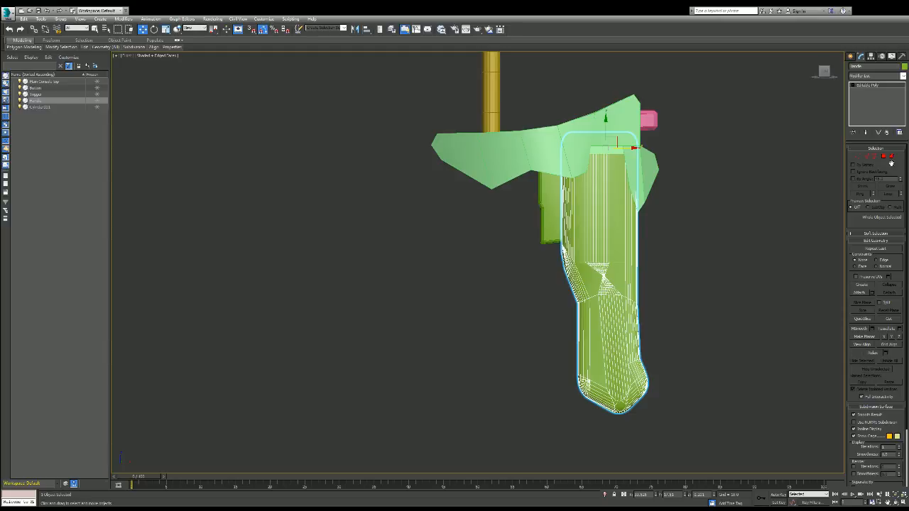
pyautogui.press('r')
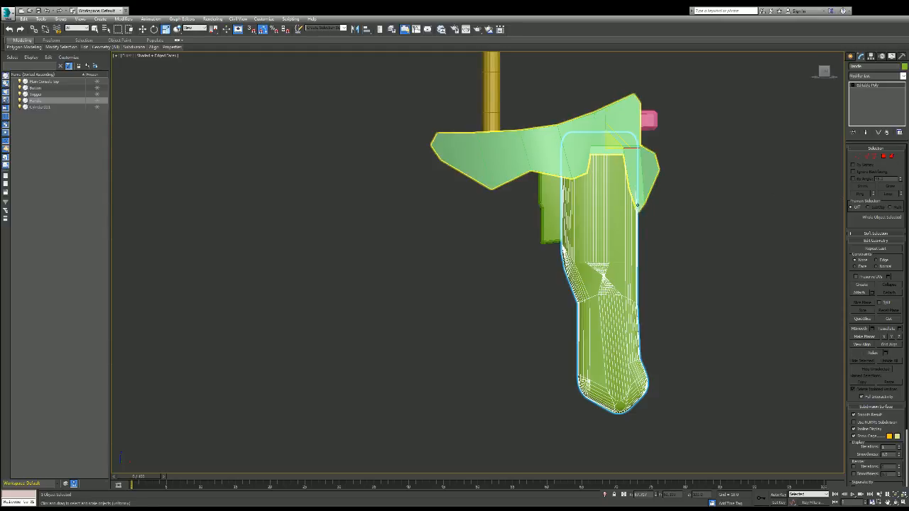
pyautogui.moveTo(607, 117); pyautogui.dragTo(606, 122)
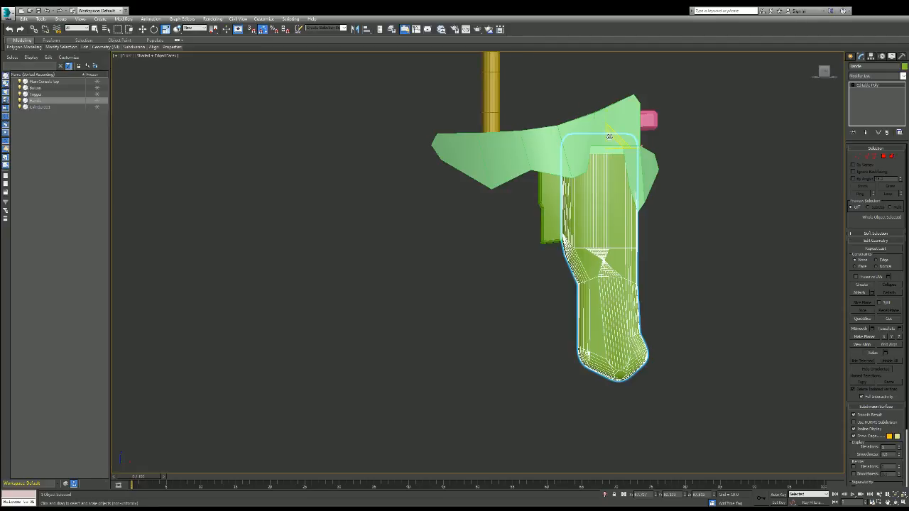
pyautogui.keyDown('alt'); pyautogui.moveTo(398, 259); pyautogui.dragTo(497, 251, button='middle'); pyautogui.keyUp('alt')
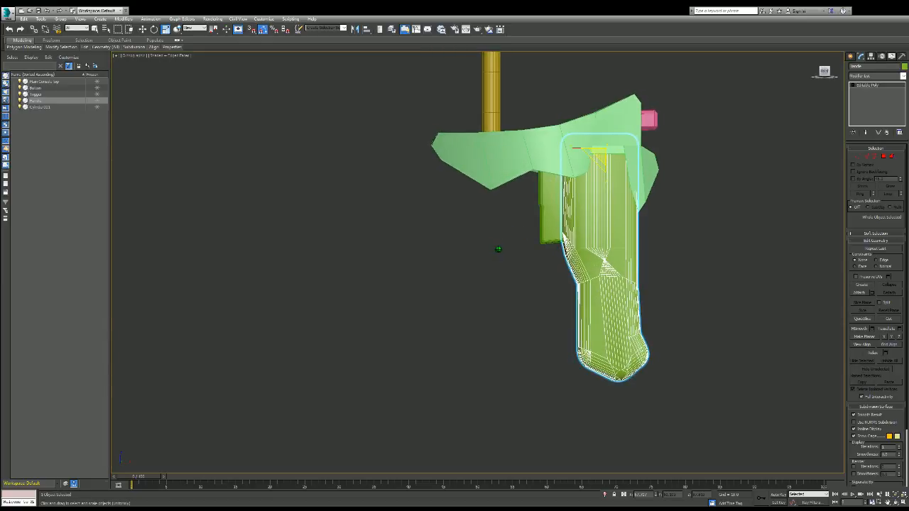
pyautogui.click(683, 224)
# - Check the shortened handle from several angles and undo its vertical scaling
pyautogui.scroll(-2, 648, 233)
pyautogui.scroll(3, 649, 234)
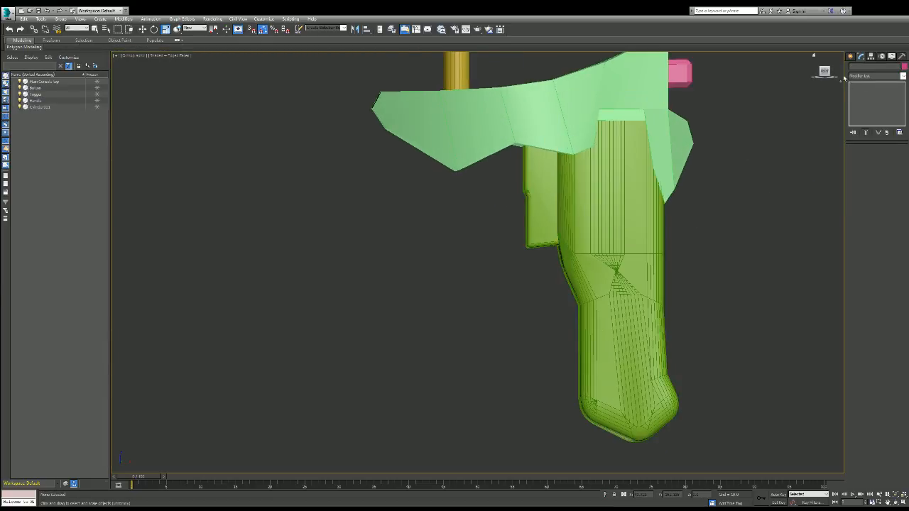
pyautogui.keyDown('alt'); pyautogui.moveTo(440, 263); pyautogui.dragTo(825, 76, button='middle'); pyautogui.keyUp('alt')
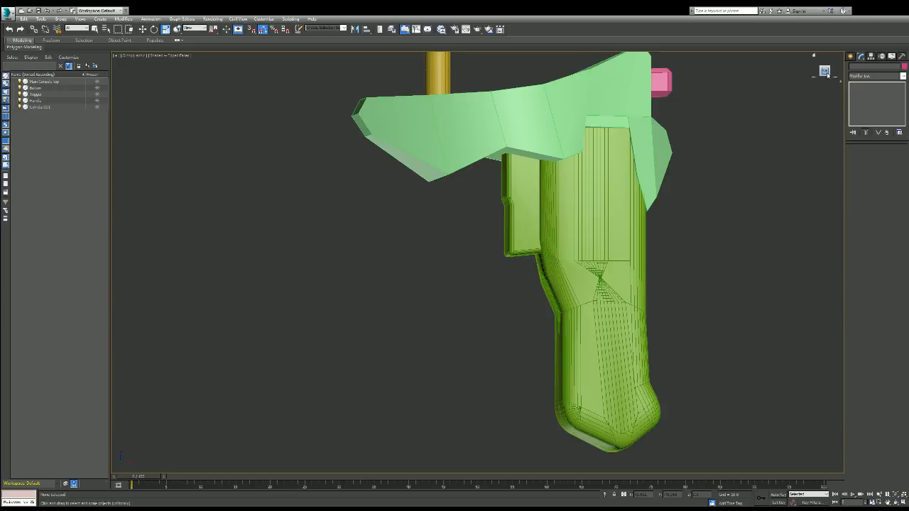
pyautogui.moveTo(826, 74)
pyautogui.mouseDown()
pyautogui.moveTo(812, 74)
pyautogui.moveTo(827, 76)
pyautogui.mouseUp()
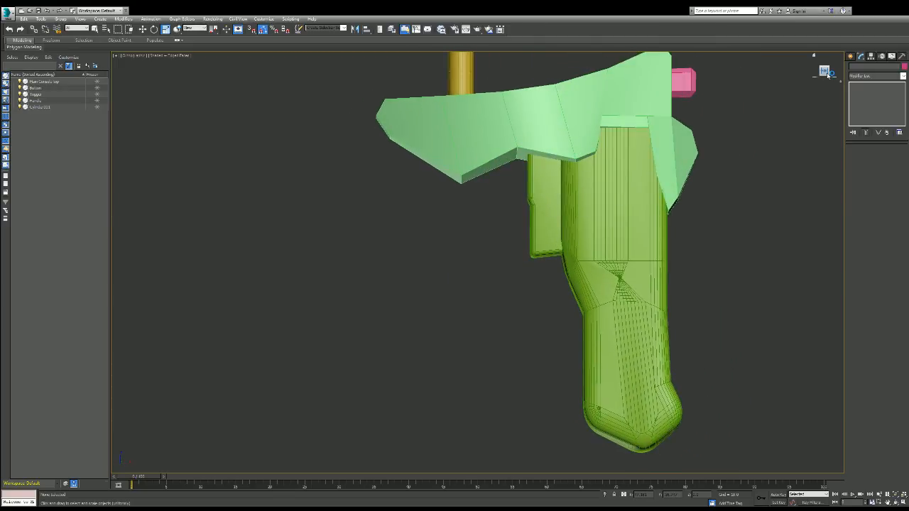
pyautogui.moveTo(827, 75); pyautogui.dragTo(820, 73)
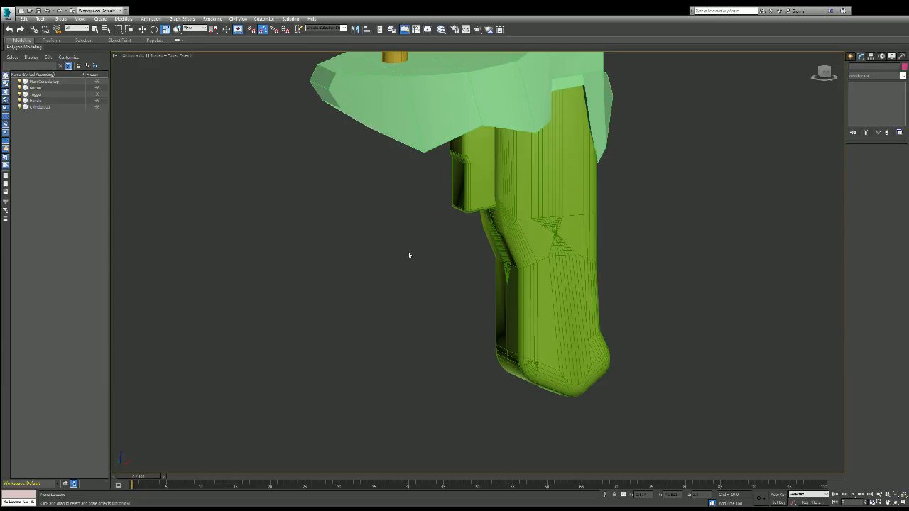
pyautogui.hotkey('ctrl', 'z')
pyautogui.hotkey('ctrl', 'z')
pyautogui.hotkey('ctrl', 'z')
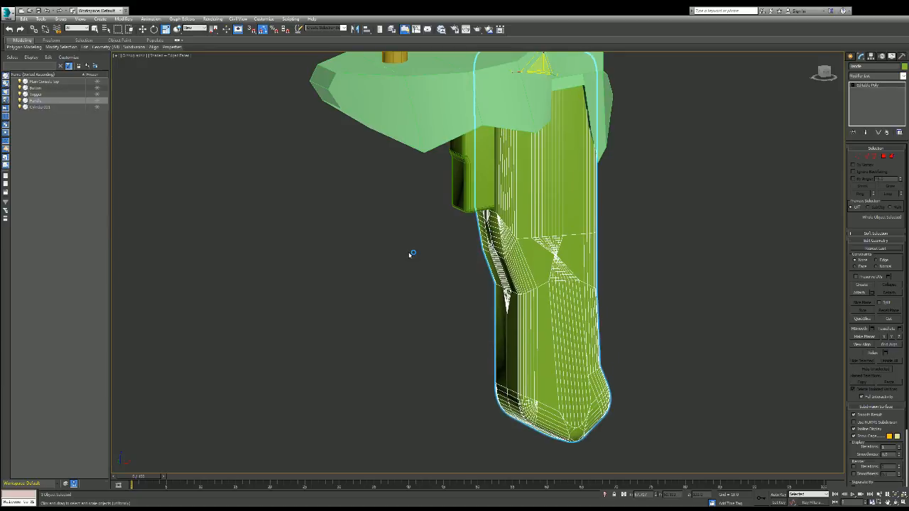
pyautogui.hotkey('ctrl', 'z')
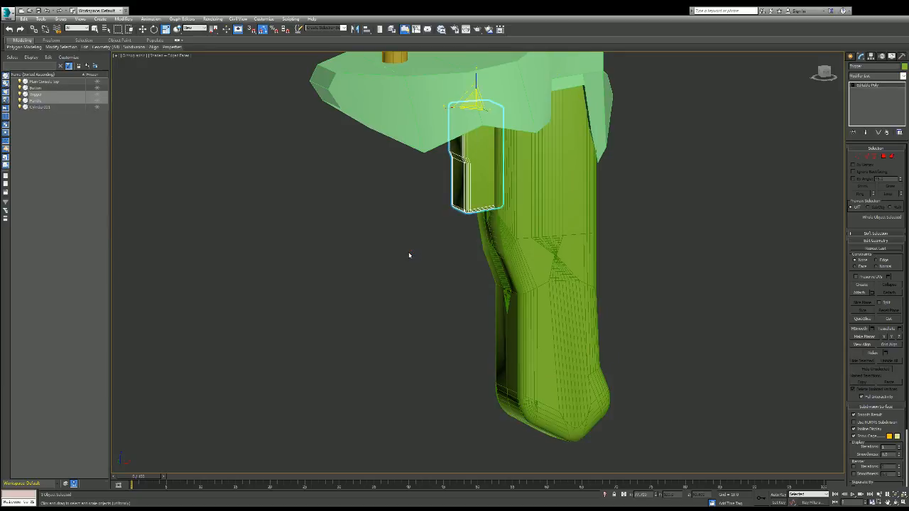
pyautogui.hotkey('ctrl', 'z')
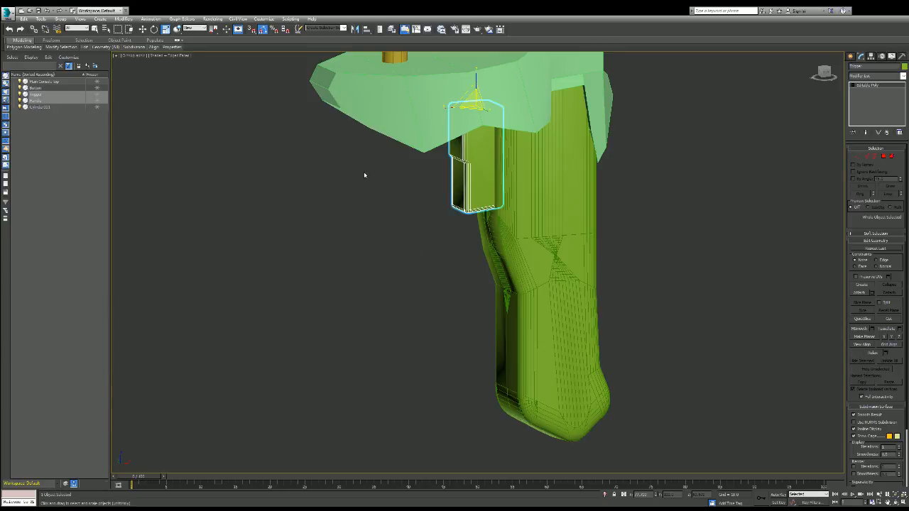
# - Undo the trigger's latest edits until its stepped front and the horizontal edge lines across it are removed
pyautogui.hotkey('ctrl', 'z')
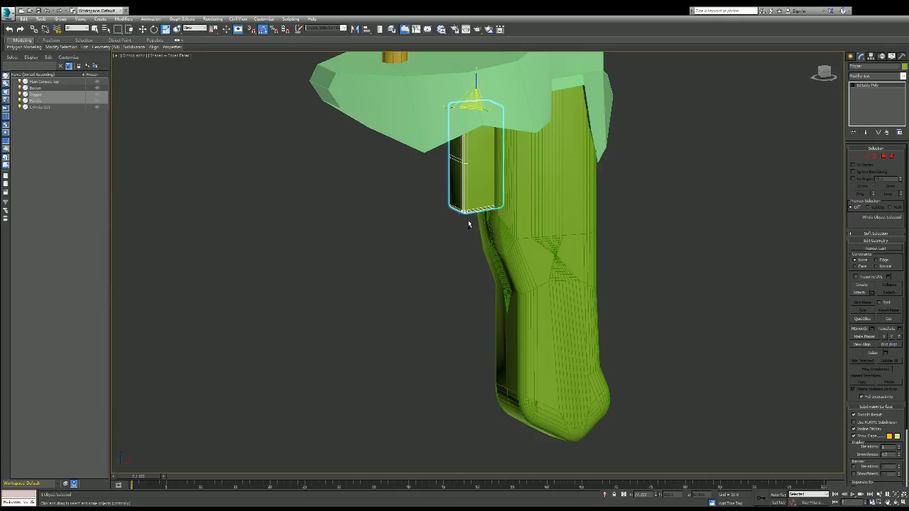
pyautogui.hotkey('ctrl', 'z')
pyautogui.scroll(-5, 508, 256)
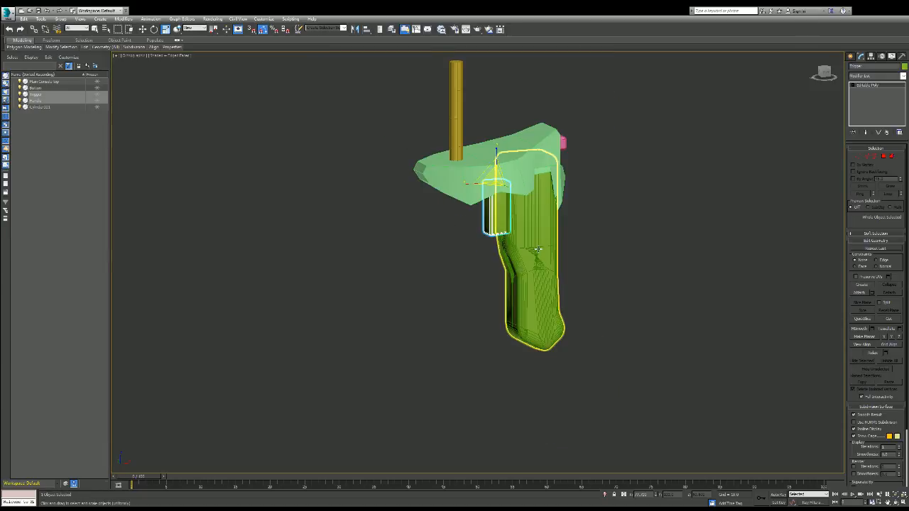
pyautogui.scroll(3, 508, 256)
# - Shorten the handle moderately by scaling it down along its vertical axis only, and clear the selection
pyautogui.click(538, 248)
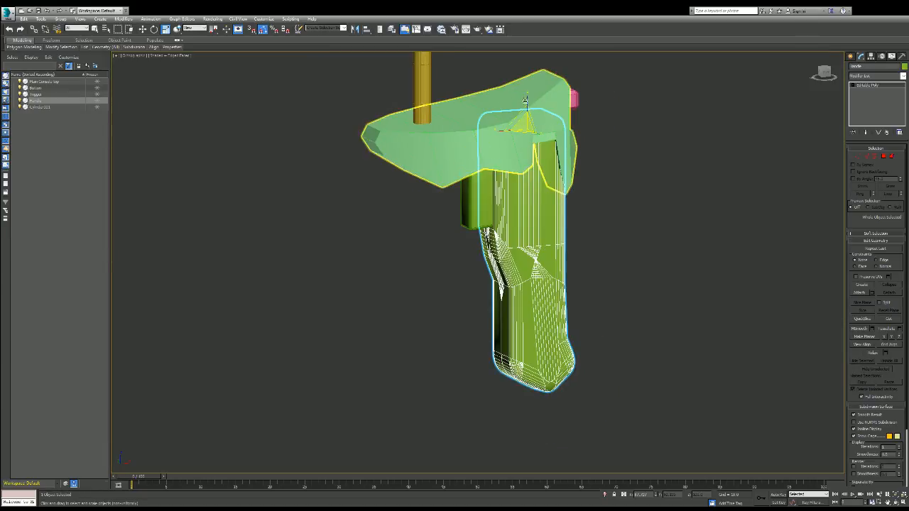
pyautogui.moveTo(528, 100); pyautogui.dragTo(526, 113)
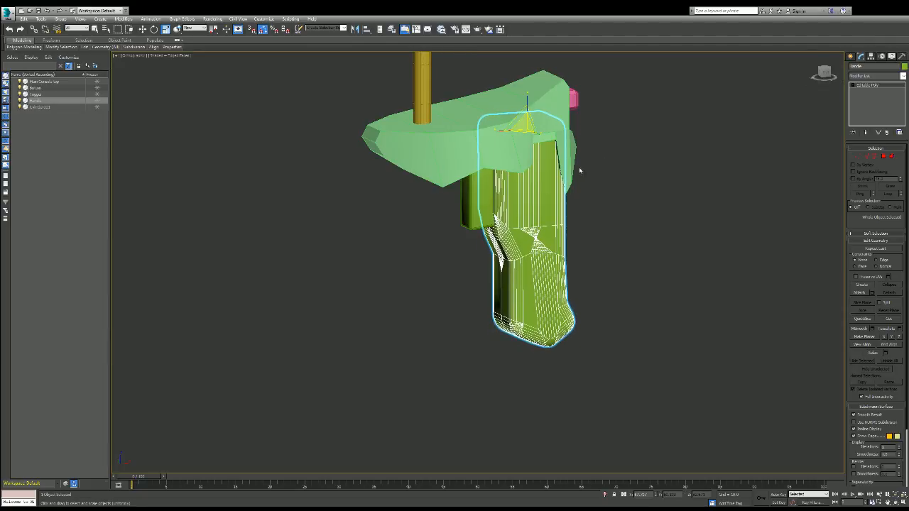
pyautogui.hotkey('ctrl', 'z')
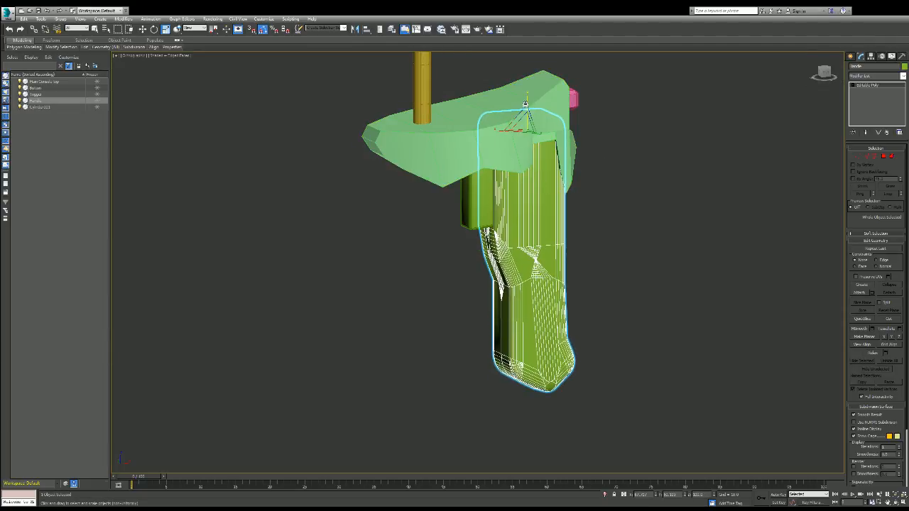
pyautogui.moveTo(527, 108)
pyautogui.mouseDown()
pyautogui.moveTo(526, 121)
pyautogui.moveTo(526, 101)
pyautogui.mouseUp()
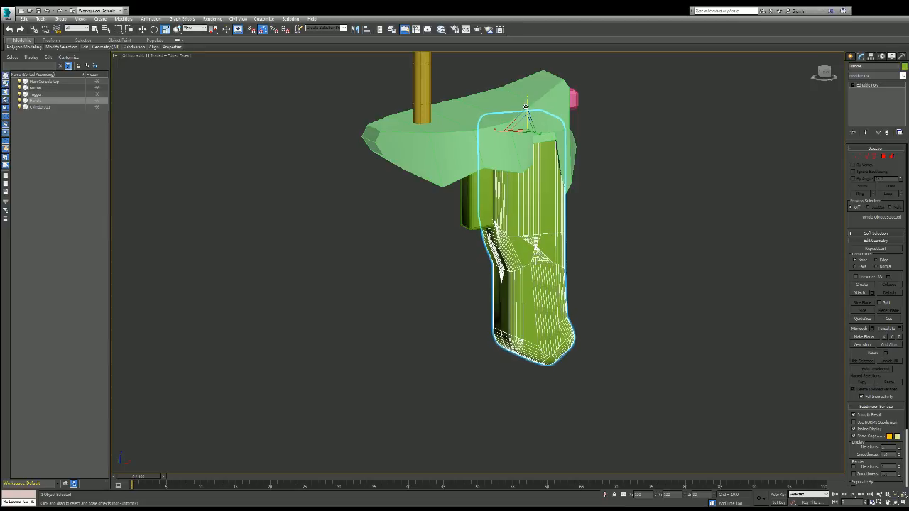
pyautogui.scroll(5, 492, 178)
pyautogui.keyDown('alt'); pyautogui.moveTo(560, 321); pyautogui.dragTo(561, 321, button='middle'); pyautogui.keyUp('alt')
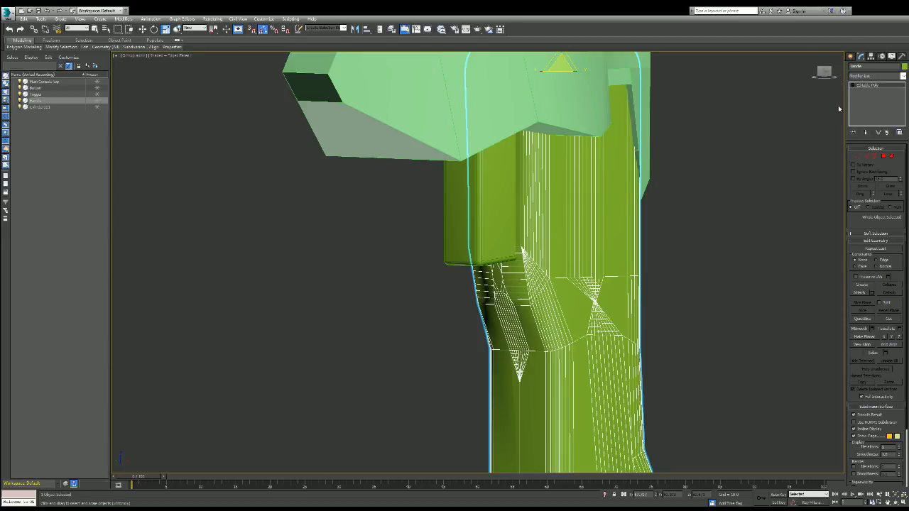
pyautogui.click(798, 116)
# - Examine the handle's length and the trigger against the main console top from the front and at a slight angle
pyautogui.click(826, 74)
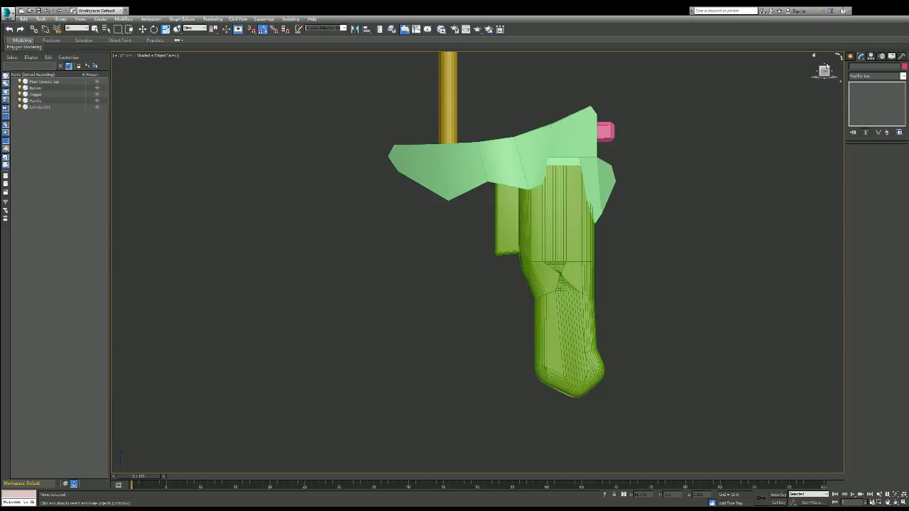
pyautogui.moveTo(825, 72)
pyautogui.mouseDown()
pyautogui.moveTo(812, 86)
pyautogui.moveTo(822, 74)
pyautogui.mouseUp()
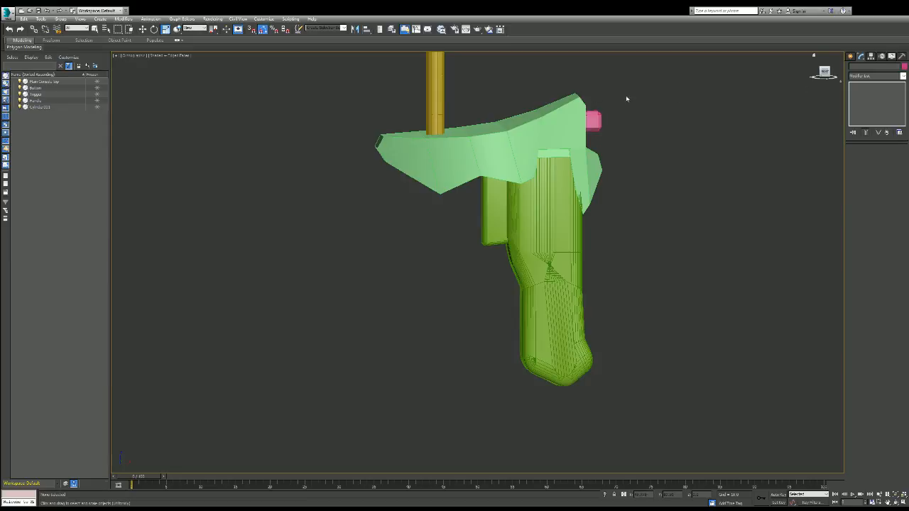
pyautogui.click(514, 134)
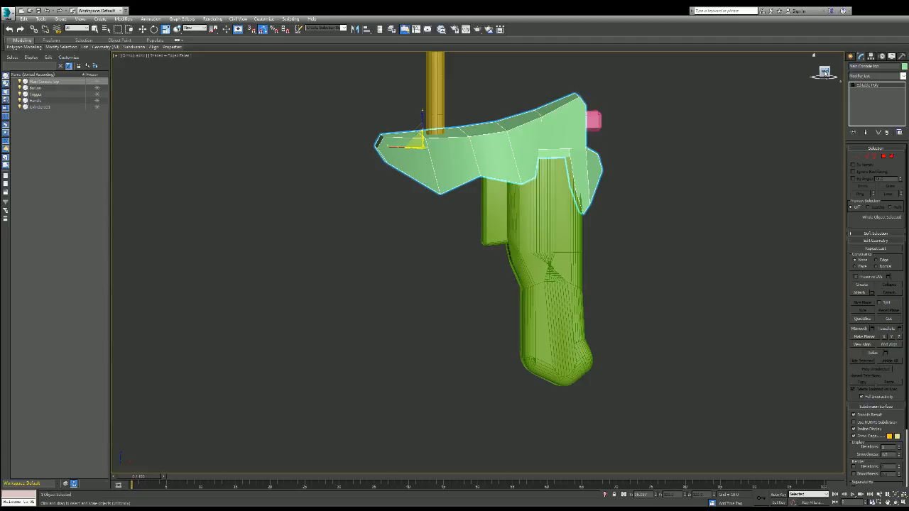
pyautogui.keyDown('alt'); pyautogui.moveTo(707, 227); pyautogui.dragTo(702, 166, button='middle'); pyautogui.keyUp('alt')
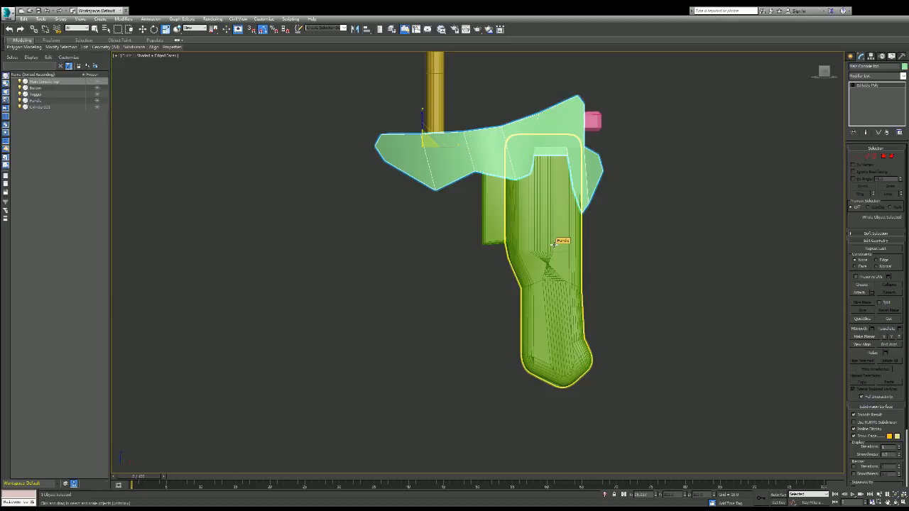
pyautogui.scroll(-3, 553, 244)
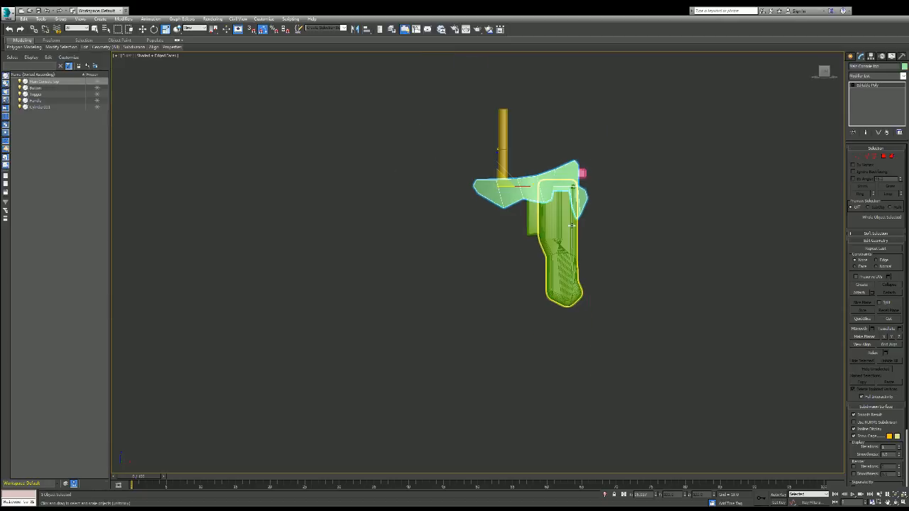
pyautogui.scroll(3, 572, 222)
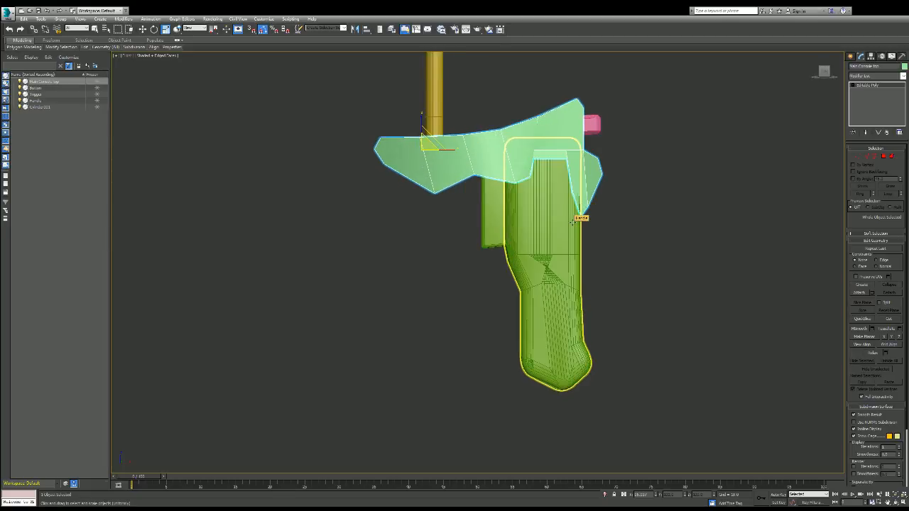